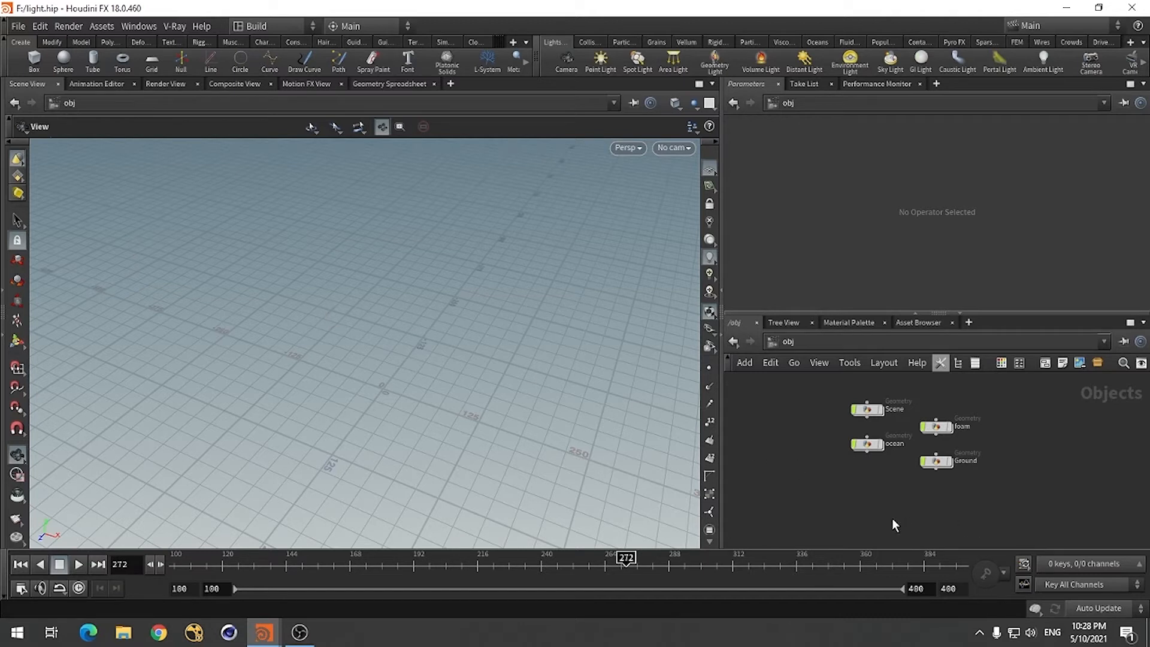
Turn on the viewport display of the Scene, ocean, foam and Ground objects
{"action": "left_click", "coordinate": [881, 410]}
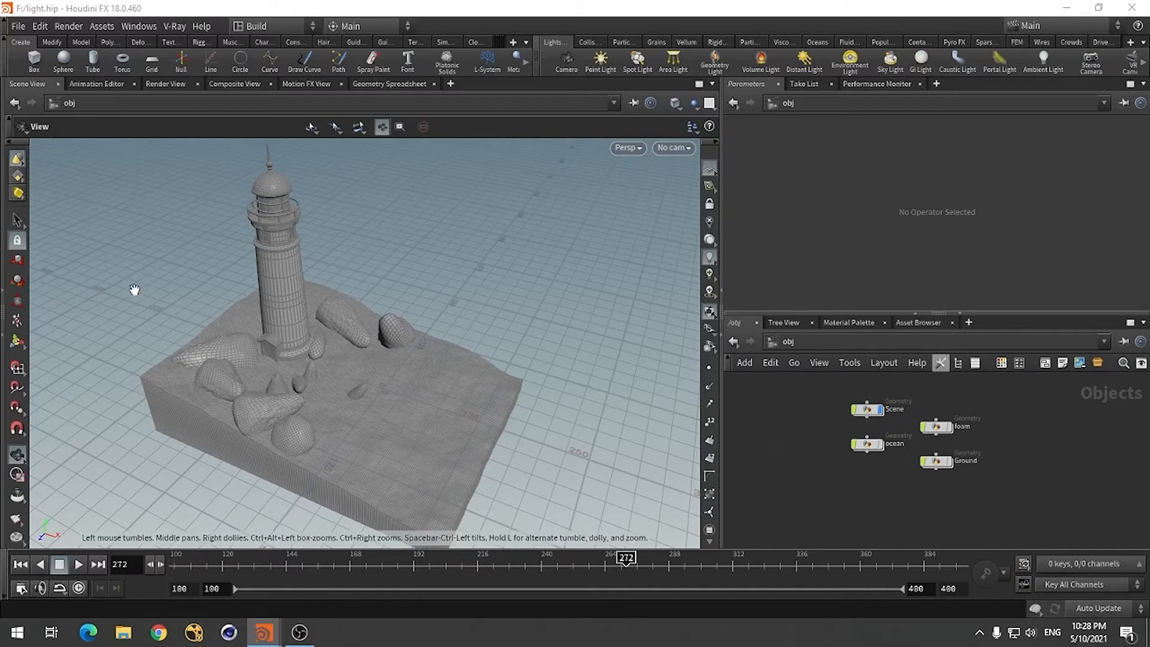
{"action": "left_click_drag", "start_coordinate": [162, 333], "coordinate": [290, 385]}
{"action": "mouse_move", "coordinate": [269, 367]}
{"action": "middle_mouse_down"}
{"action": "mouse_move", "coordinate": [311, 339]}
{"action": "mouse_move", "coordinate": [277, 364]}
{"action": "middle_mouse_up"}
{"action": "right_click_drag", "start_coordinate": [301, 357], "coordinate": [318, 364]}
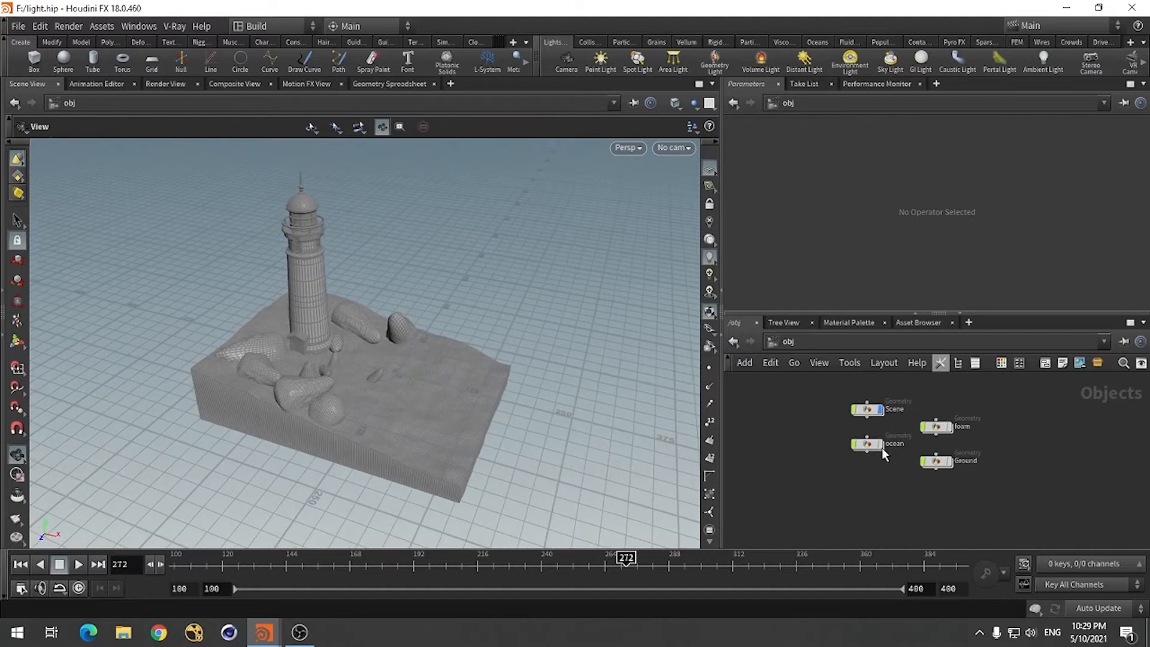
{"action": "left_click", "coordinate": [880, 444]}
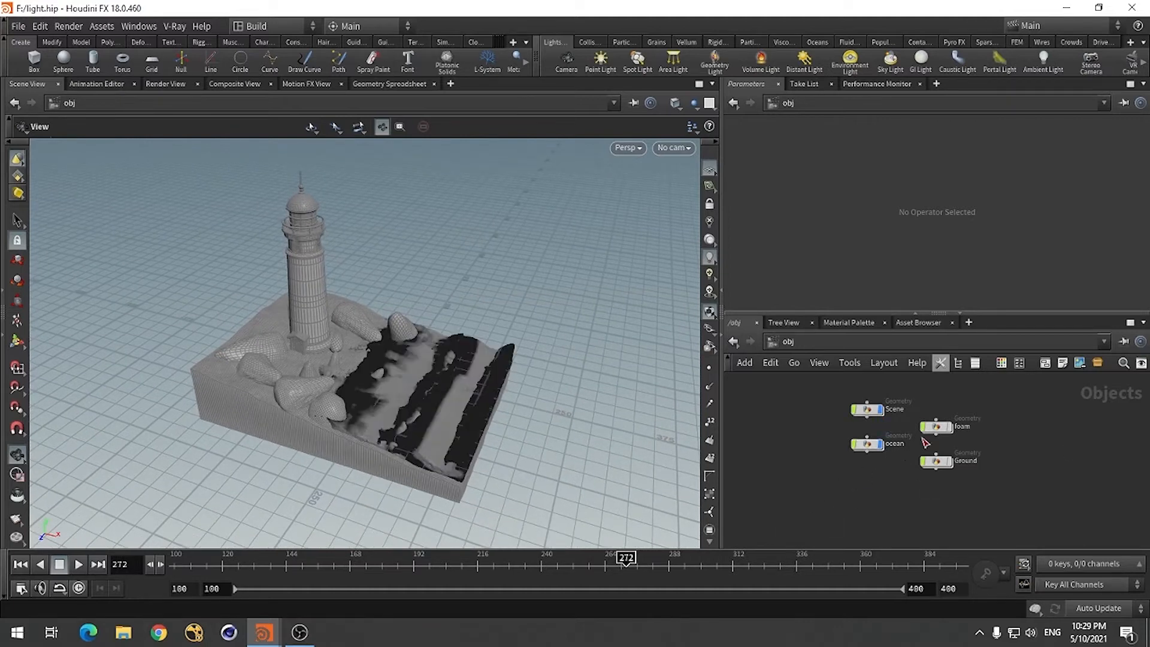
{"action": "left_click", "coordinate": [950, 427]}
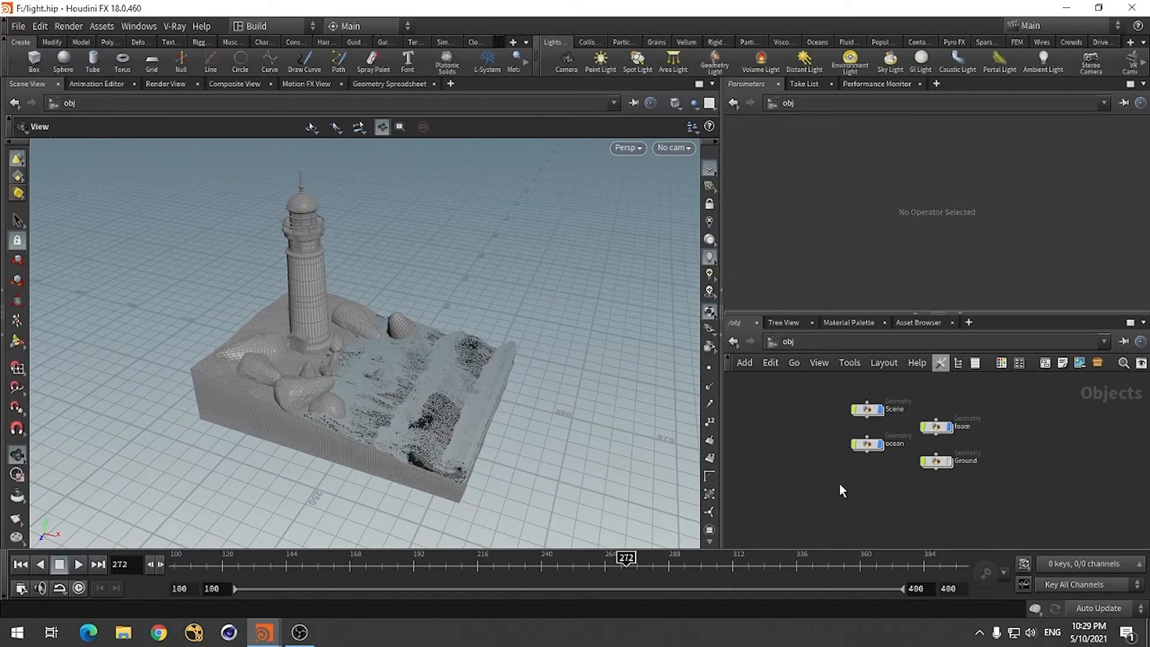
{"action": "left_click", "coordinate": [949, 462]}
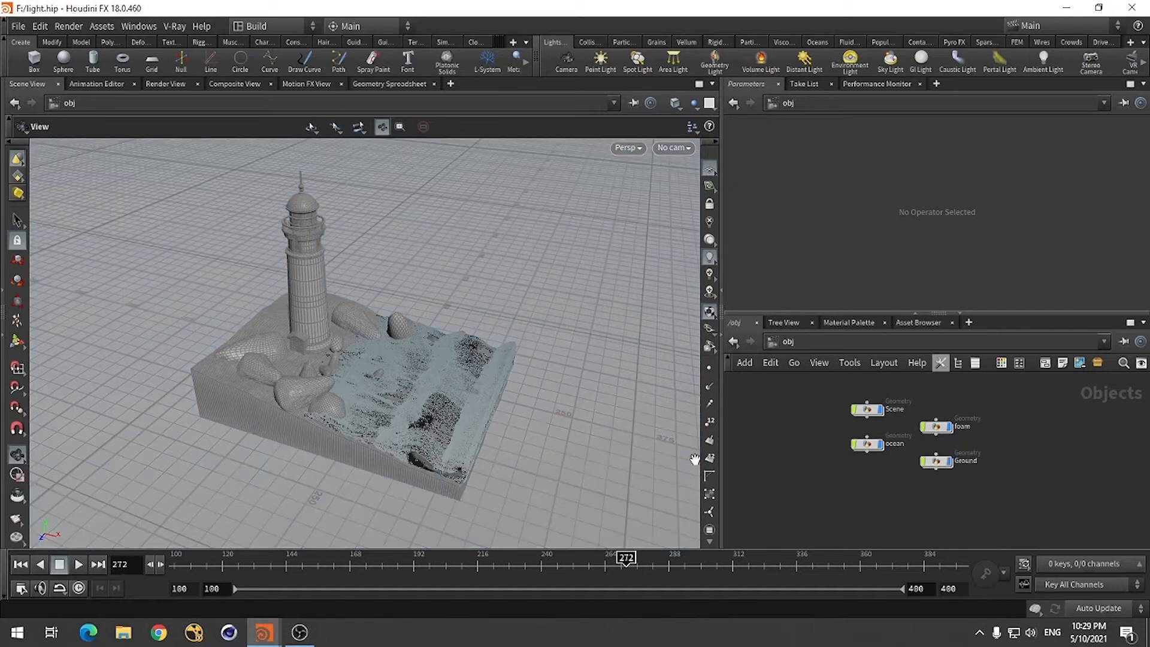
{"action": "left_click_drag", "start_coordinate": [334, 380], "coordinate": [399, 365]}
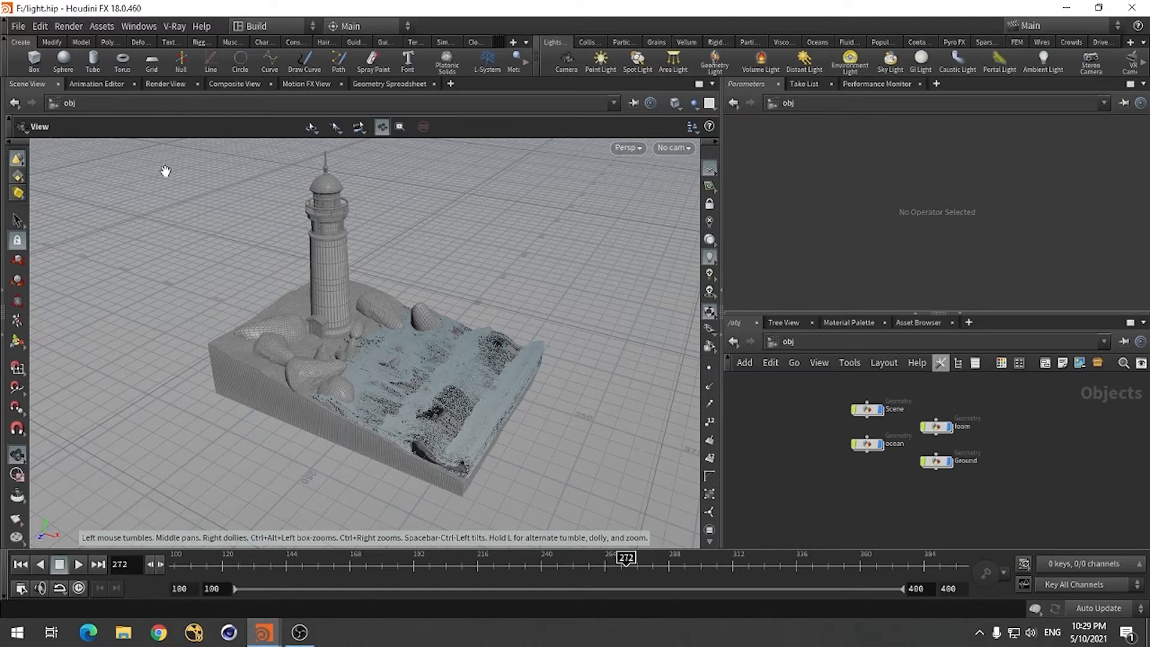
Create a V-Ray render node
{"action": "left_click", "coordinate": [69, 26]}
{"action": "mouse_move", "coordinate": [130, 39]}
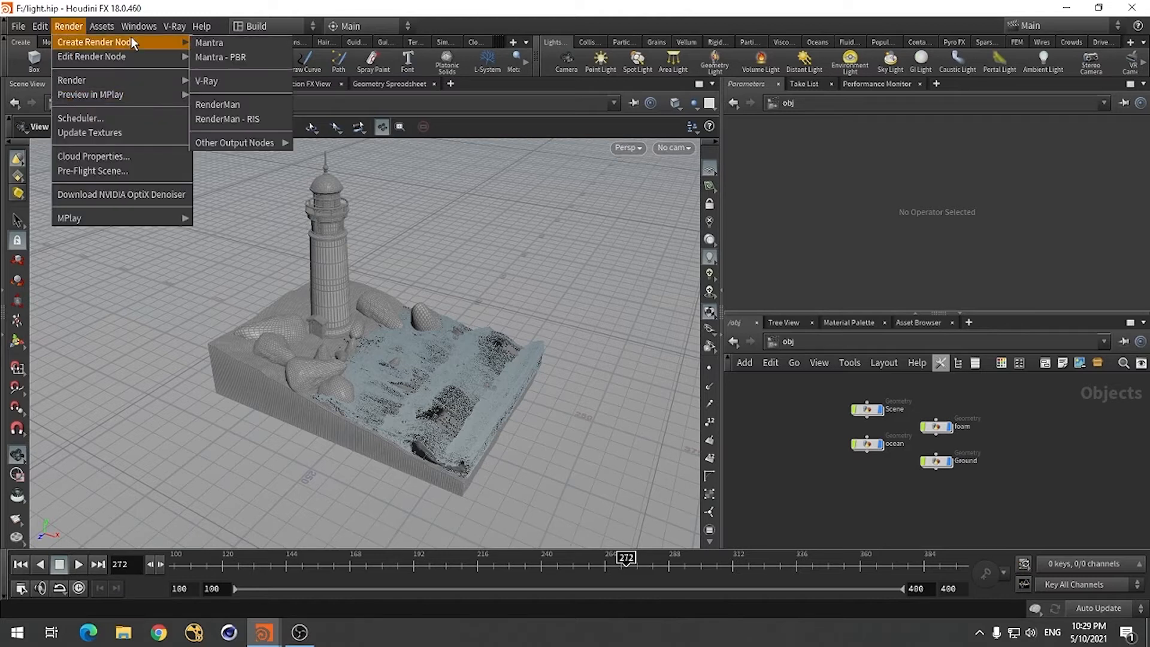
{"action": "left_click", "coordinate": [222, 80]}
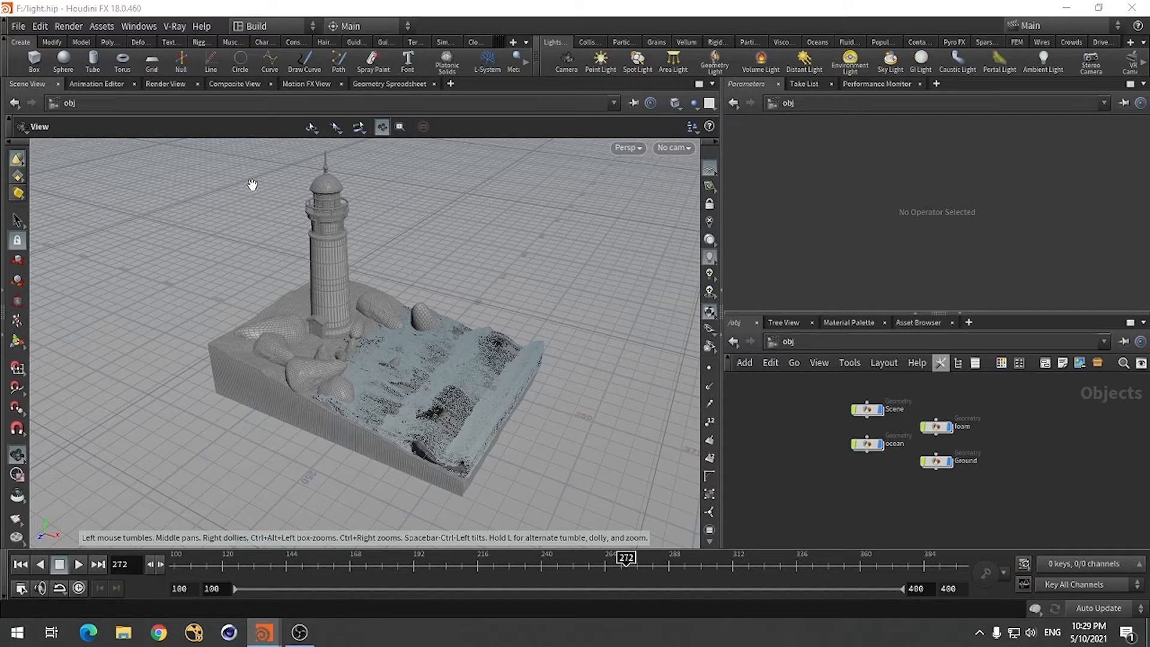
Open the V-Ray render settings and place their window over the viewport
{"action": "left_click", "coordinate": [174, 27]}
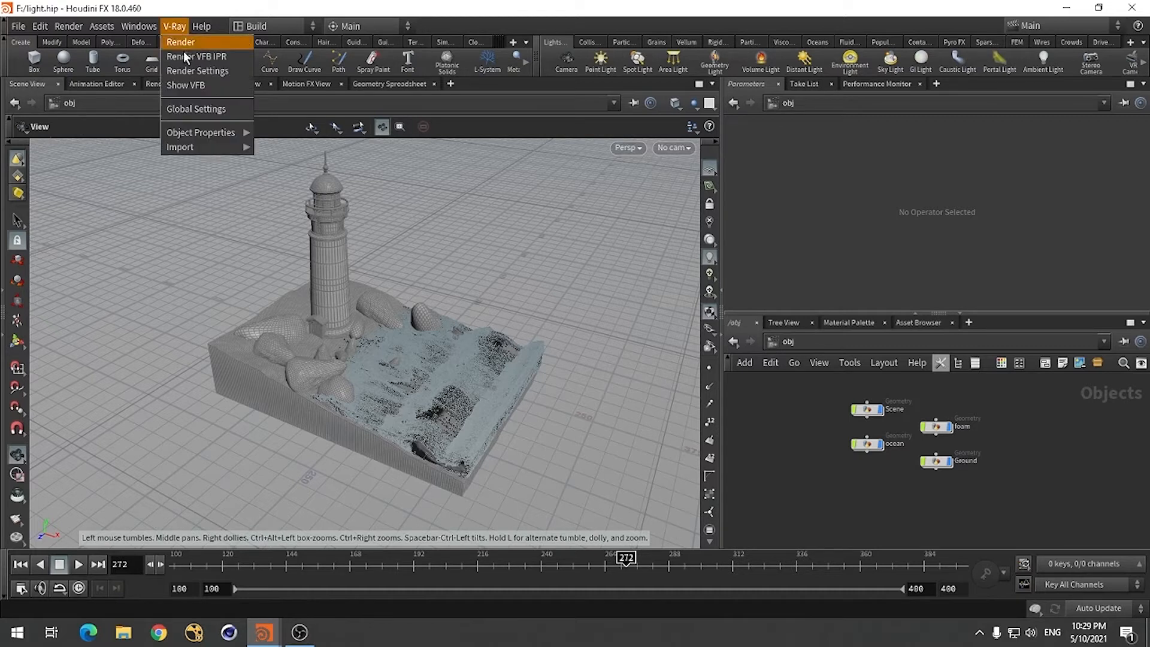
{"action": "left_click", "coordinate": [182, 14]}
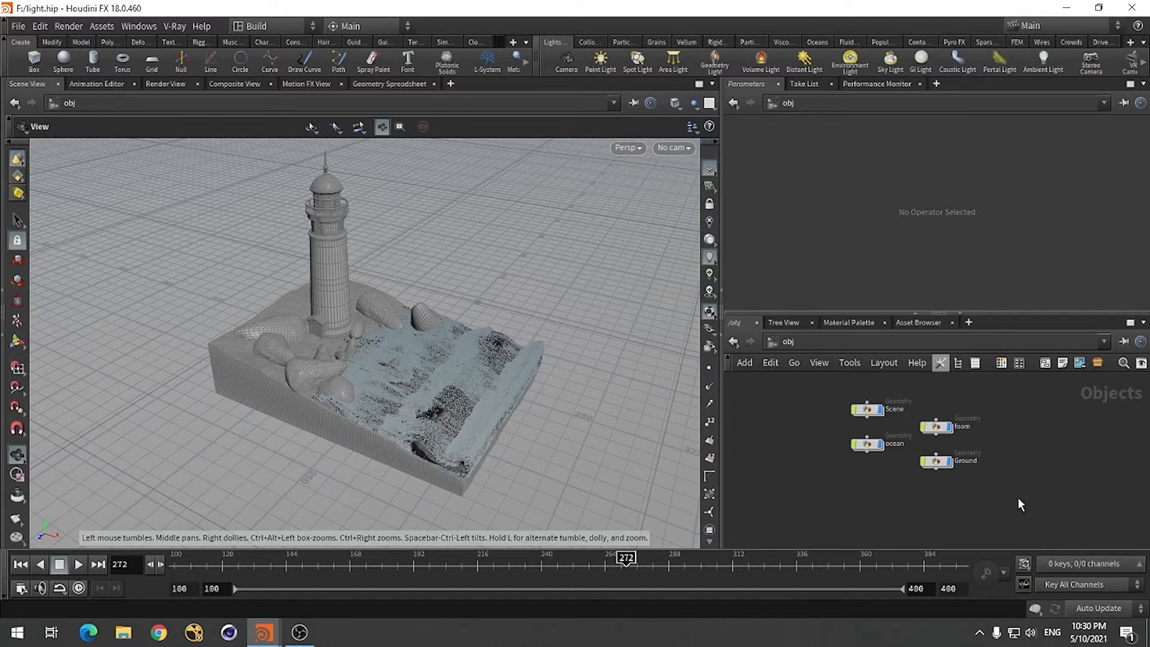
{"action": "left_click", "coordinate": [177, 26]}
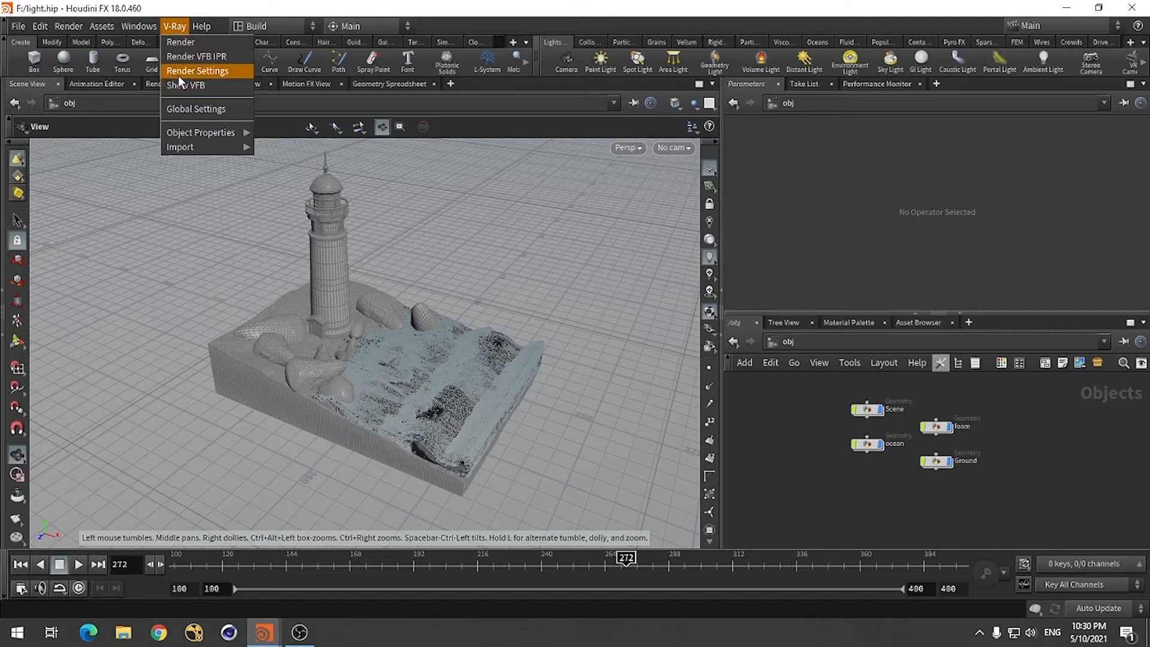
{"action": "left_click", "coordinate": [210, 70]}
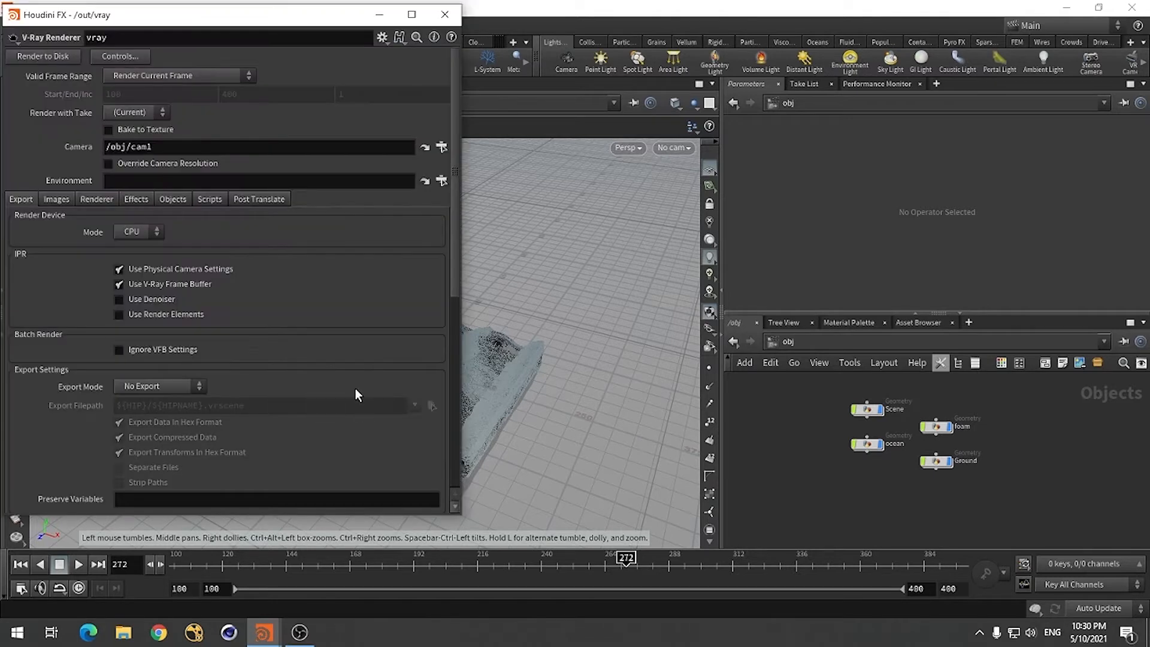
{"action": "left_click_drag", "start_coordinate": [161, 16], "coordinate": [392, 47]}
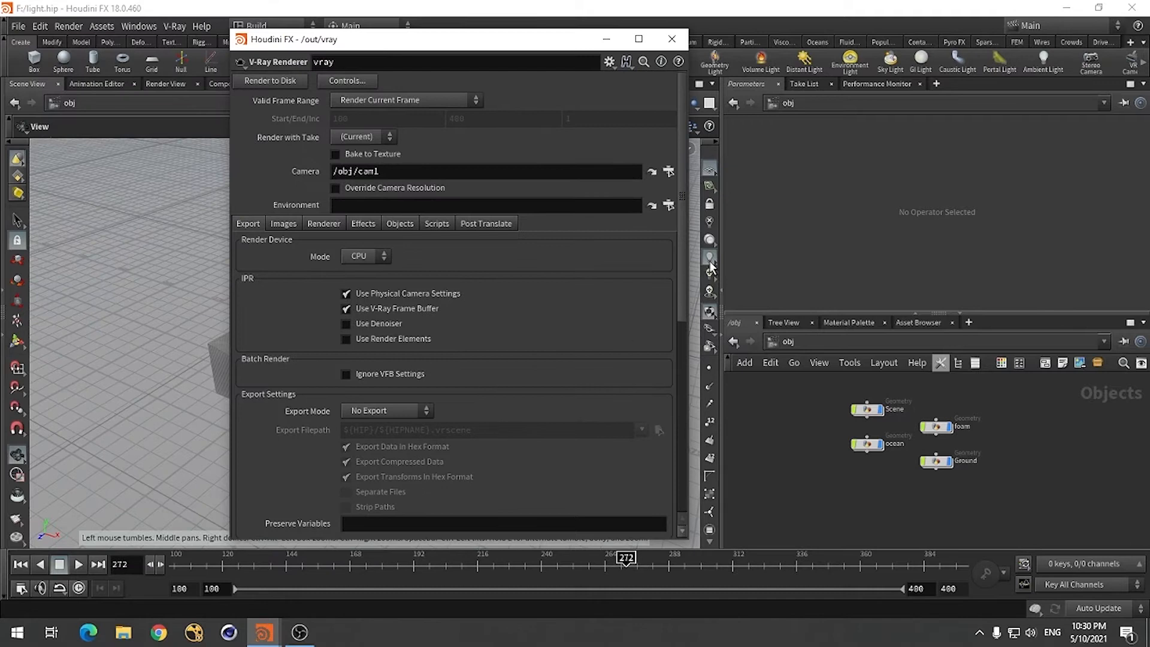
{"action": "mouse_move", "coordinate": [681, 170]}
{"action": "left_mouse_down"}
{"action": "mouse_move", "coordinate": [681, 308]}
{"action": "mouse_move", "coordinate": [681, 179]}
{"action": "left_mouse_up"}
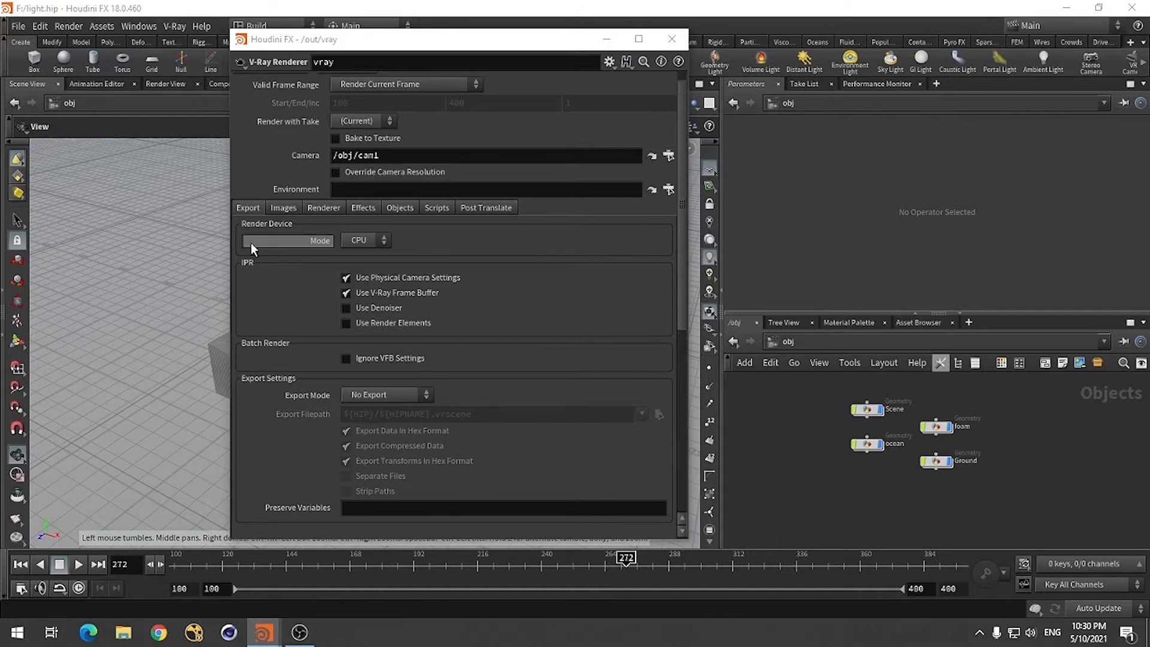
Review the V-Ray renderer's sampler, global illumination, color mapping and camera settings
{"action": "left_click", "coordinate": [323, 208]}
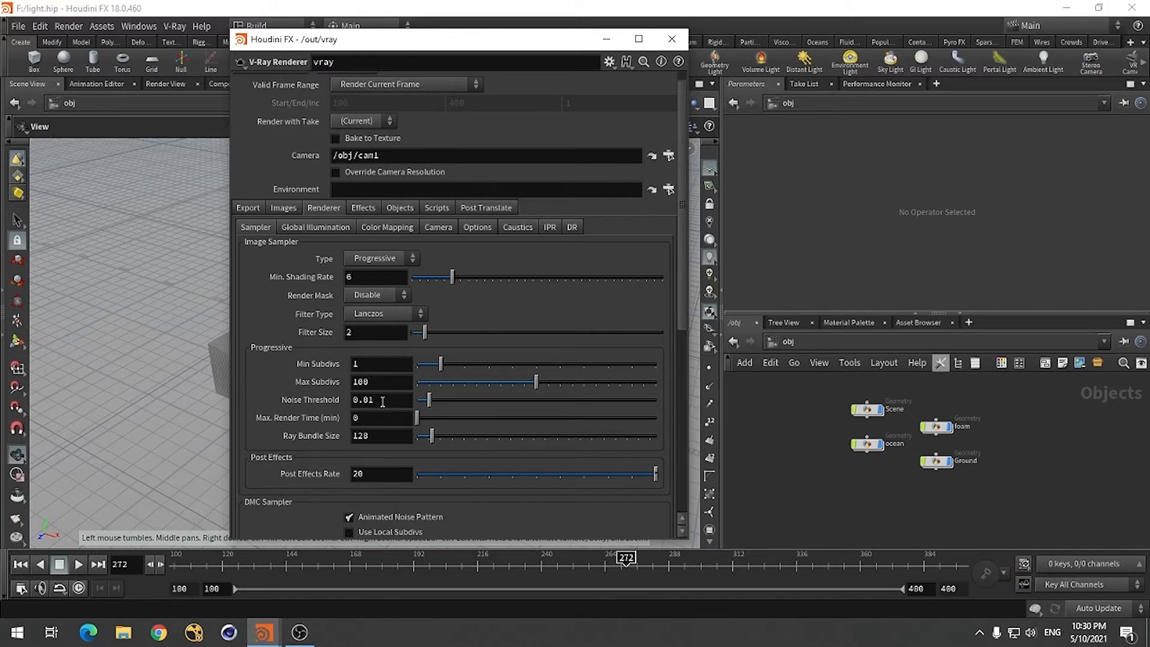
{"action": "left_click", "coordinate": [309, 228]}
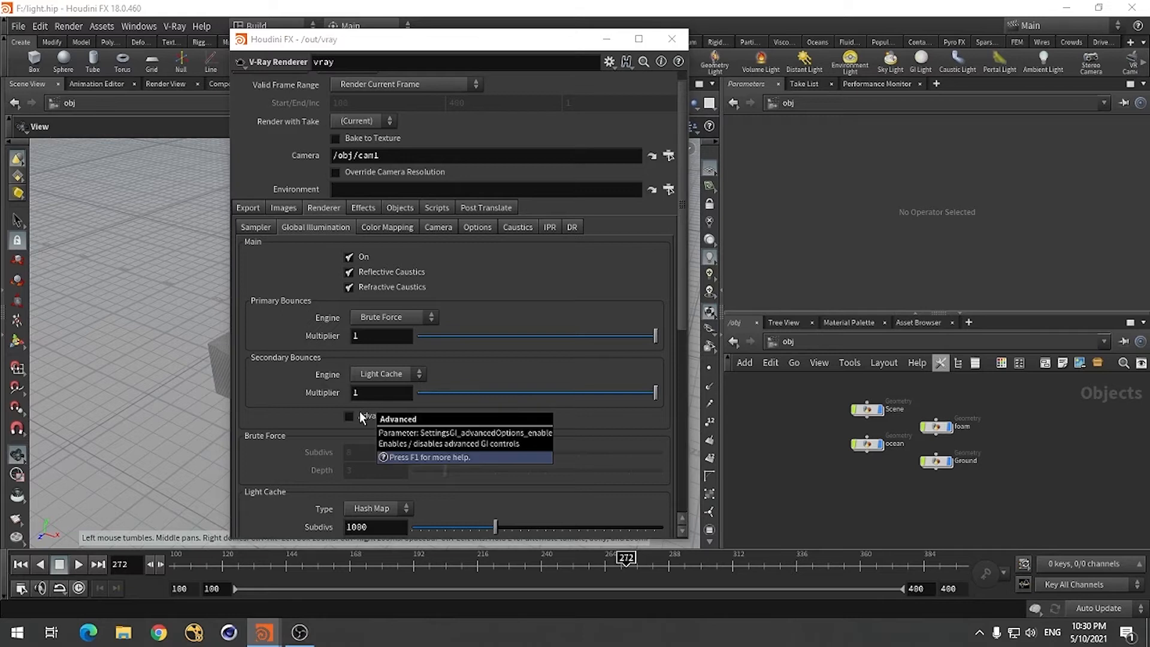
{"action": "left_click", "coordinate": [379, 226]}
{"action": "left_click", "coordinate": [434, 227]}
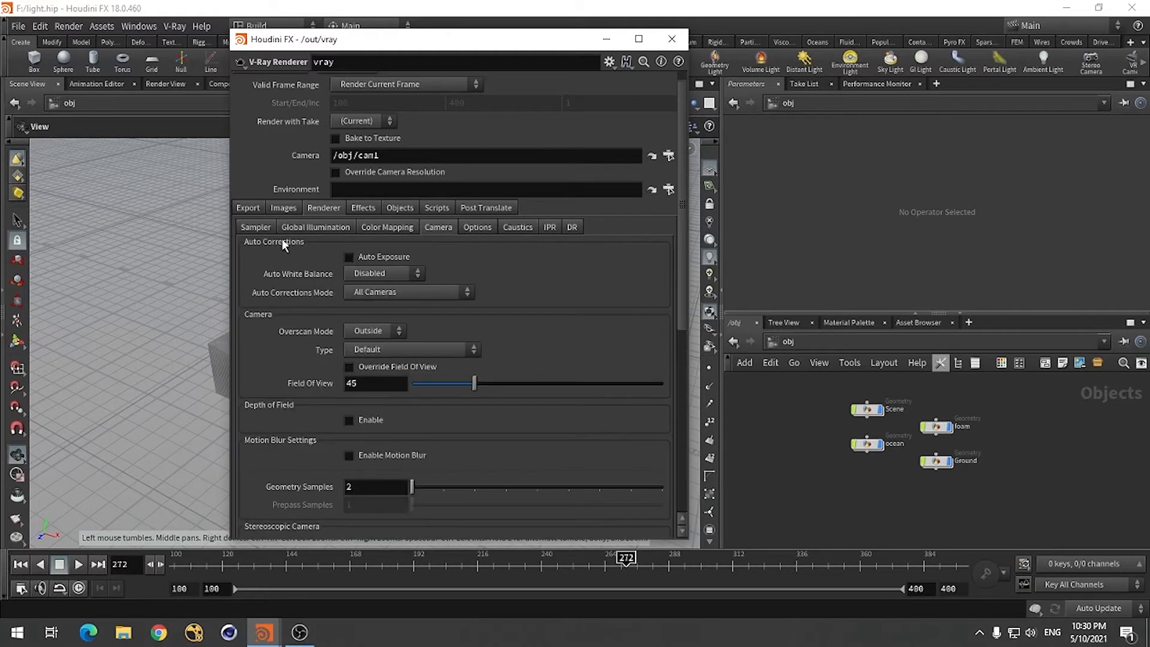
{"action": "left_click", "coordinate": [254, 227]}
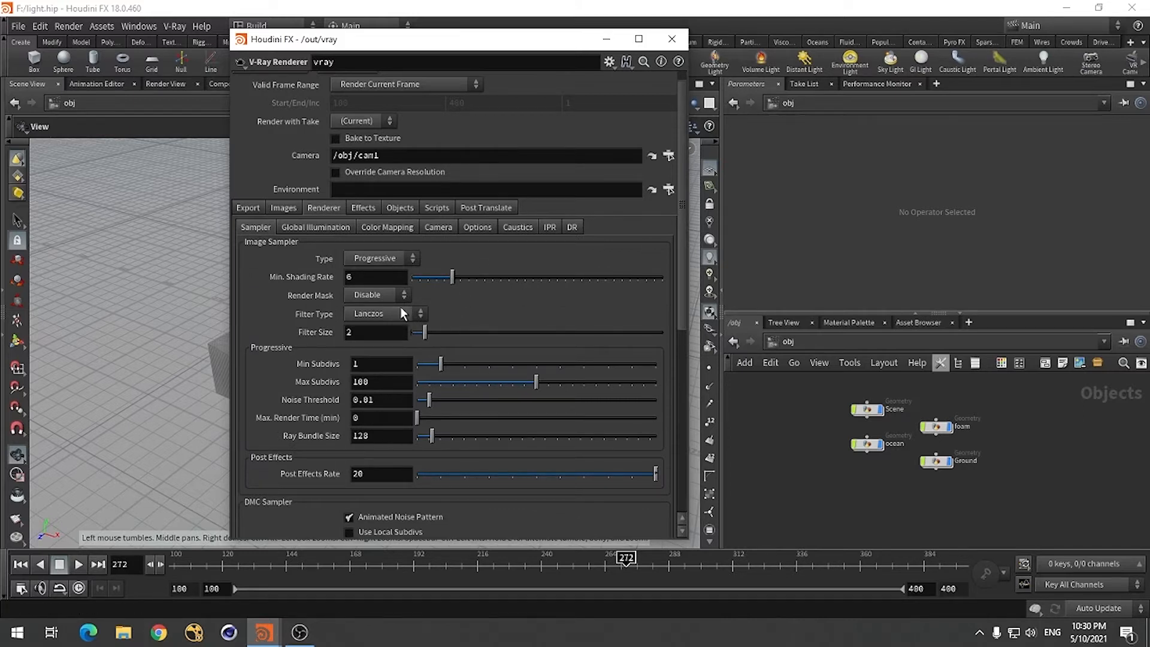
Set the V-Ray render device mode to RTX and apply the NVIDIA GeForce RTX 2060 SUPER as GPU device
{"action": "left_click", "coordinate": [248, 207]}
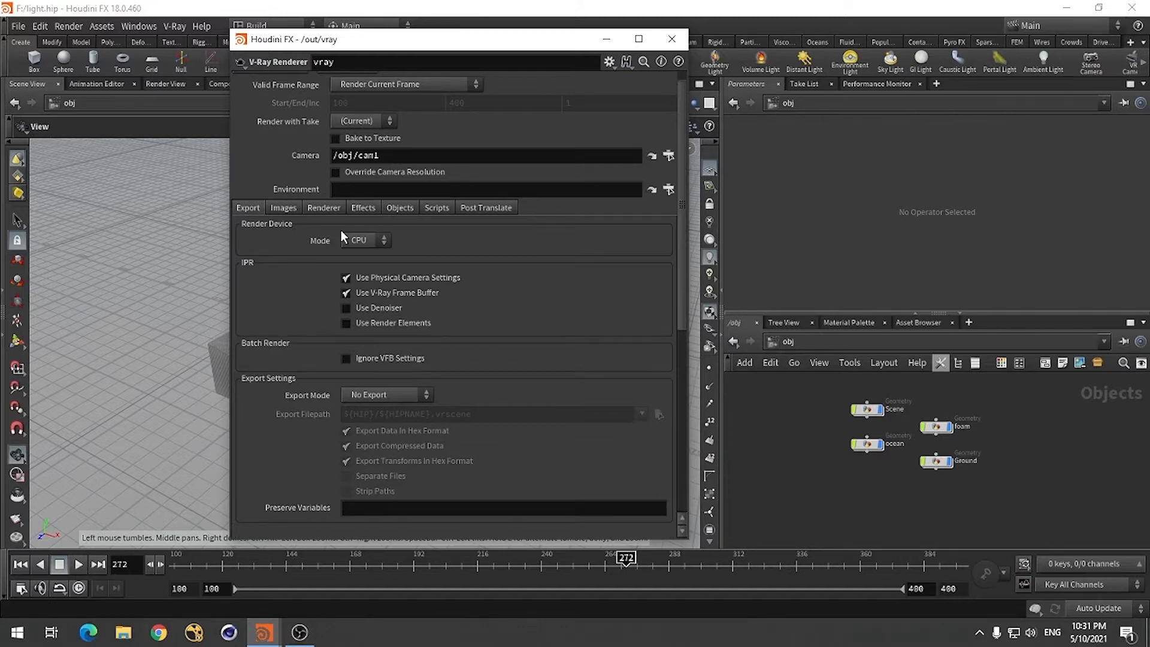
{"action": "left_click", "coordinate": [368, 241]}
{"action": "left_click", "coordinate": [357, 284]}
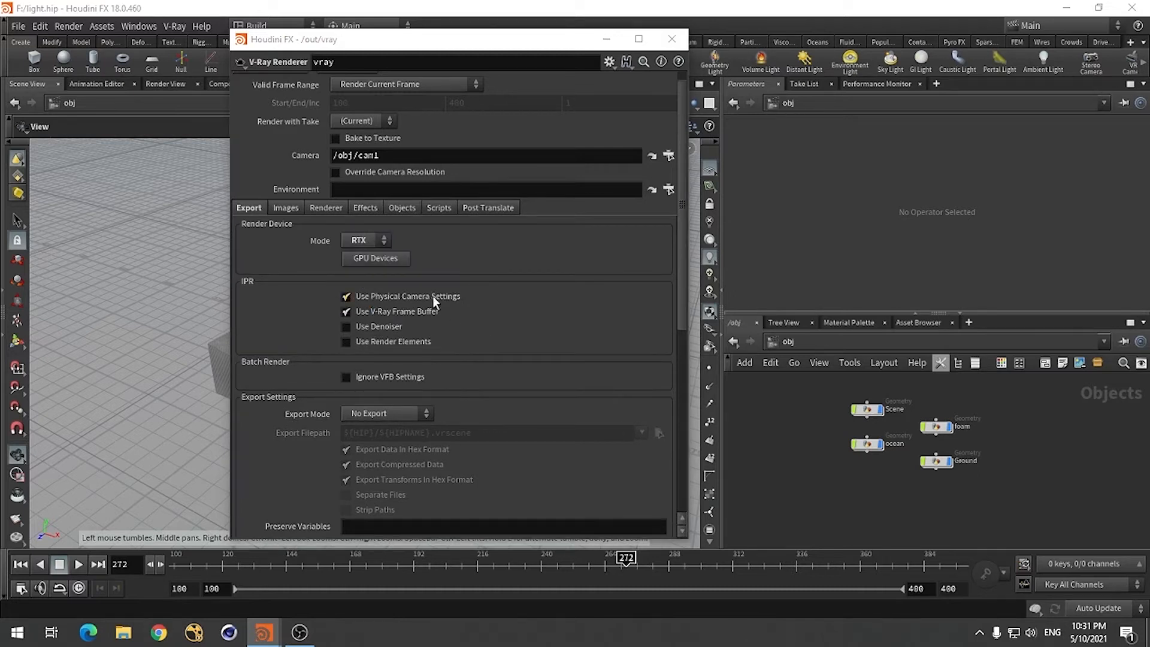
{"action": "left_click", "coordinate": [386, 252]}
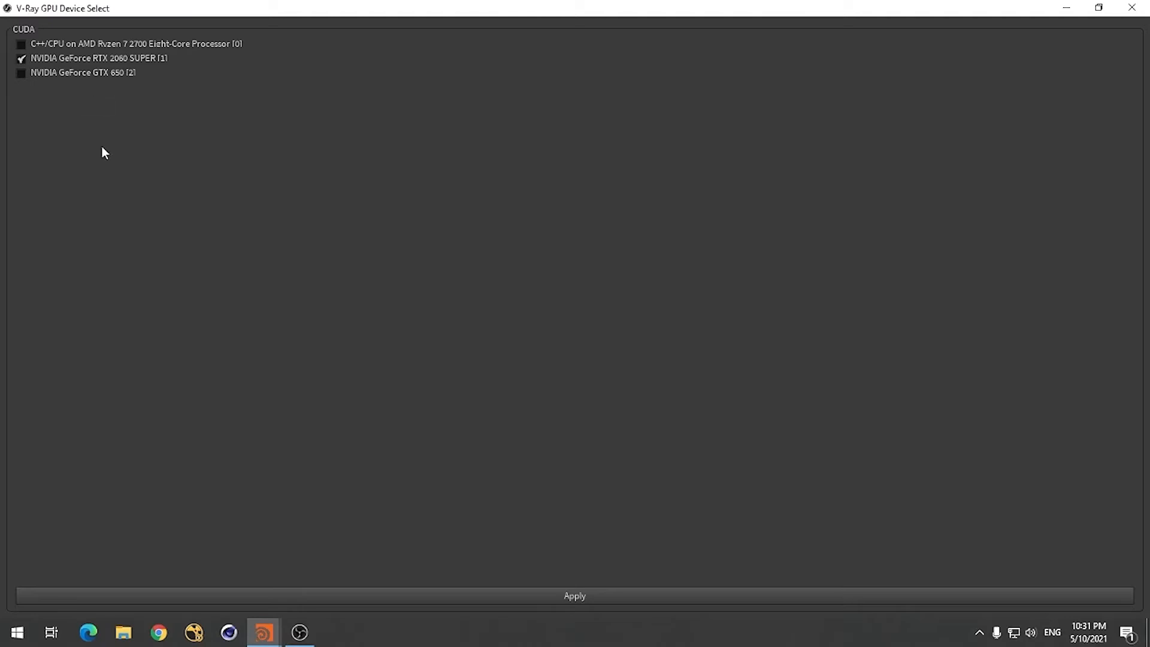
{"action": "left_click", "coordinate": [636, 597]}
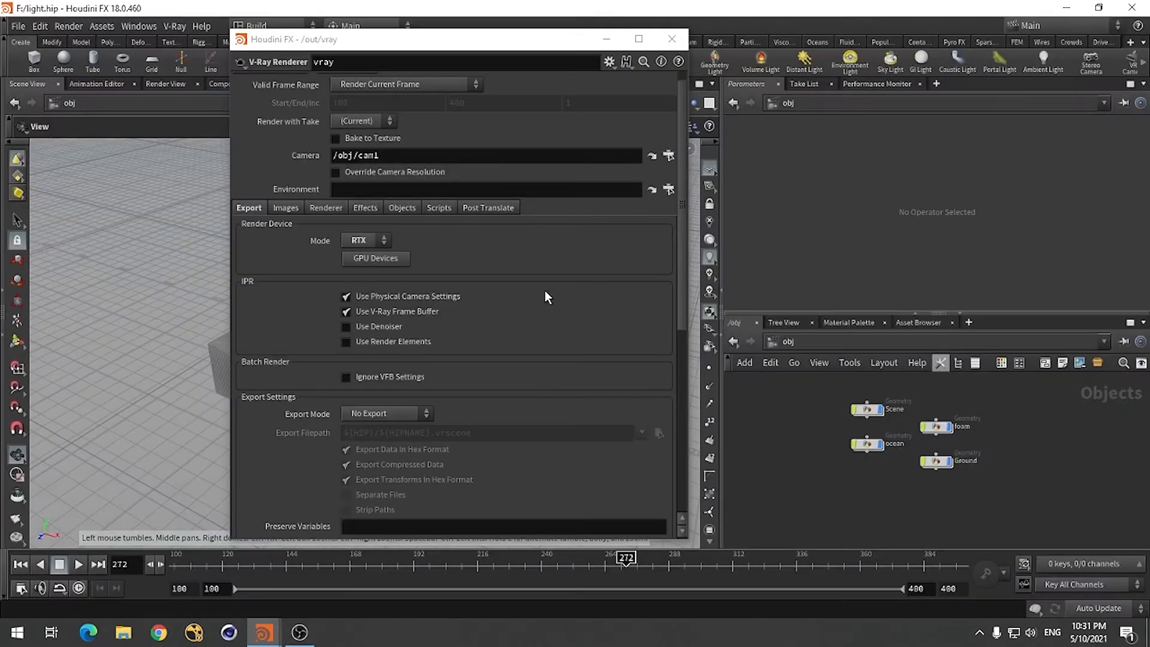
Check the V-Ray image output settings and close the render settings window
{"action": "left_click", "coordinate": [272, 206]}
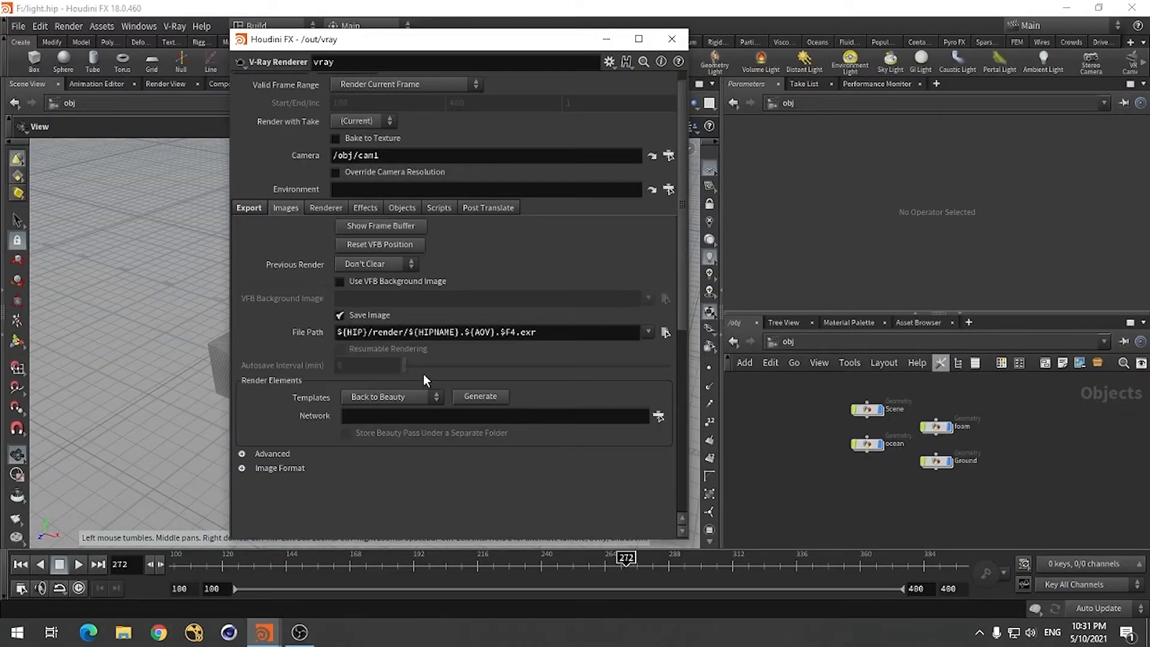
{"action": "left_click", "coordinate": [248, 205]}
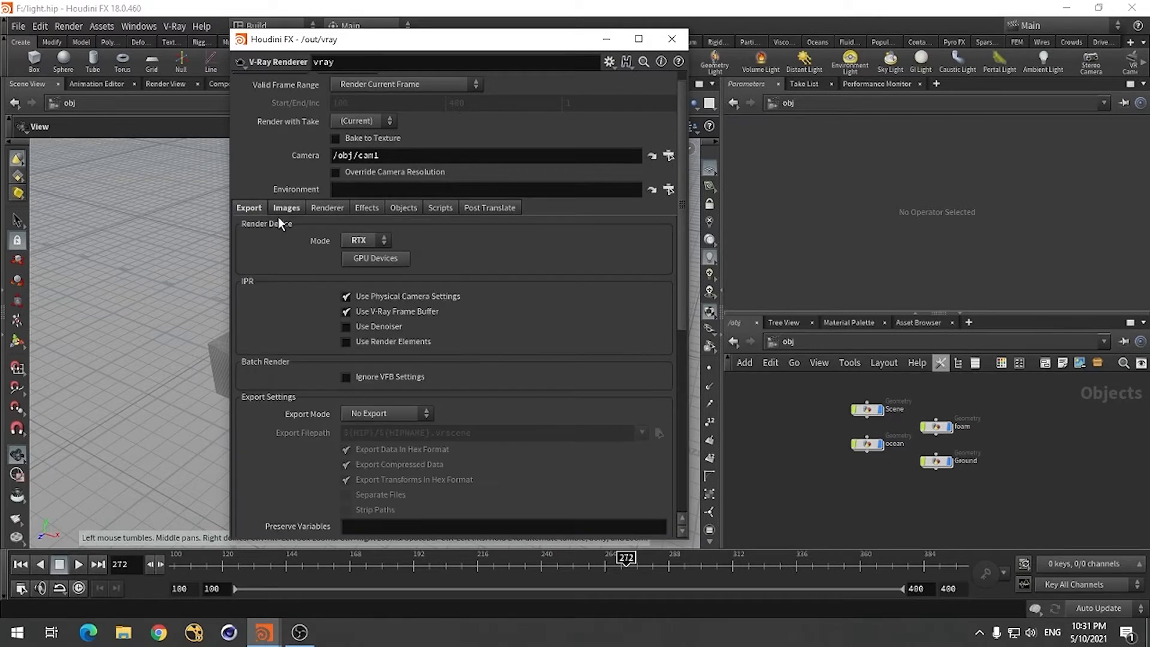
{"action": "mouse_move", "coordinate": [682, 242]}
{"action": "left_mouse_down"}
{"action": "mouse_move", "coordinate": [693, 386]}
{"action": "mouse_move", "coordinate": [687, 235]}
{"action": "left_mouse_up"}
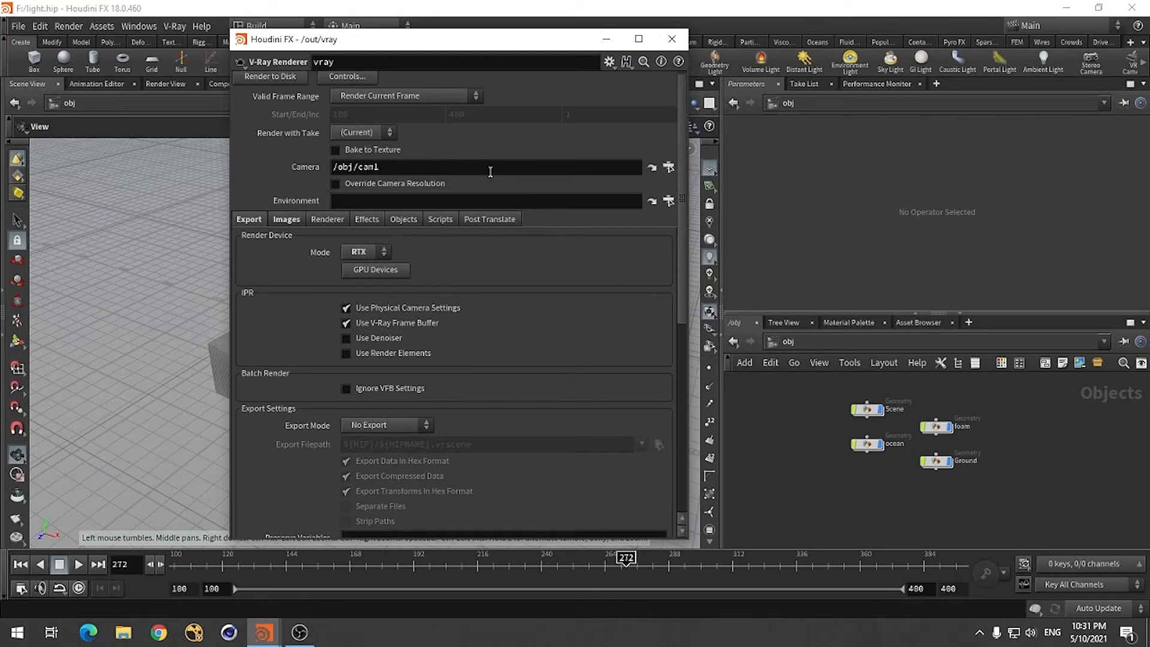
{"action": "left_click", "coordinate": [671, 39]}
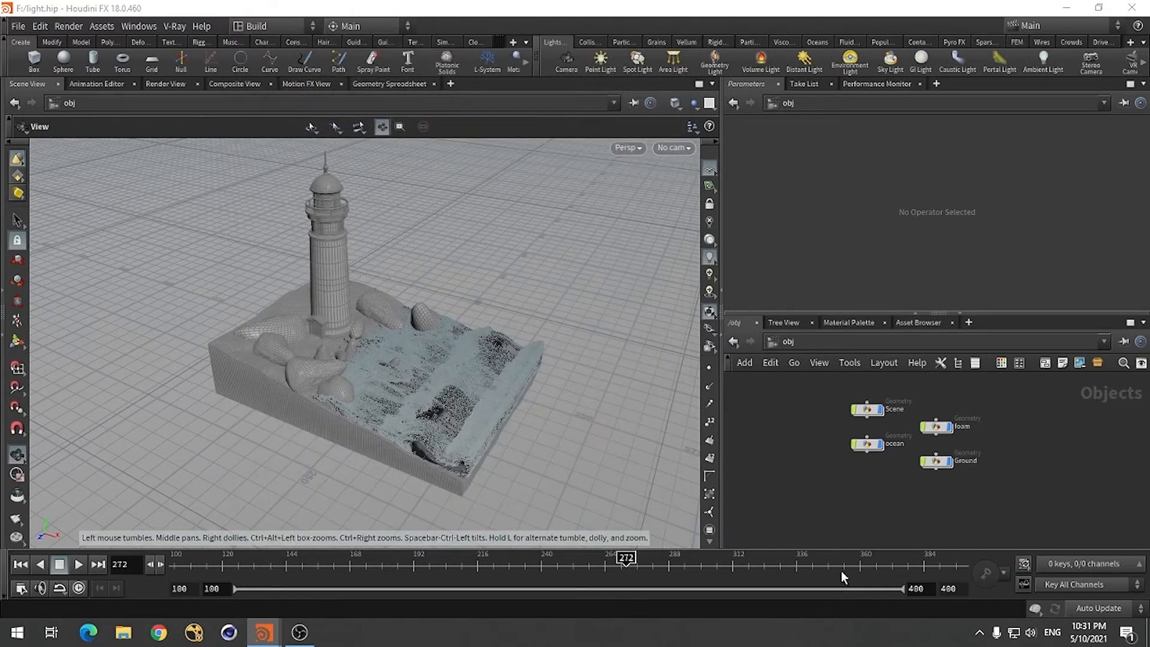
Create a new camera from the current view and set its resolution to 600 by 600
{"action": "left_click", "coordinate": [665, 147]}
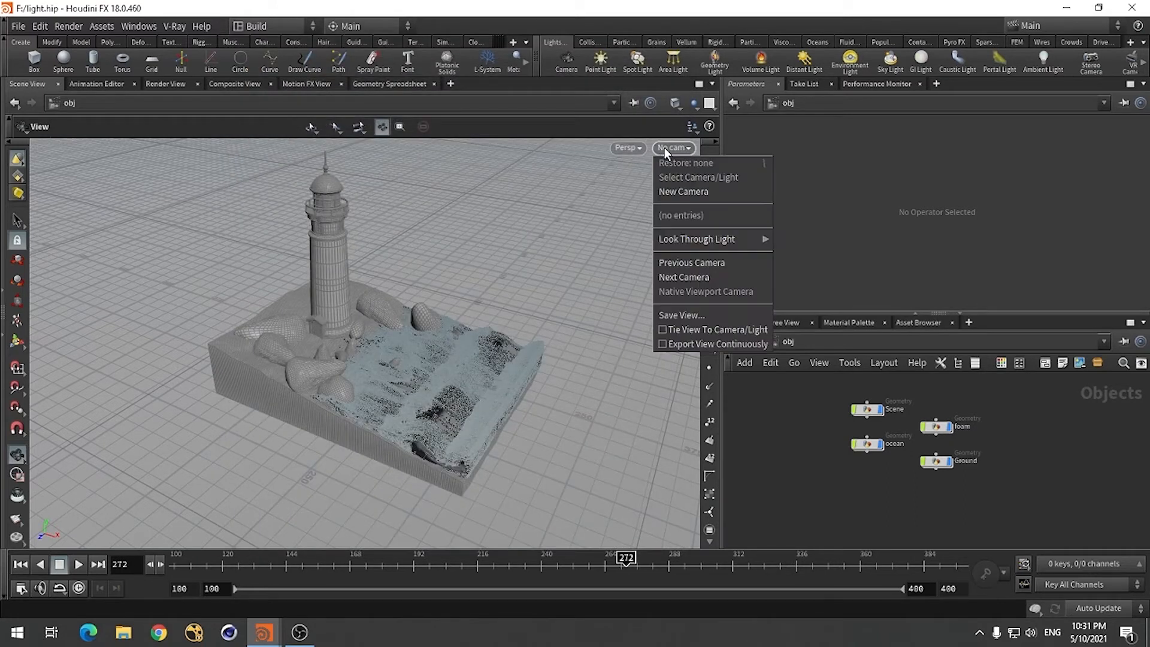
{"action": "left_click", "coordinate": [684, 191]}
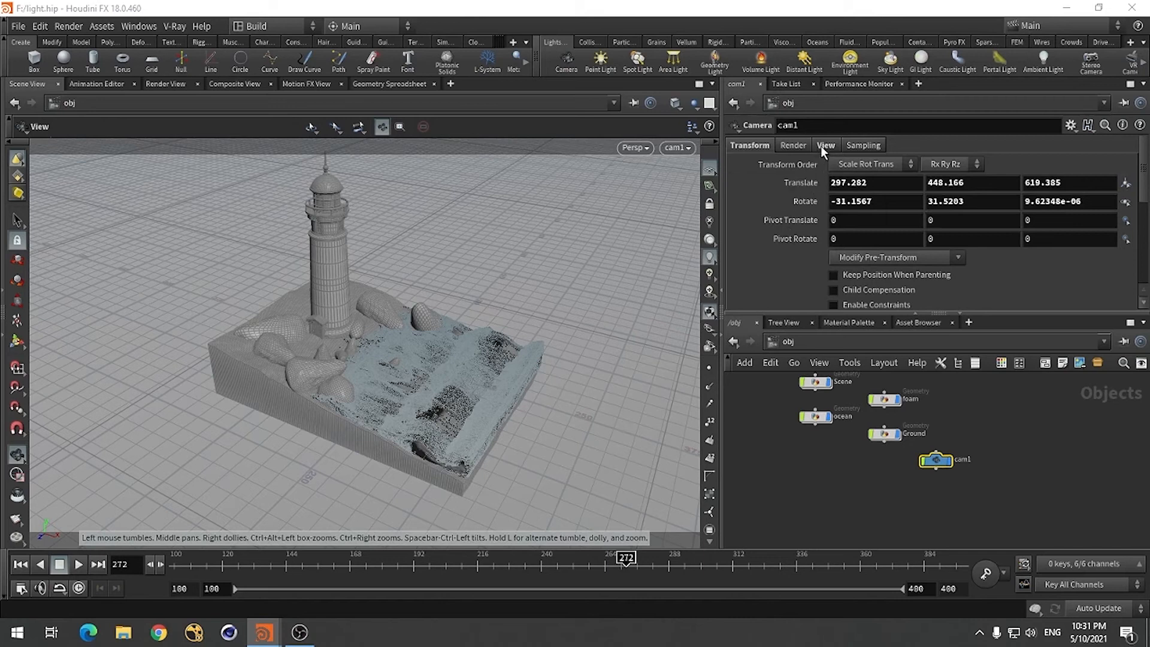
{"action": "left_click", "coordinate": [826, 146]}
{"action": "left_click", "coordinate": [859, 183]}
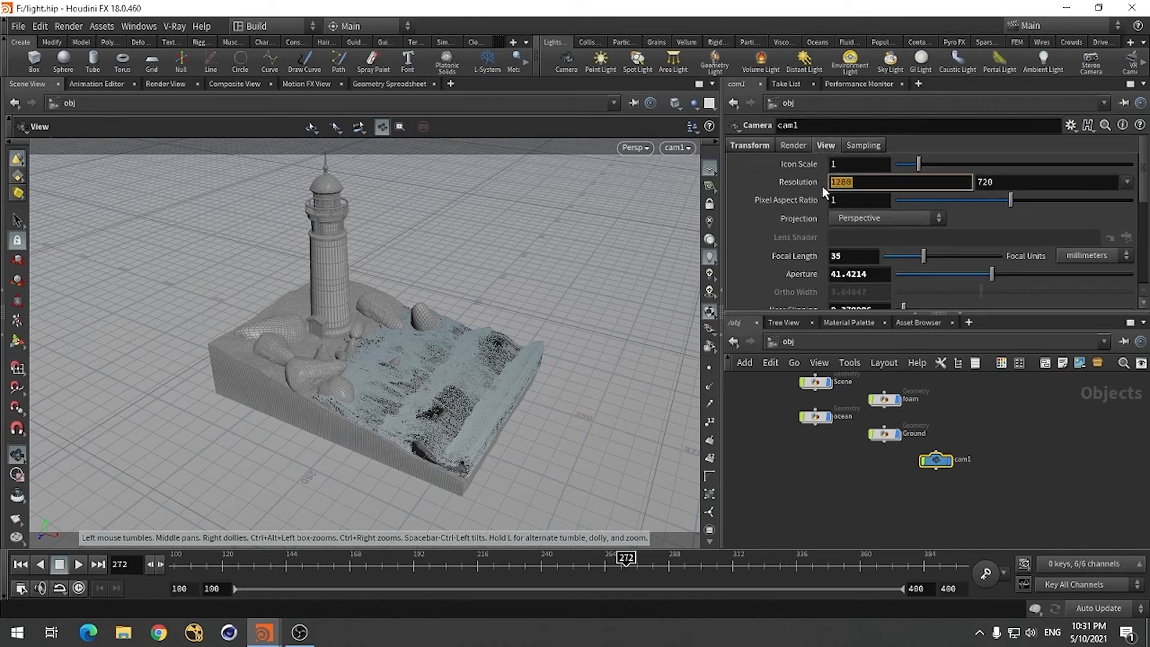
{"action": "type", "text": "00"}
{"action": "key", "text": "Tab"}
{"action": "type", "text": "600"}
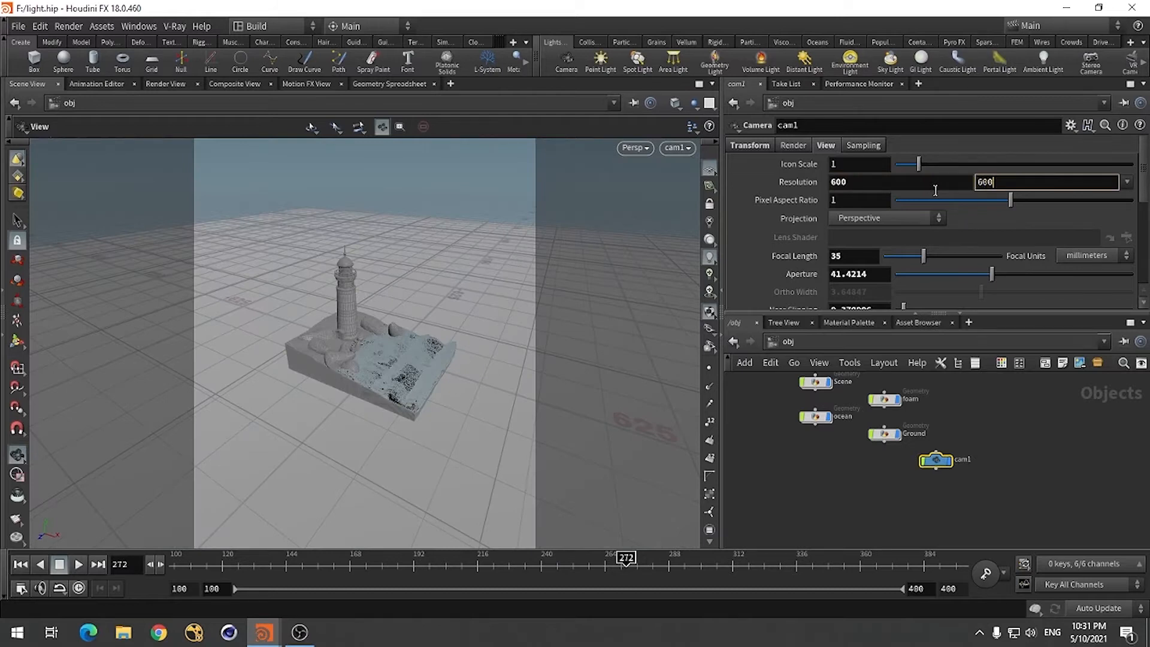
{"action": "key", "text": "Return"}
Look through cam1 with the camera locked to the view and frame the lighthouse model closely from above its rocky side
{"action": "scroll", "coordinate": [347, 398], "scroll_direction": "up", "scroll_amount": 6}
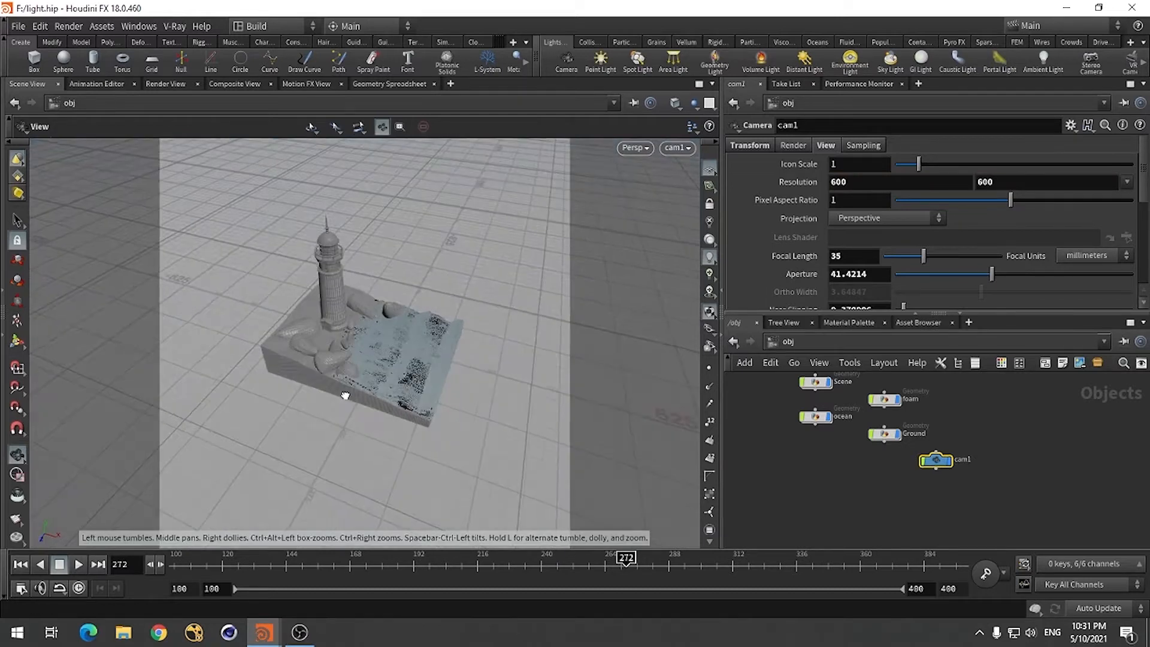
{"action": "left_click", "coordinate": [673, 148]}
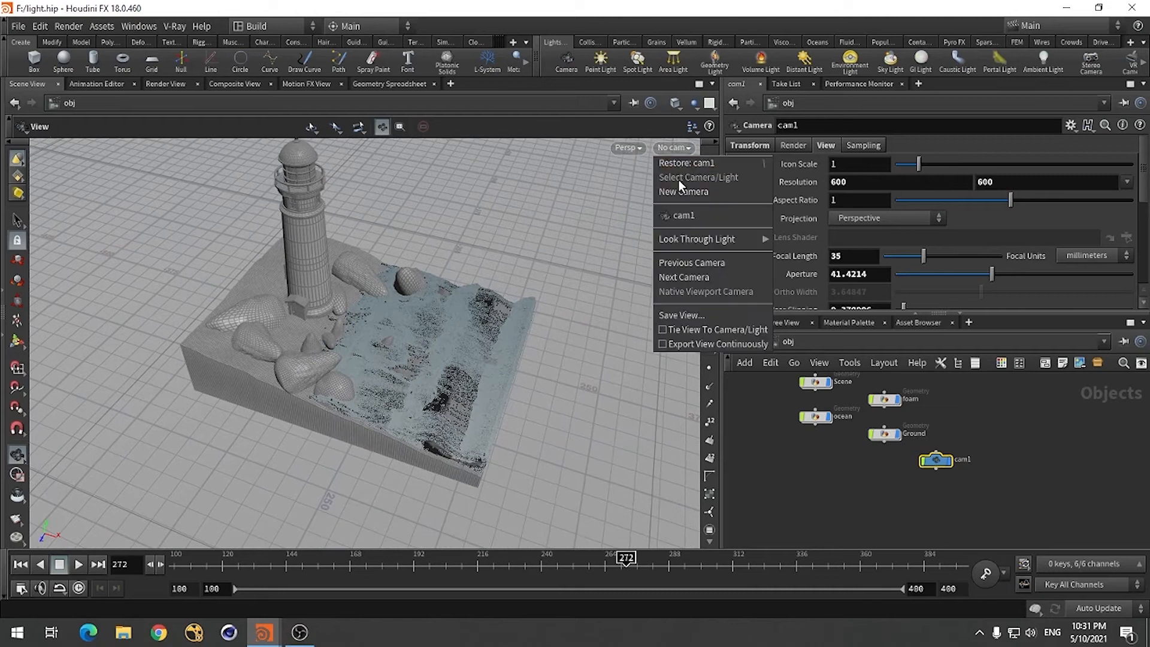
{"action": "left_click", "coordinate": [682, 217]}
{"action": "left_click", "coordinate": [709, 205]}
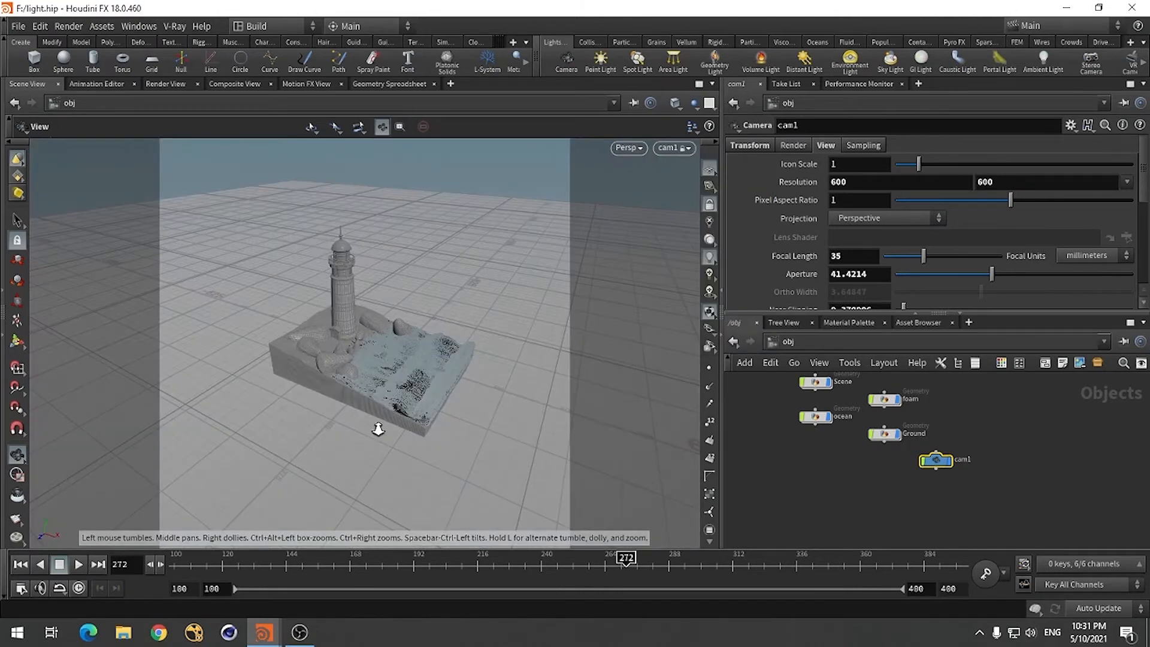
{"action": "mouse_move", "coordinate": [380, 426]}
{"action": "left_mouse_down"}
{"action": "mouse_move", "coordinate": [475, 418]}
{"action": "mouse_move", "coordinate": [404, 441]}
{"action": "mouse_move", "coordinate": [424, 431]}
{"action": "mouse_move", "coordinate": [383, 461]}
{"action": "mouse_move", "coordinate": [357, 437]}
{"action": "mouse_move", "coordinate": [330, 449]}
{"action": "mouse_move", "coordinate": [323, 424]}
{"action": "mouse_move", "coordinate": [381, 441]}
{"action": "mouse_move", "coordinate": [370, 424]}
{"action": "mouse_move", "coordinate": [386, 424]}
{"action": "mouse_move", "coordinate": [367, 431]}
{"action": "left_mouse_up"}
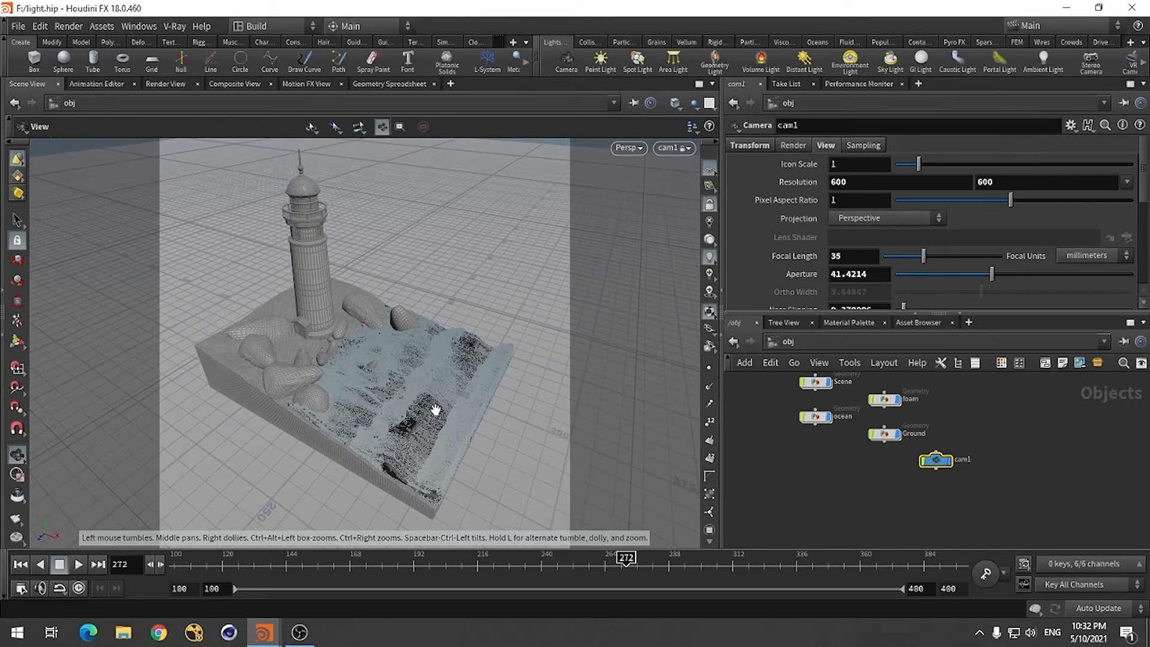
{"action": "left_click_drag", "start_coordinate": [436, 409], "coordinate": [380, 462]}
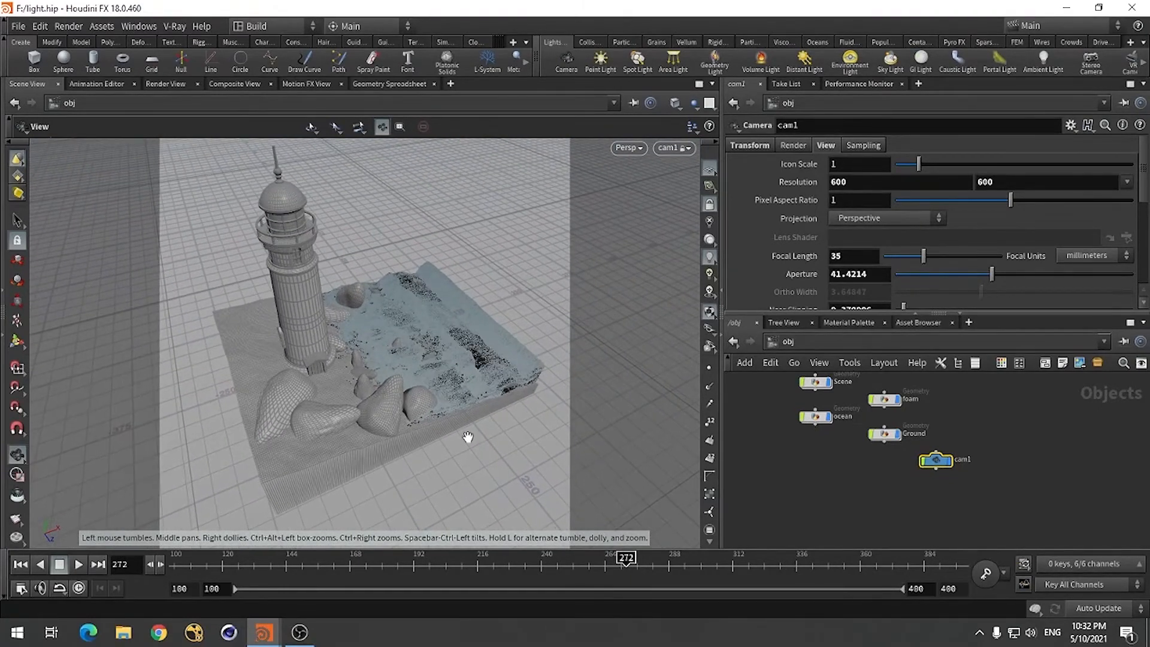
Add a V-Ray Dome Light to the object network, placed below the ocean node
{"action": "left_click", "coordinate": [889, 474]}
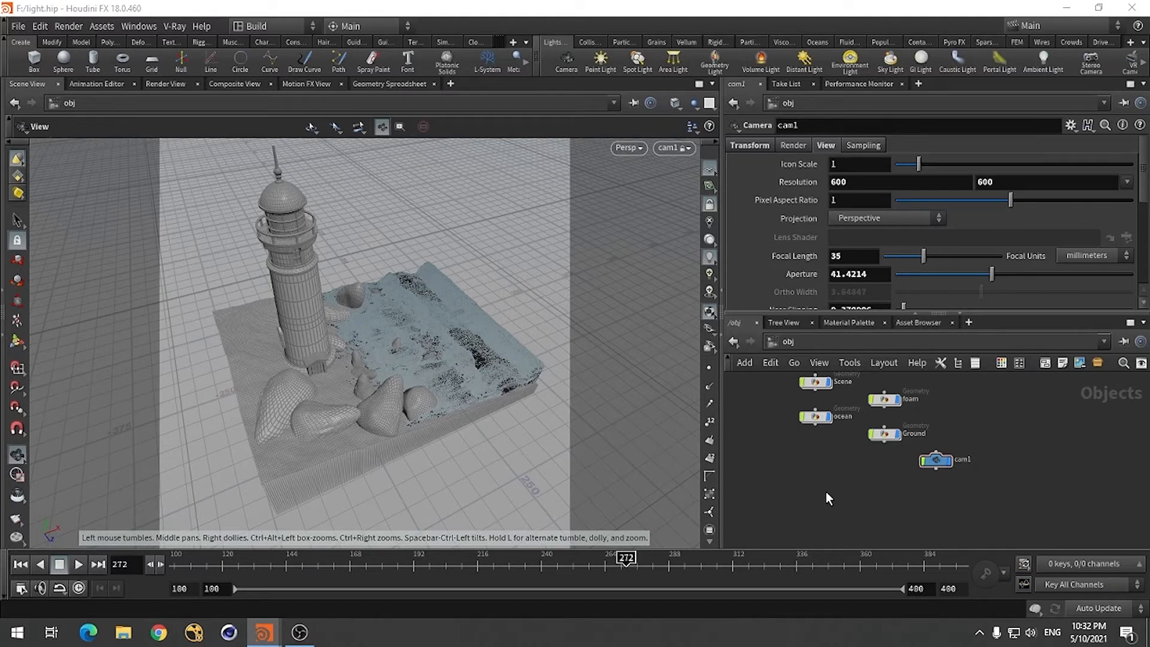
{"action": "key", "text": "Tab"}
{"action": "key", "text": "Escape"}
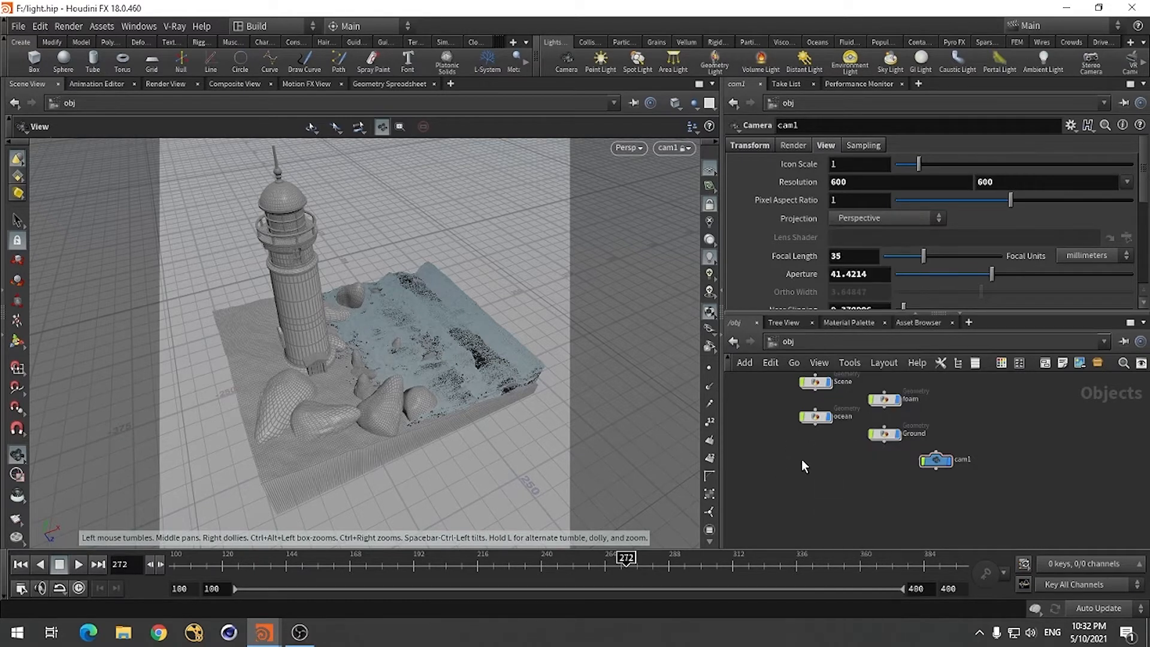
{"action": "key", "text": "Tab"}
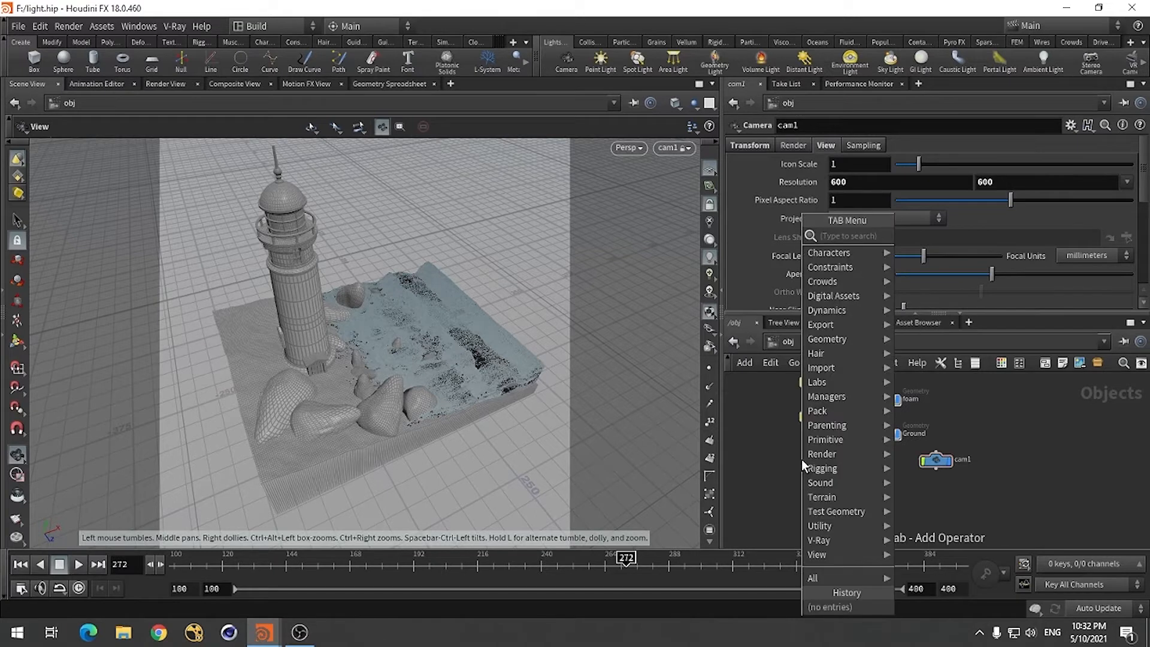
{"action": "mouse_move", "coordinate": [826, 542]}
{"action": "mouse_move", "coordinate": [863, 543]}
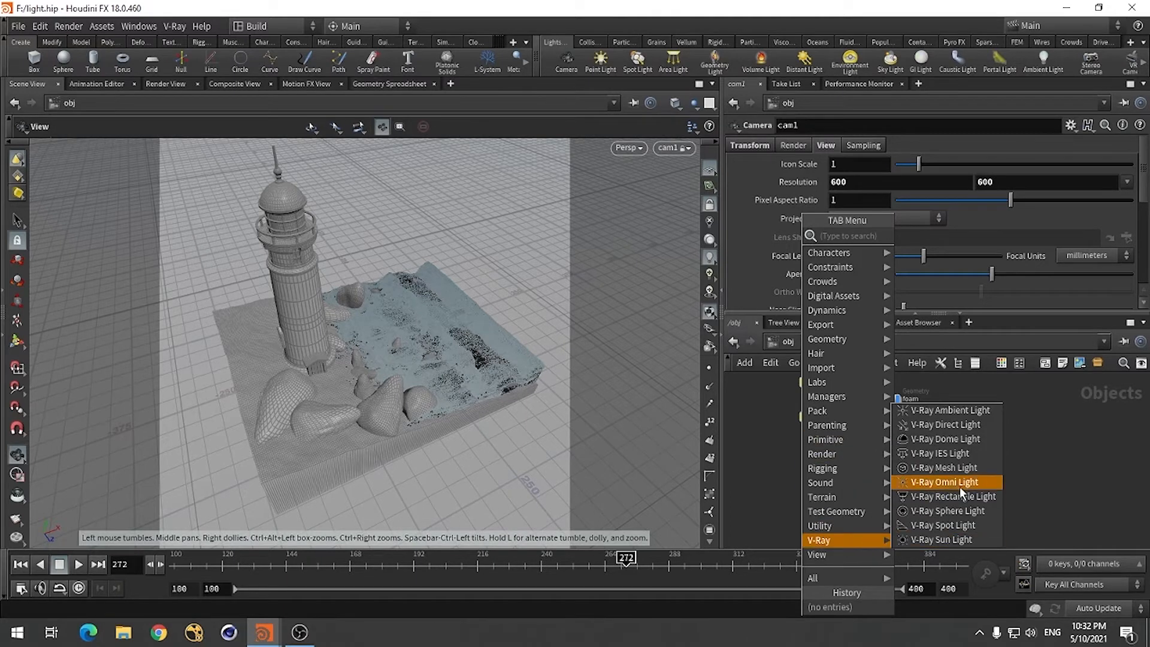
{"action": "left_click", "coordinate": [956, 440]}
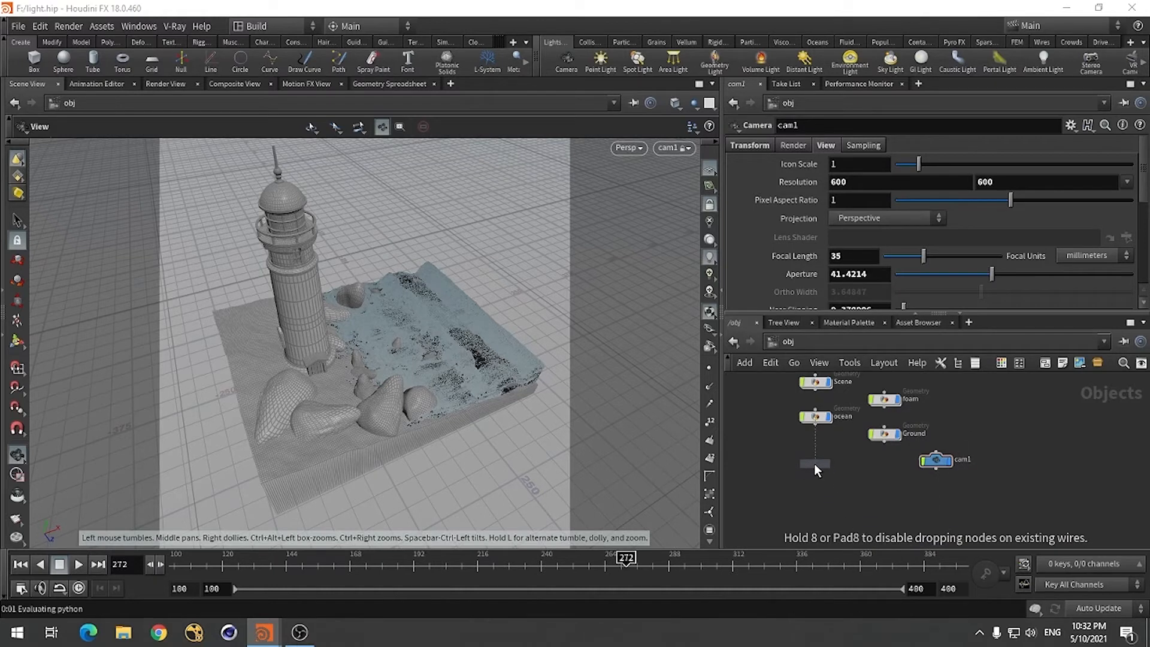
{"action": "left_click", "coordinate": [814, 464]}
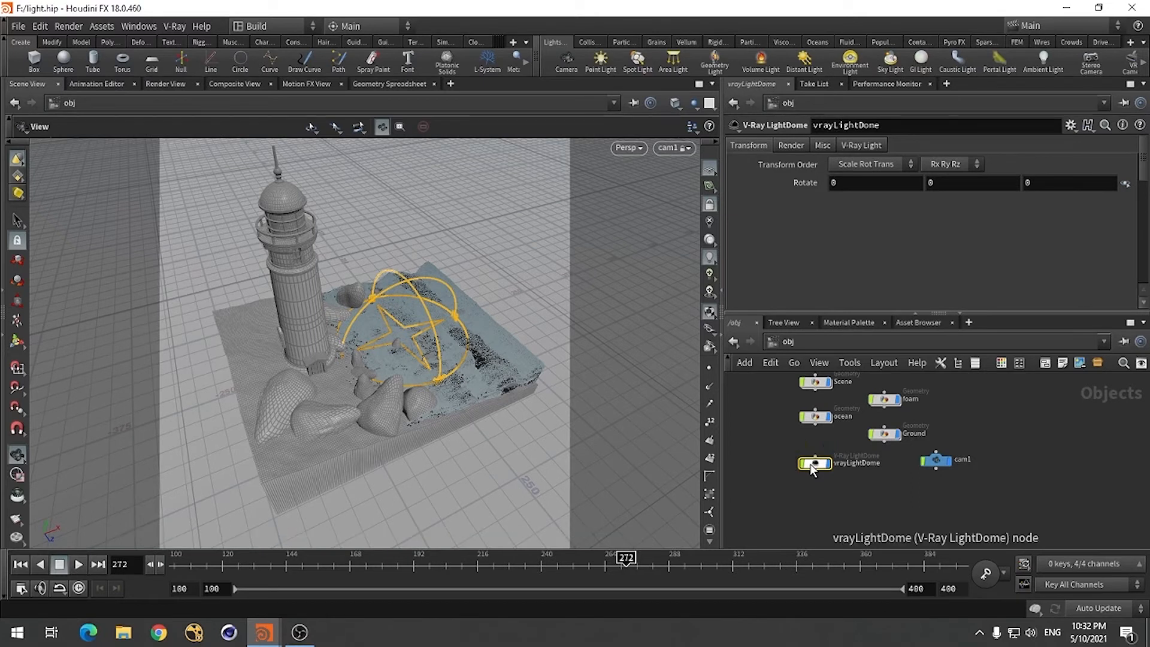
Load freight_station_2k.hdr from the F:/ drive as the dome light's texture
{"action": "left_click", "coordinate": [858, 146]}
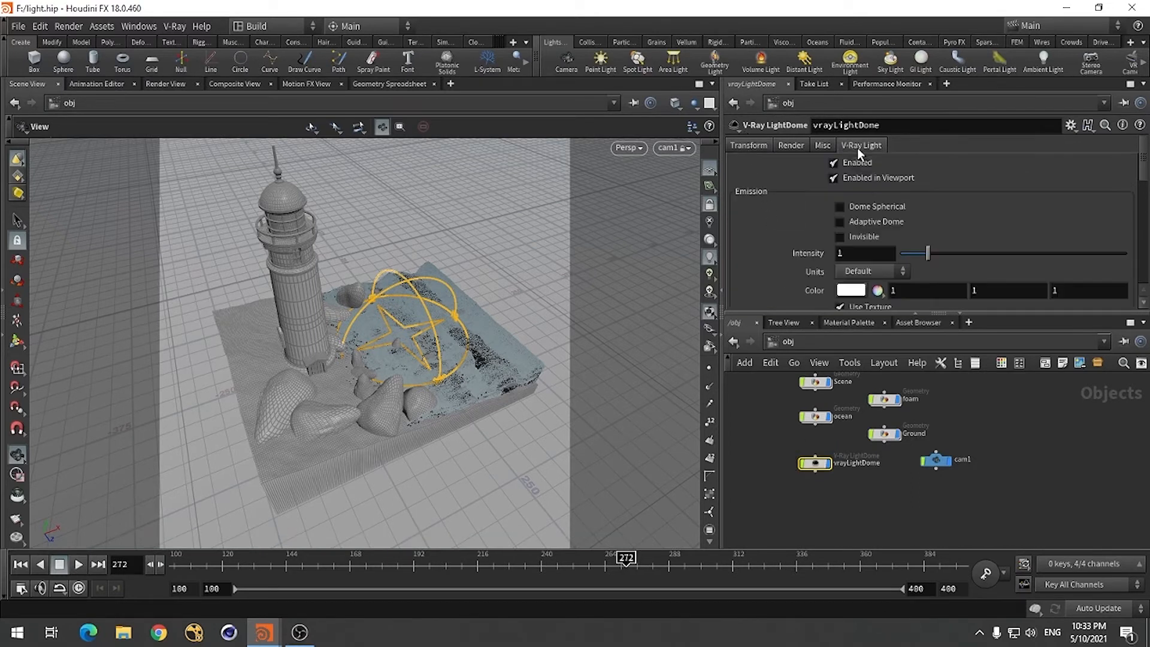
{"action": "scroll", "coordinate": [901, 181], "scroll_direction": "down", "scroll_amount": 5}
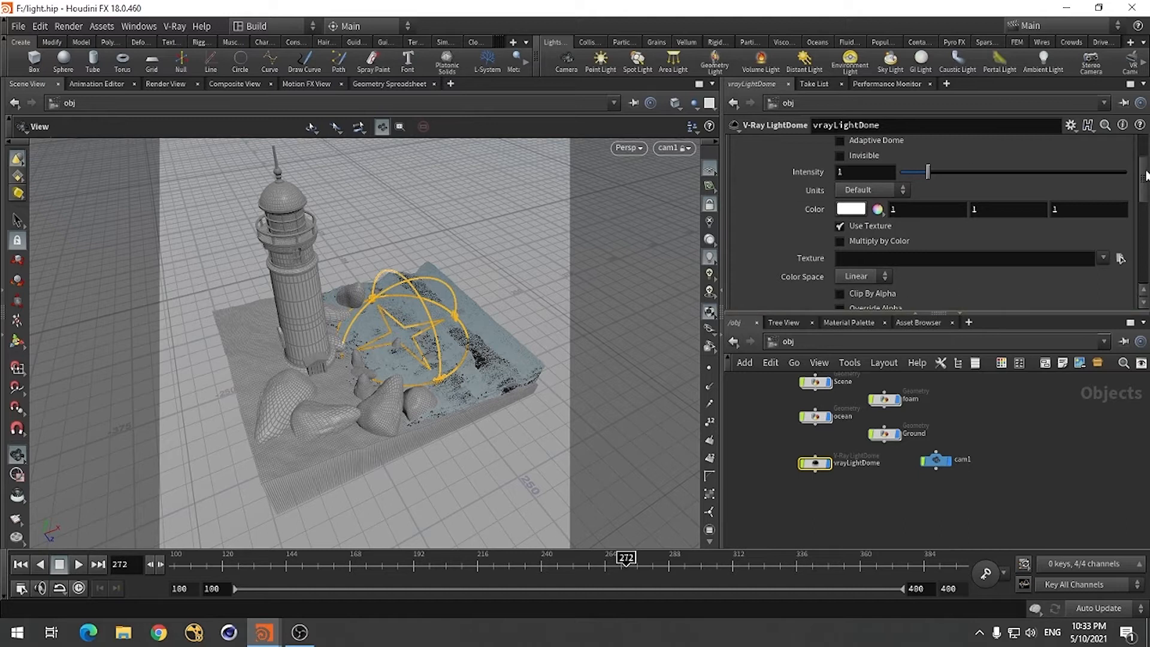
{"action": "scroll", "coordinate": [1145, 168], "scroll_direction": "up", "scroll_amount": 1}
{"action": "scroll", "coordinate": [1146, 169], "scroll_direction": "up", "scroll_amount": 1}
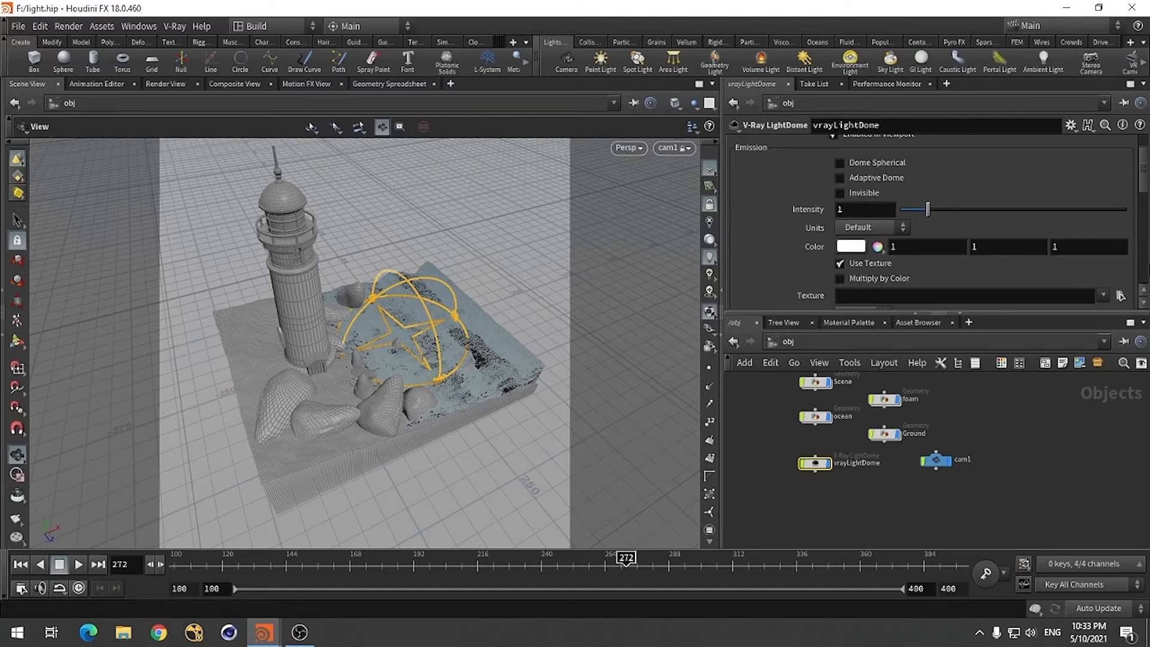
{"action": "left_click_drag", "start_coordinate": [1147, 187], "coordinate": [1147, 206]}
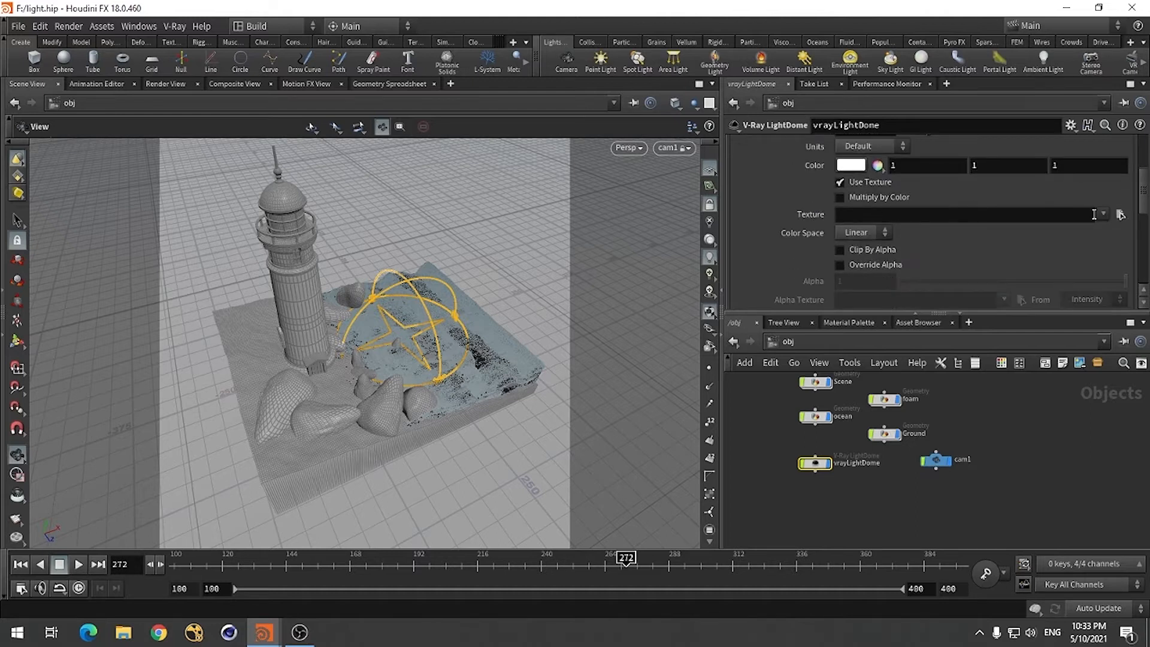
{"action": "left_click", "coordinate": [1120, 215]}
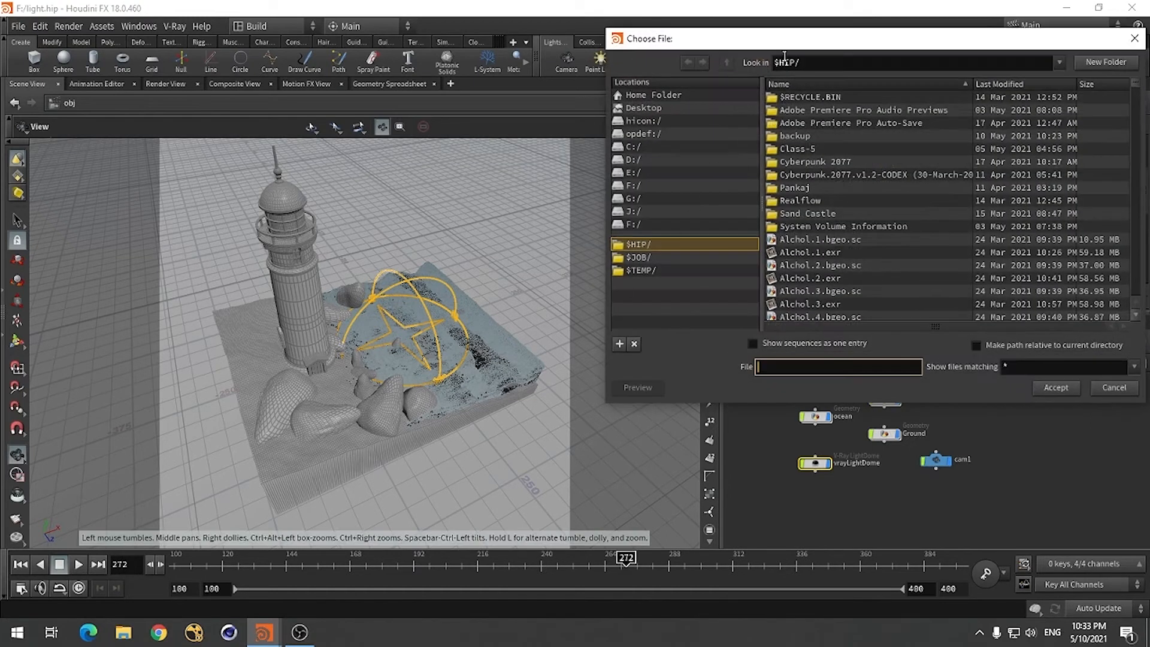
{"action": "left_click_drag", "start_coordinate": [799, 42], "coordinate": [330, 38]}
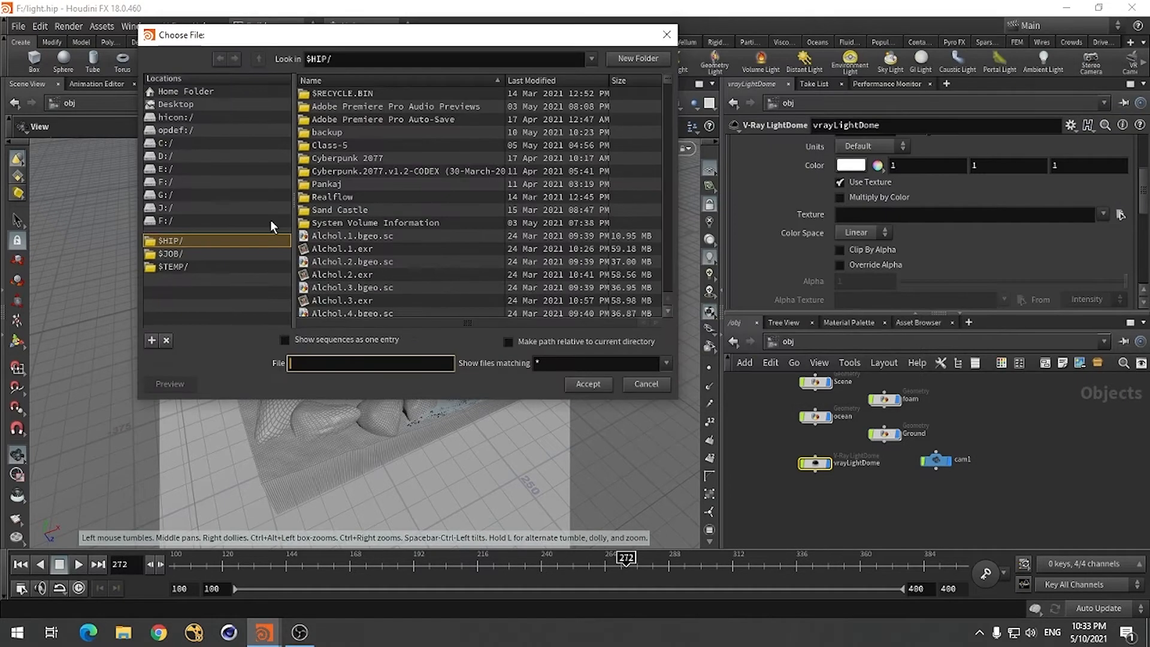
{"action": "left_click", "coordinate": [164, 183]}
{"action": "left_click", "coordinate": [330, 343]}
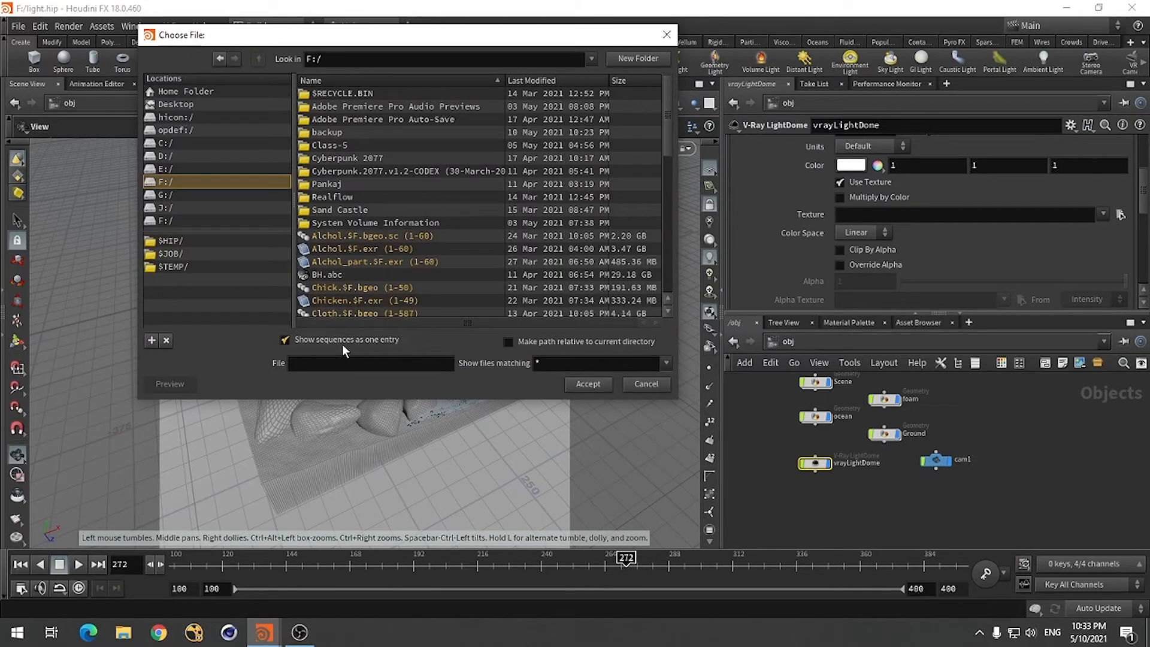
{"action": "left_click_drag", "start_coordinate": [666, 143], "coordinate": [674, 246]}
{"action": "left_click", "coordinate": [347, 174]}
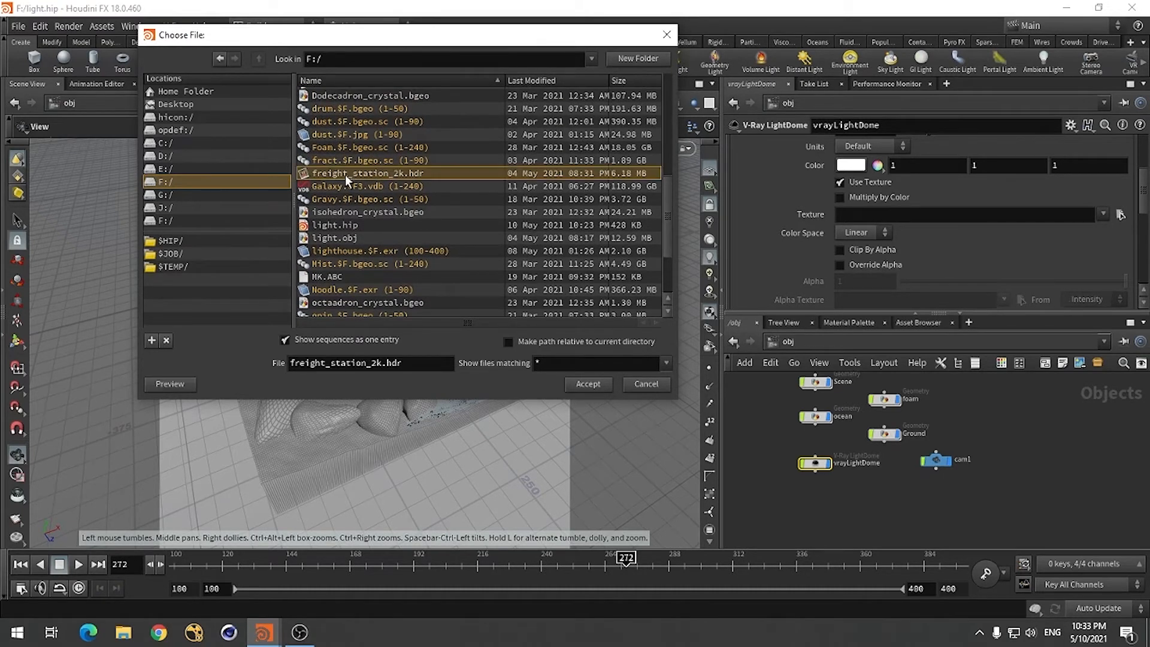
{"action": "left_click", "coordinate": [588, 384]}
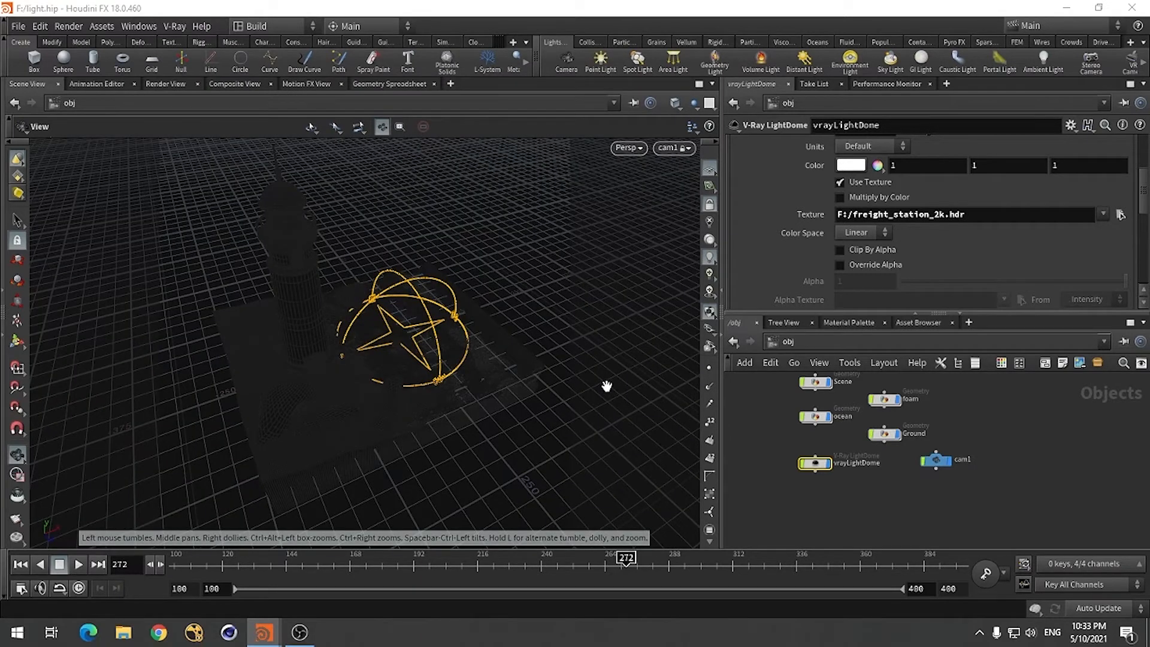
Show the V-Ray frame buffer over the viewport and start a render of the scene
{"action": "left_click", "coordinate": [921, 523]}
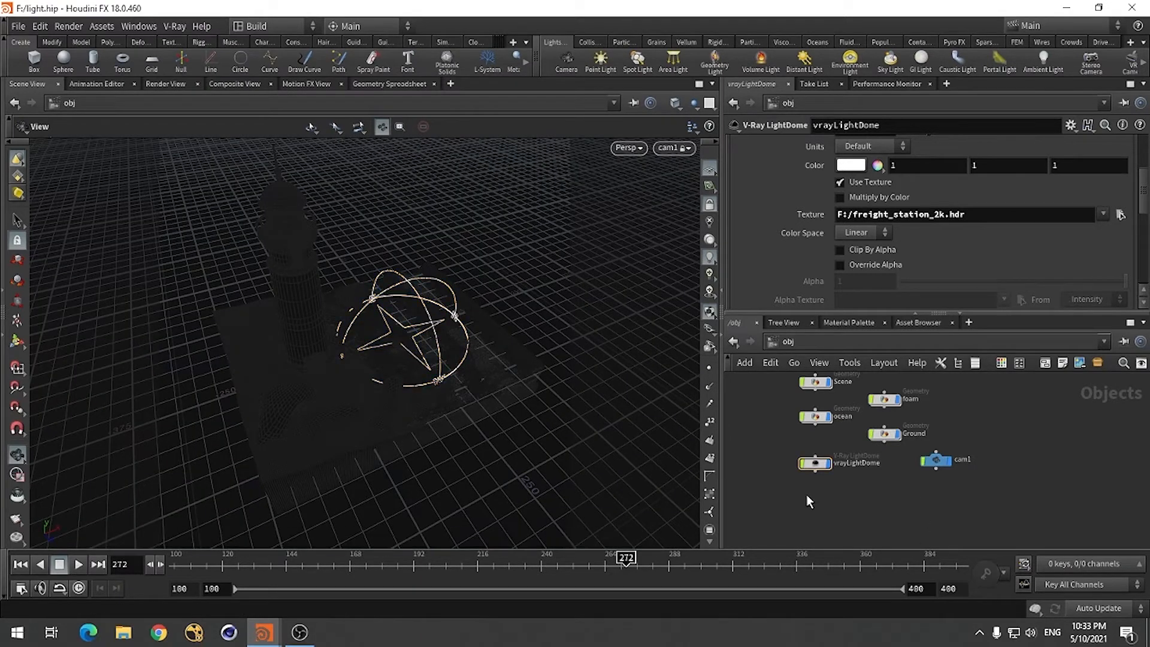
{"action": "left_click", "coordinate": [174, 26]}
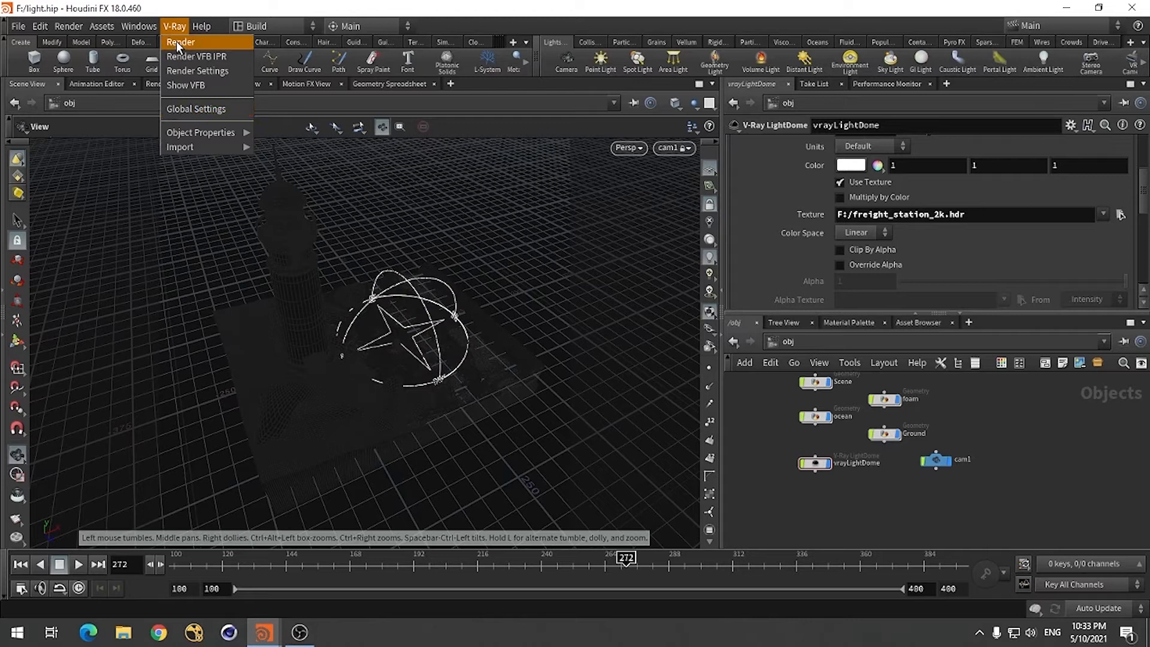
{"action": "left_click", "coordinate": [187, 85]}
{"action": "left_click_drag", "start_coordinate": [546, 143], "coordinate": [204, 83]}
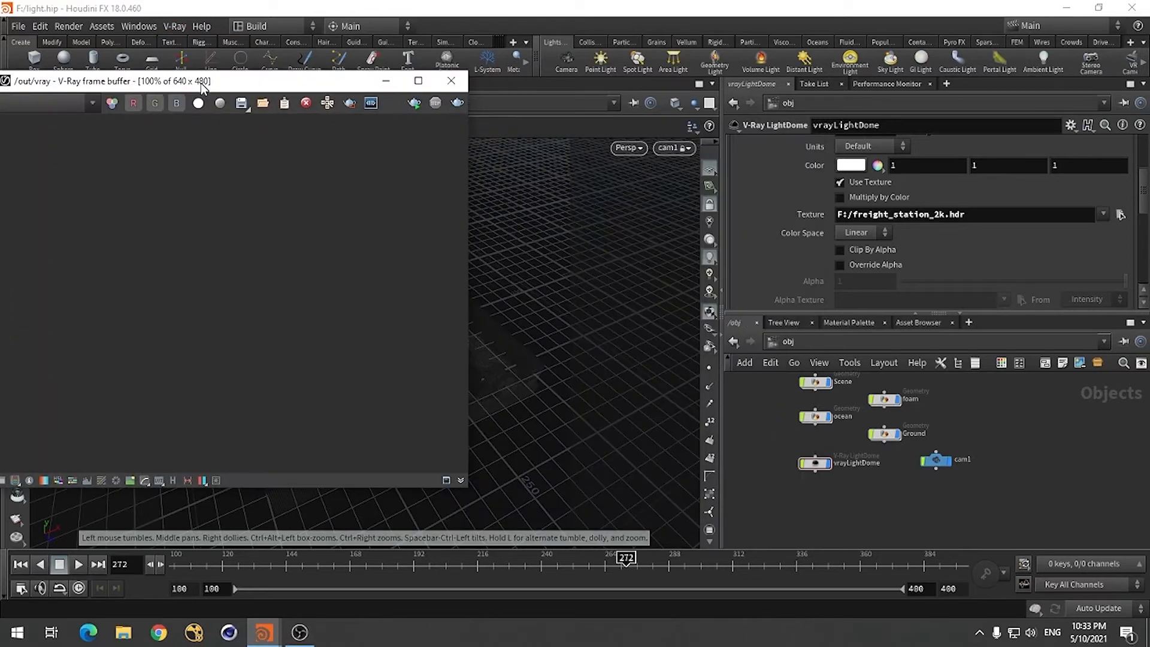
{"action": "left_click_drag", "start_coordinate": [305, 88], "coordinate": [365, 95]}
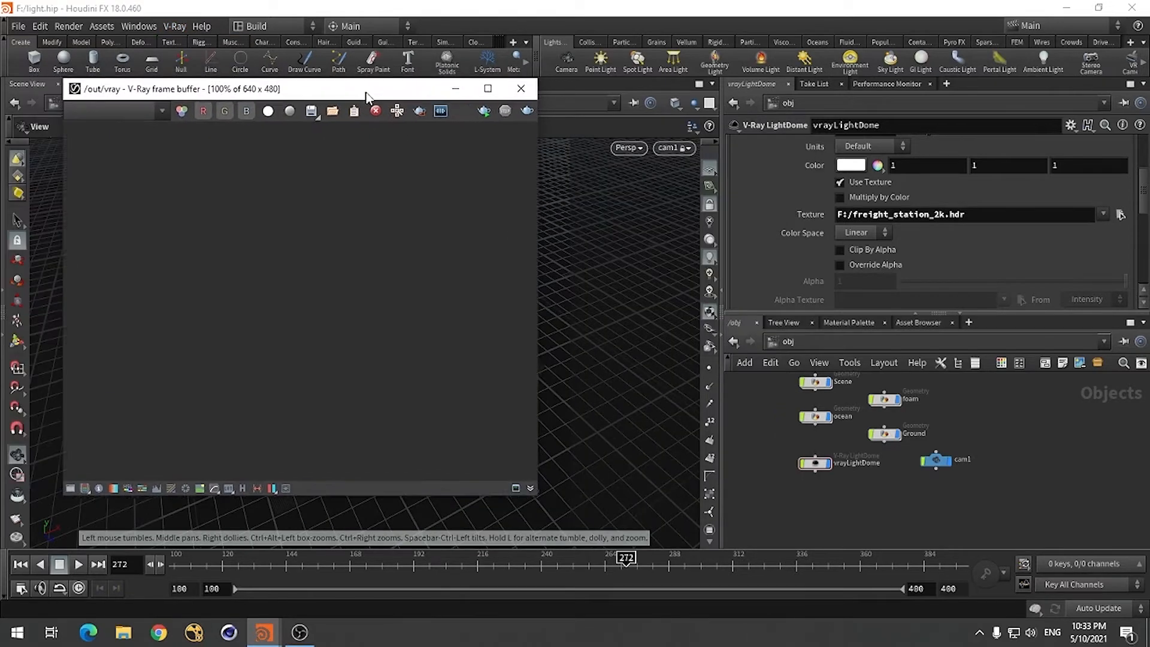
{"action": "left_click", "coordinate": [490, 112]}
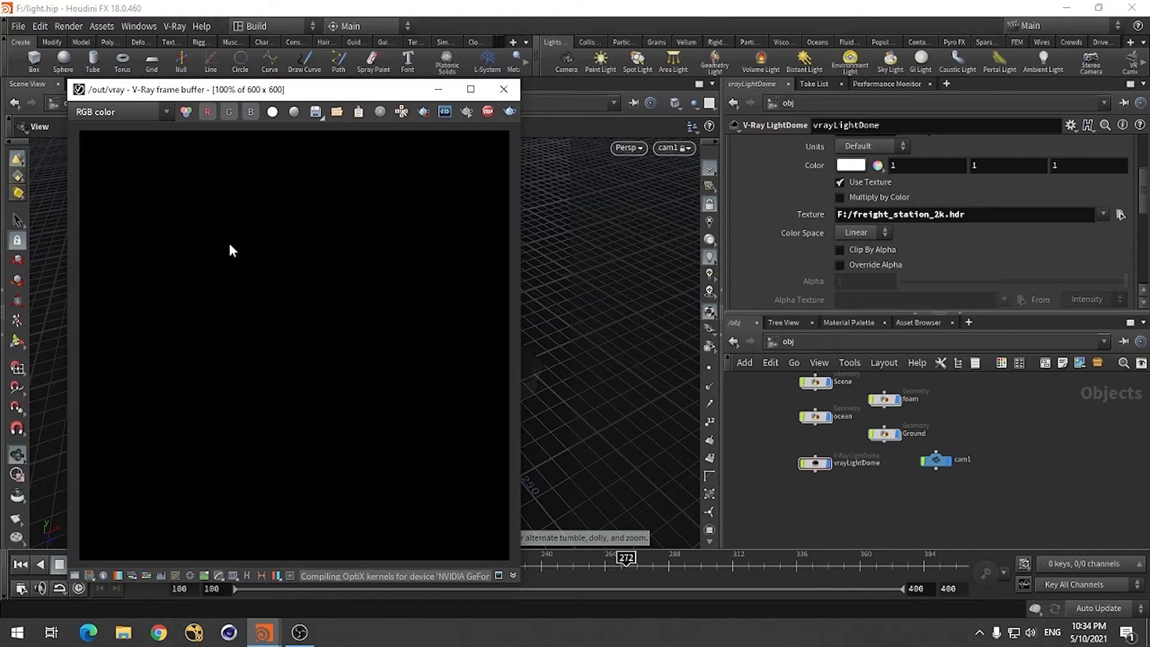
Widen and reposition the V-Ray frame buffer window and stop the running render
{"action": "left_click_drag", "start_coordinate": [301, 96], "coordinate": [262, 74]}
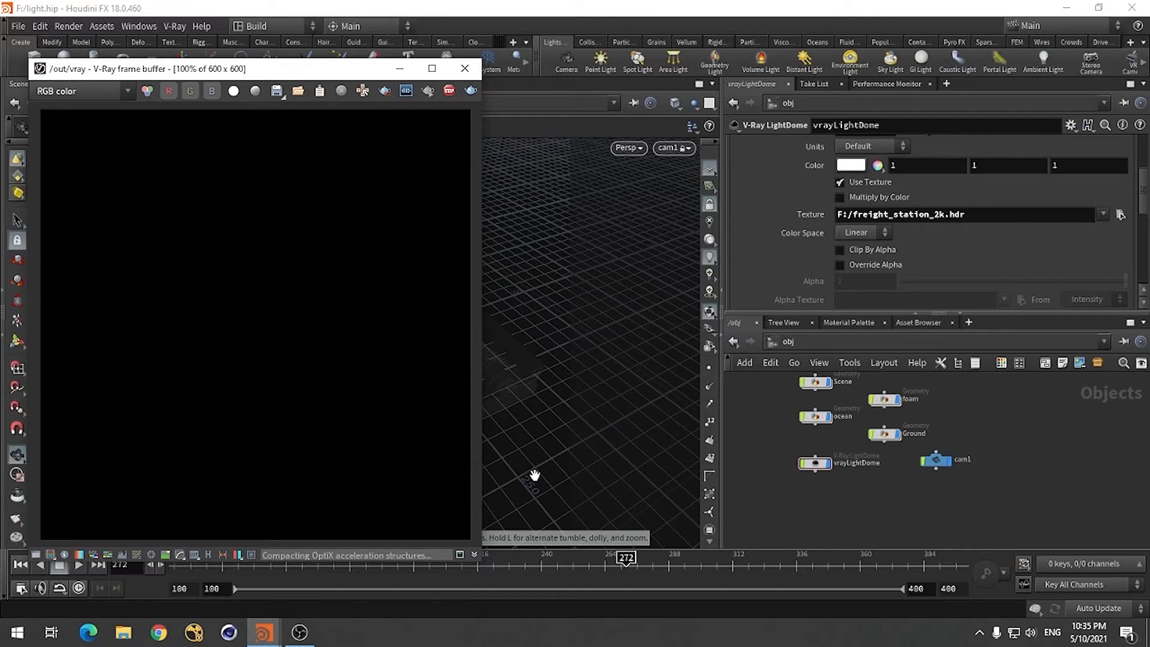
{"action": "left_click_drag", "start_coordinate": [515, 452], "coordinate": [513, 459]}
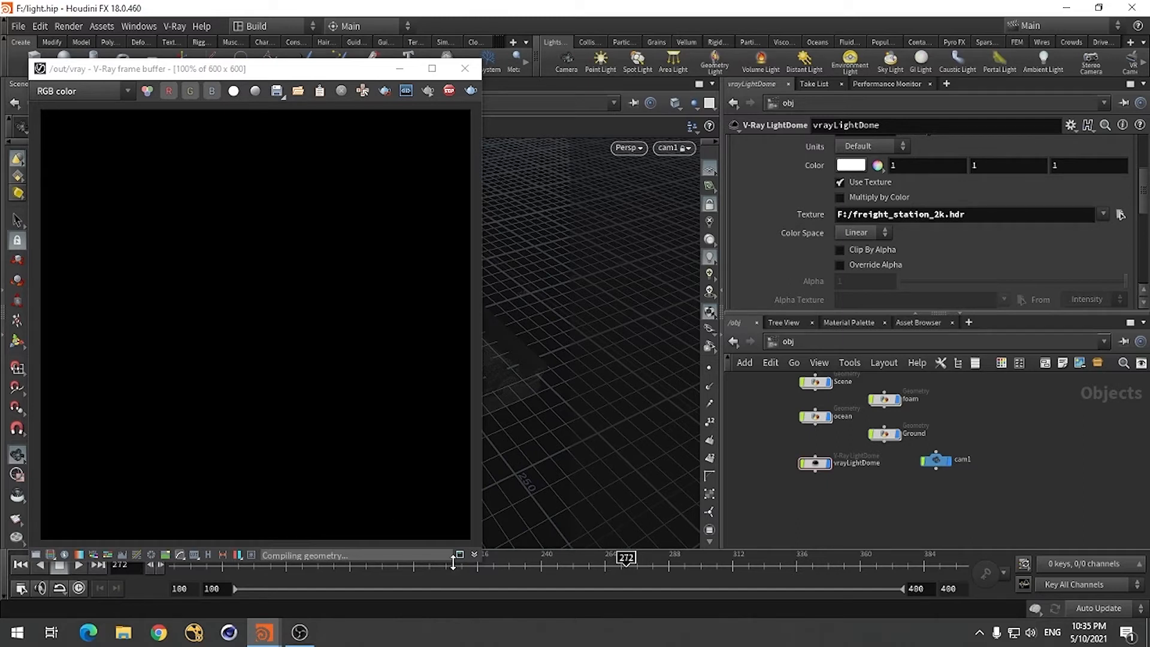
{"action": "left_click_drag", "start_coordinate": [478, 562], "coordinate": [590, 563]}
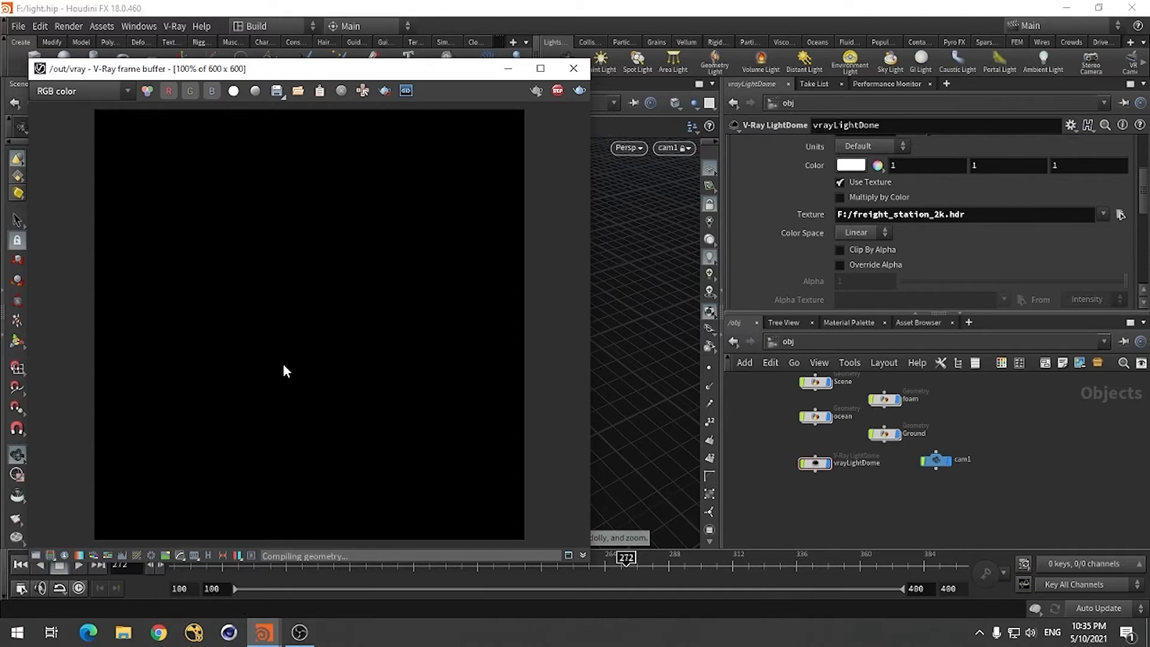
{"action": "left_click_drag", "start_coordinate": [420, 74], "coordinate": [393, 58]}
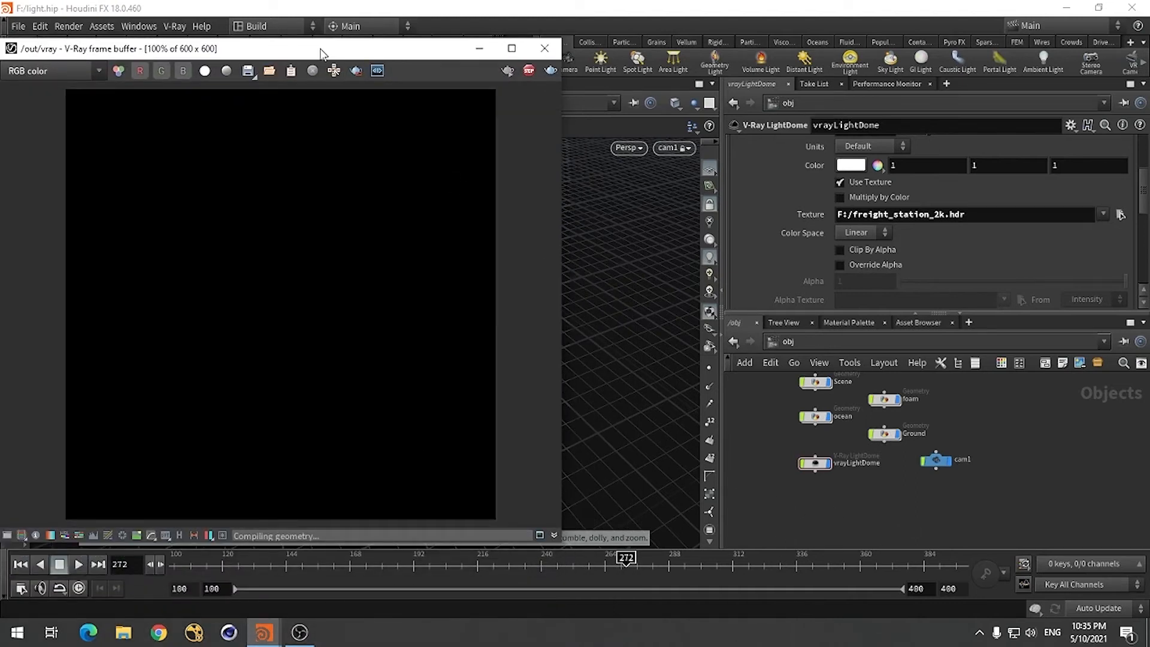
{"action": "left_click_drag", "start_coordinate": [324, 51], "coordinate": [736, 66]}
{"action": "mouse_move", "coordinate": [249, 383]}
{"action": "left_mouse_down"}
{"action": "mouse_move", "coordinate": [267, 378]}
{"action": "mouse_move", "coordinate": [241, 372]}
{"action": "left_mouse_up"}
{"action": "double_click", "coordinate": [738, 66]}
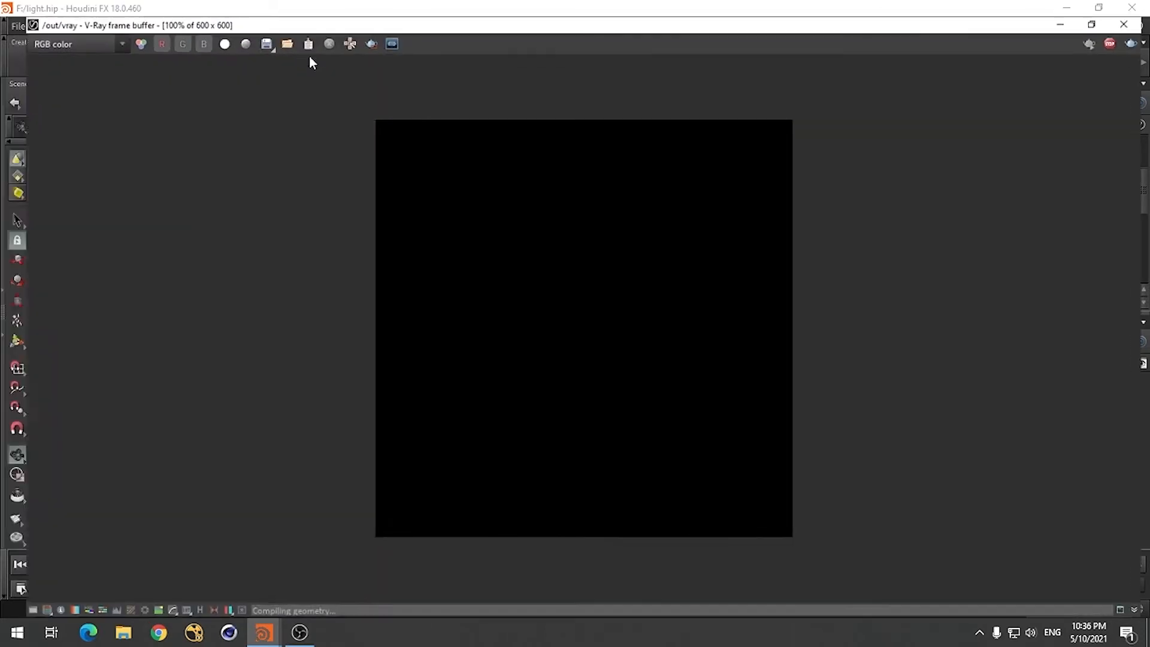
{"action": "left_click", "coordinate": [1102, 8]}
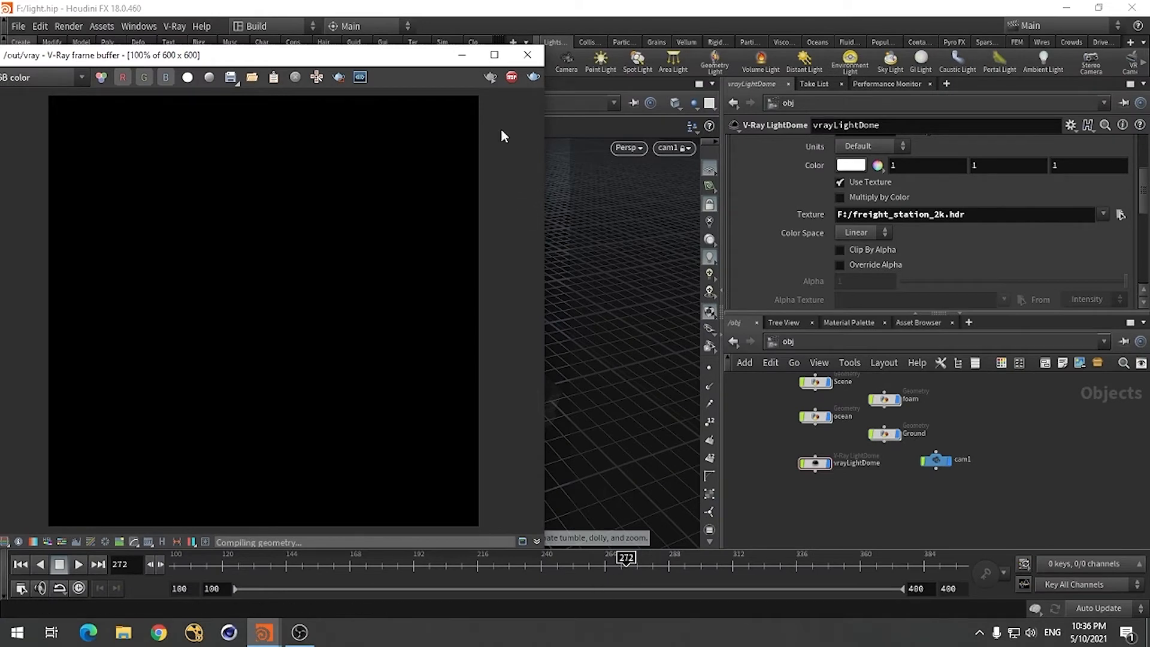
{"action": "left_click", "coordinate": [512, 77]}
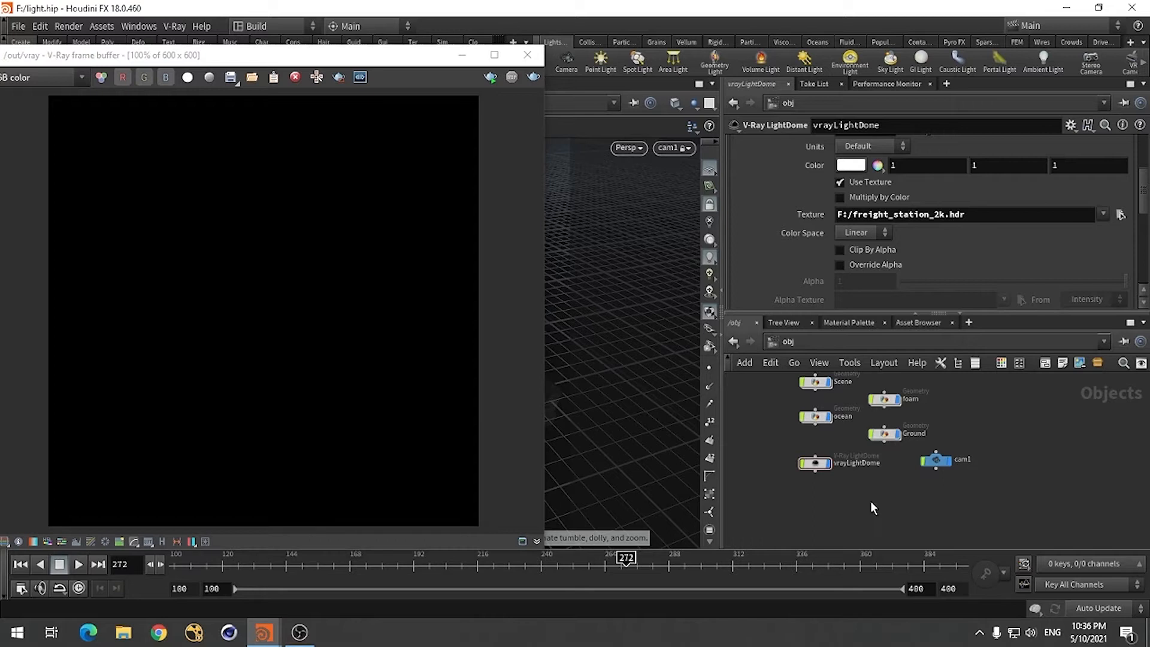
Add a Material Network to the object network, placed below the dome light and camera nodes
{"action": "key", "text": "Tab"}
{"action": "type", "text": "m"}
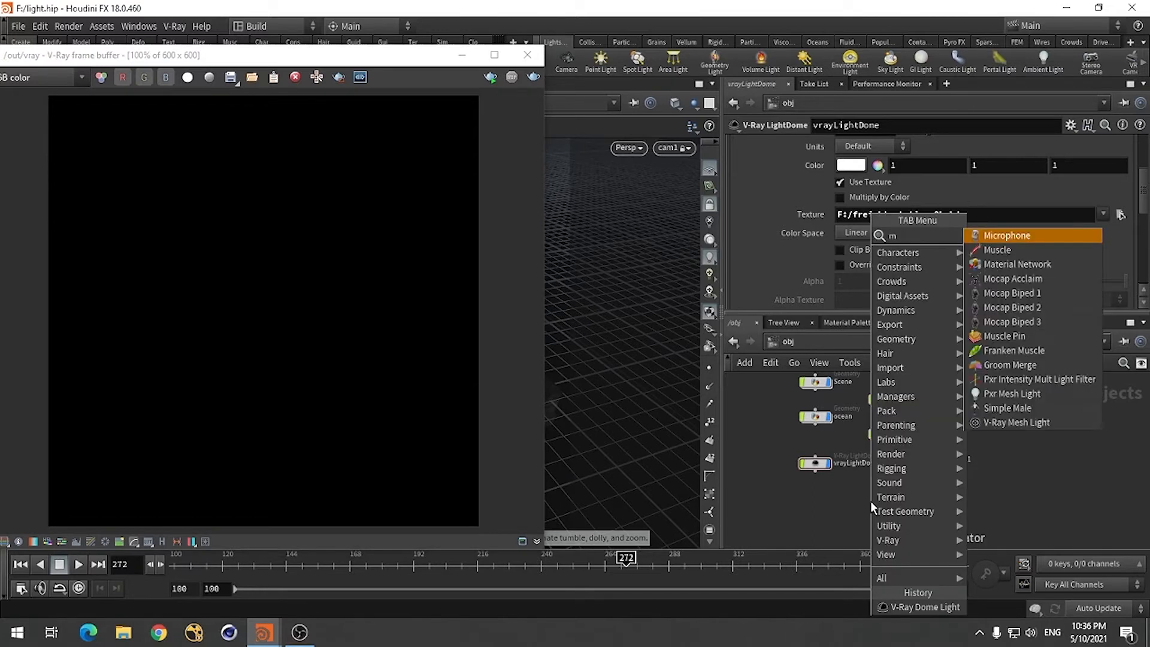
{"action": "type", "text": "ate"}
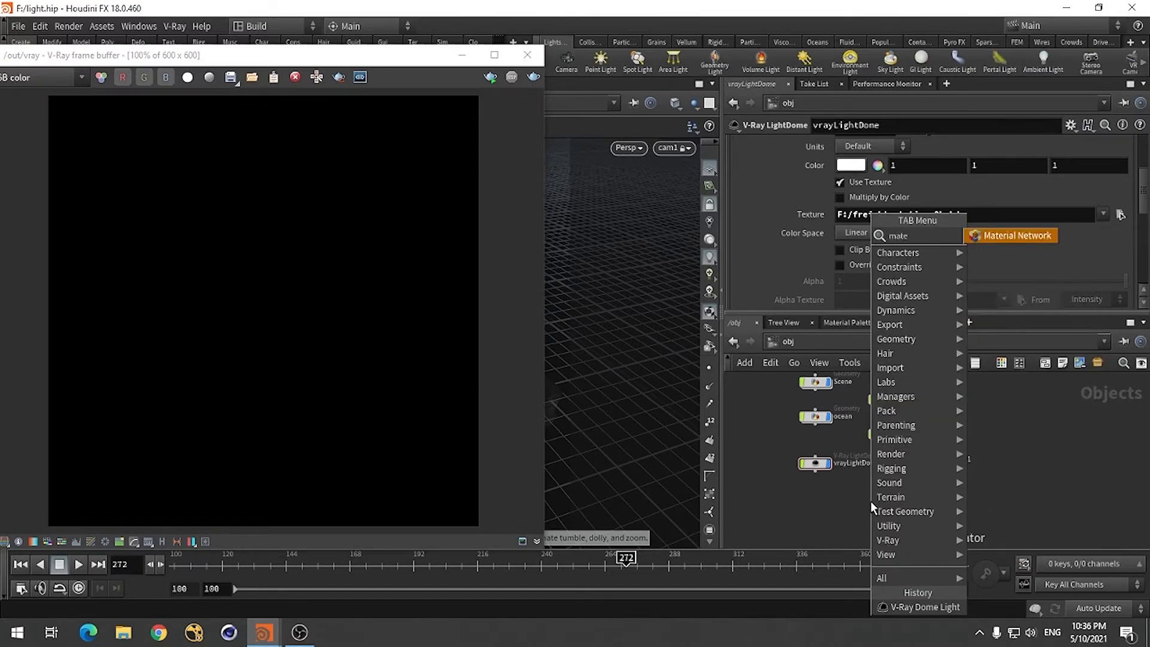
{"action": "left_click", "coordinate": [1016, 235]}
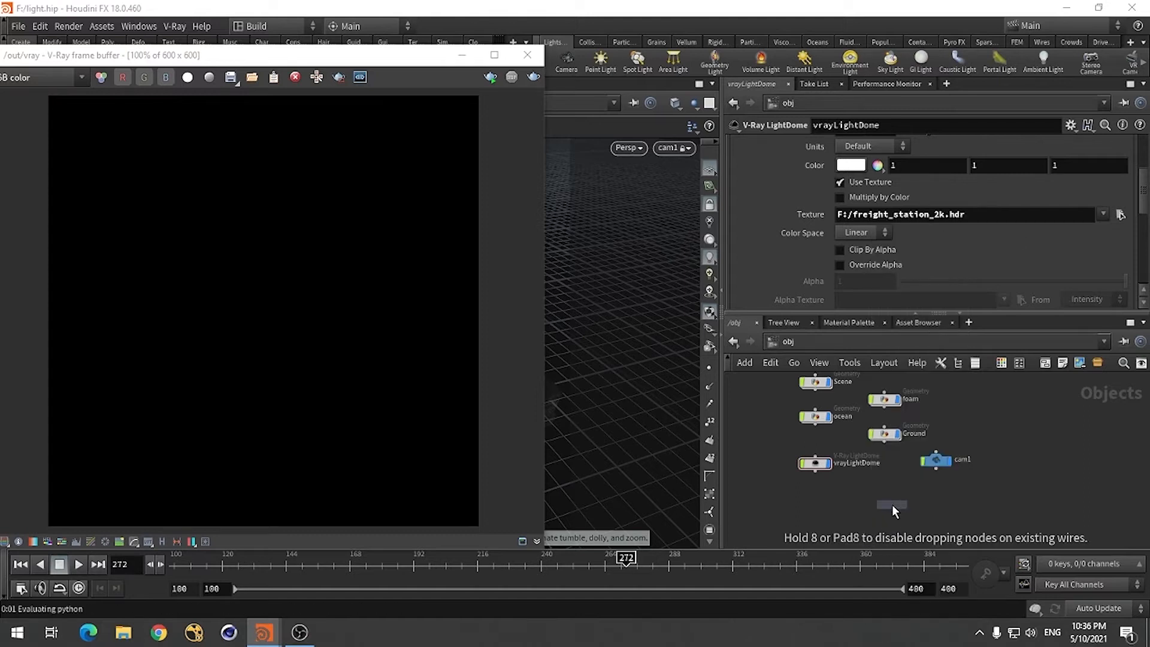
{"action": "left_click", "coordinate": [889, 503]}
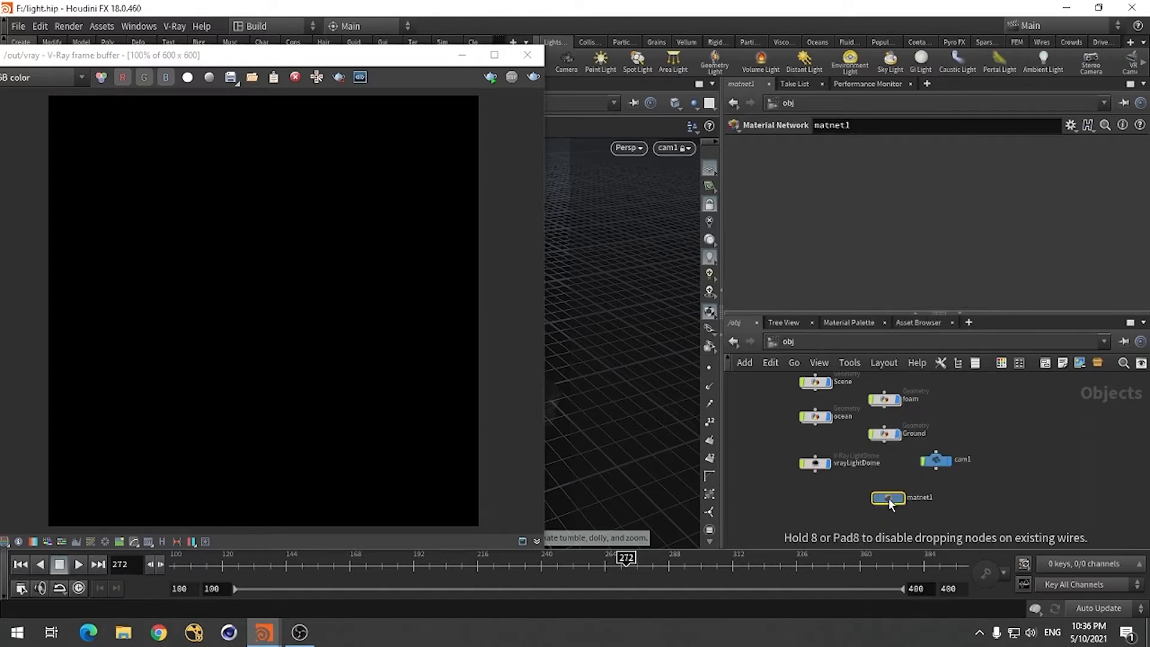
Inside the new material network, add a V-Ray Material and name it ground
{"action": "double_click", "coordinate": [888, 498]}
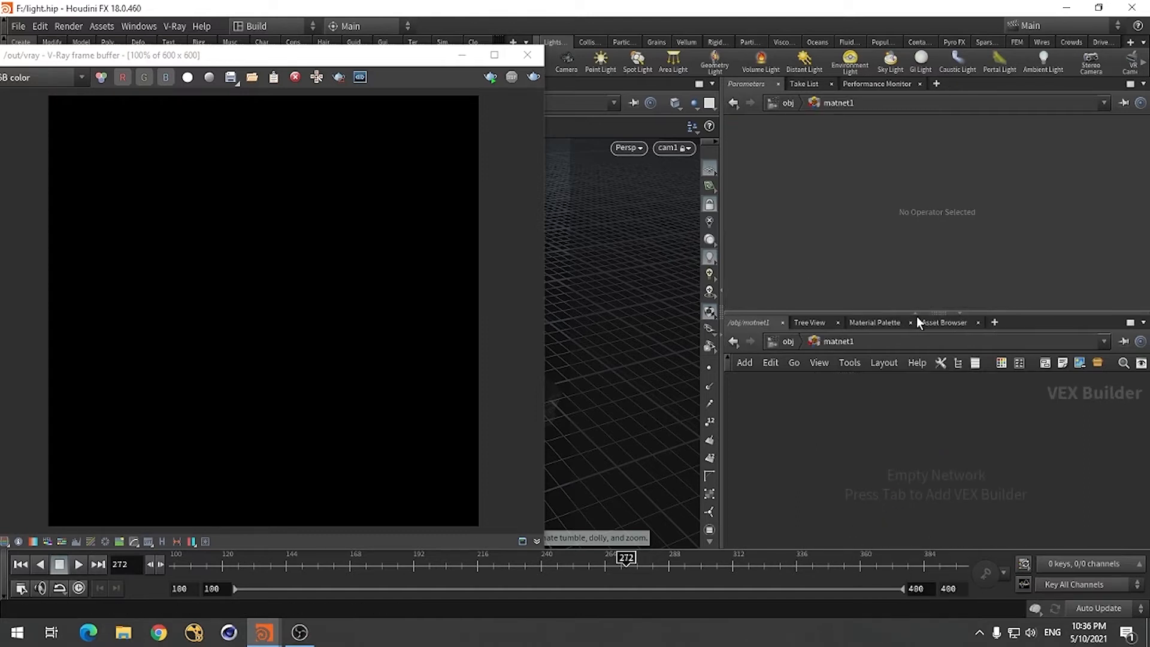
{"action": "key", "text": "Tab"}
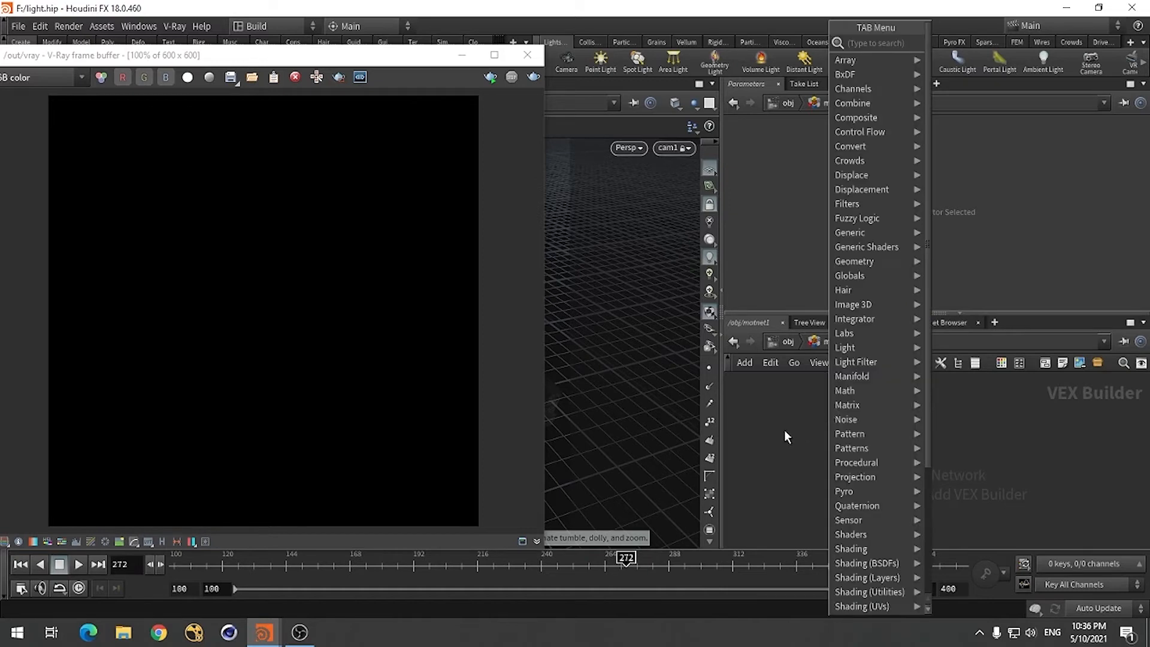
{"action": "scroll", "coordinate": [783, 429], "scroll_direction": "down", "scroll_amount": 5}
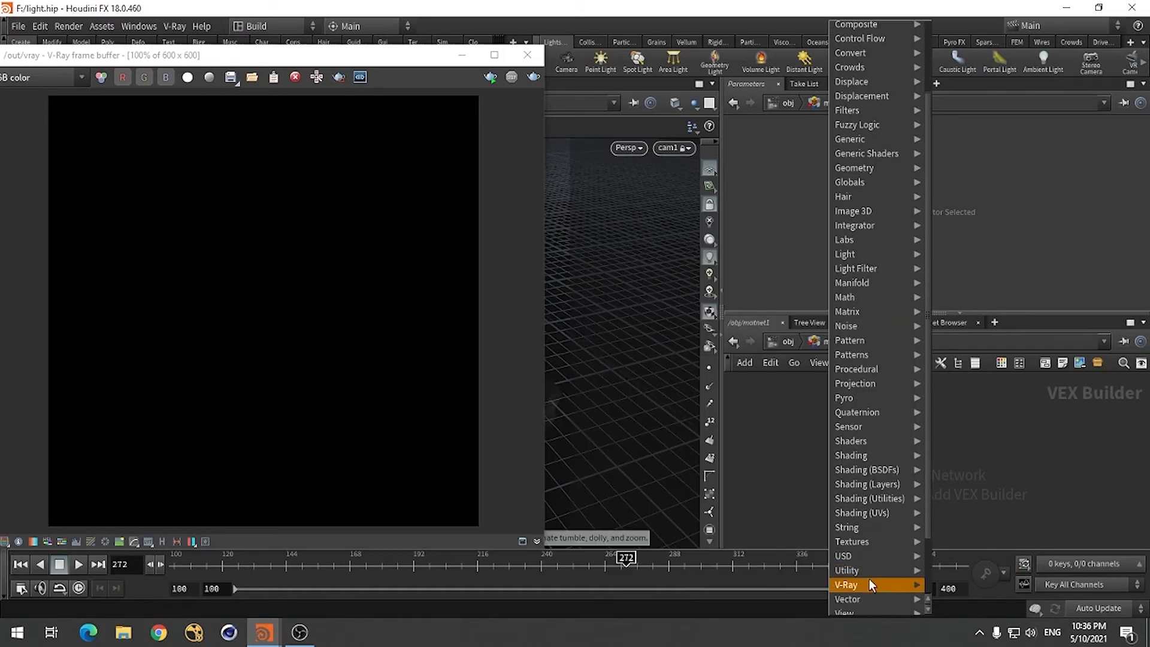
{"action": "scroll", "coordinate": [862, 584], "scroll_direction": "down", "scroll_amount": 1}
{"action": "mouse_move", "coordinate": [889, 578]}
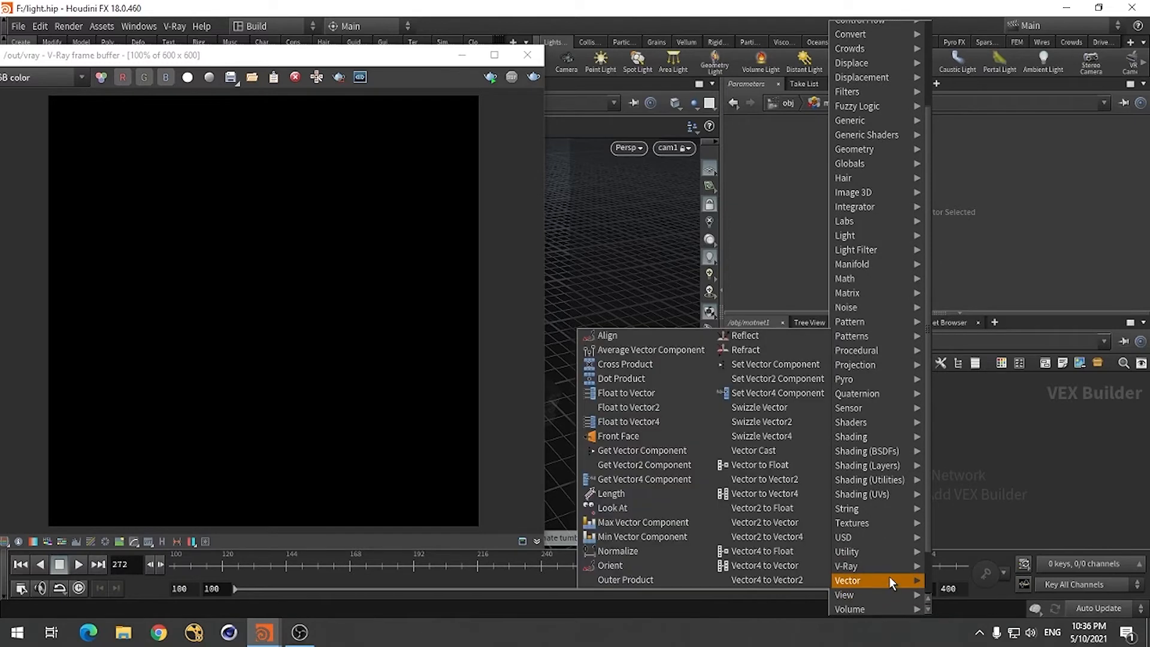
{"action": "mouse_move", "coordinate": [958, 550]}
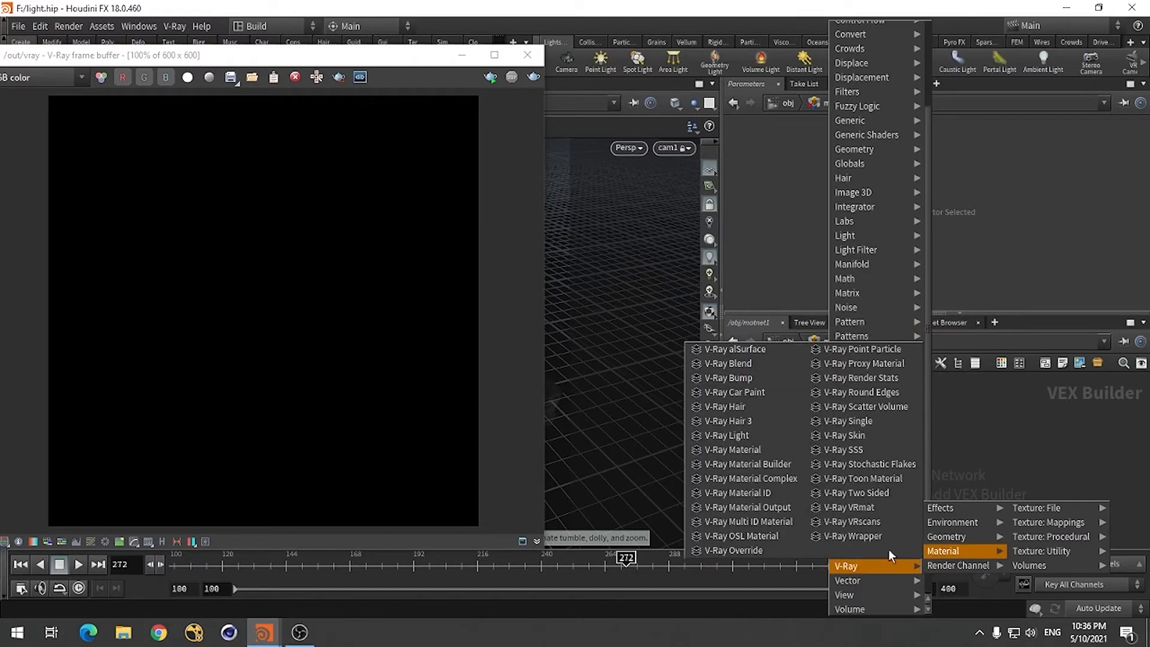
{"action": "left_click", "coordinate": [735, 448]}
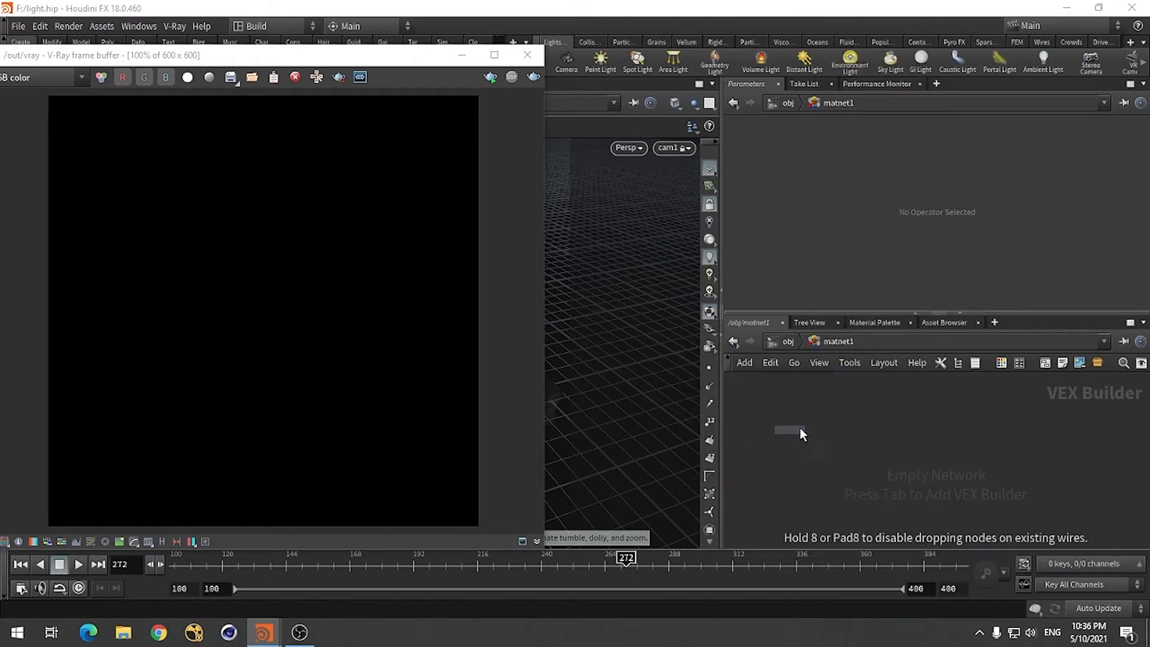
{"action": "left_click", "coordinate": [811, 414]}
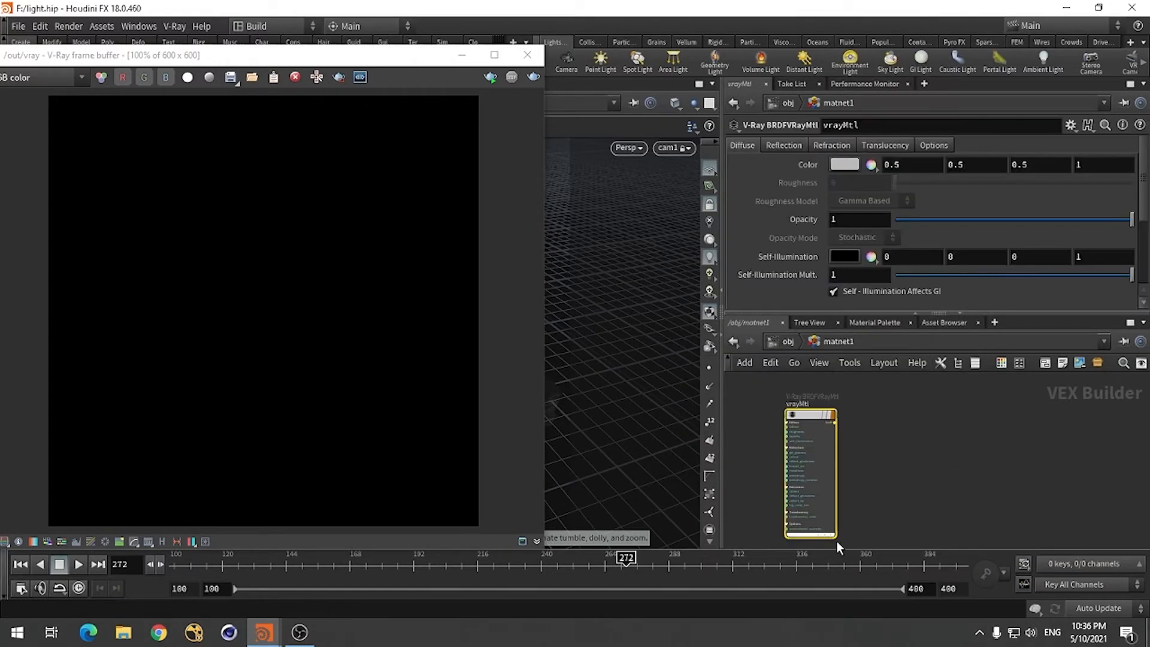
{"action": "left_click", "coordinate": [872, 126]}
{"action": "type", "text": "ground"}
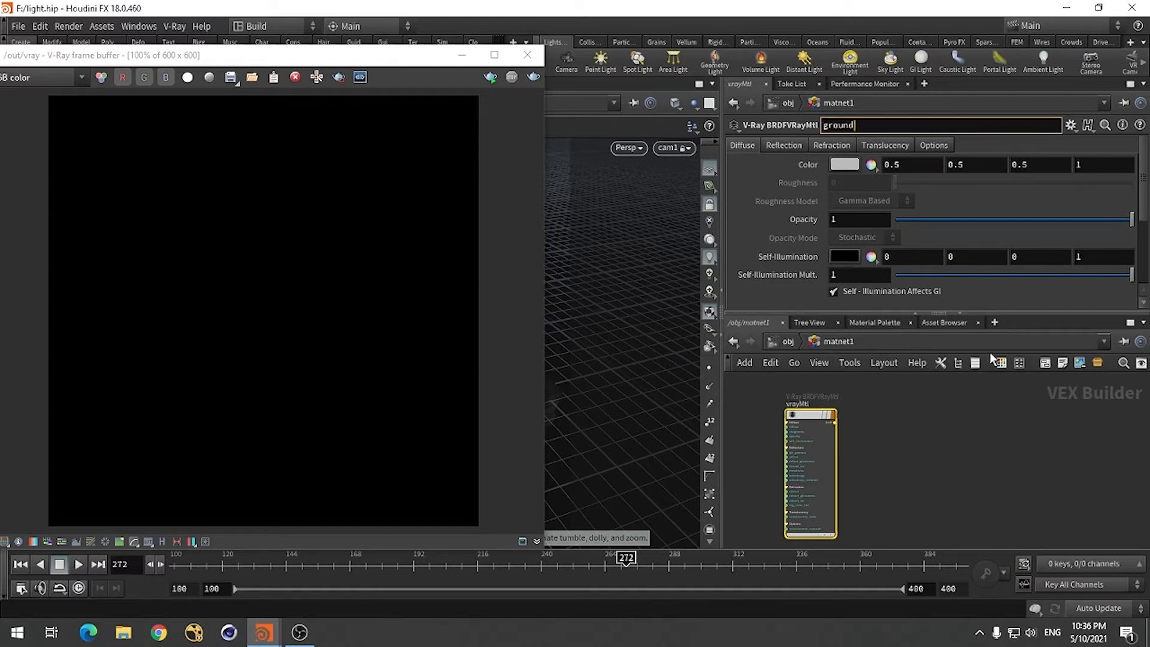
{"action": "key", "text": "Return"}
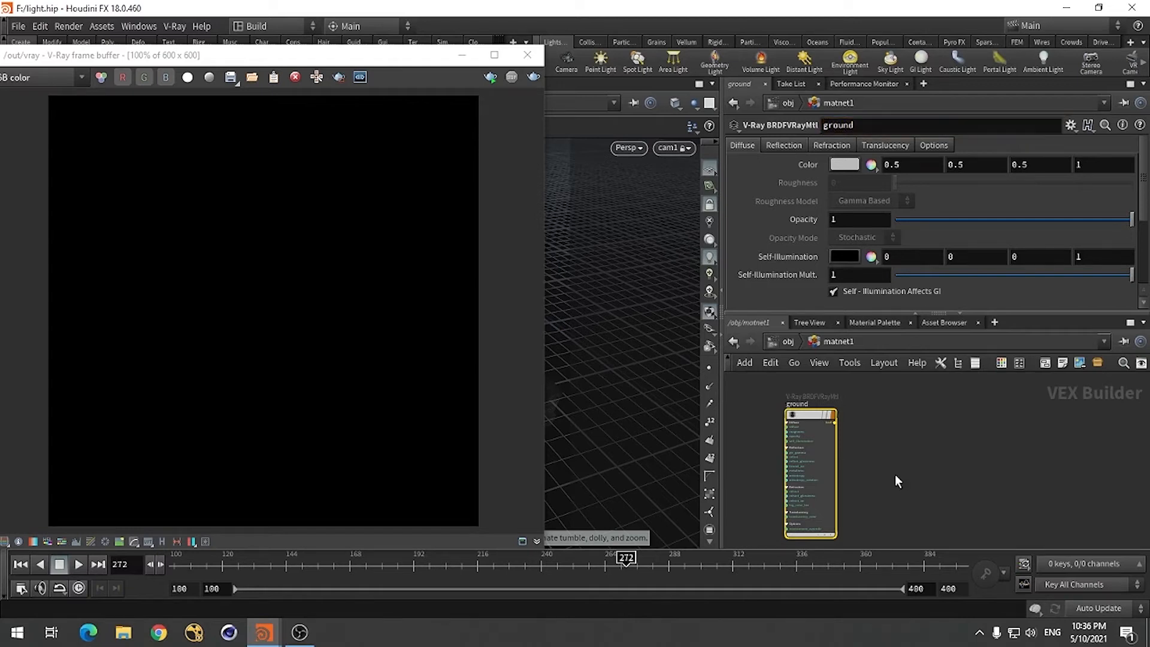
Add a second V-Ray Material beside the ground material and name it sand
{"action": "key", "text": "Tab"}
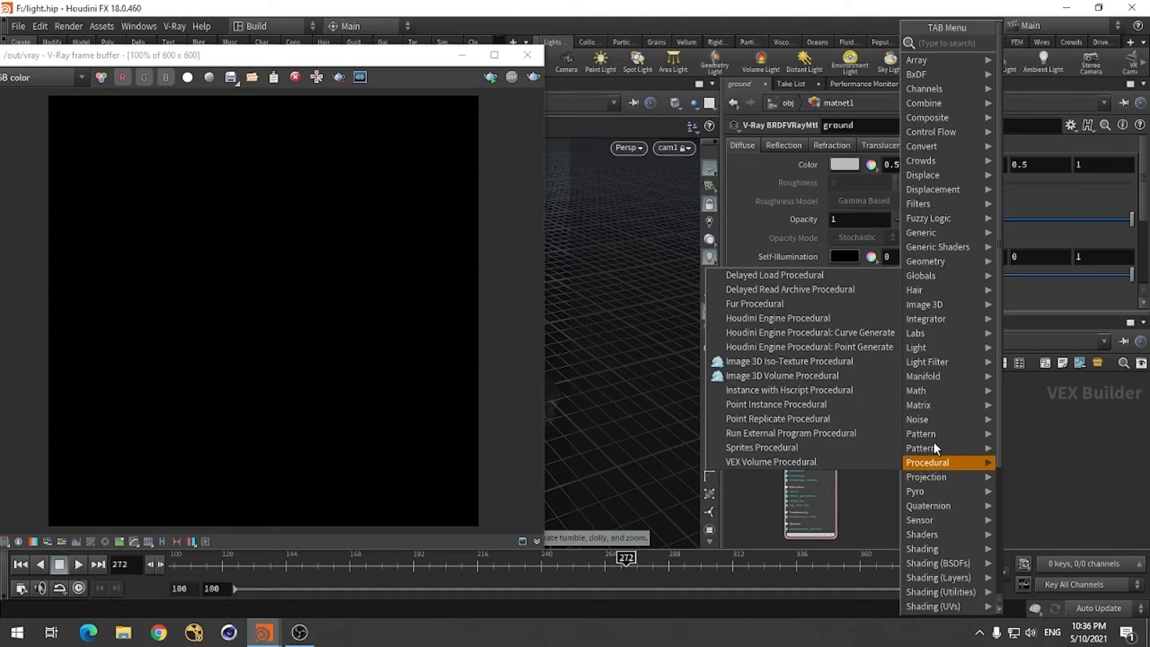
{"action": "scroll", "coordinate": [973, 480], "scroll_direction": "down", "scroll_amount": 3}
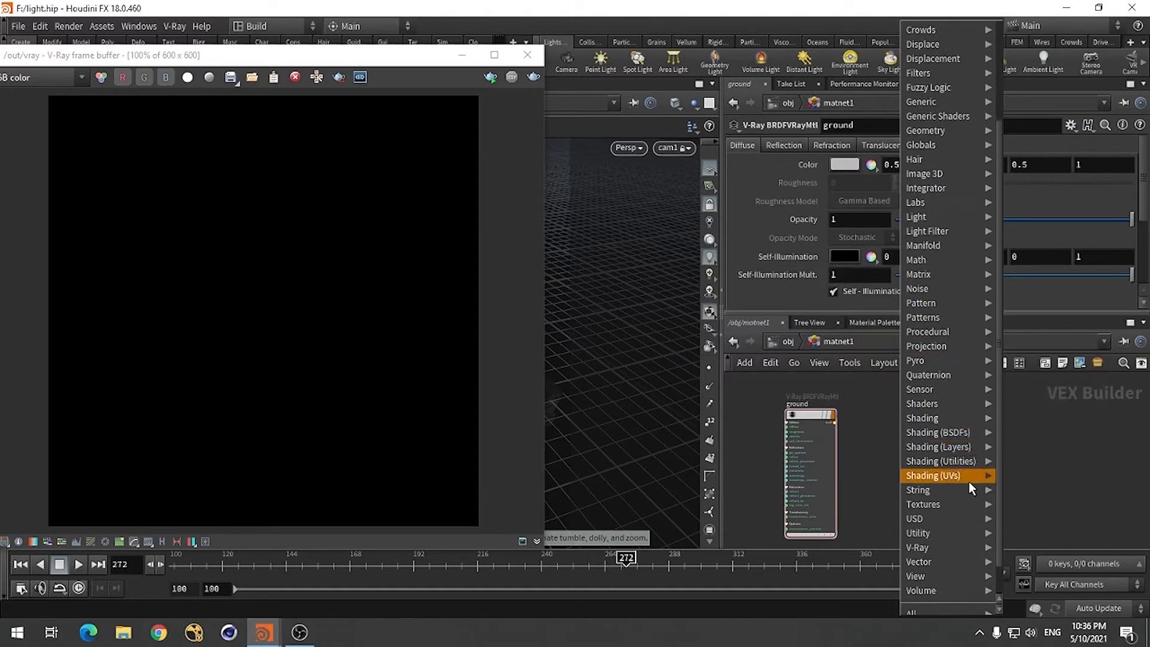
{"action": "mouse_move", "coordinate": [929, 548]}
{"action": "scroll", "coordinate": [940, 585], "scroll_direction": "up", "scroll_amount": 2}
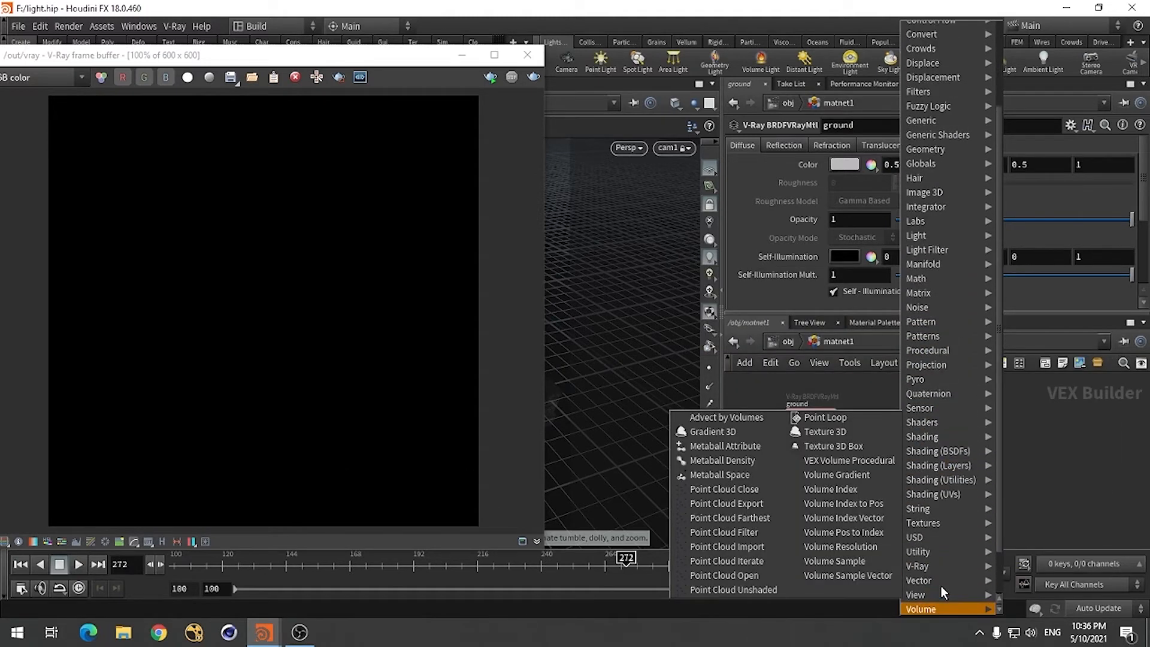
{"action": "scroll", "coordinate": [943, 581], "scroll_direction": "down", "scroll_amount": 4}
{"action": "scroll", "coordinate": [944, 581], "scroll_direction": "up", "scroll_amount": 1}
{"action": "scroll", "coordinate": [948, 620], "scroll_direction": "down", "scroll_amount": 1}
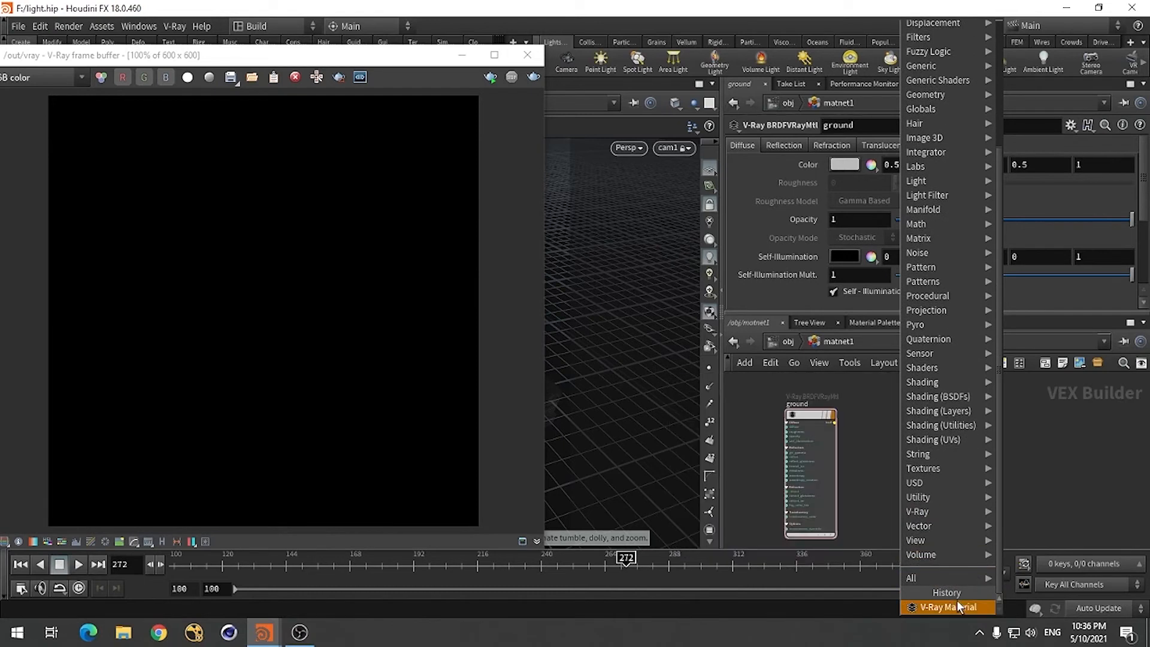
{"action": "left_click", "coordinate": [957, 603]}
{"action": "left_click", "coordinate": [901, 415]}
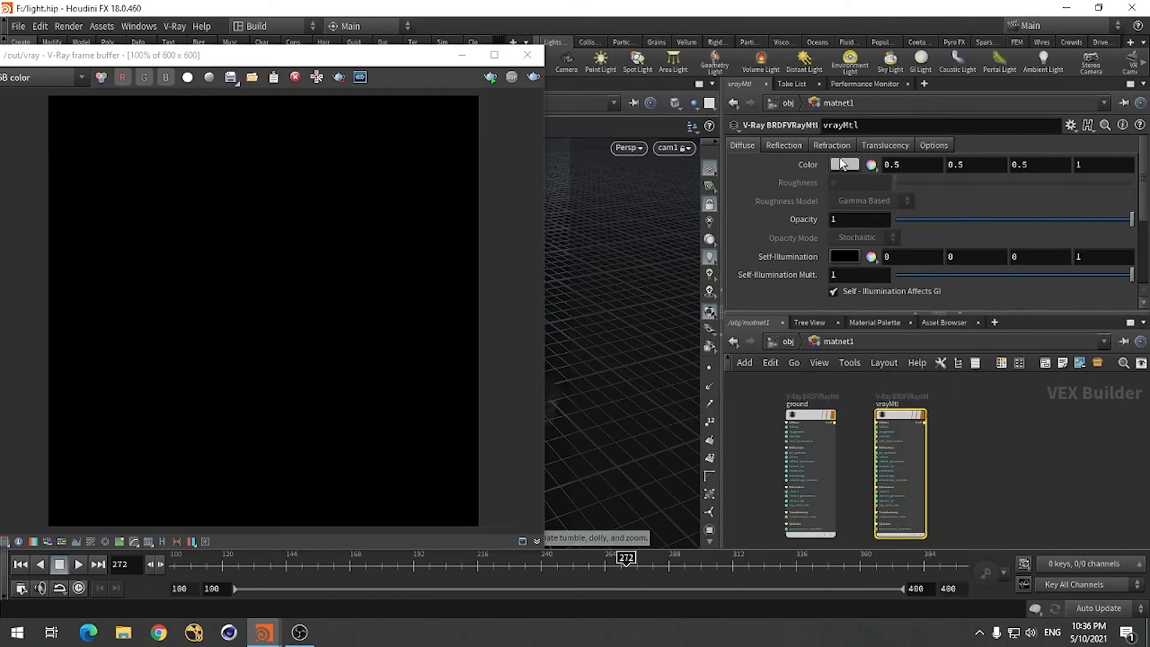
{"action": "double_click", "coordinate": [865, 125]}
{"action": "type", "text": "sand"}
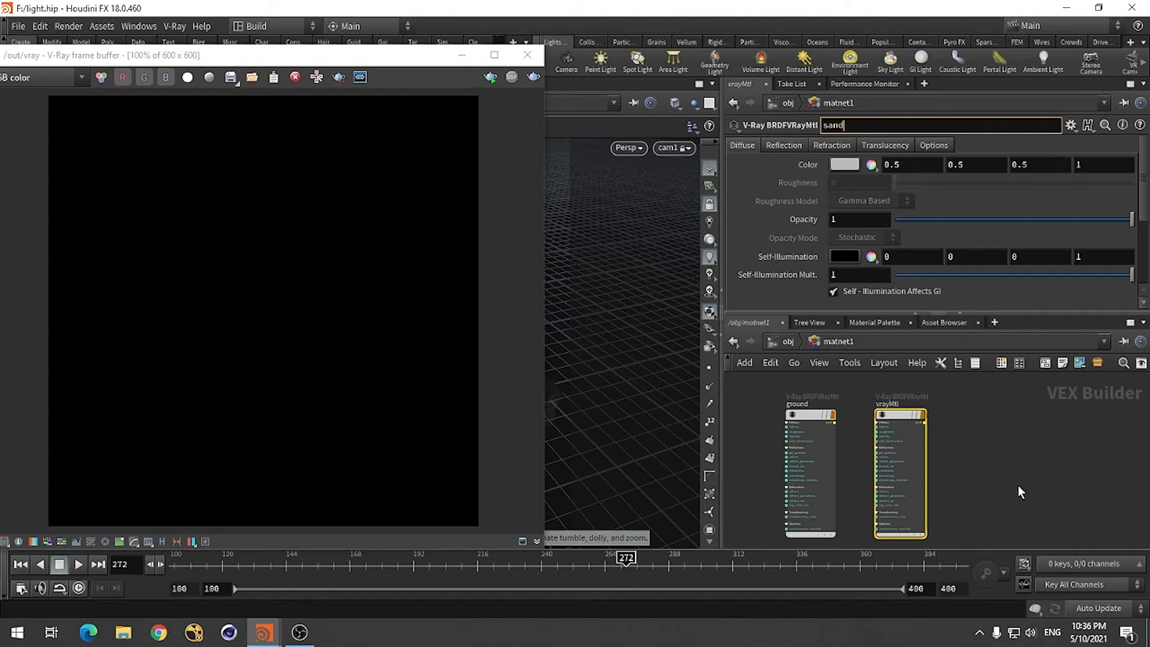
{"action": "key", "text": "Return"}
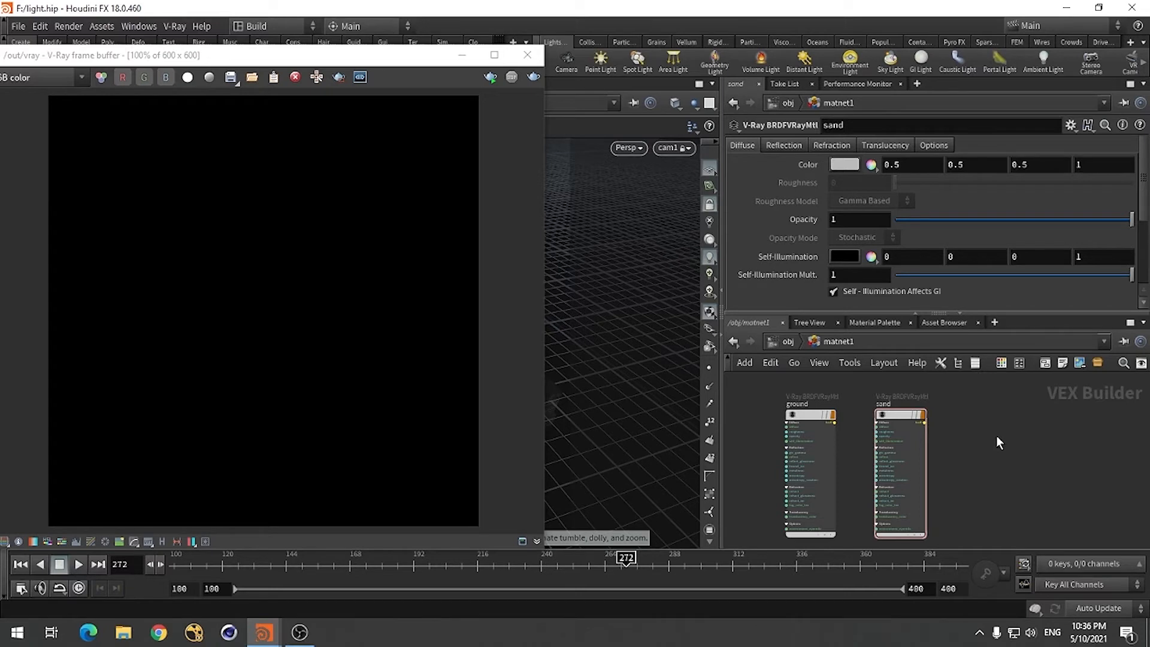
Add a third V-Ray Material beside the sand material and name it water
{"action": "key", "text": "Tab"}
{"action": "scroll", "coordinate": [1045, 536], "scroll_direction": "down", "scroll_amount": 2}
{"action": "scroll", "coordinate": [1046, 537], "scroll_direction": "up", "scroll_amount": 1}
{"action": "scroll", "coordinate": [1046, 536], "scroll_direction": "down", "scroll_amount": 1}
{"action": "scroll", "coordinate": [1045, 541], "scroll_direction": "down", "scroll_amount": 4}
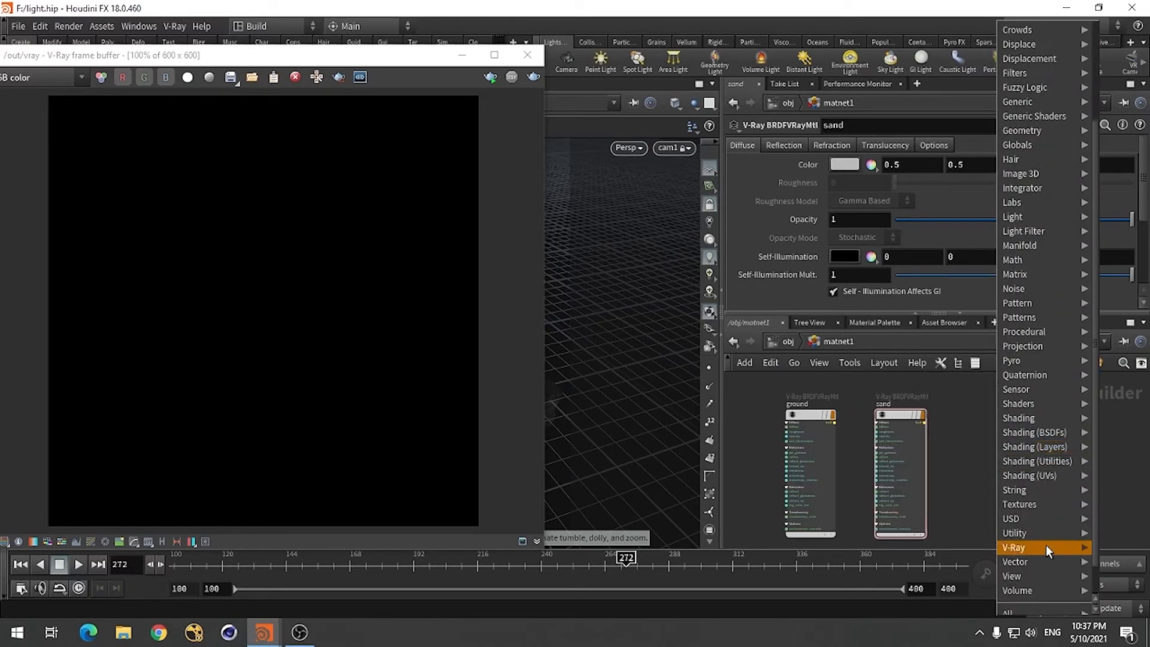
{"action": "scroll", "coordinate": [1046, 550], "scroll_direction": "up", "scroll_amount": 1}
{"action": "scroll", "coordinate": [1046, 563], "scroll_direction": "down", "scroll_amount": 3}
{"action": "scroll", "coordinate": [1040, 599], "scroll_direction": "up", "scroll_amount": 1}
{"action": "scroll", "coordinate": [1040, 602], "scroll_direction": "down", "scroll_amount": 1}
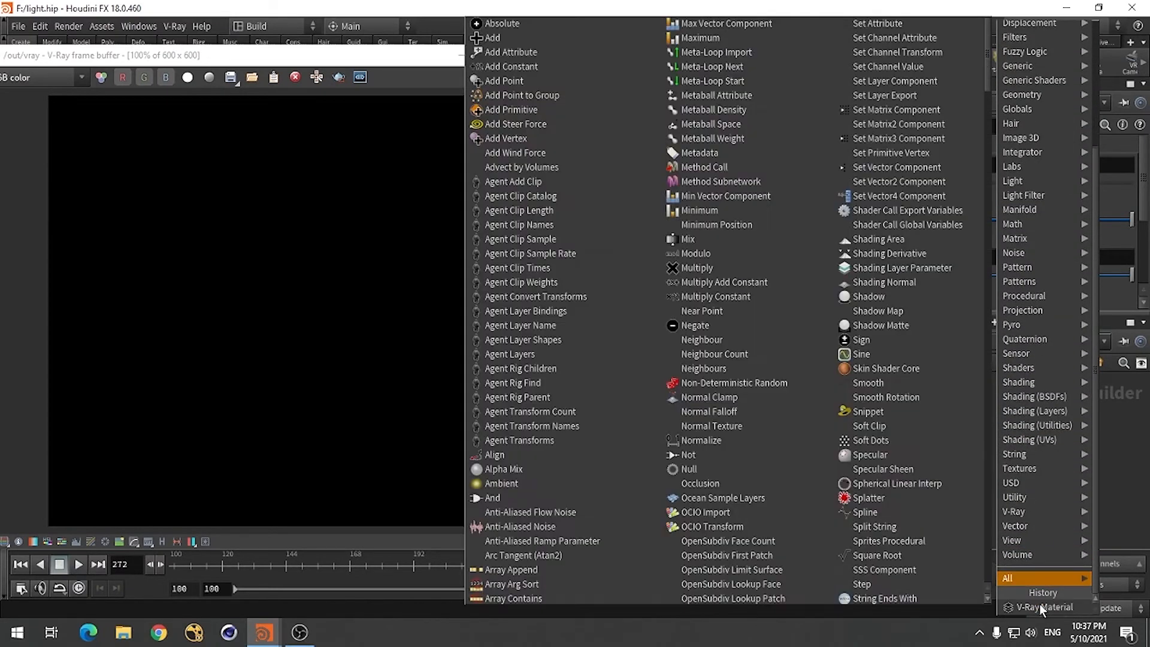
{"action": "left_click", "coordinate": [1040, 603]}
{"action": "left_click", "coordinate": [985, 414]}
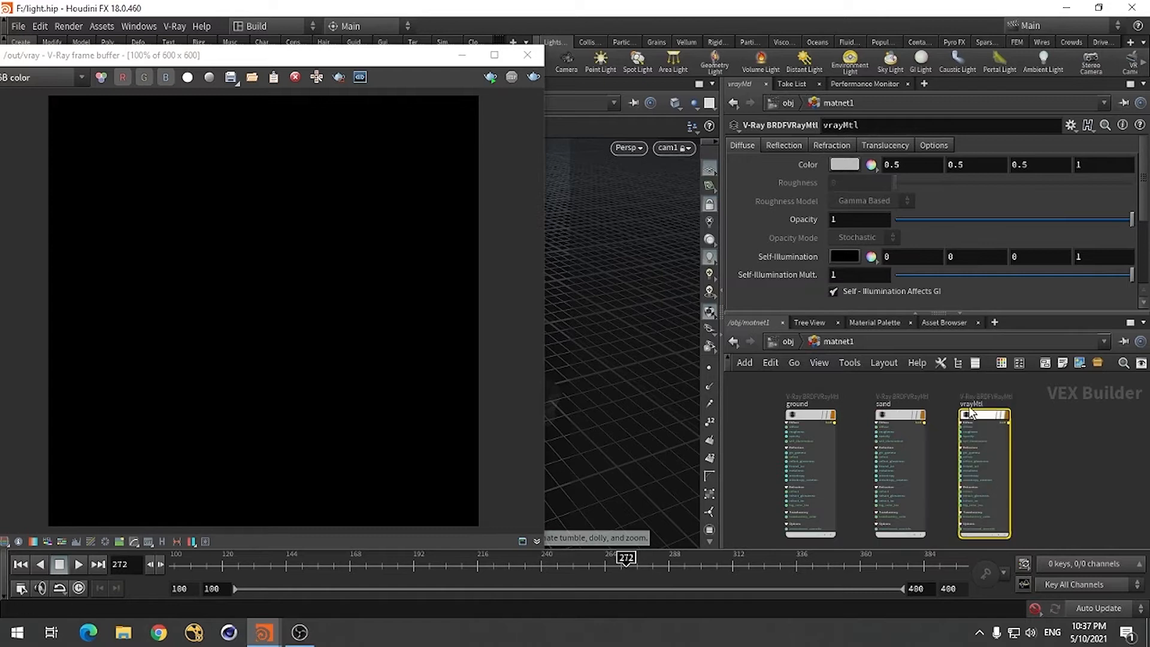
{"action": "double_click", "coordinate": [876, 123]}
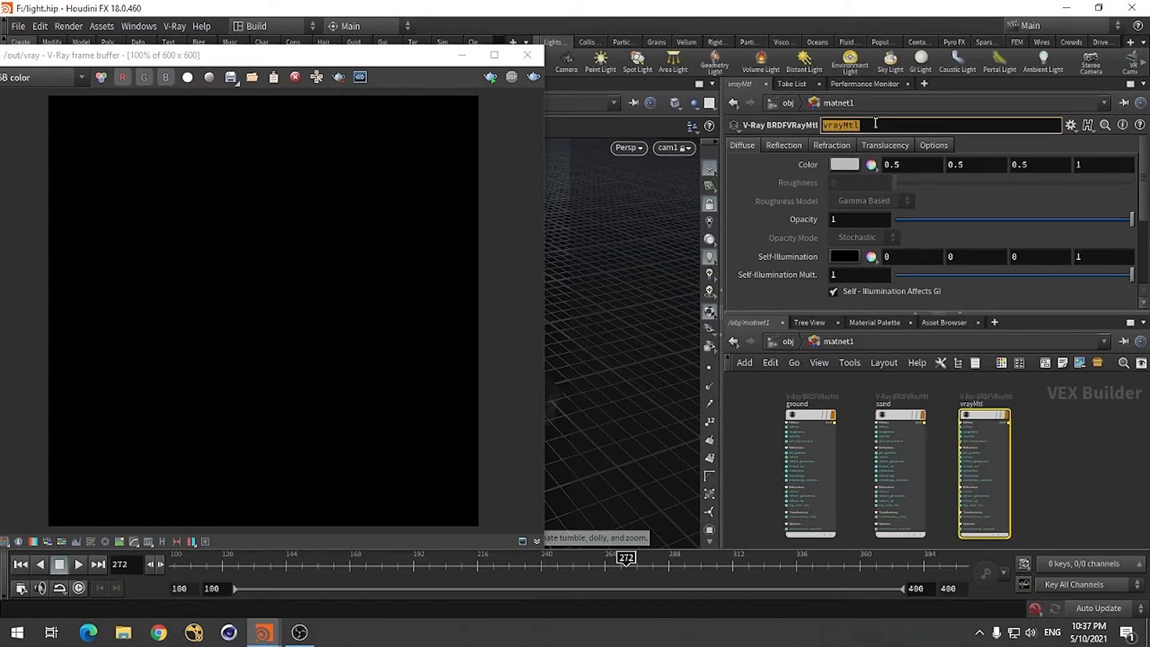
{"action": "type", "text": "water"}
{"action": "key", "text": "Return"}
Add a fourth V-Ray Material beside the water material and name it foam
{"action": "scroll", "coordinate": [717, 450], "scroll_direction": "down", "scroll_amount": 2}
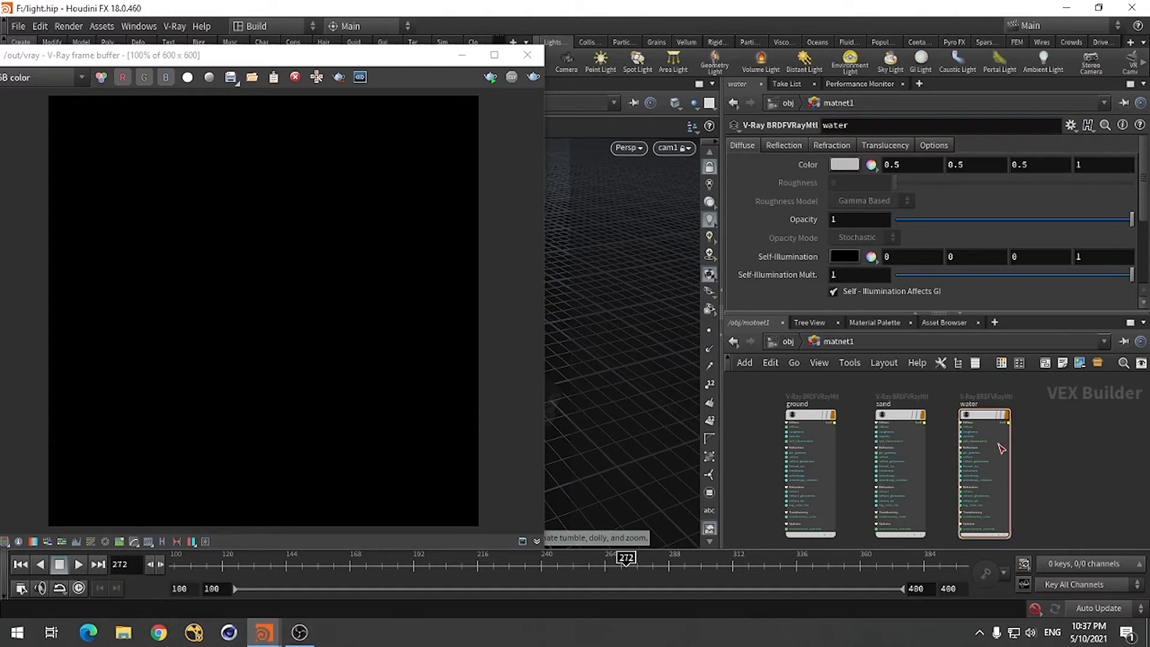
{"action": "key", "text": "Tab"}
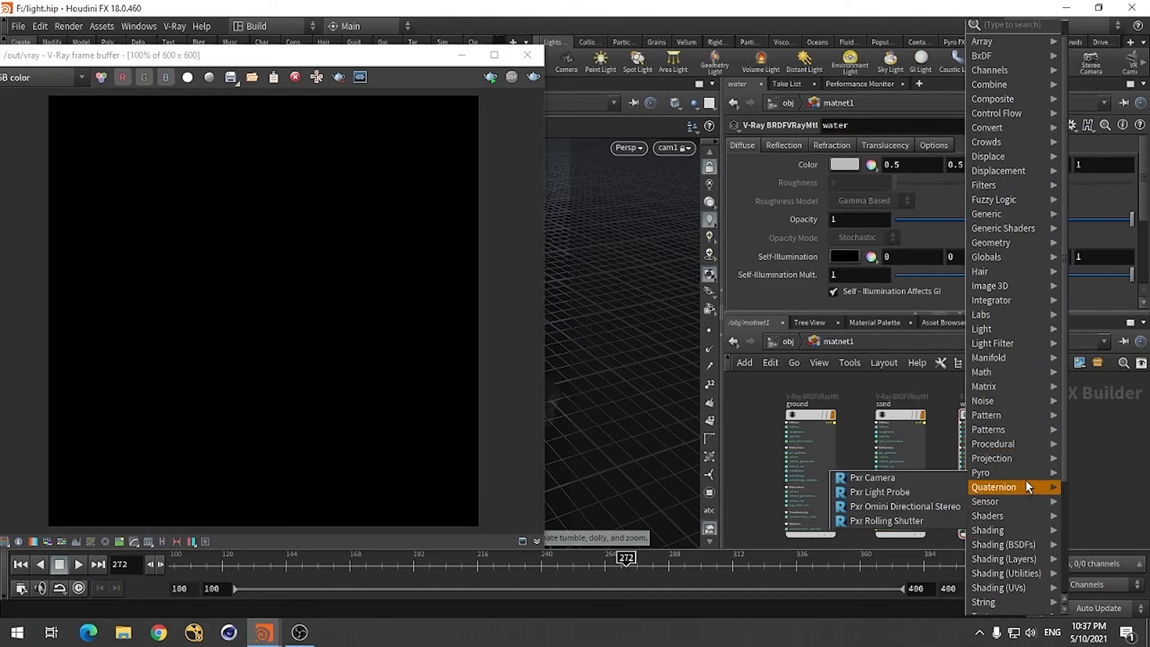
{"action": "mouse_move", "coordinate": [1025, 486]}
{"action": "scroll", "coordinate": [1025, 489], "scroll_direction": "down", "scroll_amount": 5}
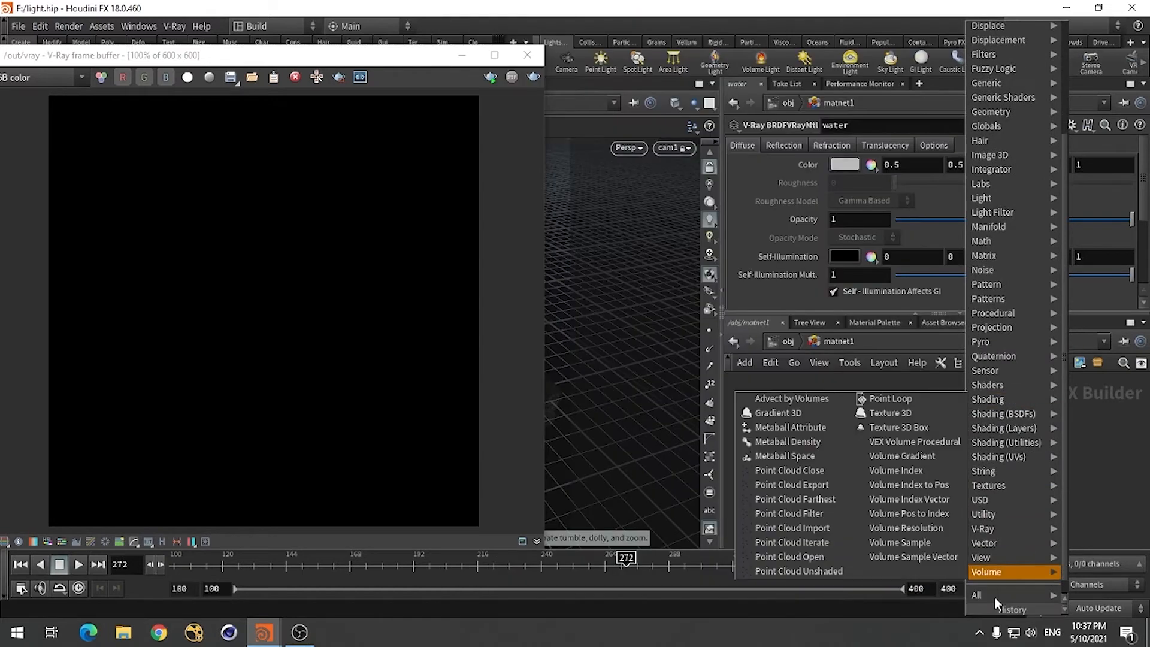
{"action": "scroll", "coordinate": [994, 598], "scroll_direction": "down", "scroll_amount": 1}
{"action": "left_click", "coordinate": [1002, 604]}
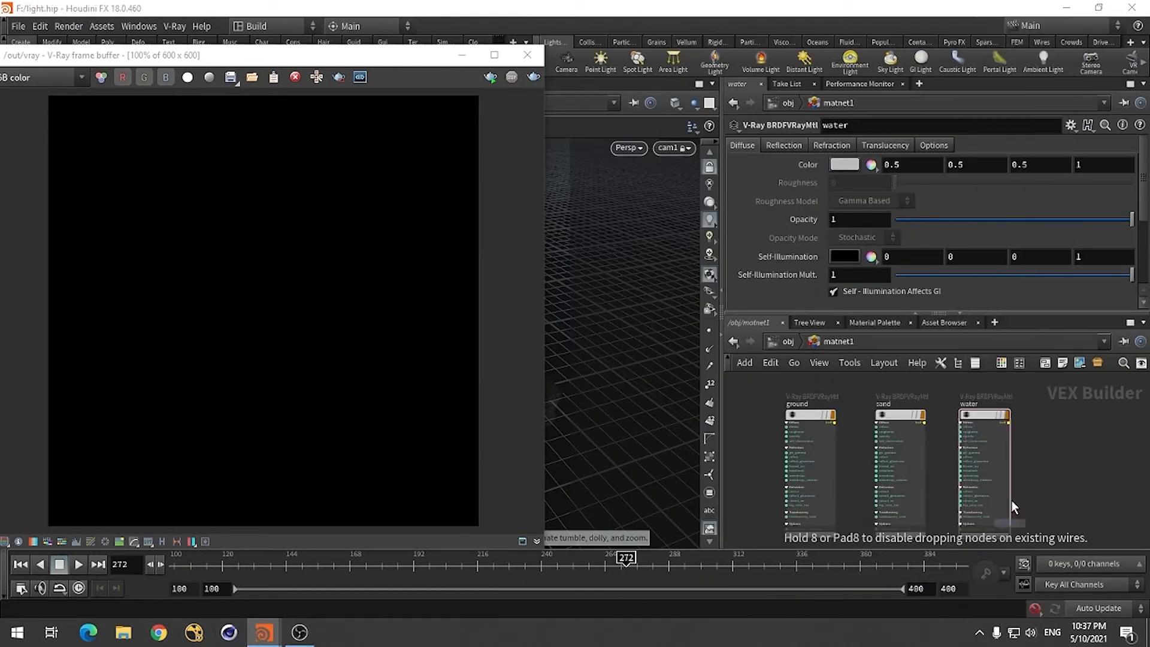
{"action": "left_click", "coordinate": [1065, 415]}
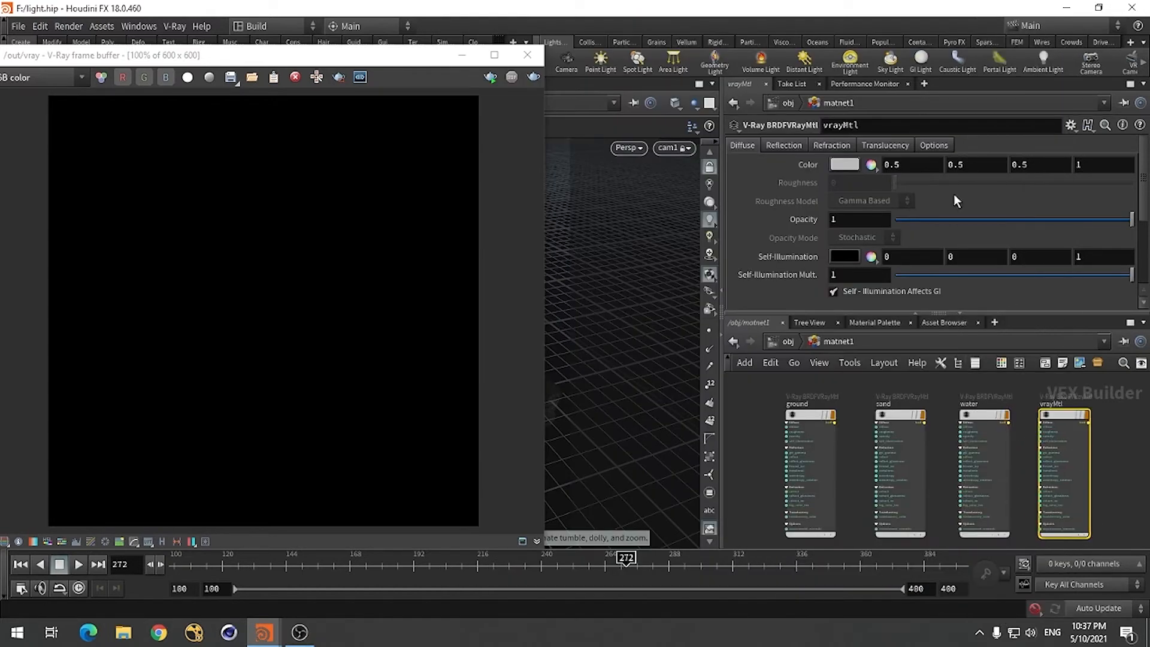
{"action": "left_click", "coordinate": [905, 133]}
{"action": "type", "text": "foa"}
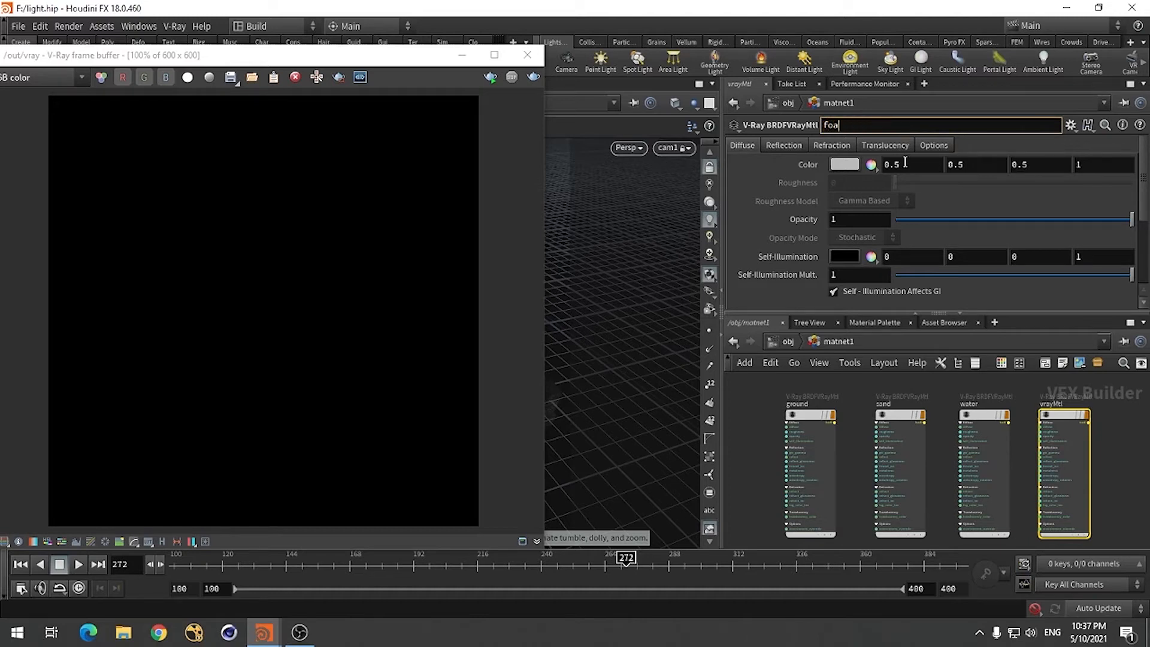
{"action": "type", "text": "m"}
{"action": "left_click", "coordinate": [942, 386]}
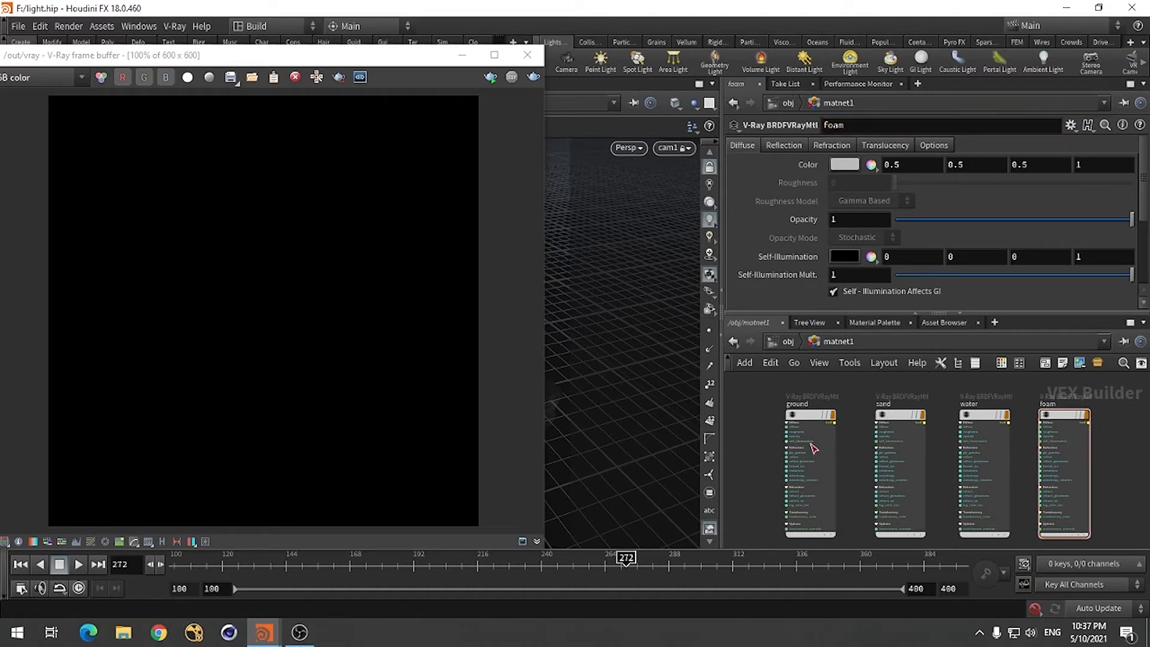
Return to the object level and assign the ground material from matnet1 to the Ground object
{"action": "left_click", "coordinate": [790, 341]}
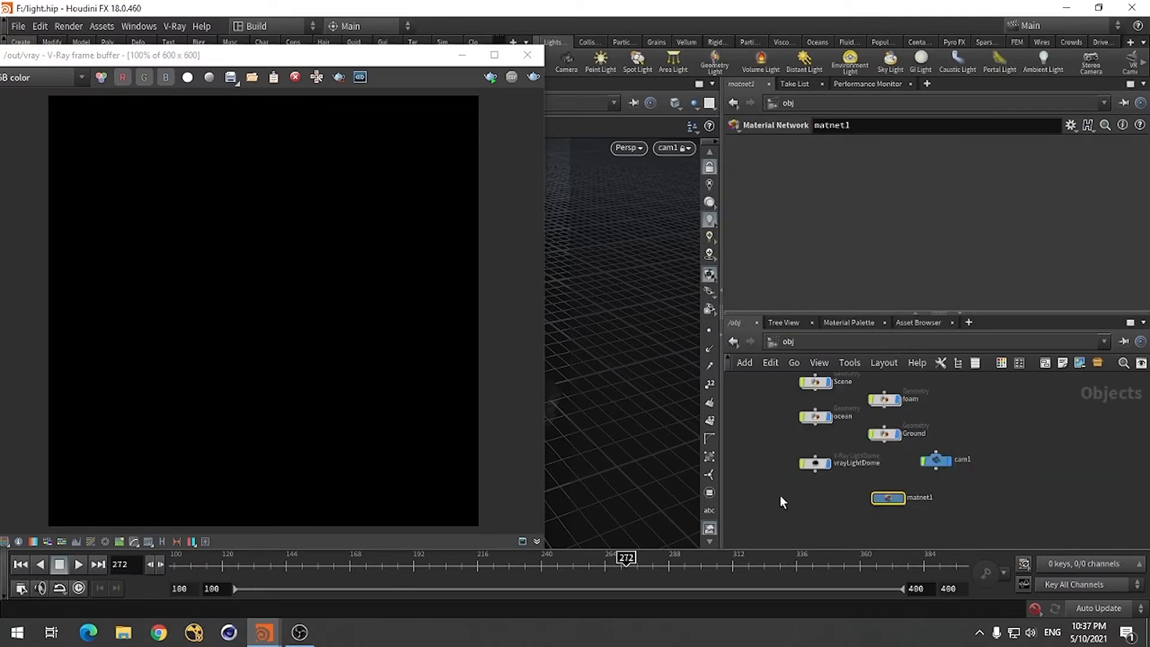
{"action": "left_click", "coordinate": [885, 434]}
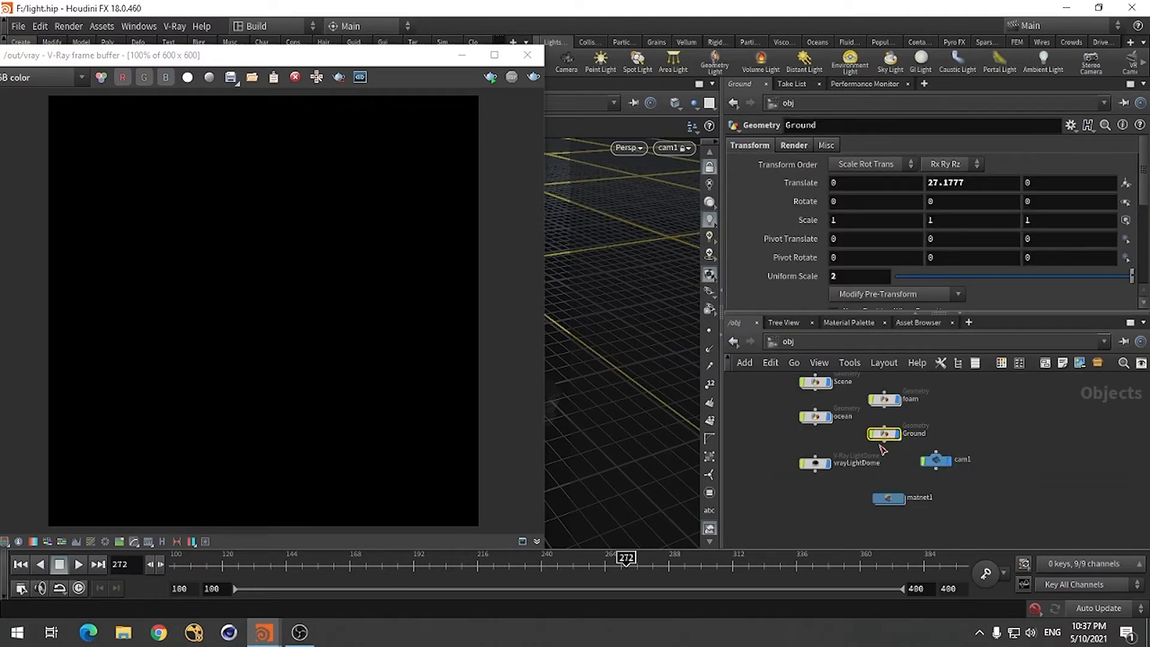
{"action": "left_click", "coordinate": [793, 145]}
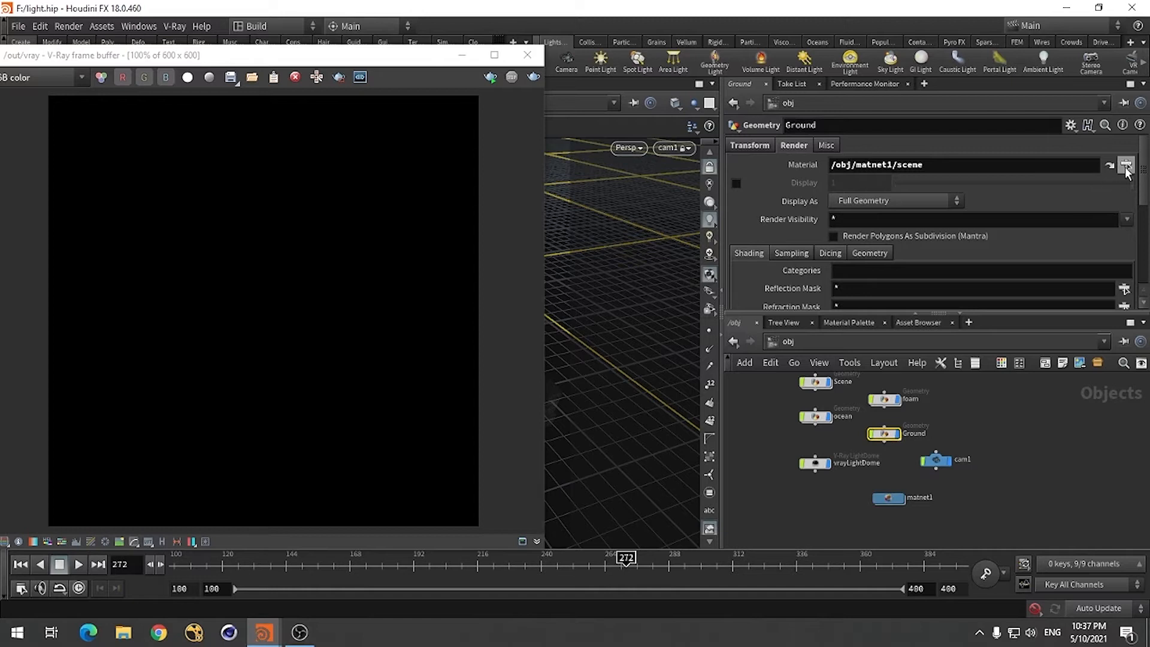
{"action": "left_click", "coordinate": [1126, 165]}
{"action": "left_click", "coordinate": [998, 104]}
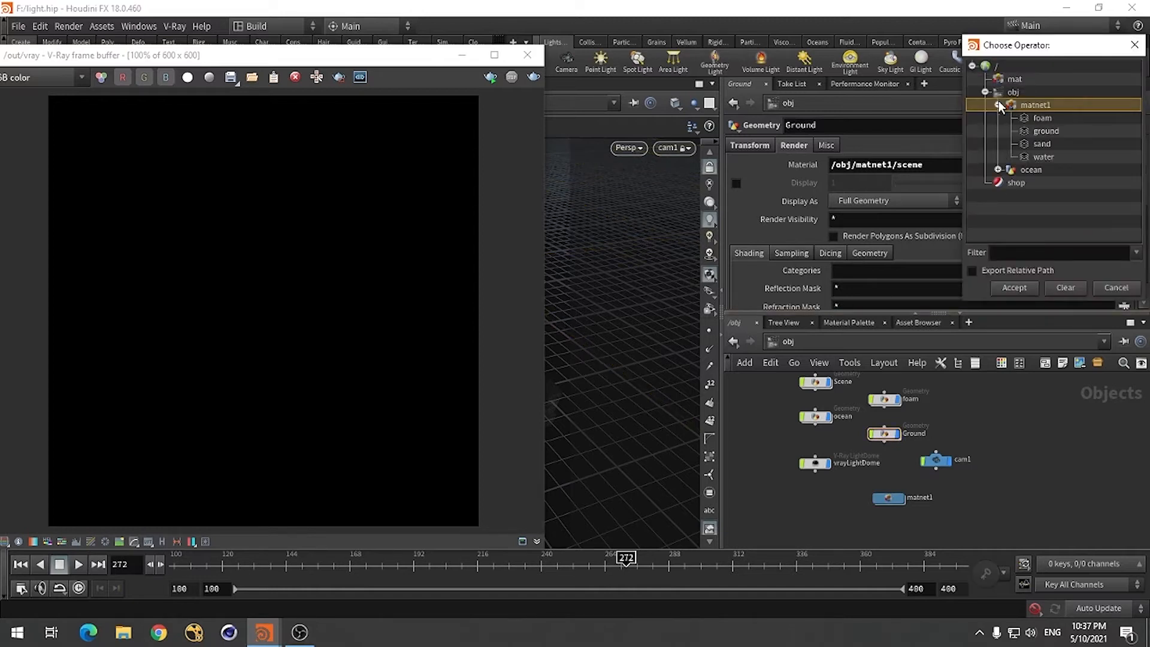
{"action": "left_click", "coordinate": [1047, 131]}
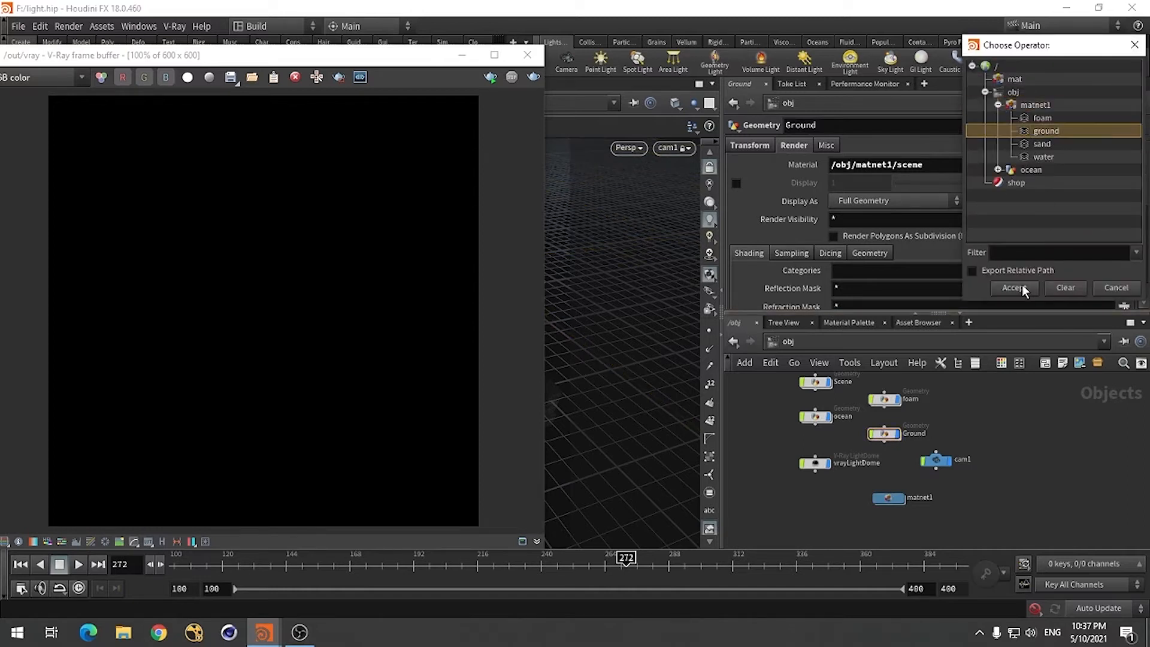
{"action": "left_click", "coordinate": [1019, 289]}
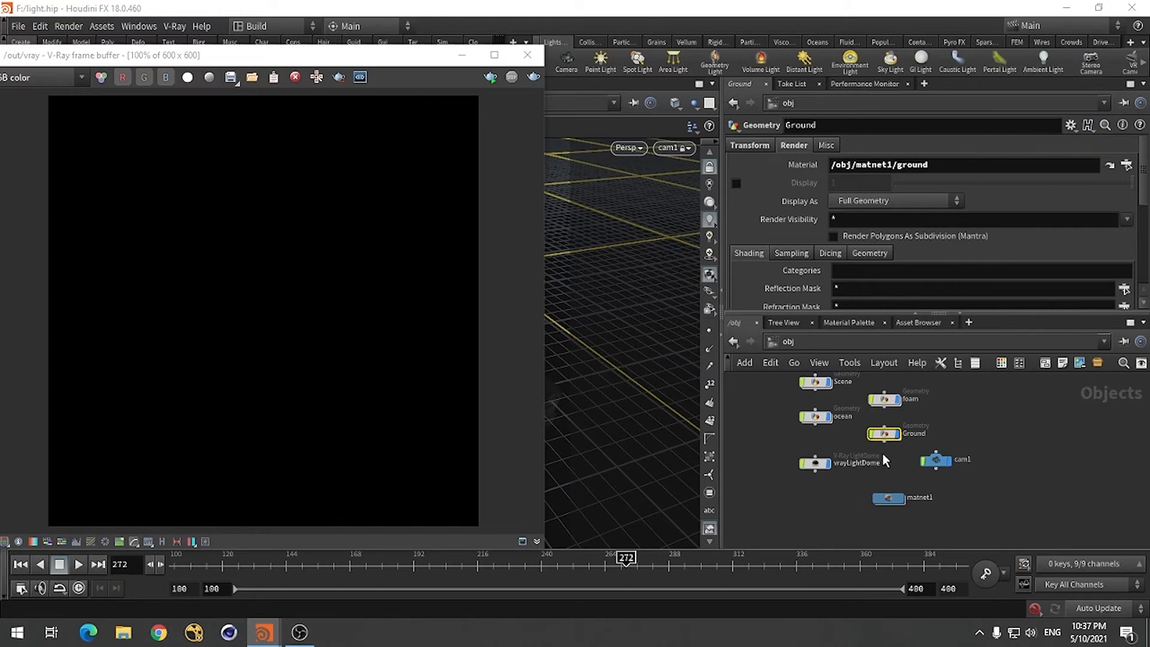
Assign the foam material from matnet1 to the foam geometry object
{"action": "left_click", "coordinate": [885, 400]}
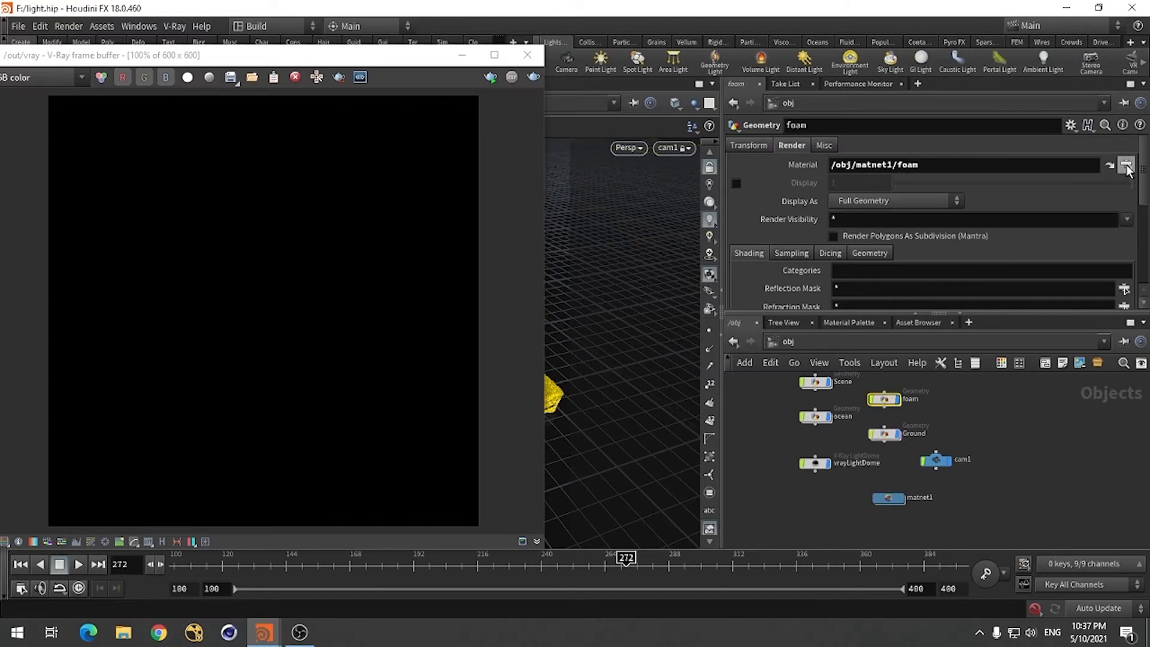
{"action": "left_click", "coordinate": [1126, 166]}
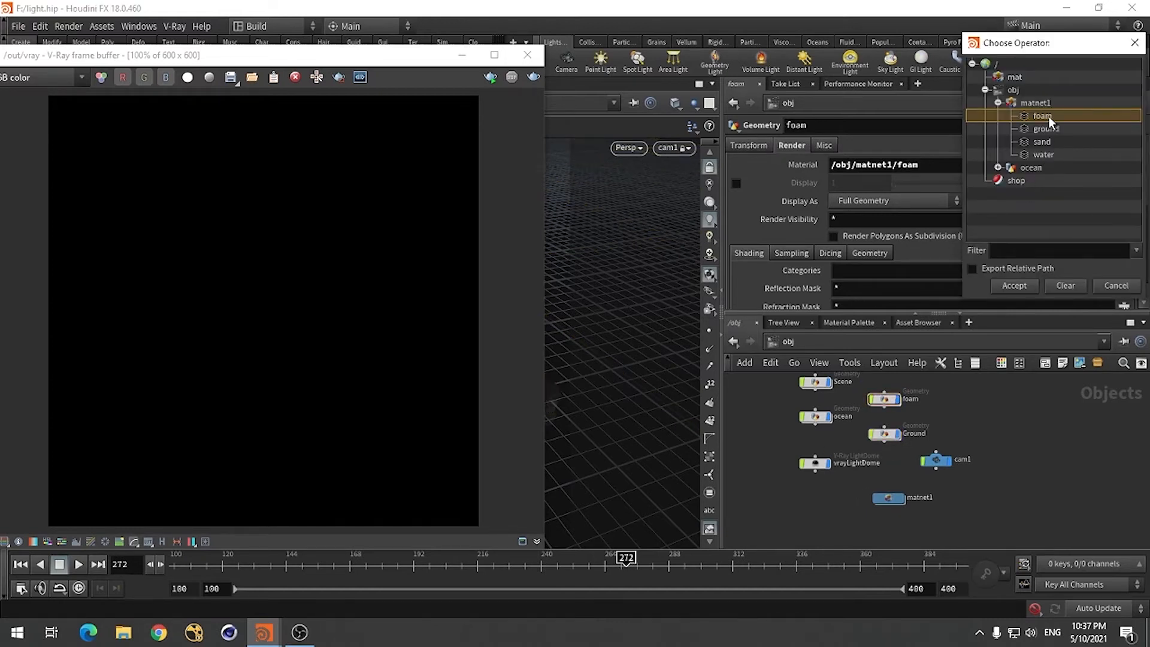
{"action": "double_click", "coordinate": [1048, 116]}
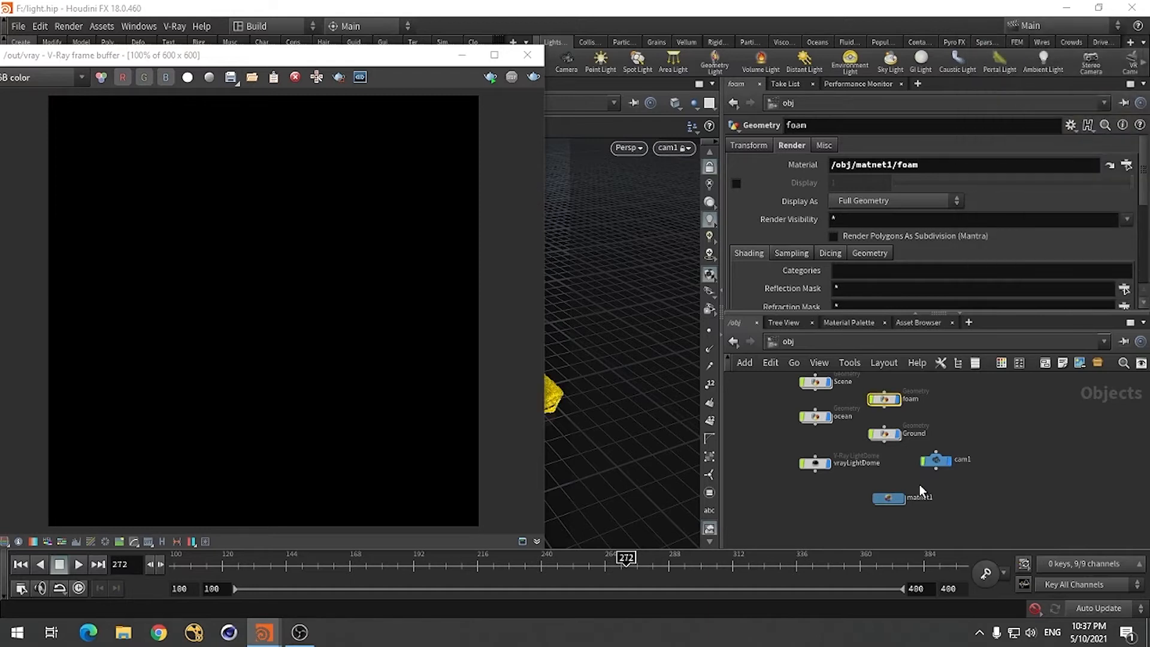
Assign the water material from matnet1 to the ocean object, replacing its blend material
{"action": "left_click", "coordinate": [815, 417]}
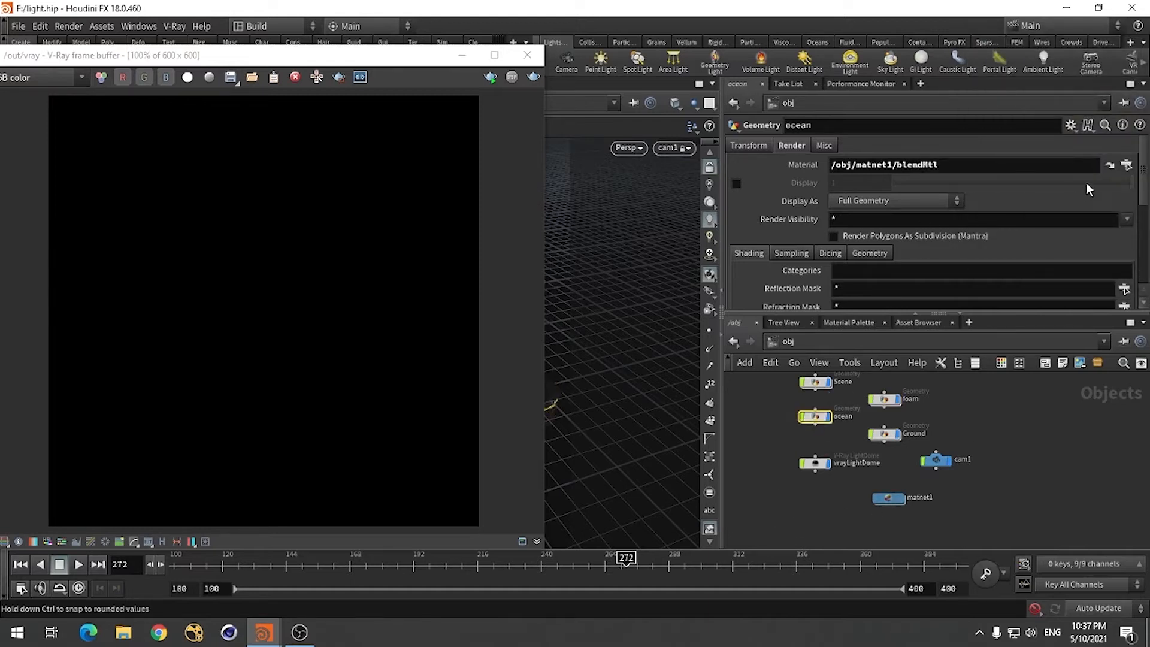
{"action": "left_click", "coordinate": [1126, 165]}
{"action": "double_click", "coordinate": [1043, 152]}
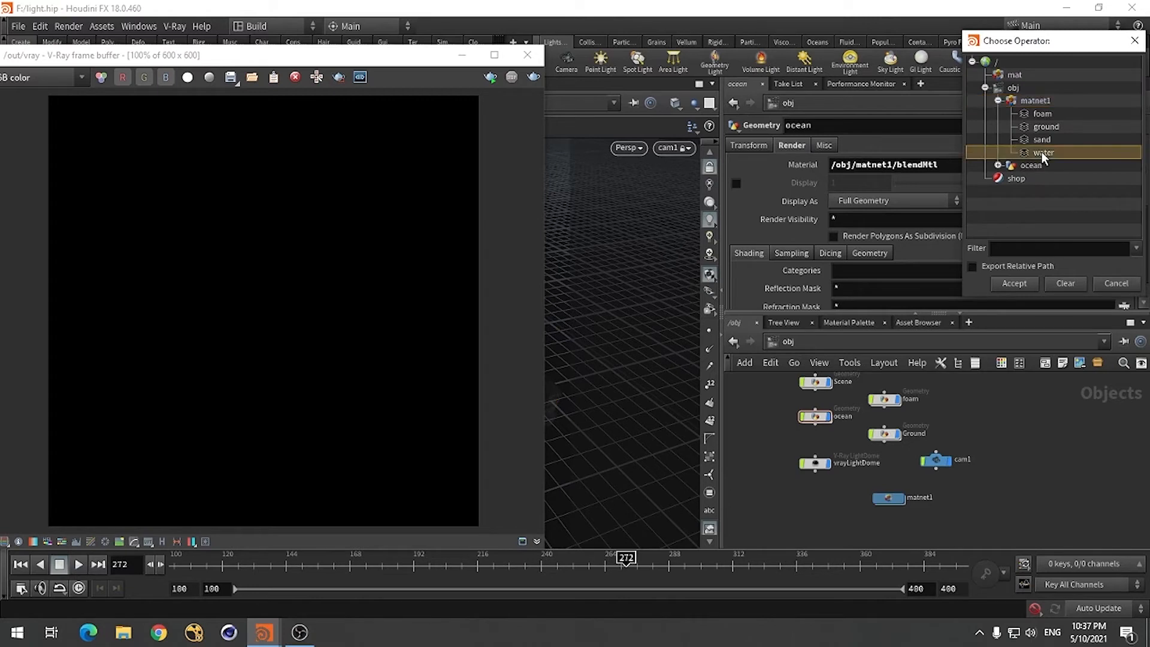
Assign the sand material from matnet1 to the Scene object
{"action": "left_click", "coordinate": [824, 383]}
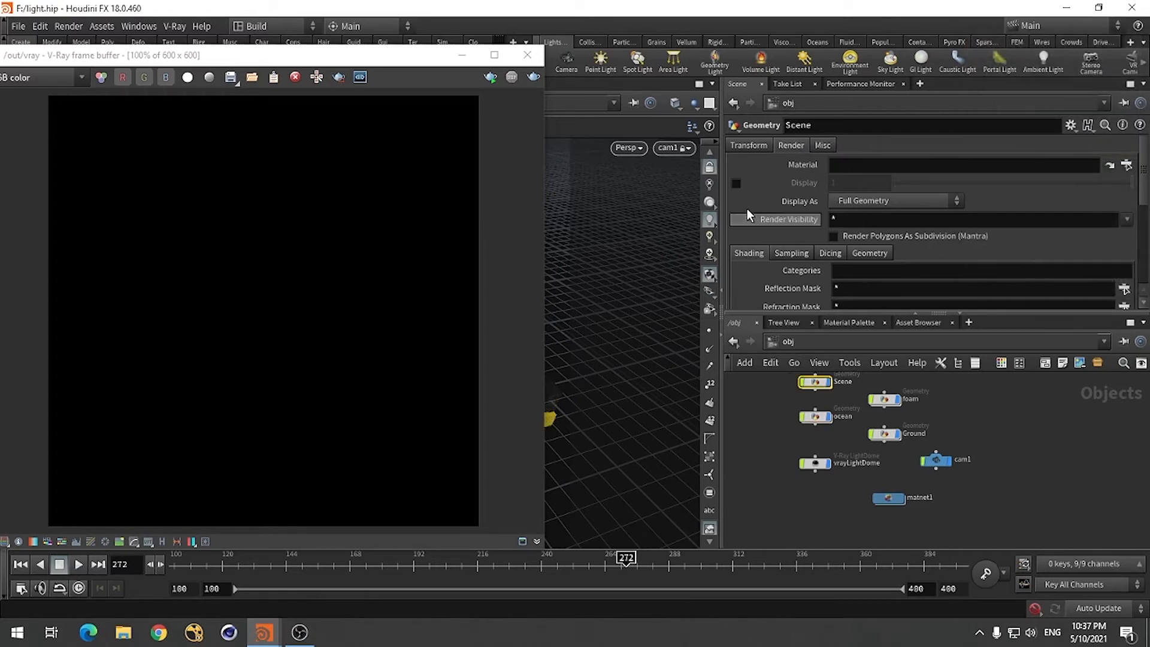
{"action": "left_click", "coordinate": [1126, 165]}
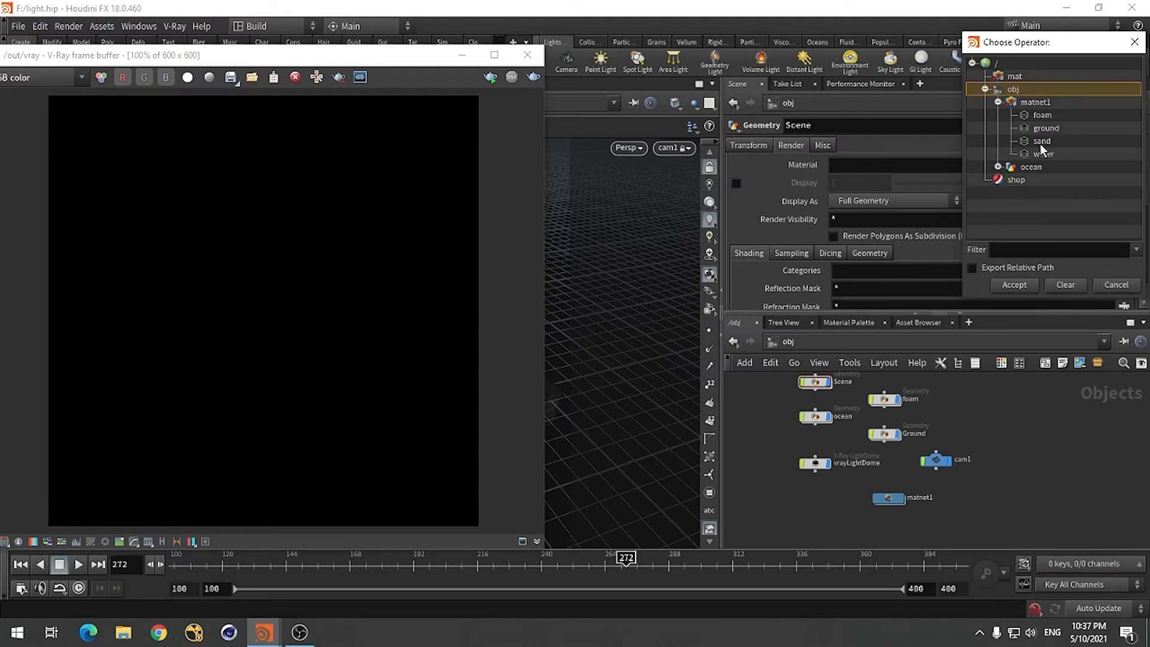
{"action": "left_click", "coordinate": [1042, 142]}
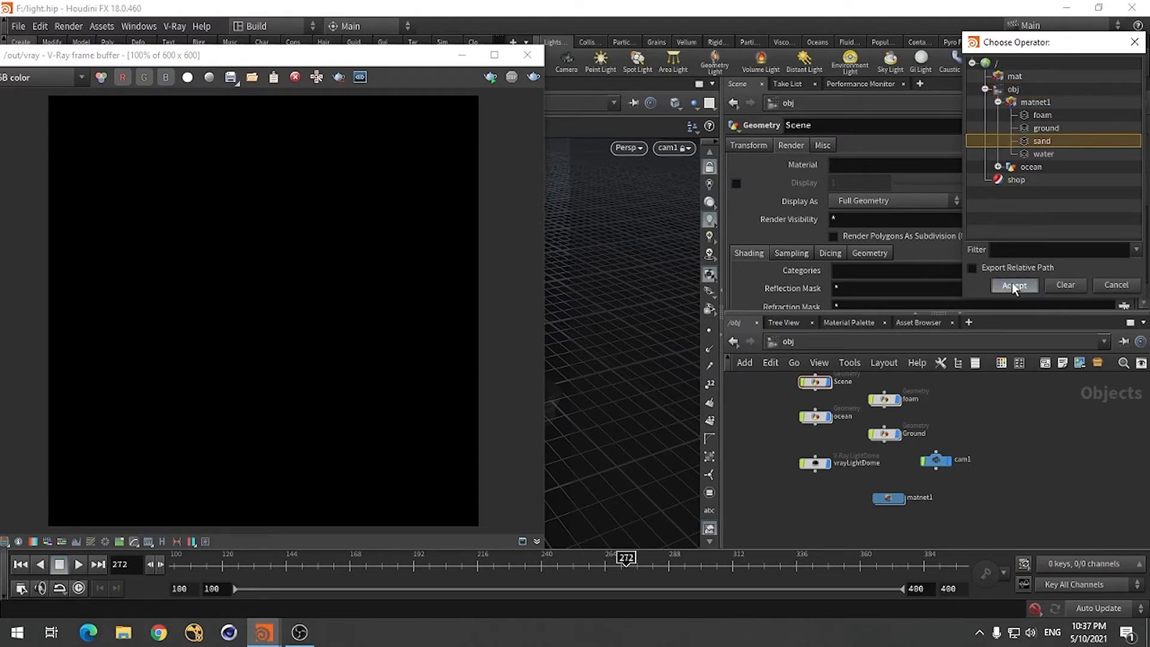
{"action": "left_click", "coordinate": [1014, 286]}
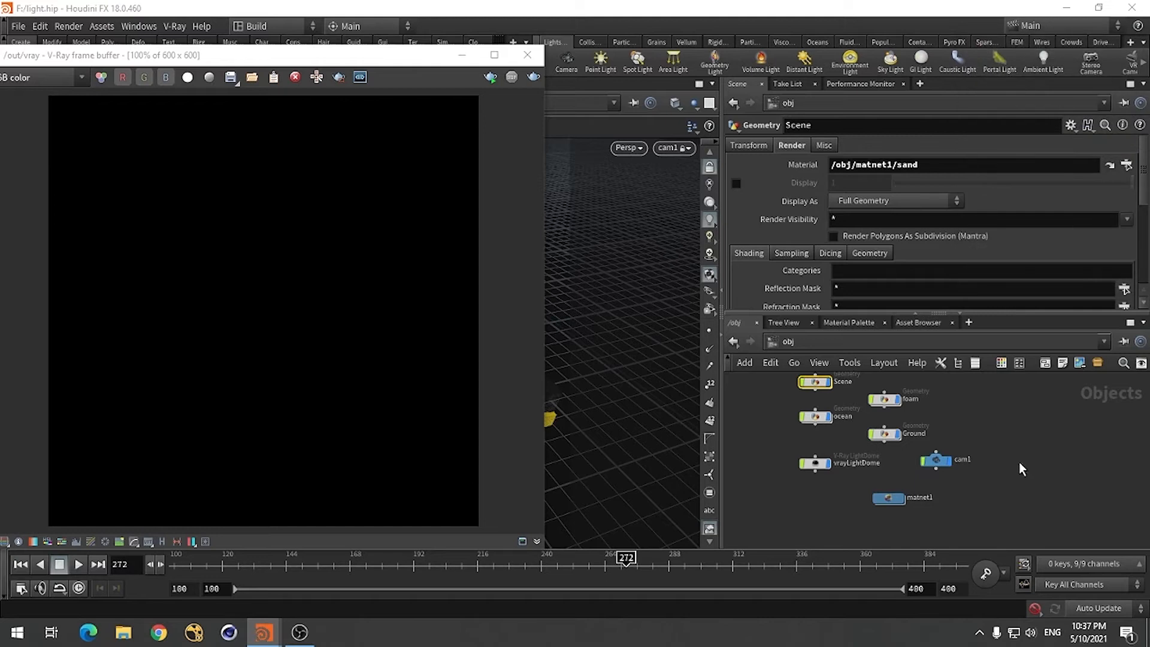
Start a render from the V-Ray frame buffer and move its window fully into view
{"action": "left_click", "coordinate": [534, 77]}
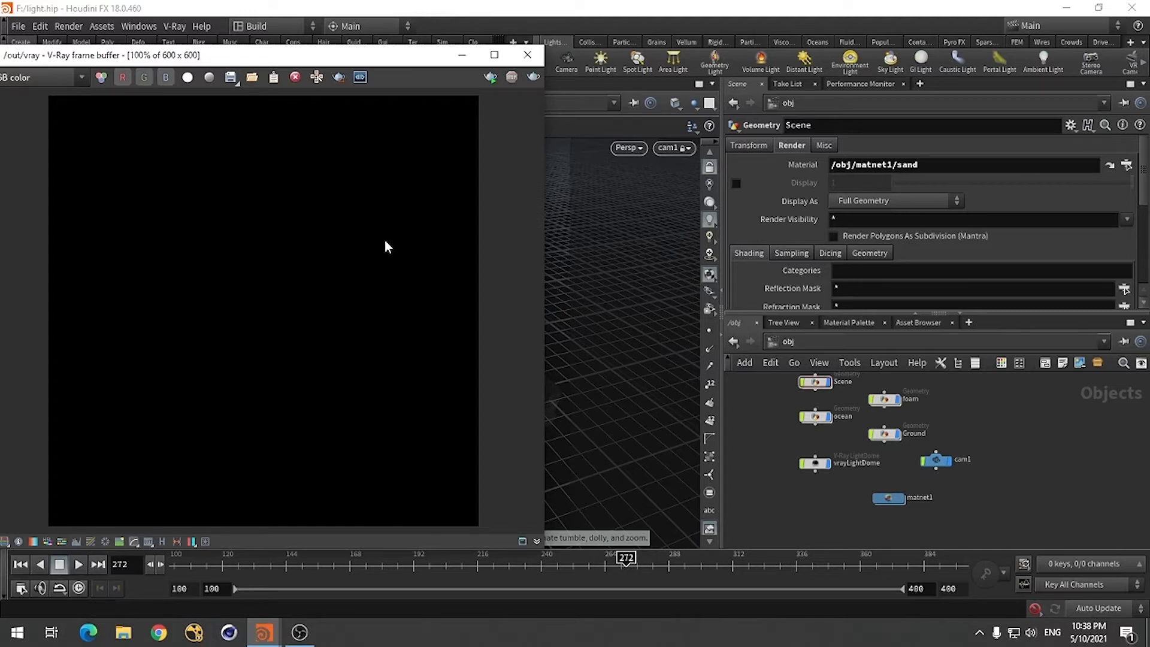
{"action": "left_click_drag", "start_coordinate": [297, 54], "coordinate": [339, 91]}
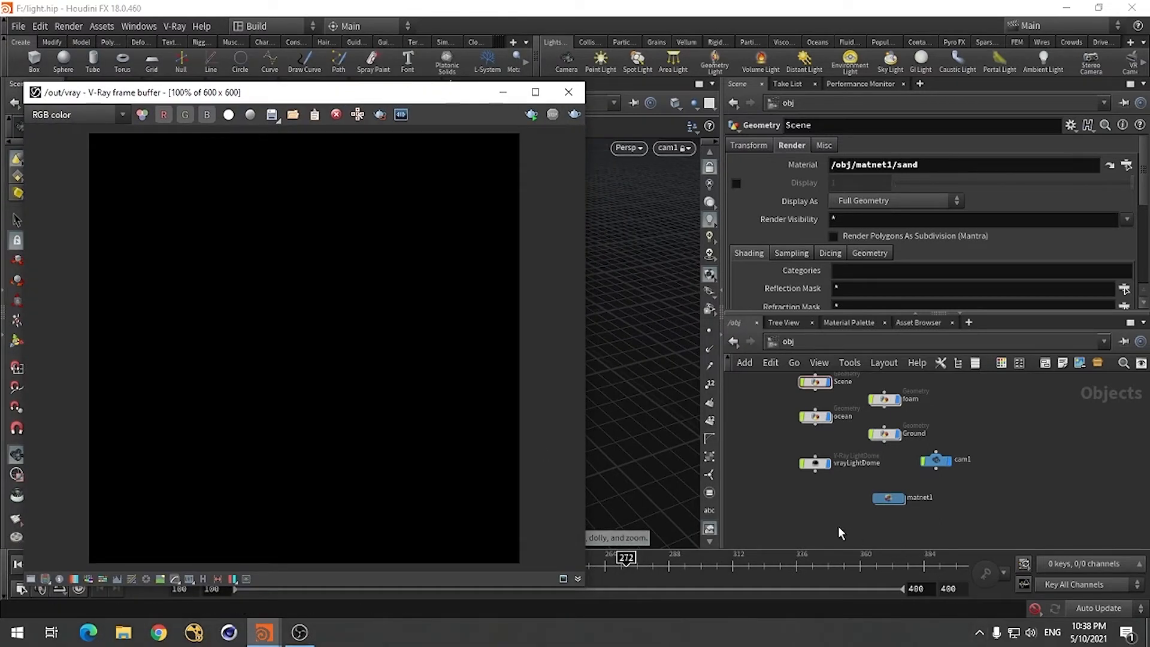
{"action": "left_click", "coordinate": [813, 519]}
Browse for a new texture file for the V-Ray dome light in the J:/Data/HDRI folder
{"action": "left_click", "coordinate": [815, 466]}
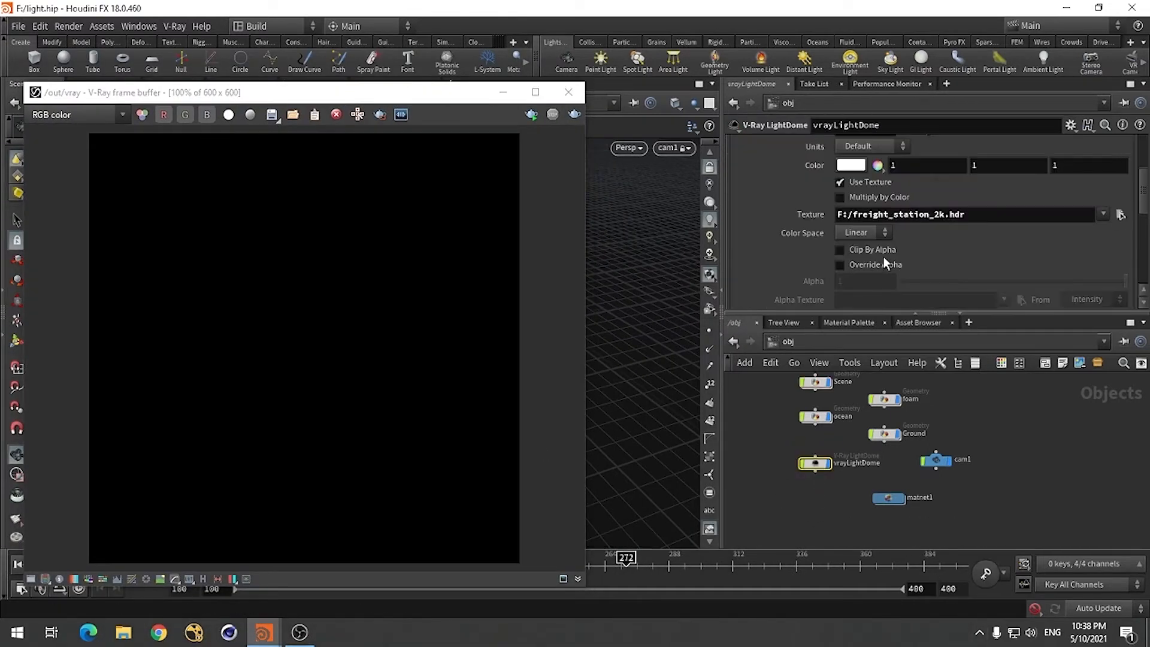
{"action": "scroll", "coordinate": [1144, 204], "scroll_direction": "up", "scroll_amount": 5}
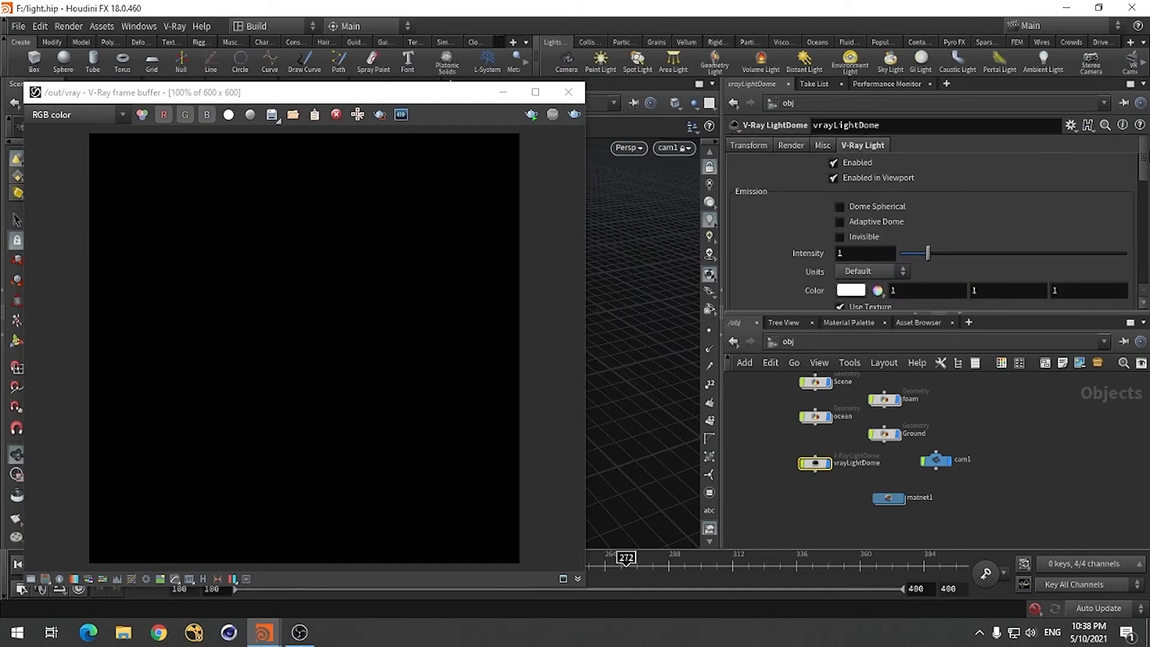
{"action": "scroll", "coordinate": [931, 223], "scroll_direction": "down", "scroll_amount": 2}
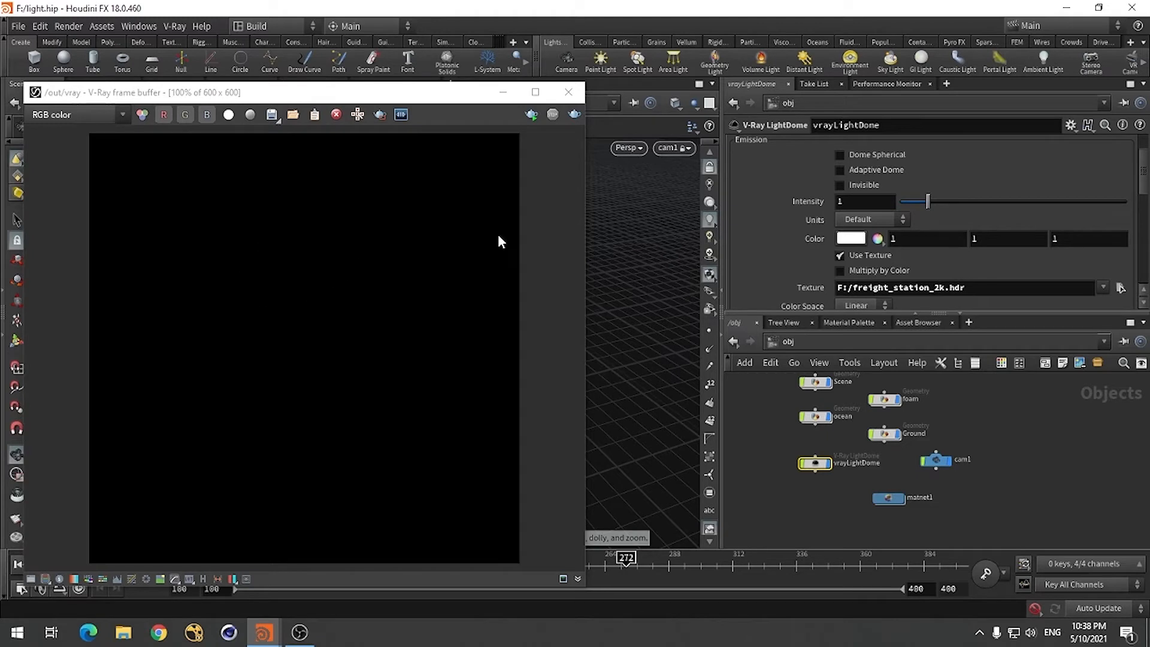
{"action": "left_click_drag", "start_coordinate": [973, 293], "coordinate": [874, 292]}
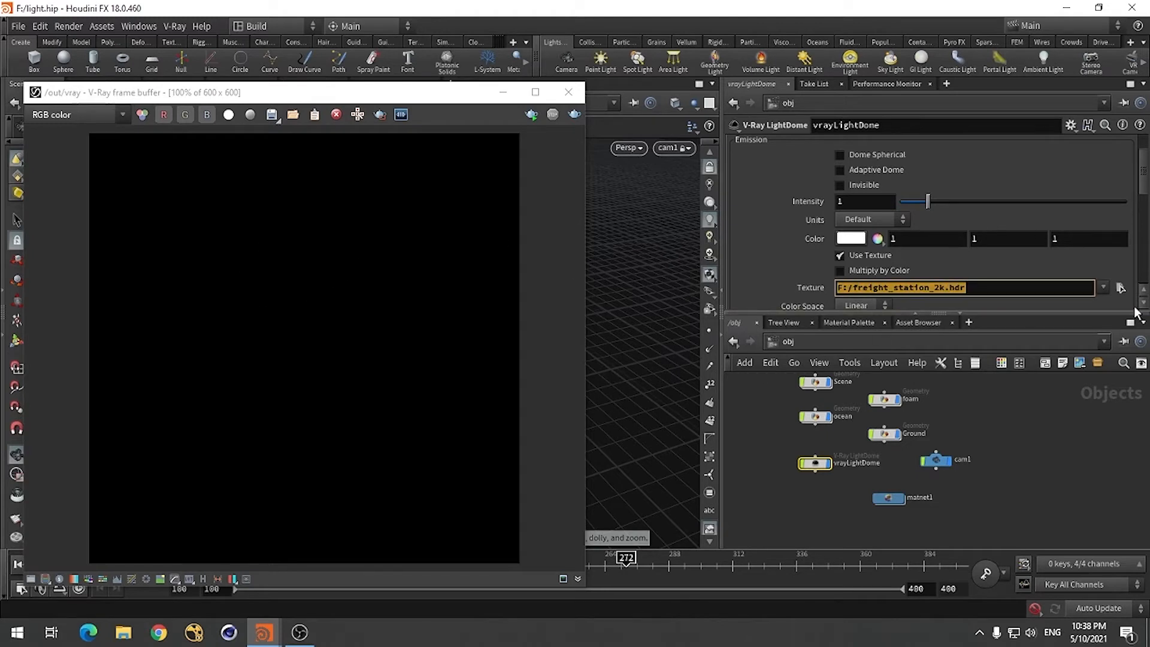
{"action": "left_click", "coordinate": [1121, 288]}
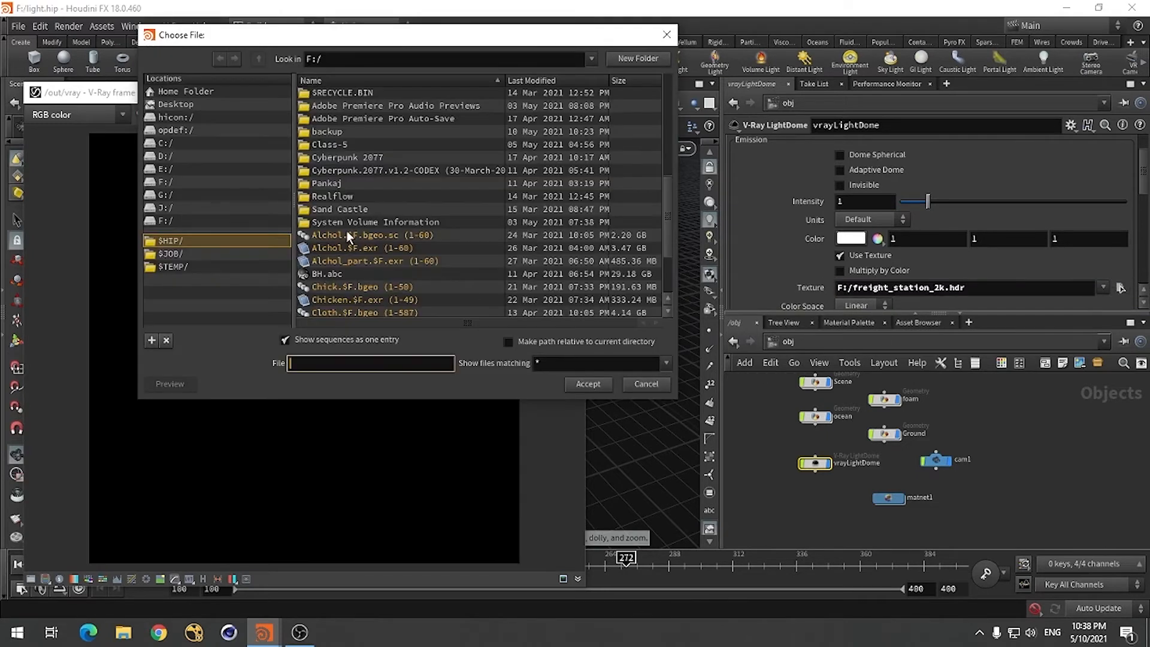
{"action": "left_click", "coordinate": [168, 208]}
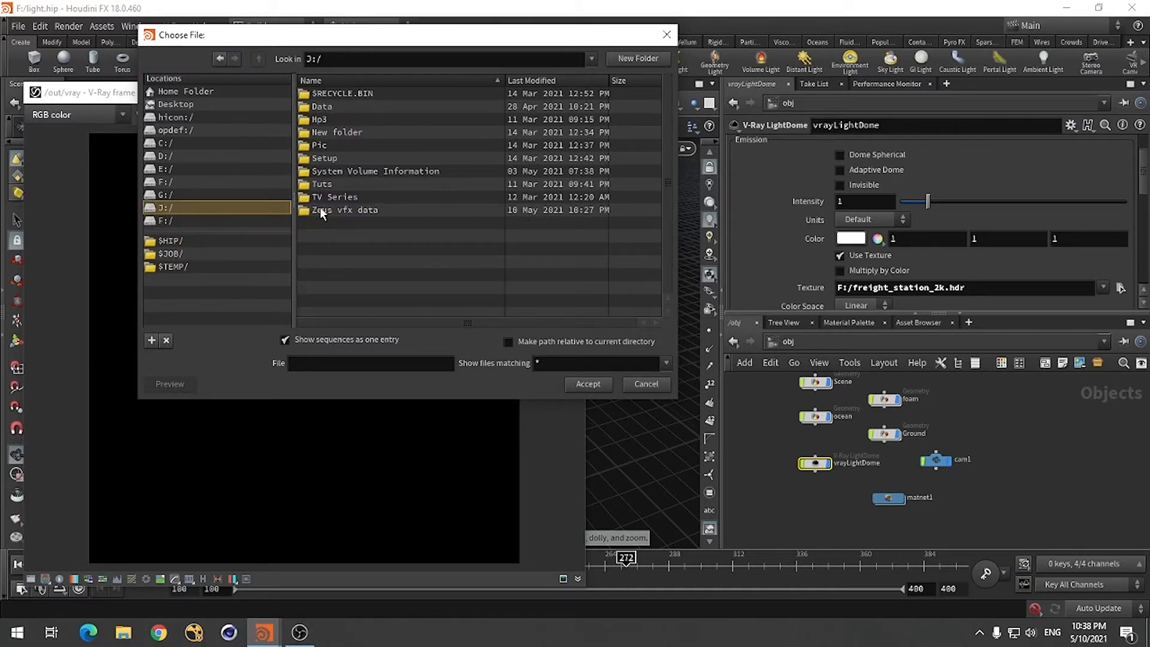
{"action": "double_click", "coordinate": [329, 108]}
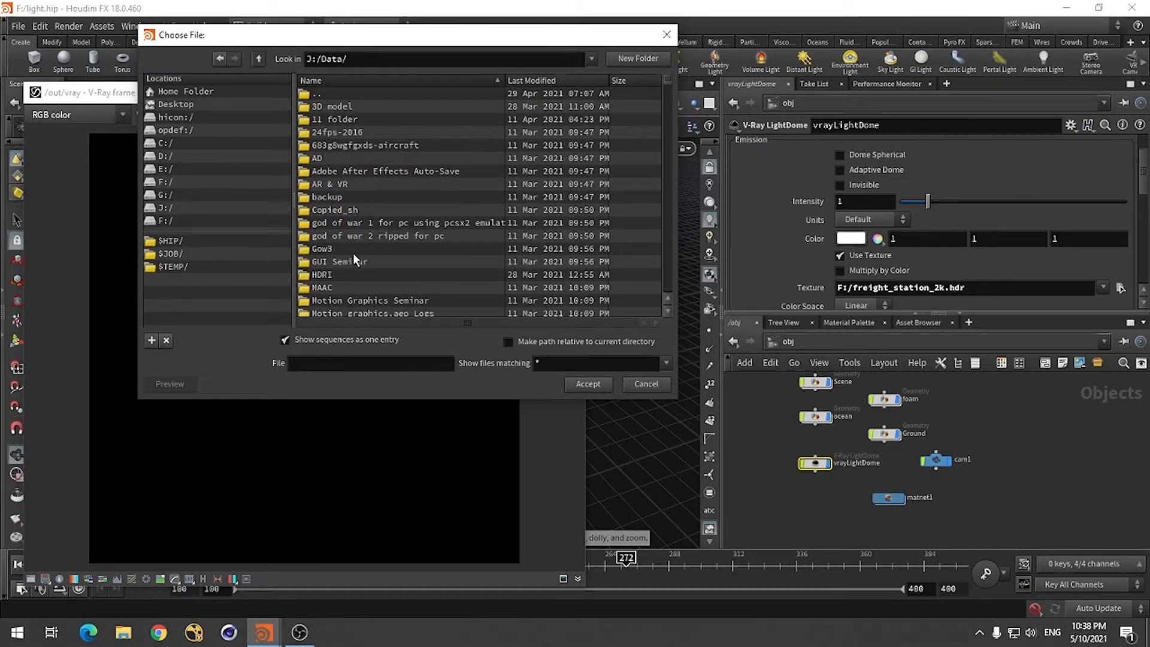
{"action": "double_click", "coordinate": [323, 275]}
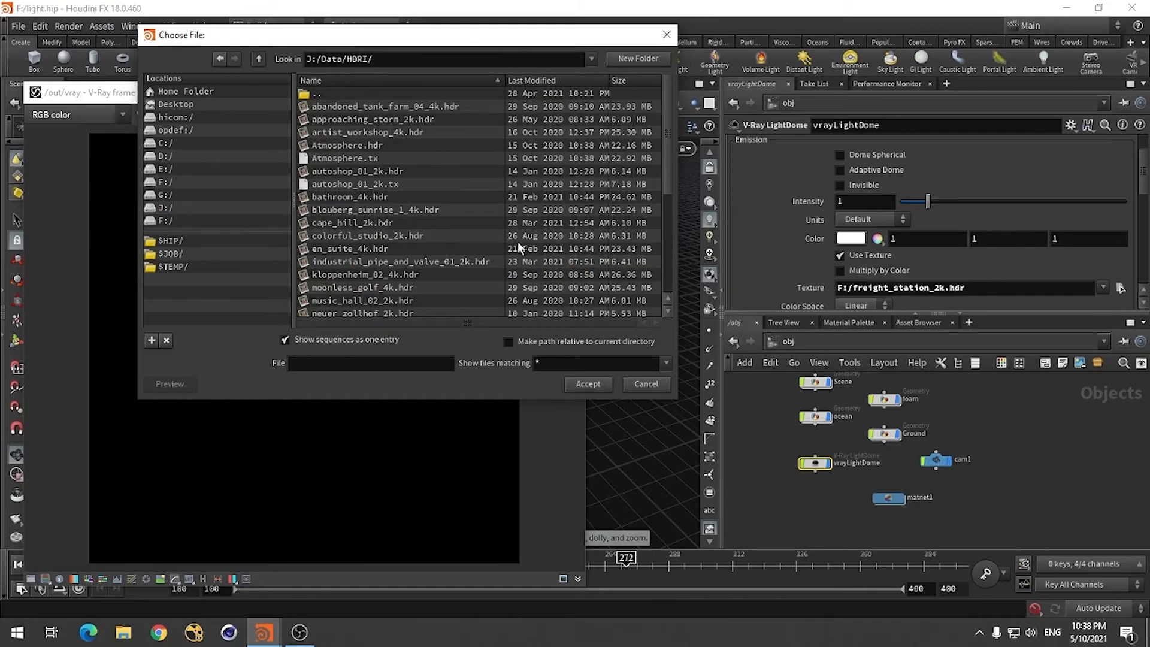
Enlarge the file list's thumbnails and load the_sky_is_on_fire_2k.hdr as the dome light texture
{"action": "right_click", "coordinate": [480, 222]}
{"action": "left_click", "coordinate": [501, 252]}
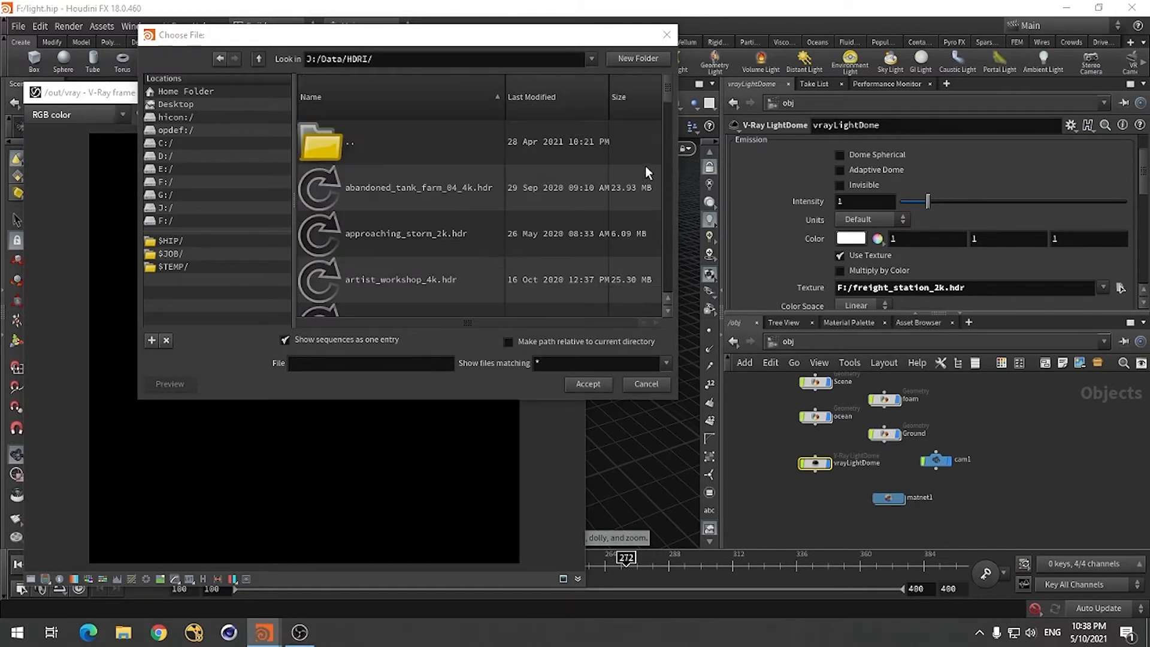
{"action": "left_click_drag", "start_coordinate": [669, 97], "coordinate": [671, 280]}
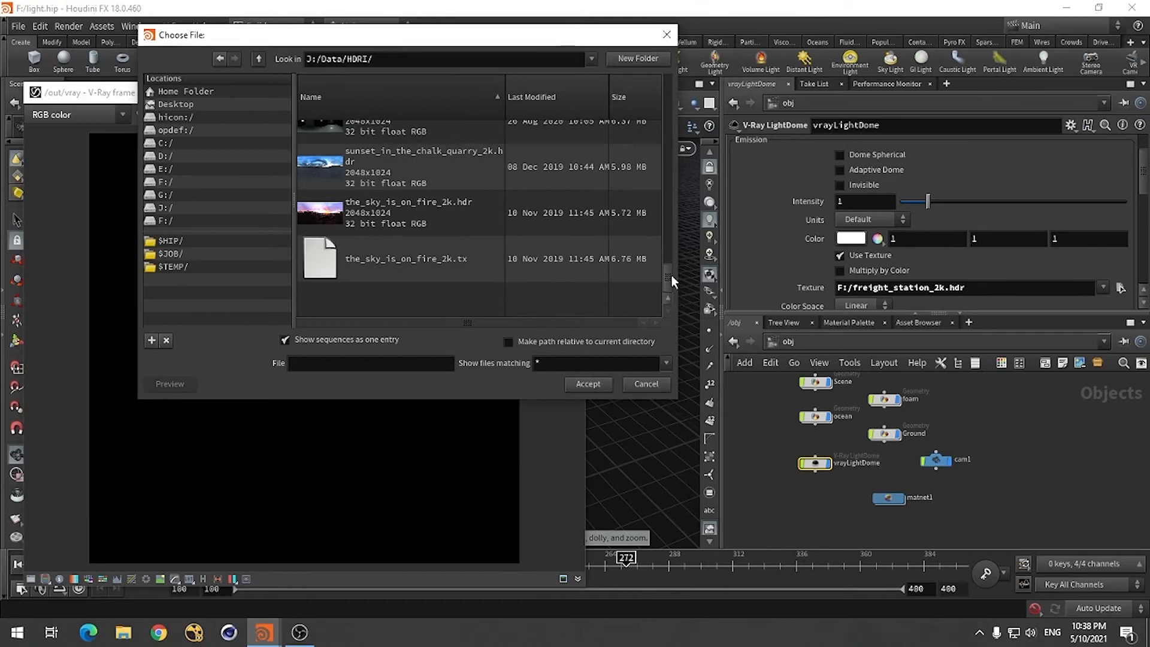
{"action": "double_click", "coordinate": [333, 213]}
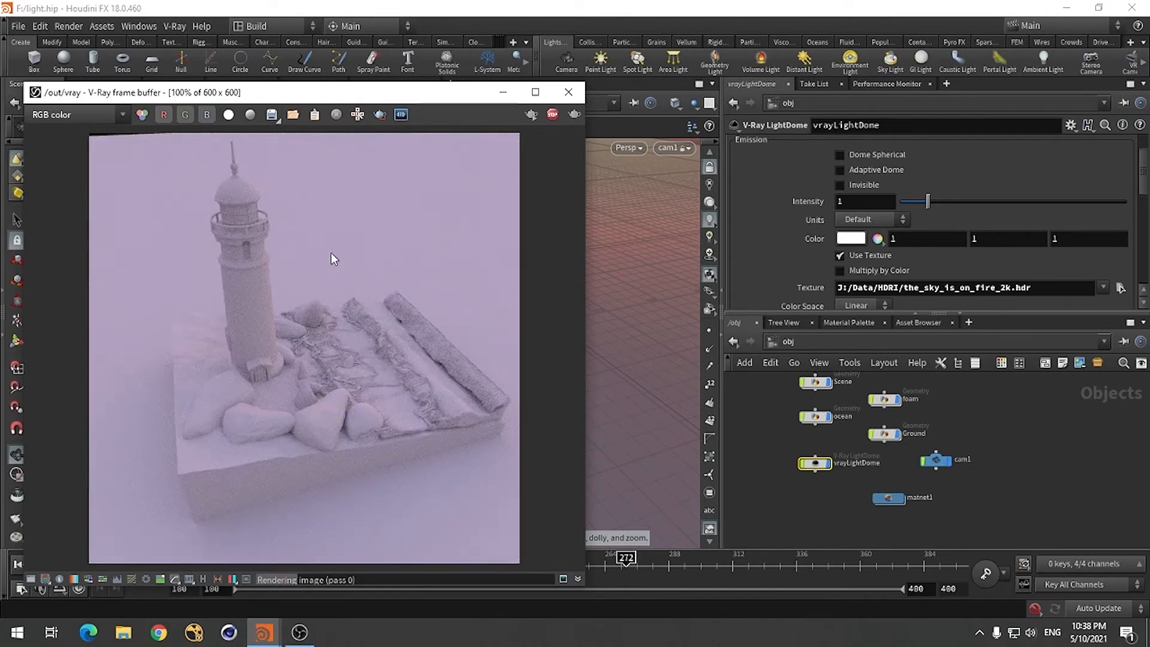
Reposition the V-Ray frame buffer clear of the timeline and start interactive rendering
{"action": "left_click_drag", "start_coordinate": [303, 100], "coordinate": [320, 52]}
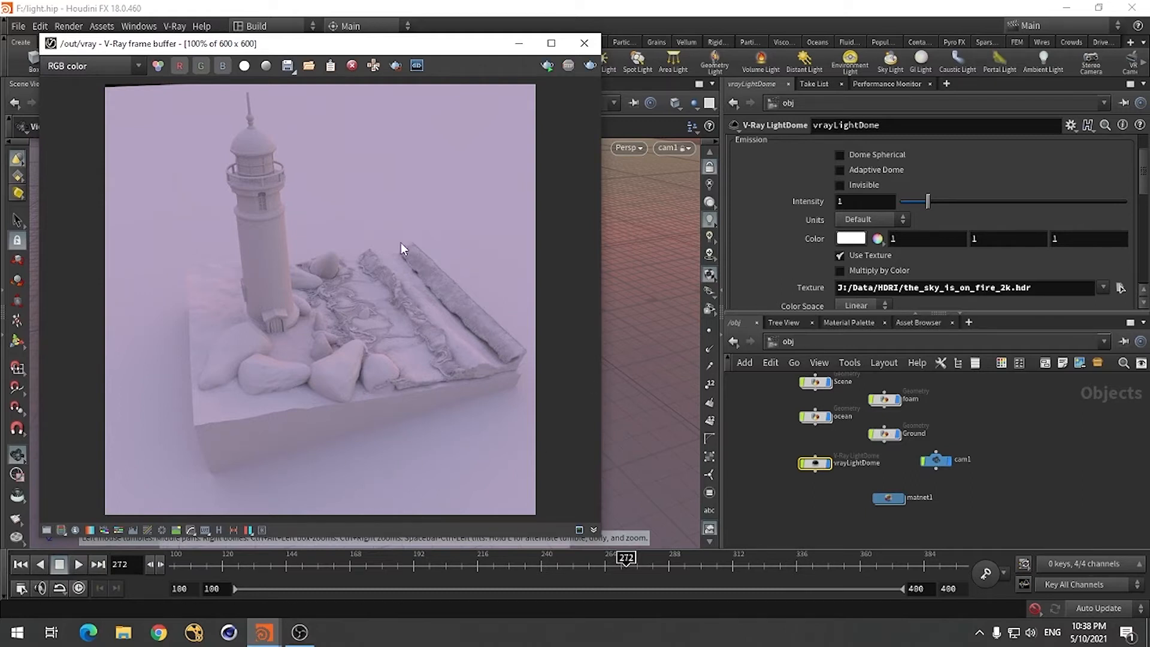
{"action": "left_click_drag", "start_coordinate": [376, 45], "coordinate": [362, 51]}
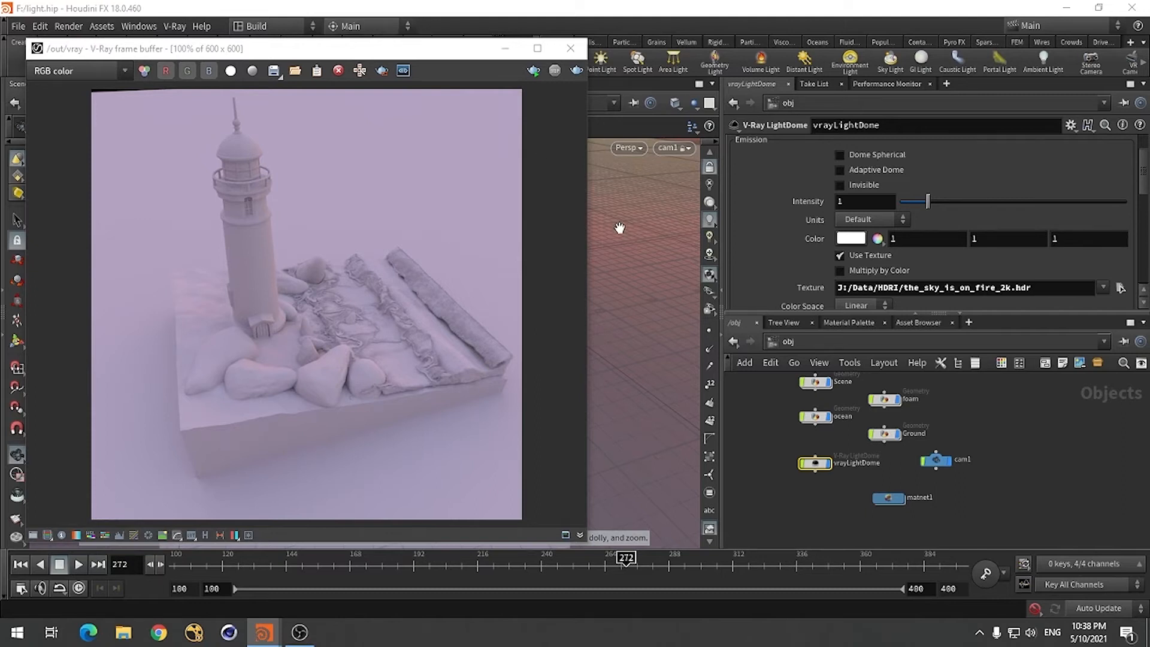
{"action": "left_click", "coordinate": [534, 72]}
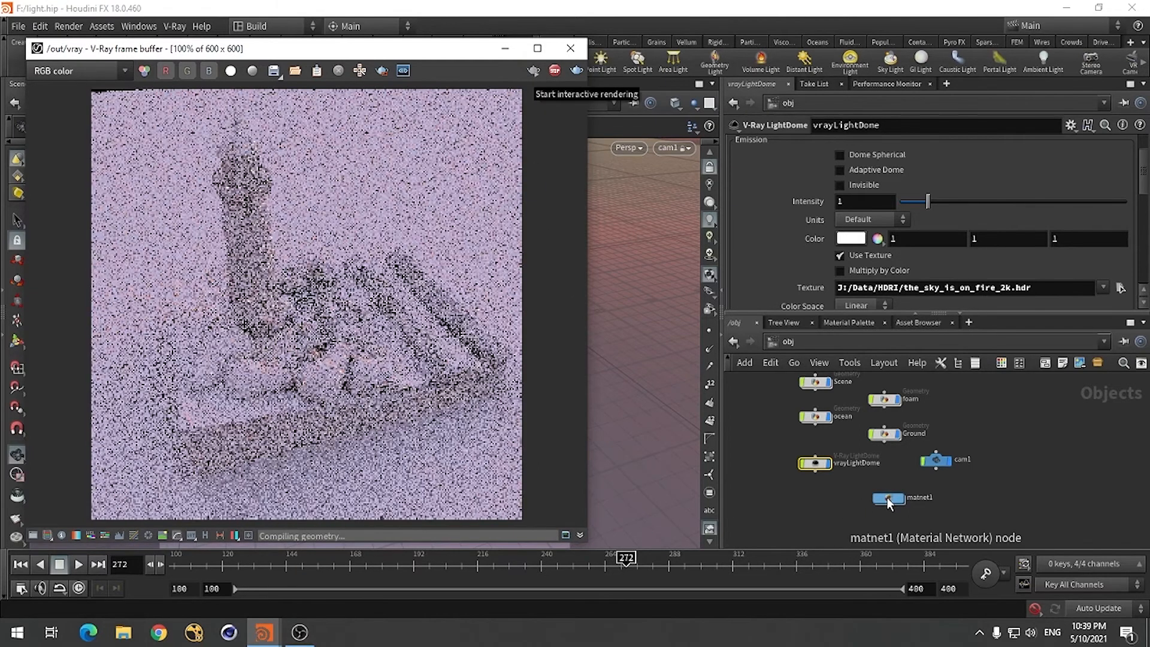
Open matnet1 and set the sand material's diffuse color to sandy orange with hue 30, saturation 0.689 and value 0.567
{"action": "double_click", "coordinate": [887, 498]}
{"action": "left_click", "coordinate": [891, 422]}
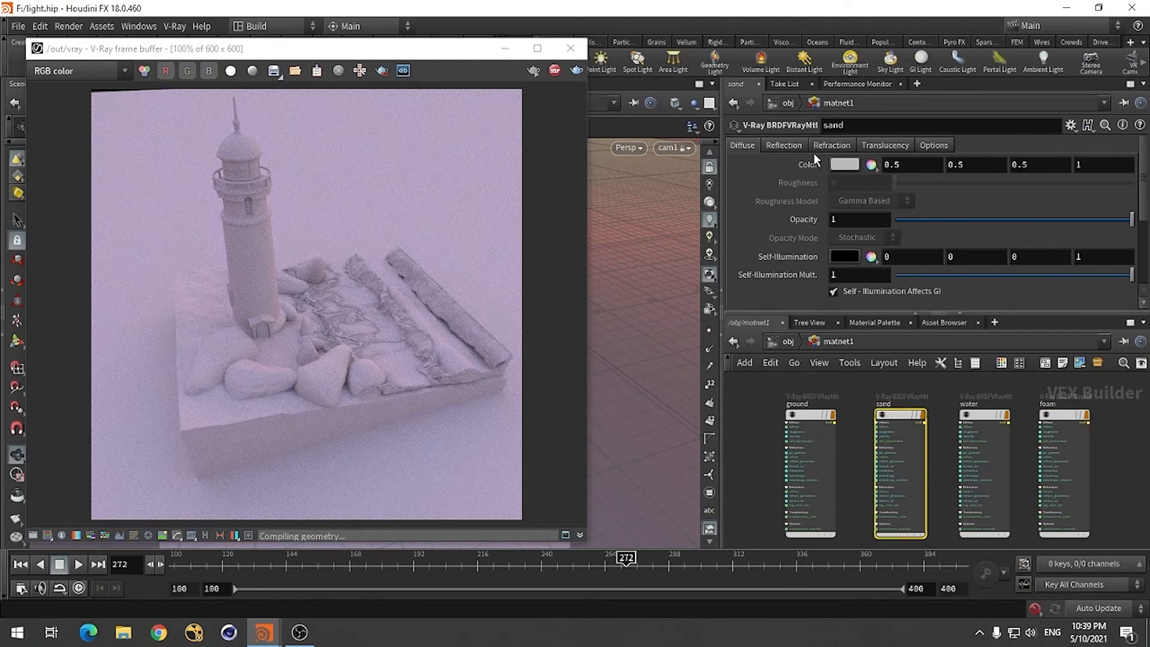
{"action": "left_click", "coordinate": [844, 164]}
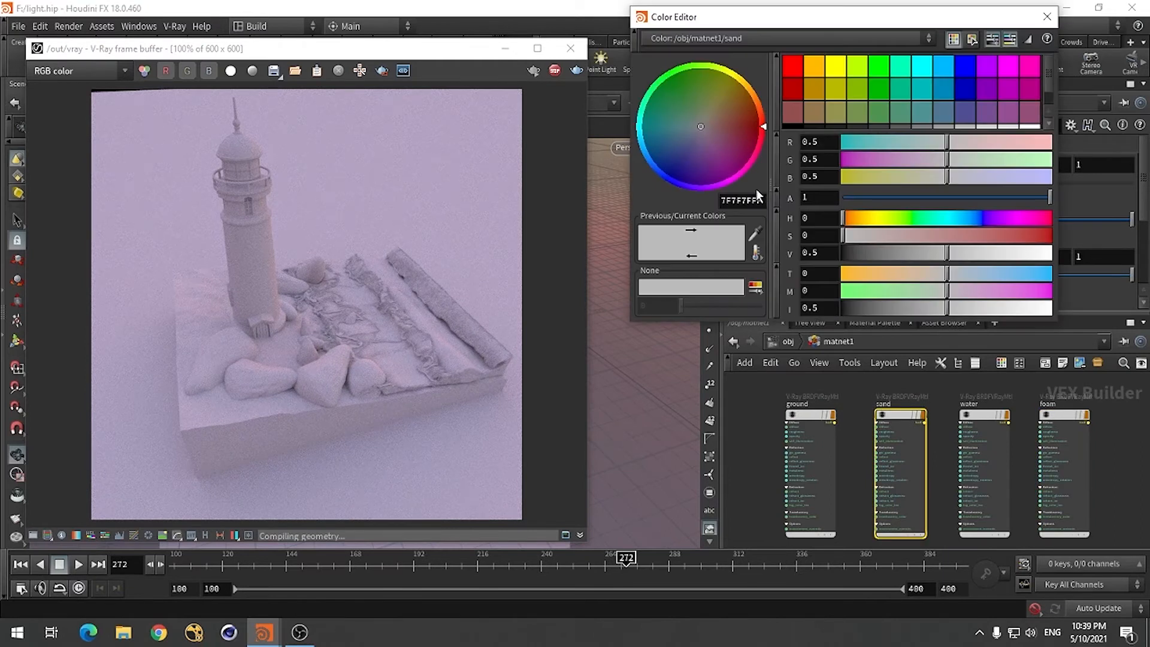
{"action": "left_click", "coordinate": [818, 70]}
{"action": "left_click", "coordinate": [987, 235]}
{"action": "mouse_move", "coordinate": [975, 253]}
{"action": "left_mouse_down"}
{"action": "mouse_move", "coordinate": [939, 255]}
{"action": "mouse_move", "coordinate": [962, 256]}
{"action": "left_mouse_up"}
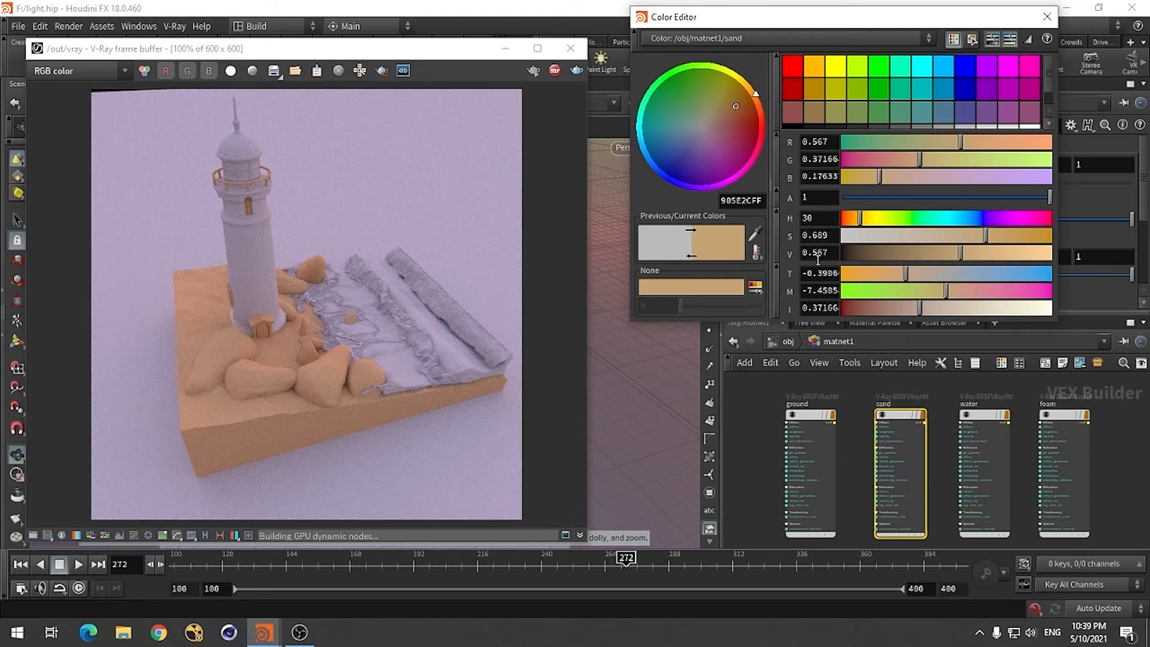
{"action": "left_click", "coordinate": [1048, 16]}
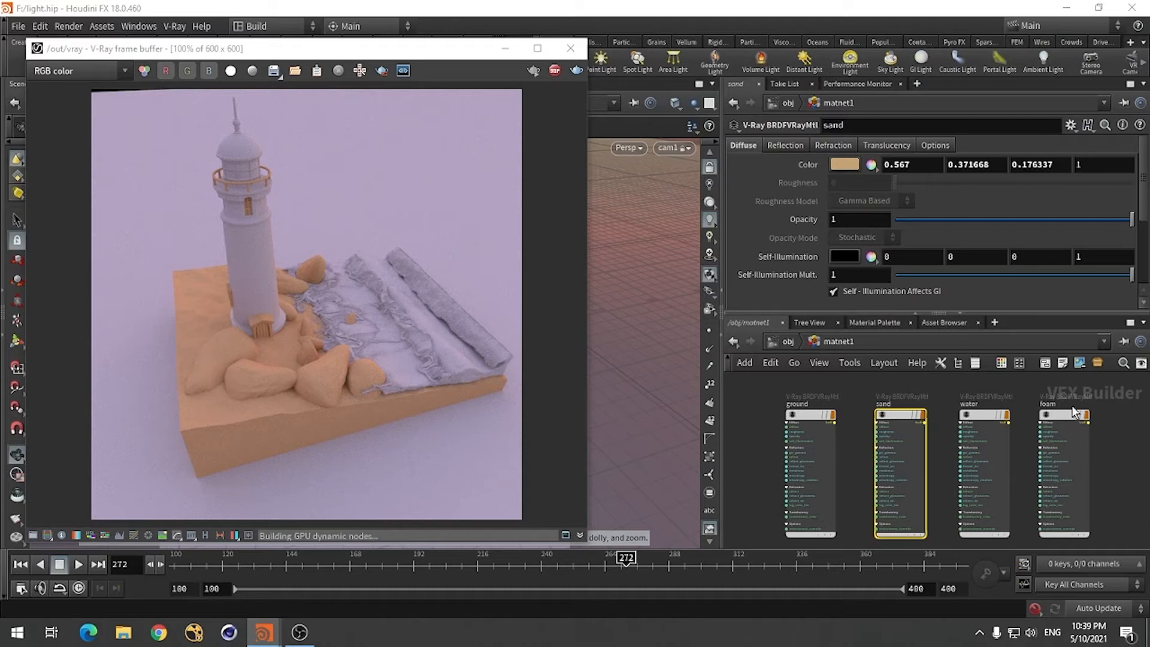
Apply the Water preset to the water material and check its reflection and refraction settings
{"action": "left_click", "coordinate": [980, 419]}
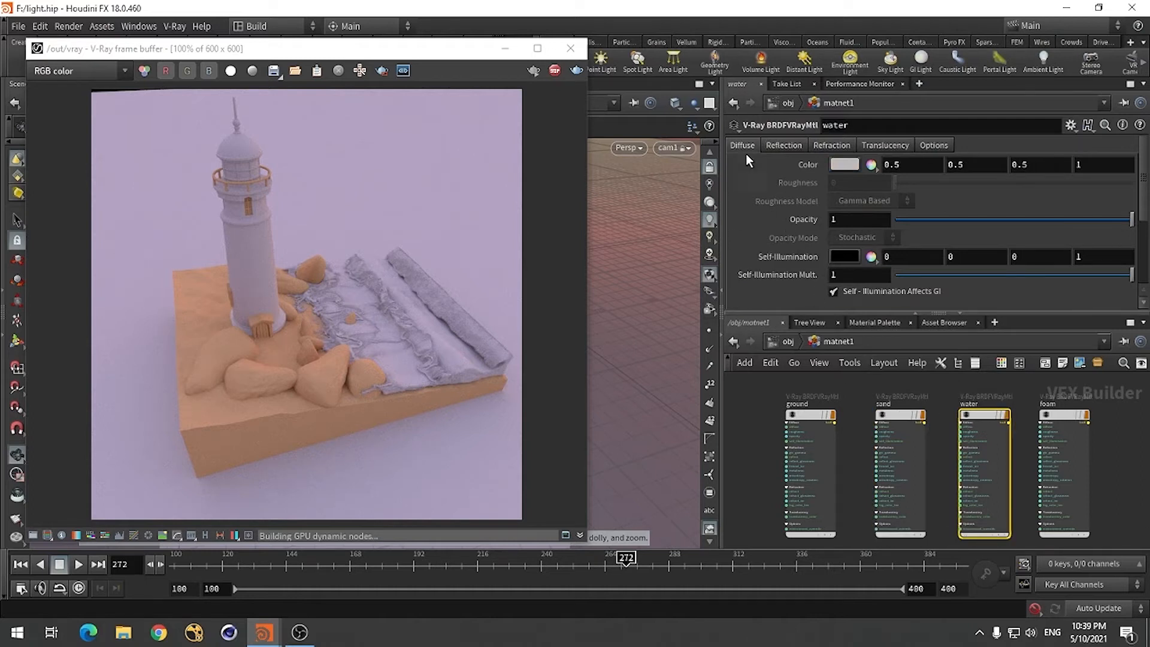
{"action": "left_click_drag", "start_coordinate": [913, 312], "coordinate": [913, 366]}
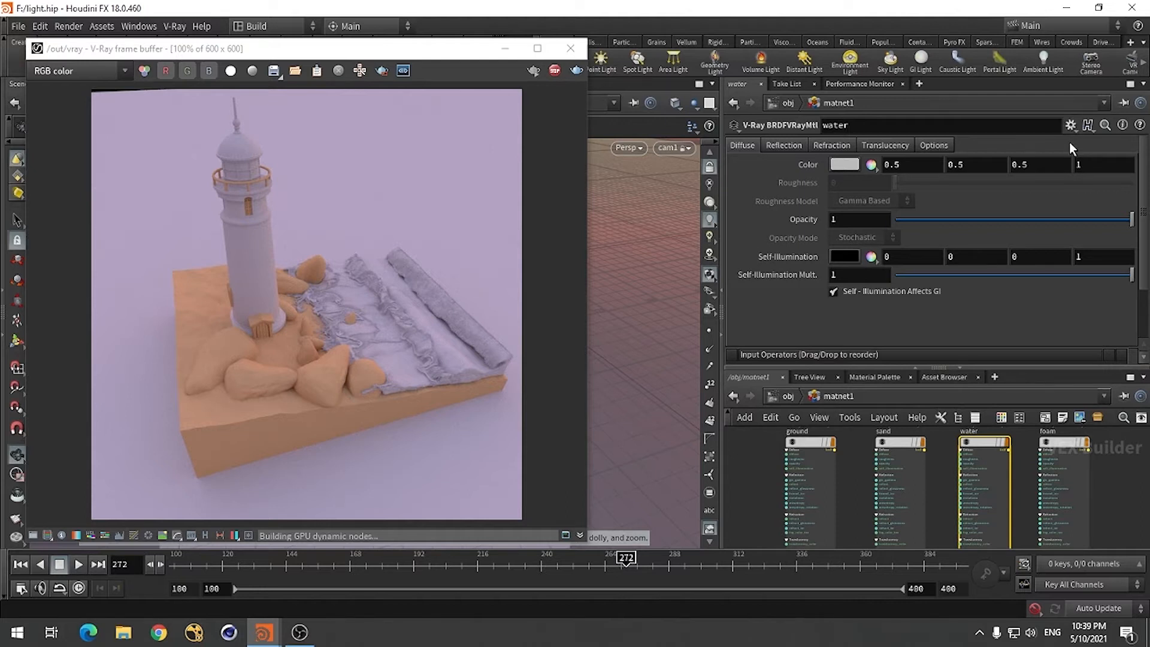
{"action": "left_click", "coordinate": [1071, 125]}
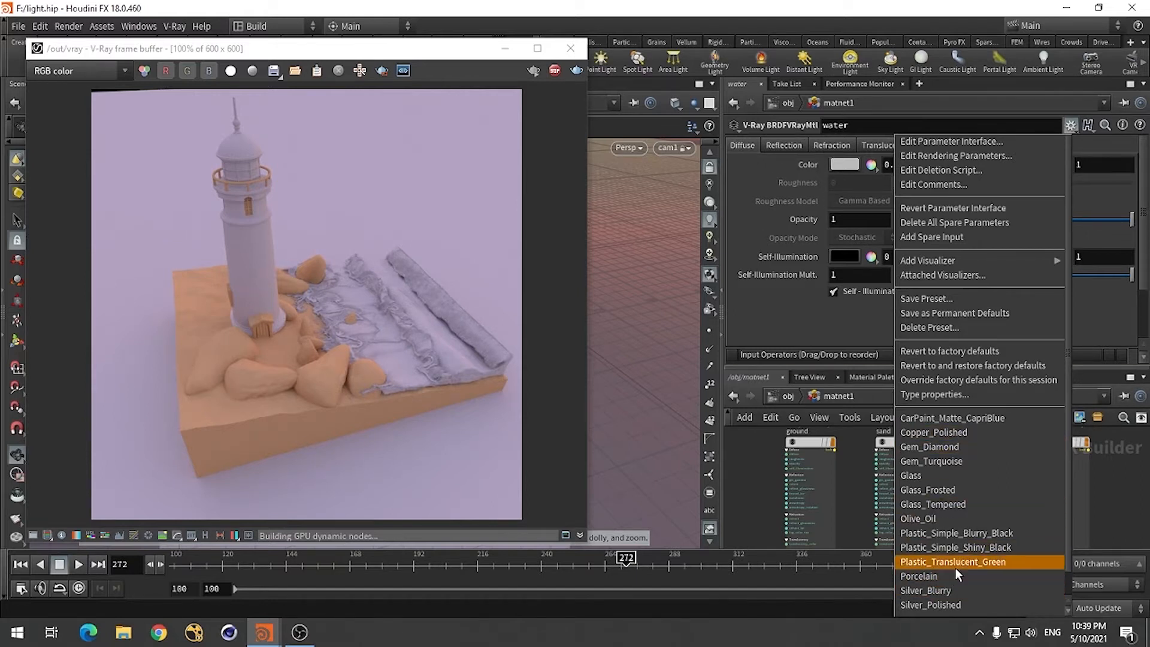
{"action": "scroll", "coordinate": [970, 566], "scroll_direction": "down", "scroll_amount": 1}
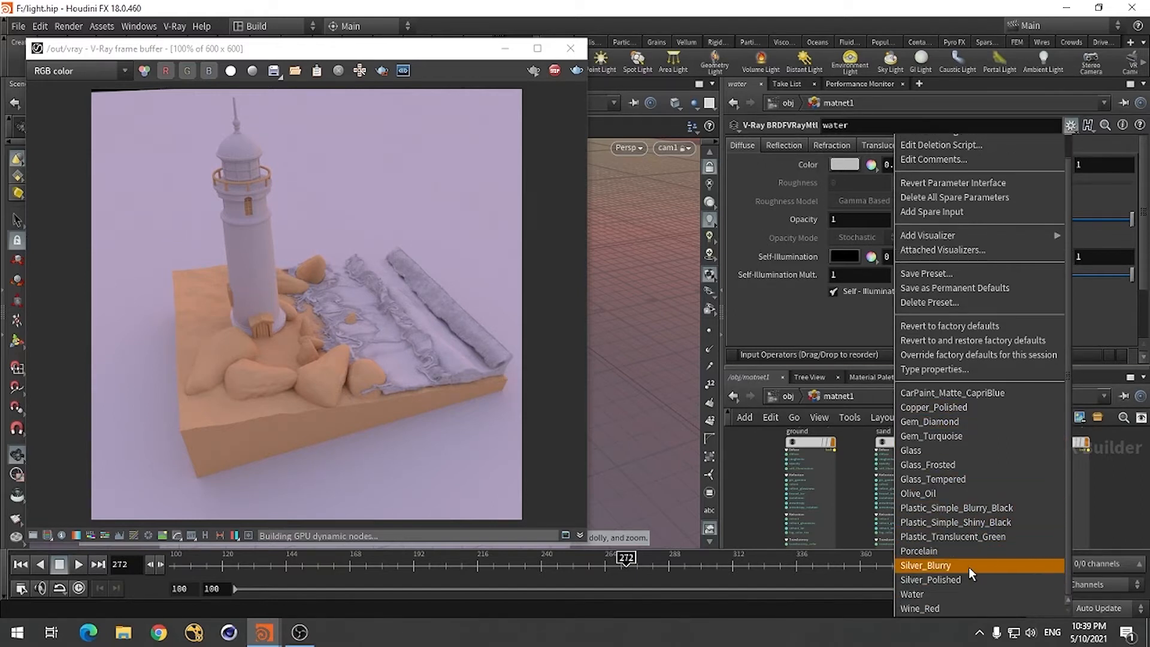
{"action": "left_click", "coordinate": [928, 595]}
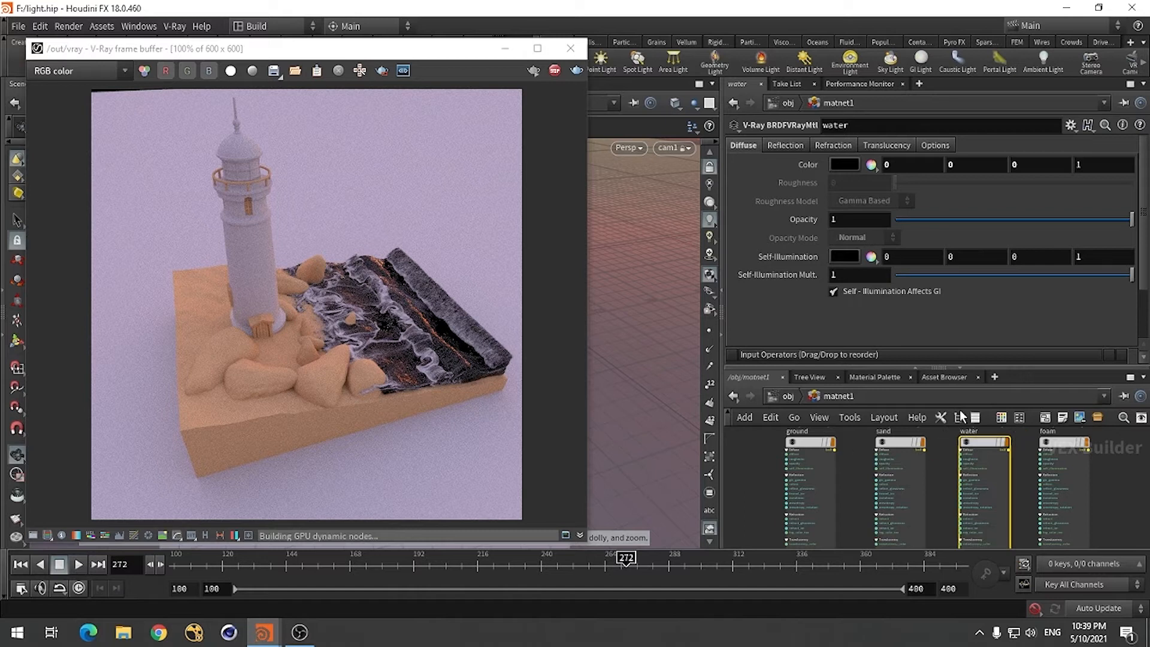
{"action": "left_click", "coordinate": [781, 145]}
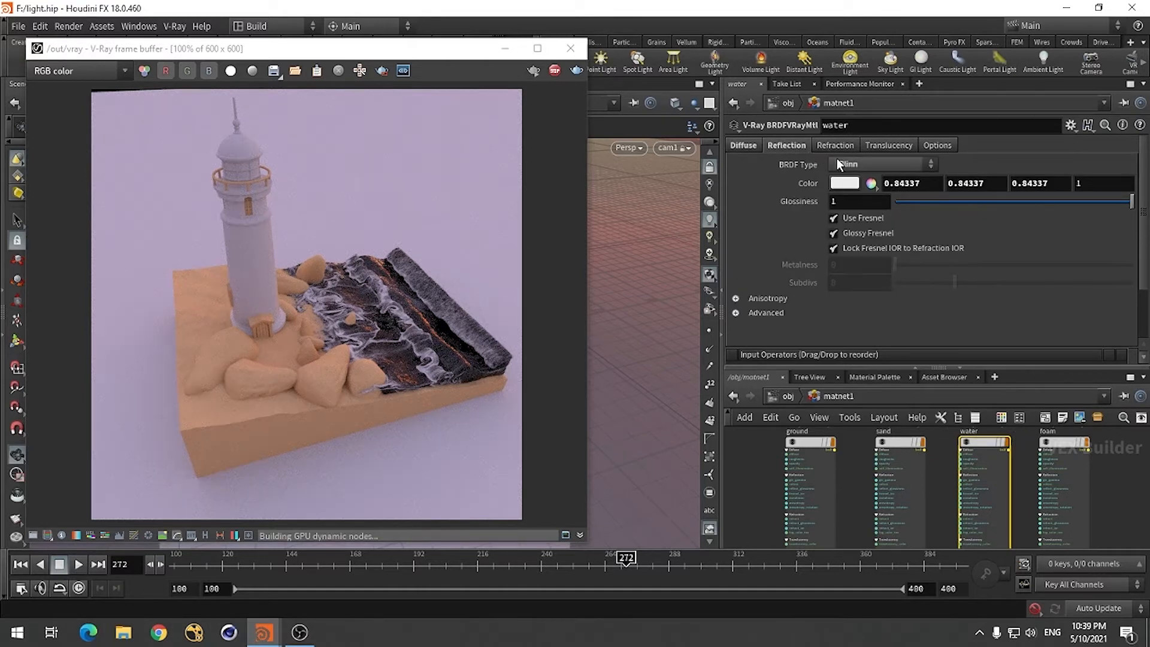
{"action": "left_click", "coordinate": [828, 146]}
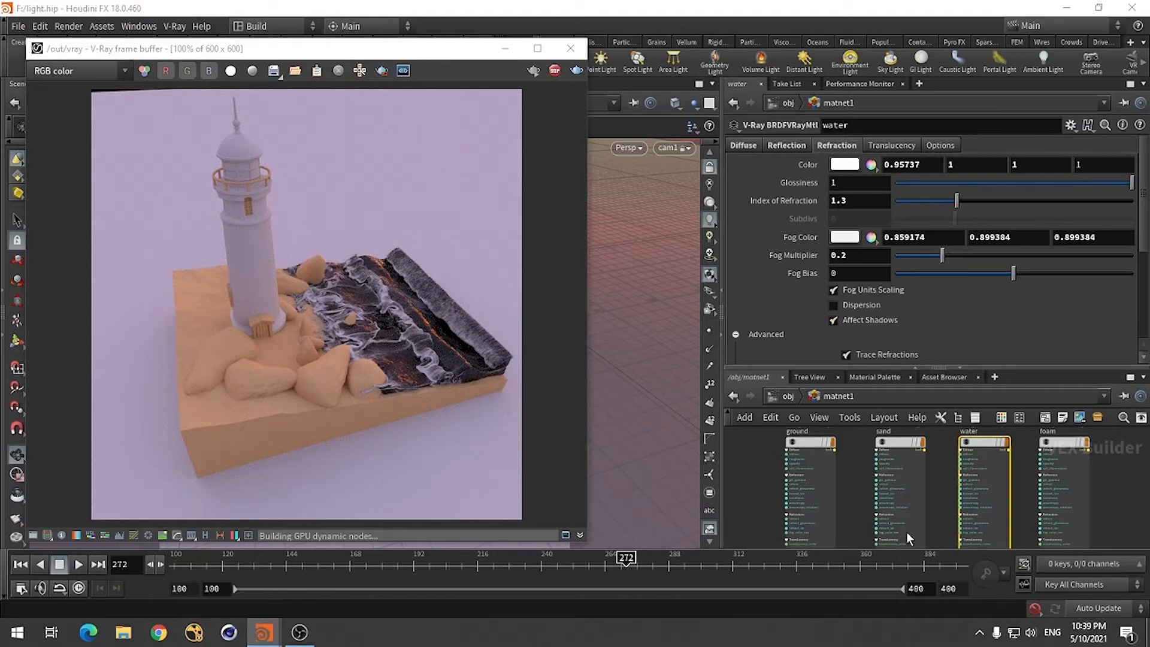
Set the foam material's diffuse color to near-white with value 0.979 and stop the interactive render
{"action": "left_click", "coordinate": [1067, 447]}
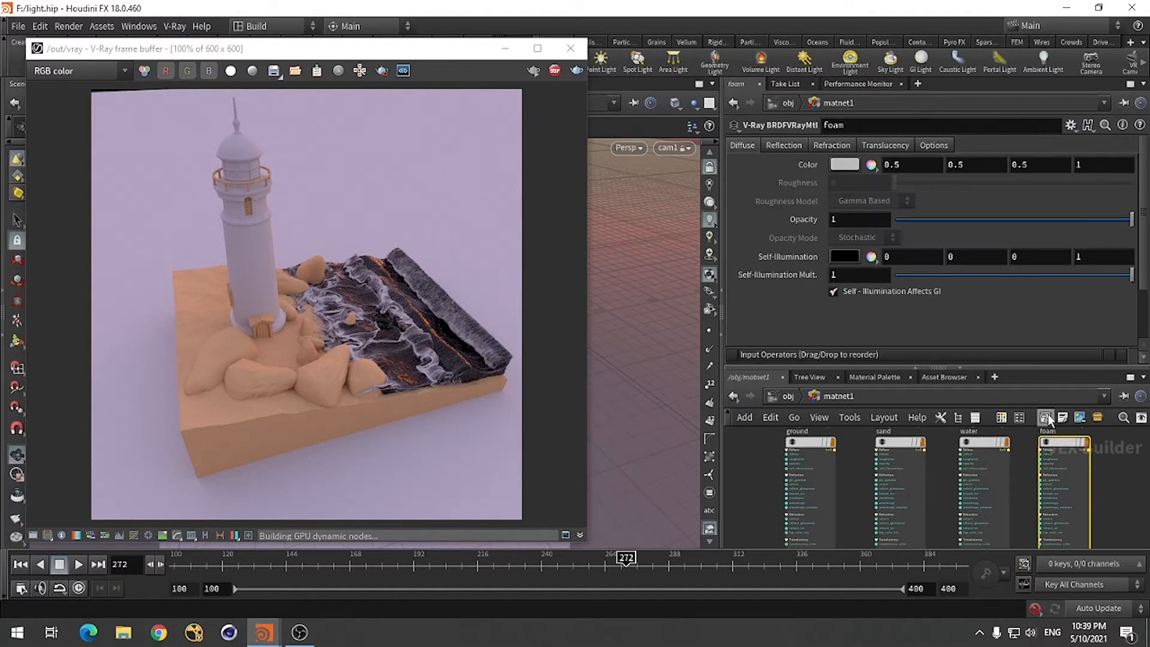
{"action": "left_click", "coordinate": [853, 167]}
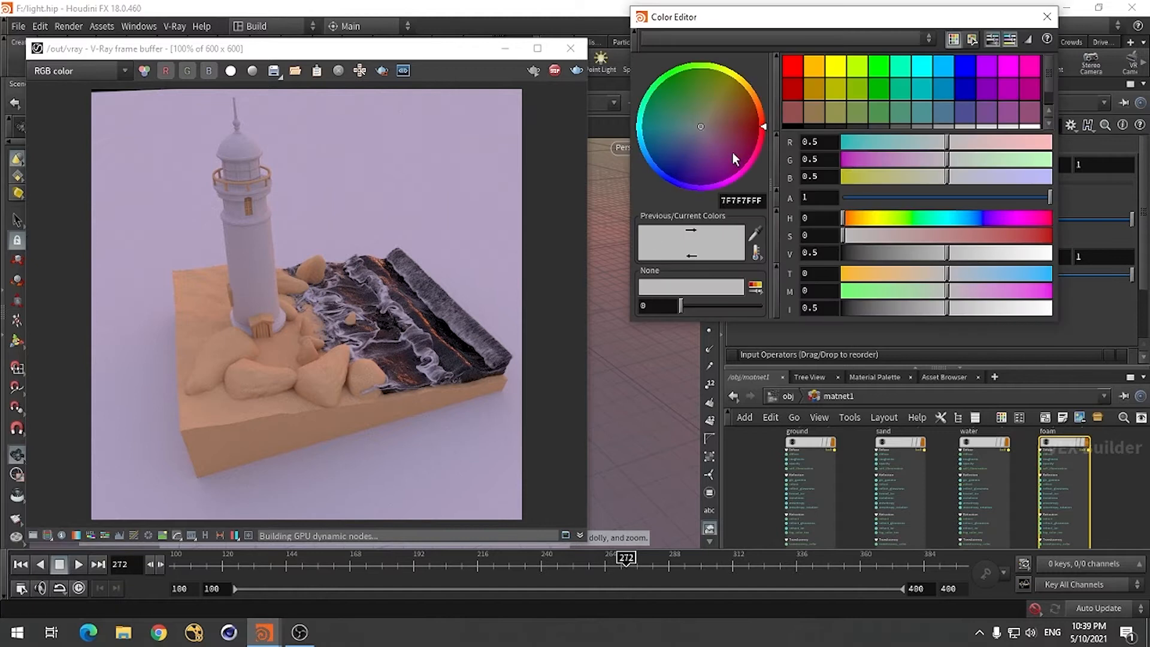
{"action": "left_click_drag", "start_coordinate": [1001, 257], "coordinate": [1050, 257]}
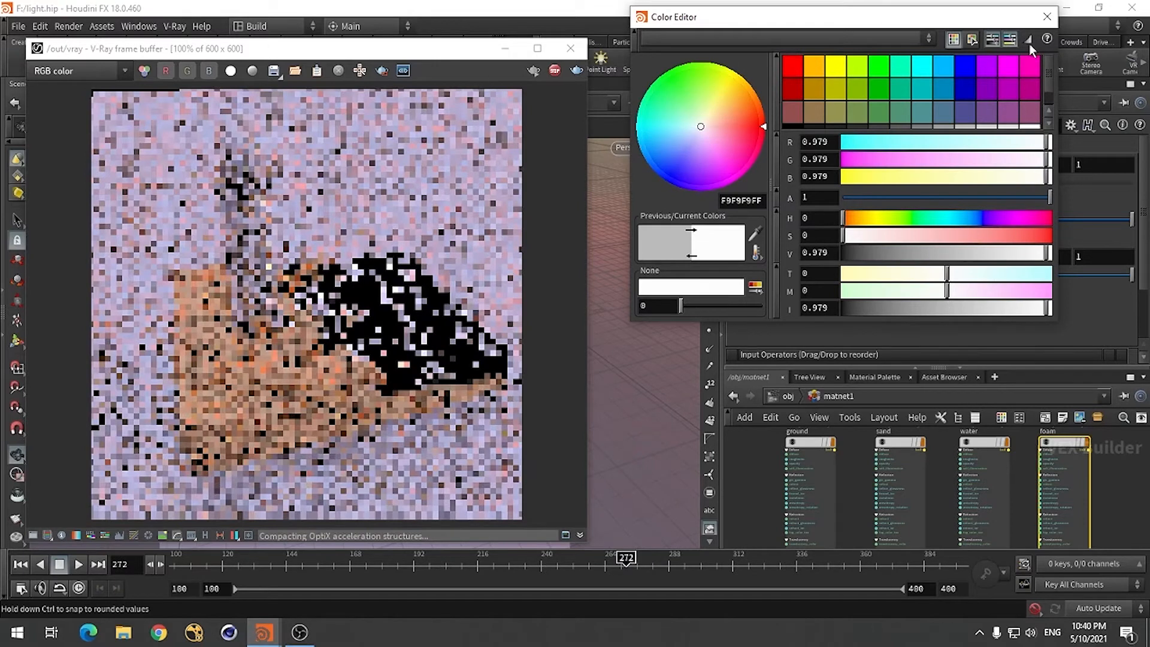
{"action": "left_click", "coordinate": [1047, 16]}
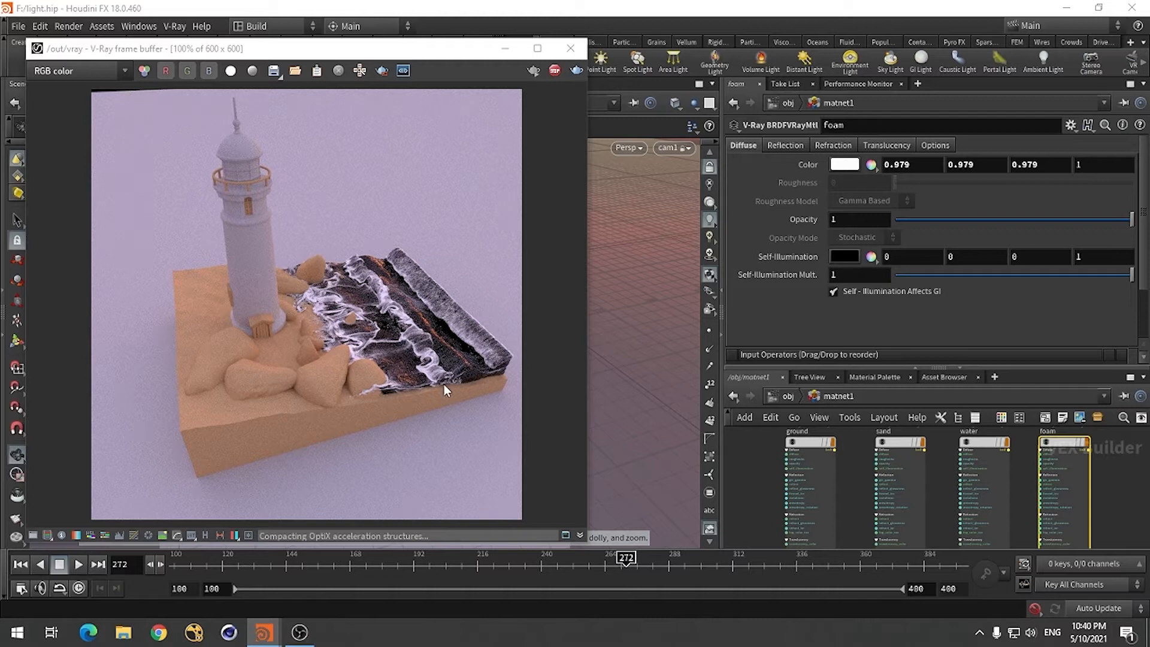
{"action": "left_click", "coordinate": [555, 72]}
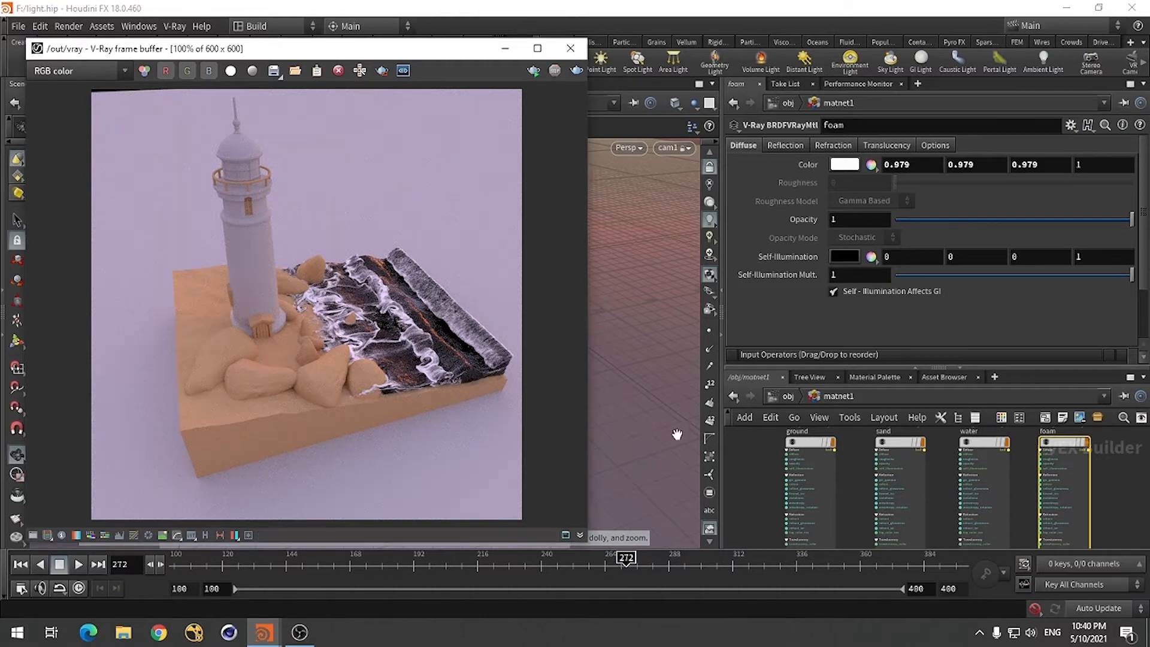
Set the water material's refraction color to pure white by reducing its saturation to 0
{"action": "left_click_drag", "start_coordinate": [938, 368], "coordinate": [939, 311]}
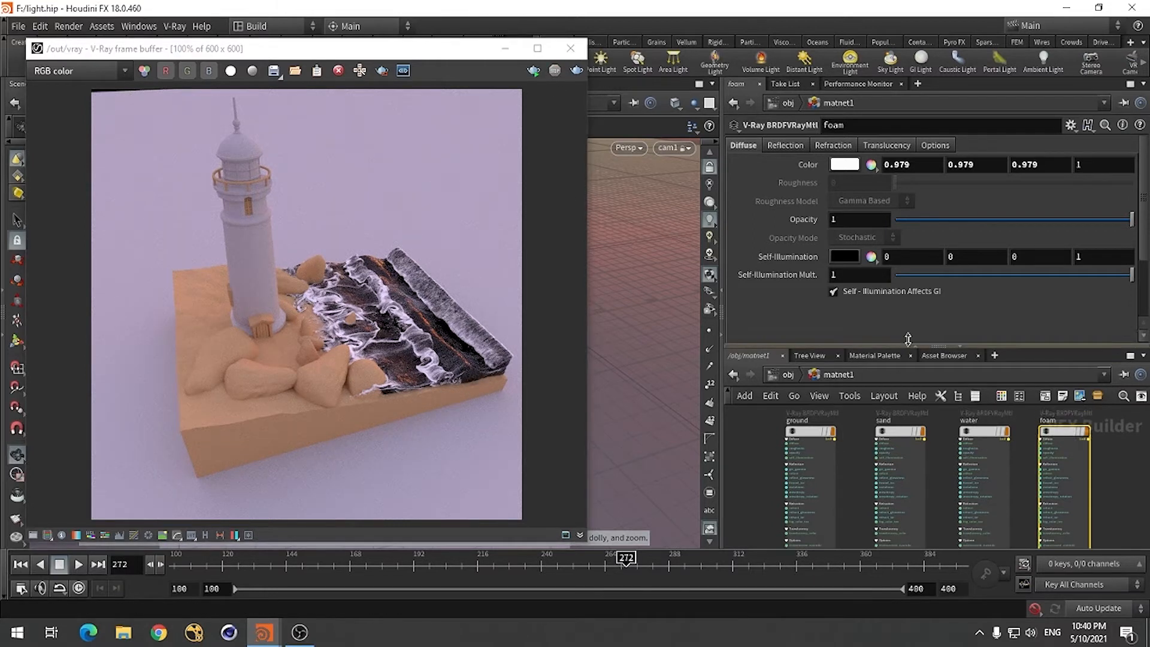
{"action": "left_click", "coordinate": [978, 414]}
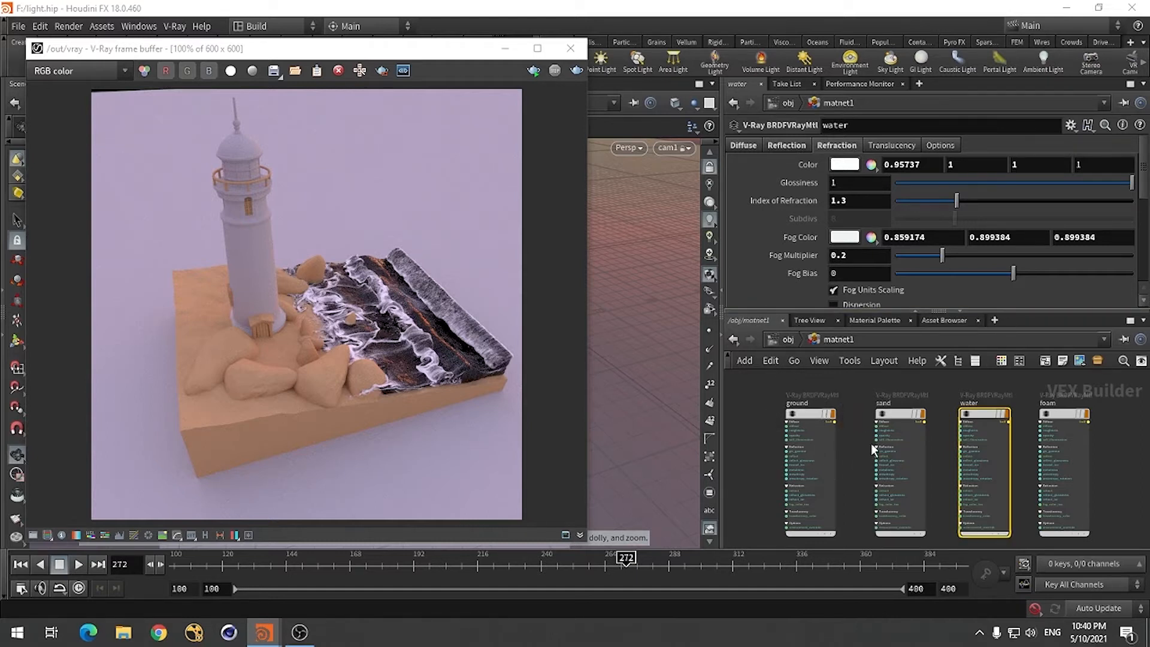
{"action": "left_click_drag", "start_coordinate": [914, 312], "coordinate": [863, 358]}
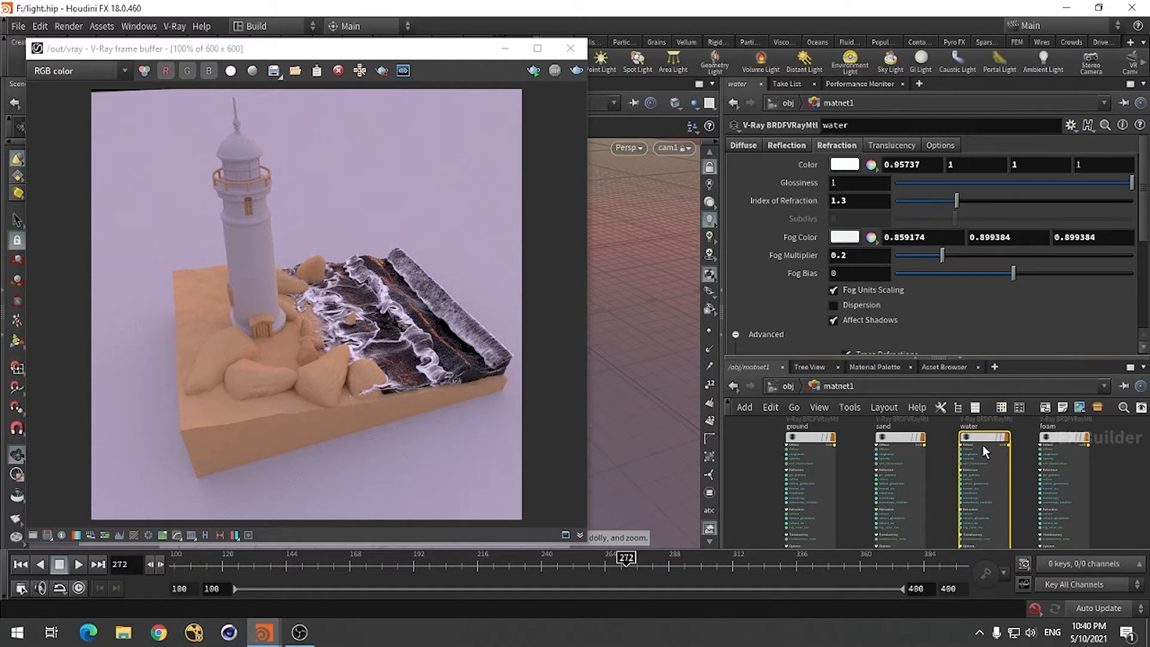
{"action": "left_click", "coordinate": [850, 168]}
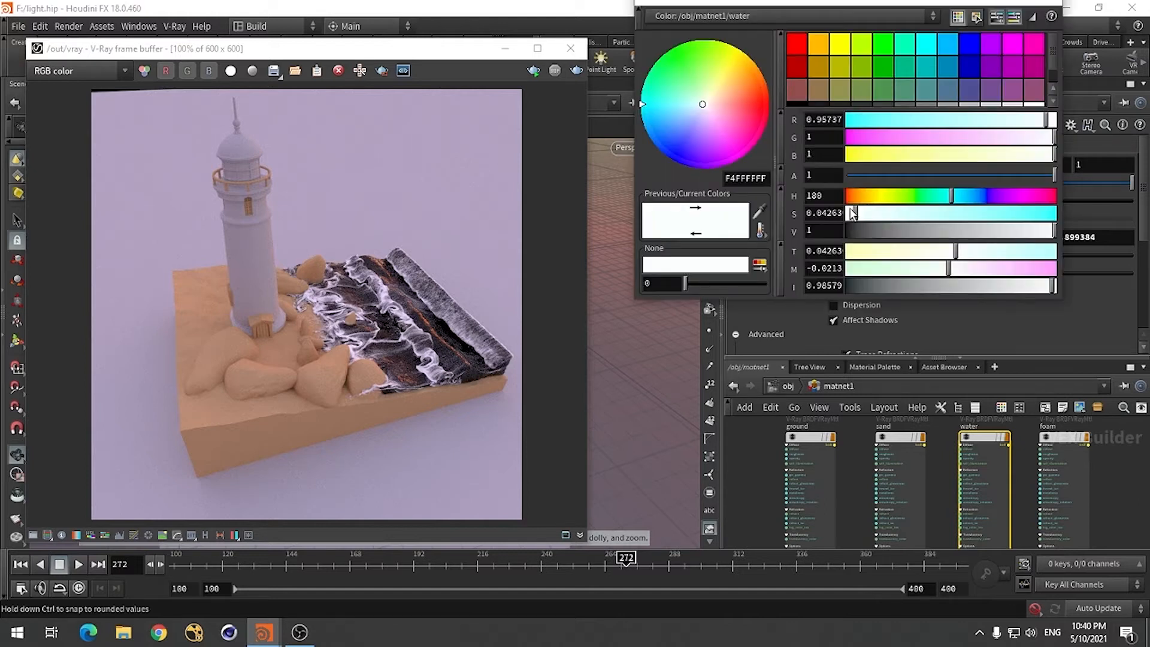
{"action": "left_click_drag", "start_coordinate": [853, 214], "coordinate": [838, 219]}
{"action": "left_click", "coordinate": [1051, 6]}
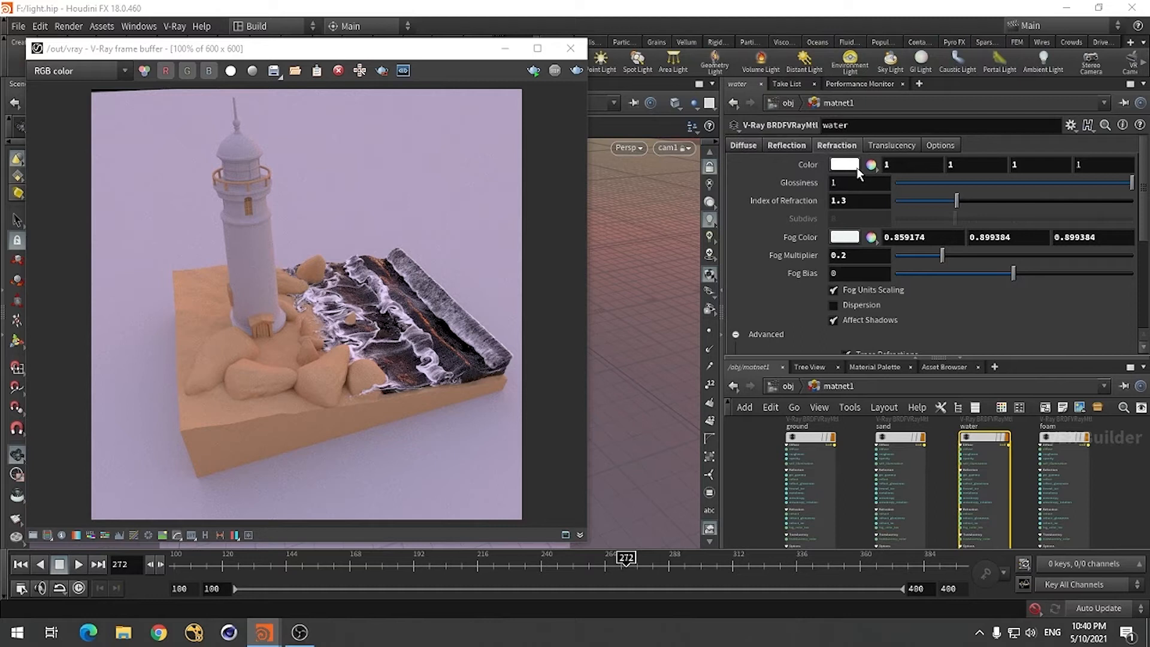
Set the water material's fog color to a pale green tint with hue 150, saturation 0.1 and value 1
{"action": "left_click", "coordinate": [846, 239]}
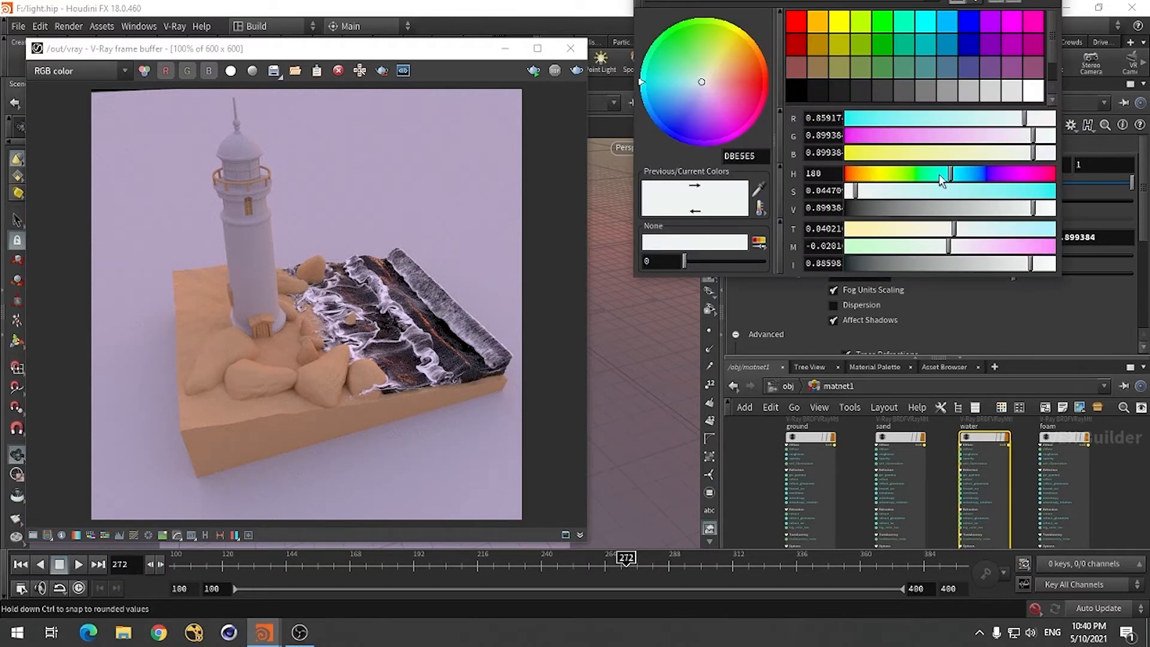
{"action": "left_click", "coordinate": [908, 24]}
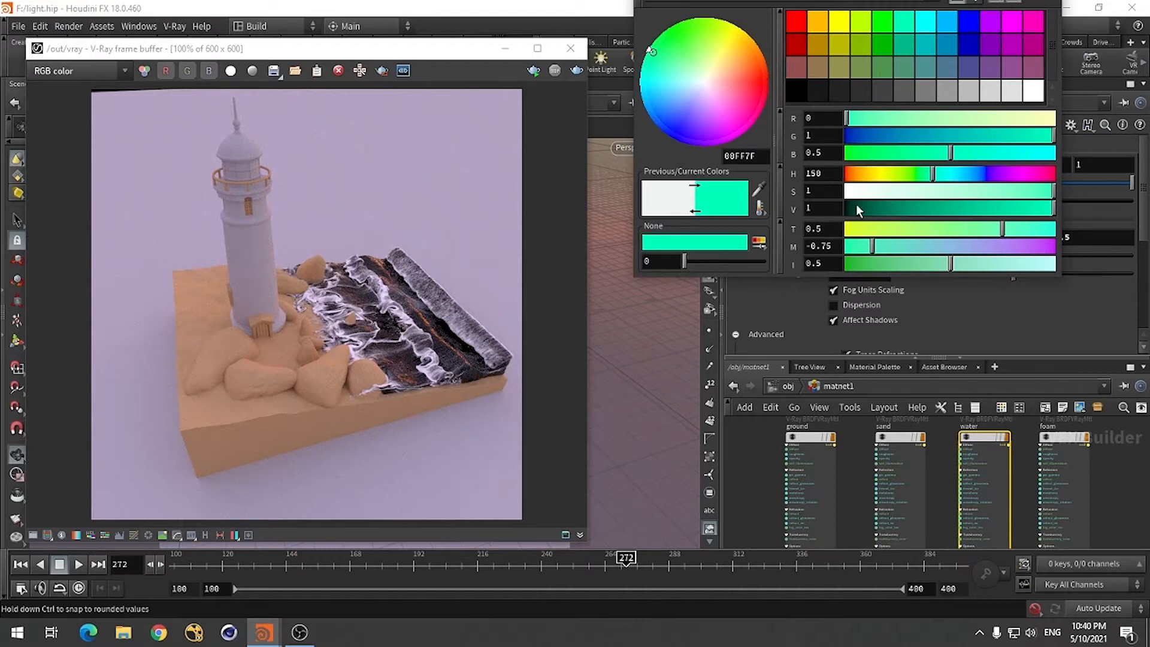
{"action": "left_click", "coordinate": [812, 191]}
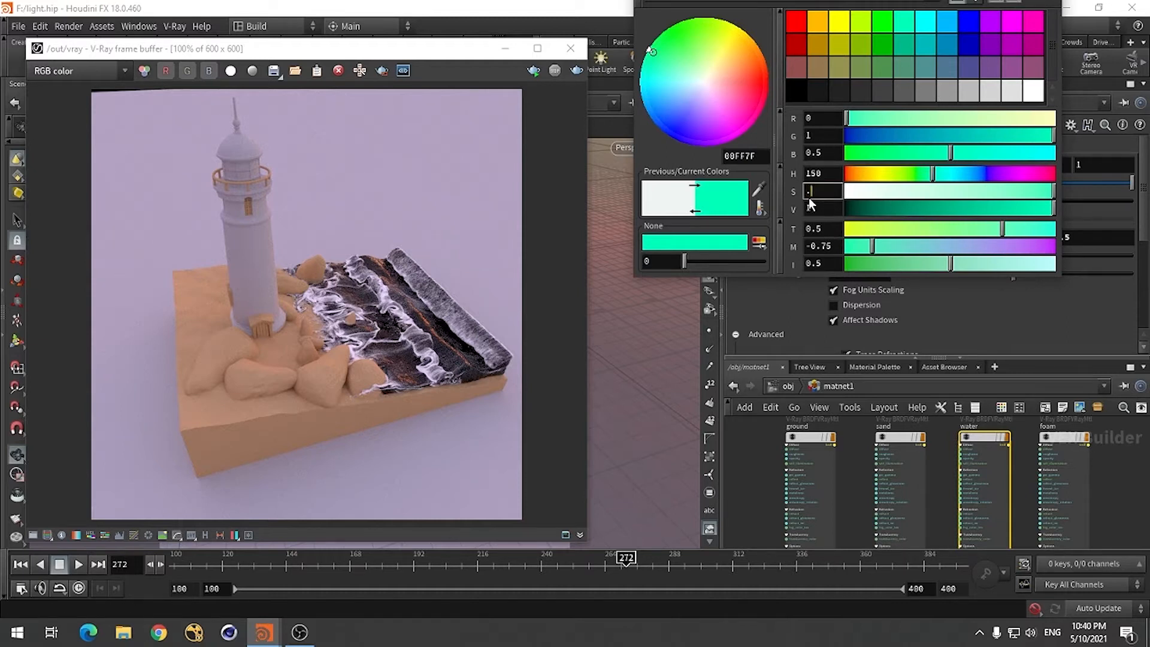
{"action": "type", "text": ".1"}
{"action": "key", "text": "Return"}
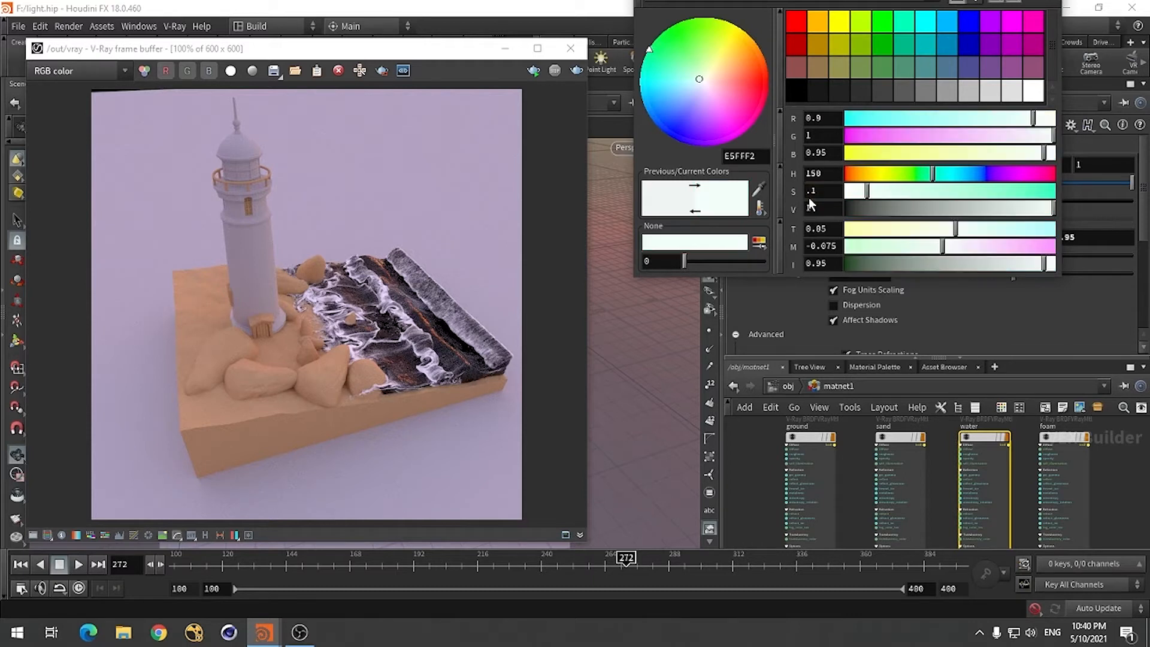
{"action": "left_click_drag", "start_coordinate": [635, 278], "coordinate": [624, 296]}
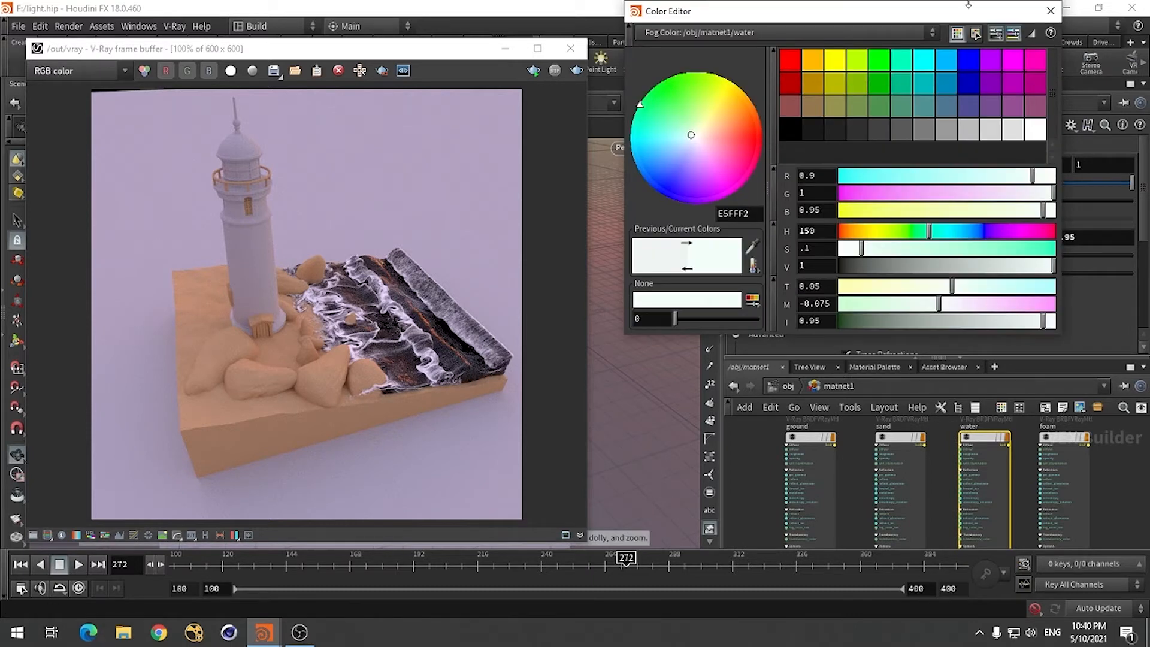
{"action": "left_click", "coordinate": [1050, 11]}
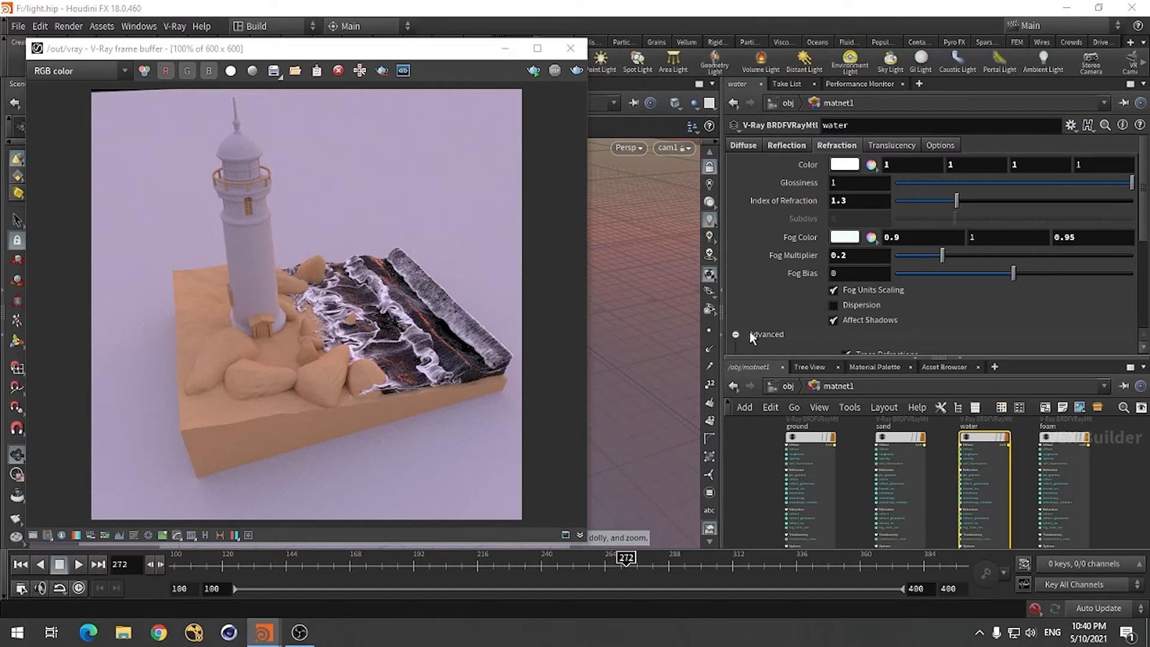
{"action": "left_click", "coordinate": [846, 238]}
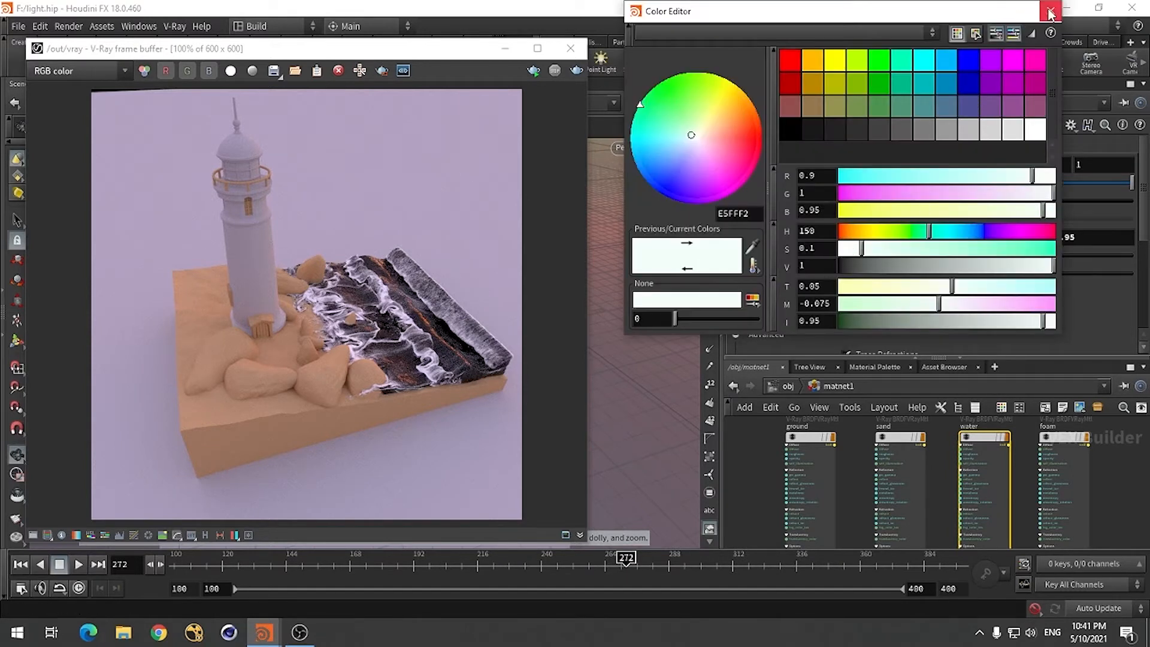
{"action": "left_click", "coordinate": [1050, 11]}
Set the water's fog multiplier to 0.1 and run a test render of the scene
{"action": "left_click", "coordinate": [848, 255]}
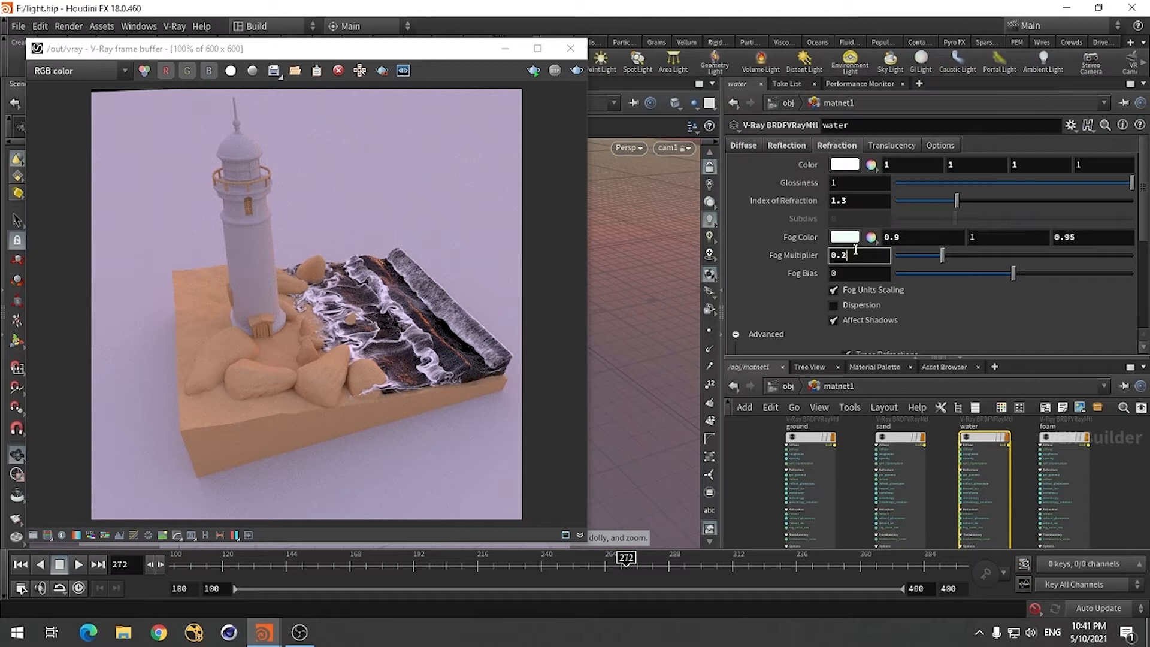
{"action": "key", "text": "BackSpace"}
{"action": "type", "text": "1"}
{"action": "key", "text": "Return"}
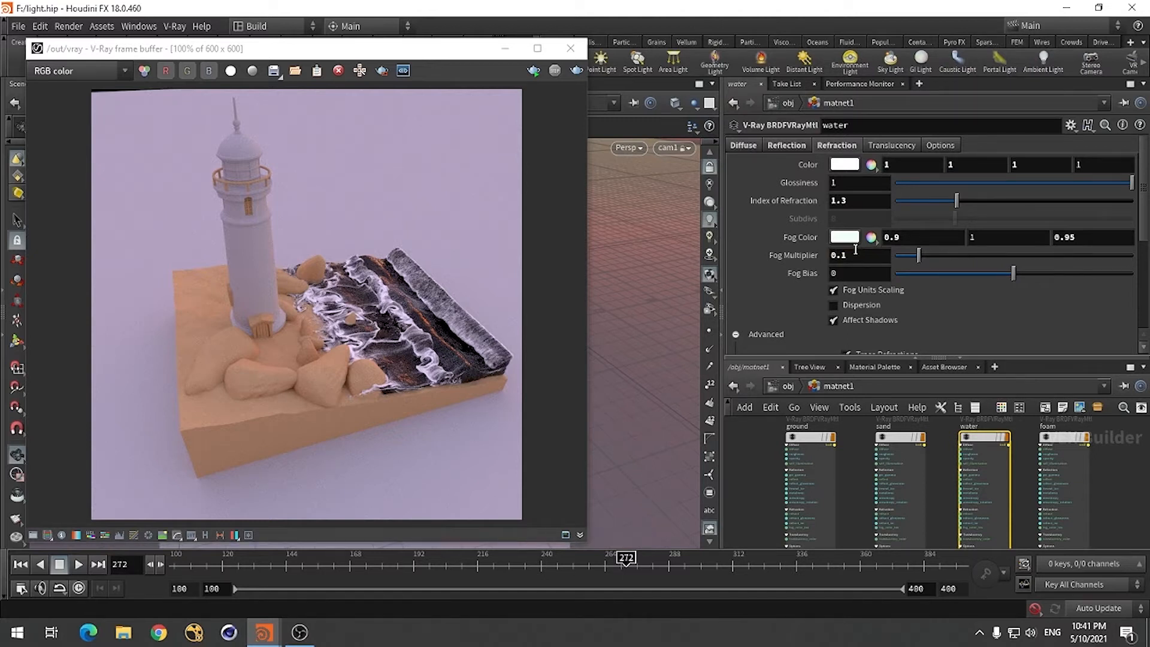
{"action": "left_click", "coordinate": [576, 71]}
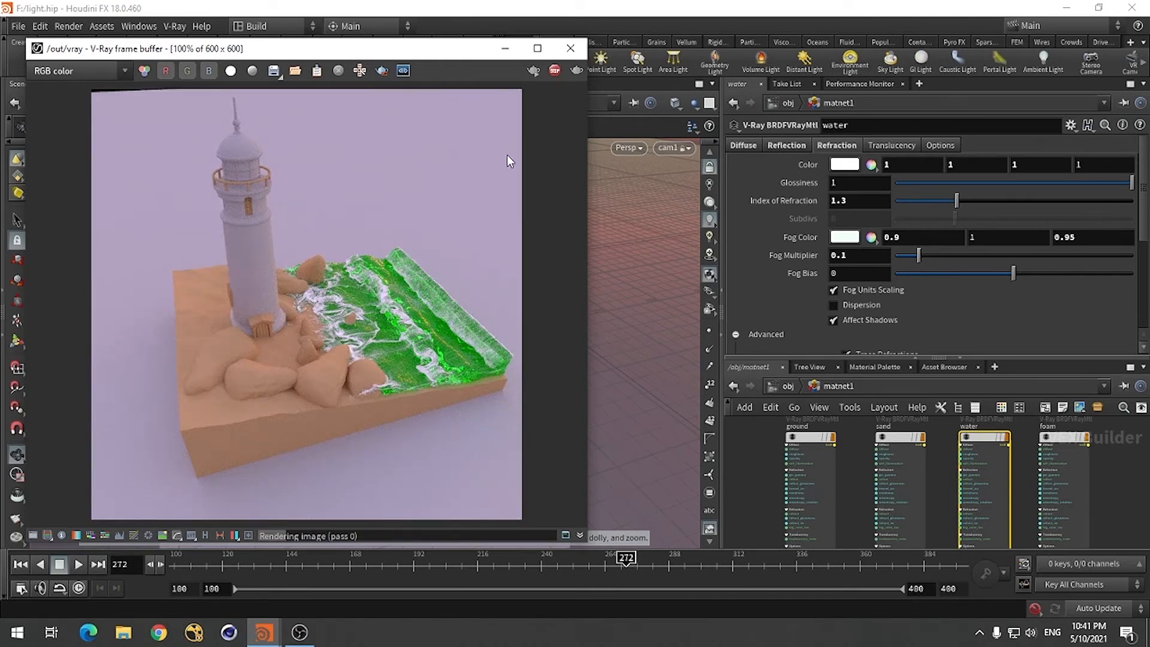
{"action": "left_click", "coordinate": [552, 78]}
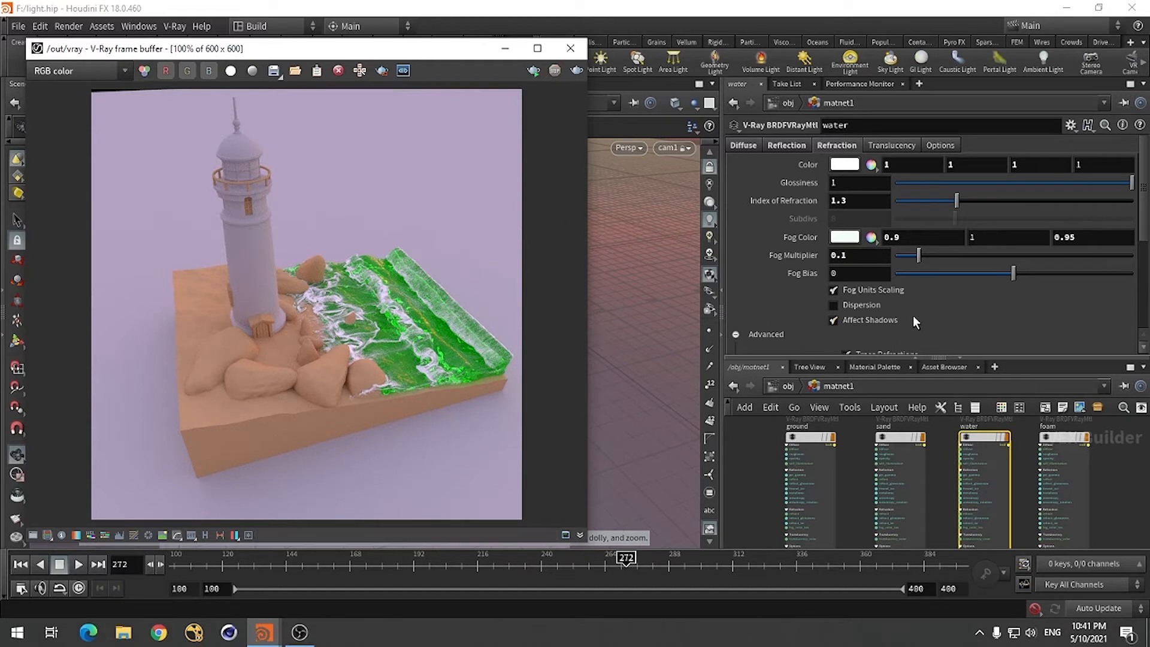
Reduce the water's fog multiplier to 0.05 and run another test render
{"action": "left_click", "coordinate": [853, 257]}
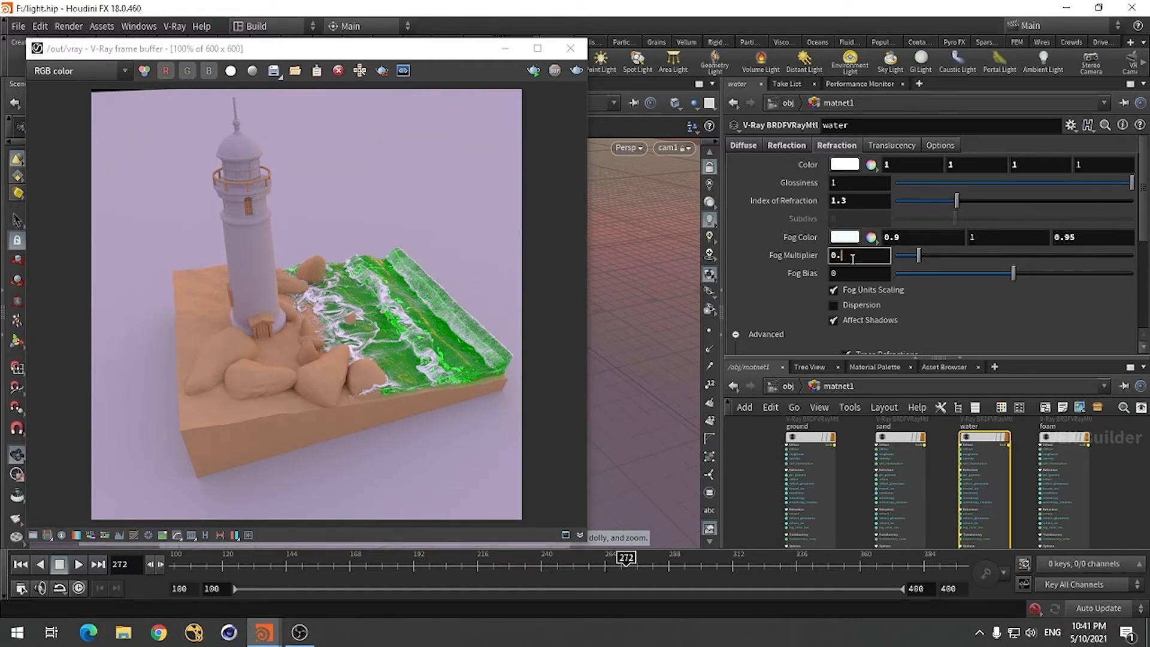
{"action": "key", "text": "Return"}
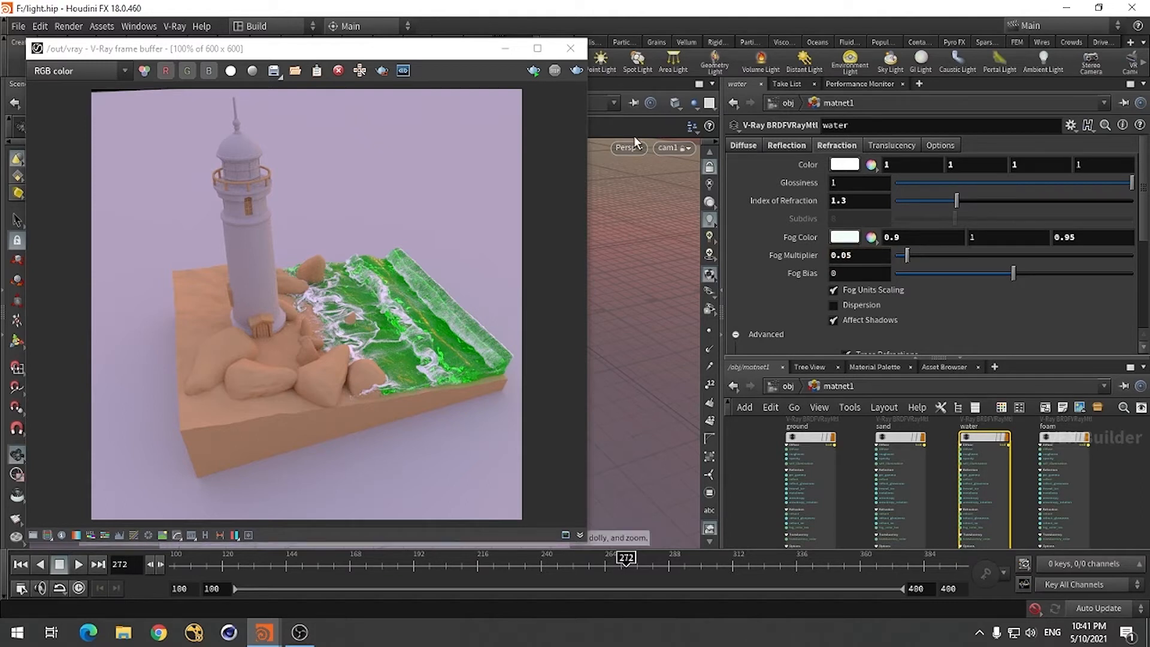
{"action": "left_click", "coordinate": [577, 71]}
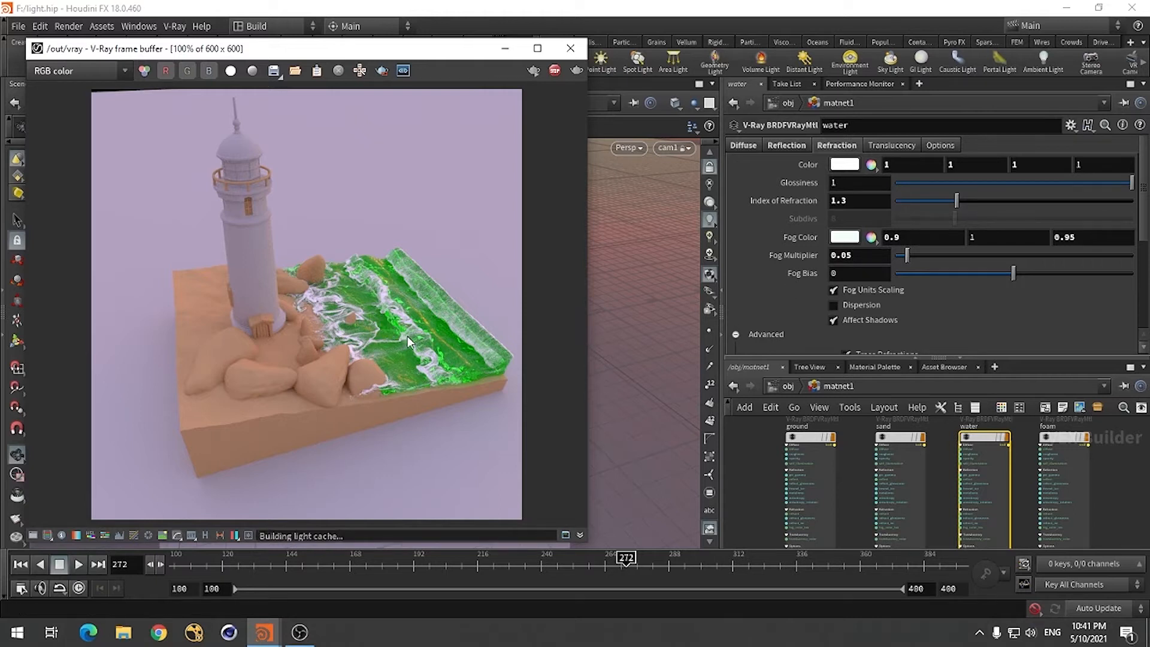
{"action": "left_click", "coordinate": [552, 71]}
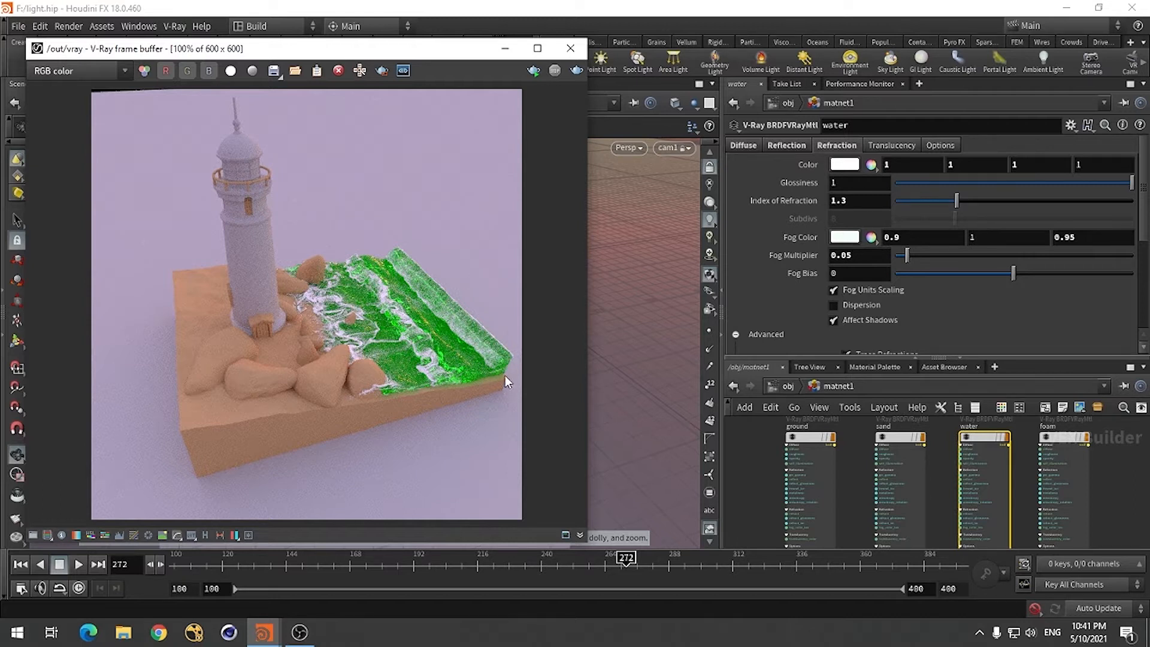
Lower the water's fog color saturation to 0.05 and try the bright cyan and turquoise swatches
{"action": "left_click", "coordinate": [870, 238]}
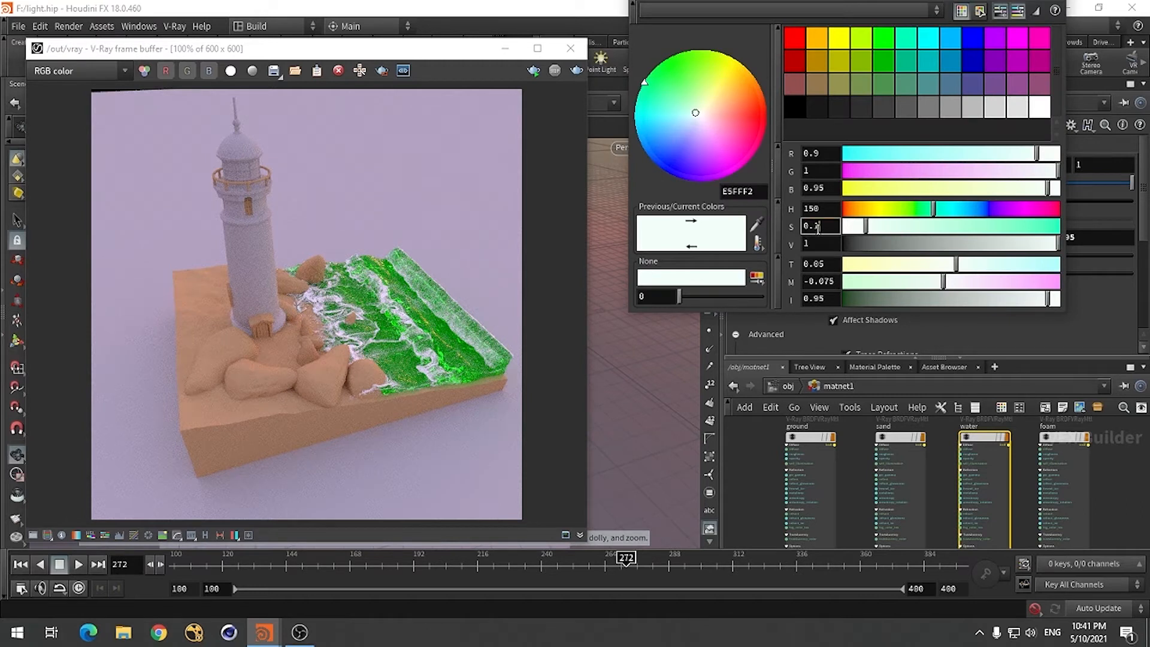
{"action": "key", "text": "Return"}
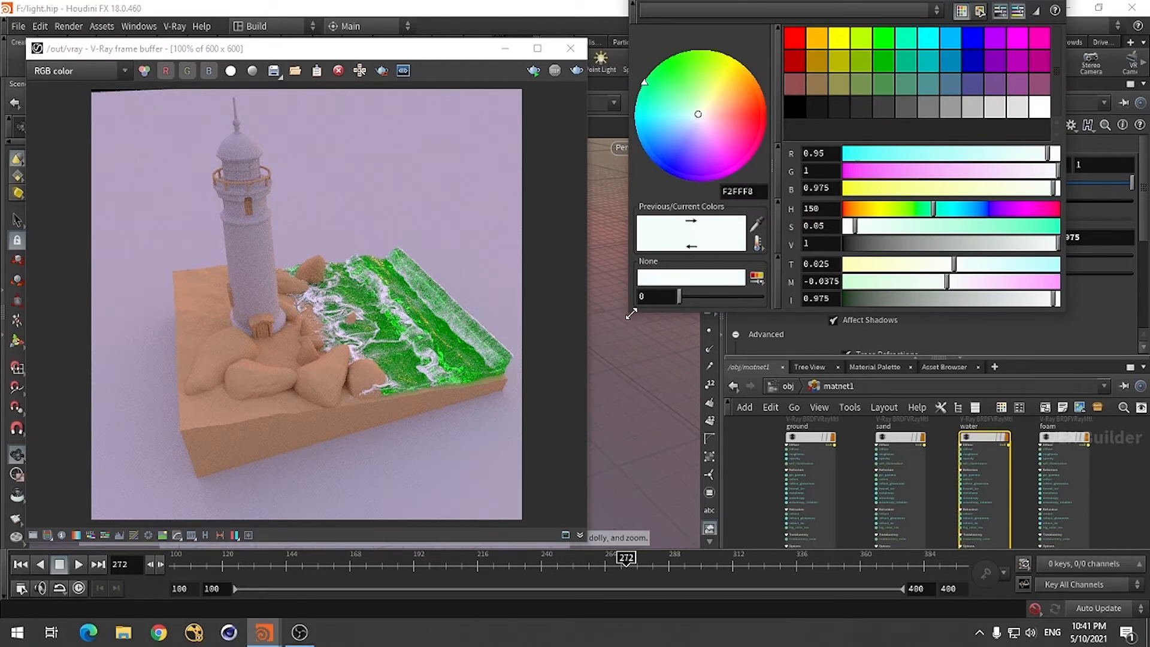
{"action": "left_click_drag", "start_coordinate": [632, 313], "coordinate": [626, 345]}
{"action": "left_click", "coordinate": [924, 55]}
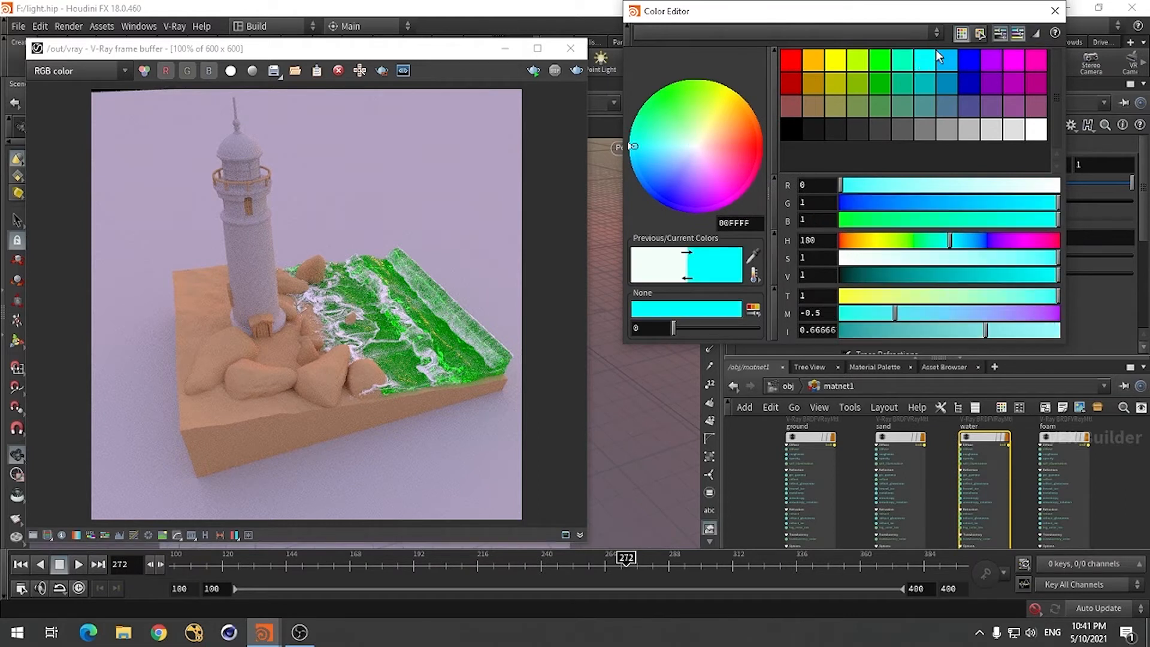
{"action": "left_click", "coordinate": [911, 62]}
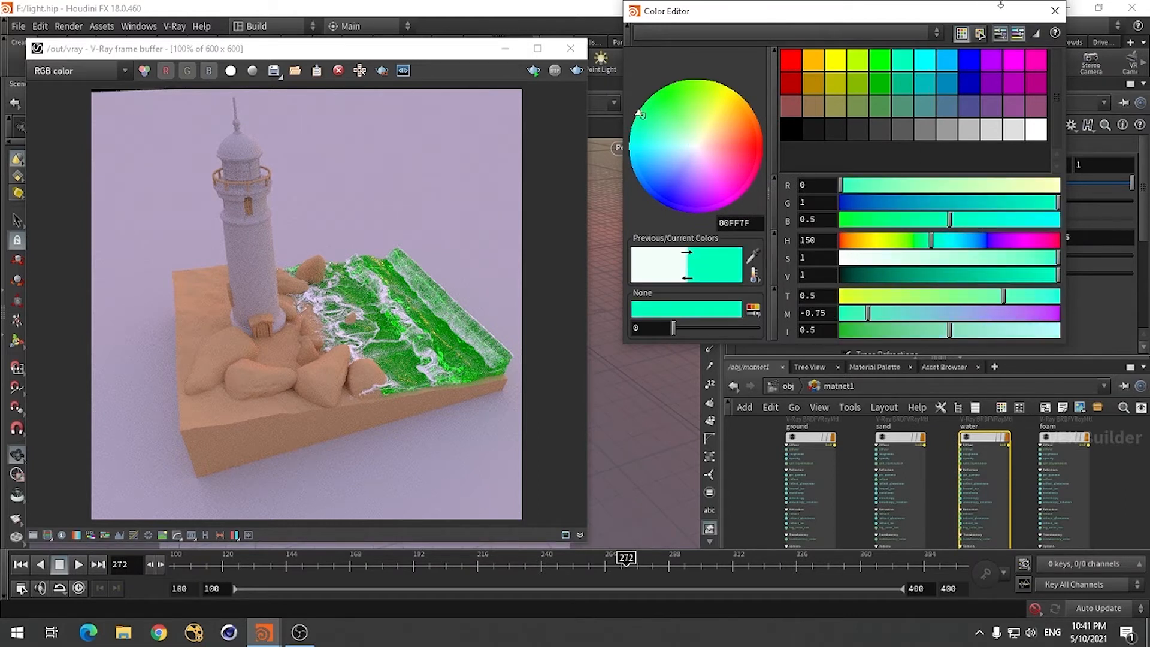
{"action": "left_click", "coordinate": [1055, 11]}
Set the saturation of the turquoise fog color to 0.05 and run a test render
{"action": "left_click", "coordinate": [854, 239]}
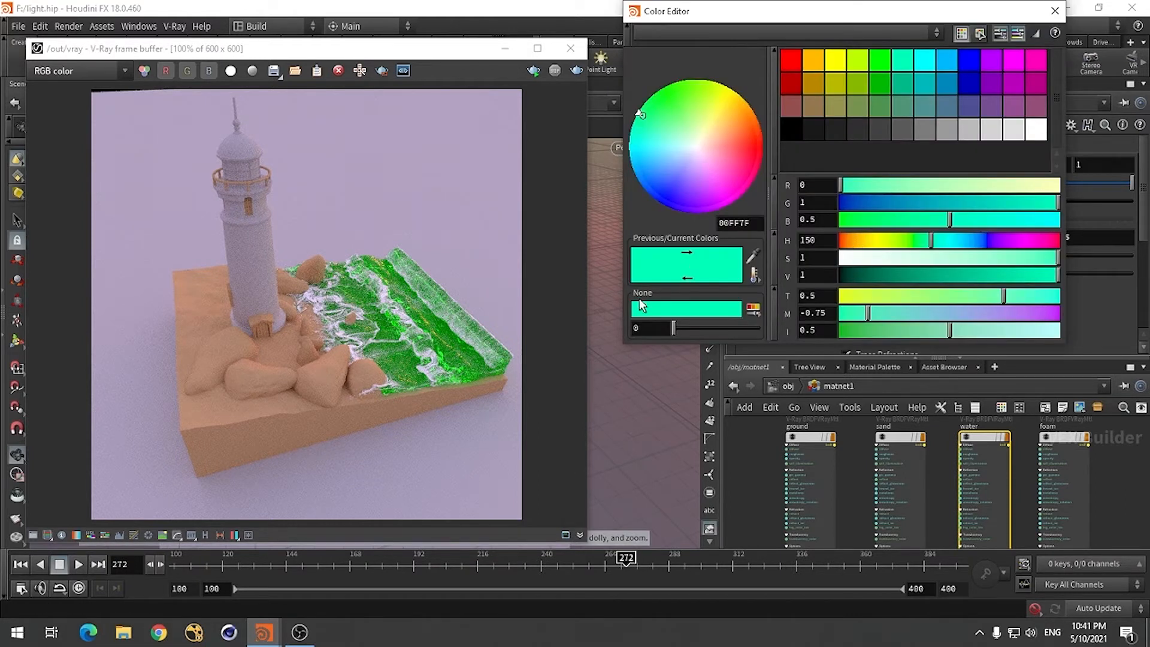
{"action": "left_click", "coordinate": [810, 257]}
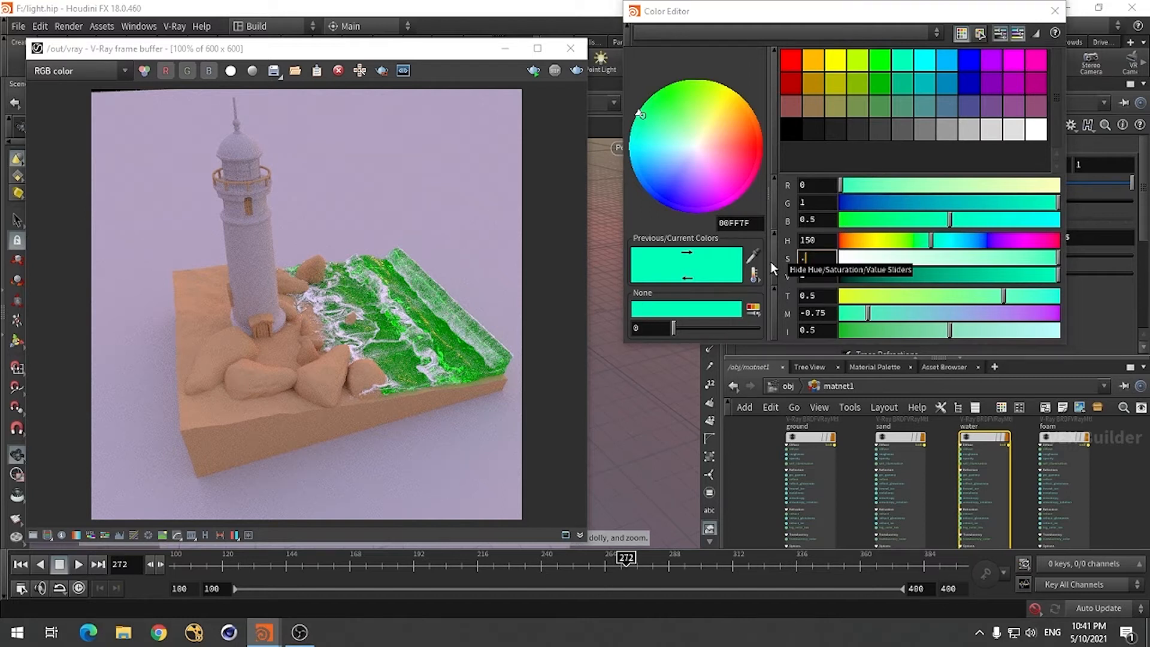
{"action": "key", "text": "Return"}
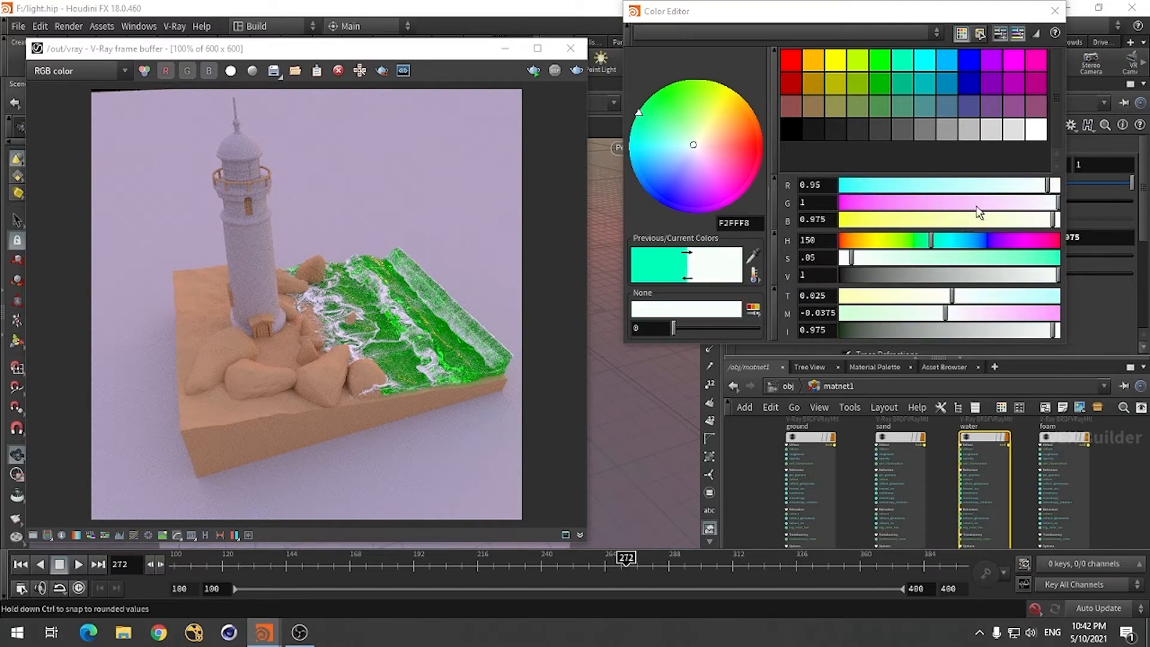
{"action": "left_click", "coordinate": [1055, 10]}
{"action": "left_click", "coordinate": [576, 70]}
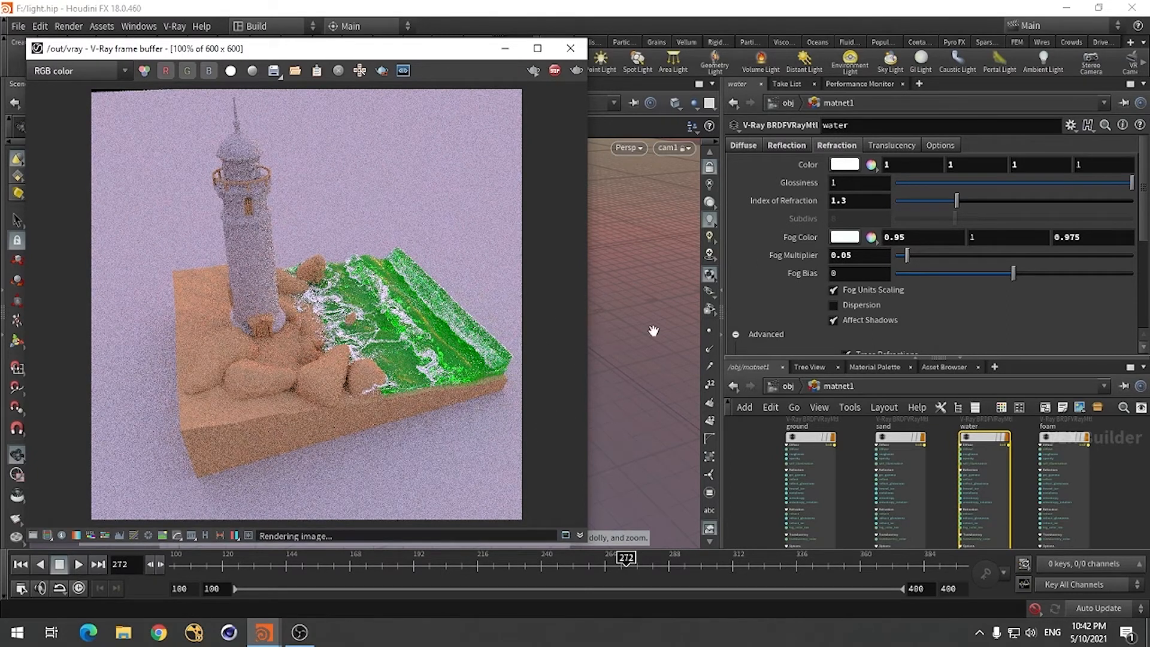
Set the water's fog color to a pale cyan with hue 180, saturation 0.1 and value 1
{"action": "left_click", "coordinate": [851, 239]}
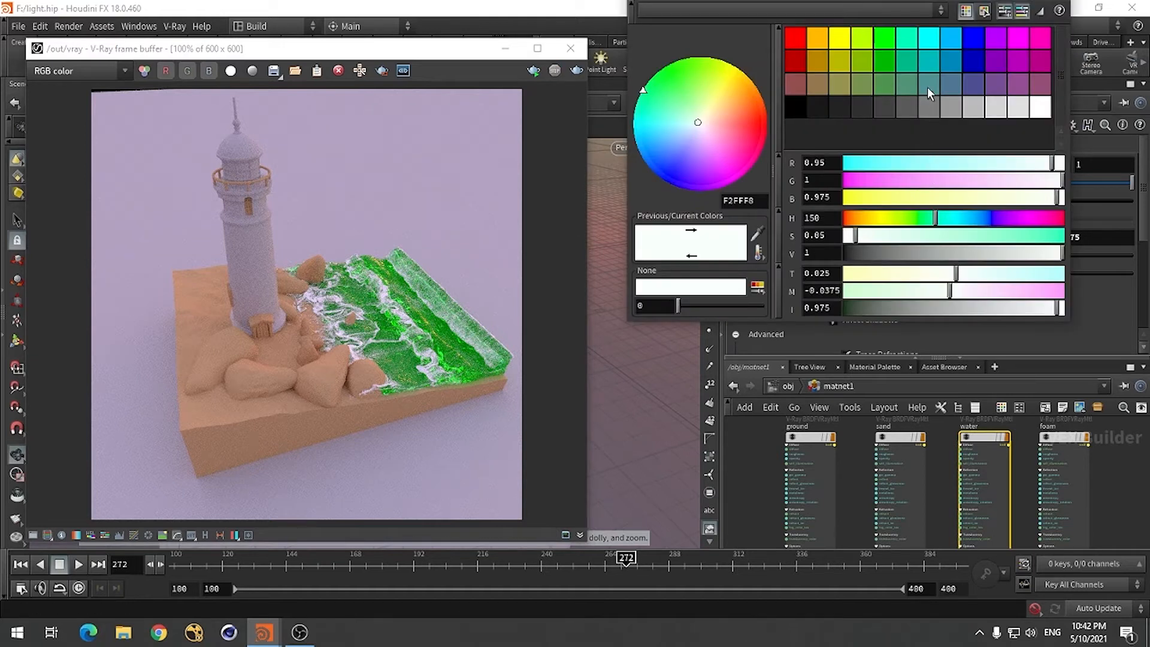
{"action": "left_click", "coordinate": [932, 38]}
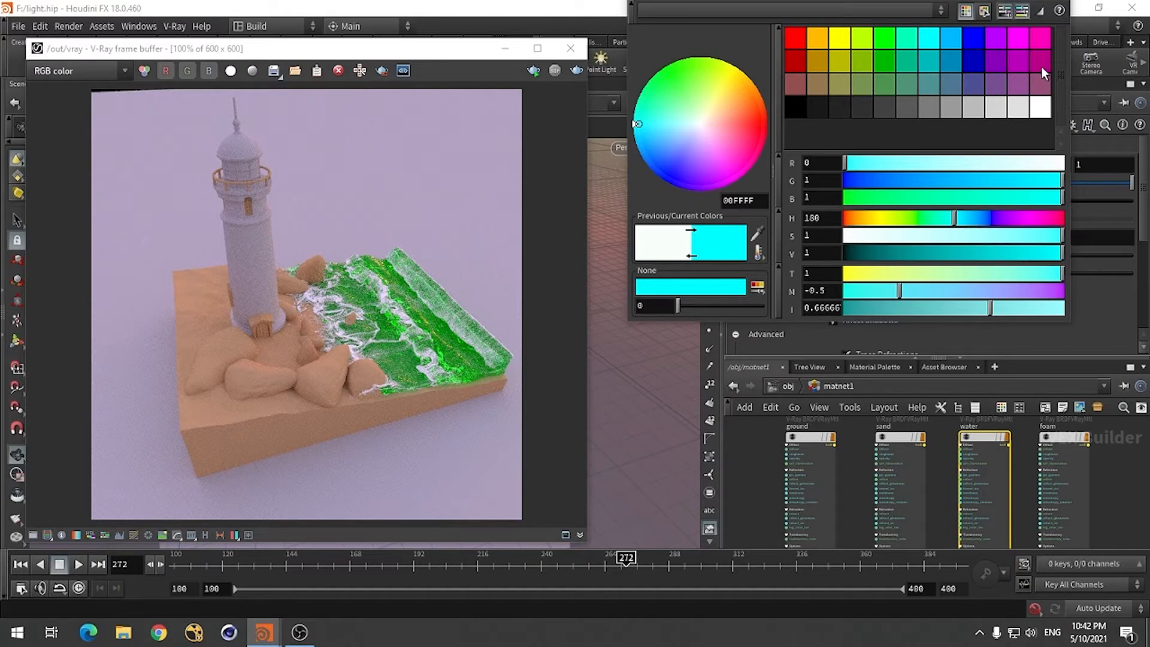
{"action": "left_click", "coordinate": [808, 253]}
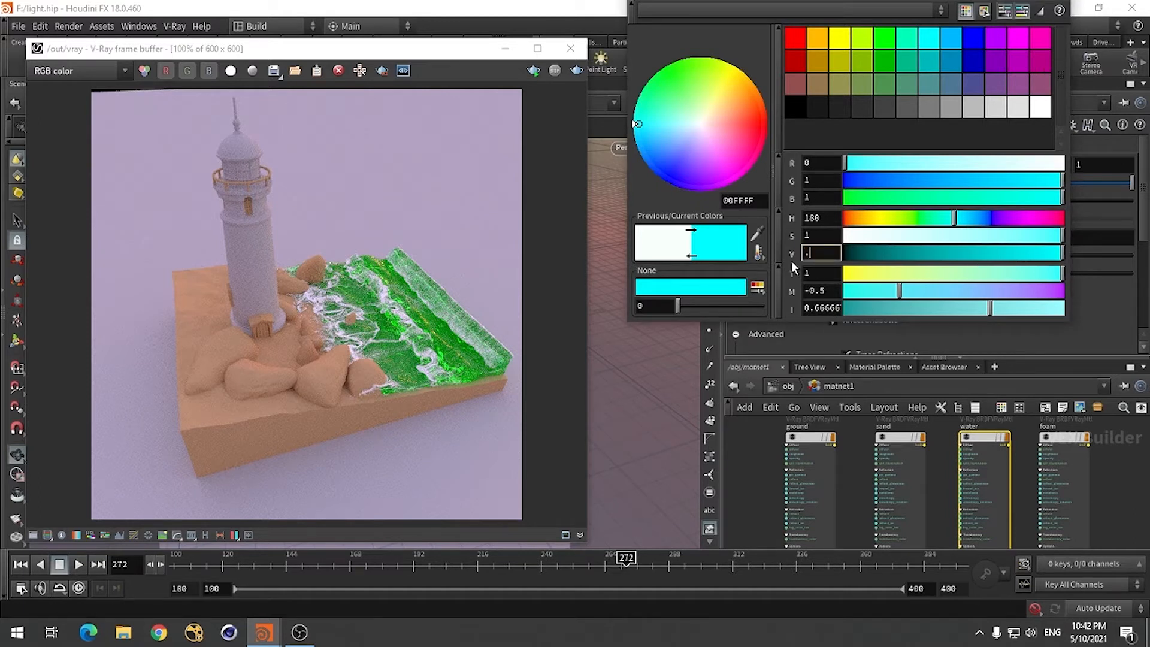
{"action": "type", "text": ".05"}
{"action": "key", "text": "Return"}
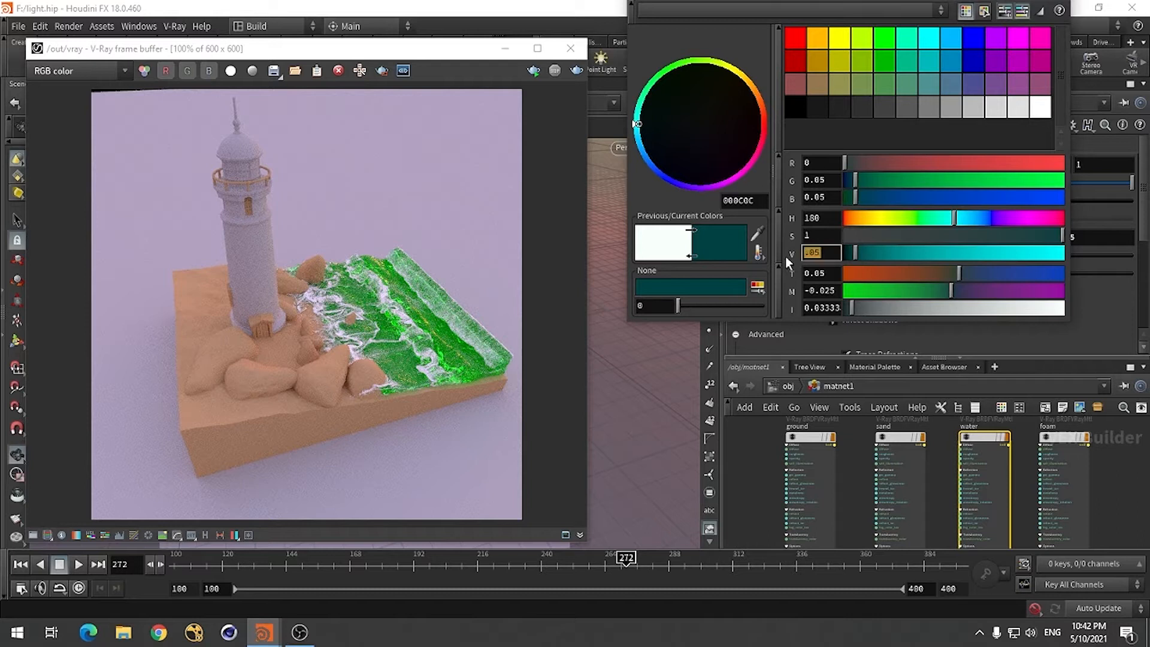
{"action": "type", "text": "1"}
{"action": "key", "text": "Return"}
{"action": "left_click_drag", "start_coordinate": [815, 242], "coordinate": [785, 244]}
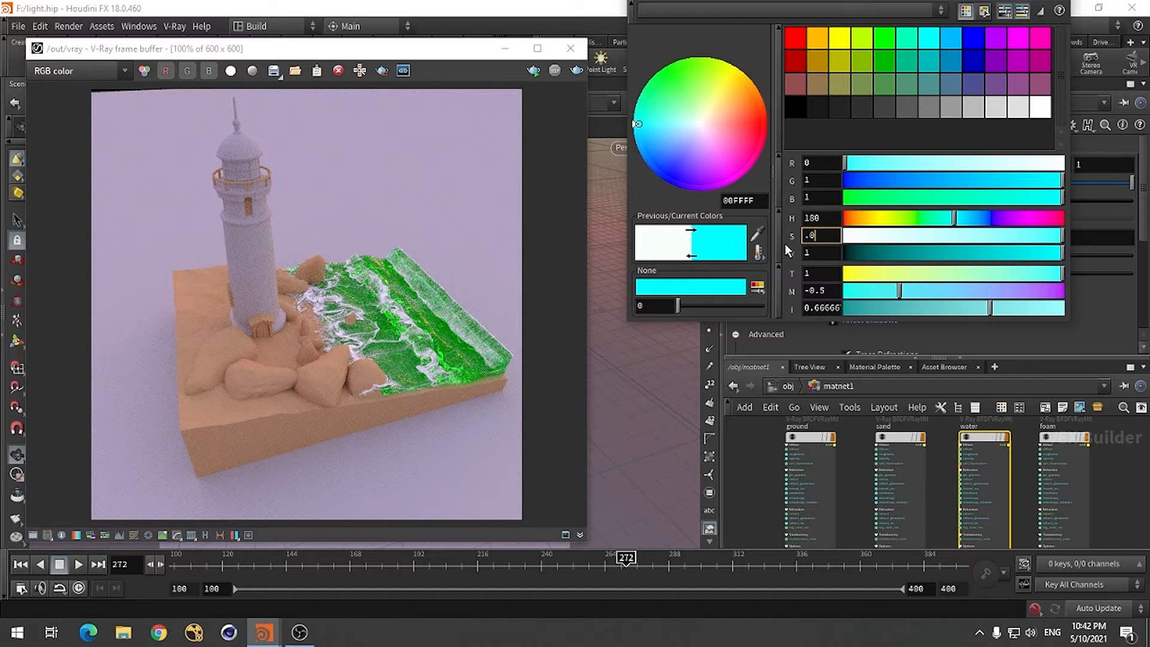
{"action": "type", "text": ".1"}
{"action": "key", "text": "Return"}
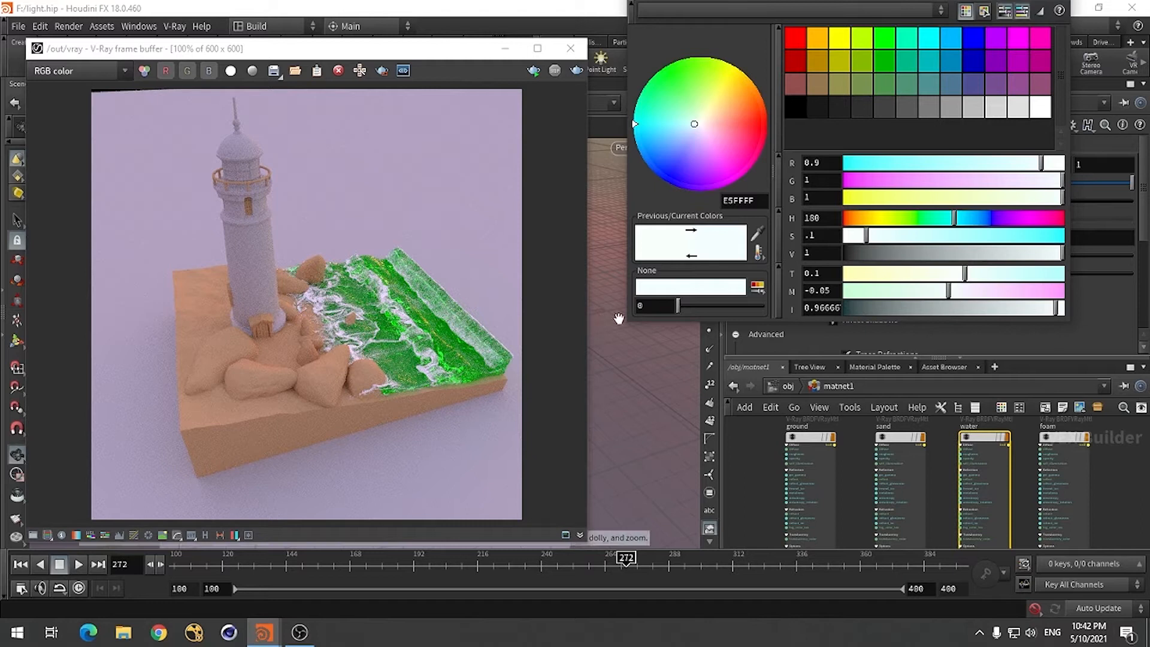
{"action": "left_click_drag", "start_coordinate": [630, 324], "coordinate": [623, 347]}
{"action": "left_click", "coordinate": [1057, 9]}
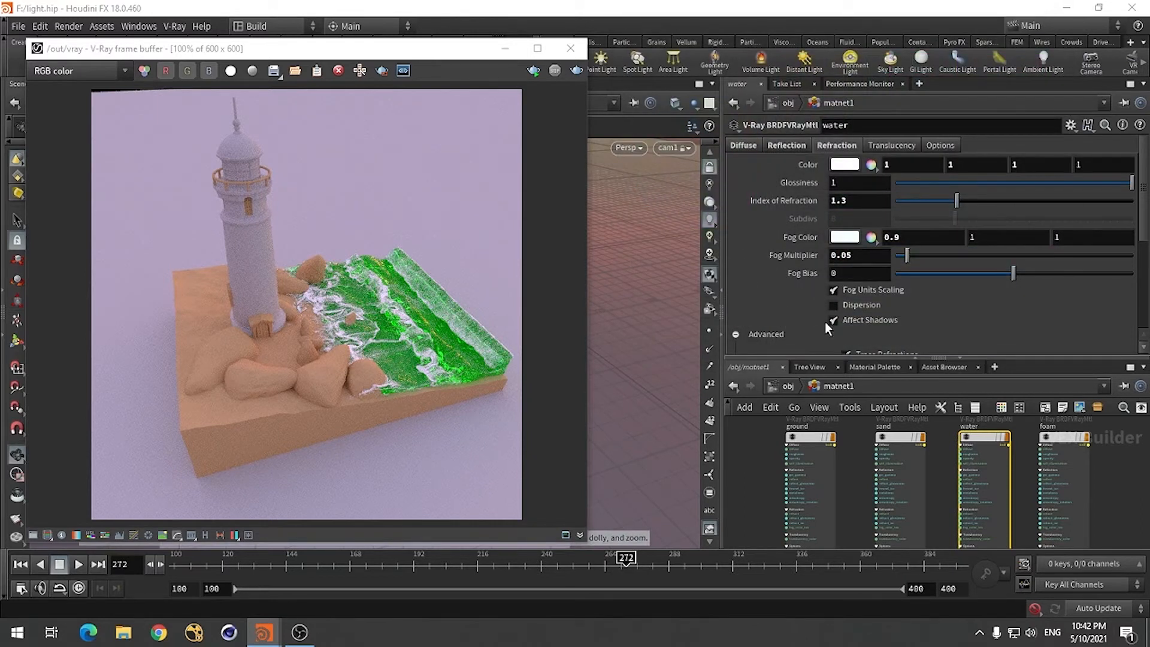
Reduce the water's fog multiplier to 0.02 and test render the scene, stopping the render once the water color can be judged
{"action": "left_click", "coordinate": [855, 256]}
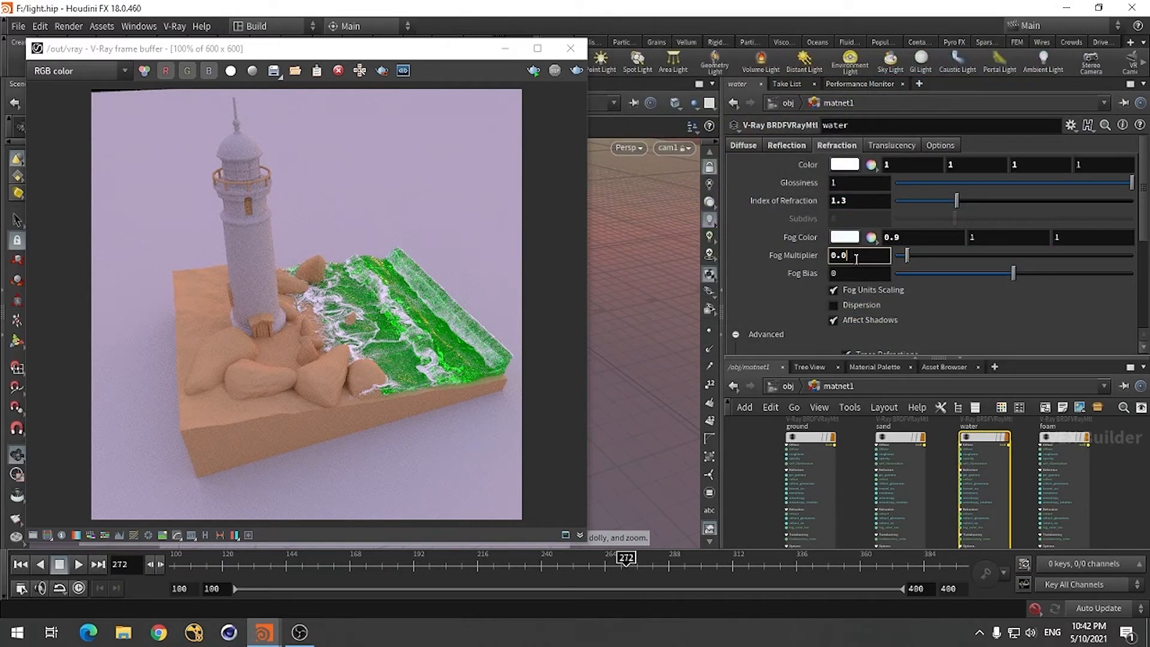
{"action": "type", "text": "2"}
{"action": "key", "text": "Return"}
{"action": "left_click", "coordinate": [577, 69]}
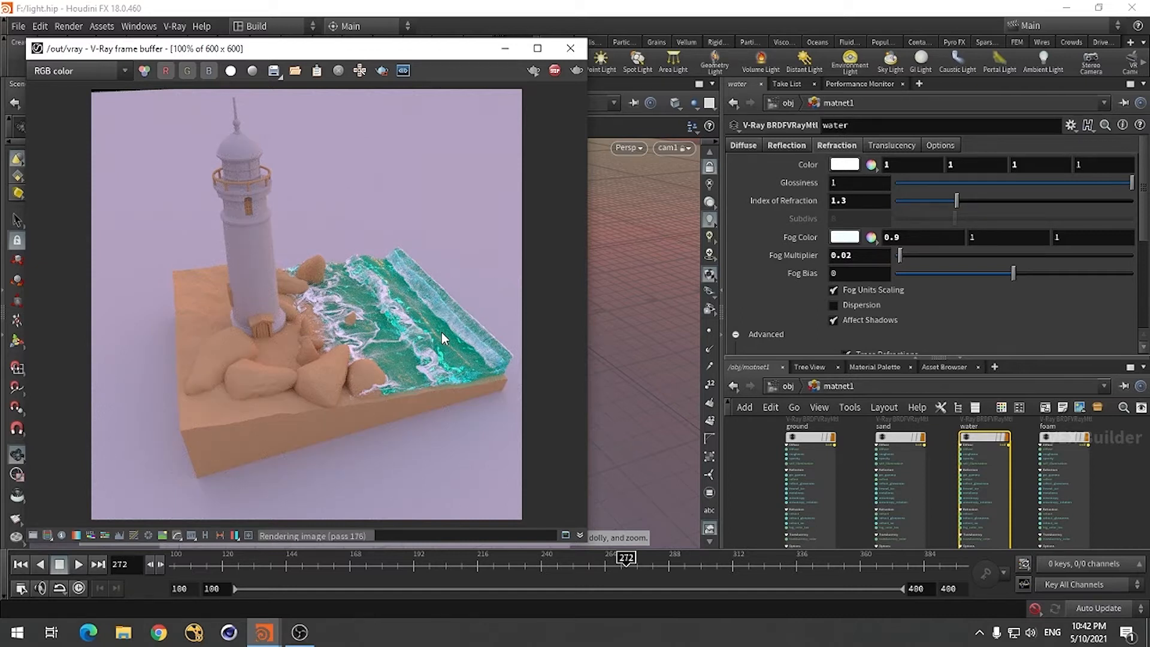
{"action": "left_click", "coordinate": [555, 70]}
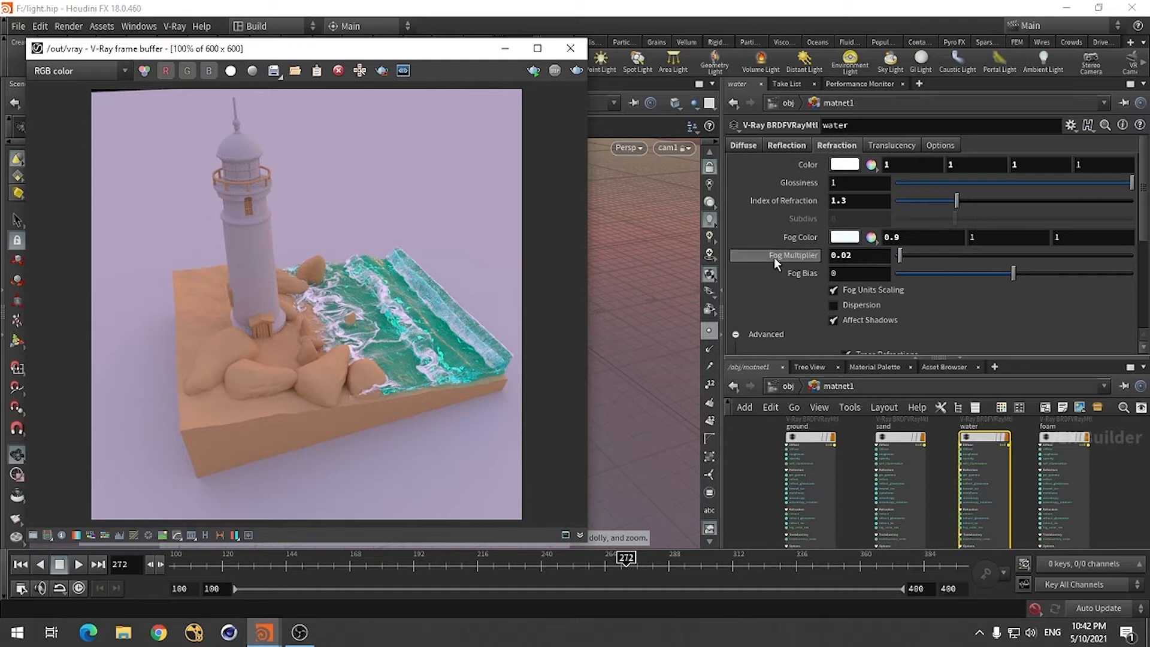
Set the water's refraction glossiness to 0.8 and run a short test render
{"action": "left_click", "coordinate": [834, 182]}
{"action": "type", "text": "."}
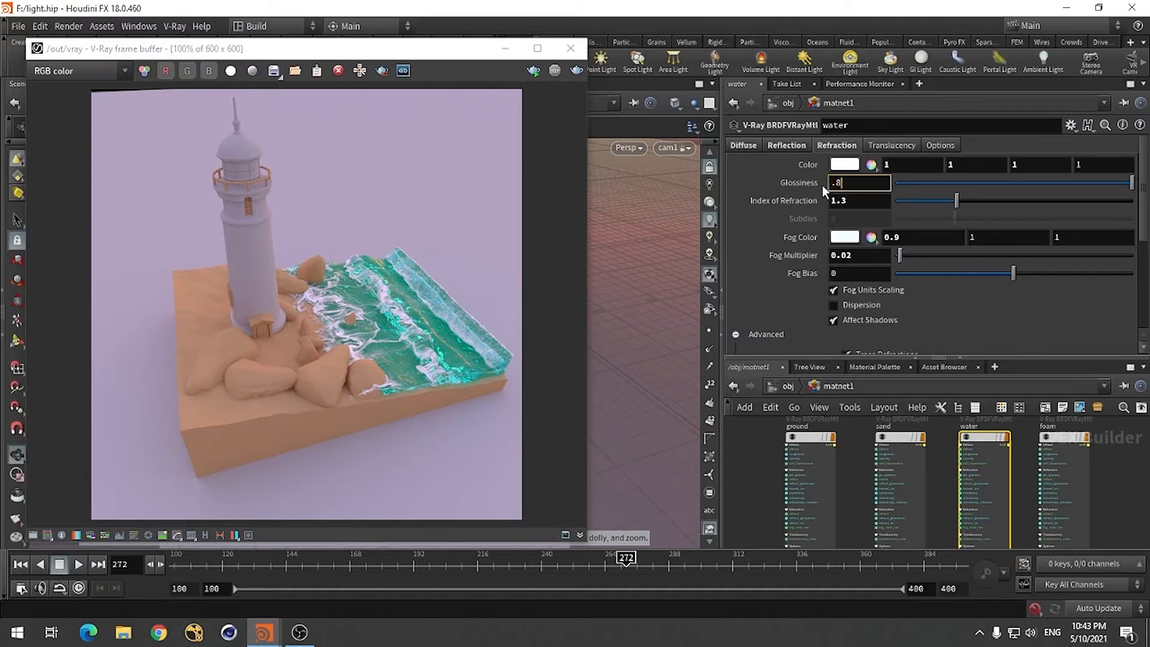
{"action": "type", "text": "8"}
{"action": "key", "text": "Return"}
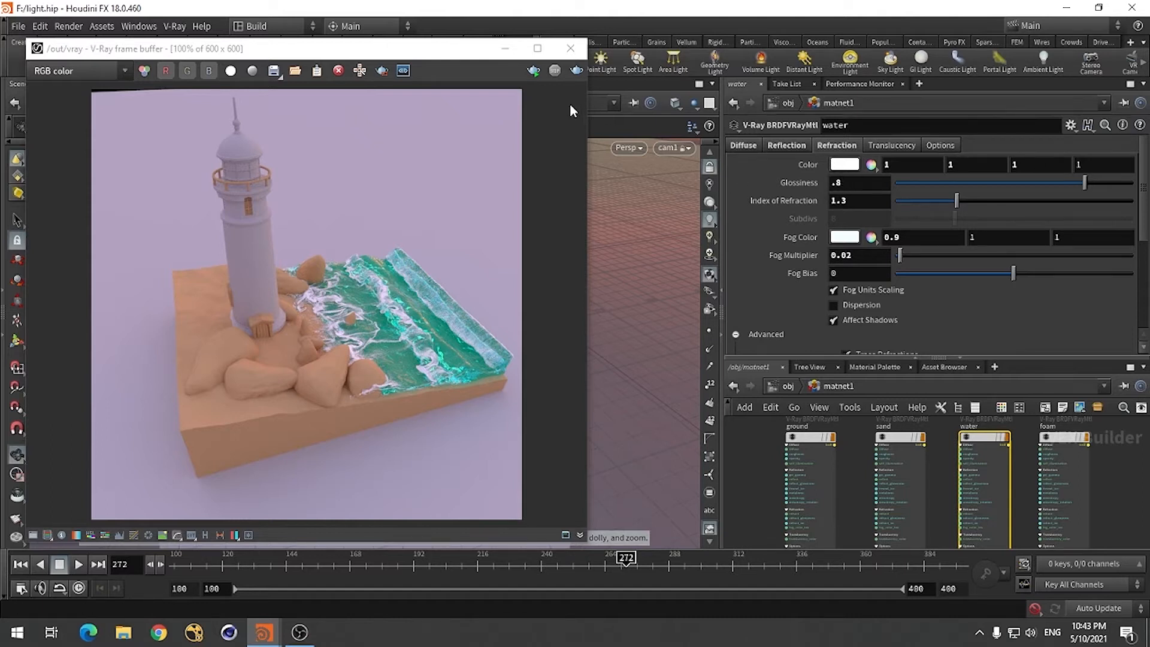
{"action": "left_click", "coordinate": [576, 70]}
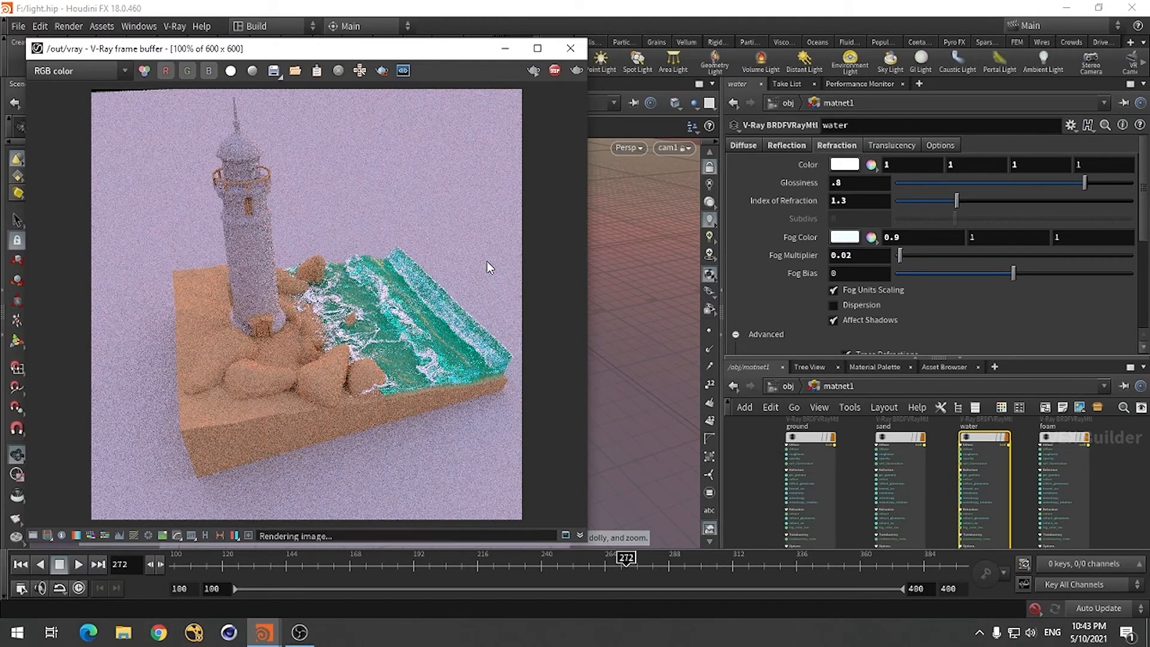
{"action": "left_click", "coordinate": [554, 71]}
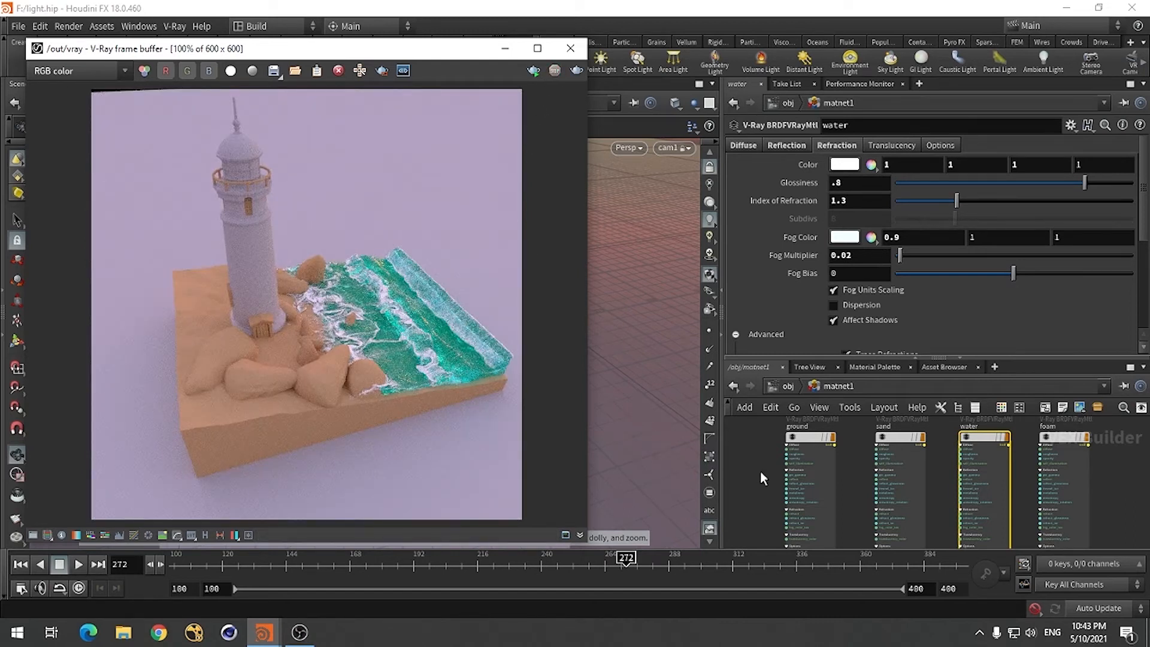
Clear the sand material assignment from the Scene geometry object at the object level
{"action": "left_click", "coordinate": [895, 439]}
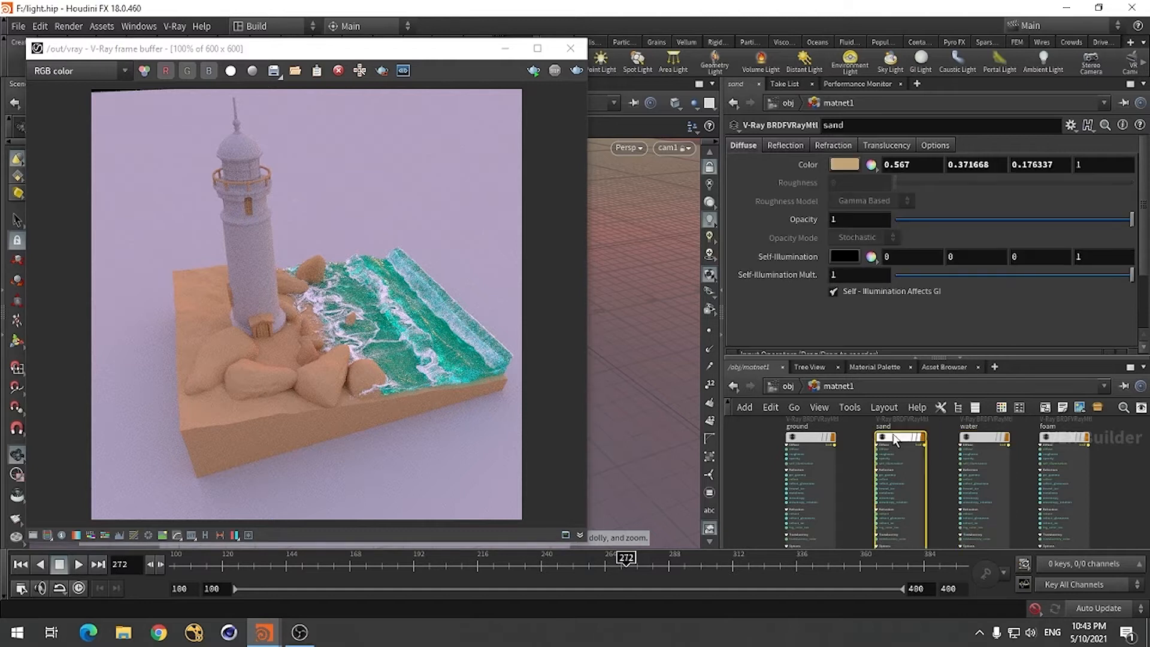
{"action": "left_click", "coordinate": [801, 440]}
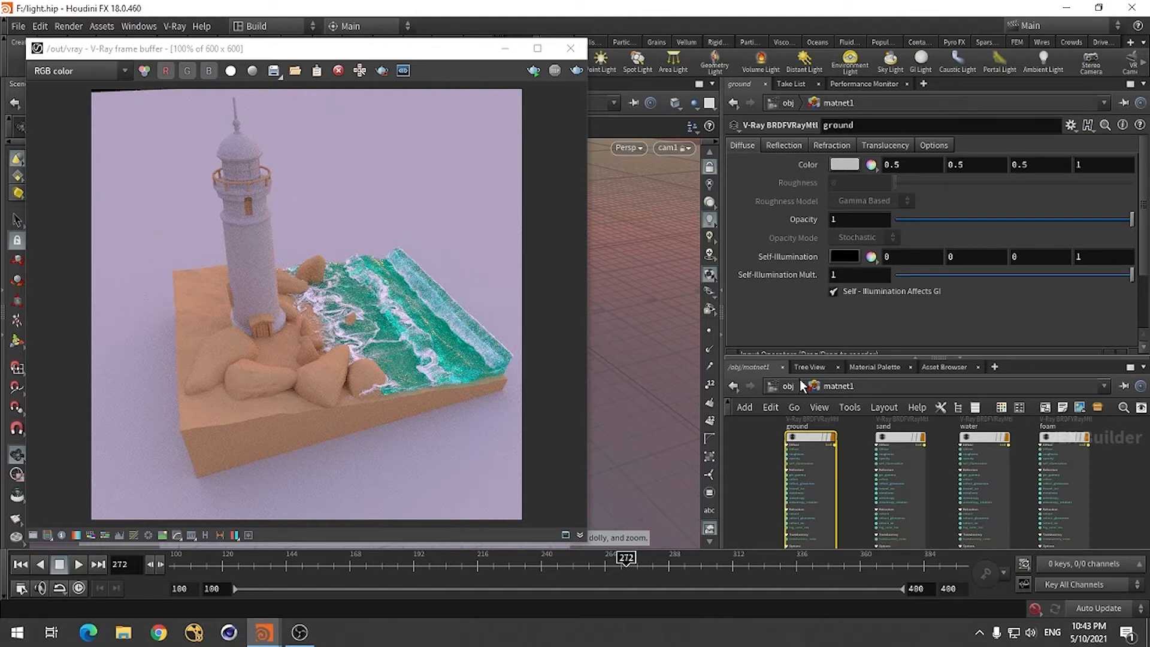
{"action": "left_click", "coordinate": [784, 386]}
{"action": "left_click", "coordinate": [844, 426]}
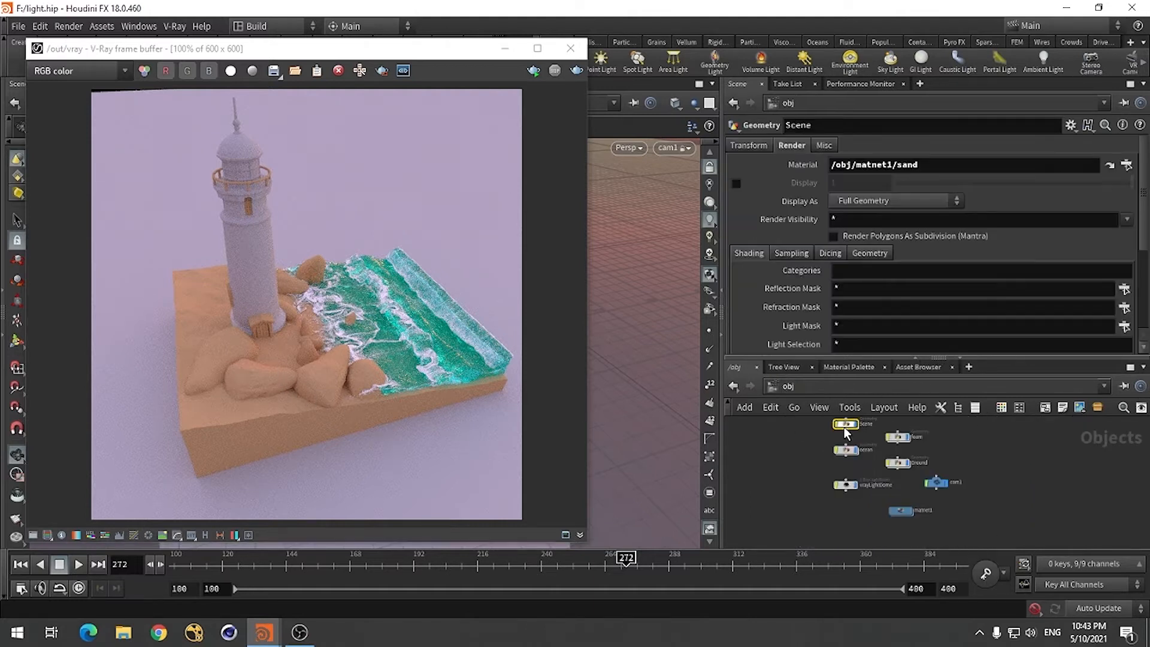
{"action": "triple_click", "coordinate": [874, 164]}
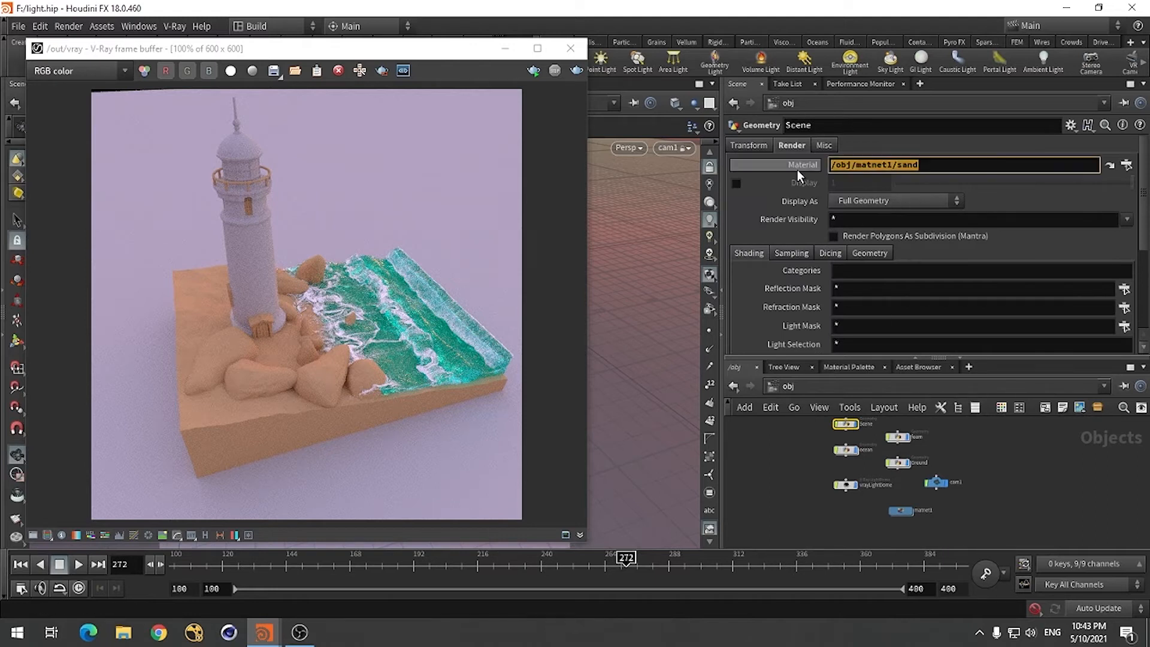
{"action": "key", "text": "BackSpace"}
{"action": "key", "text": "Return"}
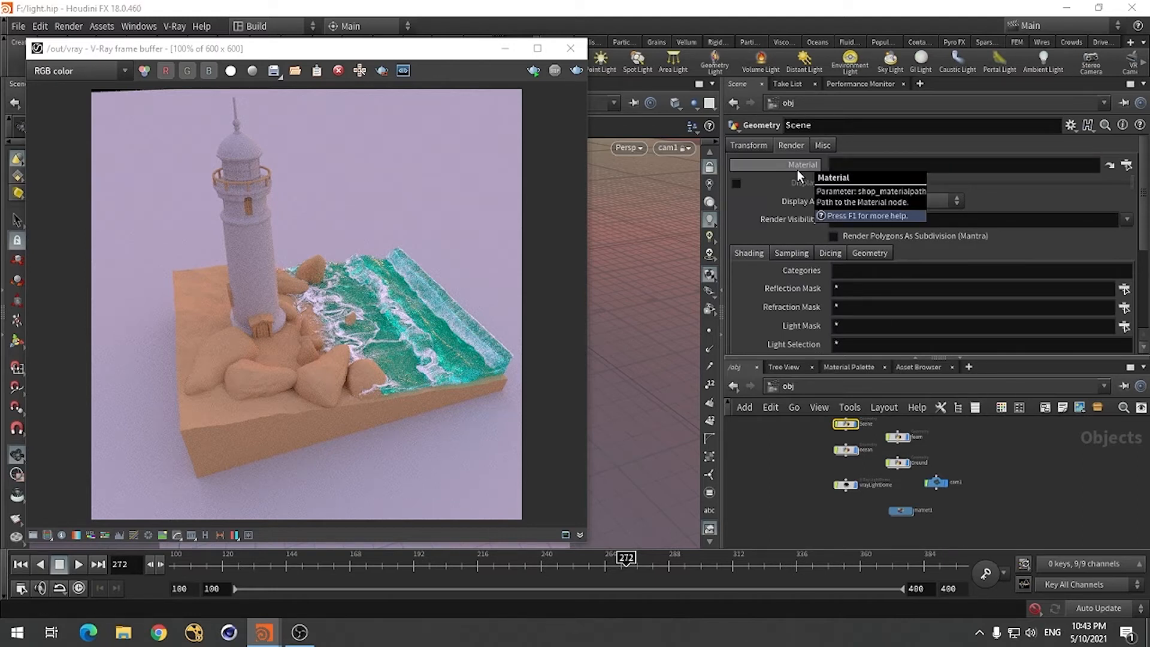
Go inside the Scene geometry, minimize the render window, and display the colum and wood groups to see which lighthouse parts they cover
{"action": "double_click", "coordinate": [847, 425]}
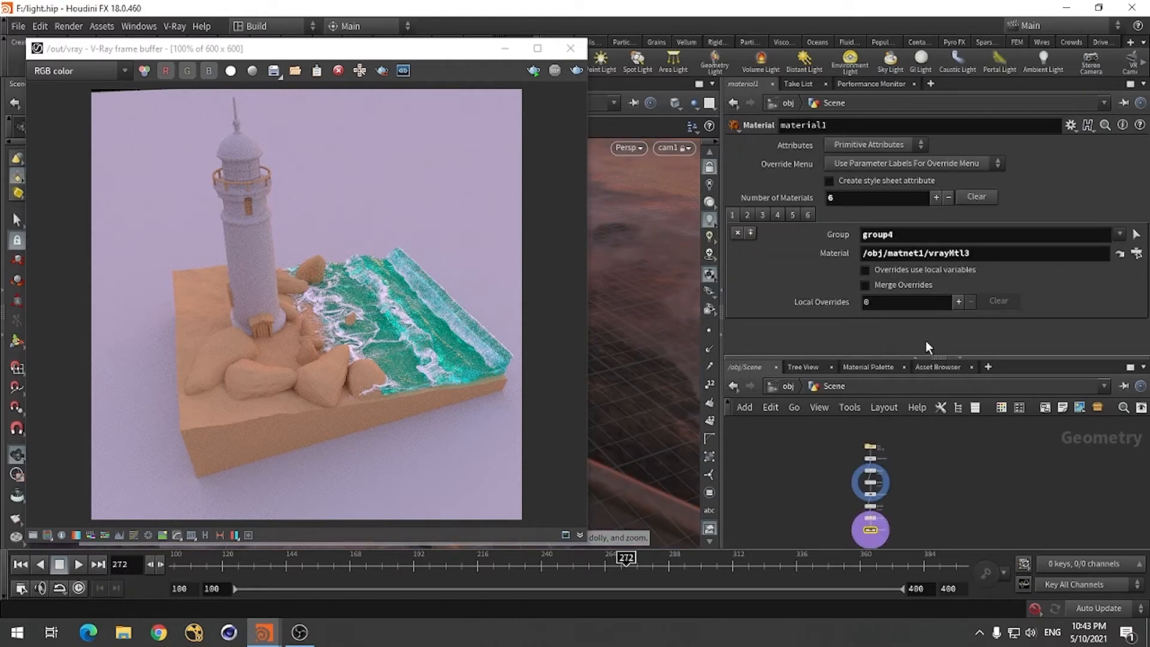
{"action": "left_click_drag", "start_coordinate": [912, 354], "coordinate": [912, 325]}
{"action": "scroll", "coordinate": [887, 468], "scroll_direction": "up", "scroll_amount": 4}
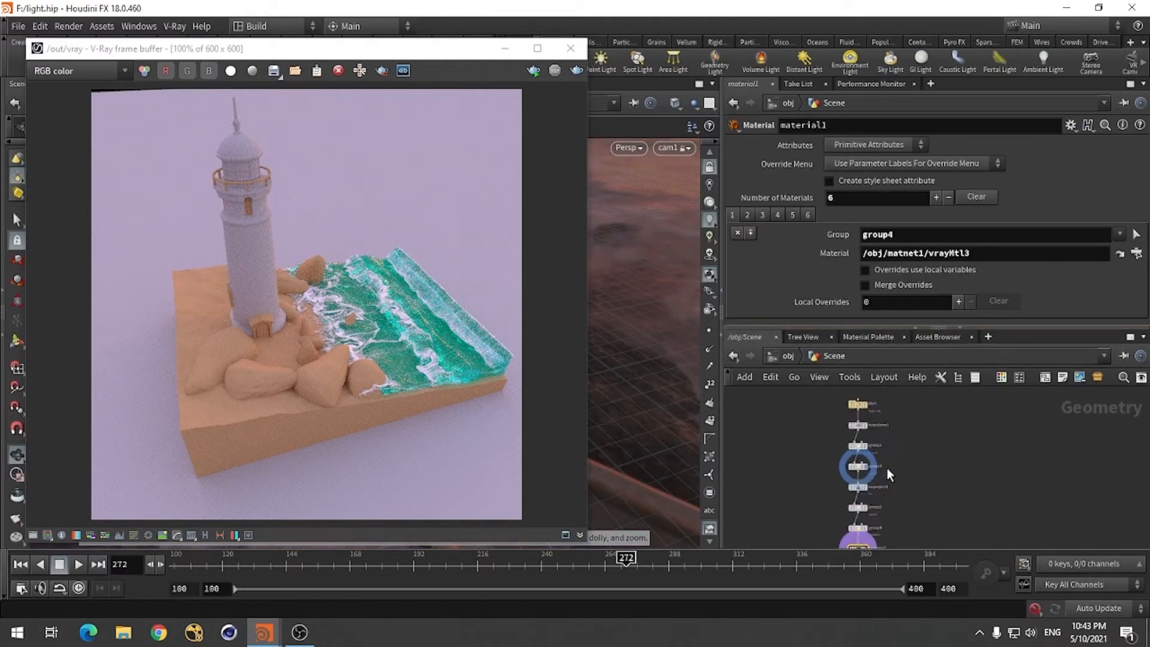
{"action": "left_click", "coordinate": [505, 48]}
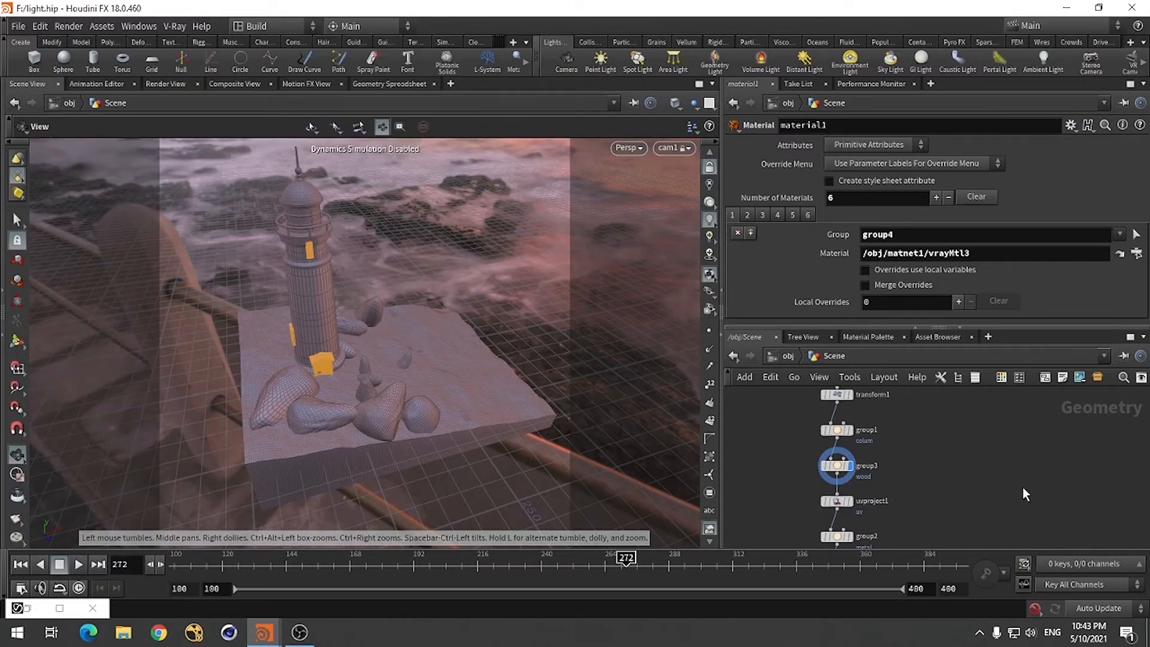
{"action": "scroll", "coordinate": [872, 429], "scroll_direction": "up", "scroll_amount": 3}
{"action": "left_click", "coordinate": [800, 451]}
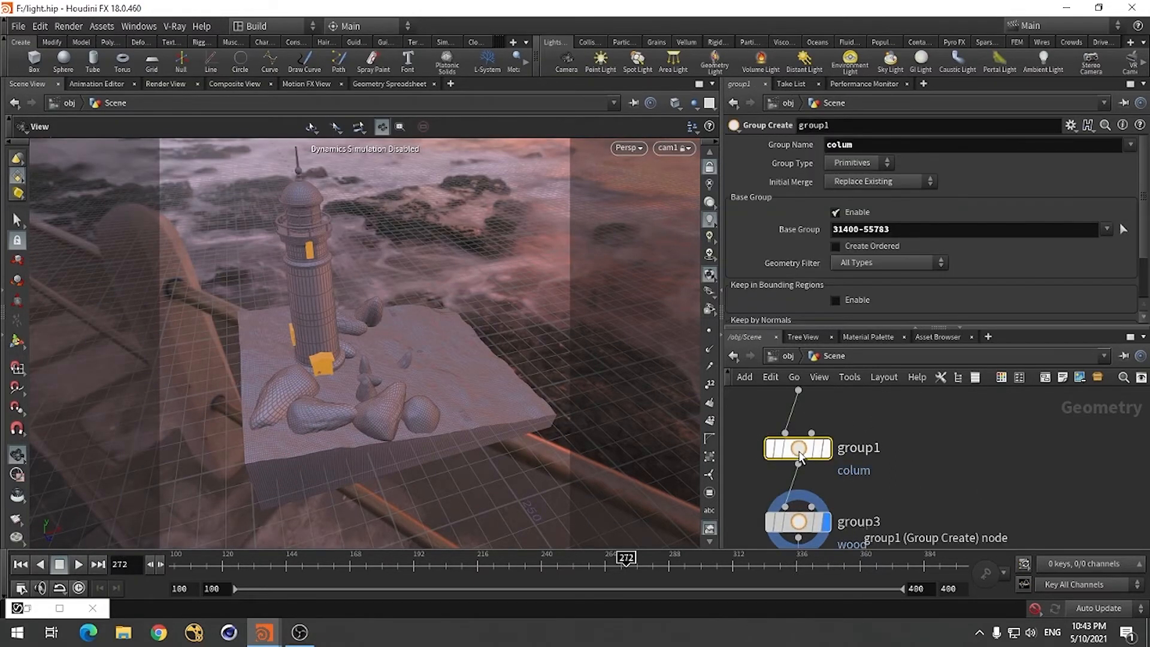
{"action": "left_click", "coordinate": [824, 448]}
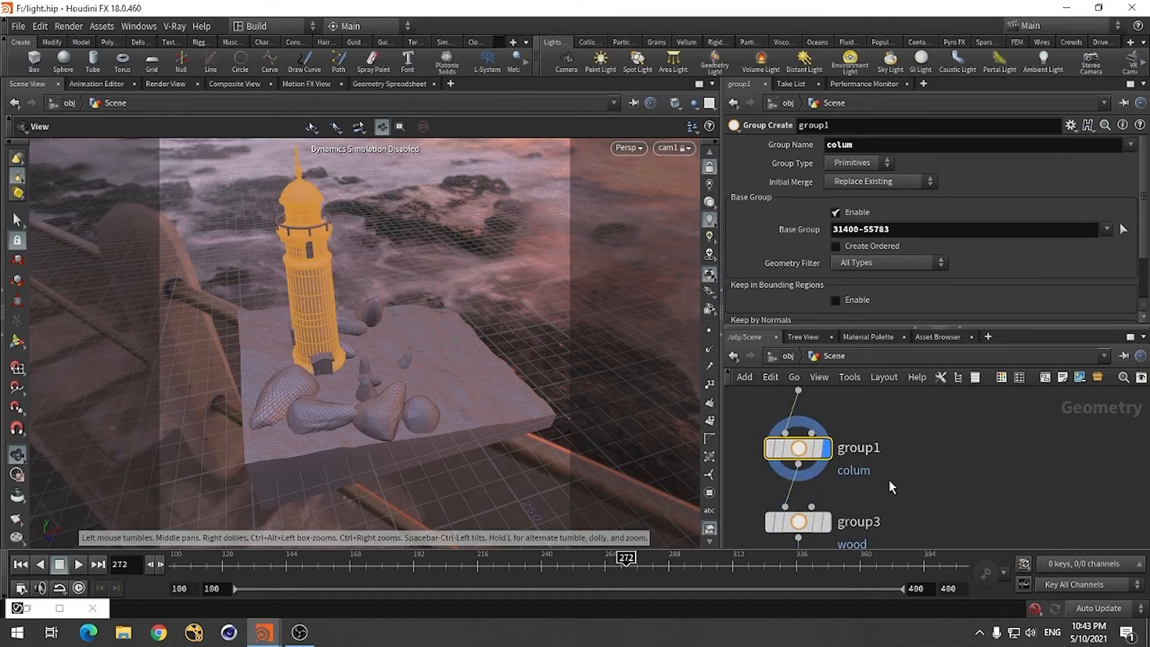
{"action": "left_click", "coordinate": [827, 523]}
{"action": "scroll", "coordinate": [921, 458], "scroll_direction": "down", "scroll_amount": 3}
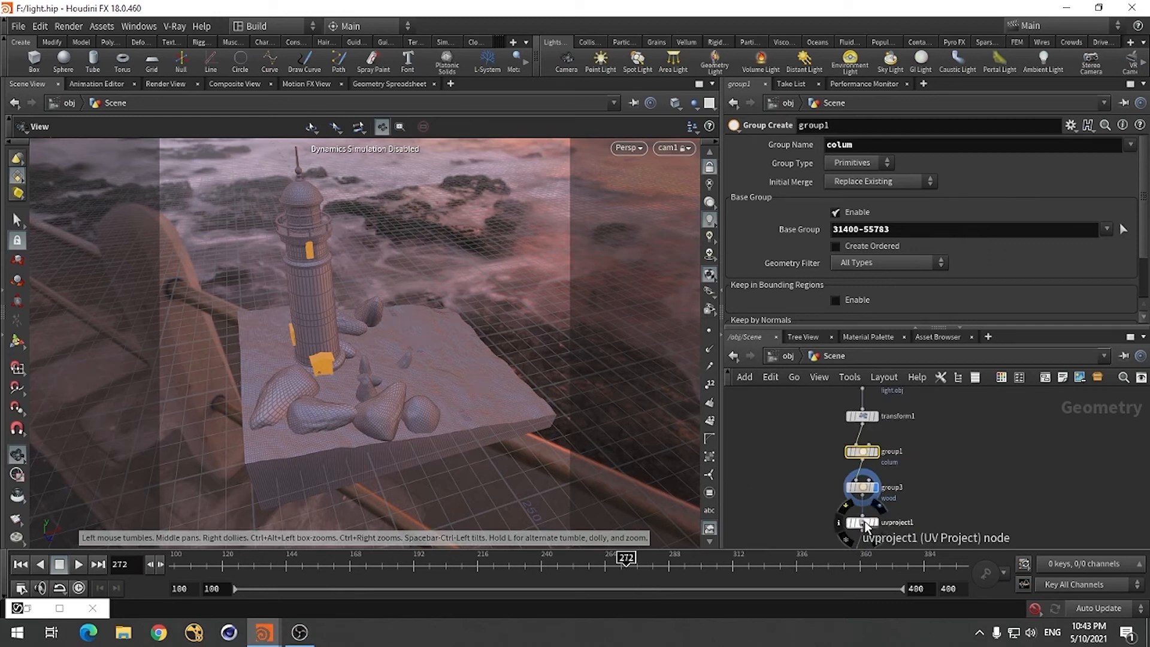
Review the cylindrical UV projection, display the metal and window groups on the lighthouse, and inspect the material node below them
{"action": "left_click", "coordinate": [866, 524]}
{"action": "middle_click_drag", "start_coordinate": [975, 465], "coordinate": [971, 393]}
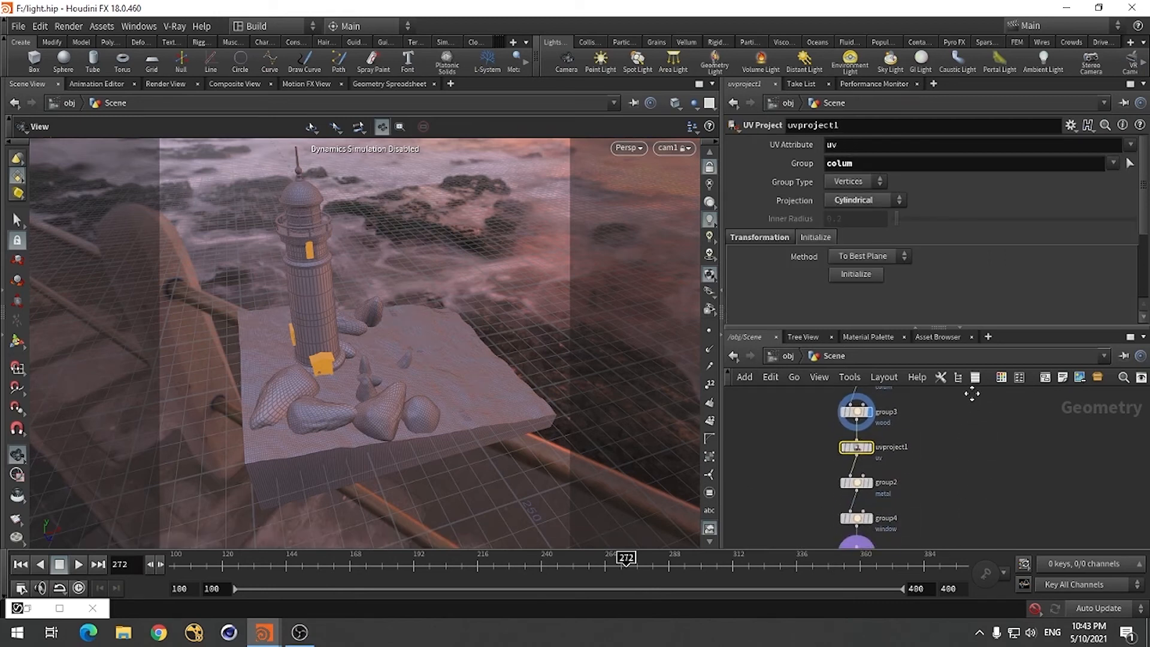
{"action": "left_click", "coordinate": [855, 483]}
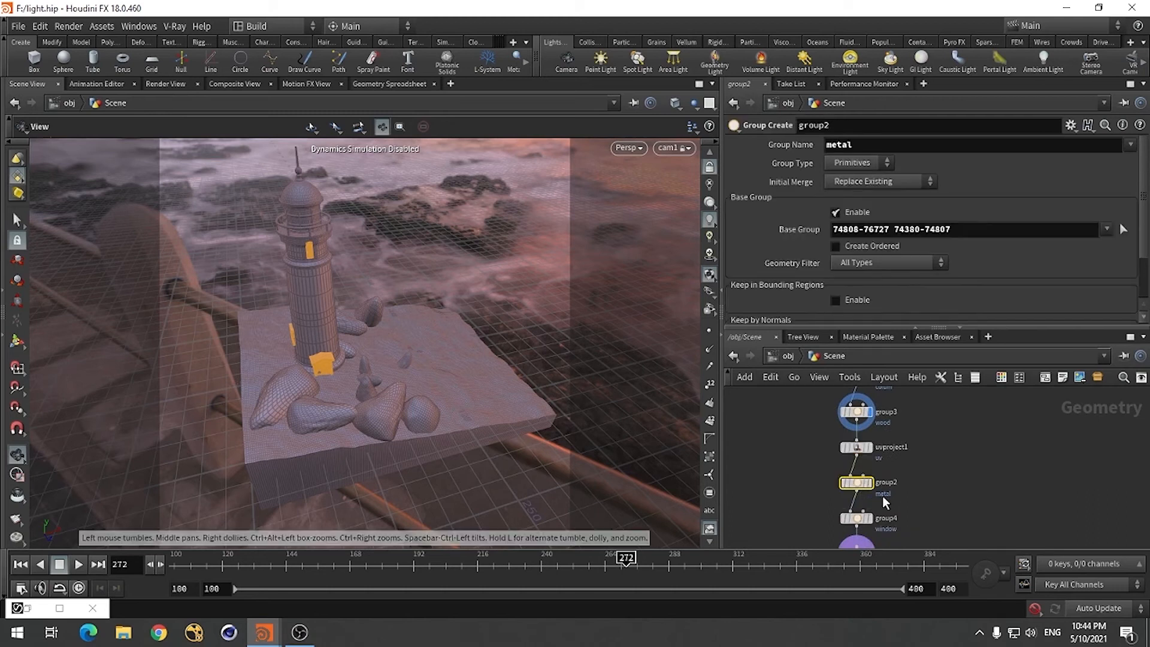
{"action": "left_click", "coordinate": [870, 483]}
{"action": "middle_click_drag", "start_coordinate": [951, 506], "coordinate": [949, 434]}
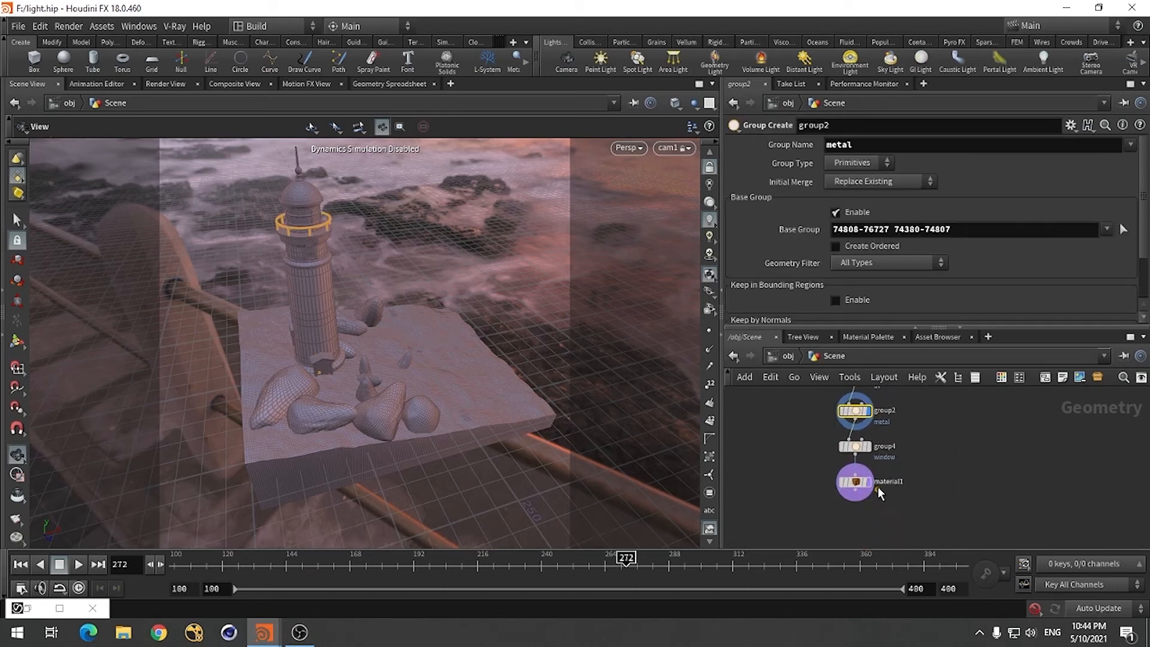
{"action": "scroll", "coordinate": [880, 492], "scroll_direction": "up", "scroll_amount": 3}
{"action": "left_click", "coordinate": [870, 411]}
{"action": "left_click", "coordinate": [833, 519]}
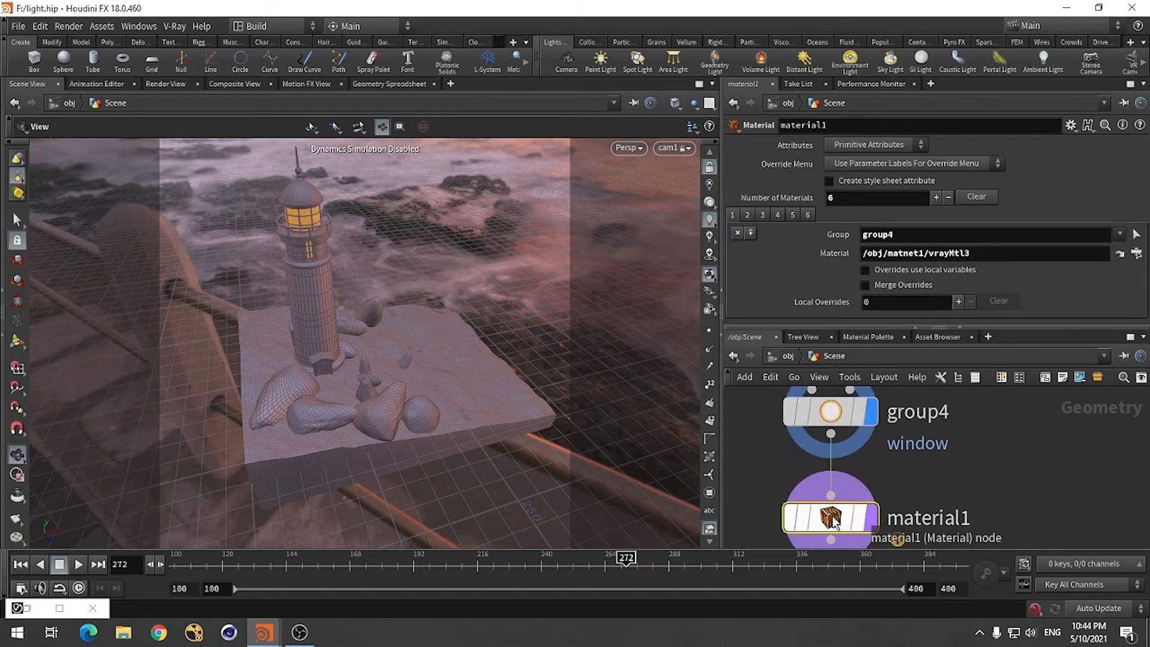
{"action": "mouse_move", "coordinate": [925, 509]}
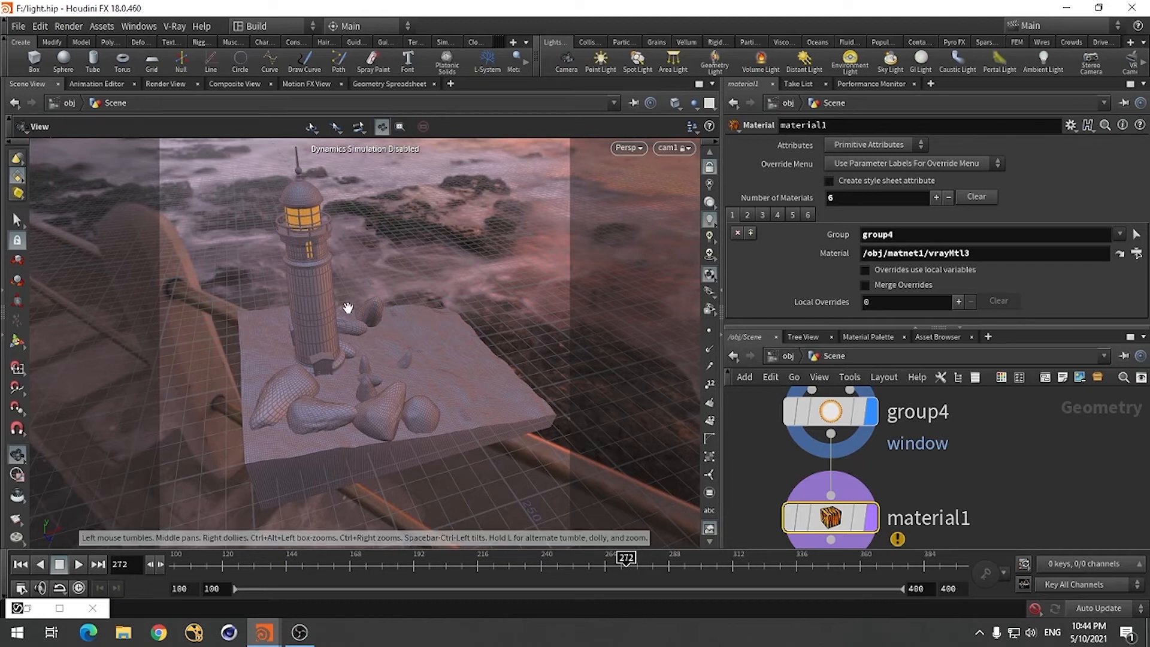
In the material node, reassign the Plane001 group's material to the sand shader from matnet1
{"action": "scroll", "coordinate": [886, 503], "scroll_direction": "down", "scroll_amount": 2}
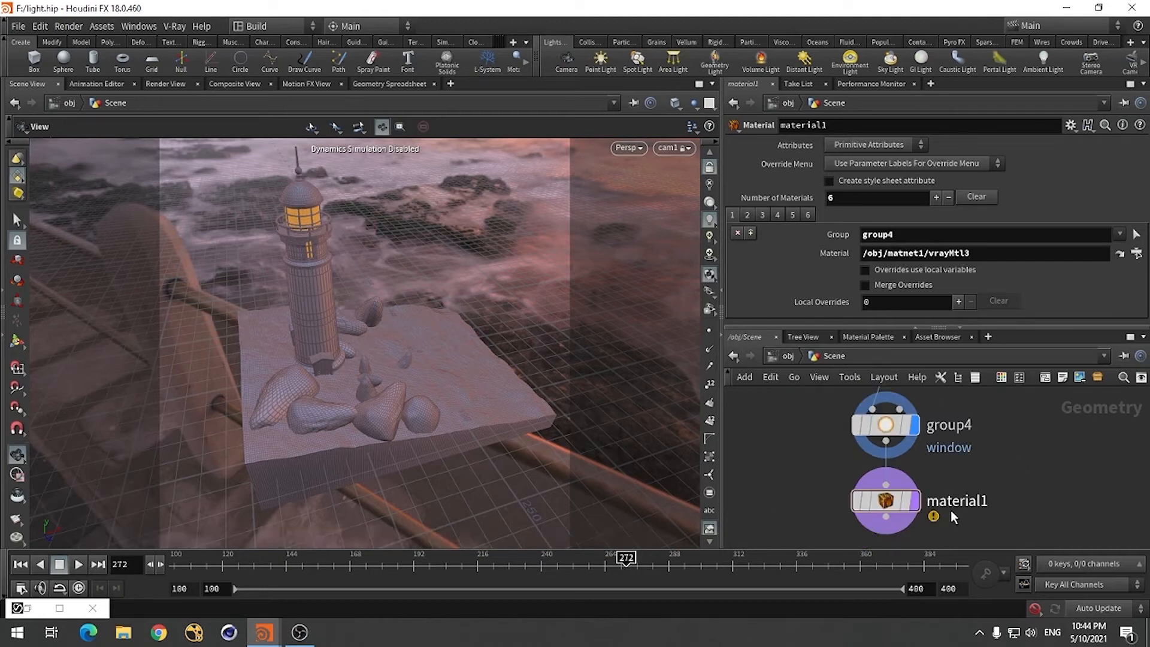
{"action": "left_click", "coordinate": [886, 503]}
{"action": "left_click", "coordinate": [808, 216]}
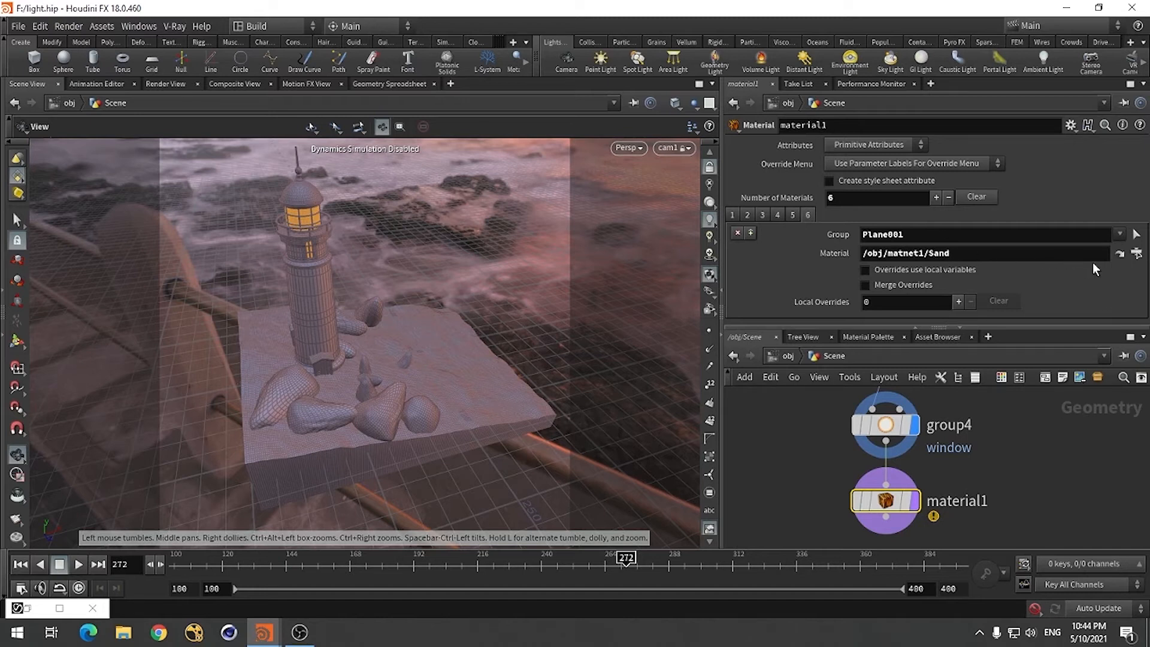
{"action": "left_click", "coordinate": [1135, 255]}
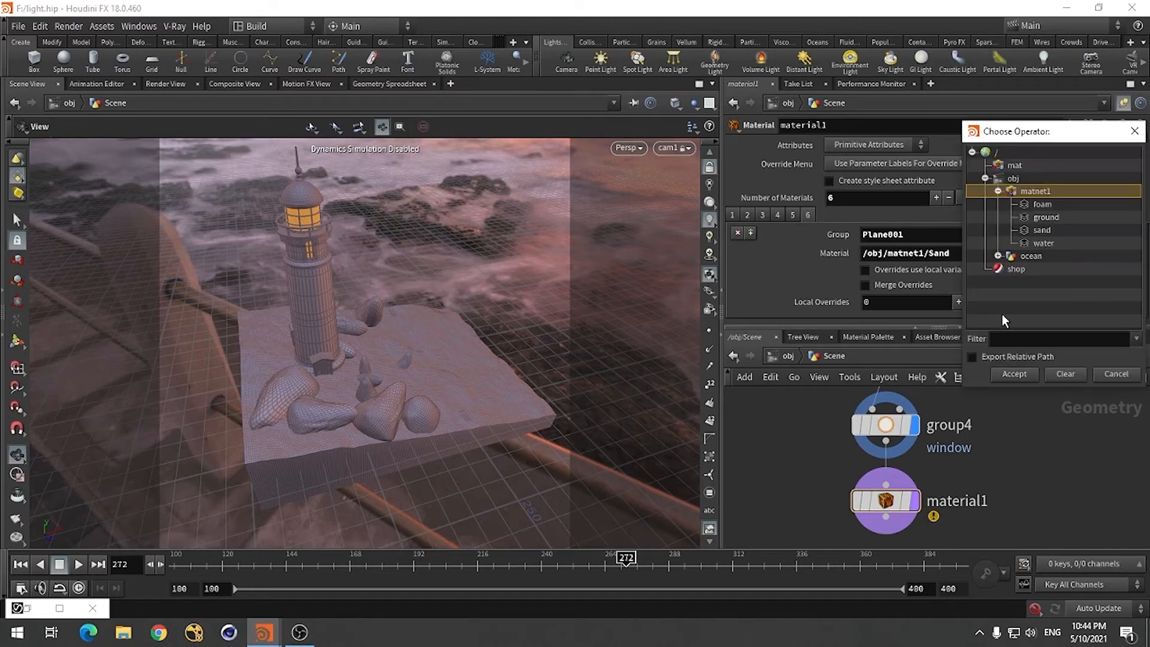
{"action": "left_click", "coordinate": [1041, 231]}
{"action": "left_click", "coordinate": [1021, 375]}
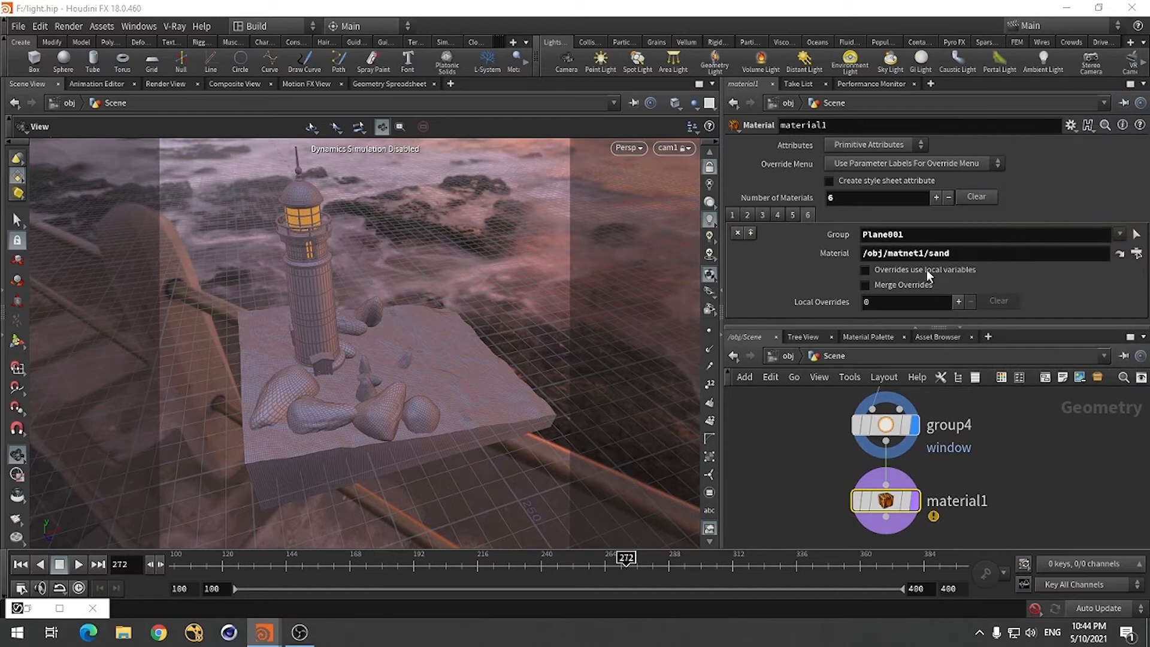
Bring back the V-Ray frame buffer and run a short test render to check the sand assignment, stopping it once clear
{"action": "left_click", "coordinate": [27, 609]}
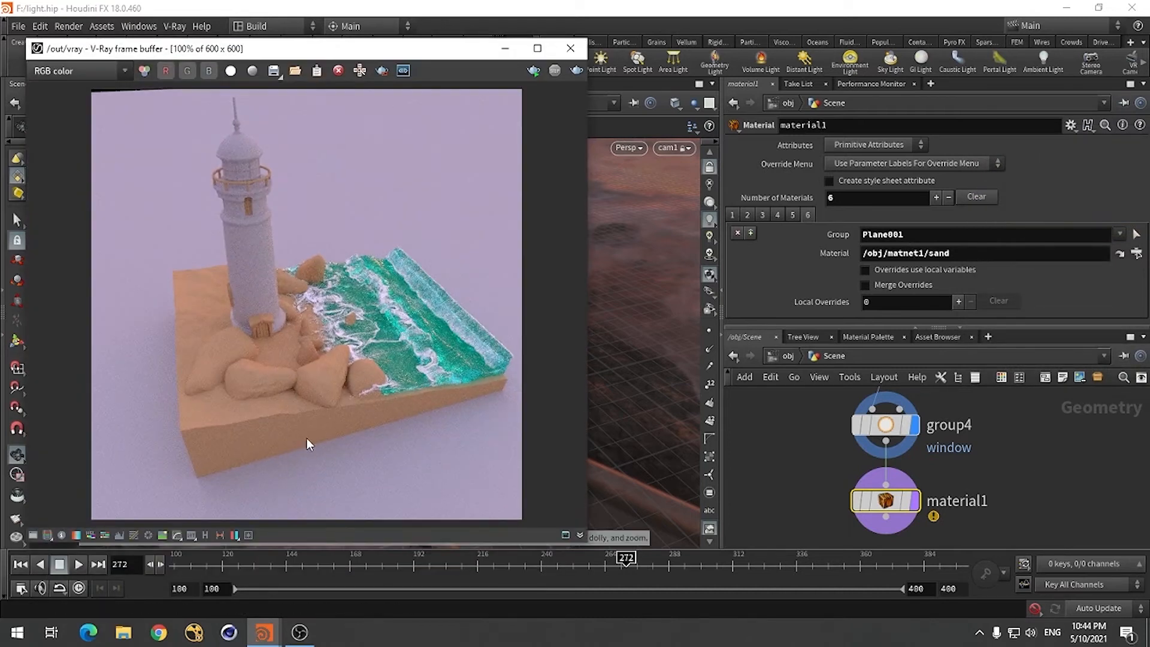
{"action": "left_click", "coordinate": [576, 71]}
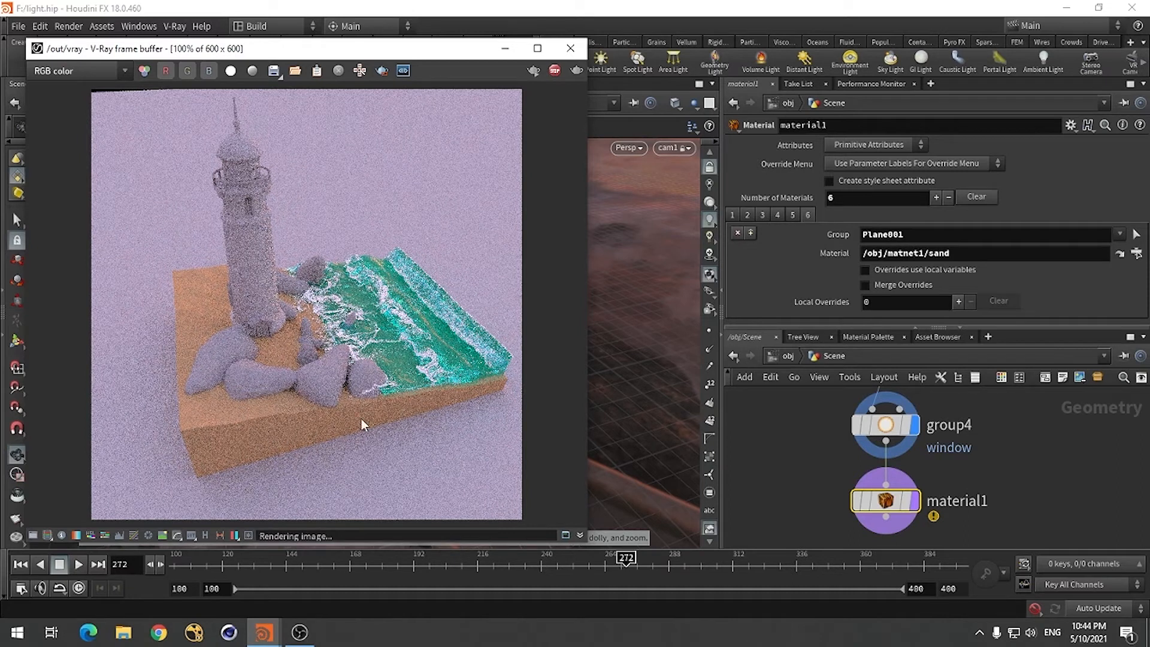
{"action": "left_click", "coordinate": [555, 71]}
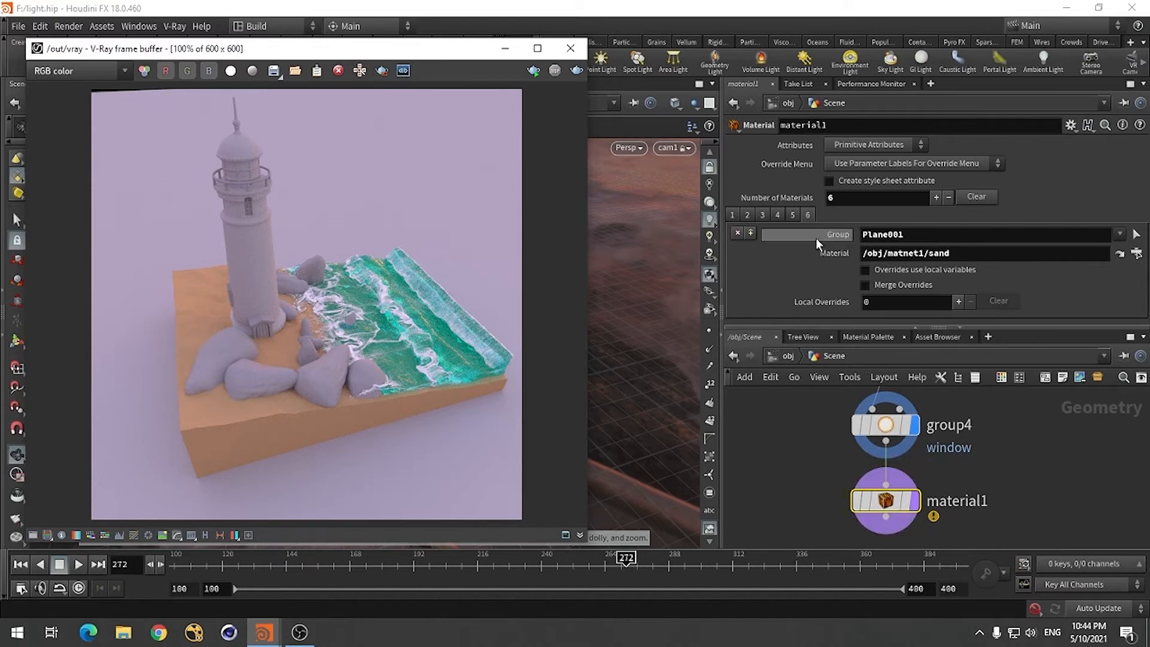
Review the material entry for the rock groups and go to the material network it references
{"action": "left_click", "coordinate": [793, 214]}
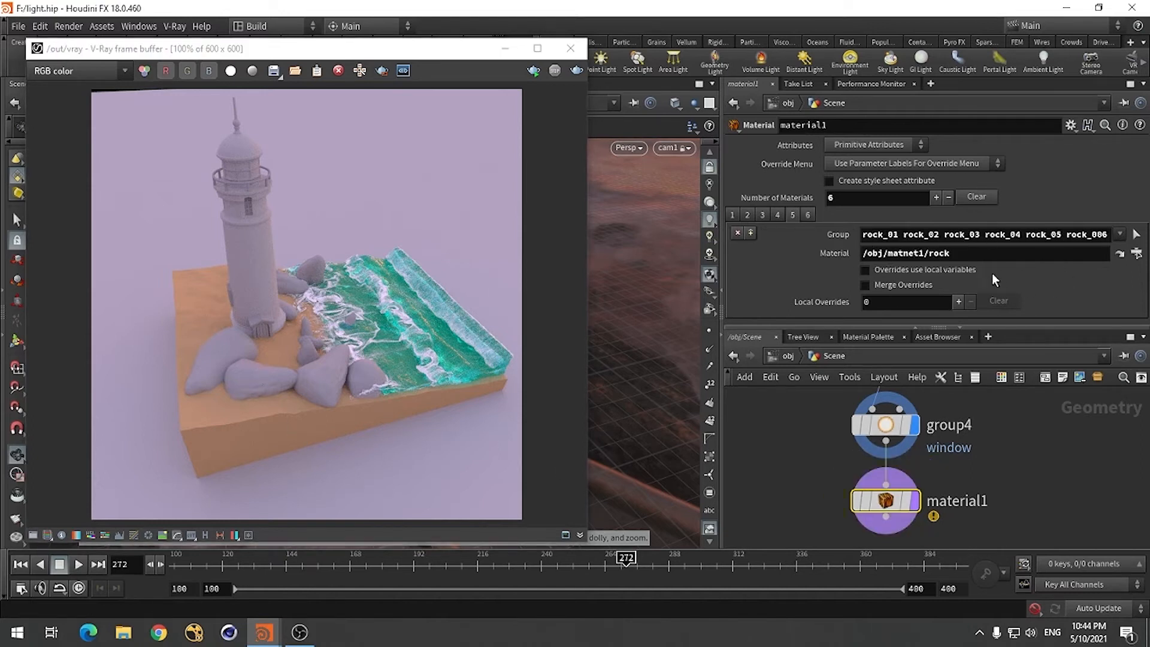
{"action": "left_click", "coordinate": [1120, 254]}
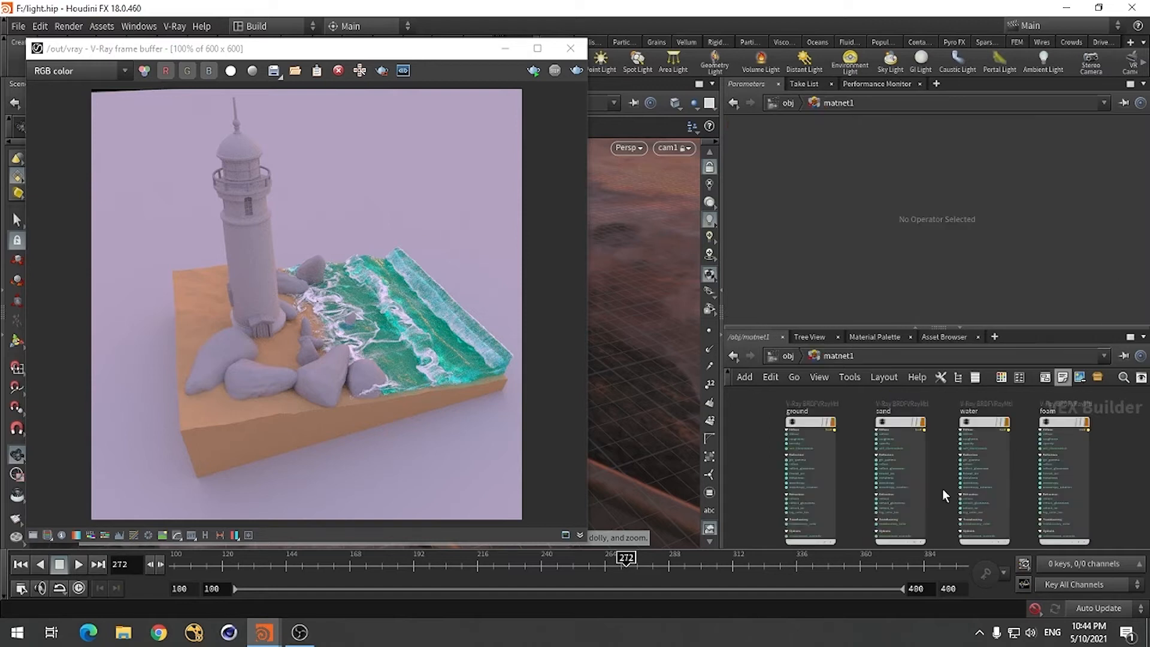
{"action": "scroll", "coordinate": [904, 440], "scroll_direction": "down", "scroll_amount": 2}
{"action": "scroll", "coordinate": [897, 468], "scroll_direction": "down", "scroll_amount": 3}
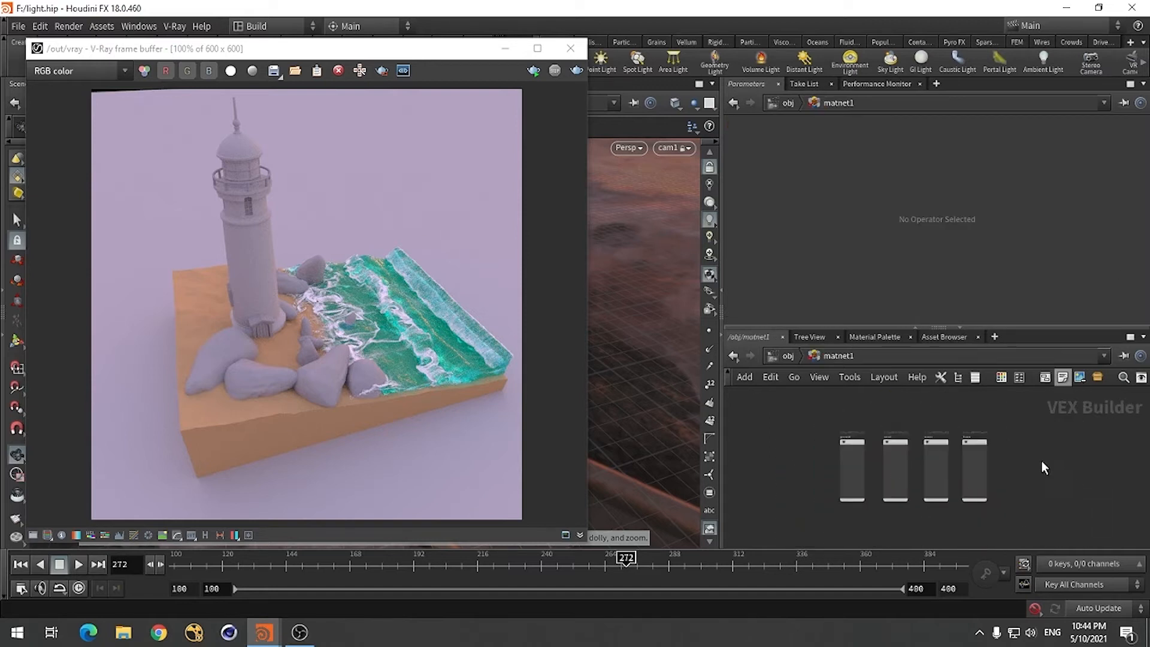
{"action": "scroll", "coordinate": [958, 488], "scroll_direction": "up", "scroll_amount": 2}
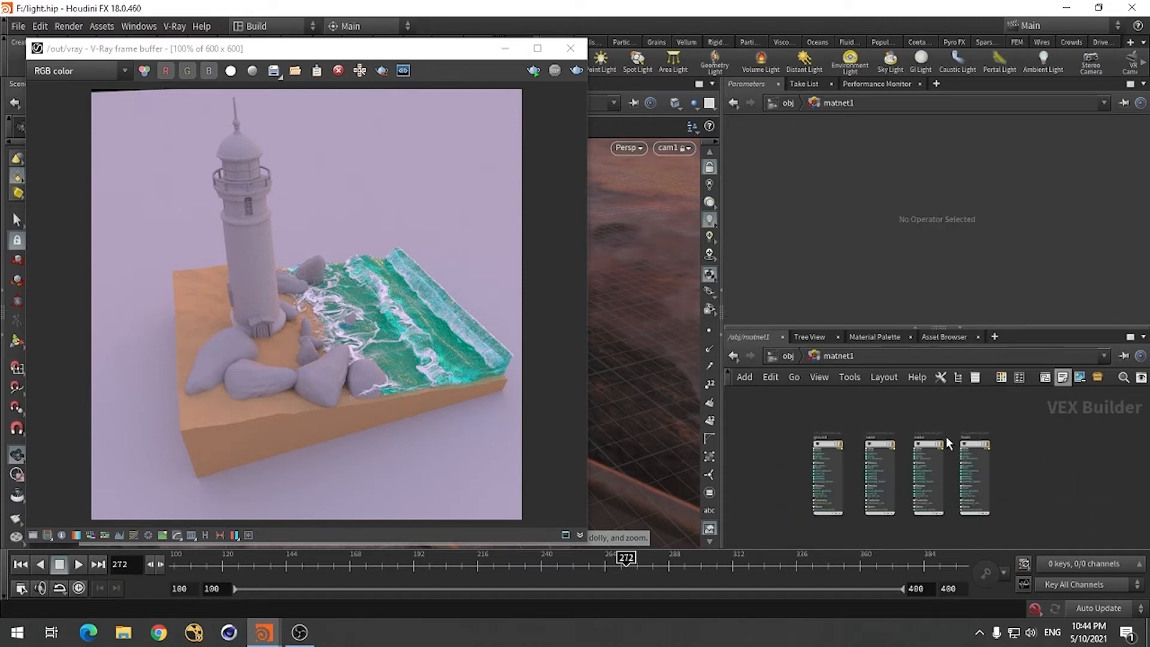
{"action": "scroll", "coordinate": [1070, 509], "scroll_direction": "down", "scroll_amount": 1}
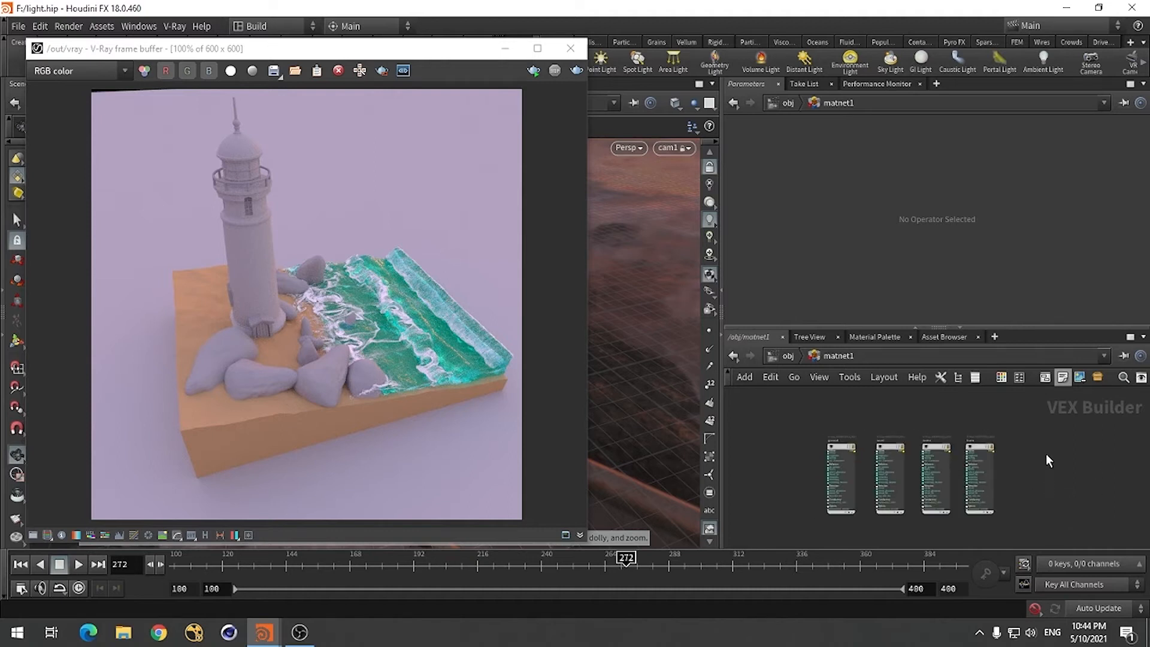
Add a new V-Ray Material beside the existing shaders in matnet1 and name it rock
{"action": "key", "text": "Tab"}
{"action": "mouse_move", "coordinate": [998, 522]}
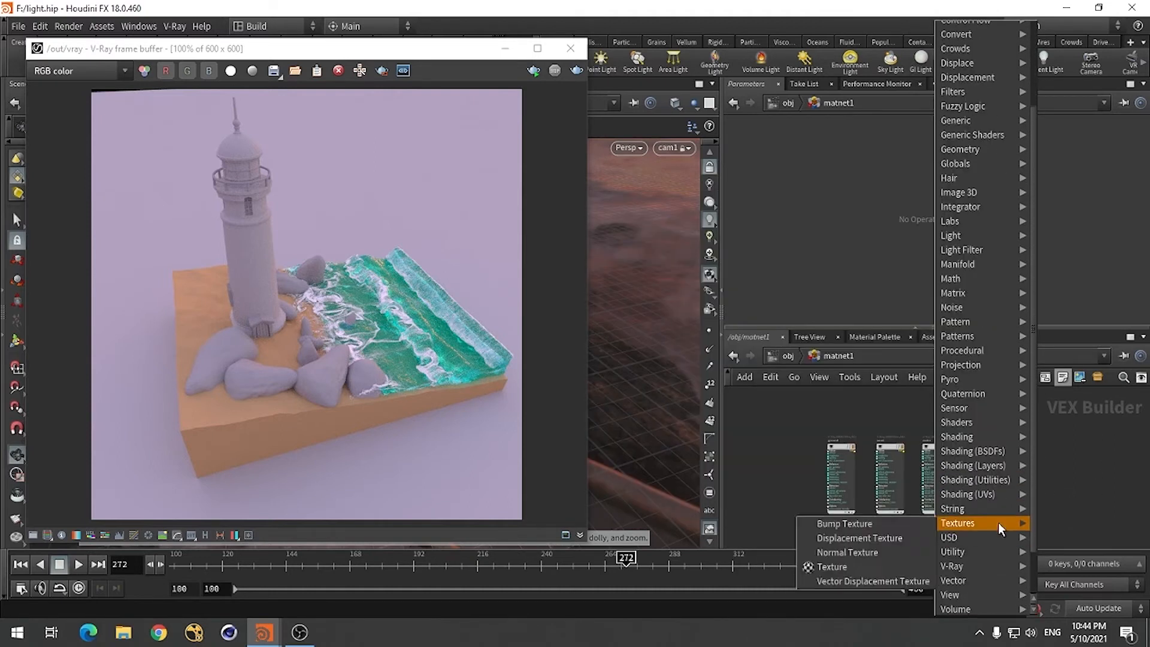
{"action": "scroll", "coordinate": [1036, 516], "scroll_direction": "down", "scroll_amount": 2}
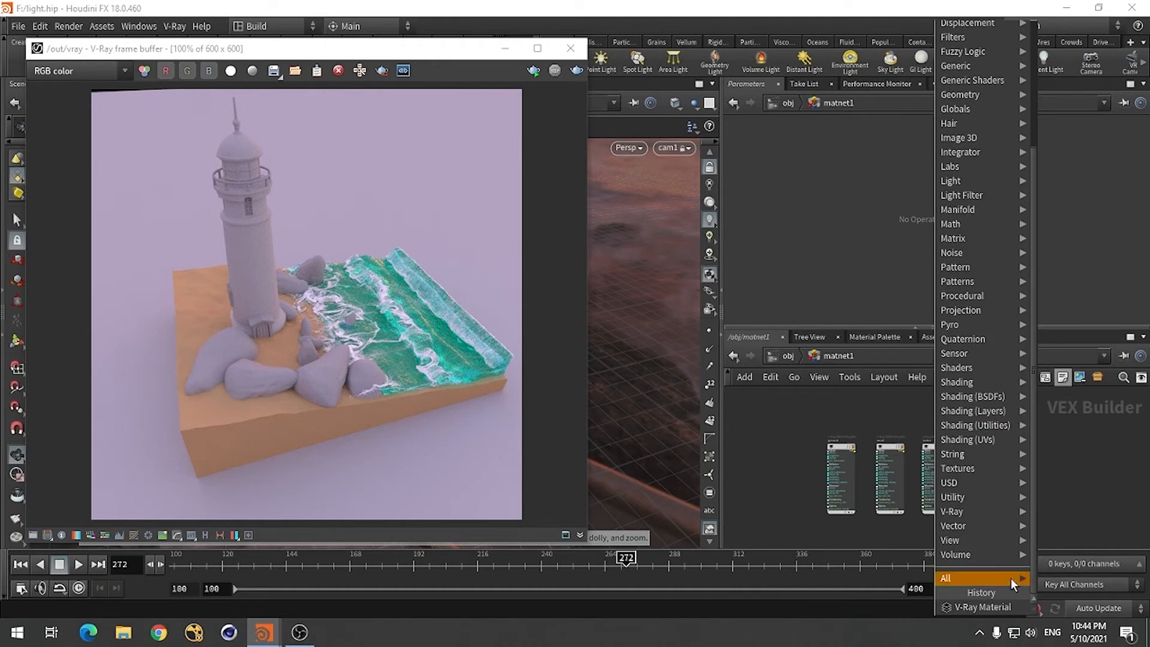
{"action": "left_click", "coordinate": [994, 607]}
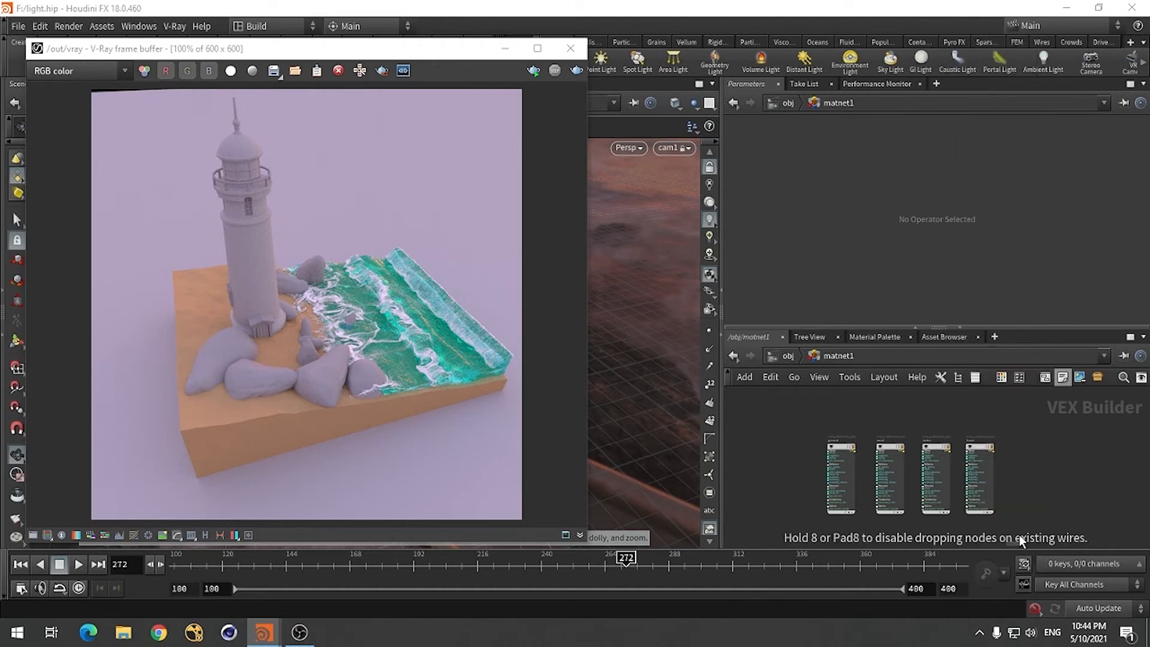
{"action": "left_click", "coordinate": [1087, 445]}
{"action": "left_click", "coordinate": [875, 127]}
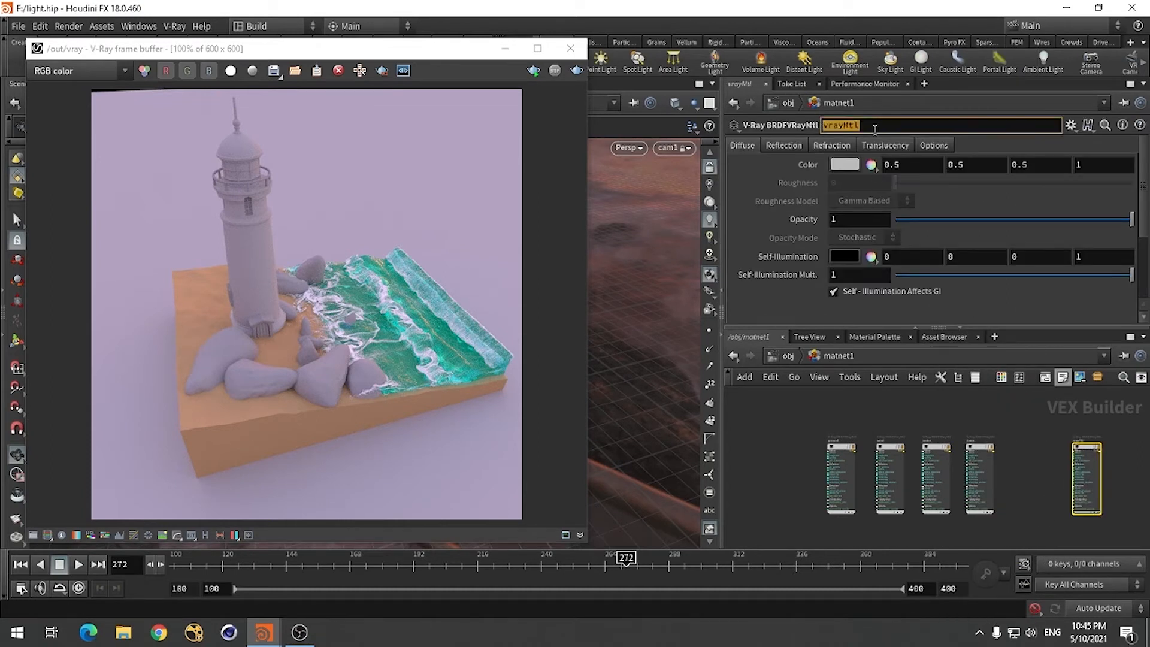
{"action": "type", "text": "rock"}
{"action": "key", "text": "Return"}
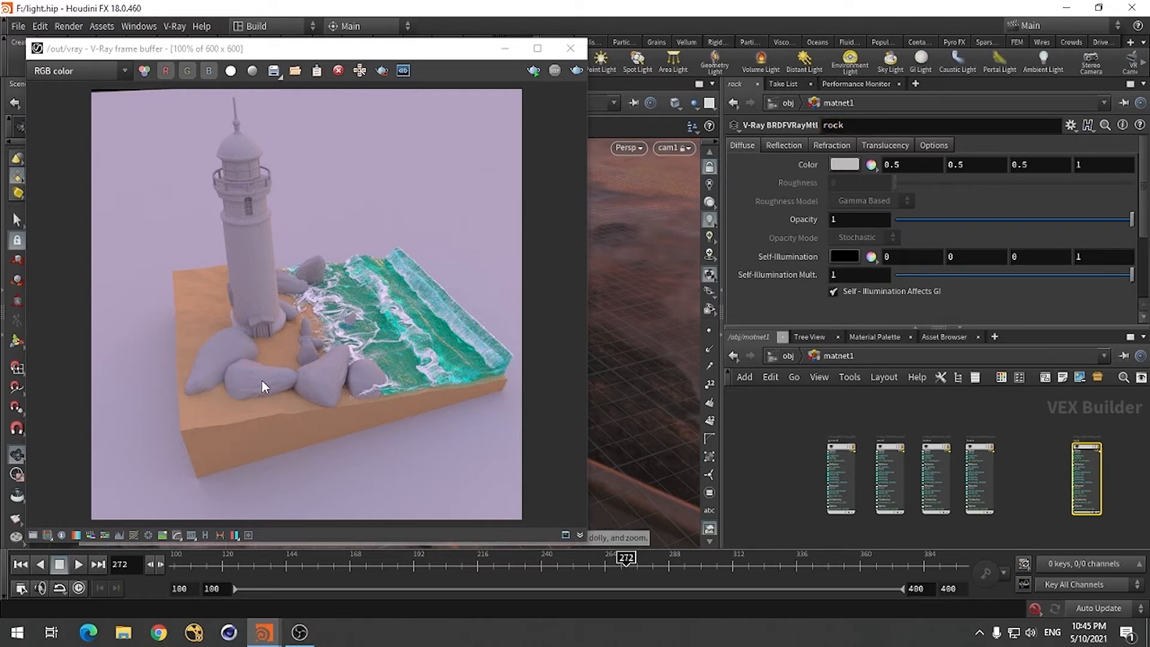
Add a V-Ray Image File node next to the rock material
{"action": "middle_click_drag", "start_coordinate": [1013, 421], "coordinate": [867, 407]}
{"action": "scroll", "coordinate": [889, 431], "scroll_direction": "up", "scroll_amount": 2}
{"action": "key", "text": "Tab"}
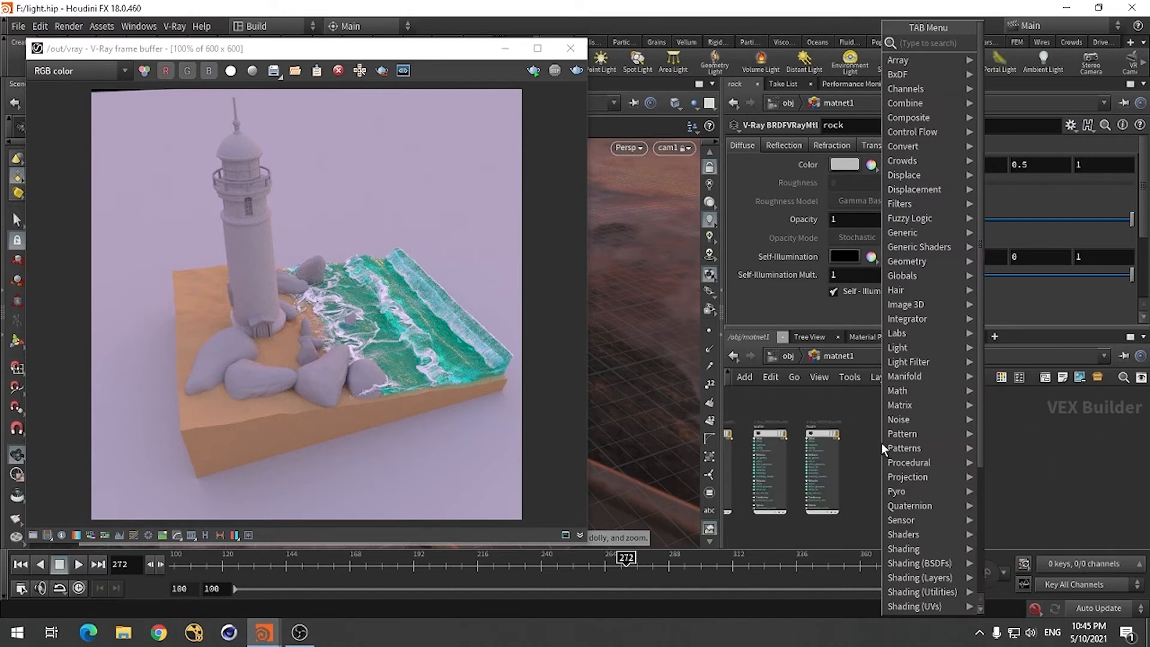
{"action": "type", "text": "image"}
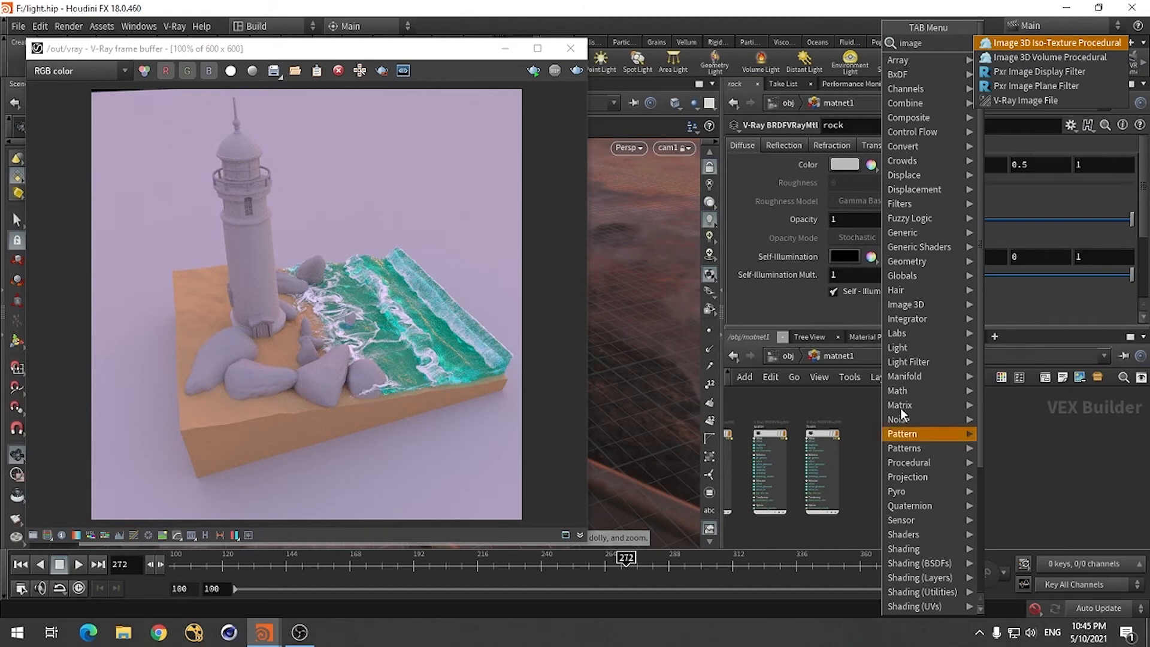
{"action": "left_click", "coordinate": [1025, 101]}
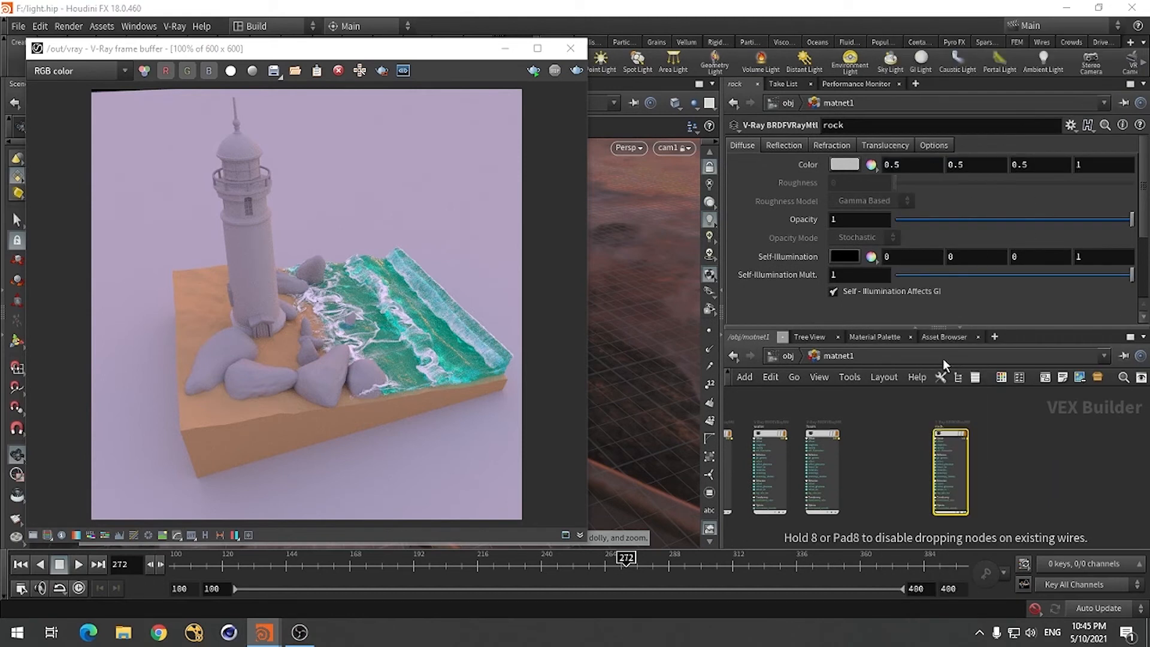
{"action": "left_click", "coordinate": [888, 433]}
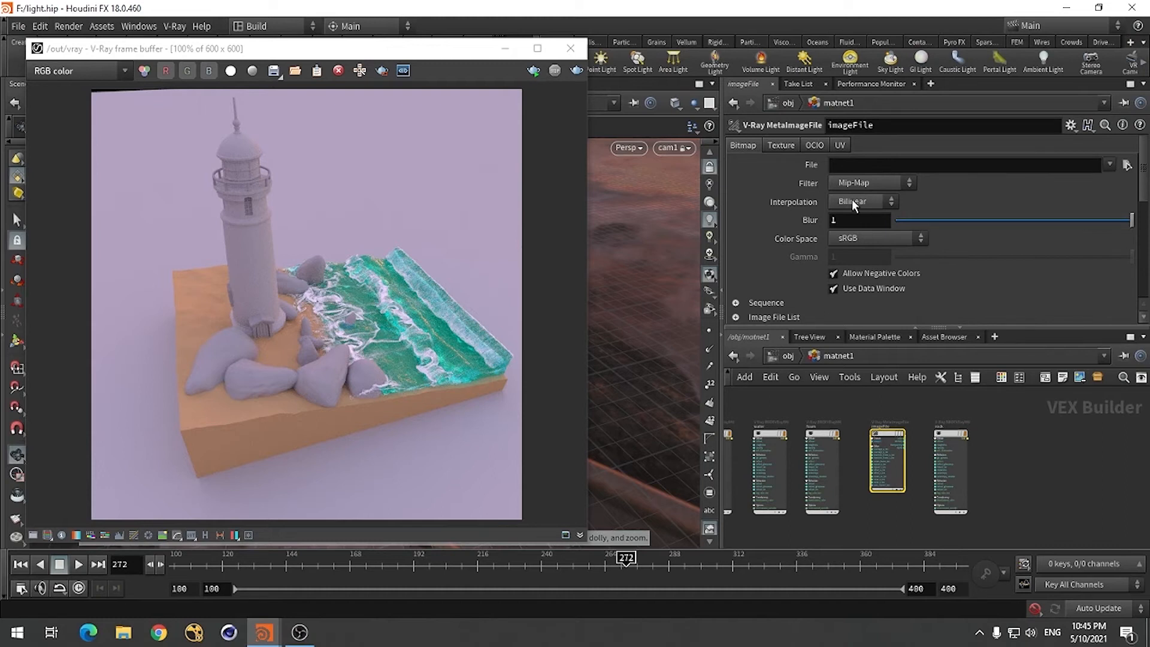
Load the texture F:/rock_05_diff_2k.jpg into the image file node beside the rock material
{"action": "left_click", "coordinate": [1126, 165]}
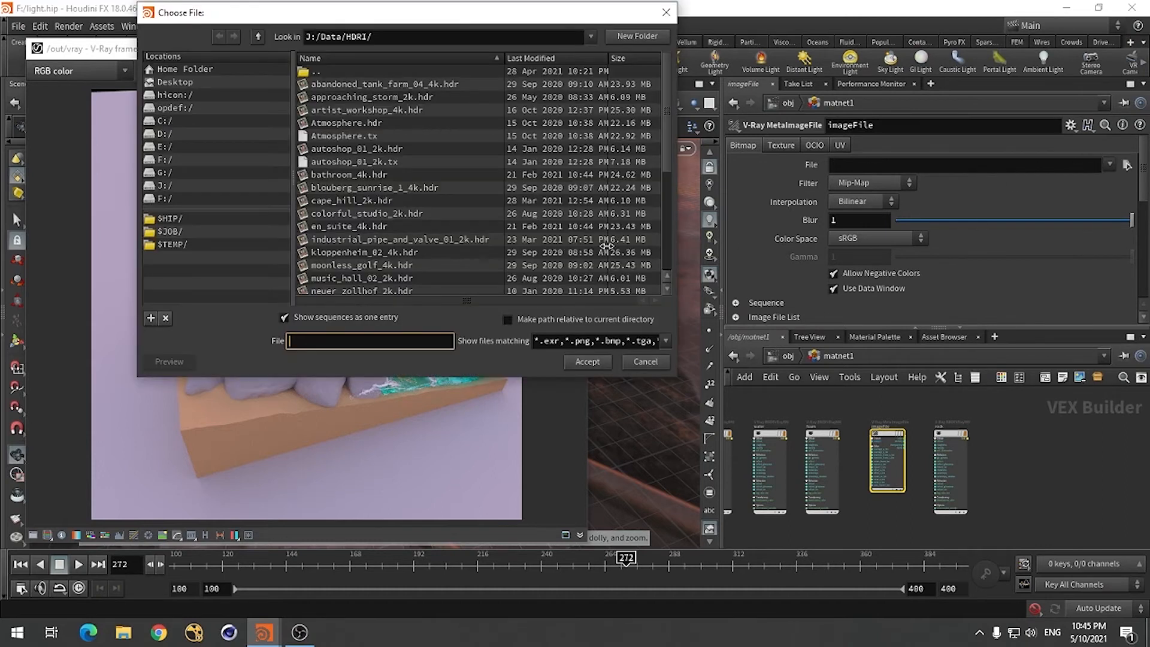
{"action": "left_click", "coordinate": [159, 159]}
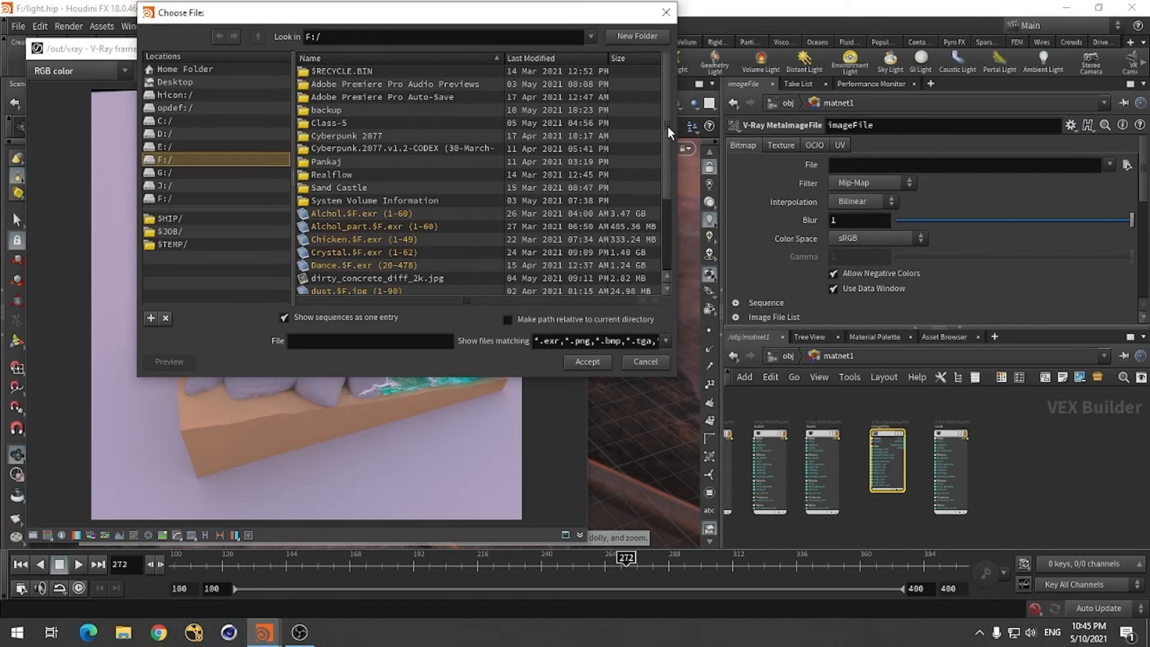
{"action": "left_click_drag", "start_coordinate": [667, 127], "coordinate": [674, 200]}
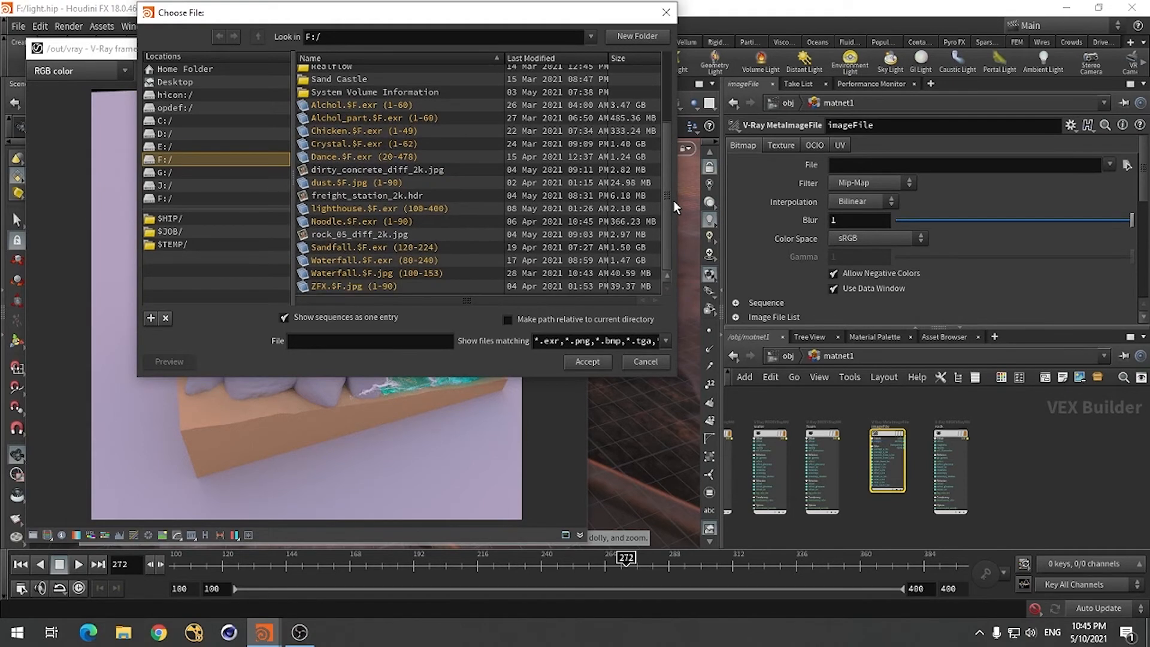
{"action": "left_click", "coordinate": [376, 235]}
{"action": "left_click", "coordinate": [586, 363]}
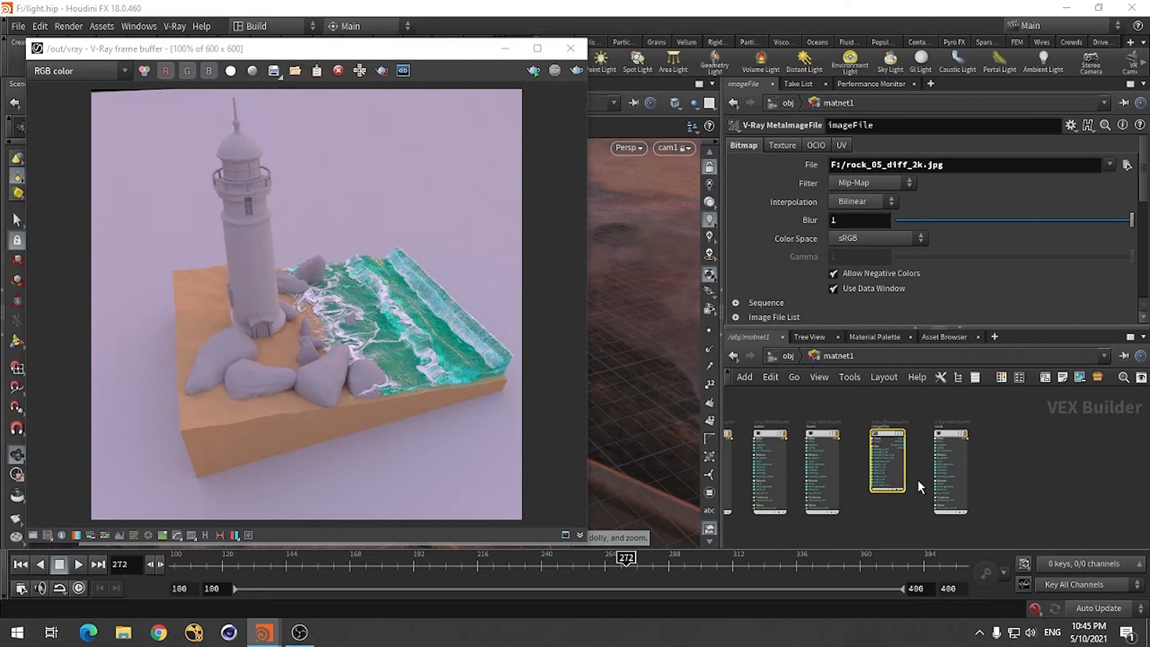
Connect the rock texture's color output to the rock material's diffuse input and set the texture's blur to 0
{"action": "middle_click_drag", "start_coordinate": [1032, 467], "coordinate": [1004, 500]}
{"action": "scroll", "coordinate": [897, 500], "scroll_direction": "up", "scroll_amount": 4}
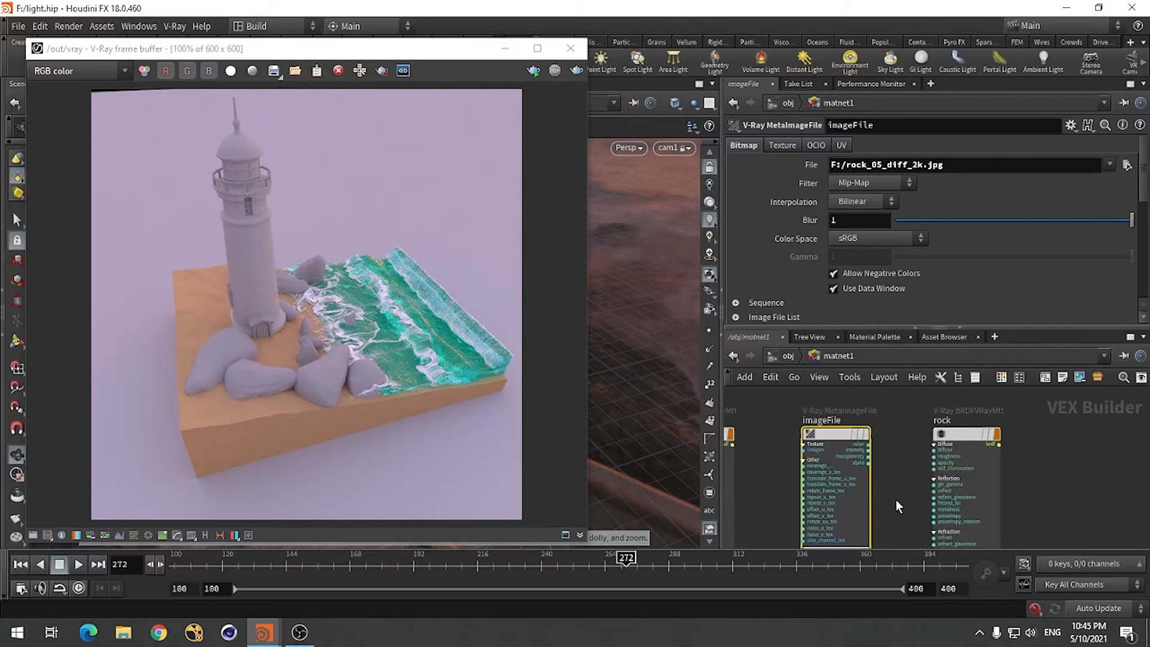
{"action": "scroll", "coordinate": [896, 500], "scroll_direction": "down", "scroll_amount": 1}
{"action": "scroll", "coordinate": [882, 462], "scroll_direction": "up", "scroll_amount": 3}
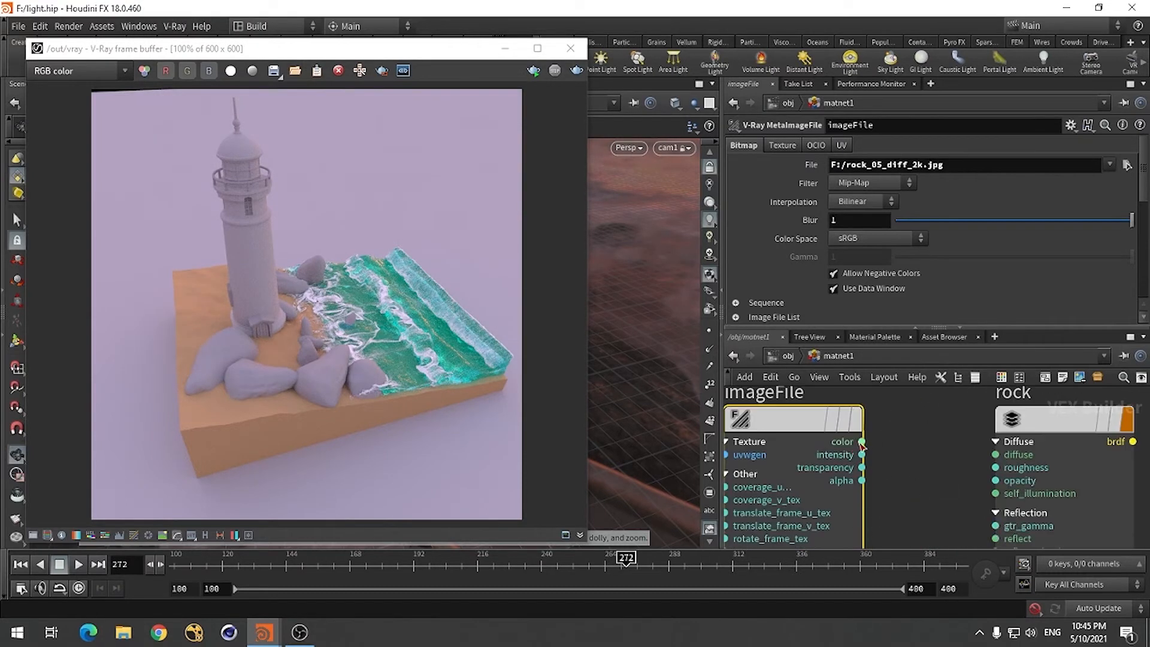
{"action": "left_click", "coordinate": [861, 441]}
{"action": "left_click", "coordinate": [995, 454]}
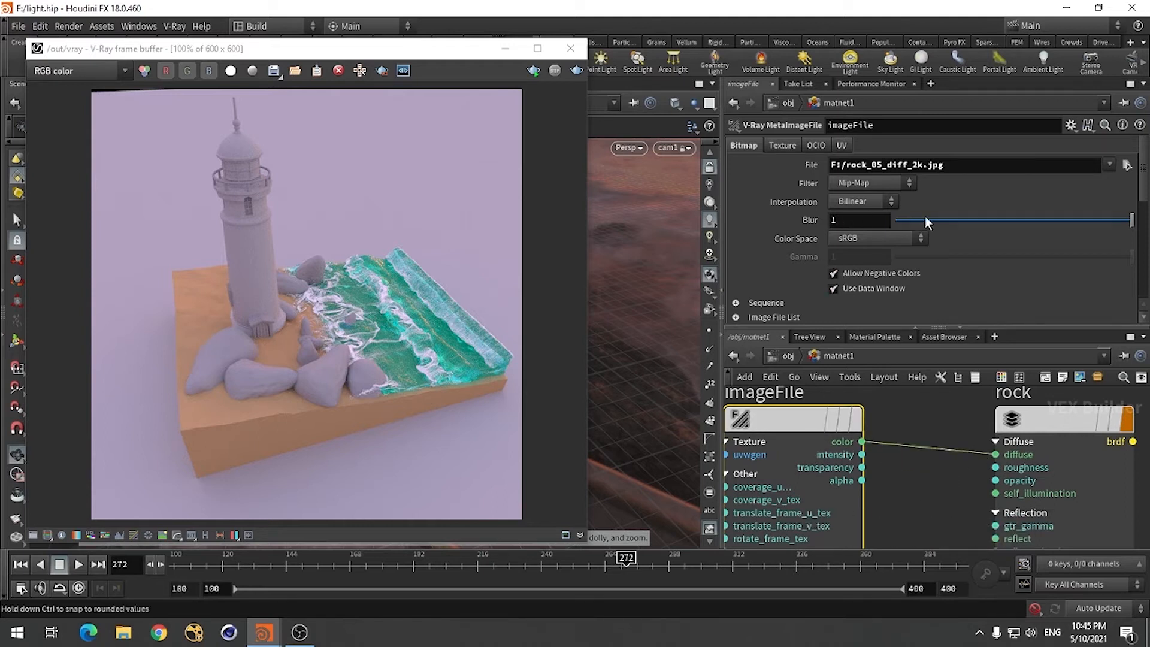
{"action": "left_click_drag", "start_coordinate": [906, 221], "coordinate": [896, 223]}
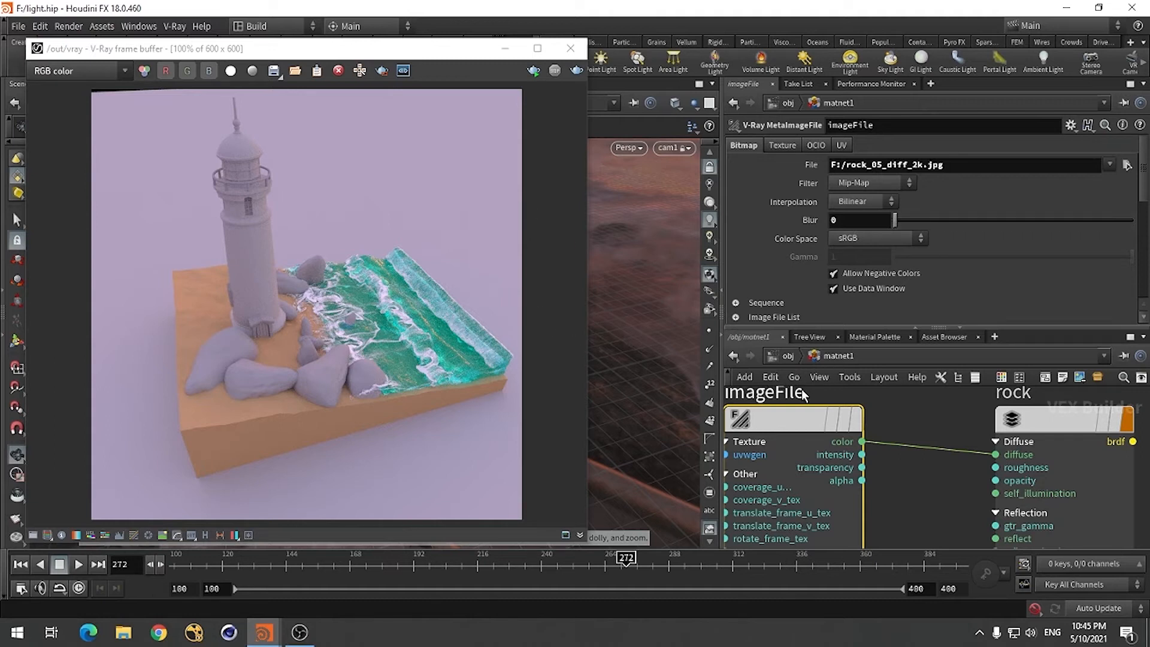
Assign /obj/matnet1/rock to the rock groups in the Scene's material1 node and run a test render
{"action": "left_click", "coordinate": [788, 356]}
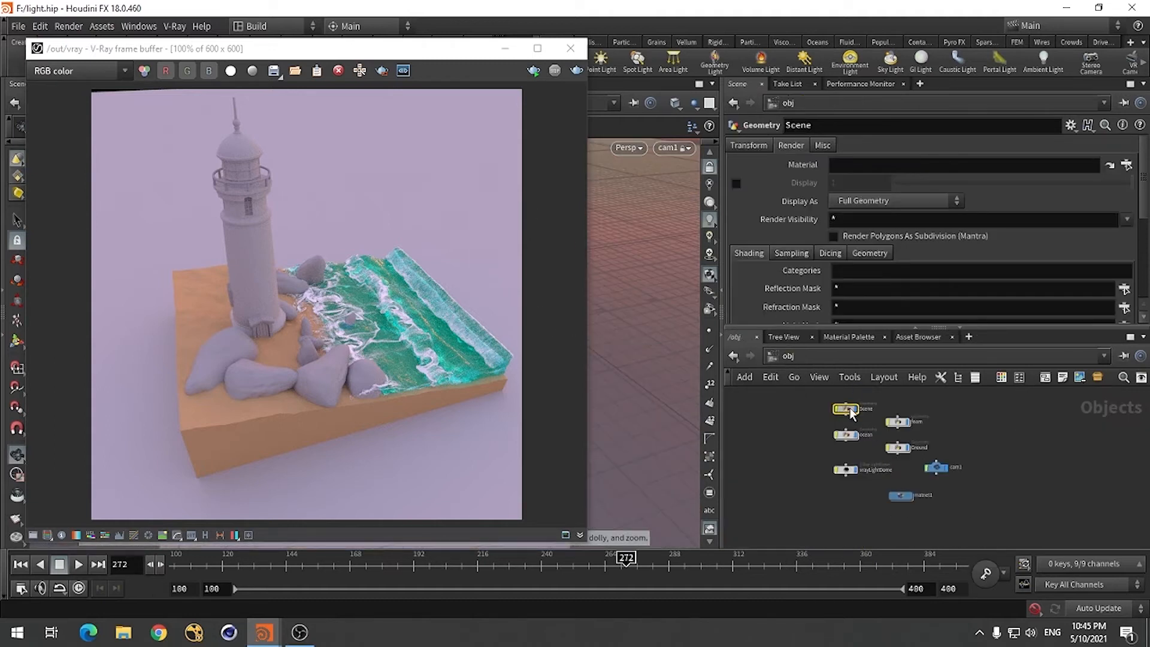
{"action": "double_click", "coordinate": [909, 484]}
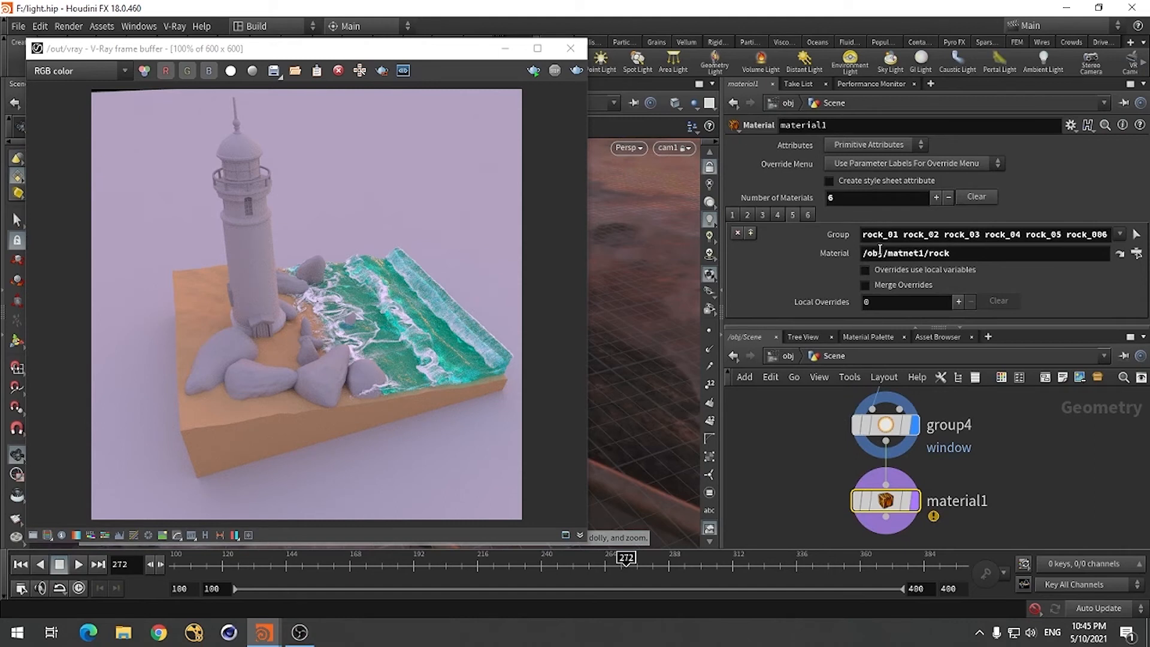
{"action": "left_click", "coordinate": [1136, 254]}
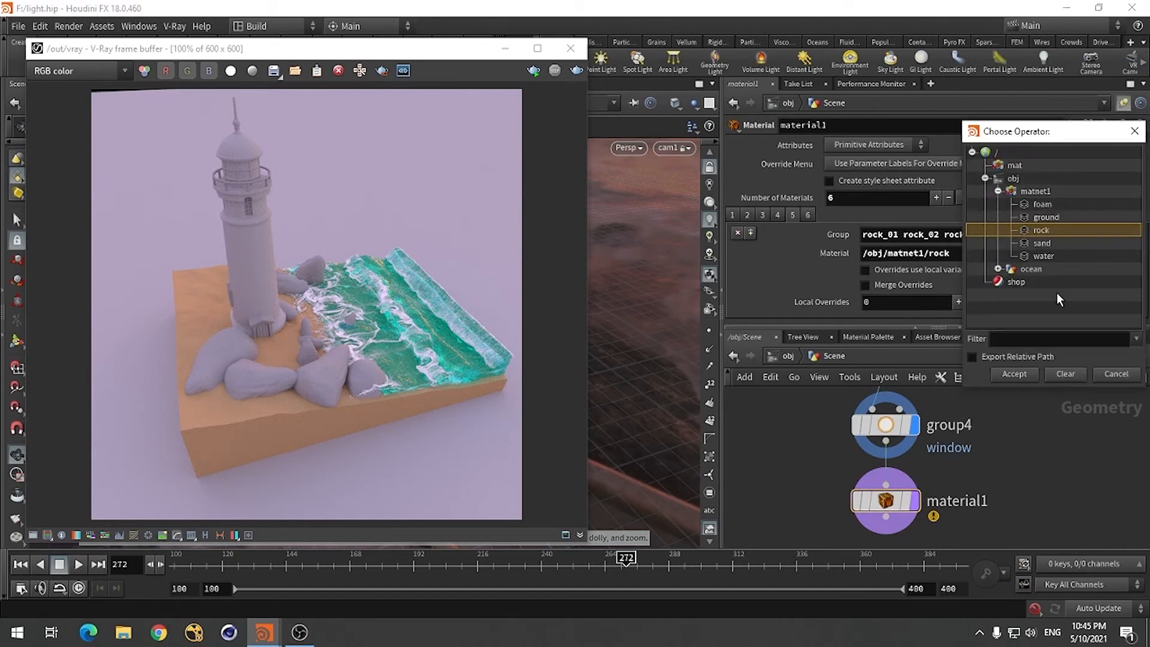
{"action": "double_click", "coordinate": [1039, 230]}
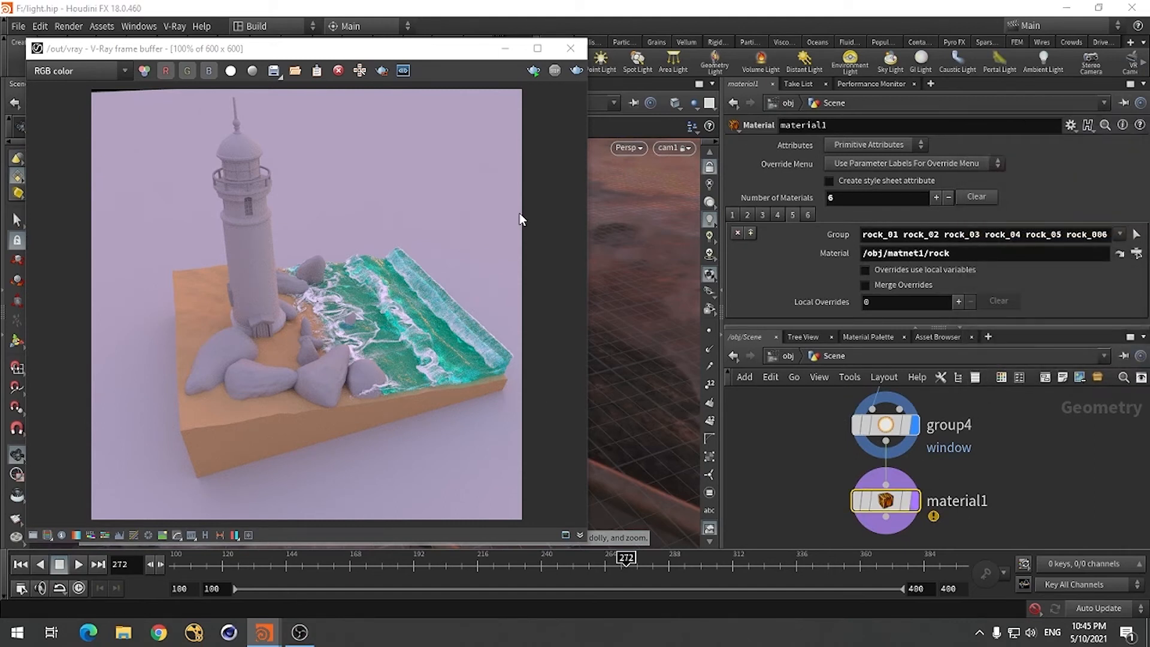
{"action": "left_click", "coordinate": [578, 70]}
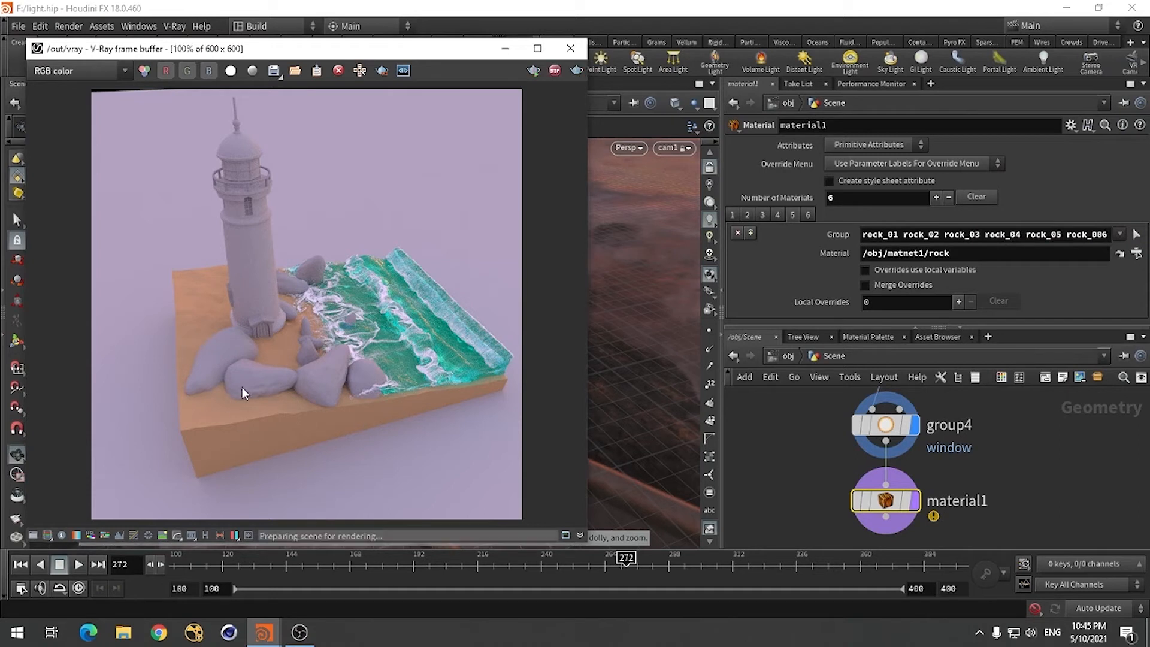
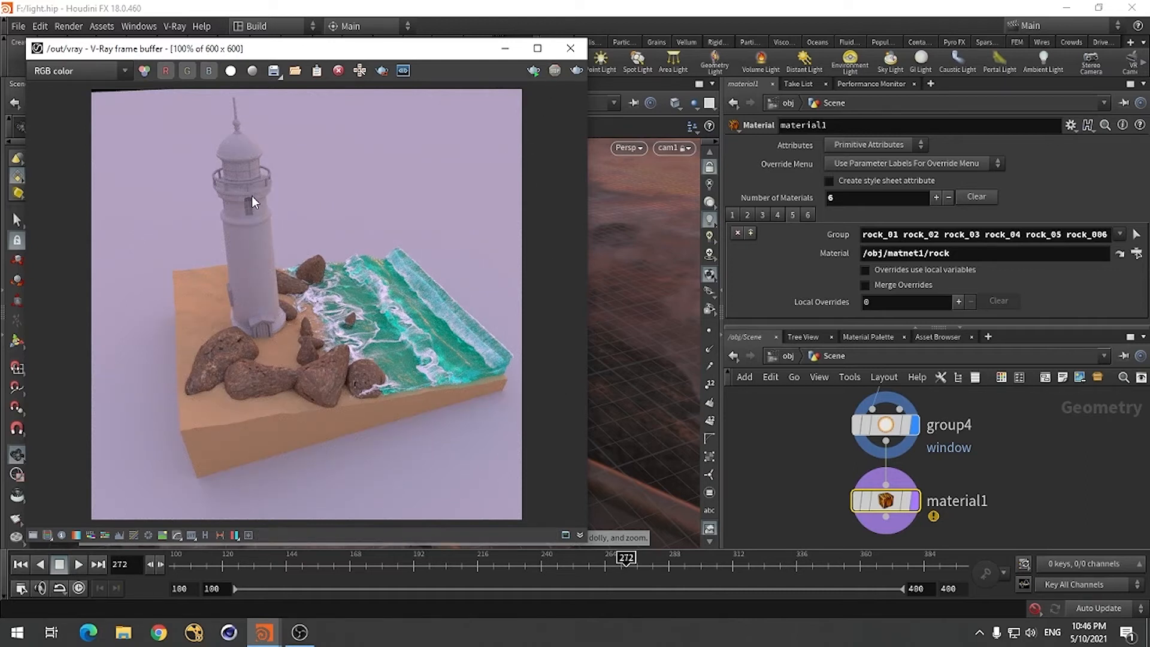
Go from the colum ^group4 material entry to matnet1 and add a new V-Ray Material in the empty area near the rock shader
{"action": "left_click", "coordinate": [779, 214]}
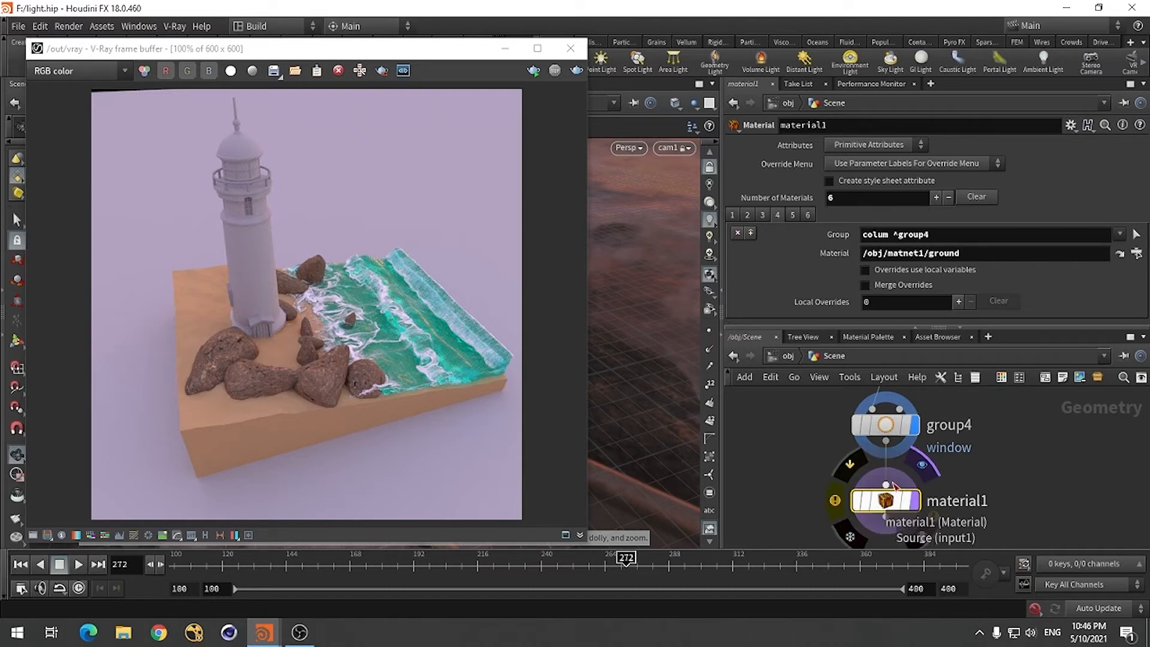
{"action": "left_click", "coordinate": [1119, 254]}
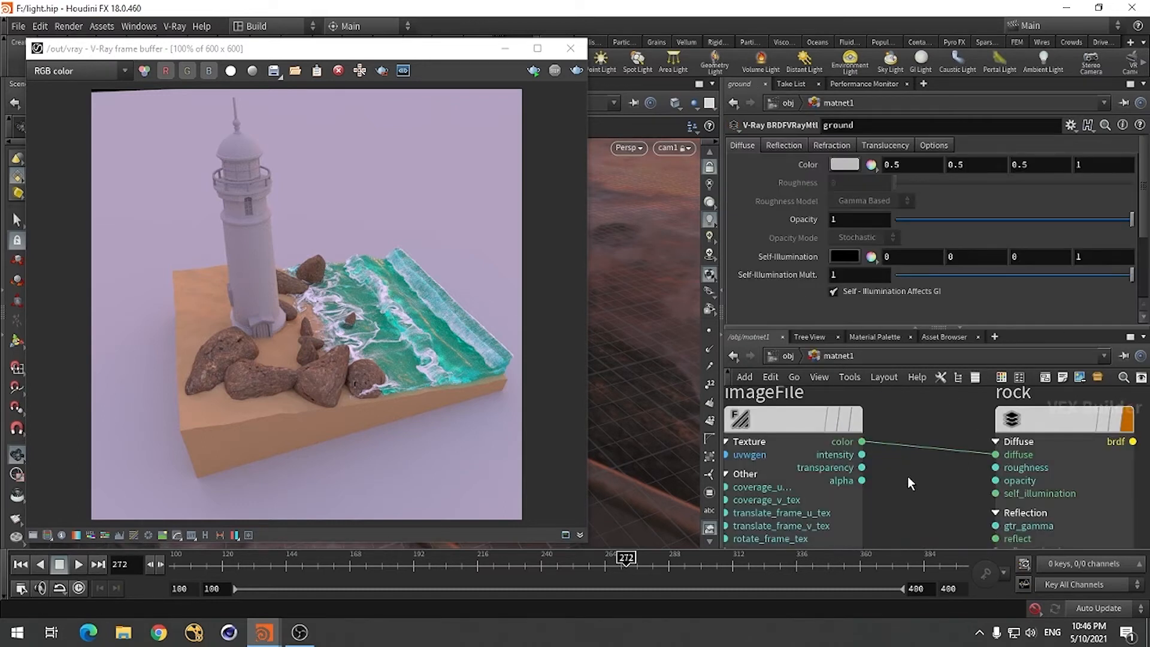
{"action": "scroll", "coordinate": [936, 465], "scroll_direction": "down", "scroll_amount": 3}
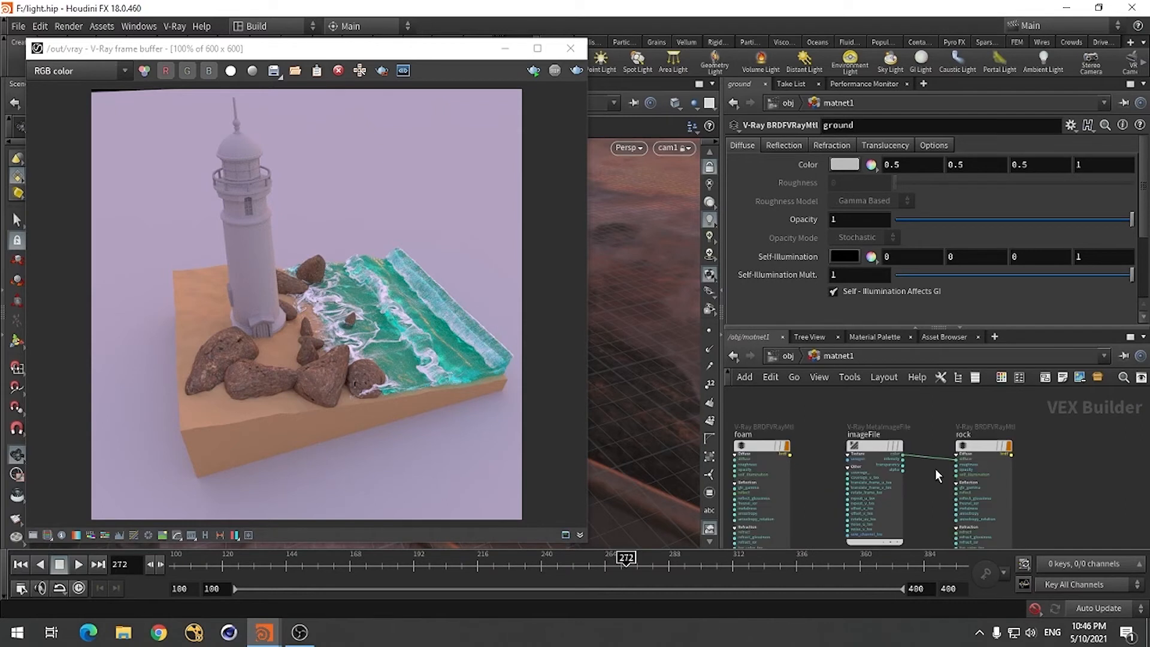
{"action": "scroll", "coordinate": [935, 470], "scroll_direction": "down", "scroll_amount": 5}
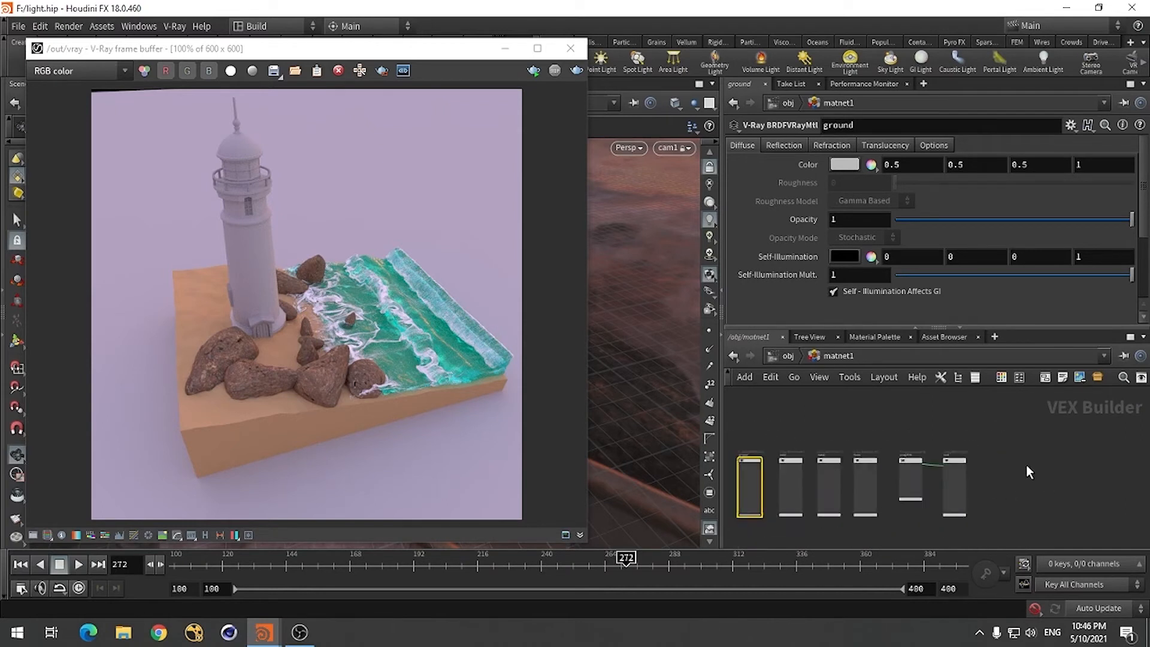
{"action": "left_click", "coordinate": [1001, 475]}
{"action": "middle_click_drag", "start_coordinate": [1001, 475], "coordinate": [863, 413]}
{"action": "scroll", "coordinate": [844, 480], "scroll_direction": "up", "scroll_amount": 4}
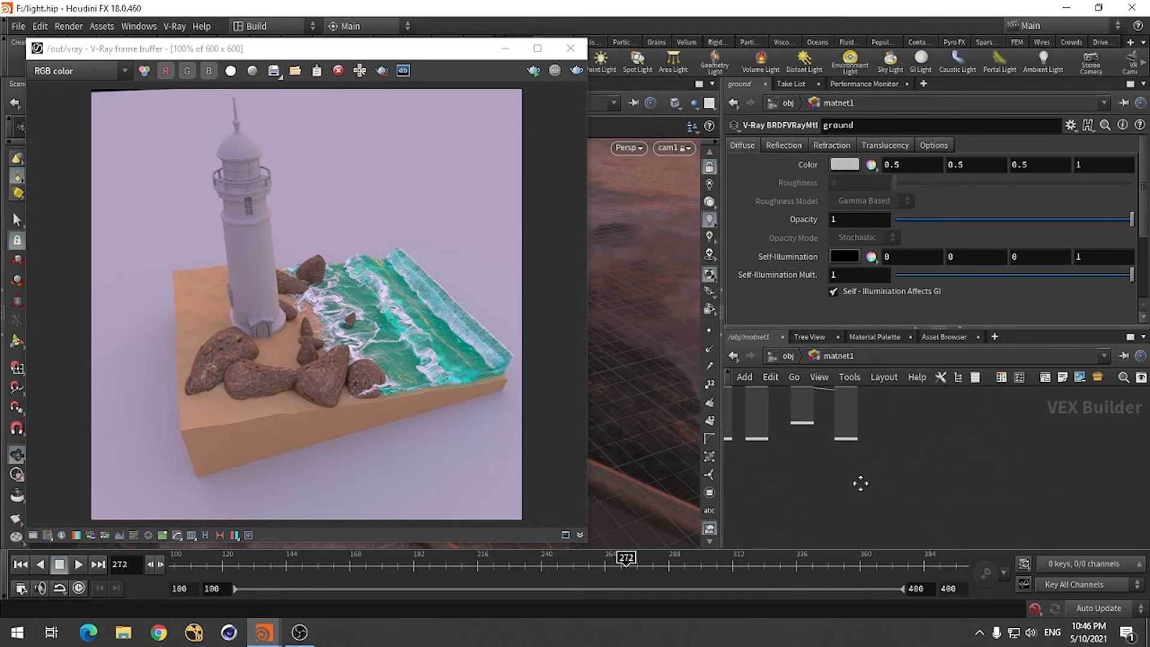
{"action": "key", "text": "Tab"}
{"action": "scroll", "coordinate": [850, 473], "scroll_direction": "down", "scroll_amount": 5}
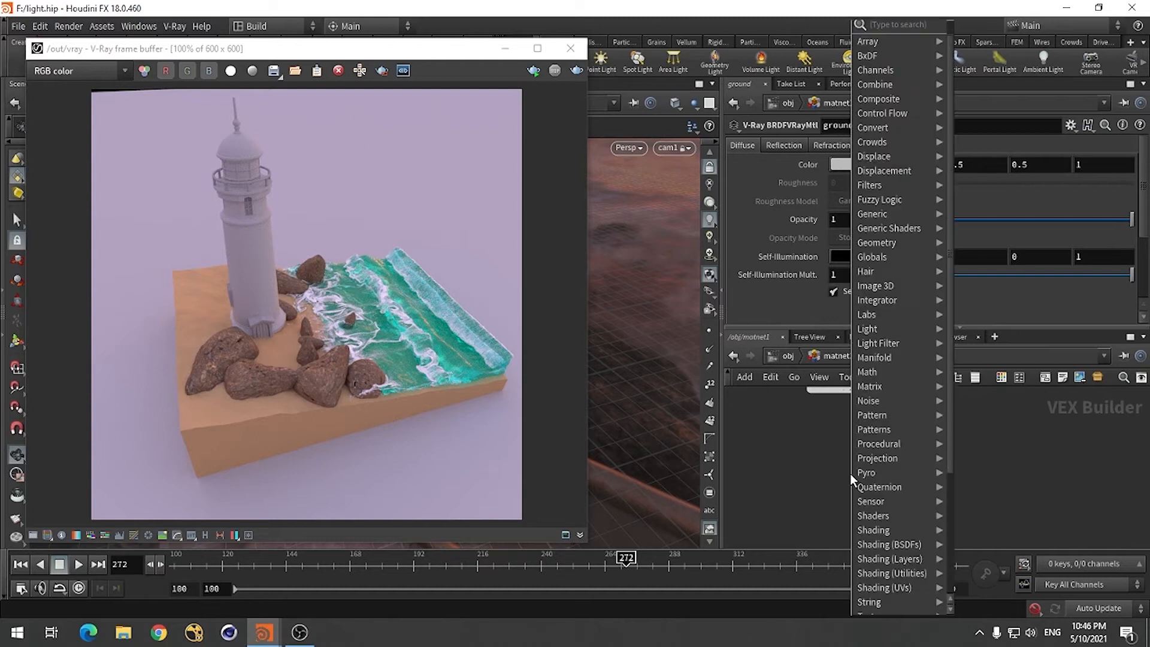
{"action": "scroll", "coordinate": [896, 576], "scroll_direction": "down", "scroll_amount": 1}
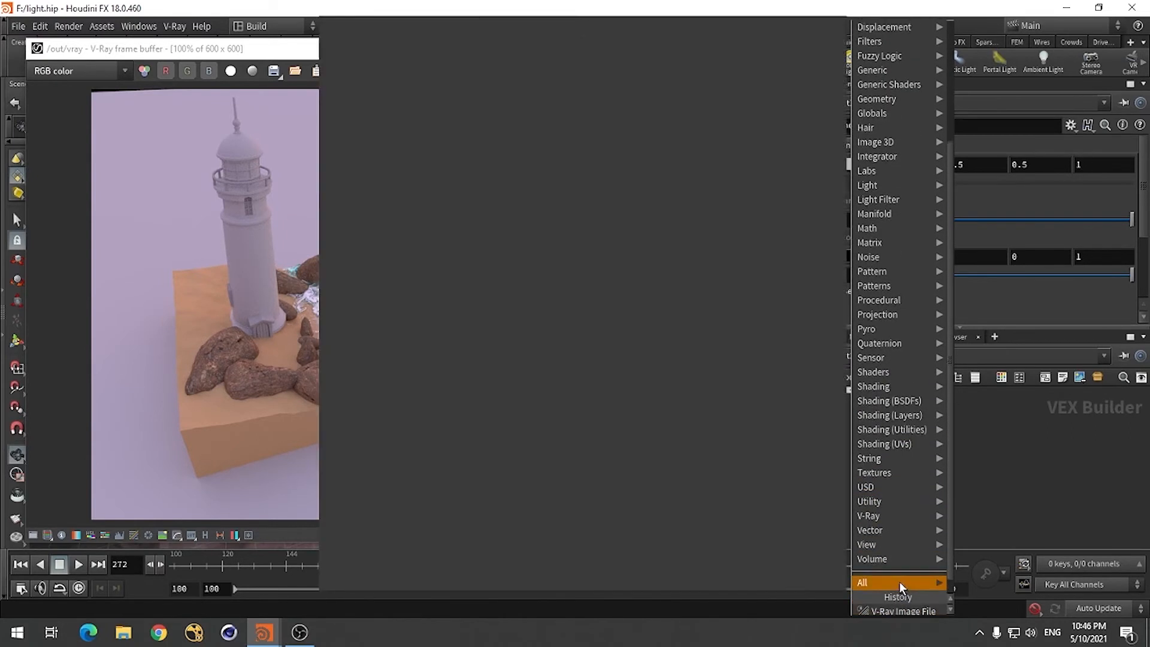
{"action": "scroll", "coordinate": [900, 603], "scroll_direction": "down", "scroll_amount": 1}
{"action": "left_click", "coordinate": [900, 606]}
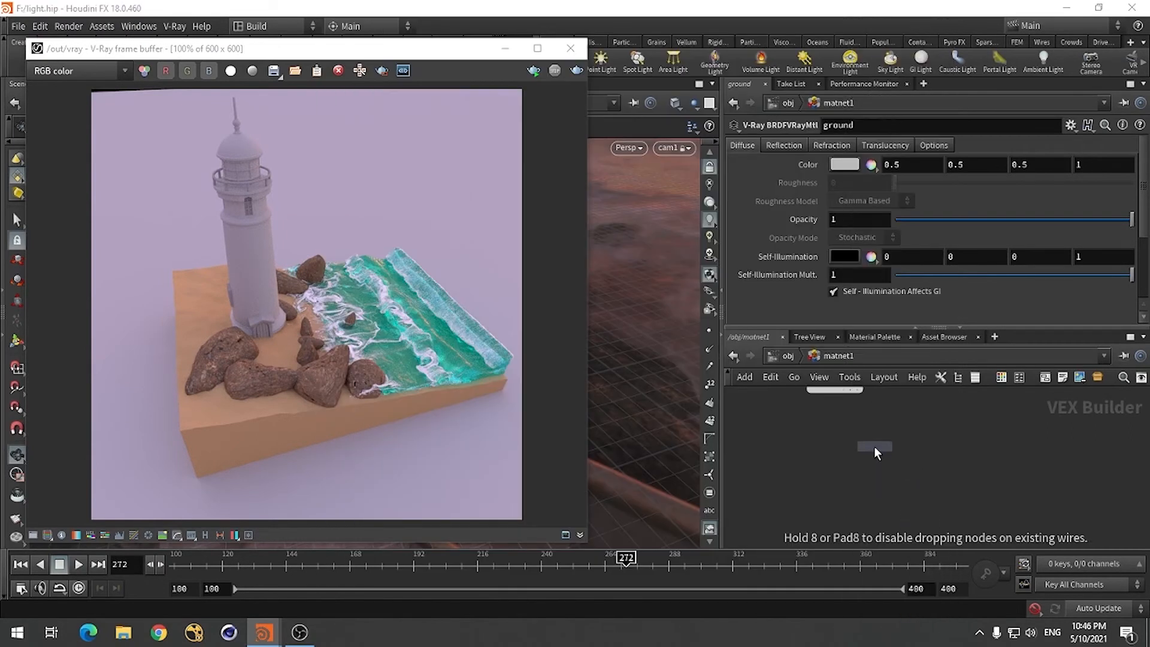
{"action": "left_click", "coordinate": [874, 447]}
Add a V-Ray Image File node beside the new material and load F:/dirty_concrete_diff_2k.jpg into it
{"action": "key", "text": "Tab"}
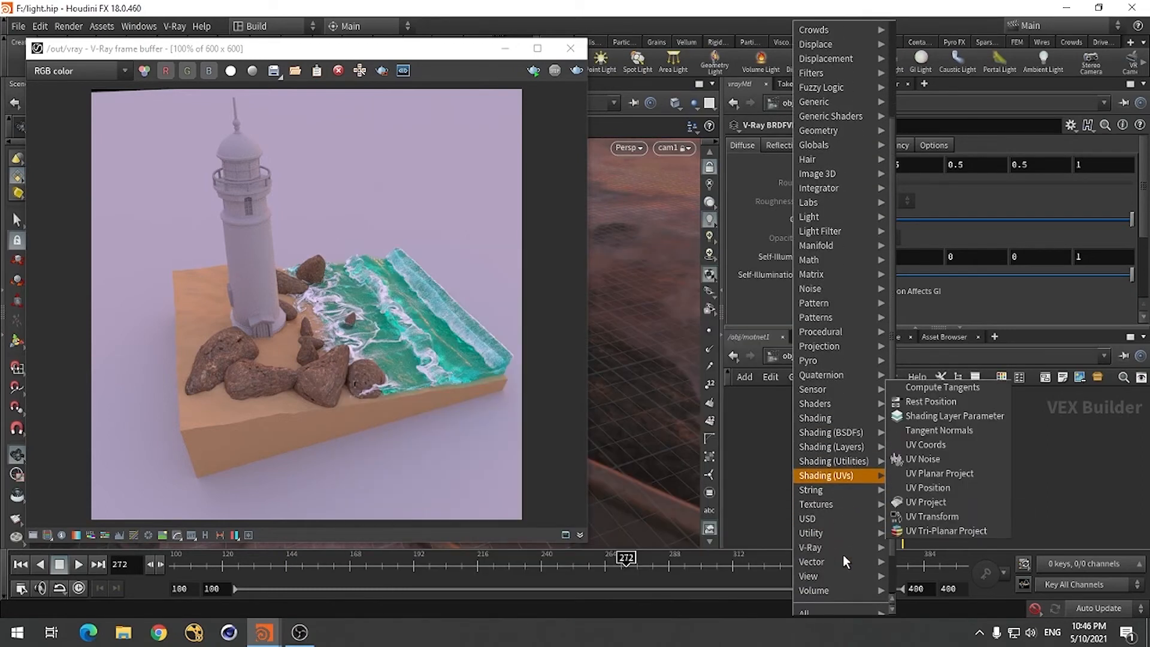
{"action": "scroll", "coordinate": [845, 588], "scroll_direction": "down", "scroll_amount": 7}
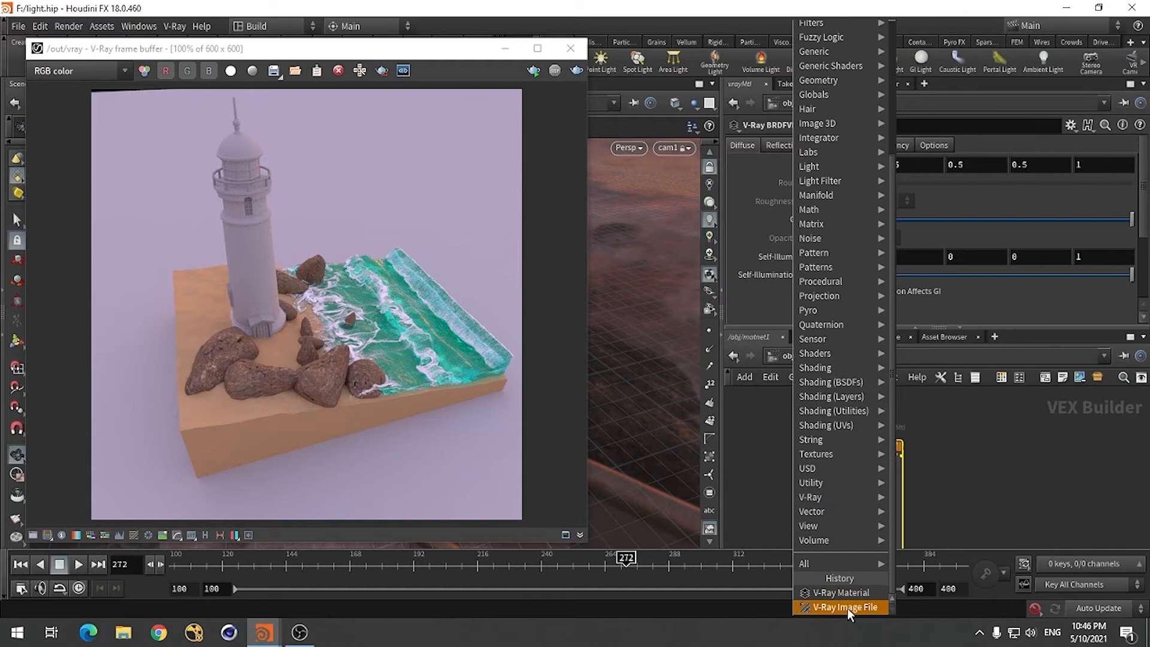
{"action": "left_click", "coordinate": [847, 594]}
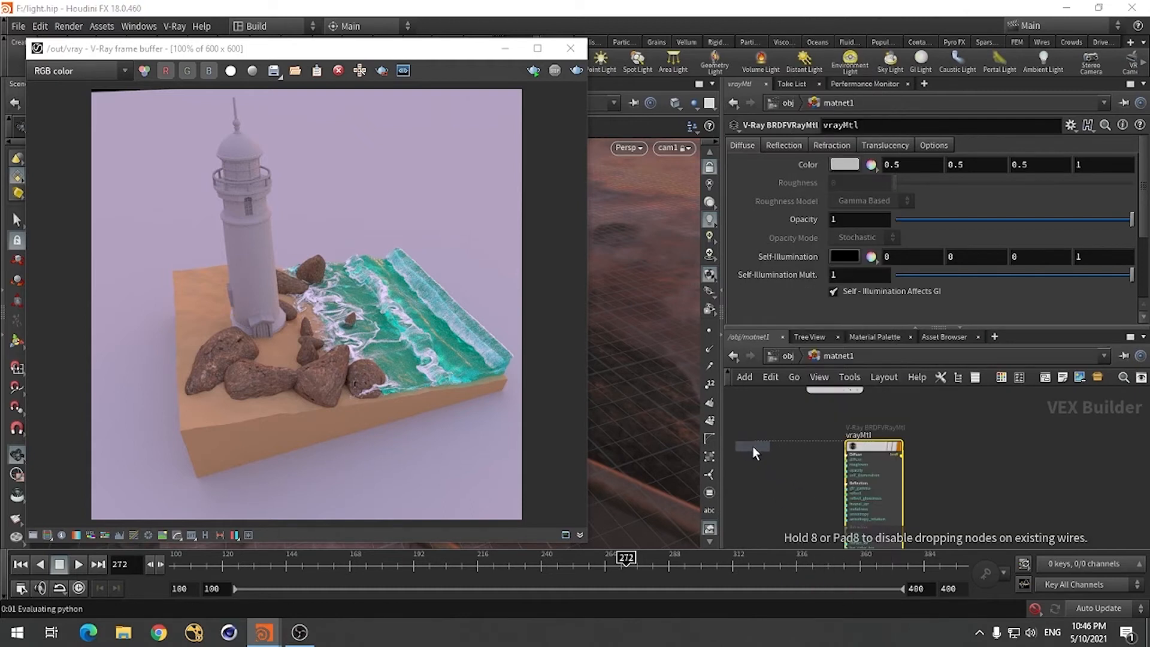
{"action": "left_click", "coordinate": [756, 453]}
{"action": "left_click", "coordinate": [1125, 164]}
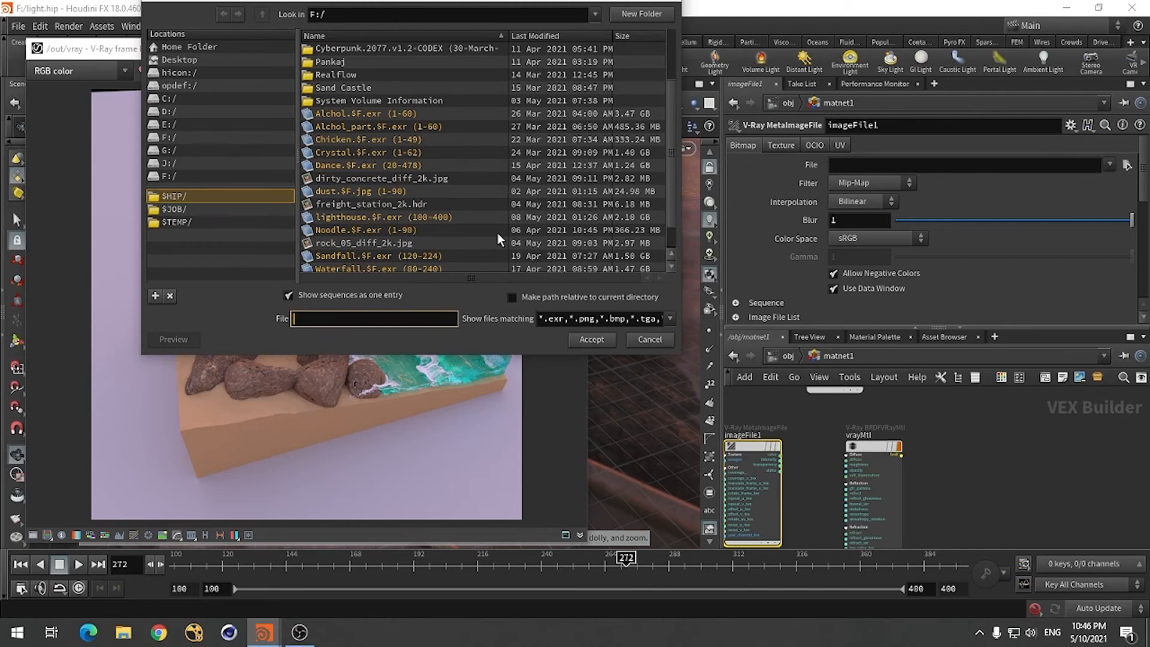
{"action": "left_click", "coordinate": [403, 178]}
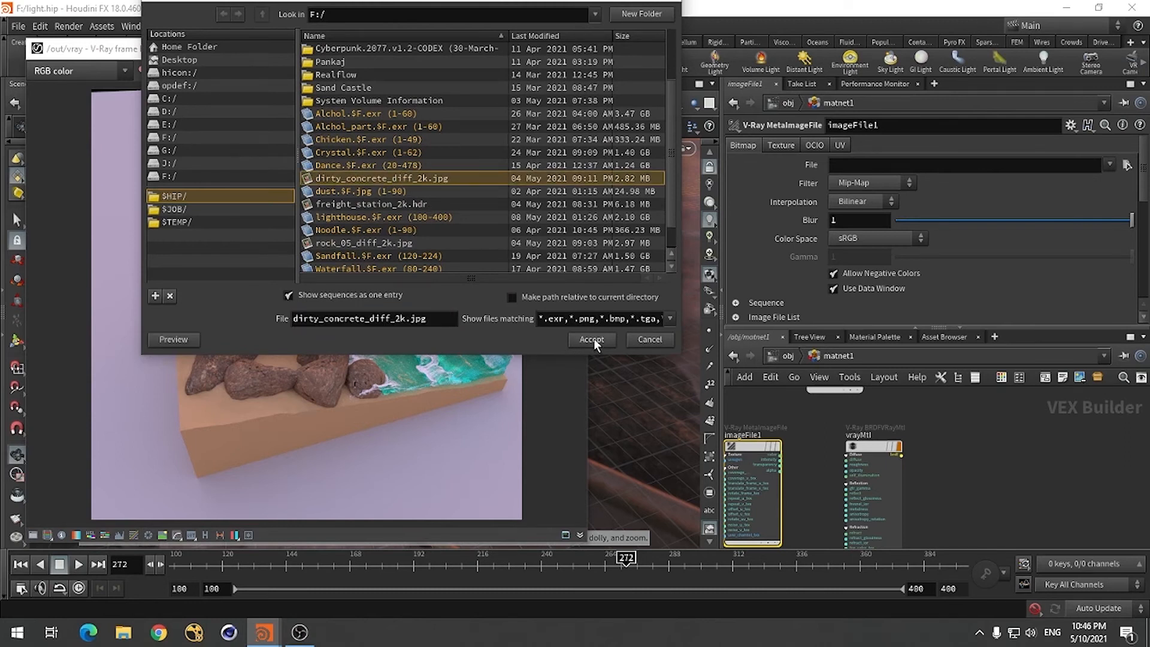
{"action": "left_click", "coordinate": [592, 339]}
Connect the concrete texture's color output to the new material's diffuse input and set the texture's blur to 0
{"action": "scroll", "coordinate": [793, 448], "scroll_direction": "up", "scroll_amount": 3}
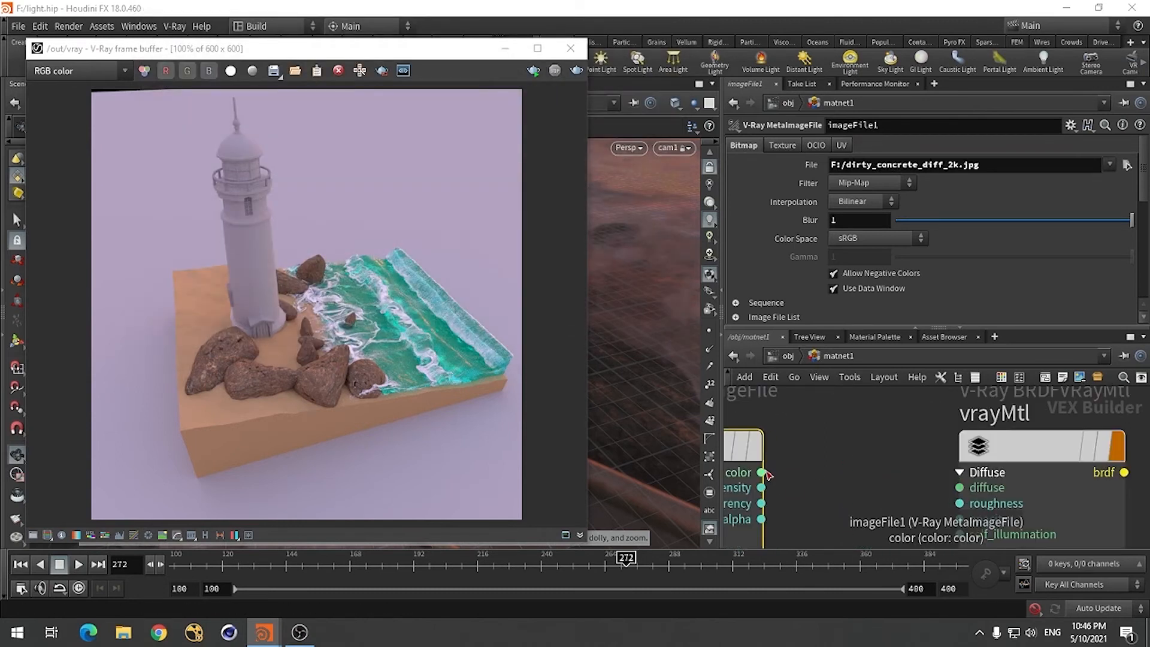
{"action": "left_click", "coordinate": [761, 473]}
{"action": "left_click", "coordinate": [960, 487]}
{"action": "scroll", "coordinate": [965, 479], "scroll_direction": "down", "scroll_amount": 3}
{"action": "mouse_move", "coordinate": [811, 456]}
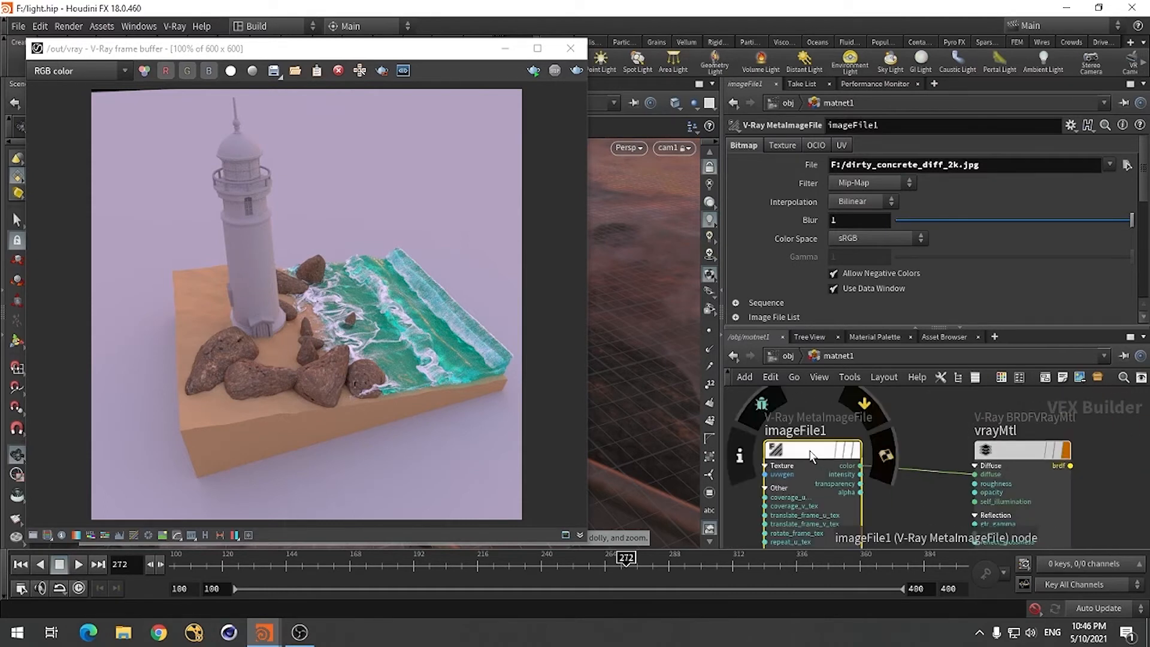
{"action": "left_click", "coordinate": [900, 221]}
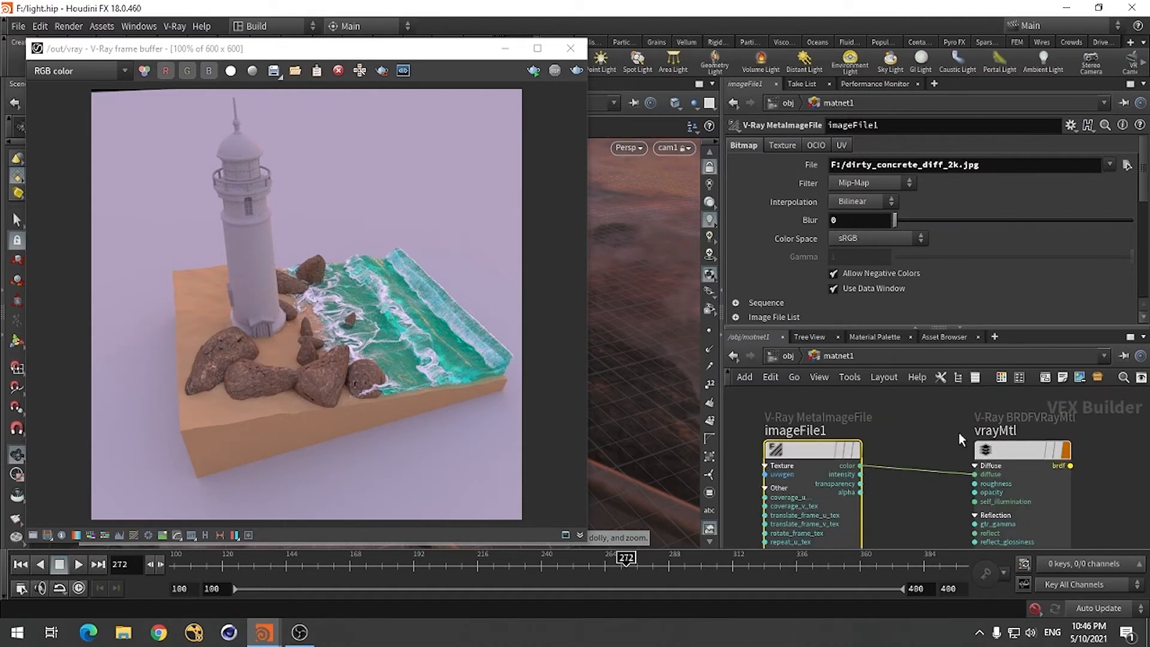
Rename the new V-Ray Material with the concrete texture as colum
{"action": "double_click", "coordinate": [1004, 430]}
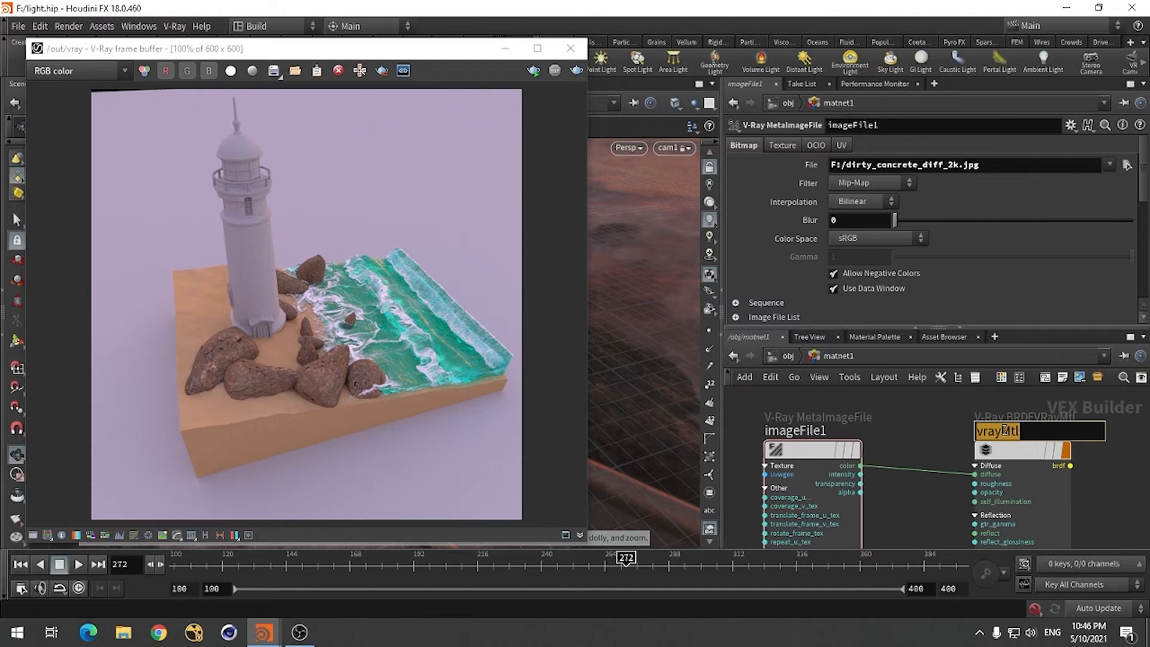
{"action": "type", "text": "colum"}
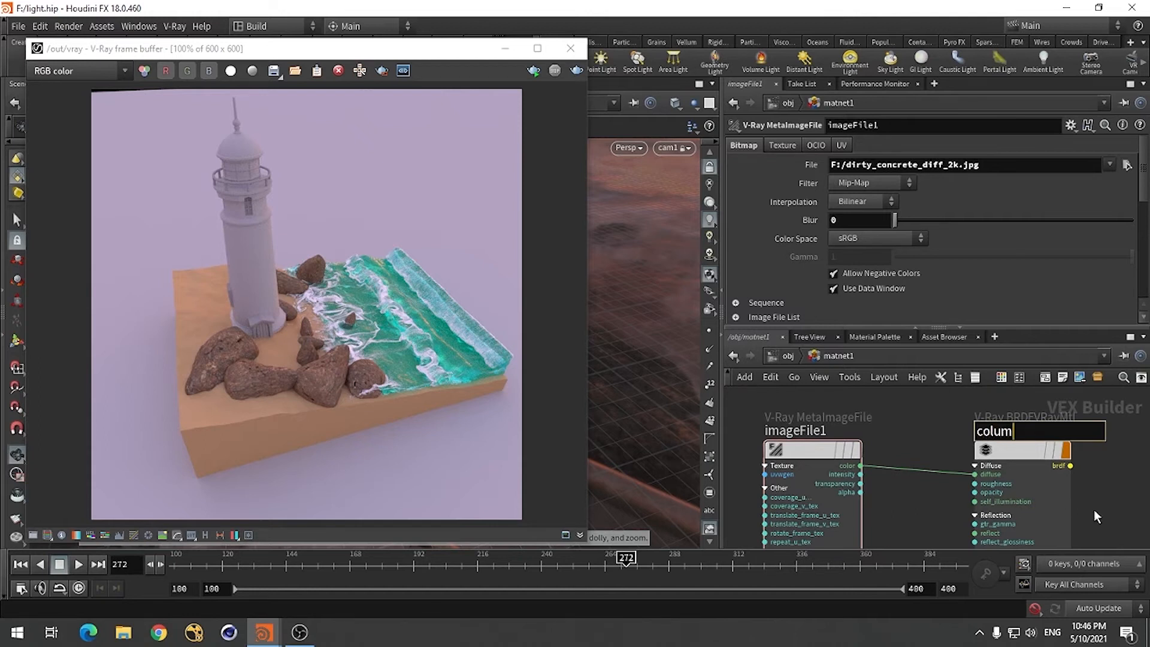
{"action": "key", "text": "Return"}
Assign the colum material to the colum ^group4 entry of the Scene object's material1 node and render the frame
{"action": "left_click", "coordinate": [788, 357]}
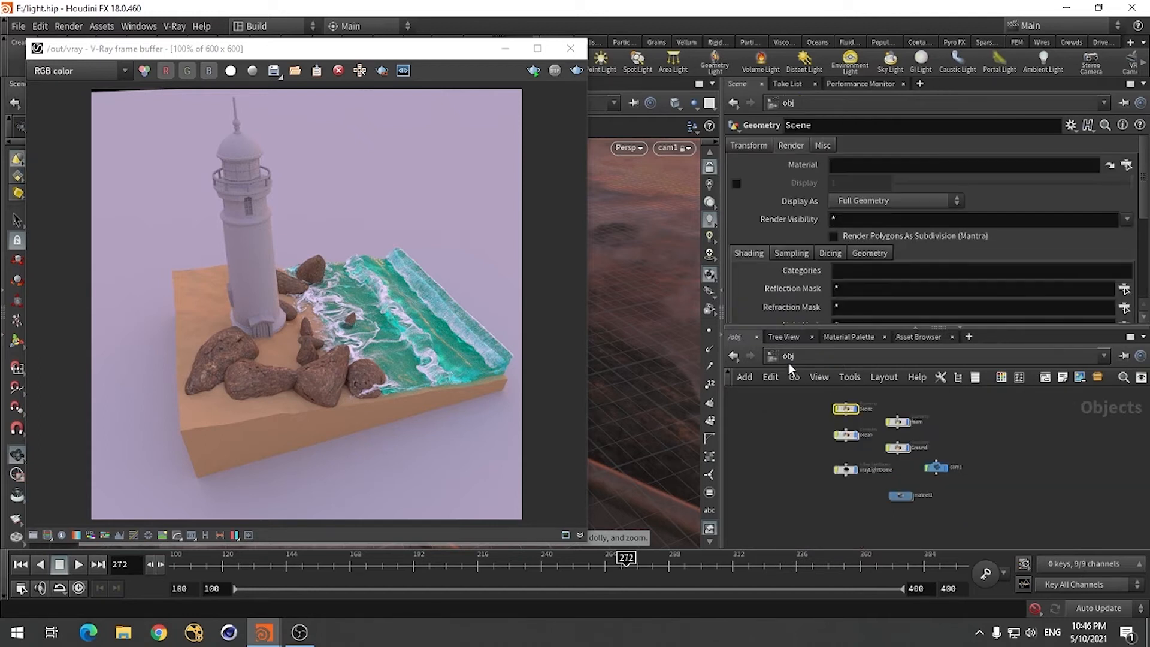
{"action": "double_click", "coordinate": [849, 409]}
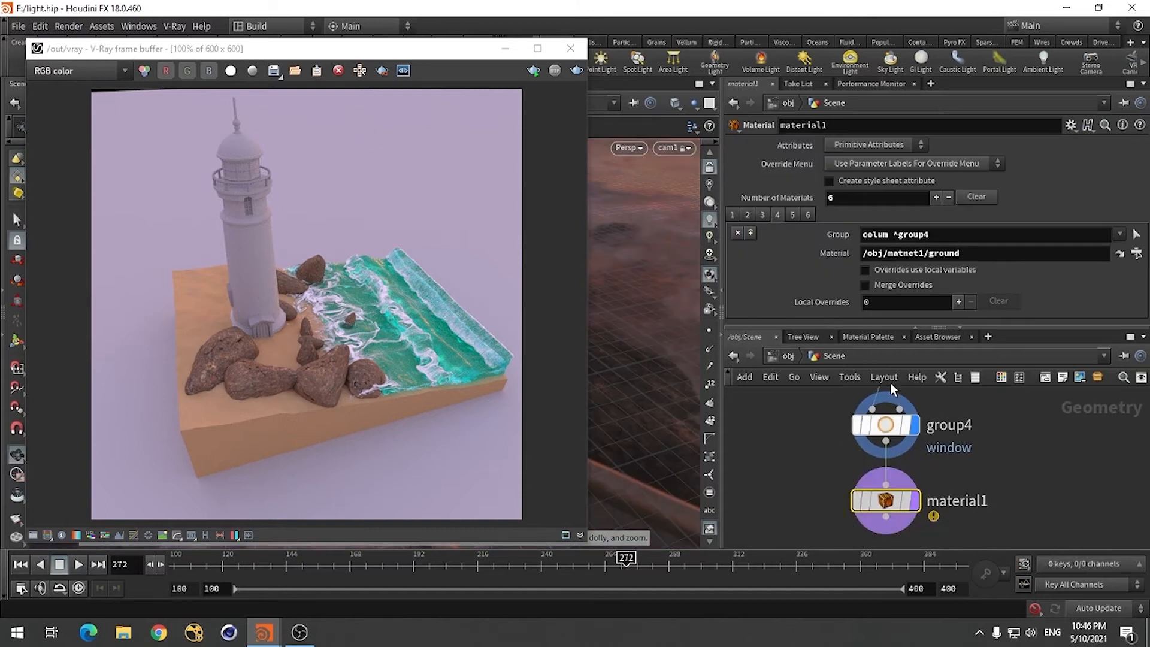
{"action": "left_click", "coordinate": [1137, 253]}
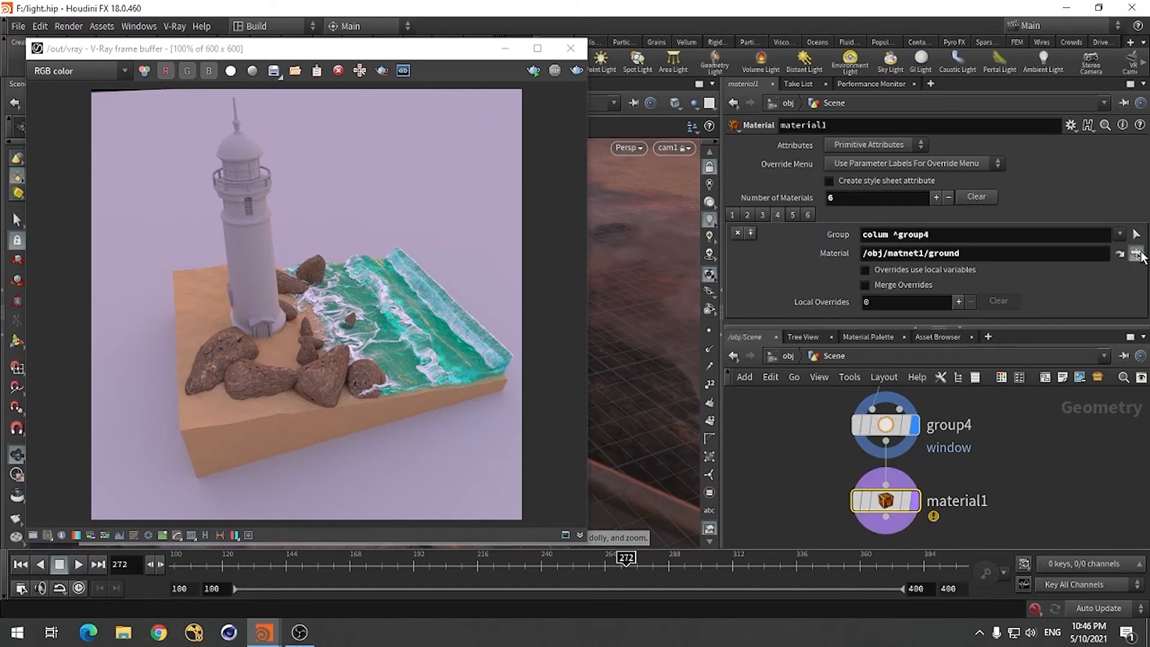
{"action": "double_click", "coordinate": [1044, 202]}
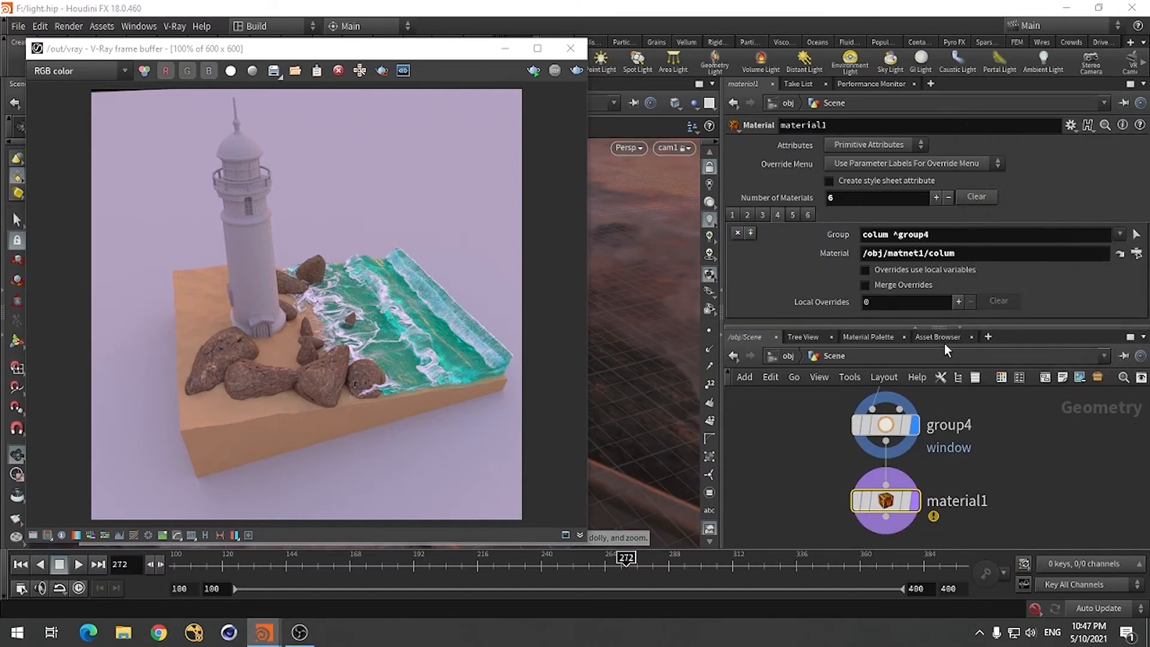
{"action": "left_click", "coordinate": [575, 71]}
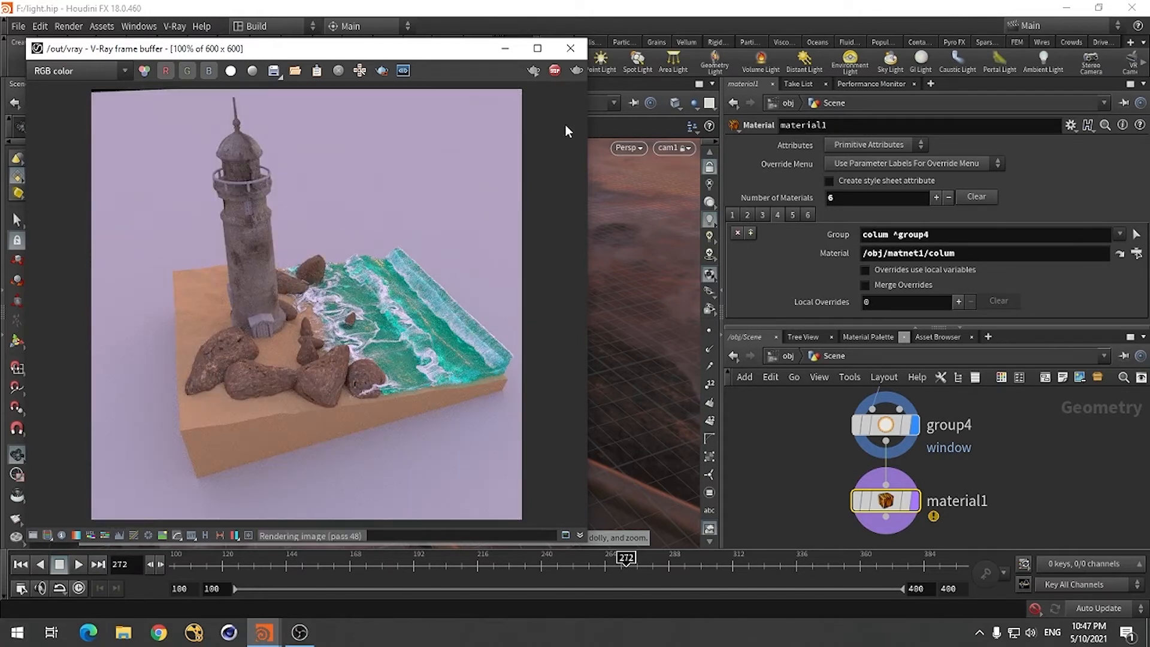
Go to the colum material's concrete texture node and reframe the scene view to a close-up of the lighthouse's lower column
{"action": "left_click", "coordinate": [1115, 254]}
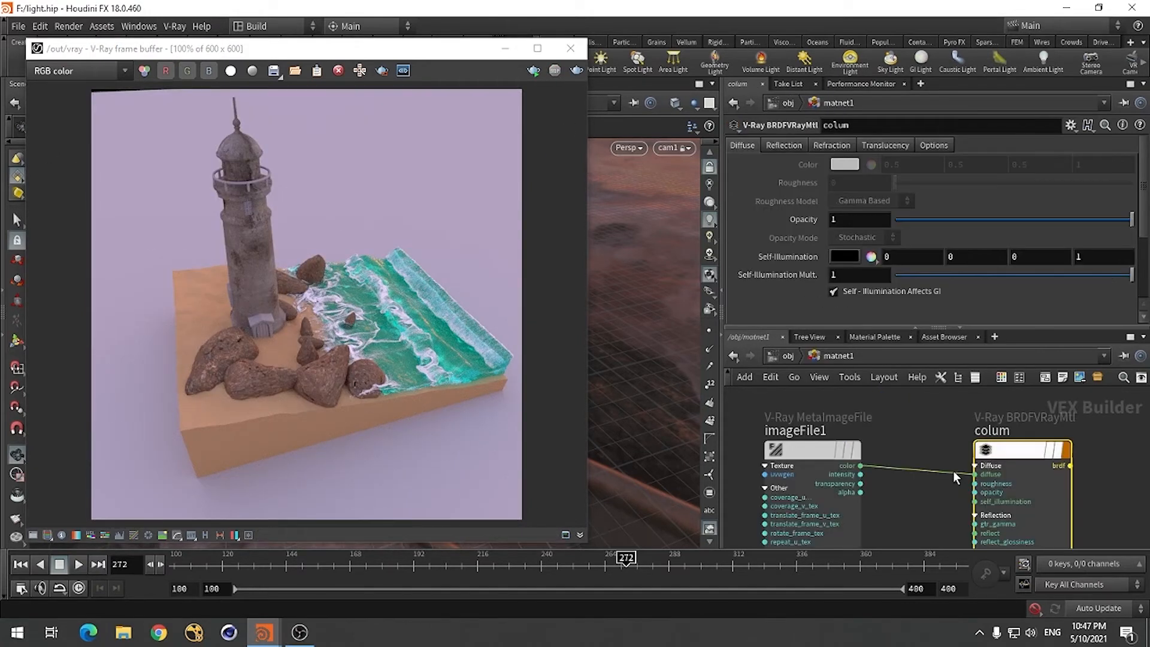
{"action": "left_click", "coordinate": [812, 450]}
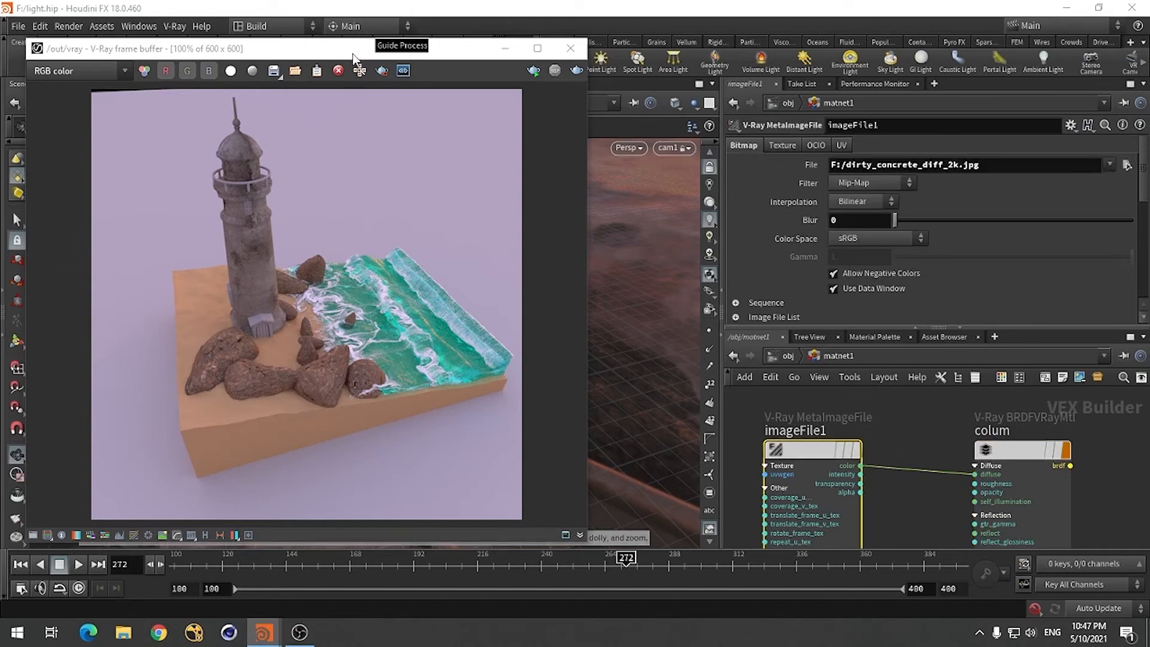
{"action": "left_click_drag", "start_coordinate": [355, 59], "coordinate": [775, 107]}
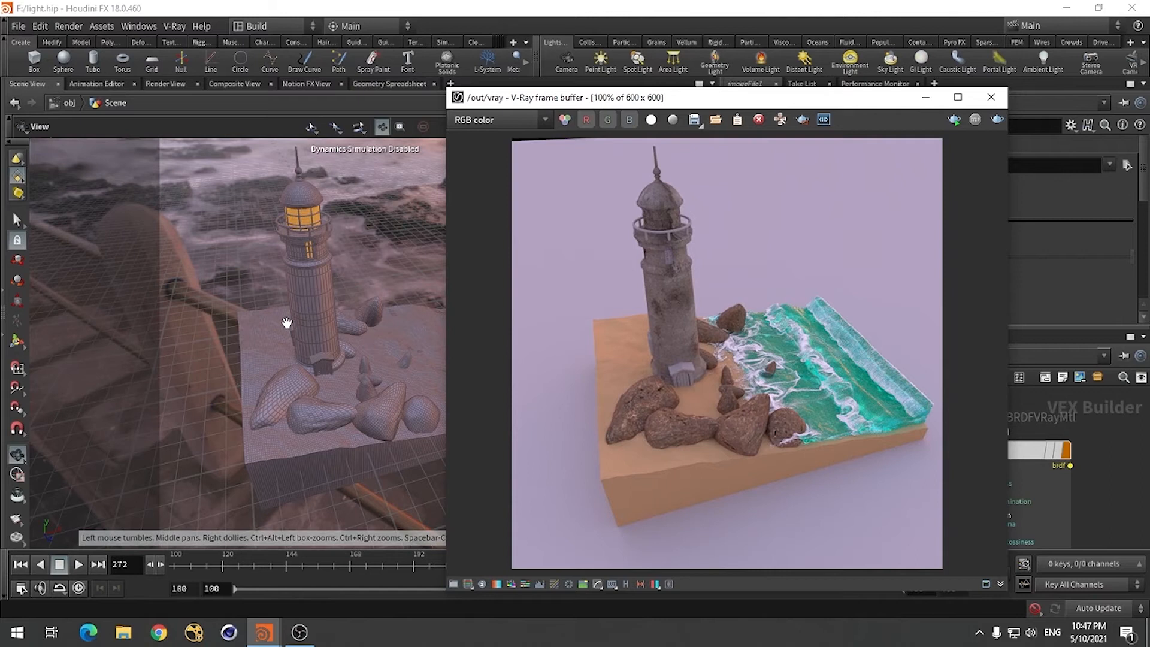
{"action": "left_click_drag", "start_coordinate": [287, 323], "coordinate": [215, 295]}
{"action": "right_click_drag", "start_coordinate": [216, 295], "coordinate": [408, 285]}
{"action": "left_click_drag", "start_coordinate": [408, 285], "coordinate": [341, 398]}
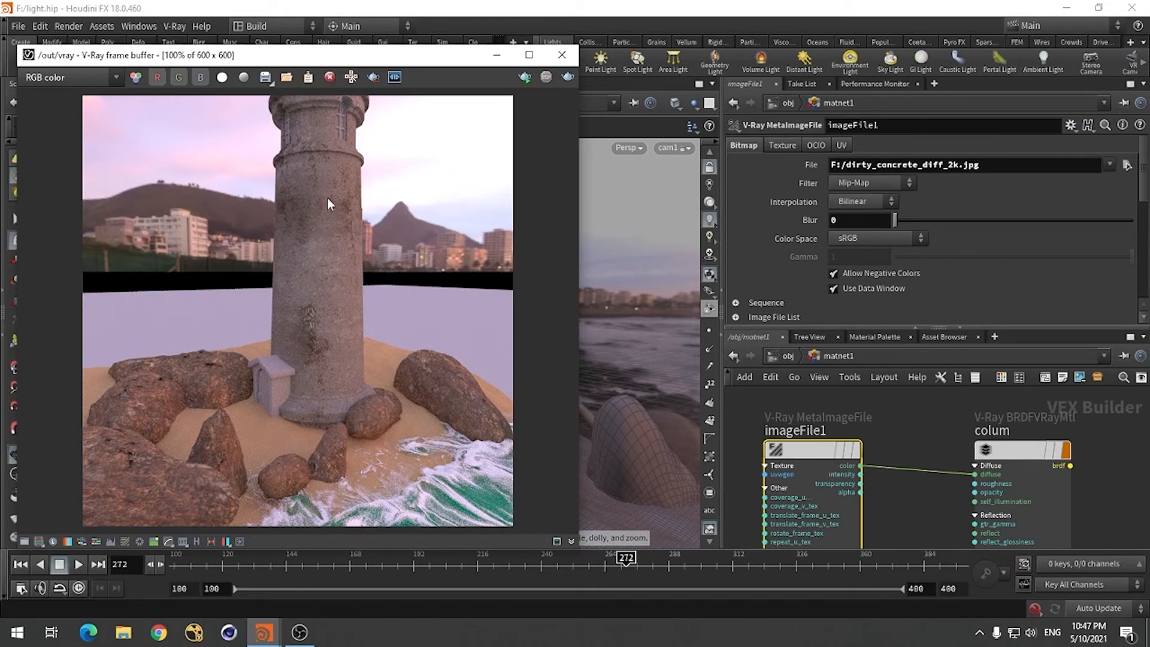
Set the concrete texture's UV Repeat U and Repeat V to 2 and run a short test render
{"action": "left_click", "coordinate": [844, 146]}
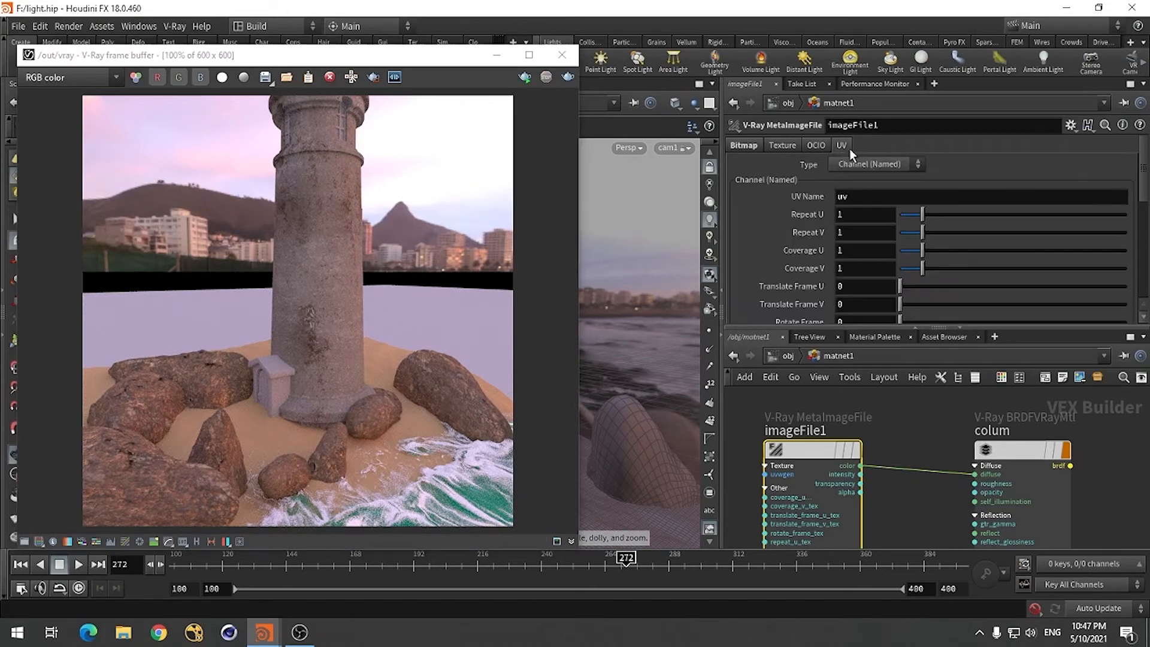
{"action": "left_click", "coordinate": [844, 216]}
{"action": "type", "text": "2"}
{"action": "key", "text": "Tab"}
{"action": "type", "text": "2"}
{"action": "key", "text": "Return"}
{"action": "left_click", "coordinate": [566, 78]}
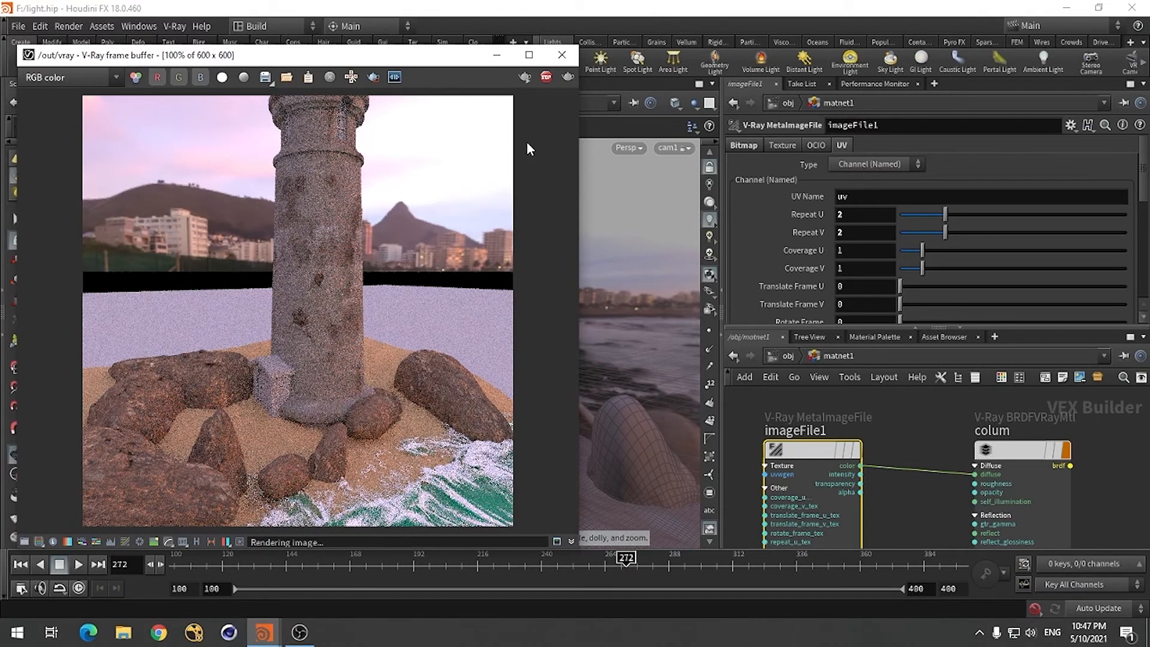
{"action": "left_click", "coordinate": [547, 80]}
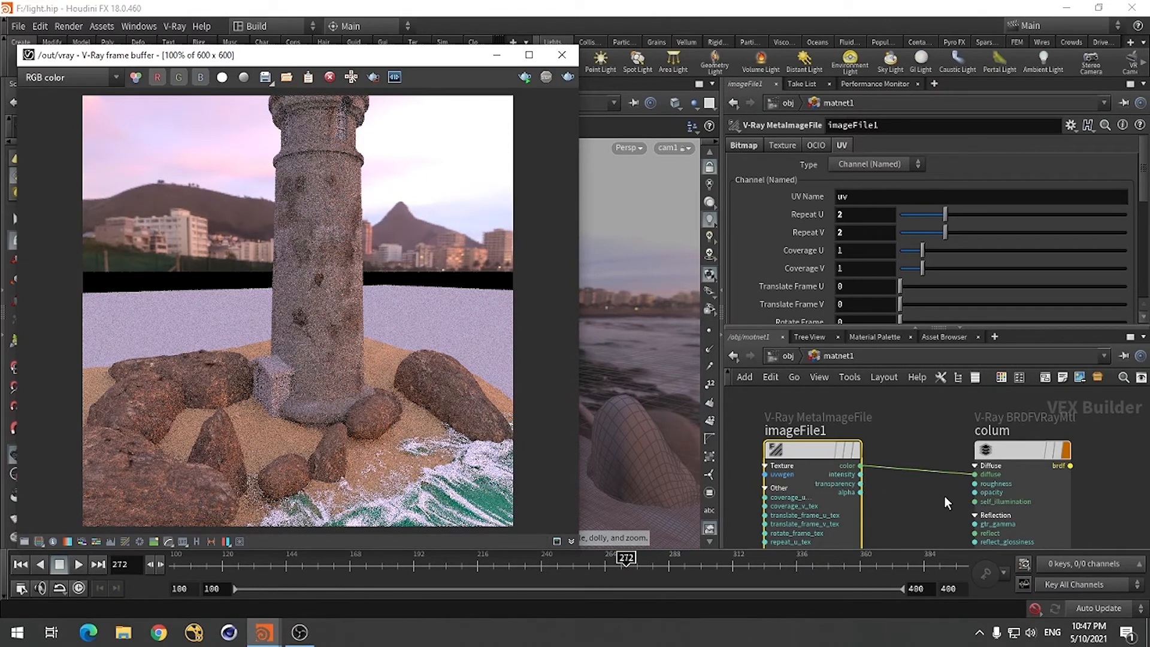
Insert a V-Ray Color Correction node on the wire between the concrete texture and the colum material's diffuse input
{"action": "key", "text": "Tab"}
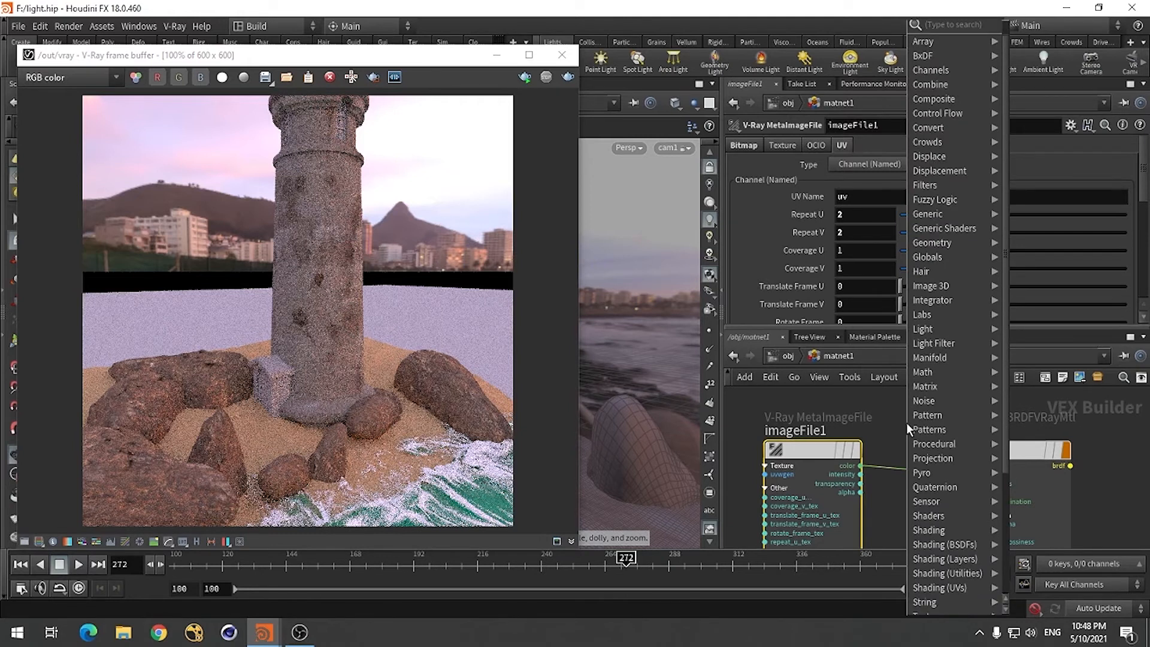
{"action": "type", "text": "colo"}
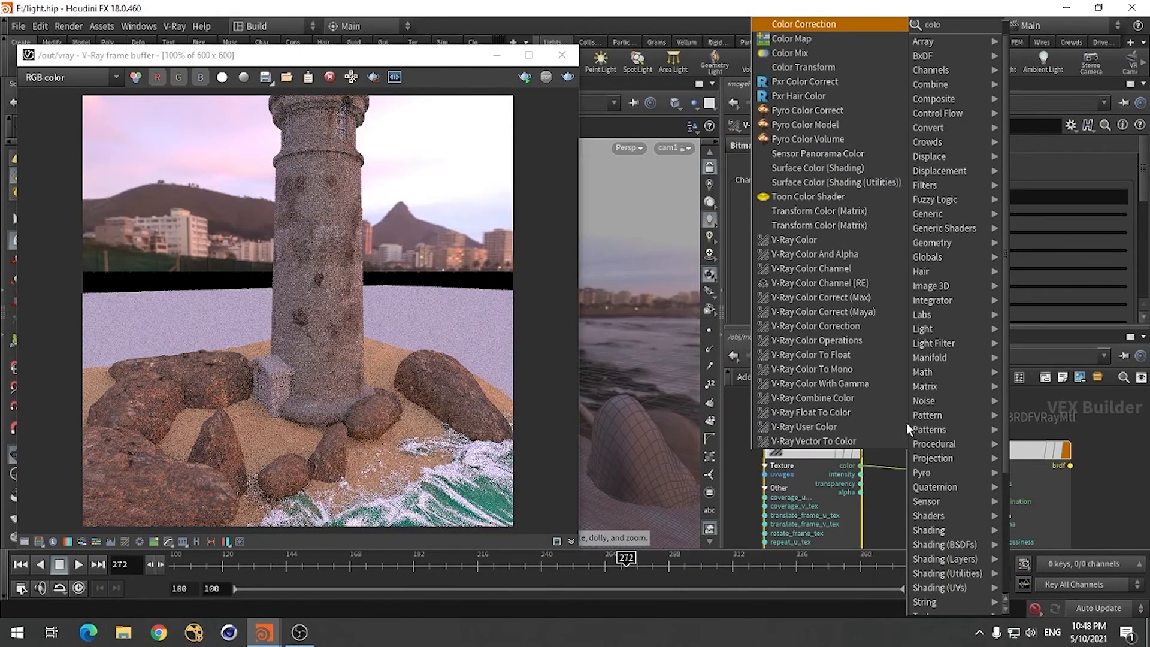
{"action": "type", "text": "r"}
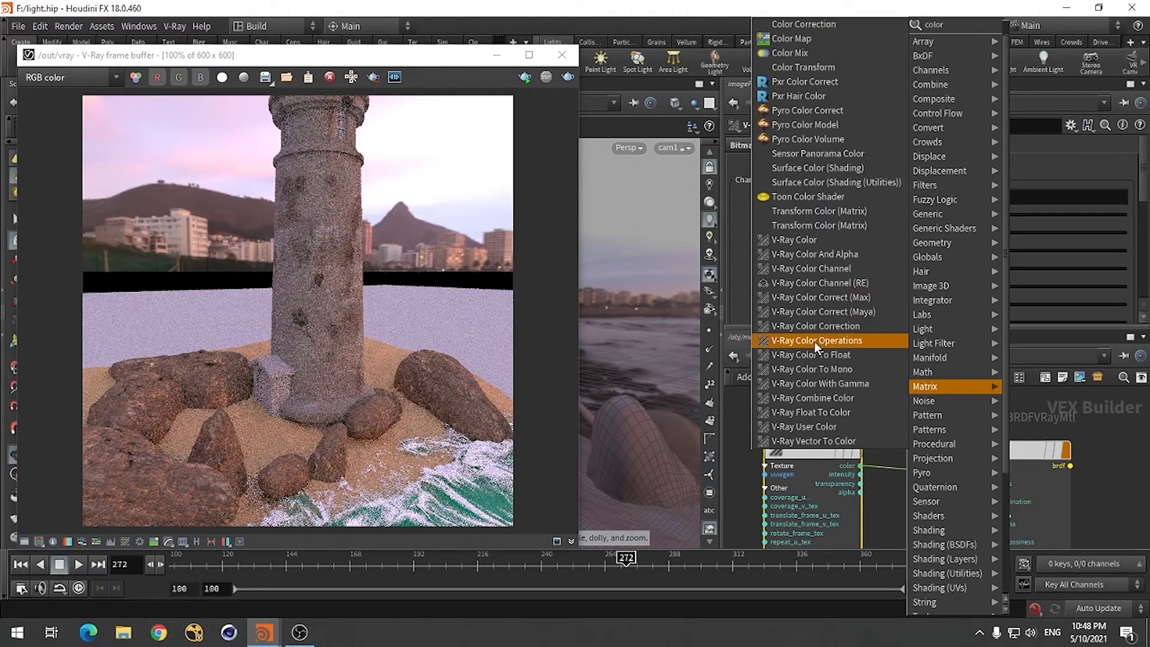
{"action": "left_click", "coordinate": [823, 326]}
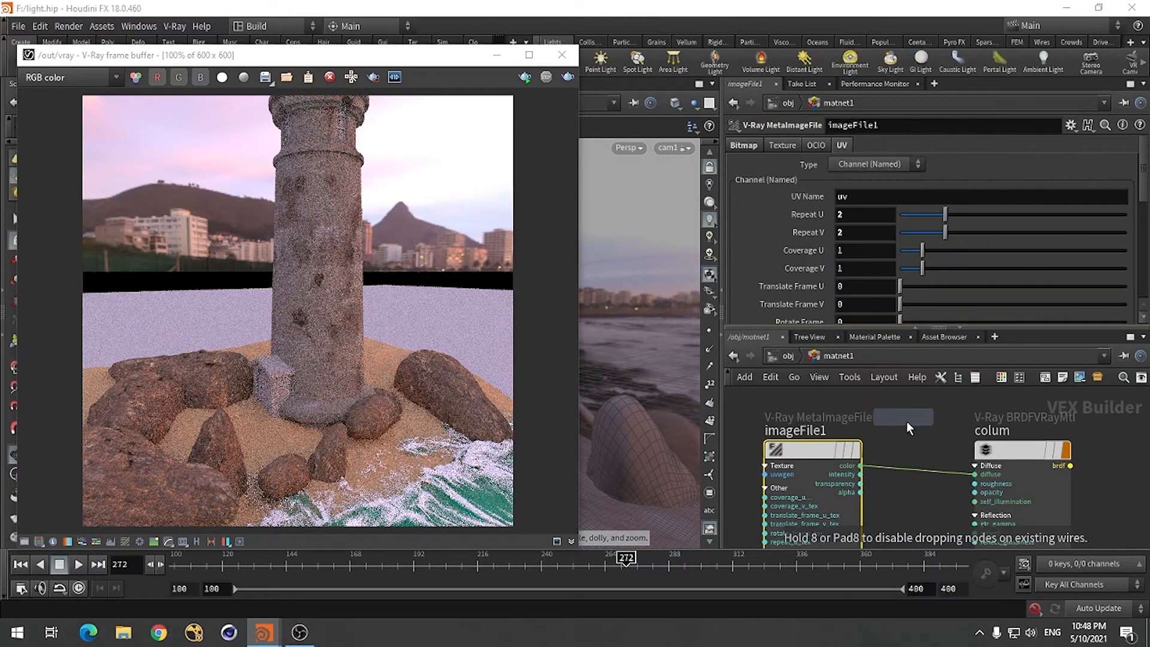
{"action": "left_click", "coordinate": [922, 472]}
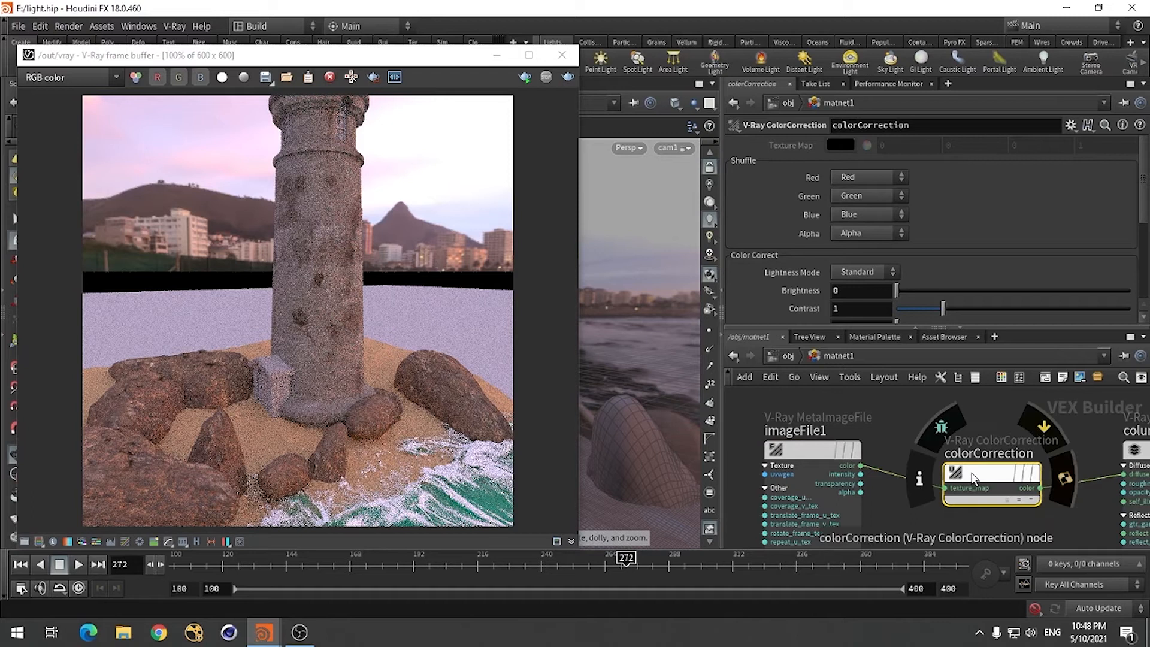
Raise the color correction's brightness to 0.28 while an interactive render is running, and stop the render
{"action": "scroll", "coordinate": [901, 194], "scroll_direction": "down", "scroll_amount": 3}
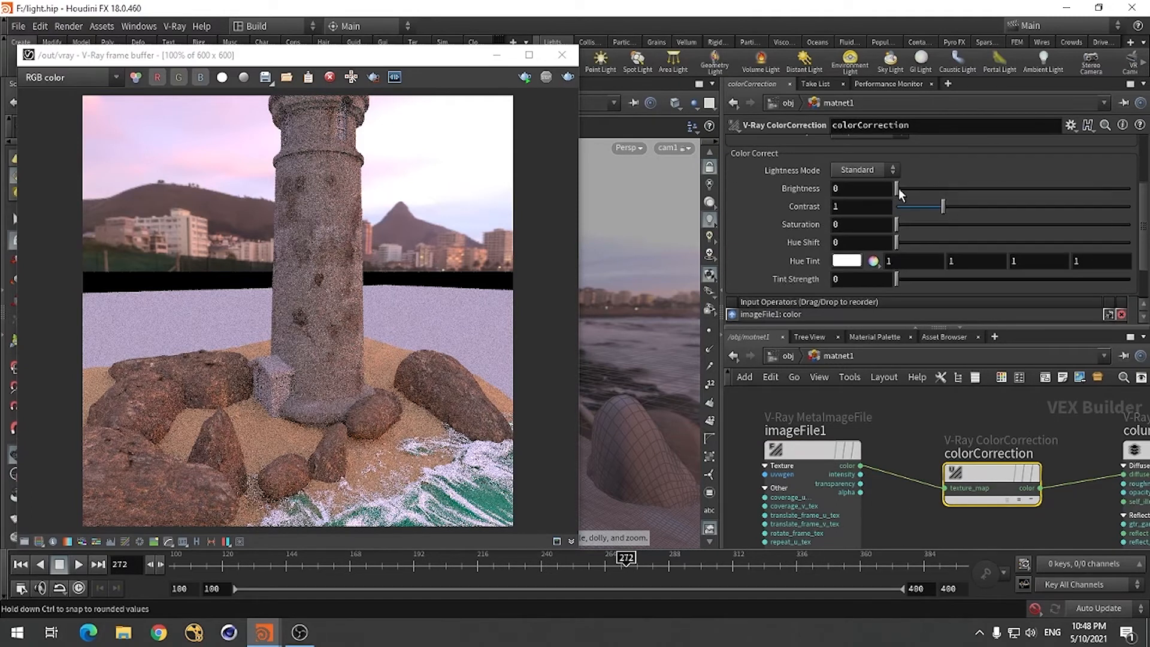
{"action": "left_click", "coordinate": [525, 78]}
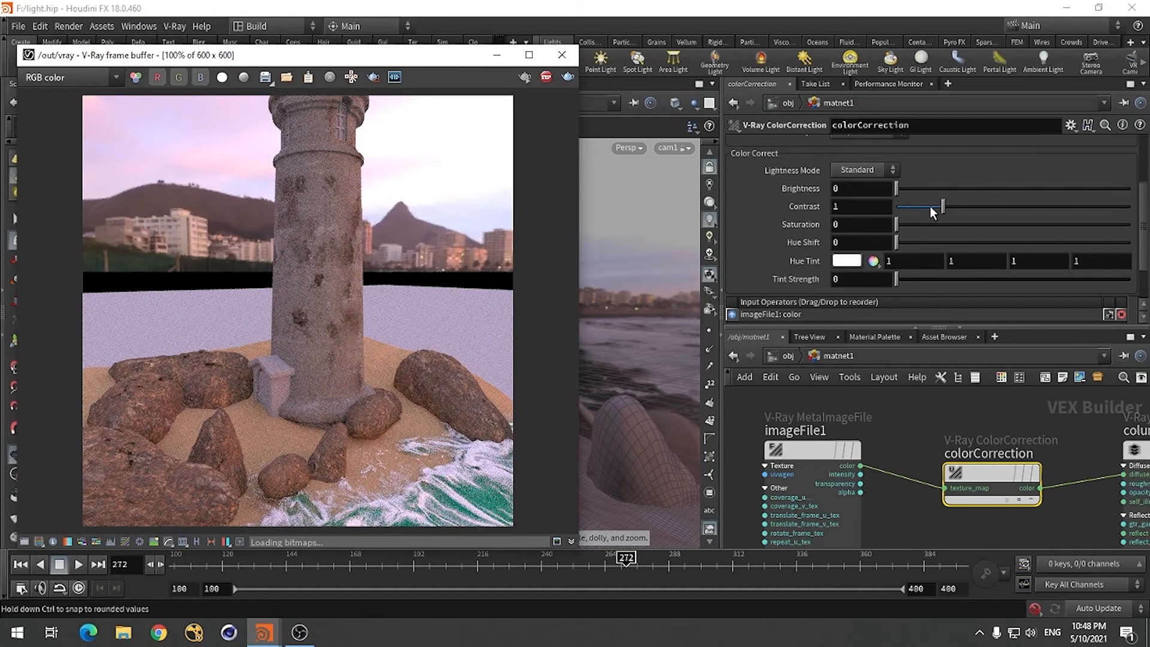
{"action": "left_click_drag", "start_coordinate": [897, 187], "coordinate": [908, 188]}
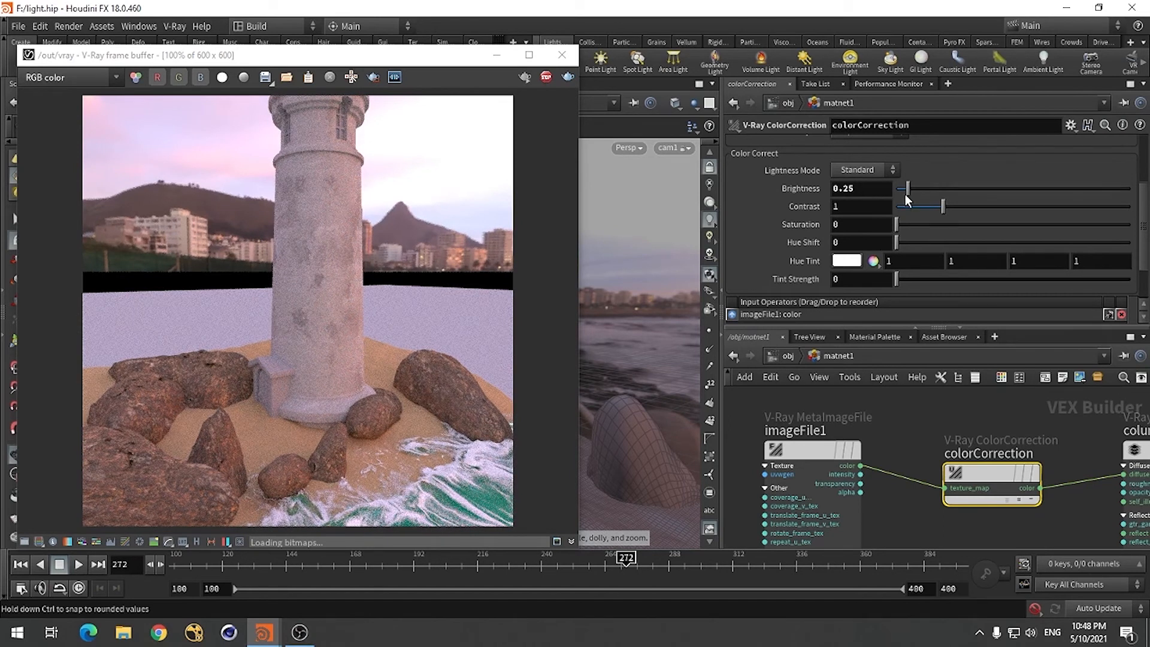
{"action": "left_click_drag", "start_coordinate": [908, 188], "coordinate": [910, 188]}
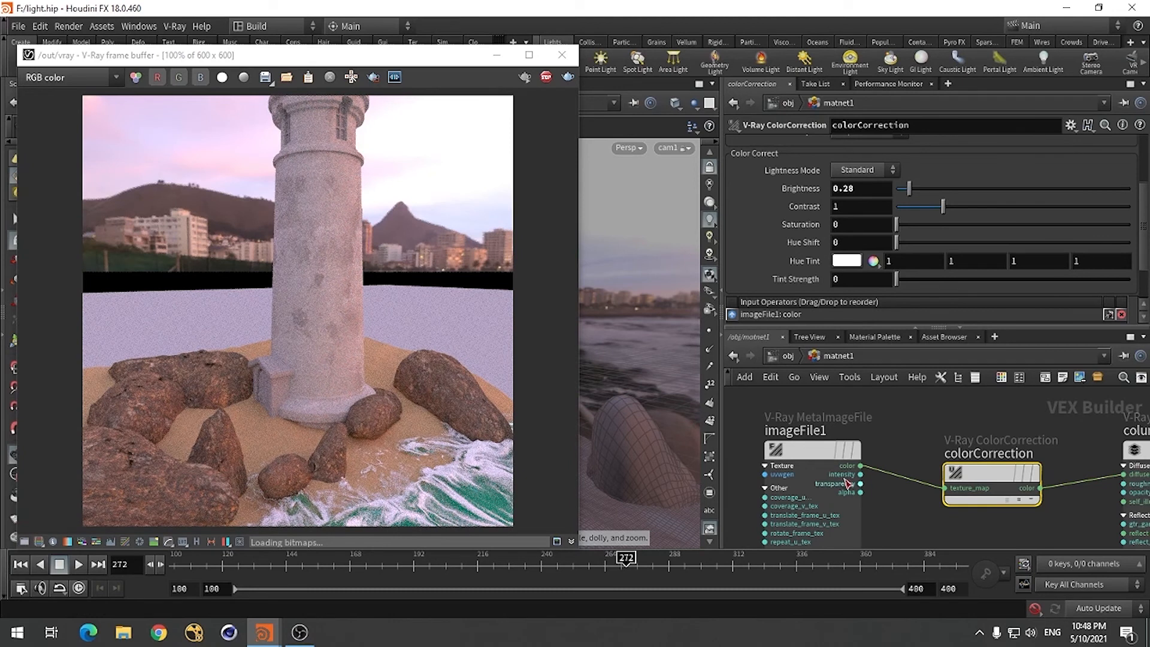
{"action": "scroll", "coordinate": [850, 447], "scroll_direction": "down", "scroll_amount": 1}
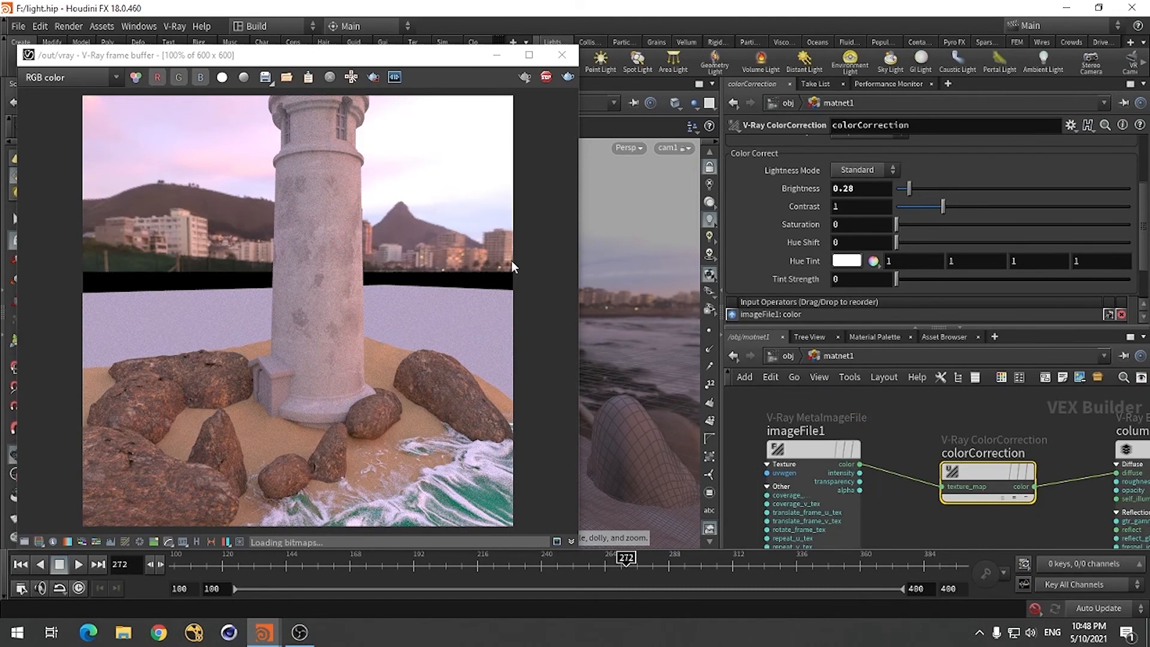
{"action": "left_click", "coordinate": [548, 80]}
Open the colum material's parameters
{"action": "middle_click_drag", "start_coordinate": [1041, 421], "coordinate": [986, 421]}
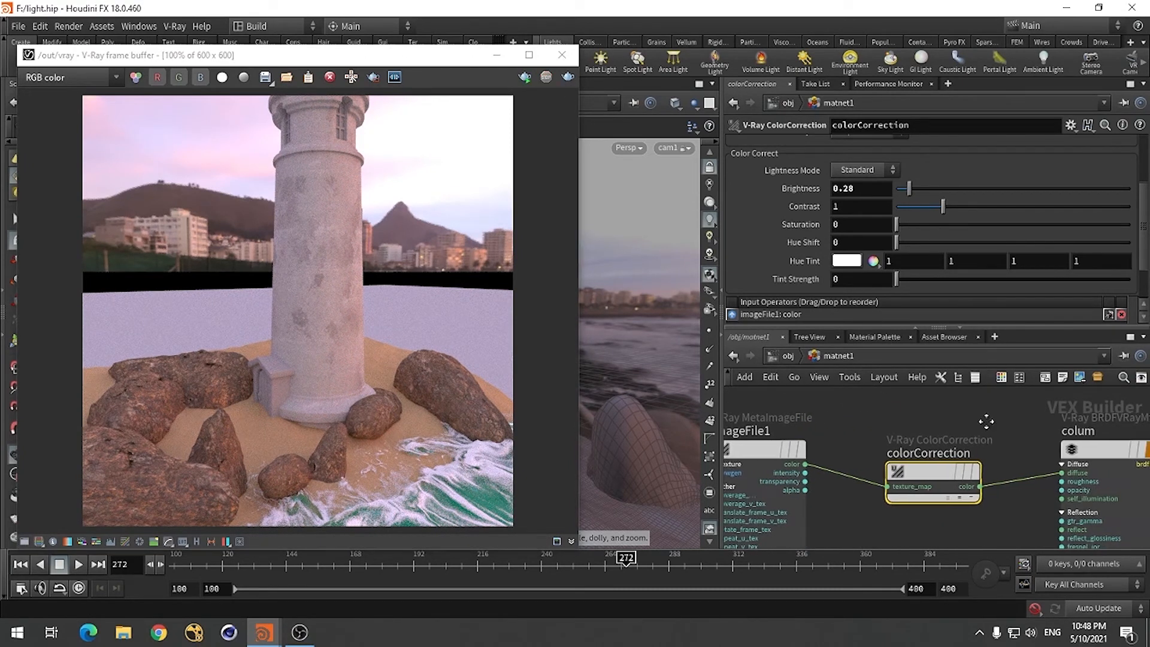
{"action": "left_click", "coordinate": [1108, 451]}
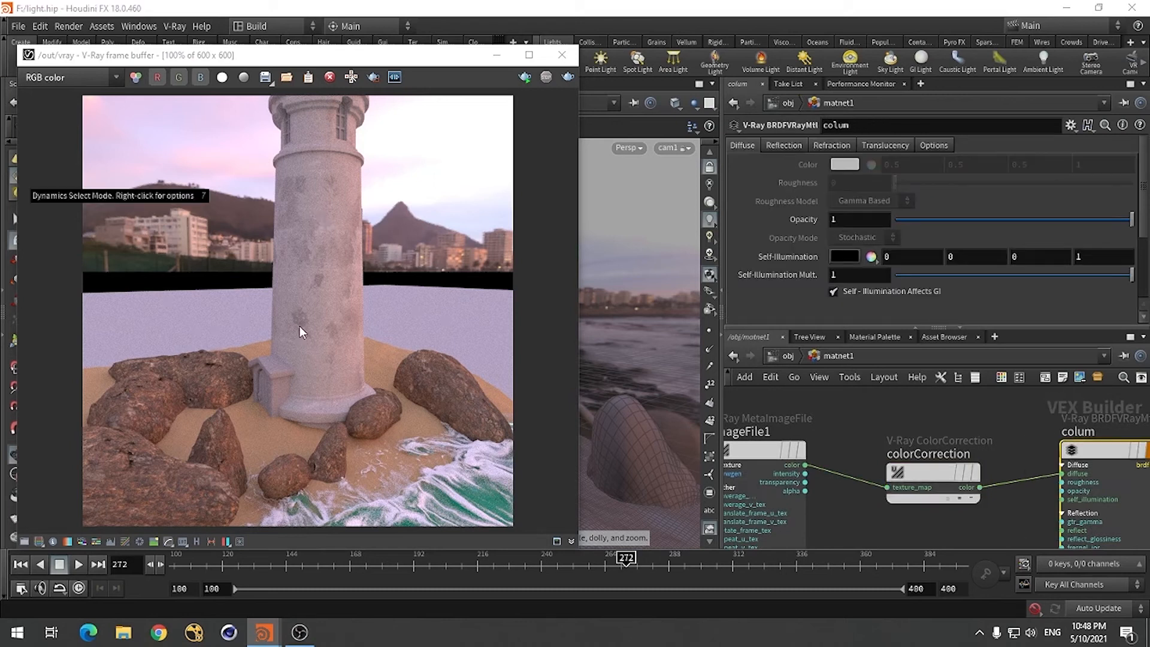
Set the colum material's reflection color to 0.5 grey and start a test render of the lighthouse
{"action": "left_click", "coordinate": [784, 147]}
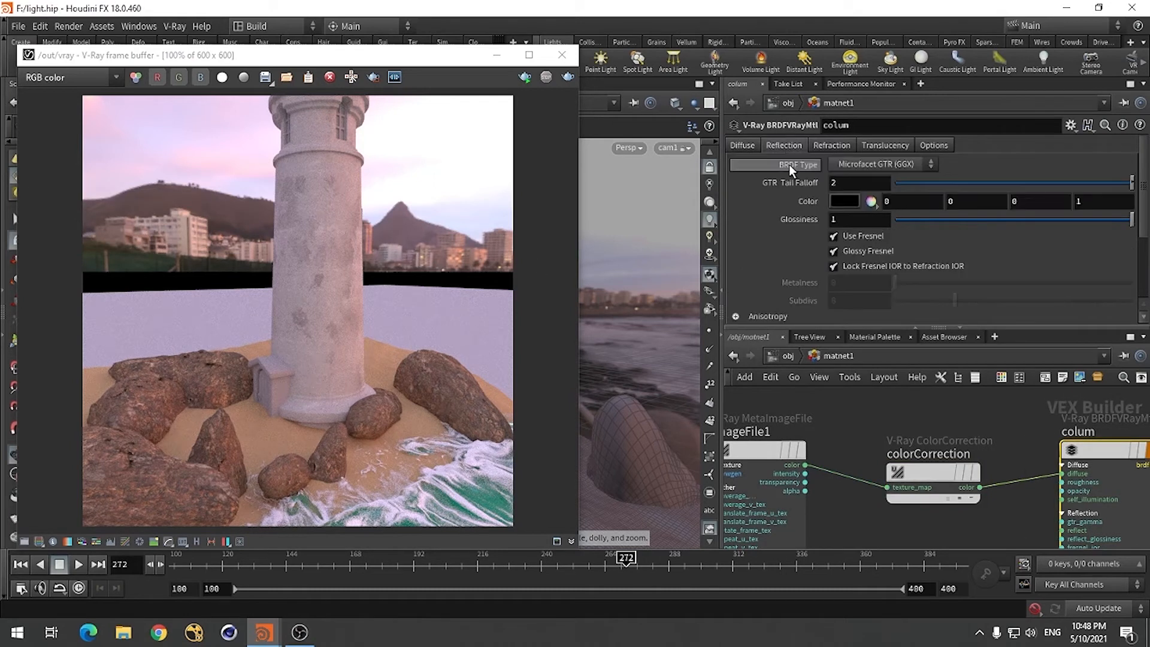
{"action": "left_click", "coordinate": [845, 203]}
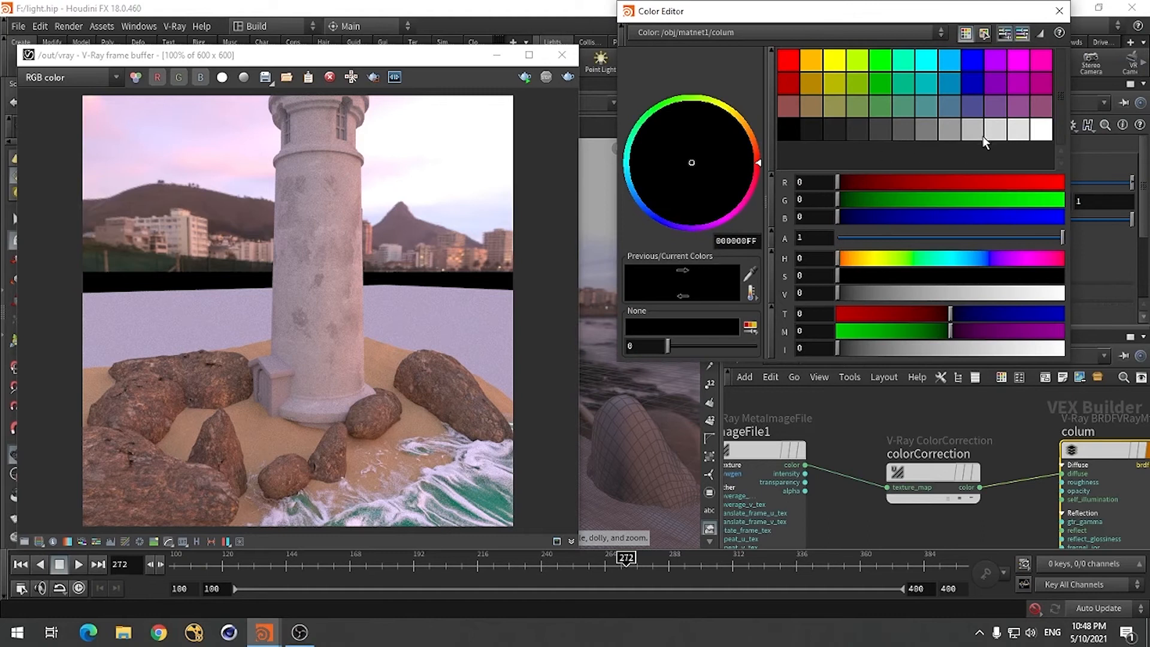
{"action": "left_click", "coordinate": [975, 133]}
{"action": "left_click", "coordinate": [1059, 12]}
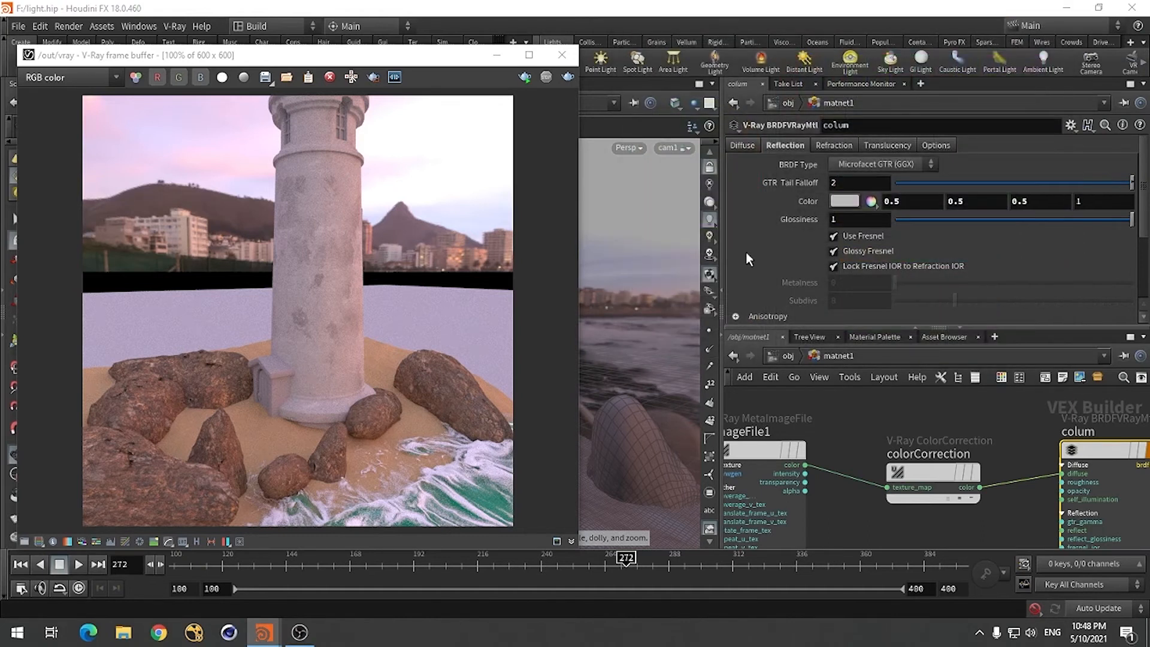
{"action": "left_click", "coordinate": [567, 77]}
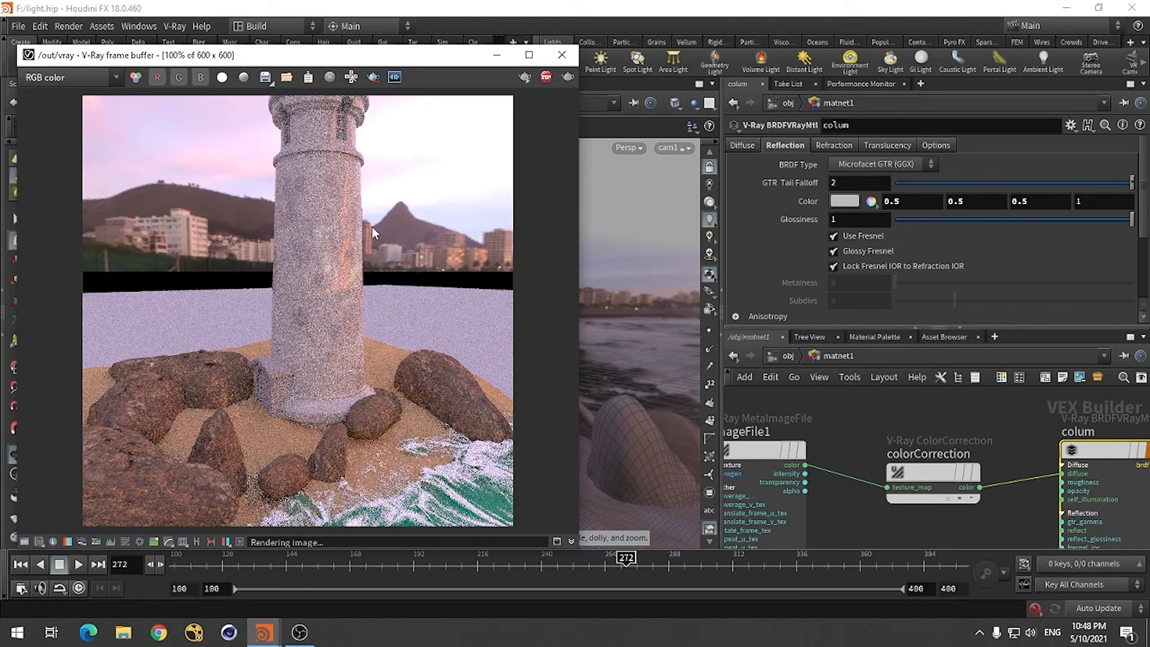
Set the colum material's reflection glossiness to 0.8, re-render the lighthouse and stop the render
{"action": "double_click", "coordinate": [834, 222]}
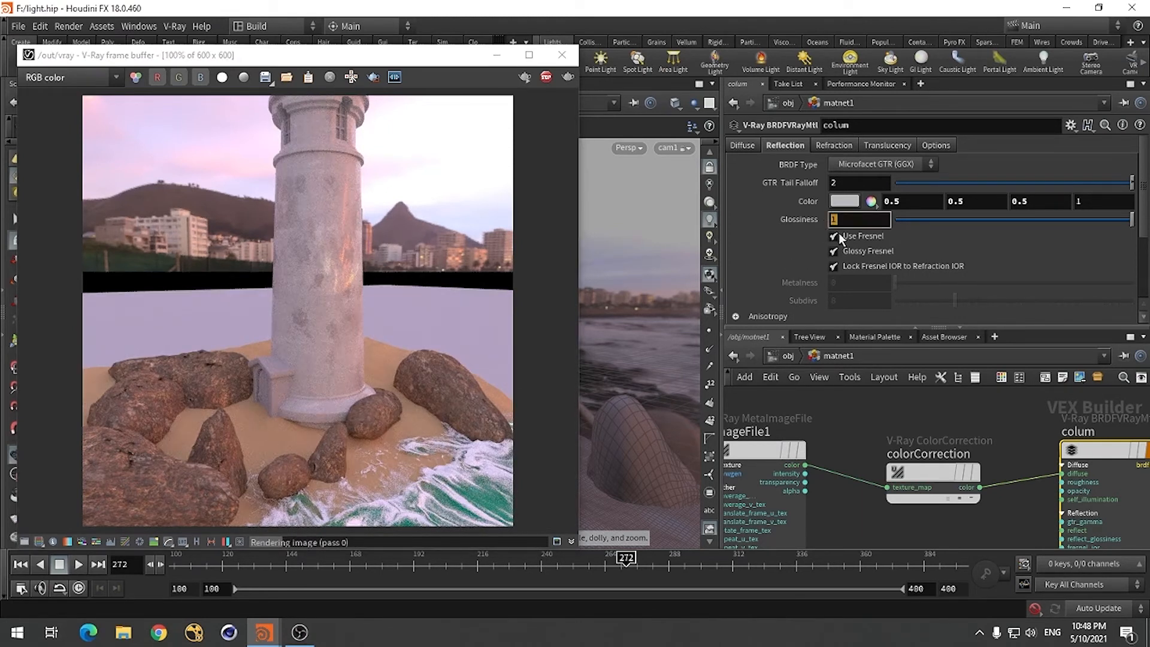
{"action": "type", "text": ".8"}
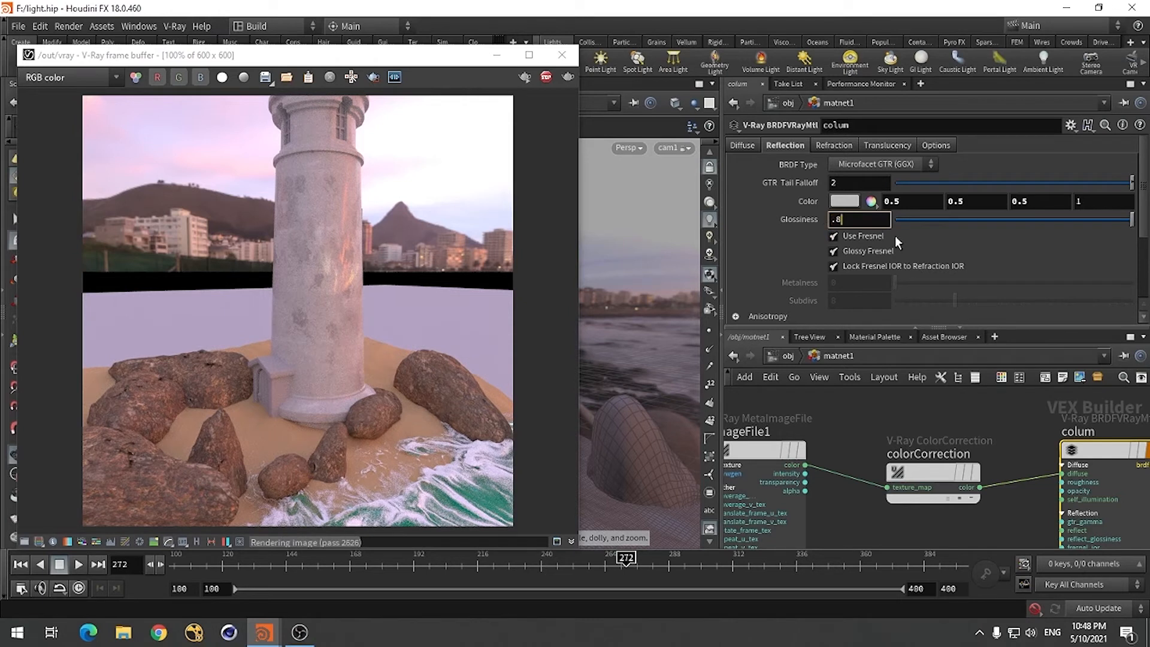
{"action": "key", "text": "Return"}
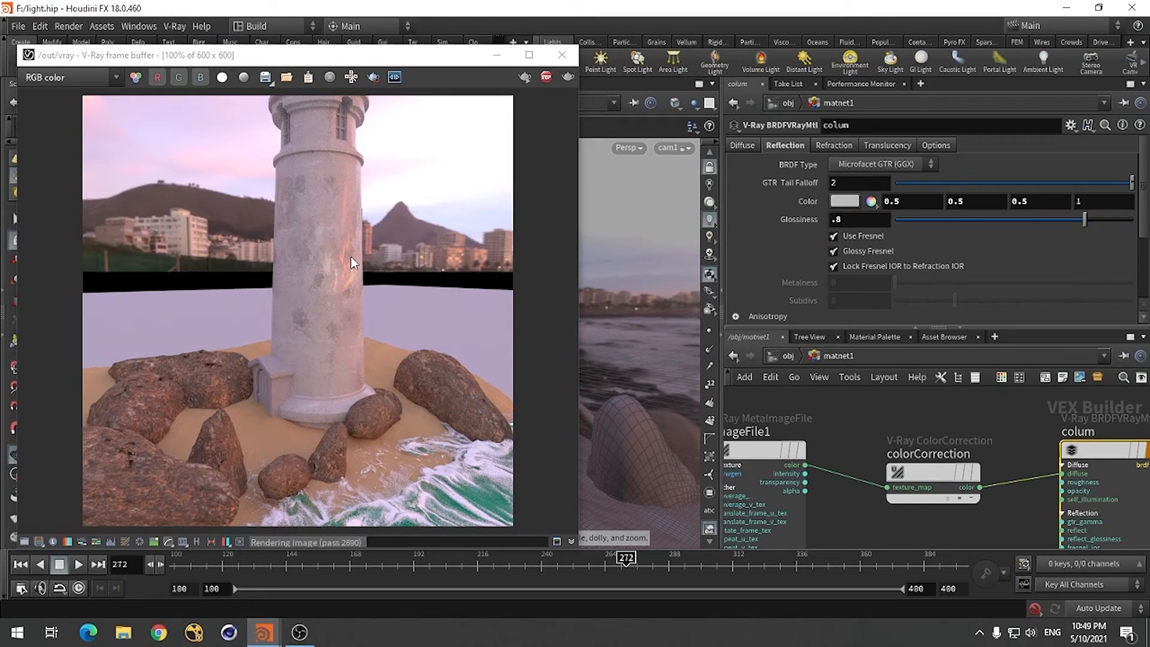
{"action": "left_click", "coordinate": [545, 78]}
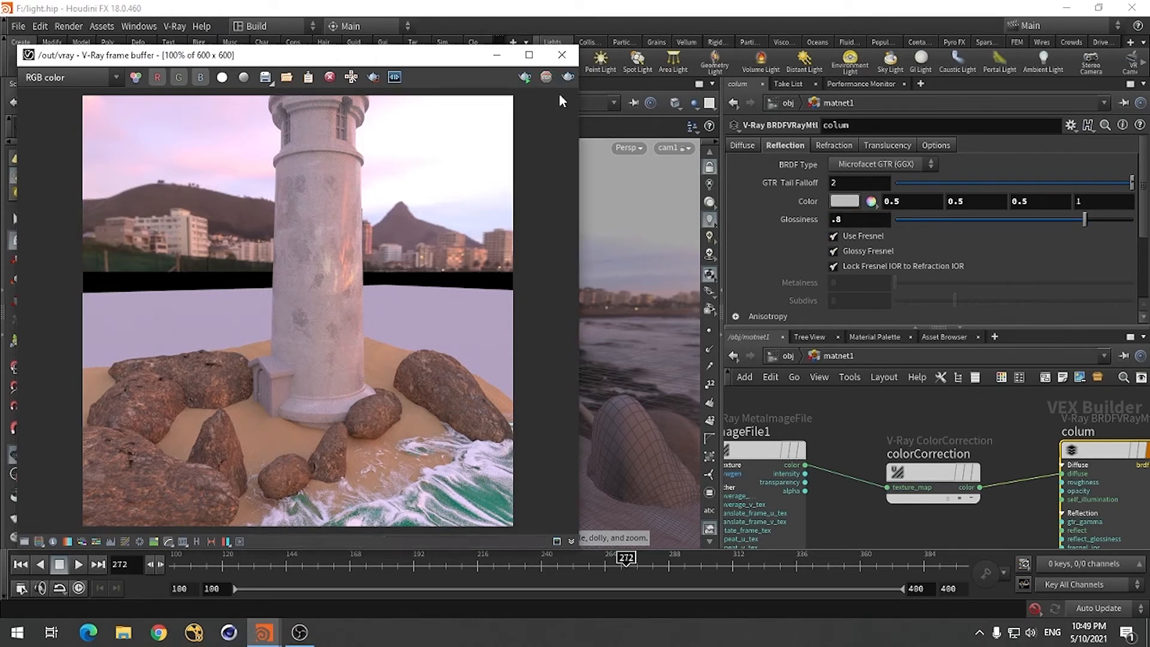
{"action": "left_click", "coordinate": [567, 78]}
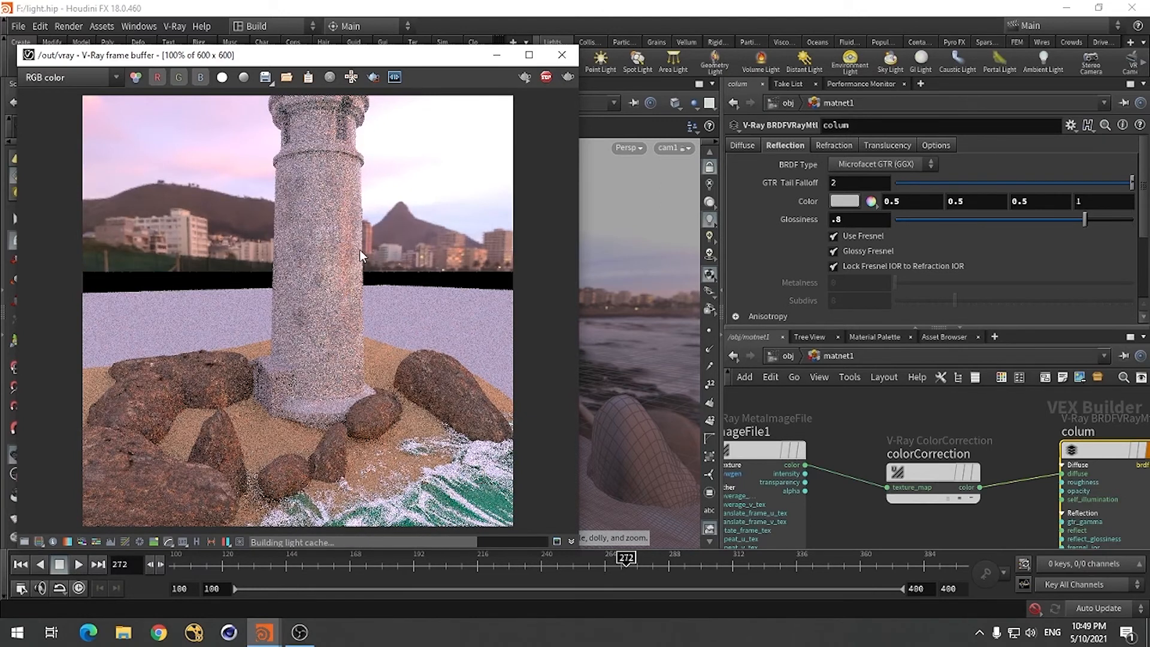
{"action": "left_click", "coordinate": [545, 79]}
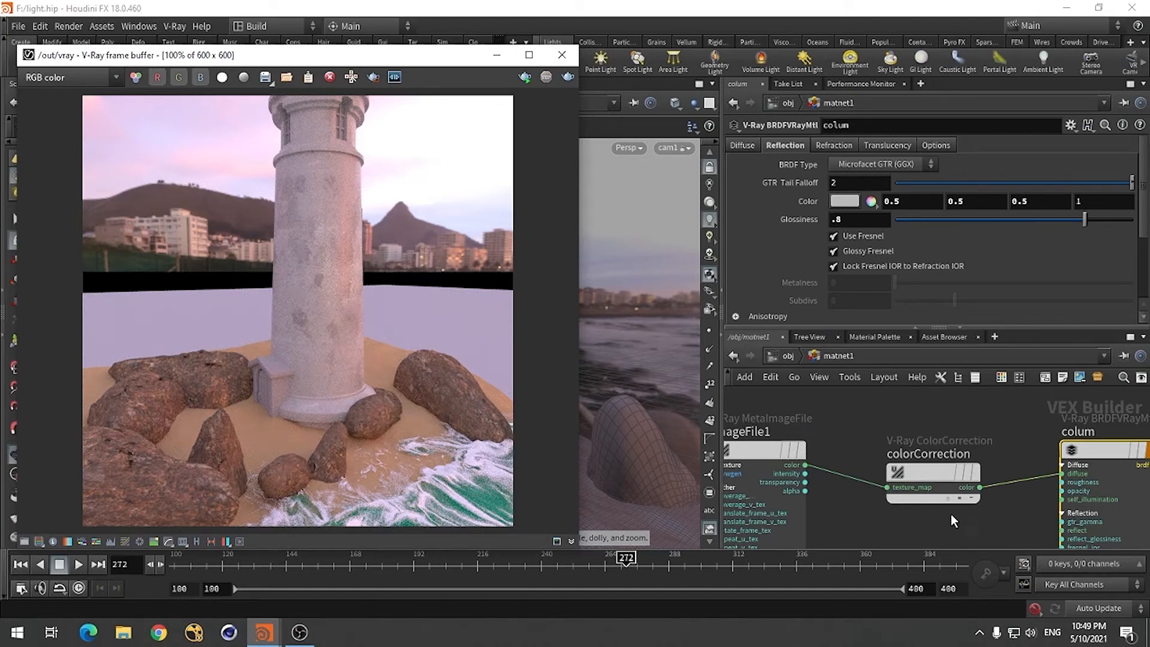
Open the Scene geometry network and compare the third material assignment with the group name set in the group2 node
{"action": "scroll", "coordinate": [957, 452], "scroll_direction": "down", "scroll_amount": 5}
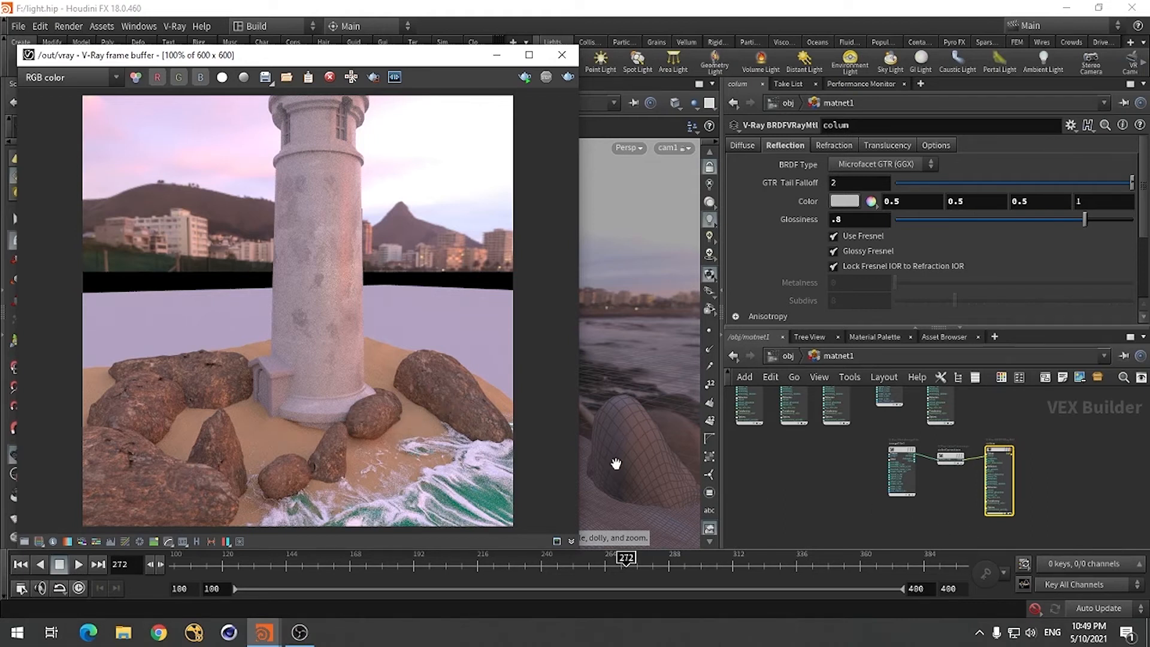
{"action": "left_click", "coordinate": [782, 355]}
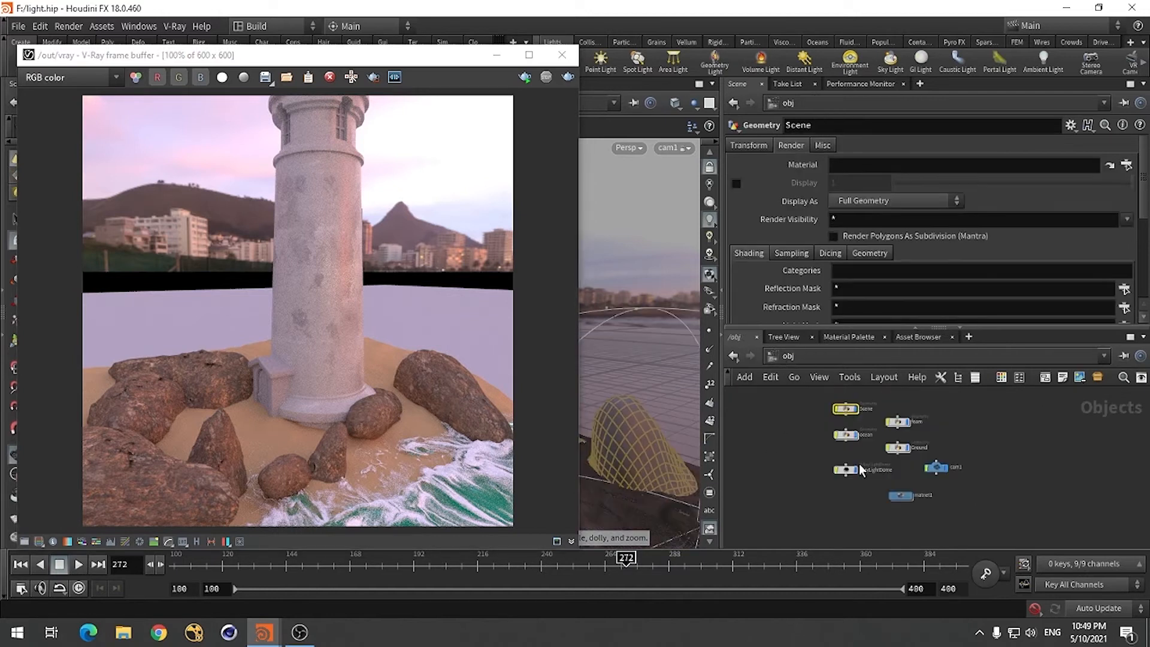
{"action": "double_click", "coordinate": [847, 409]}
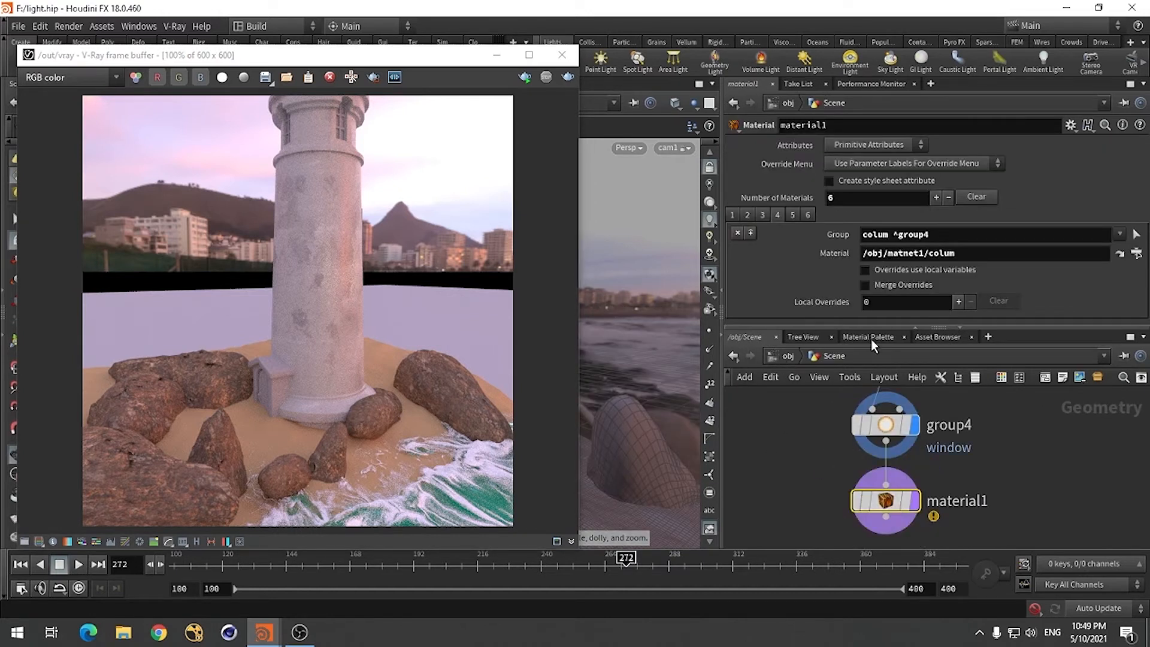
{"action": "left_click", "coordinate": [761, 214]}
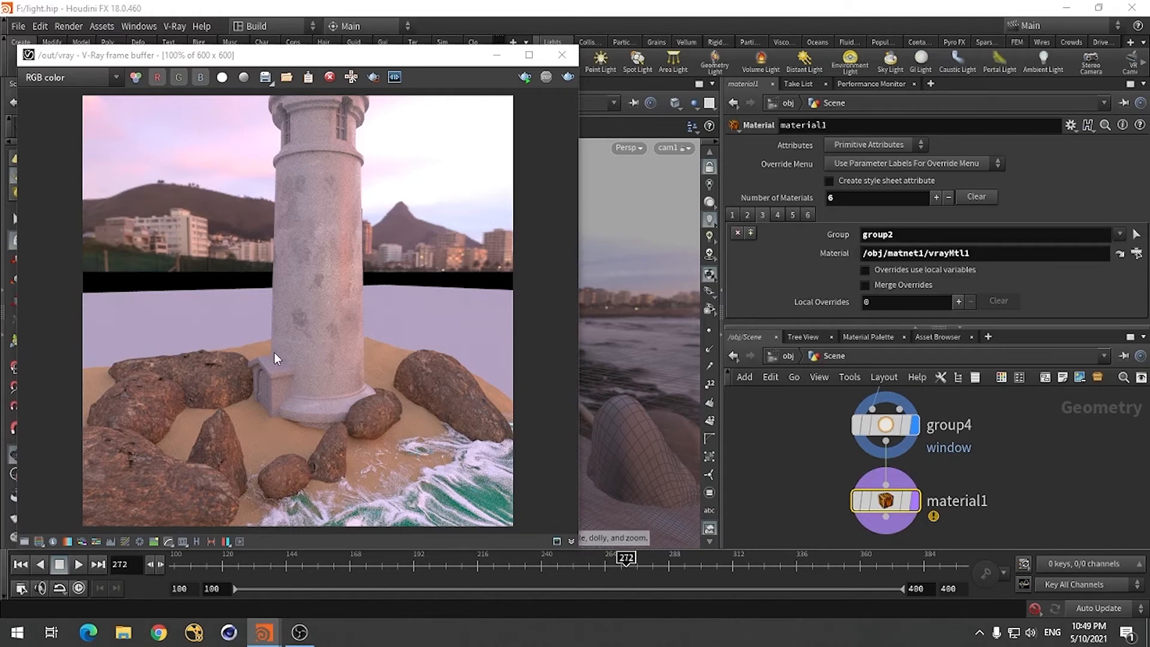
{"action": "scroll", "coordinate": [1011, 537], "scroll_direction": "down", "scroll_amount": 3}
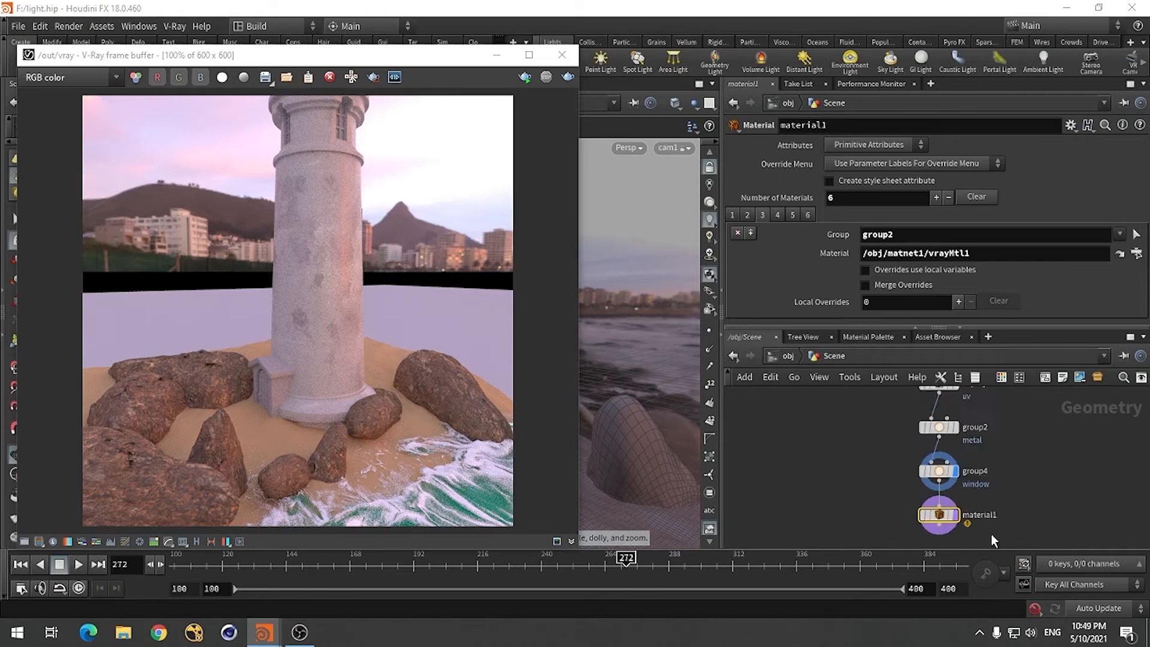
{"action": "scroll", "coordinate": [985, 518], "scroll_direction": "down", "scroll_amount": 5}
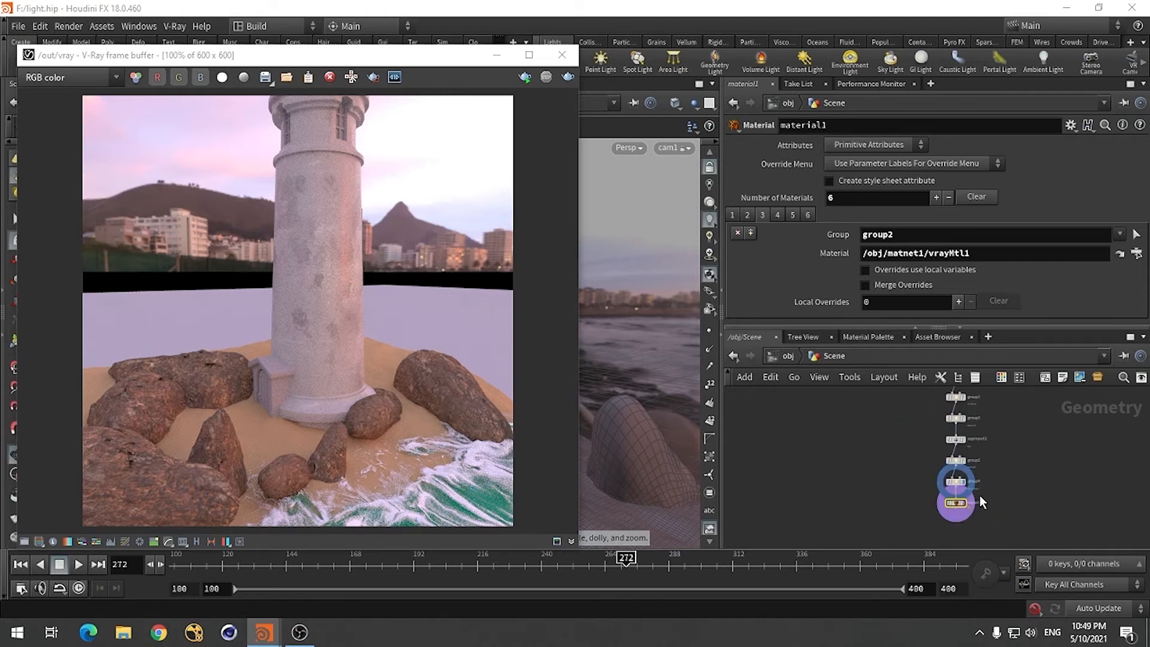
{"action": "scroll", "coordinate": [980, 444], "scroll_direction": "up", "scroll_amount": 5}
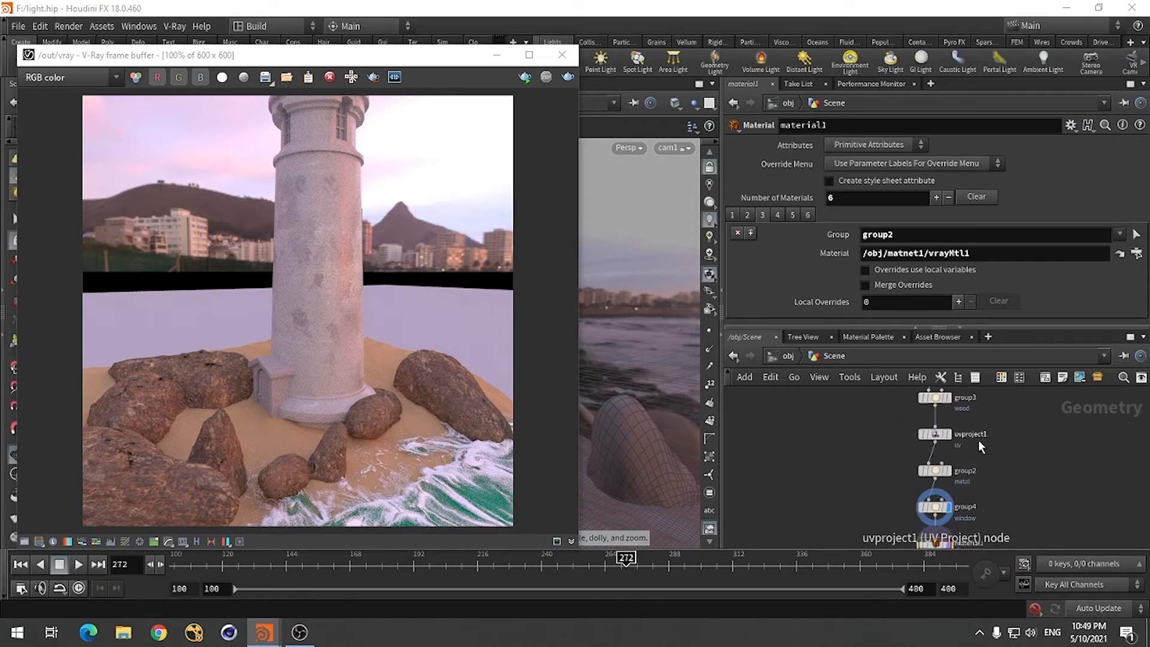
{"action": "left_click", "coordinate": [932, 471]}
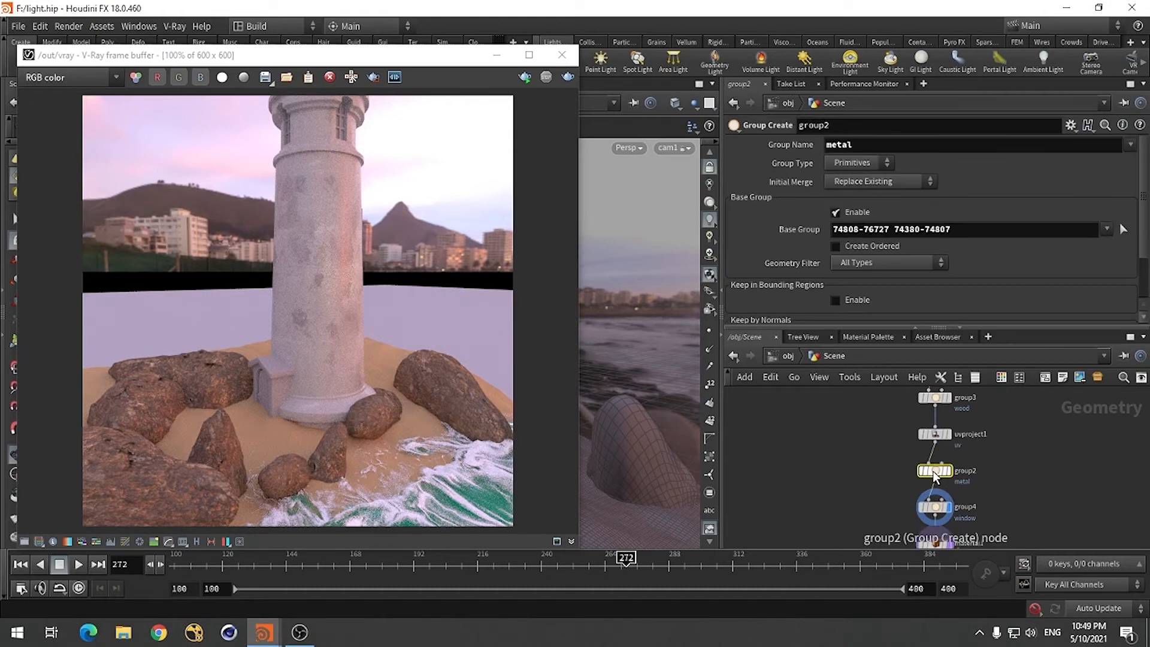
Review the group fields of the assignments in the material1 node against the group nodes above it
{"action": "middle_click_drag", "start_coordinate": [1035, 493], "coordinate": [970, 407]}
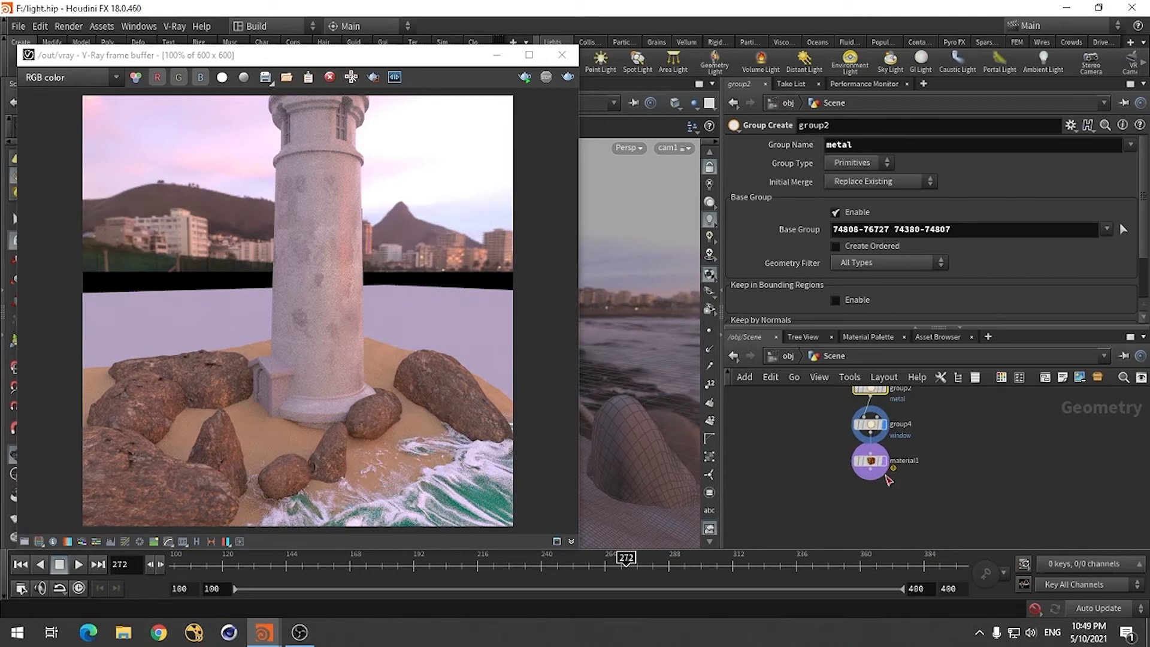
{"action": "scroll", "coordinate": [865, 462], "scroll_direction": "up", "scroll_amount": 3}
{"action": "left_click", "coordinate": [858, 457]}
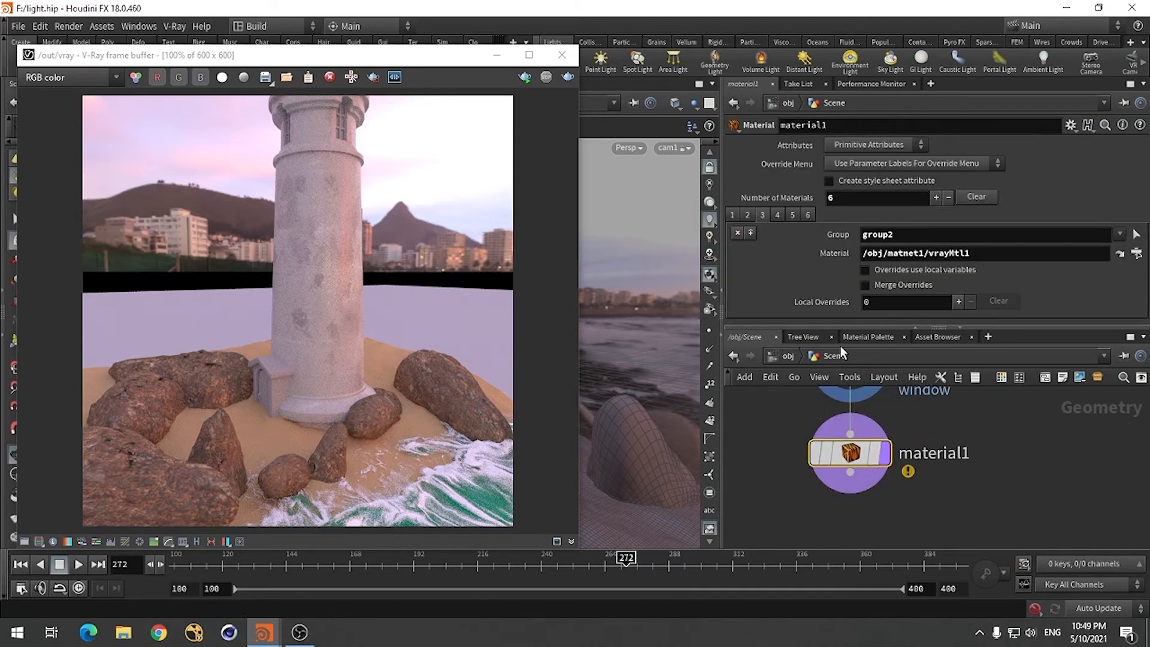
{"action": "left_click", "coordinate": [732, 214]}
{"action": "left_click", "coordinate": [761, 214]}
{"action": "left_click", "coordinate": [779, 214]}
{"action": "left_click", "coordinate": [781, 214]}
{"action": "left_click", "coordinate": [764, 213]}
{"action": "left_click", "coordinate": [749, 213]}
{"action": "scroll", "coordinate": [978, 508], "scroll_direction": "down", "scroll_amount": 2}
{"action": "scroll", "coordinate": [979, 508], "scroll_direction": "up", "scroll_amount": 3}
{"action": "scroll", "coordinate": [979, 508], "scroll_direction": "down", "scroll_amount": 2}
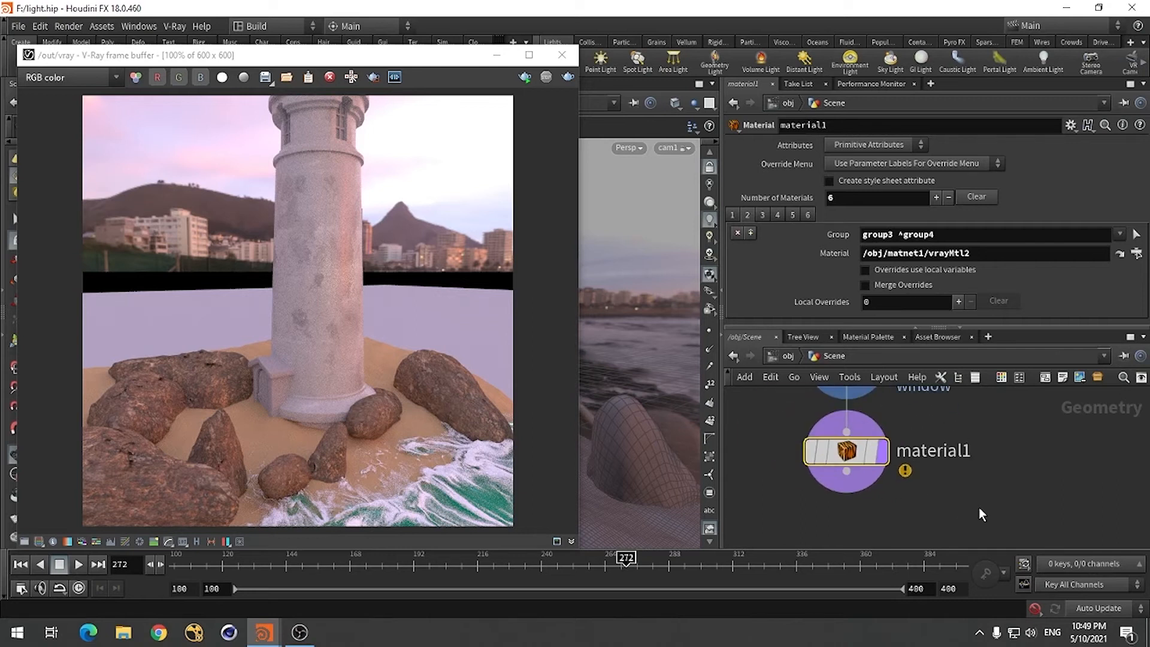
{"action": "scroll", "coordinate": [999, 529], "scroll_direction": "down", "scroll_amount": 2}
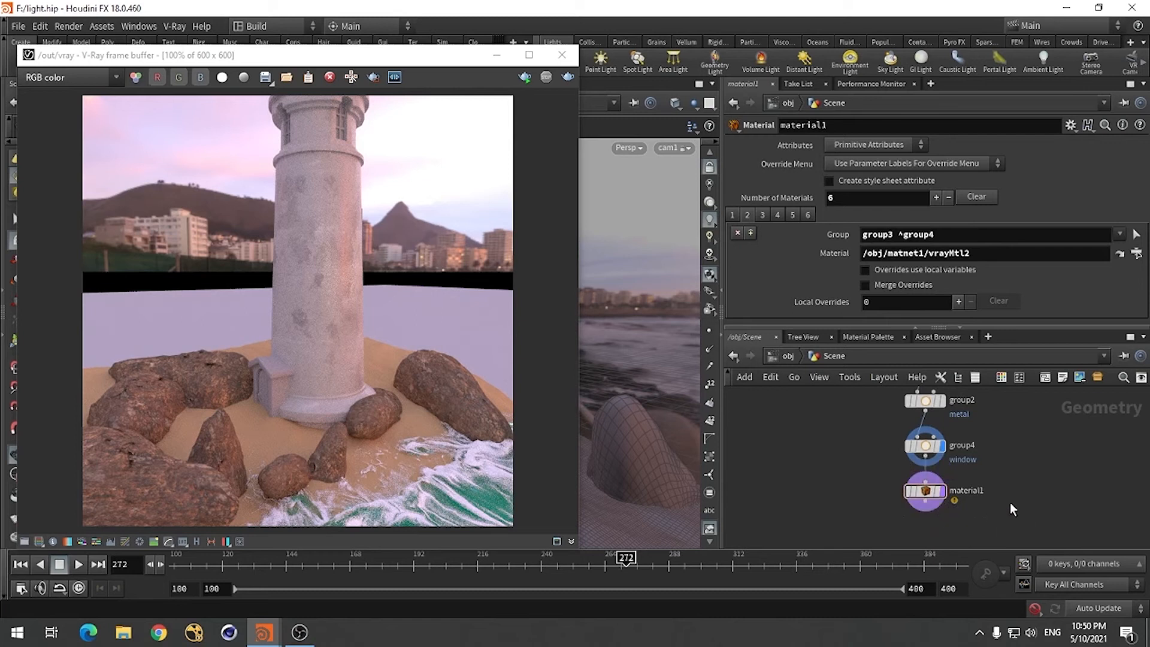
{"action": "scroll", "coordinate": [987, 496], "scroll_direction": "down", "scroll_amount": 2}
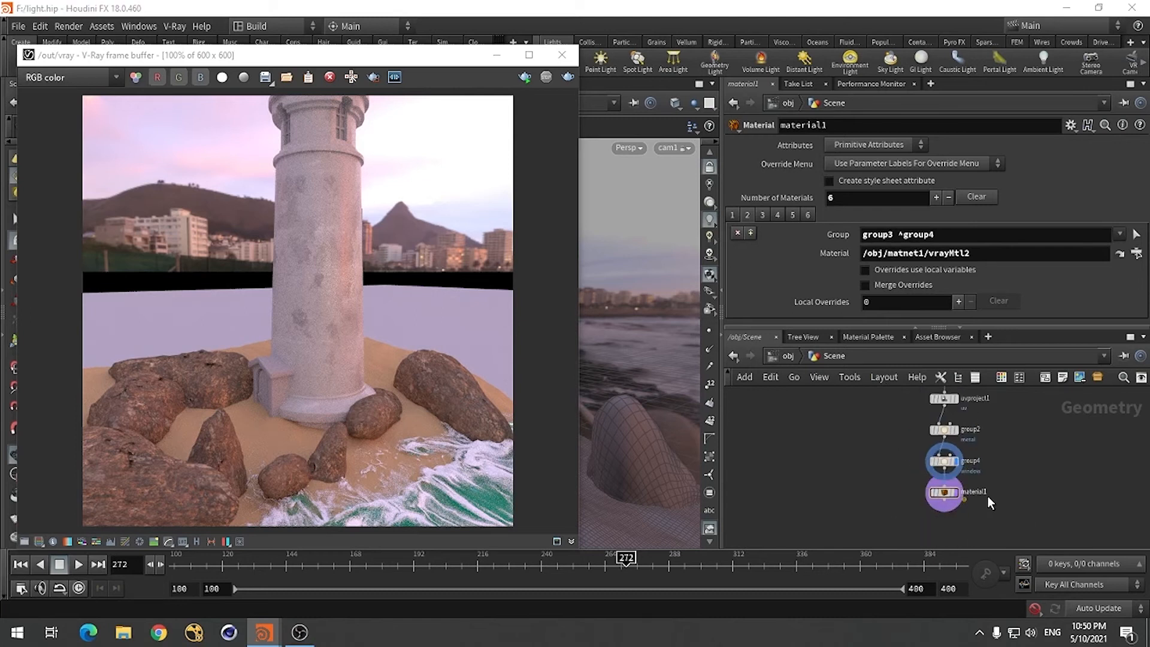
{"action": "scroll", "coordinate": [987, 441], "scroll_direction": "up", "scroll_amount": 2}
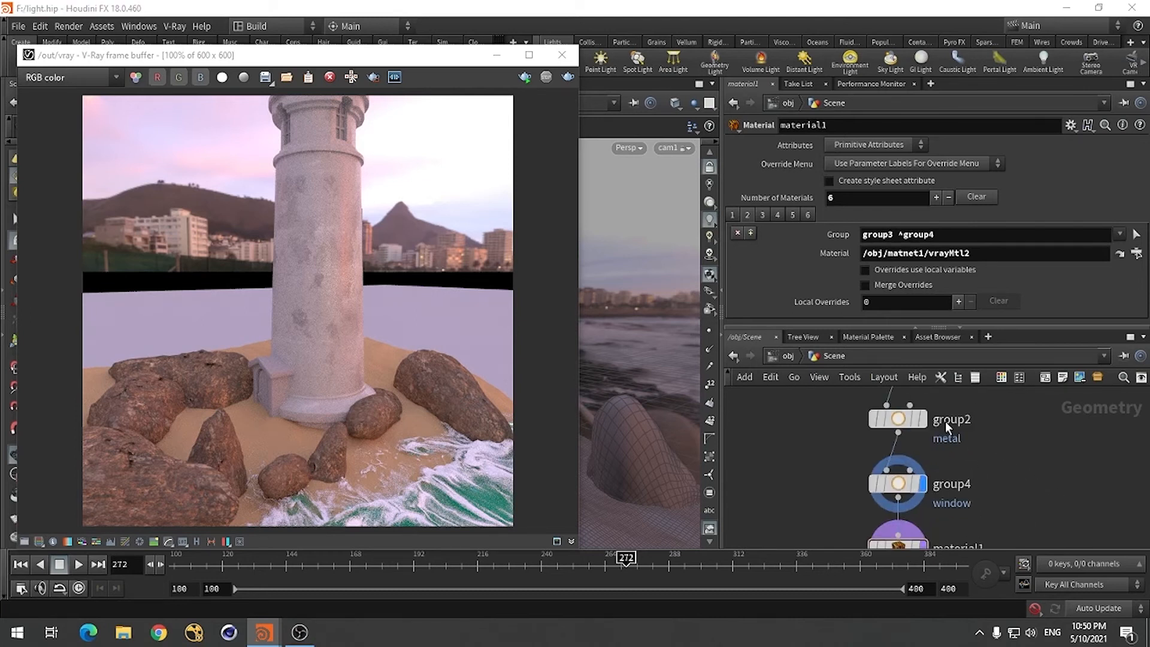
Replace the group of the first assignment in material1, which uses vrayMtl3, with window
{"action": "left_click", "coordinate": [732, 216]}
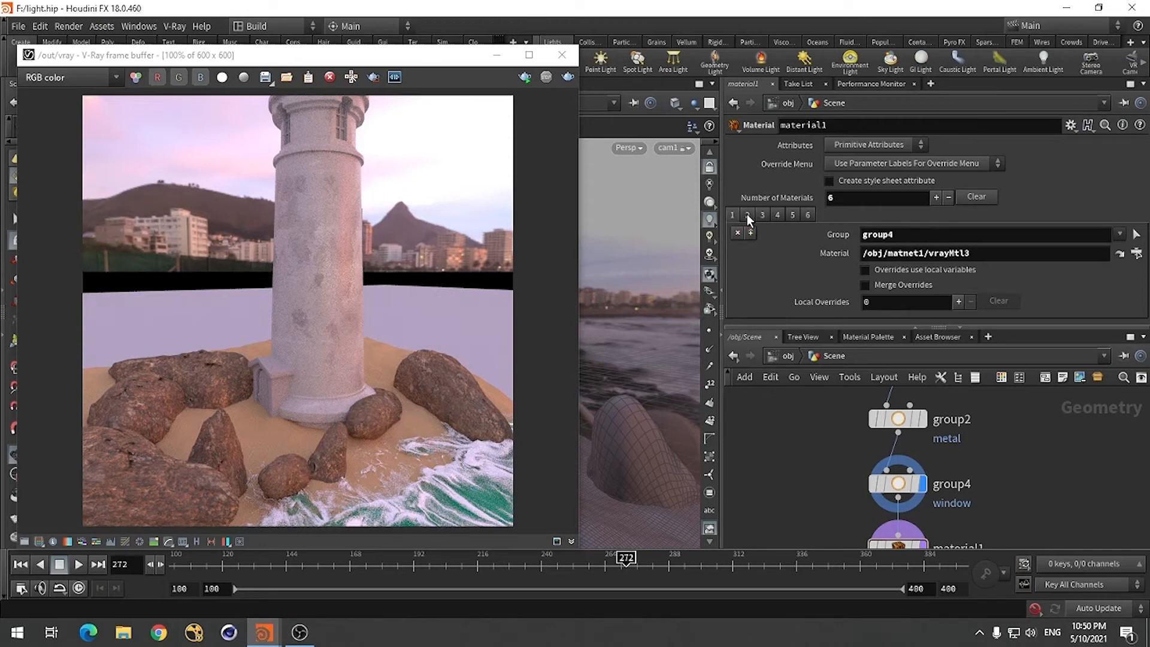
{"action": "left_click", "coordinate": [1119, 234]}
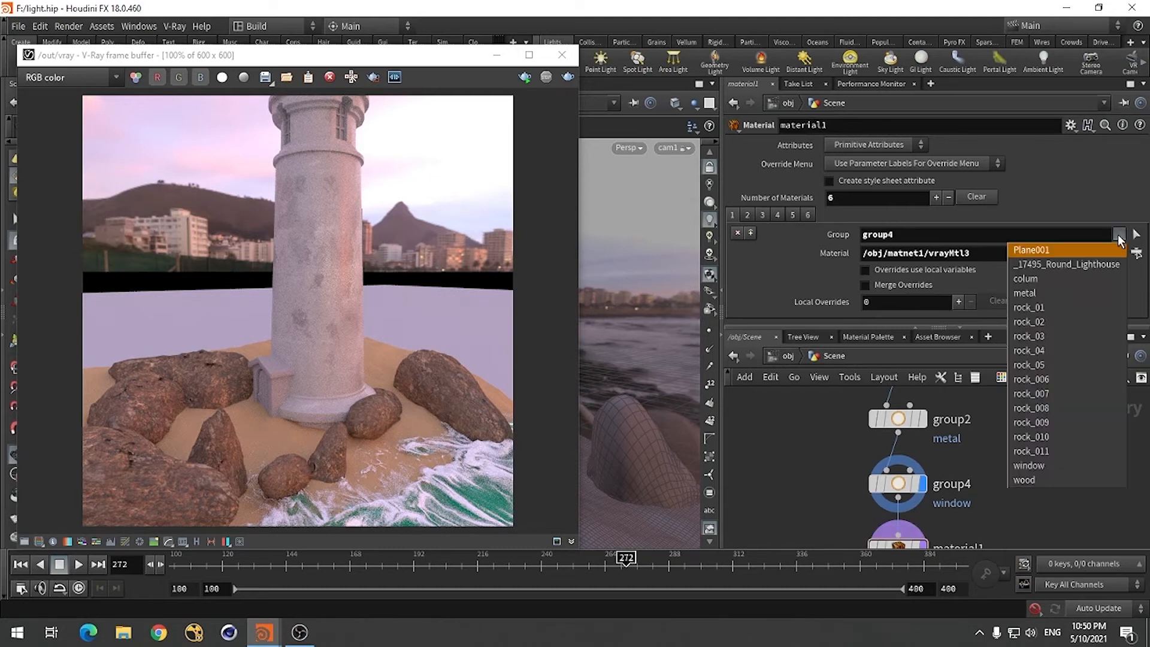
{"action": "left_click", "coordinate": [1043, 466]}
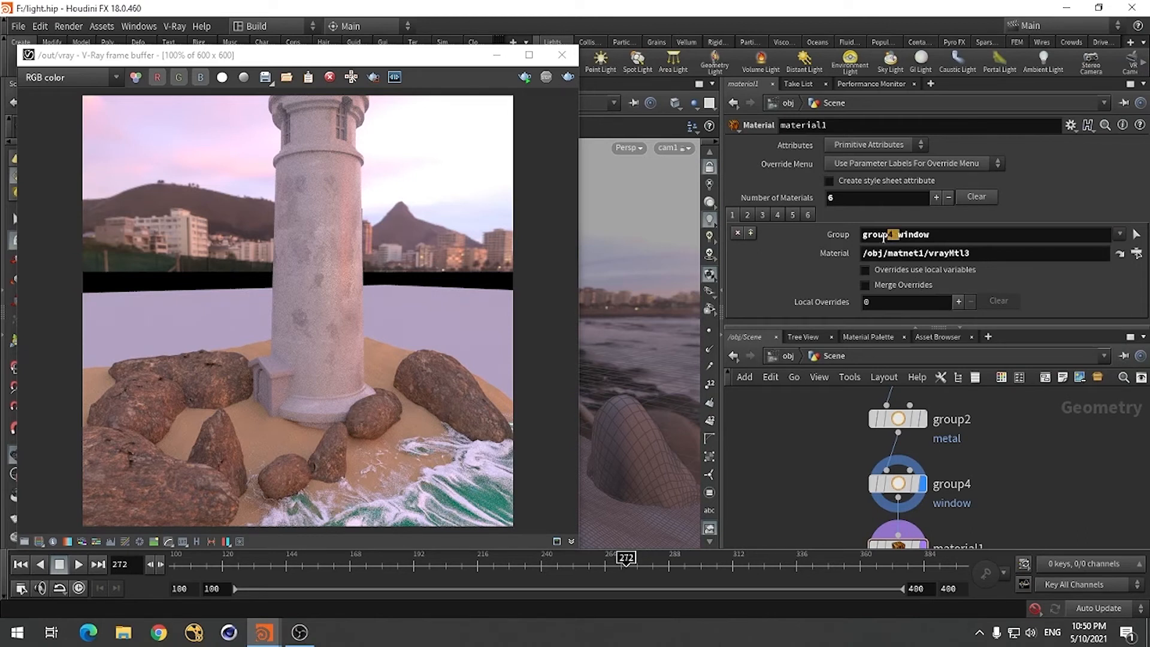
{"action": "left_click_drag", "start_coordinate": [897, 235], "coordinate": [846, 241]}
{"action": "key", "text": "BackSpace"}
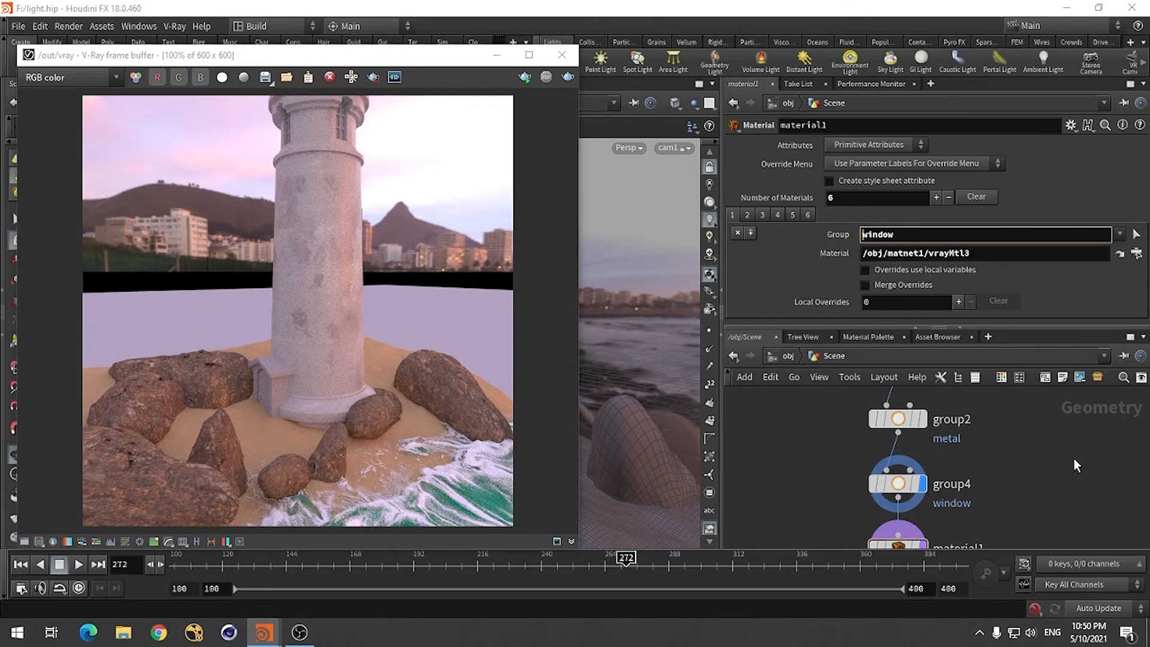
{"action": "key", "text": "Return"}
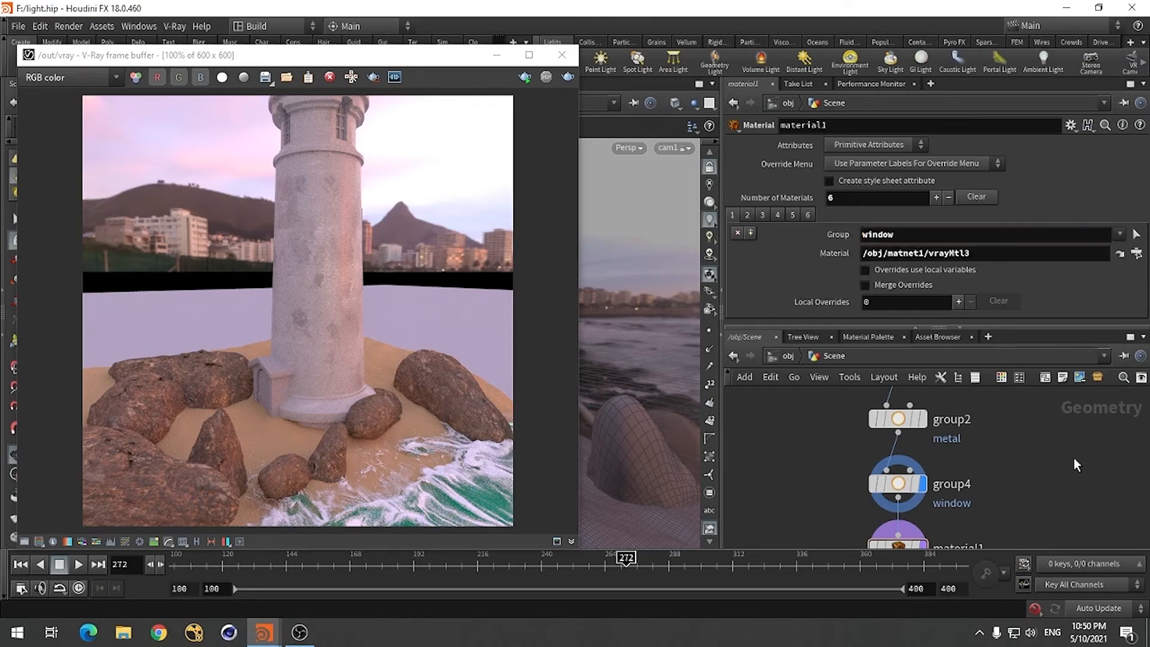
Replace group3 with wood in the group of the second assignment, which uses vrayMtl2
{"action": "left_click", "coordinate": [748, 215]}
{"action": "left_click_drag", "start_coordinate": [893, 234], "coordinate": [858, 235]}
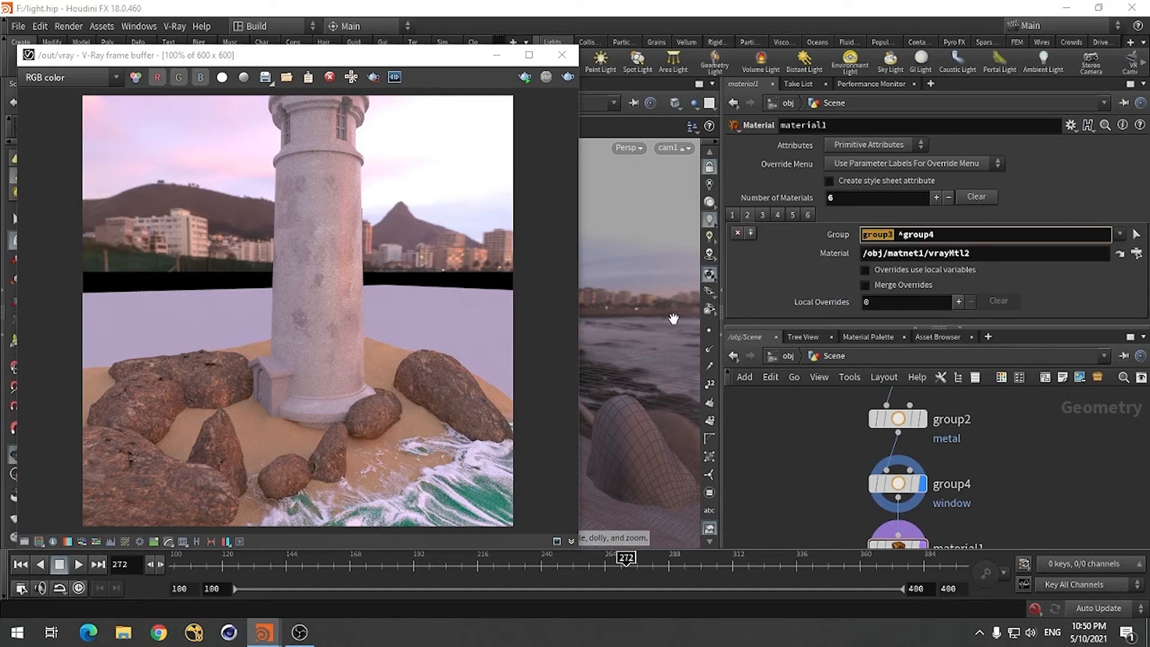
{"action": "key", "text": "BackSpace"}
{"action": "left_click", "coordinate": [1120, 234]}
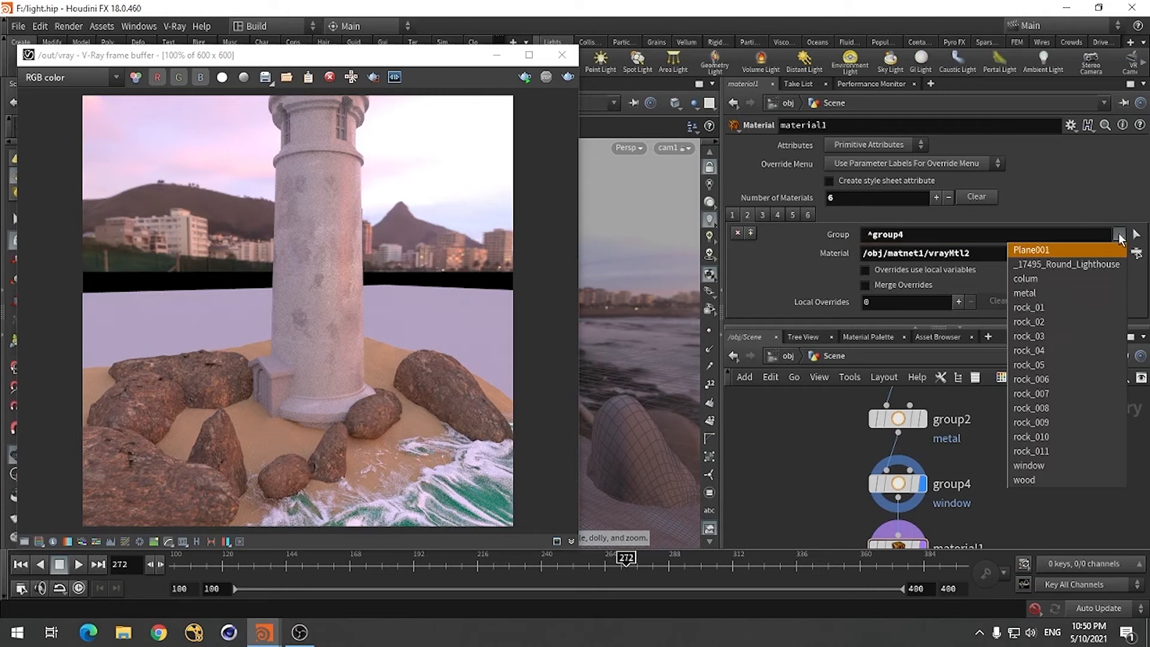
{"action": "left_click", "coordinate": [1027, 481]}
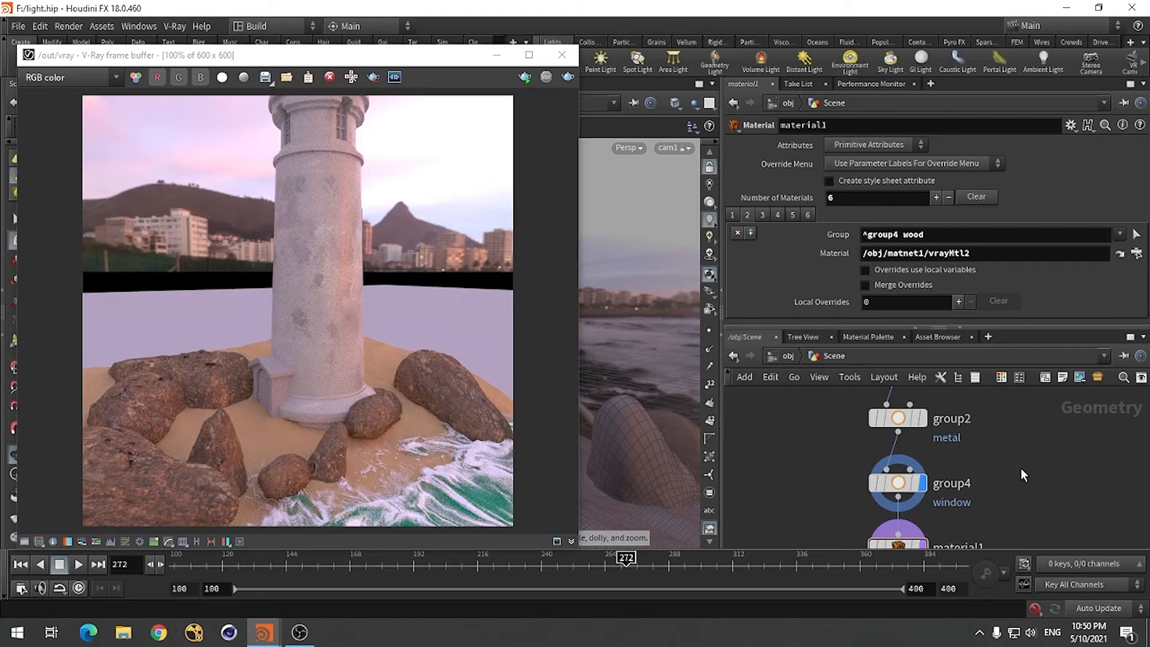
Replace group2 with metal in the group of the third assignment, which uses vrayMtl1
{"action": "middle_click_drag", "start_coordinate": [1020, 469], "coordinate": [997, 411]}
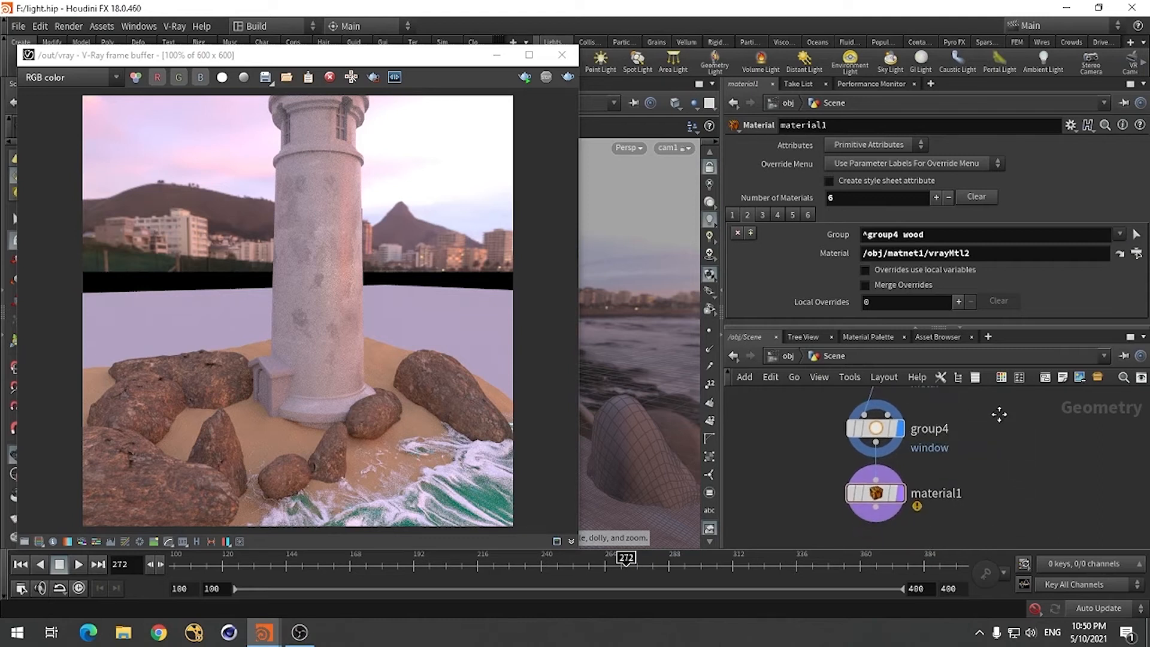
{"action": "left_click", "coordinate": [764, 215]}
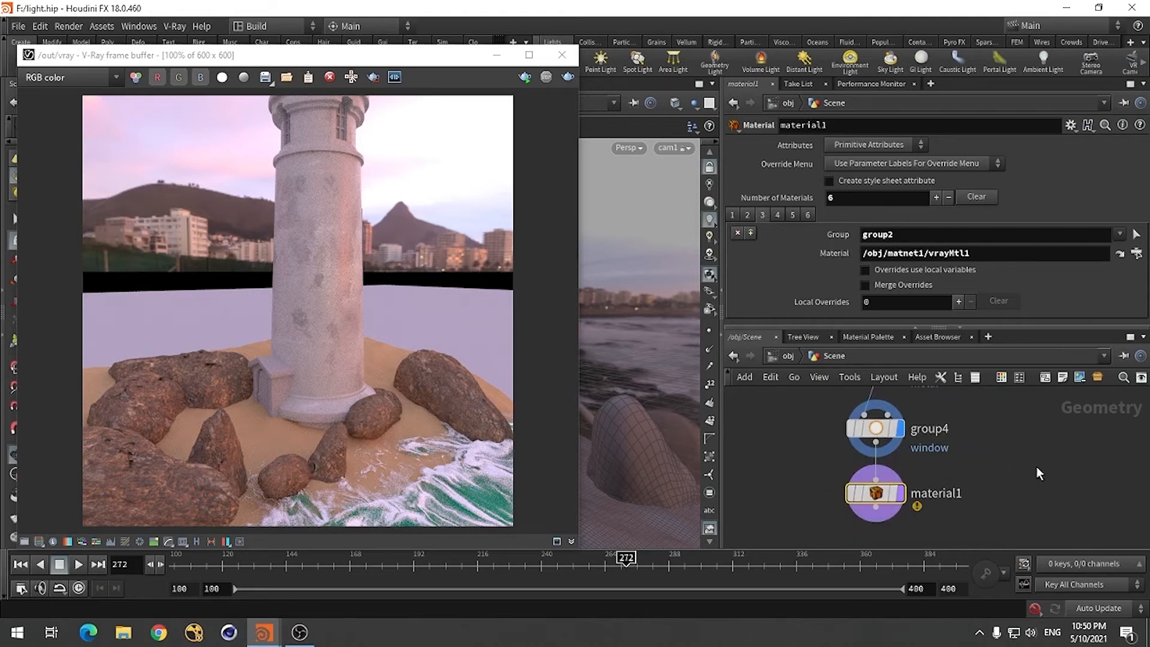
{"action": "middle_click_drag", "start_coordinate": [1036, 471], "coordinate": [1031, 506]}
{"action": "scroll", "coordinate": [1008, 493], "scroll_direction": "down", "scroll_amount": 3}
{"action": "scroll", "coordinate": [991, 465], "scroll_direction": "up", "scroll_amount": 4}
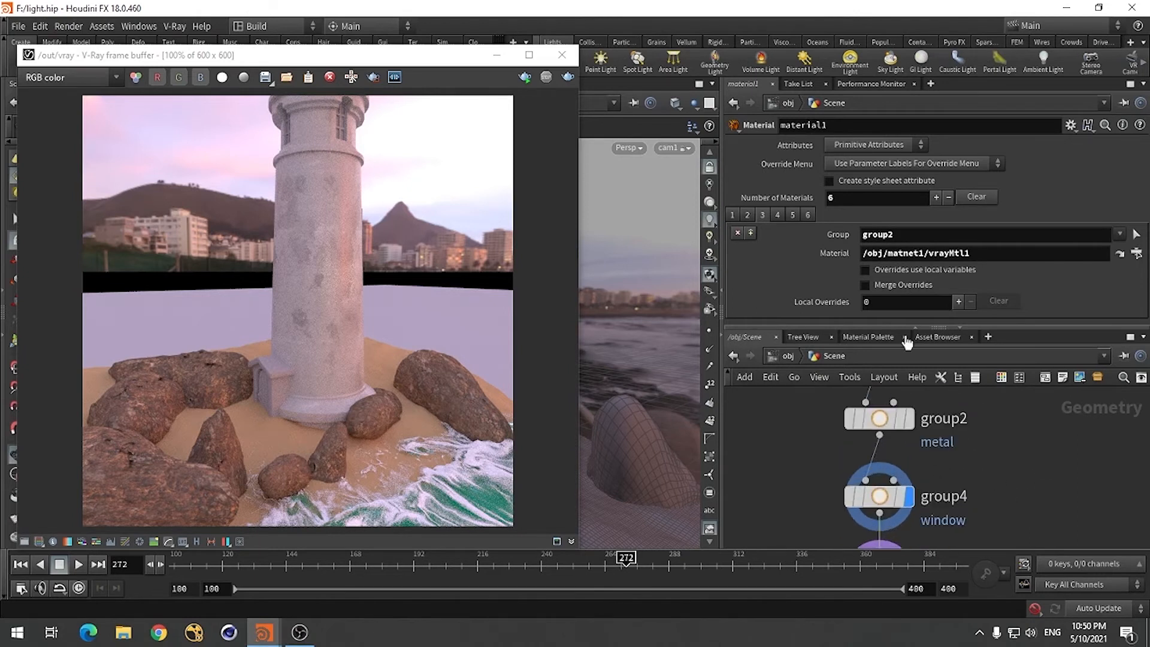
{"action": "left_click", "coordinate": [1119, 234]}
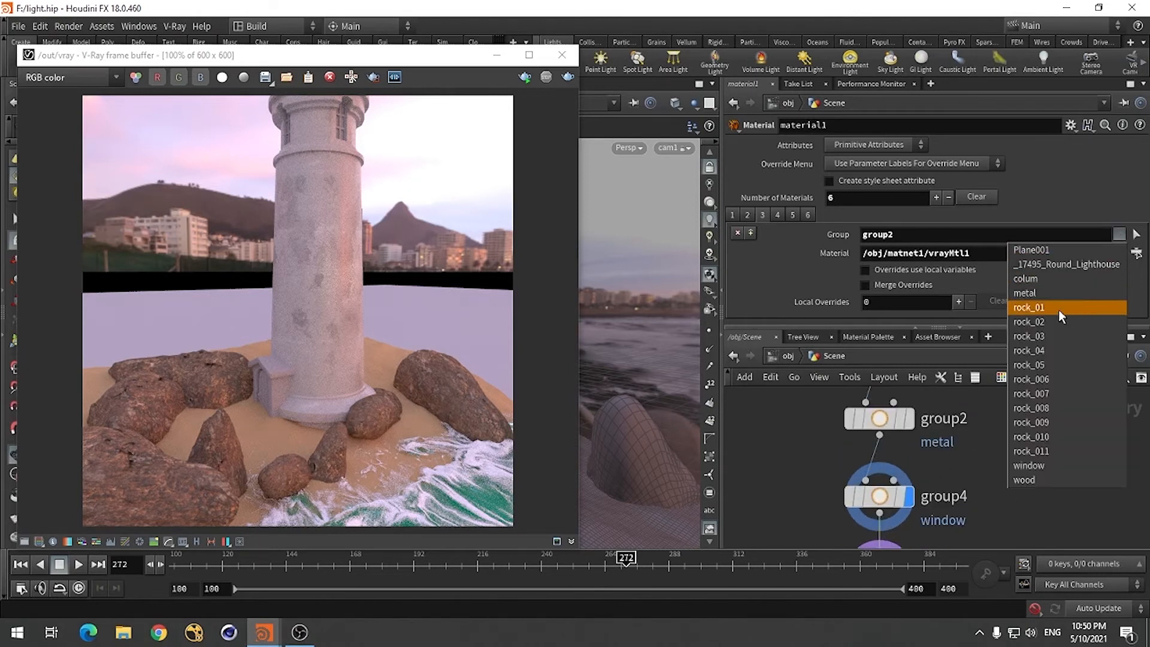
{"action": "left_click", "coordinate": [1048, 294]}
{"action": "left_click_drag", "start_coordinate": [896, 235], "coordinate": [857, 242]}
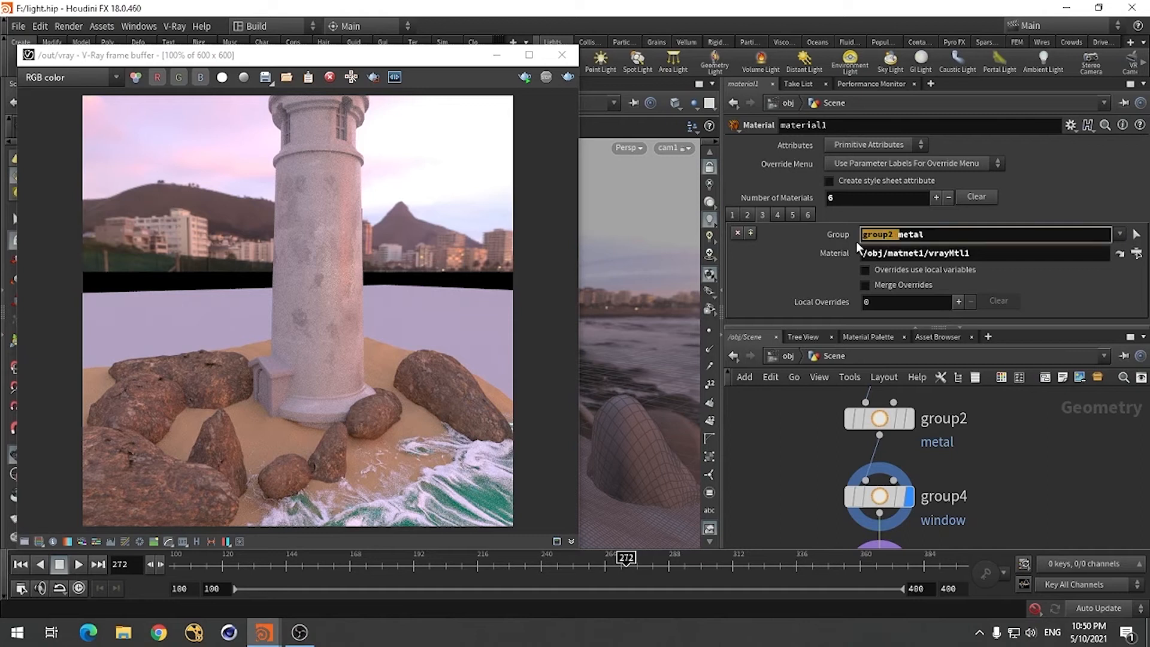
{"action": "key", "text": "BackSpace"}
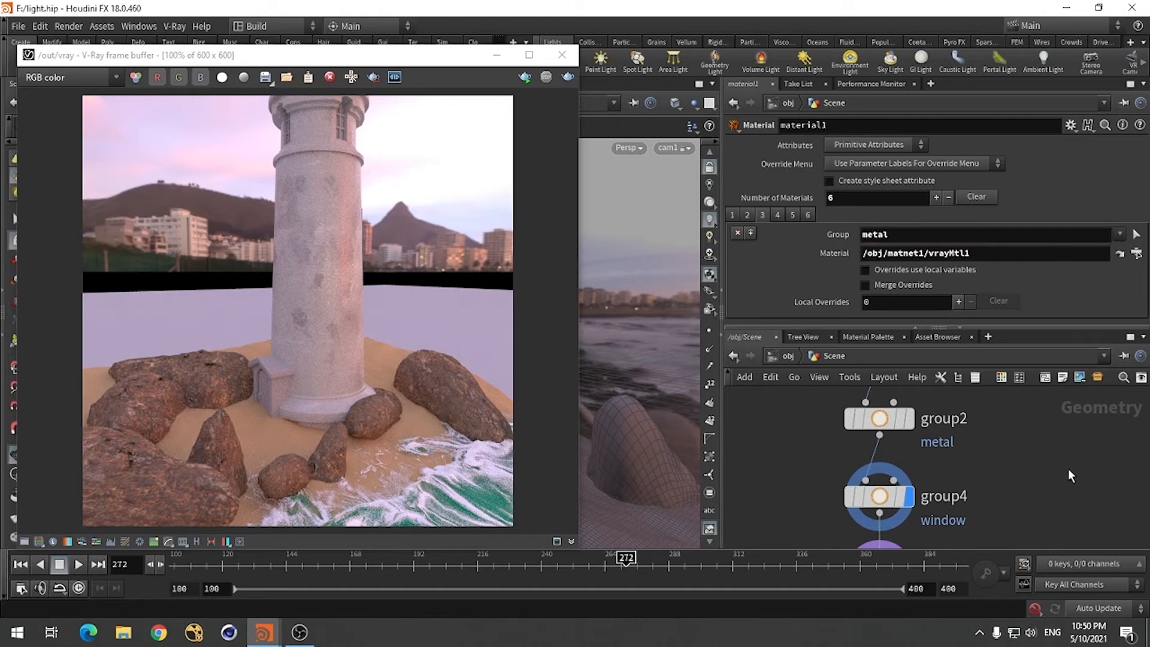
Add window to the group of the fourth assignment, which uses the colum material
{"action": "middle_click_drag", "start_coordinate": [1068, 468], "coordinate": [1031, 407]}
{"action": "left_click", "coordinate": [778, 215]}
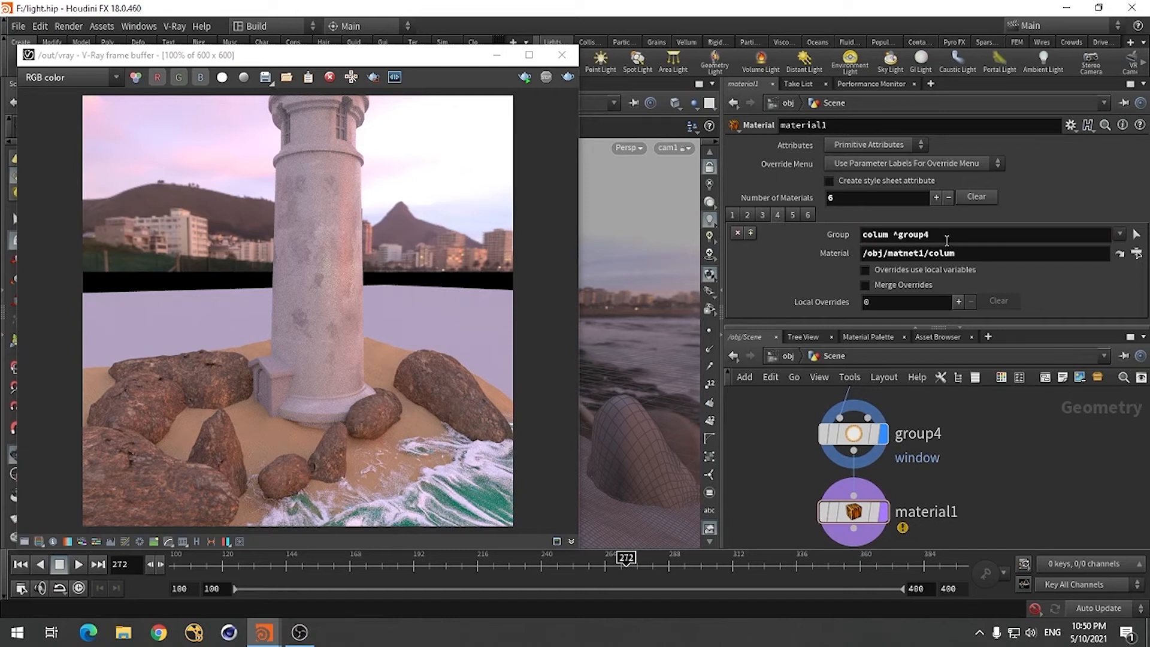
{"action": "left_click", "coordinate": [967, 235]}
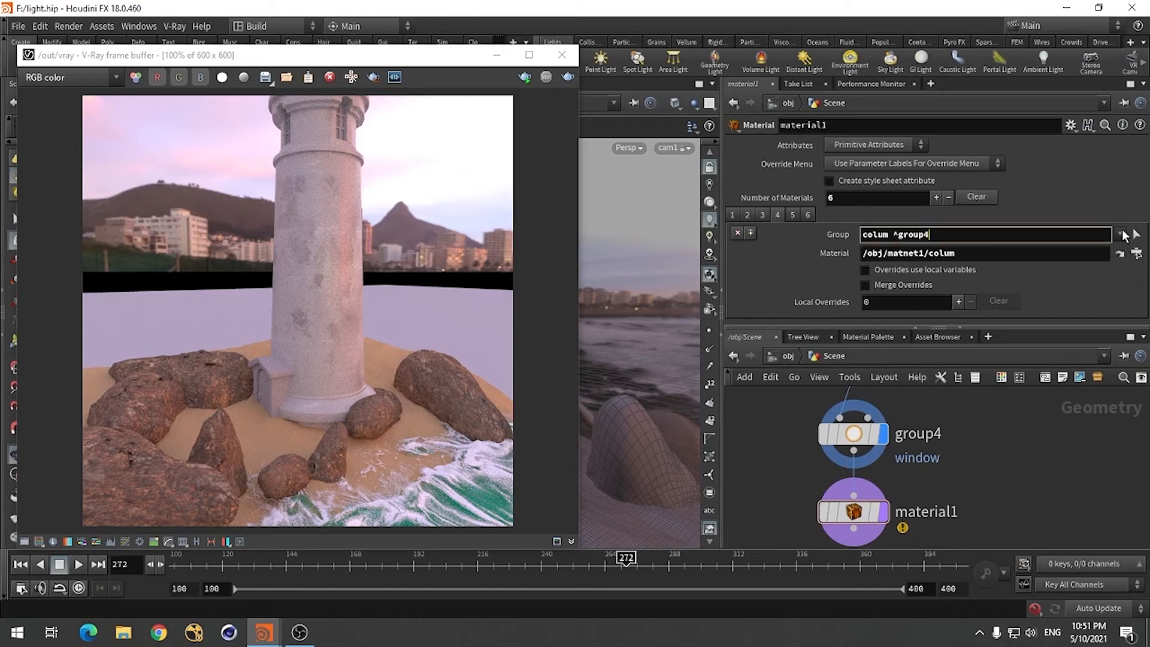
{"action": "left_click", "coordinate": [1120, 234]}
{"action": "left_click", "coordinate": [1041, 467]}
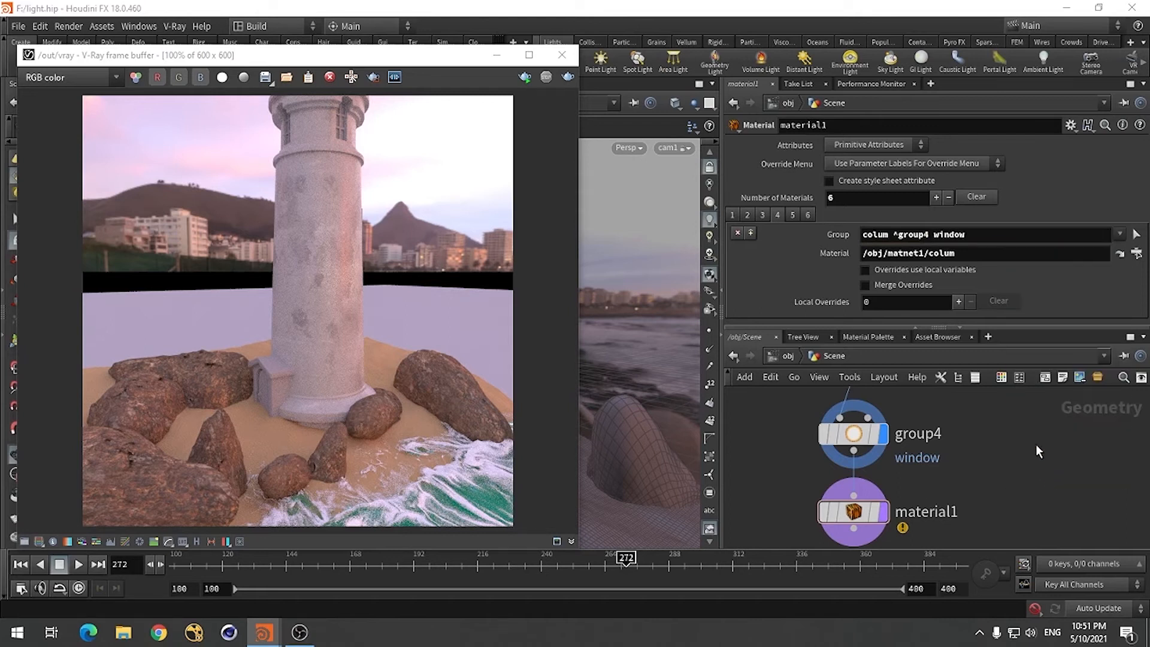
Remove ^group4 from the colum assignment's group and exclude the window group instead, giving colum ^window
{"action": "left_click", "coordinate": [930, 235]}
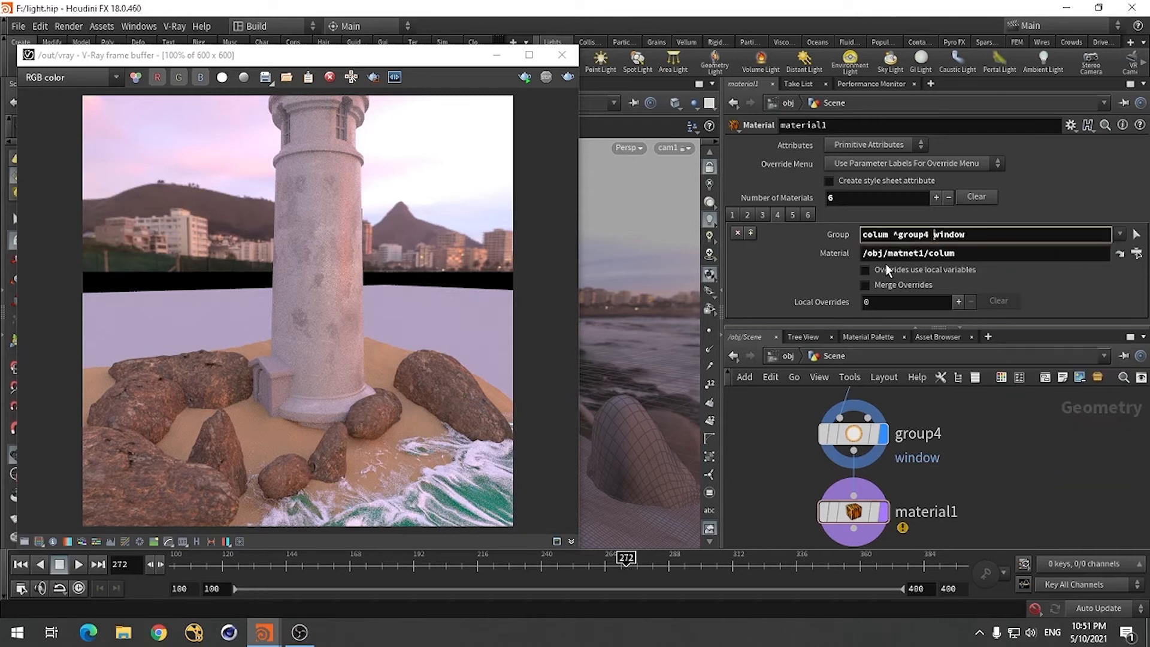
{"action": "key", "text": "BackSpace"}
{"action": "key", "text": "BackSpace"}
{"action": "key", "text": "BackSpace"}
{"action": "key", "text": "BackSpace"}
{"action": "key", "text": "BackSpace"}
{"action": "key", "text": "BackSpace"}
{"action": "key", "text": "BackSpace"}
{"action": "key", "text": "BackSpace"}
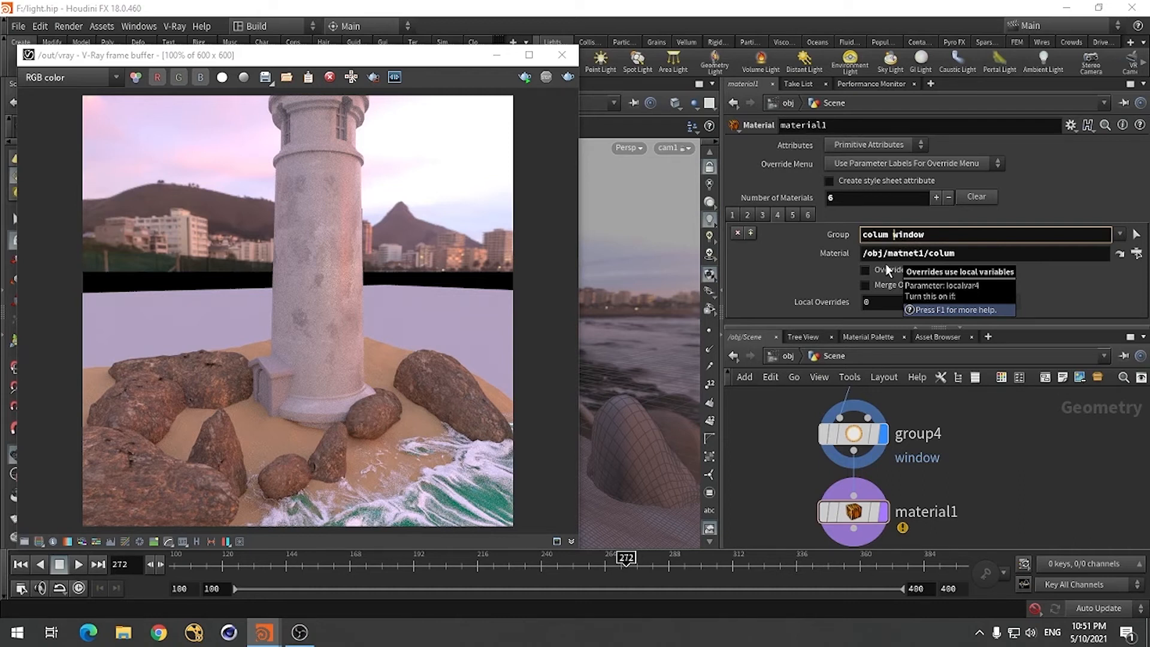
{"action": "type", "text": "^"}
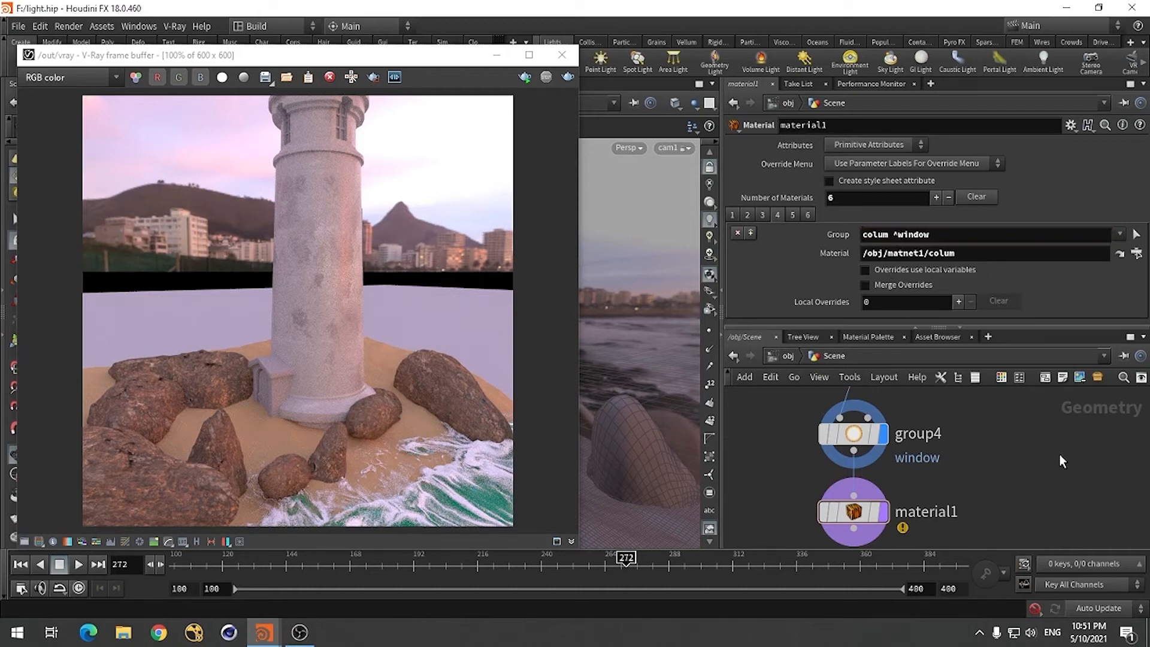
Review the group and material fields of all six assignments in material1 for outdated group names
{"action": "left_click", "coordinate": [793, 214]}
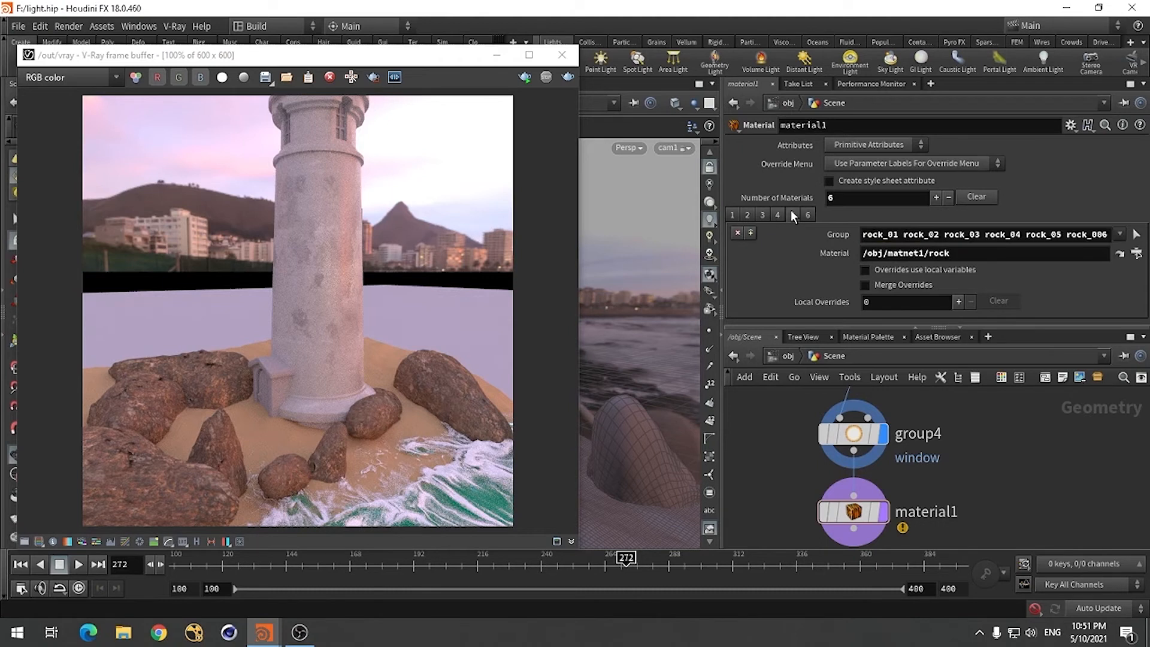
{"action": "left_click", "coordinate": [809, 215]}
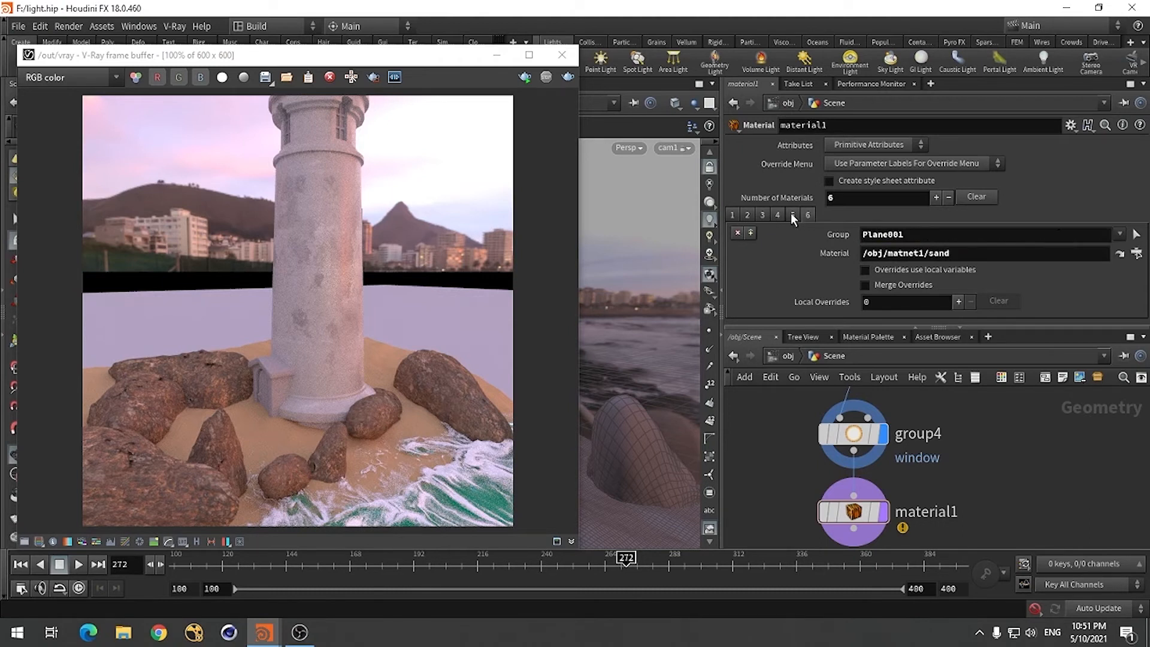
{"action": "left_click", "coordinate": [792, 214]}
{"action": "left_click", "coordinate": [777, 214]}
{"action": "left_click", "coordinate": [767, 214]}
{"action": "left_click", "coordinate": [752, 215]}
{"action": "left_click", "coordinate": [734, 215]}
Replace ^group4 with the exclusion ^window in the second assignment's group, giving wood ^window
{"action": "left_click", "coordinate": [748, 215]}
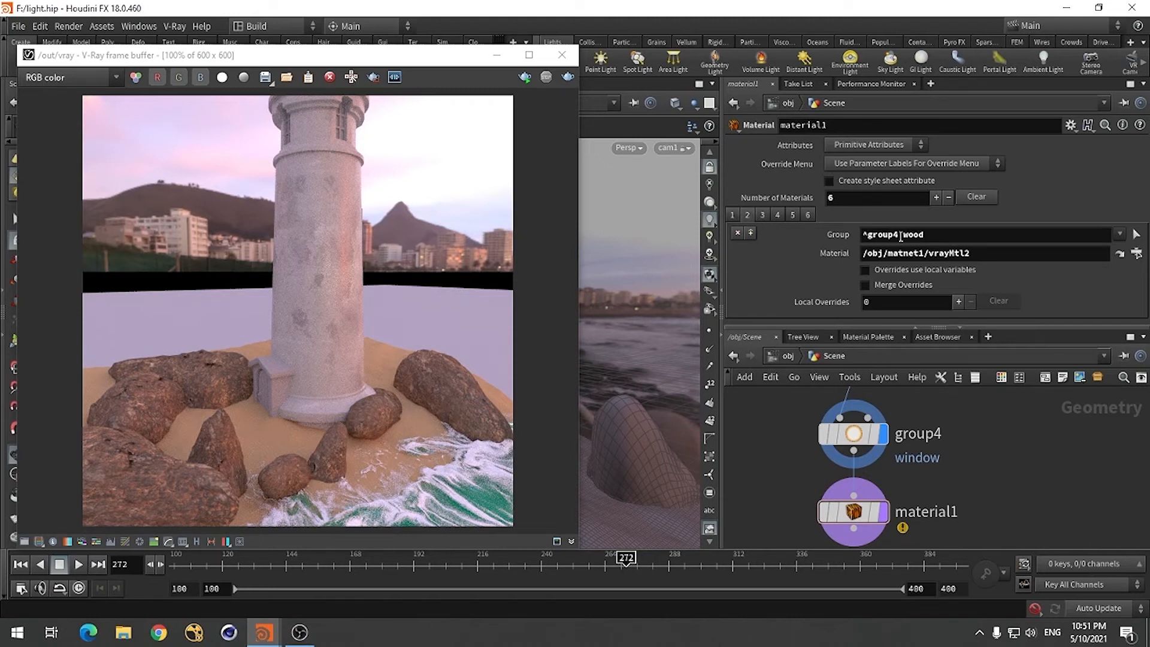
{"action": "left_click_drag", "start_coordinate": [898, 236], "coordinate": [858, 240]}
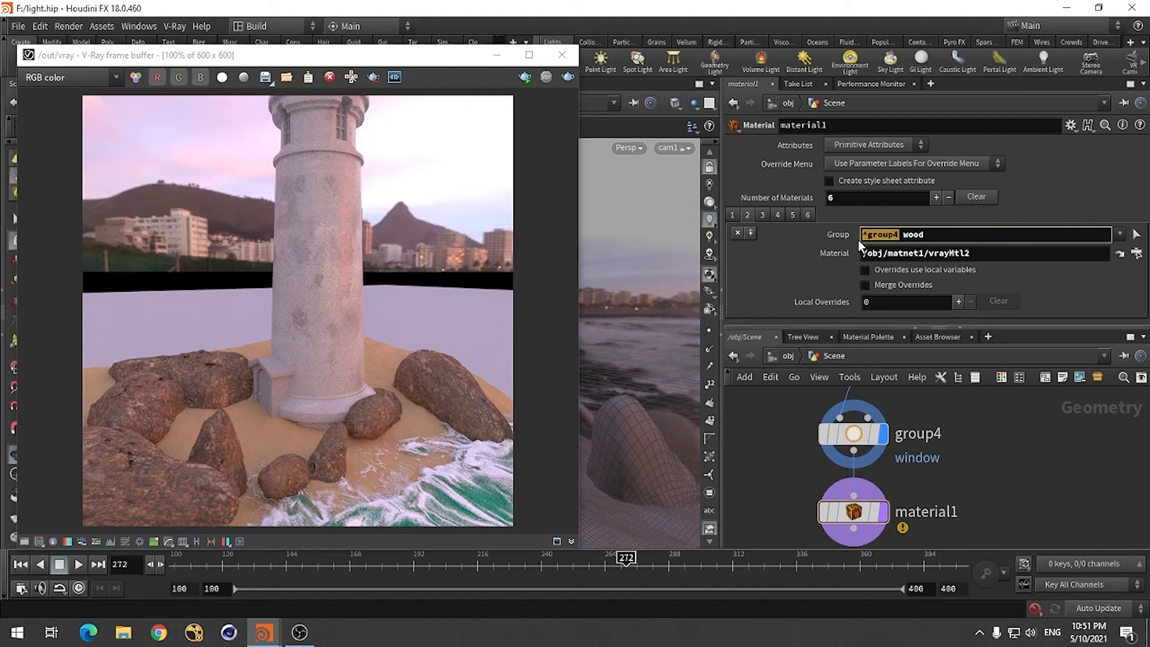
{"action": "key", "text": "BackSpace"}
{"action": "key", "text": "BackSpace"}
{"action": "left_click", "coordinate": [1050, 284]}
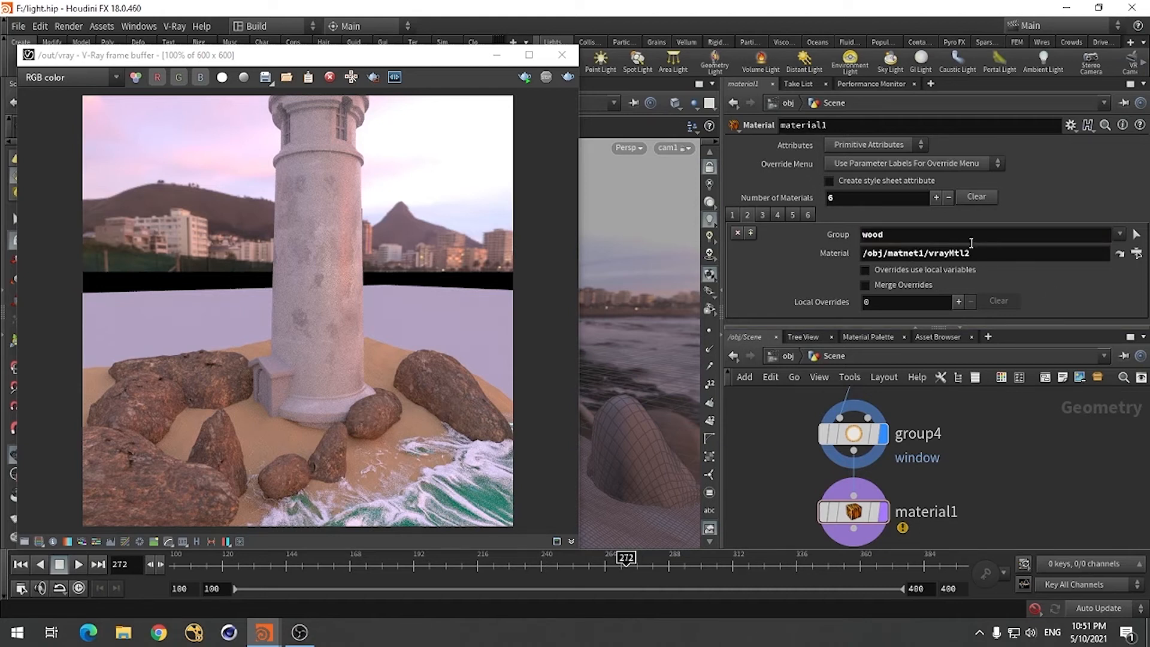
{"action": "left_click", "coordinate": [1121, 234]}
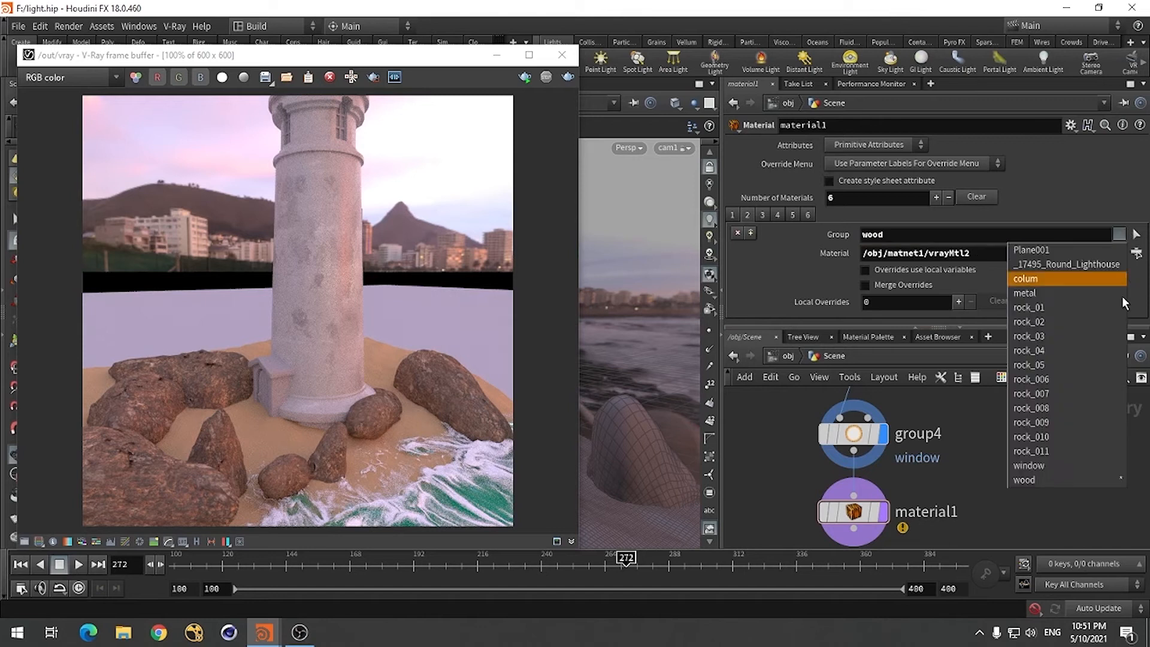
{"action": "left_click", "coordinate": [1074, 463]}
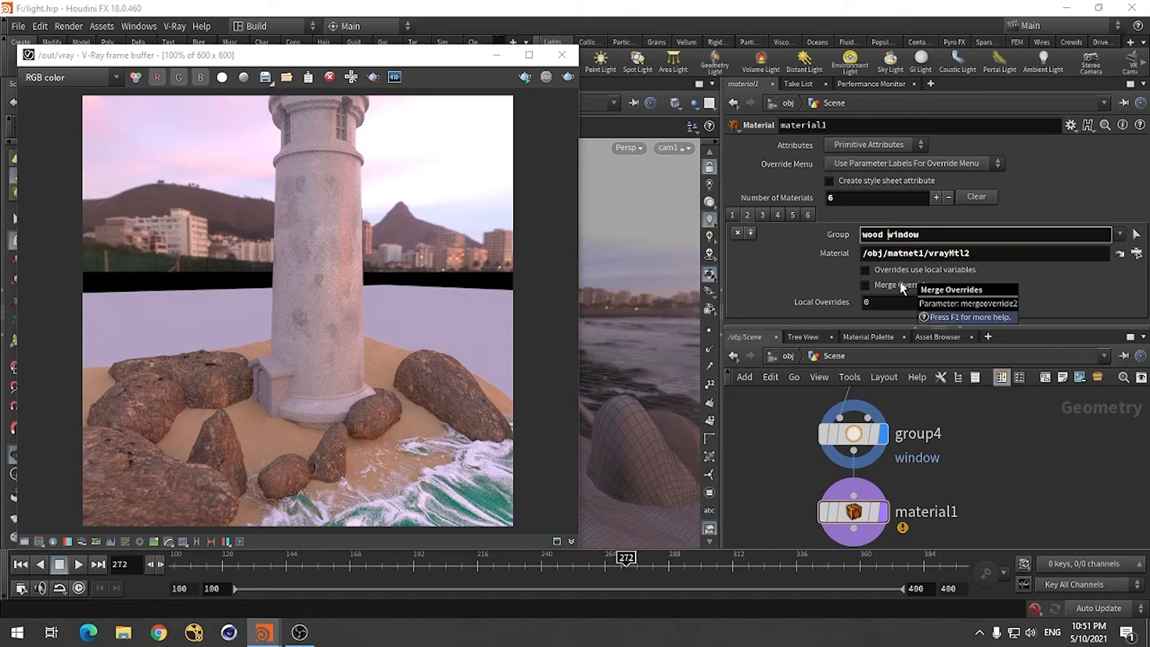
{"action": "type", "text": "^"}
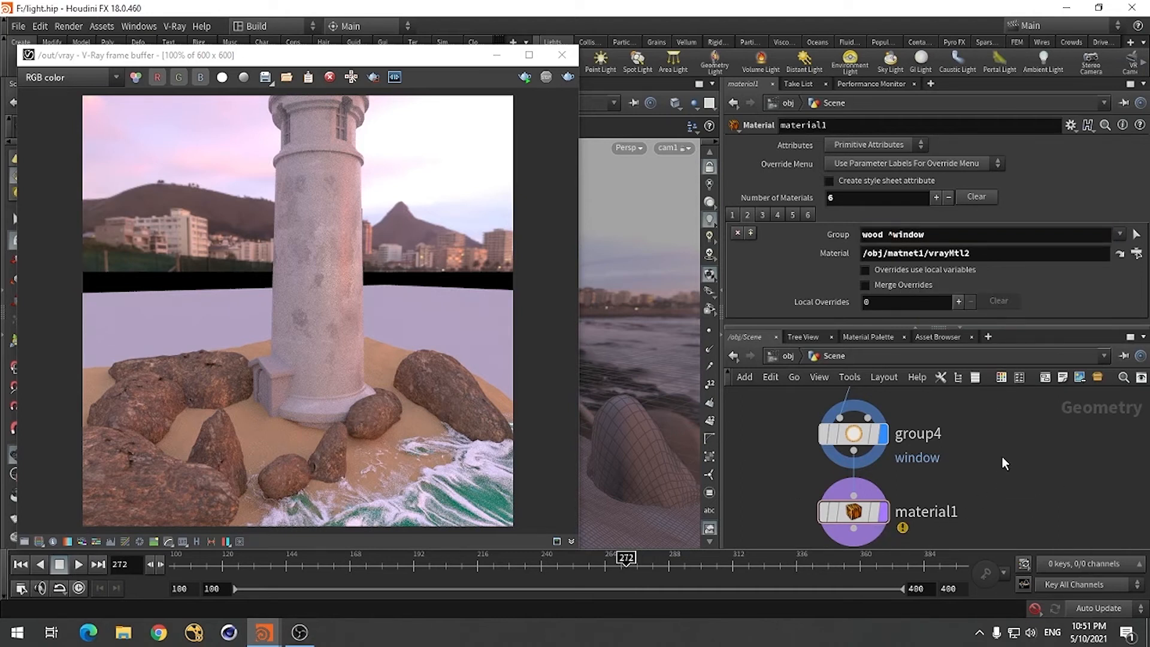
From the first assignment's material reference, go to matnet1 and place a new V-Ray Material node there
{"action": "mouse_move", "coordinate": [862, 519]}
{"action": "left_click", "coordinate": [735, 215]}
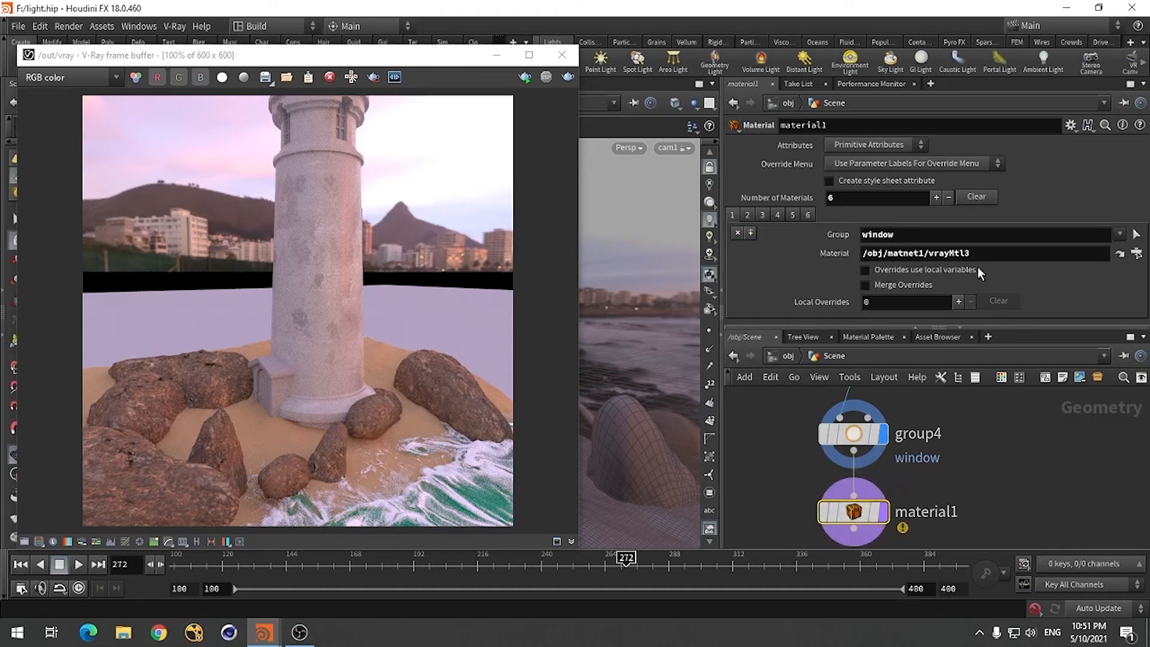
{"action": "left_click", "coordinate": [1120, 253]}
{"action": "scroll", "coordinate": [1041, 448], "scroll_direction": "down", "scroll_amount": 3}
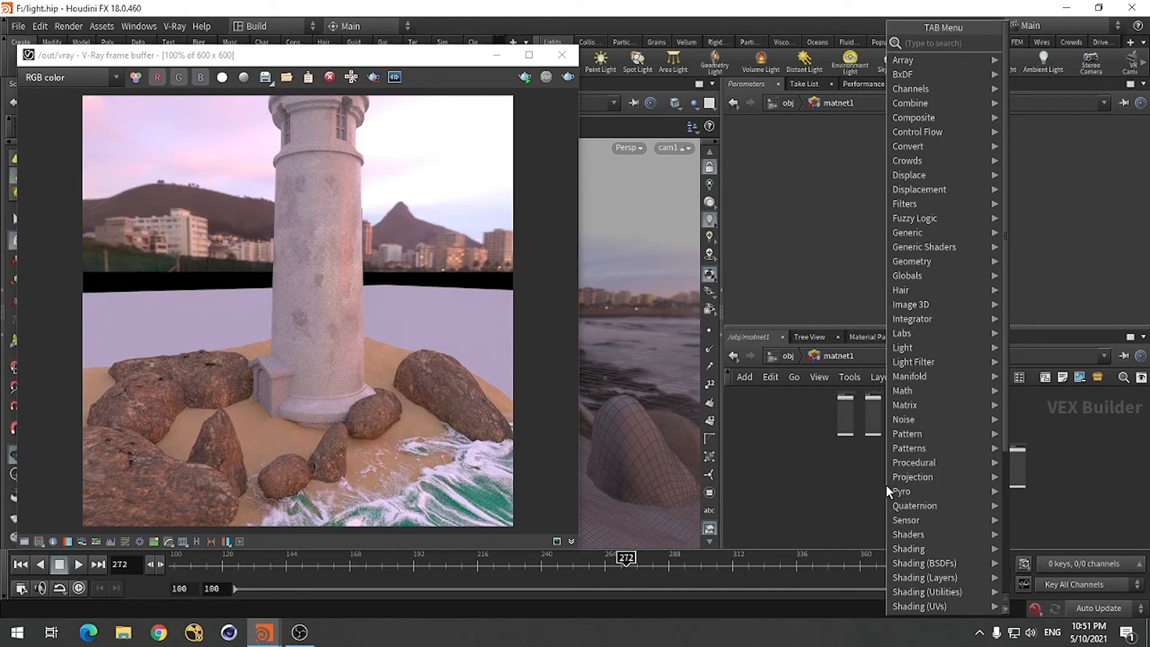
{"action": "mouse_move", "coordinate": [965, 512]}
{"action": "scroll", "coordinate": [965, 512], "scroll_direction": "down", "scroll_amount": 3}
{"action": "scroll", "coordinate": [965, 513], "scroll_direction": "down", "scroll_amount": 3}
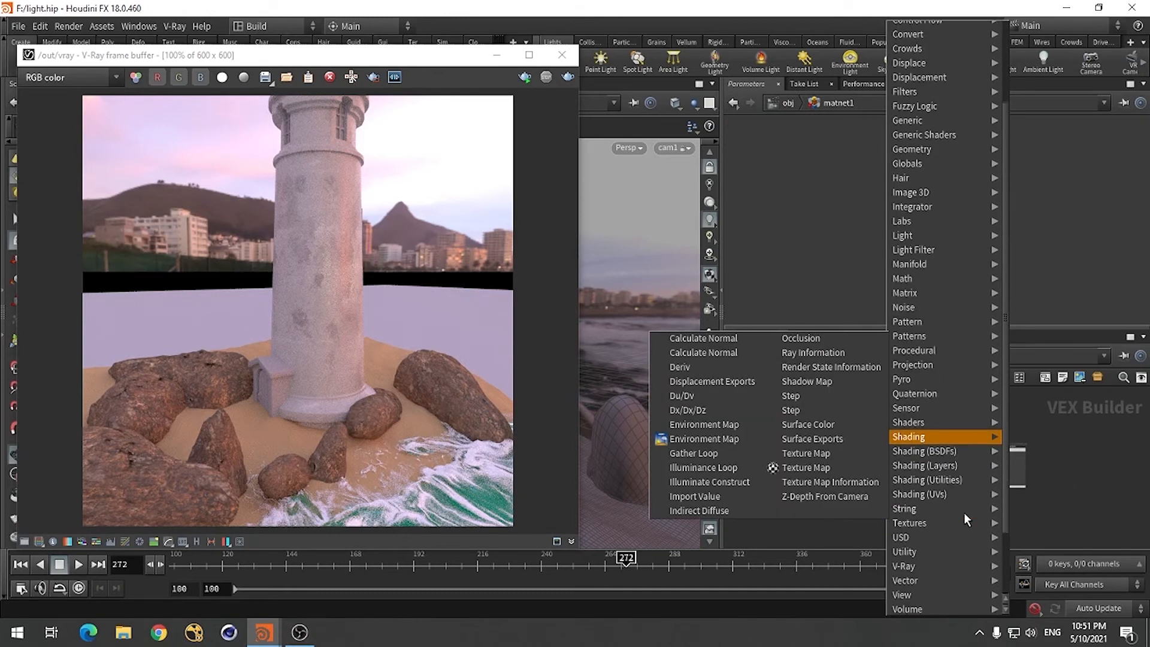
{"action": "scroll", "coordinate": [947, 566], "scroll_direction": "down", "scroll_amount": 2}
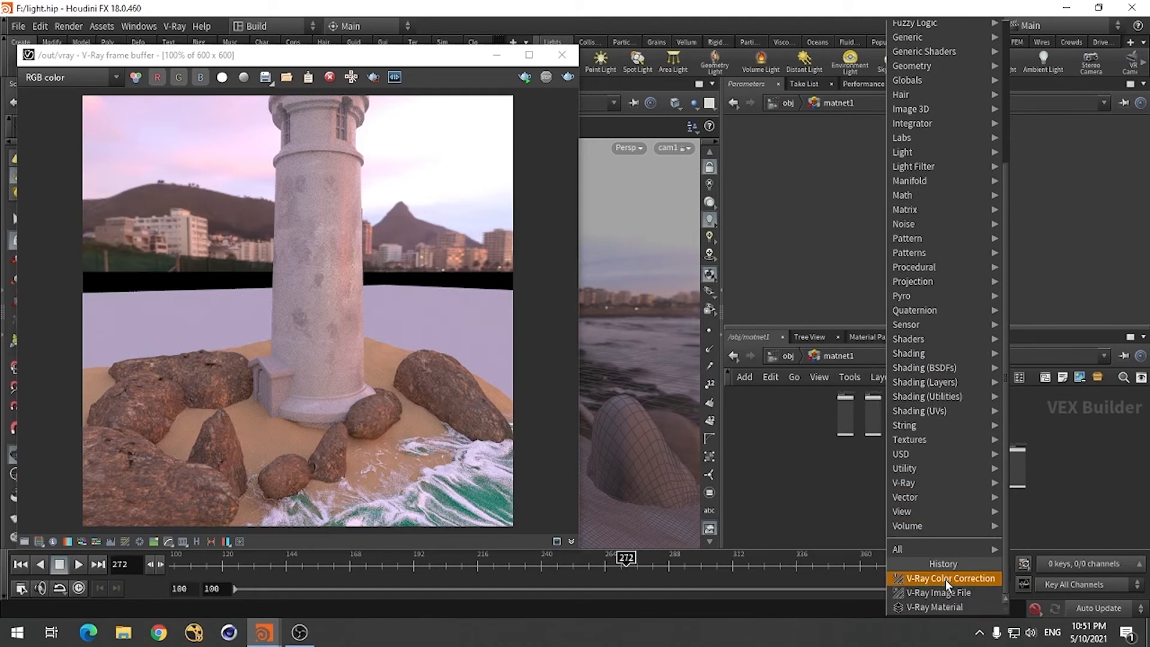
{"action": "left_click", "coordinate": [939, 603]}
{"action": "left_click", "coordinate": [889, 472]}
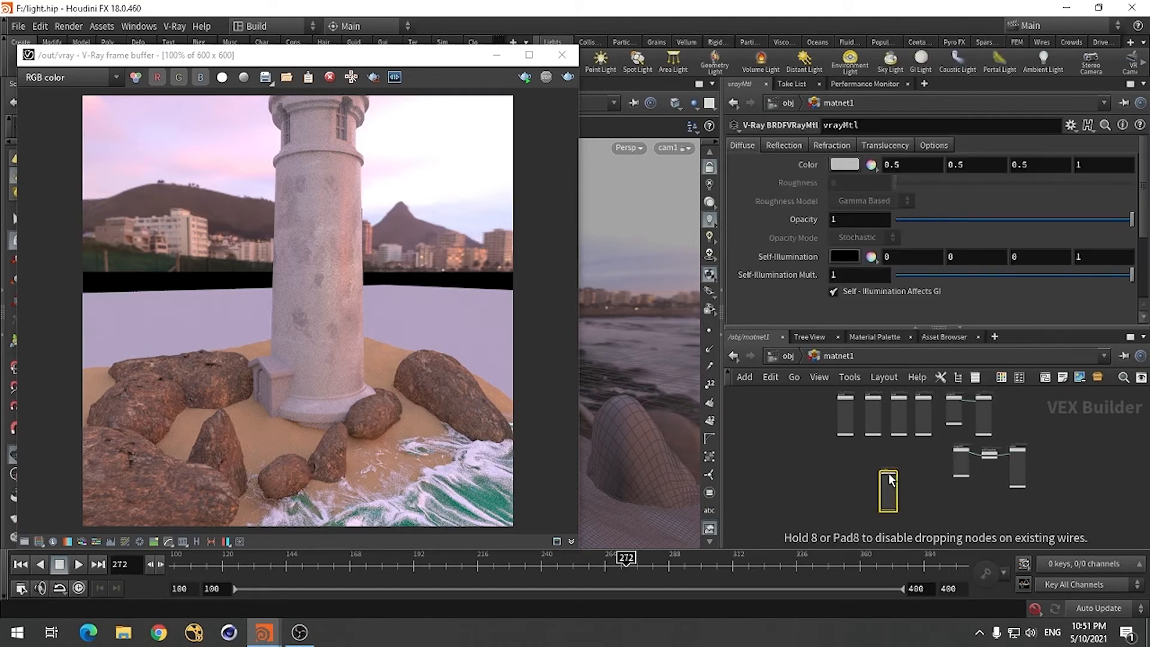
Rename the new V-Ray material as window
{"action": "double_click", "coordinate": [872, 126]}
{"action": "type", "text": "window"}
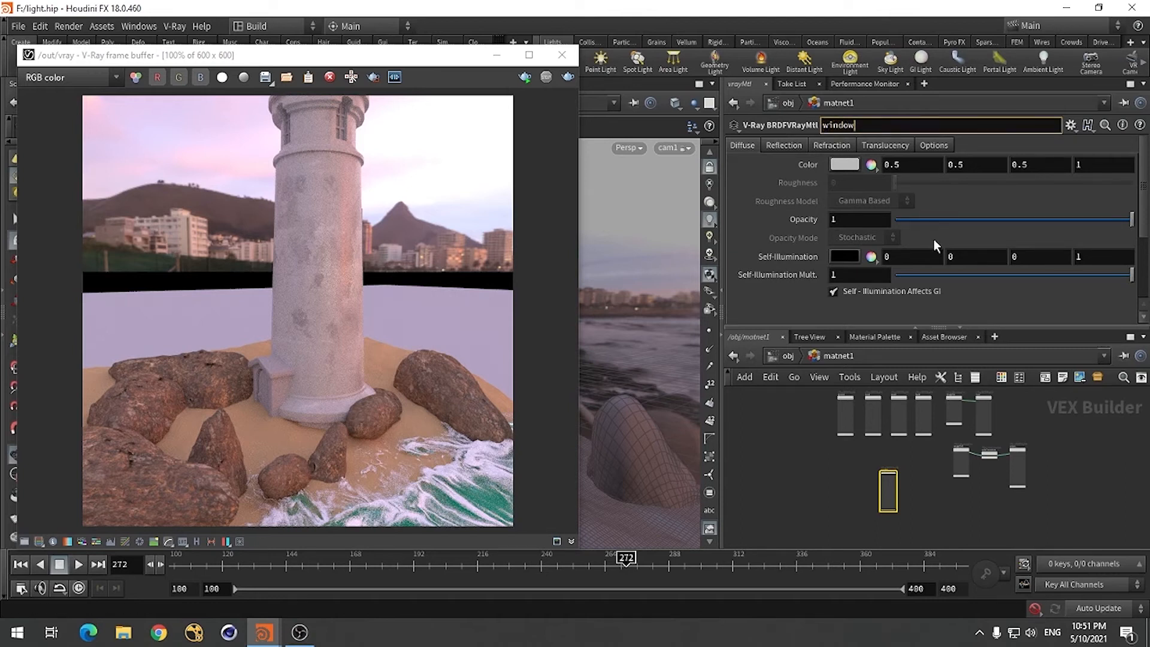
{"action": "left_click", "coordinate": [831, 462]}
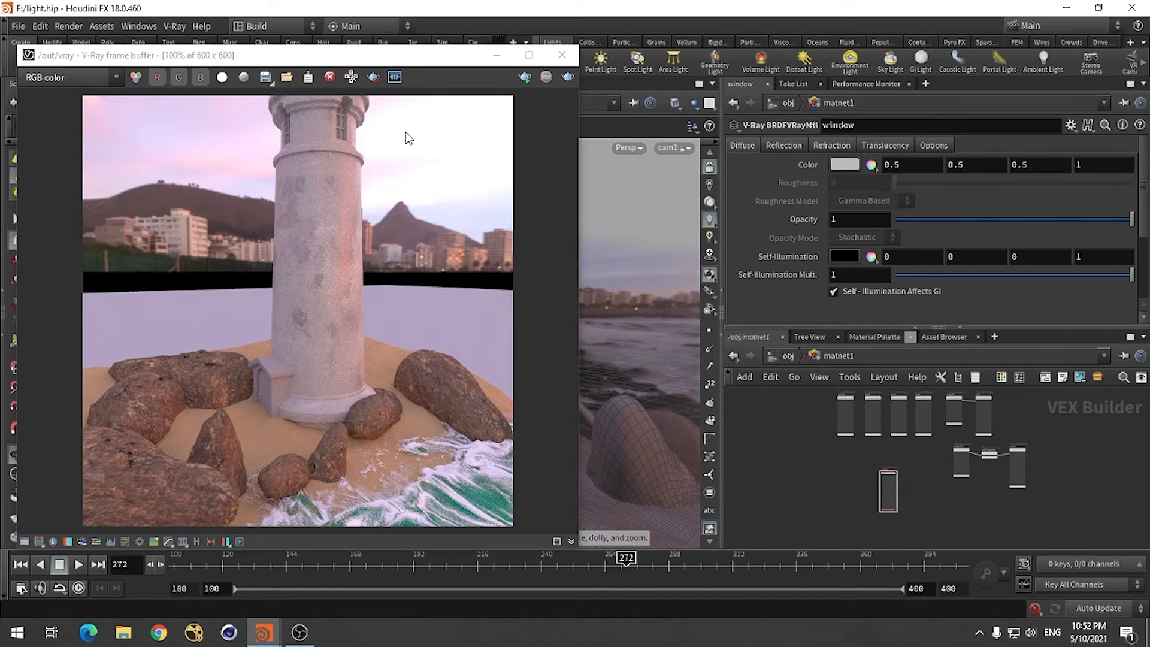
Examine the lighthouse faces belonging to the window group in the viewport, moving the render window out of the way
{"action": "left_click_drag", "start_coordinate": [336, 55], "coordinate": [700, 141]}
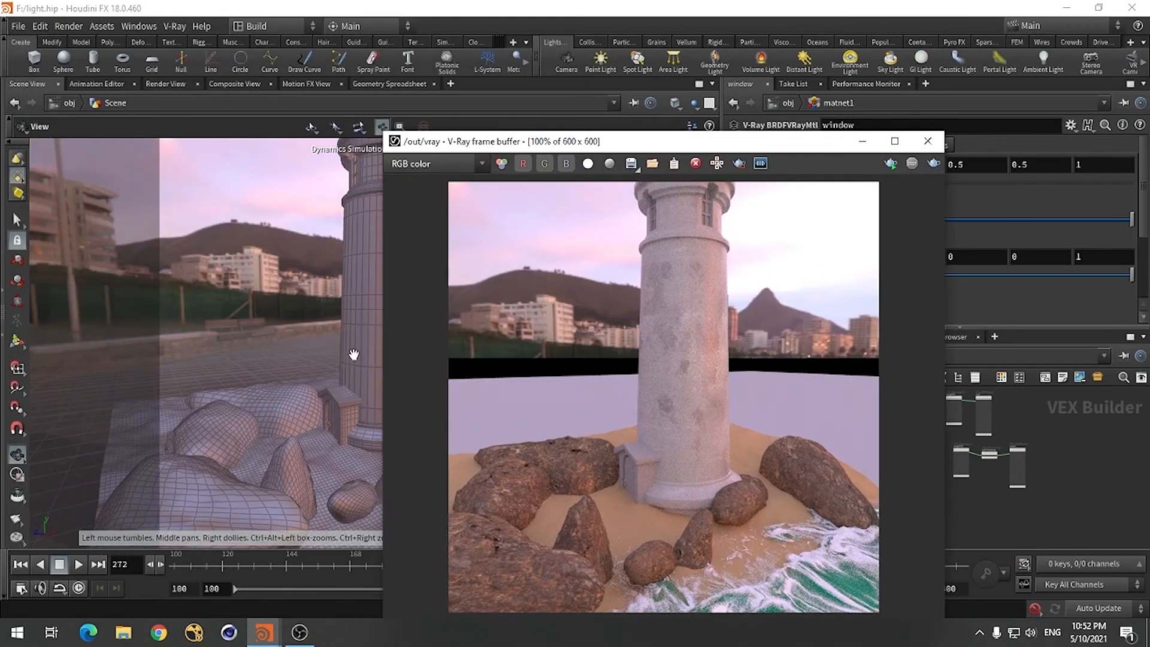
{"action": "left_click_drag", "start_coordinate": [317, 298], "coordinate": [303, 329]}
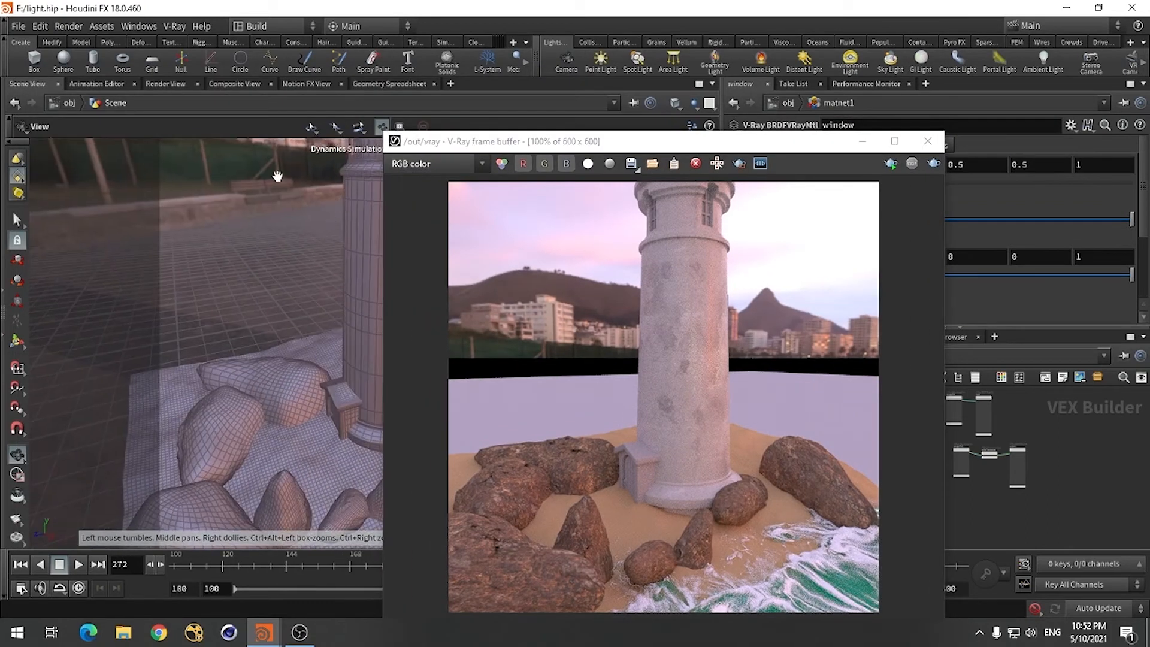
{"action": "left_click_drag", "start_coordinate": [275, 174], "coordinate": [291, 282]}
{"action": "middle_click_drag", "start_coordinate": [348, 178], "coordinate": [285, 418]}
{"action": "right_click", "coordinate": [306, 347]}
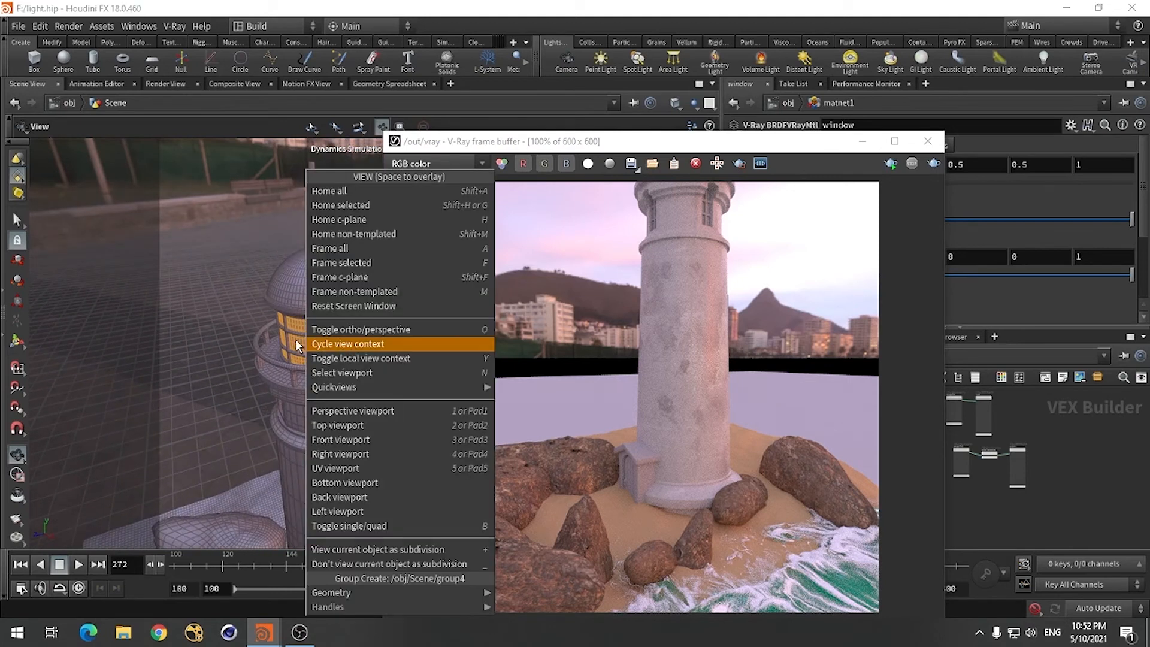
{"action": "left_click", "coordinate": [238, 334]}
{"action": "left_click_drag", "start_coordinate": [239, 332], "coordinate": [350, 312]}
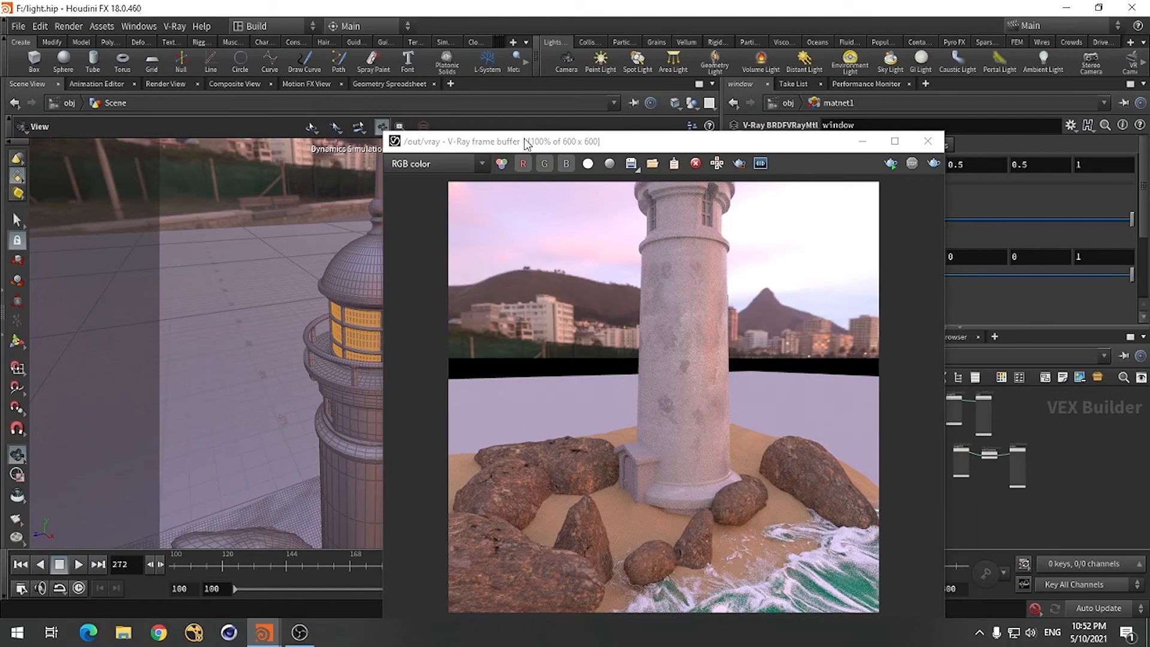
{"action": "left_click_drag", "start_coordinate": [542, 149], "coordinate": [699, 160]}
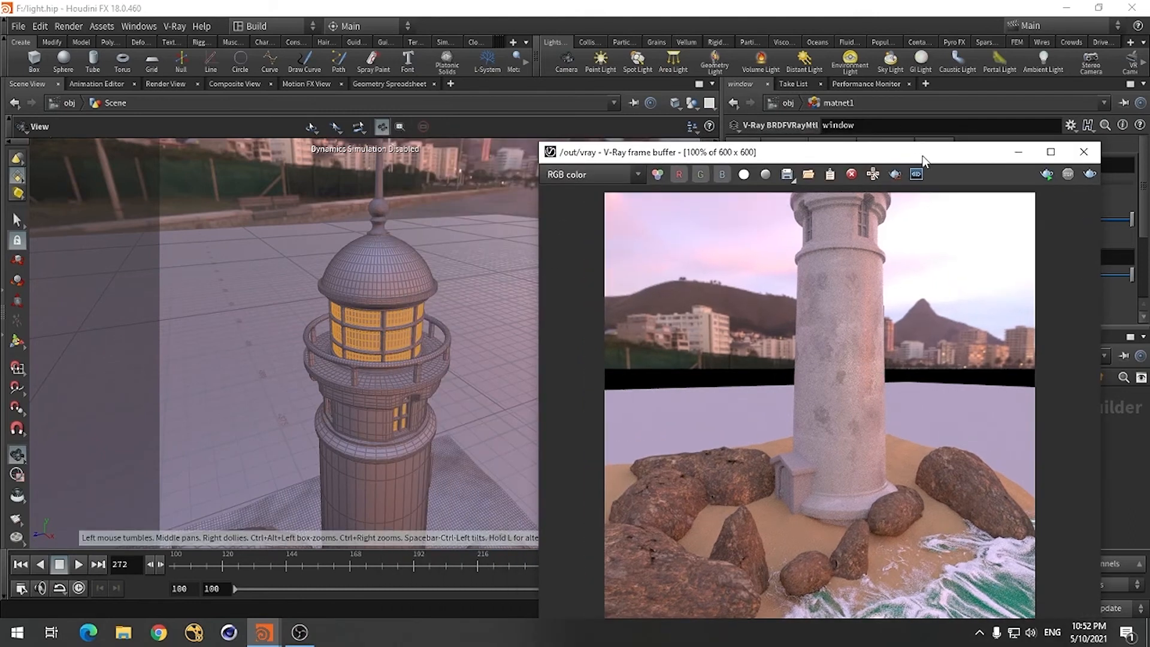
{"action": "left_click_drag", "start_coordinate": [923, 156], "coordinate": [461, 71]}
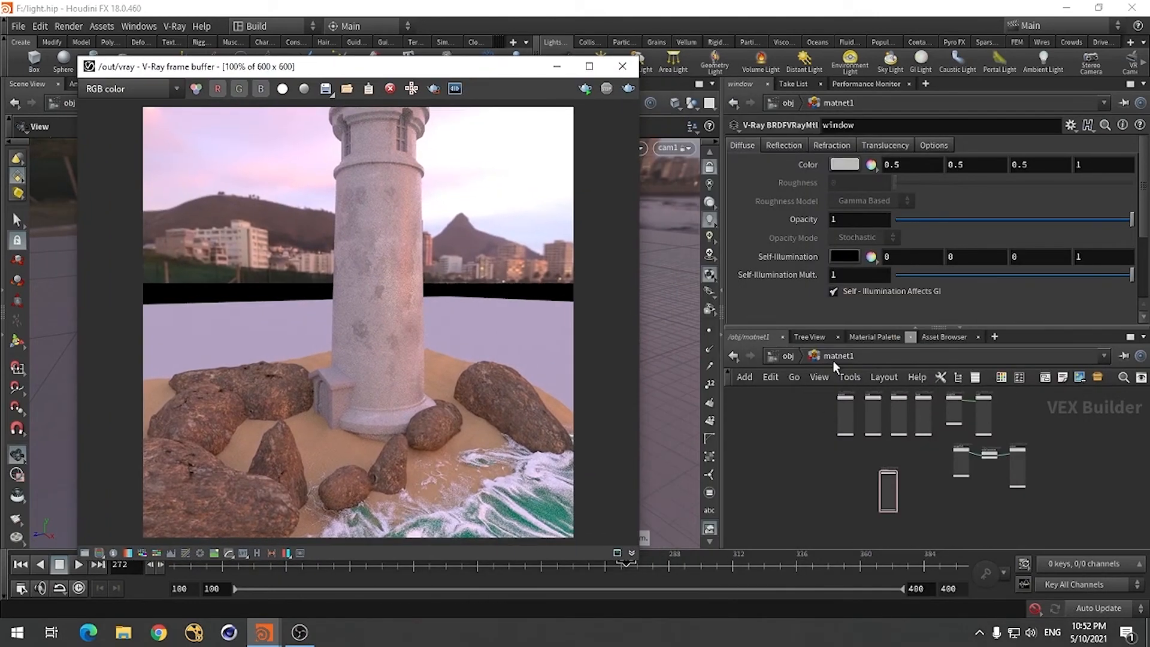
Assign the window material from matnet1 to the window group in the Scene's material node and run a test render
{"action": "left_click", "coordinate": [778, 357]}
{"action": "double_click", "coordinate": [835, 403]}
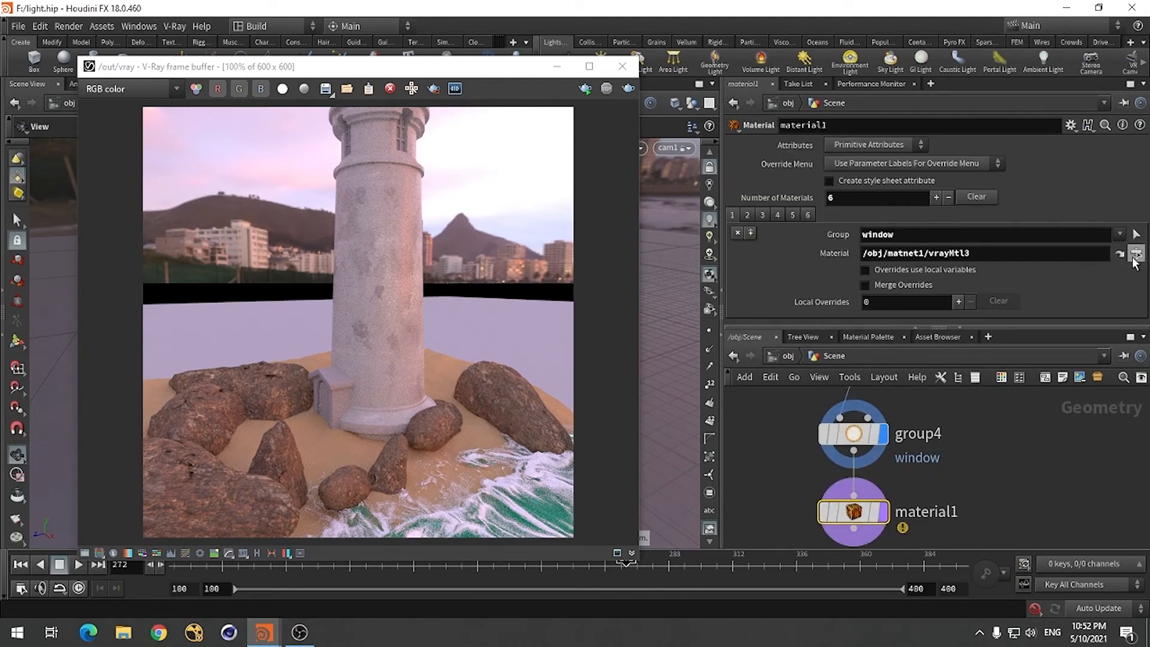
{"action": "left_click", "coordinate": [1136, 252]}
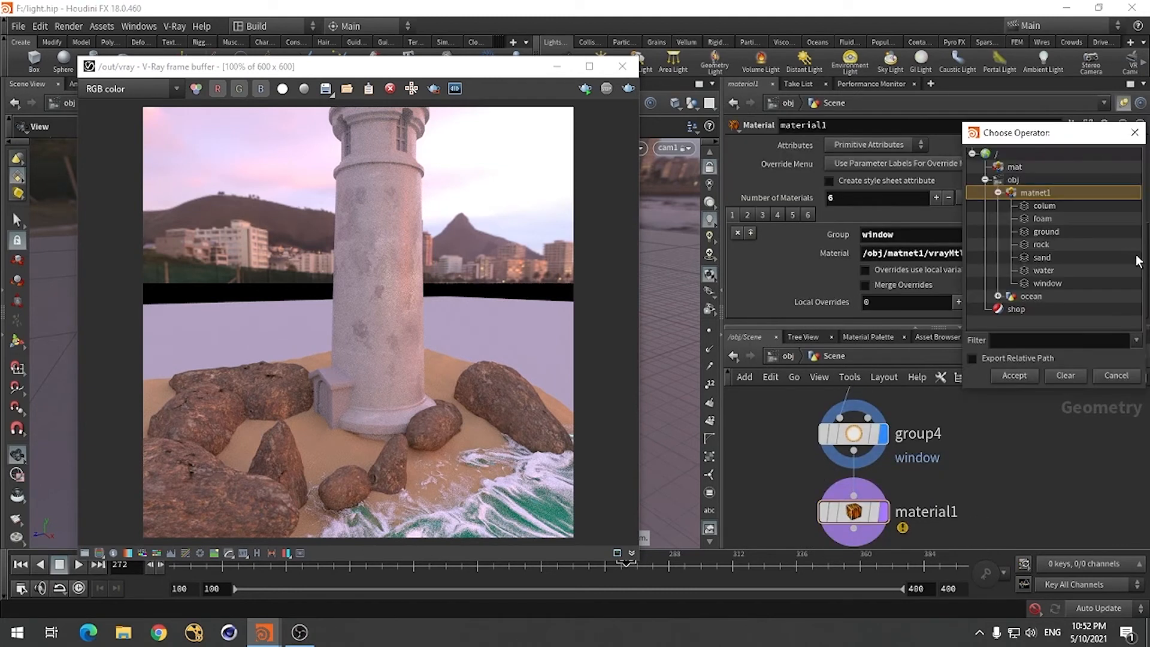
{"action": "double_click", "coordinate": [1048, 283]}
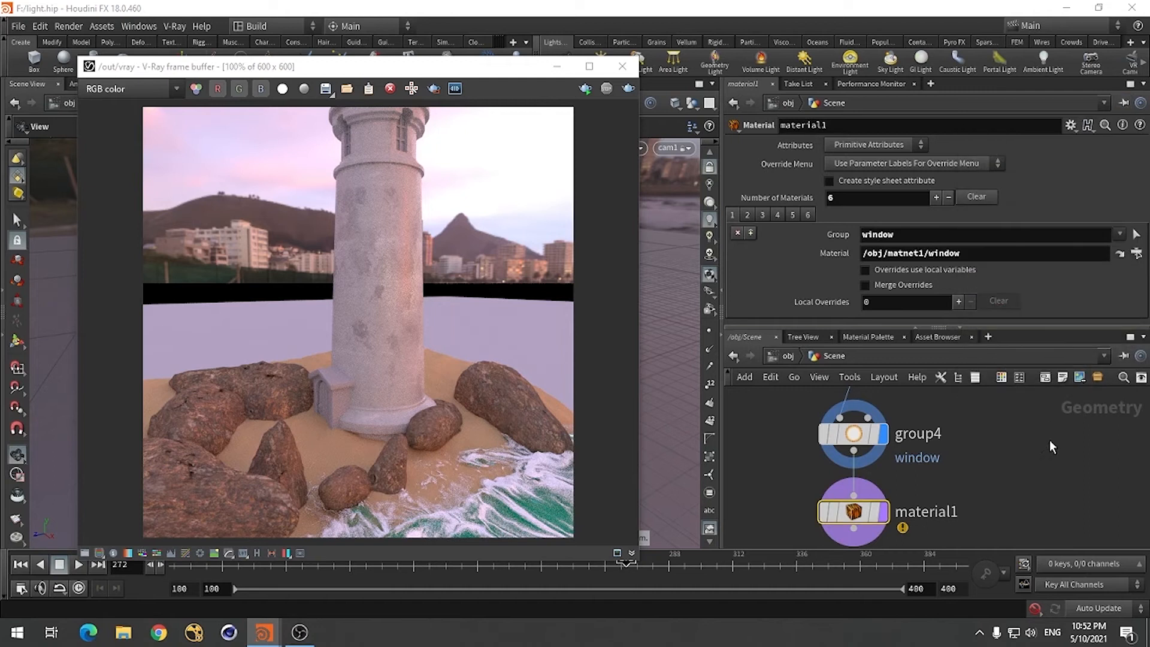
{"action": "left_click", "coordinate": [627, 89]}
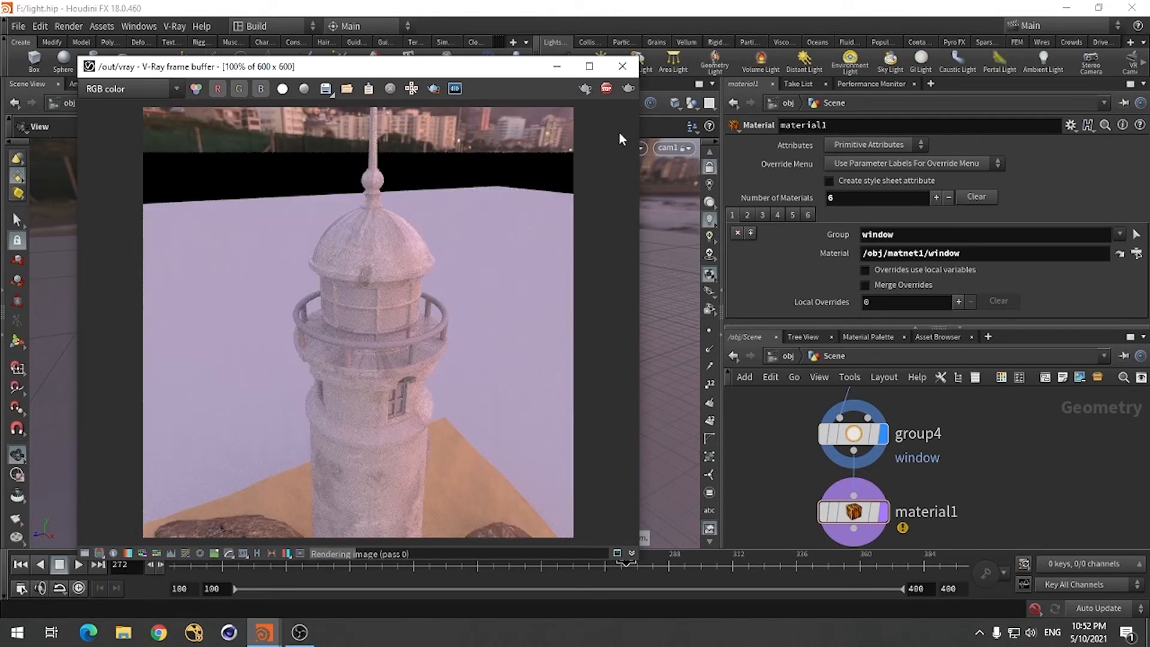
{"action": "left_click", "coordinate": [606, 88]}
Go to the assigned window material, set its reflection color to 0.75 grey and render the lighthouse
{"action": "left_click", "coordinate": [1116, 257]}
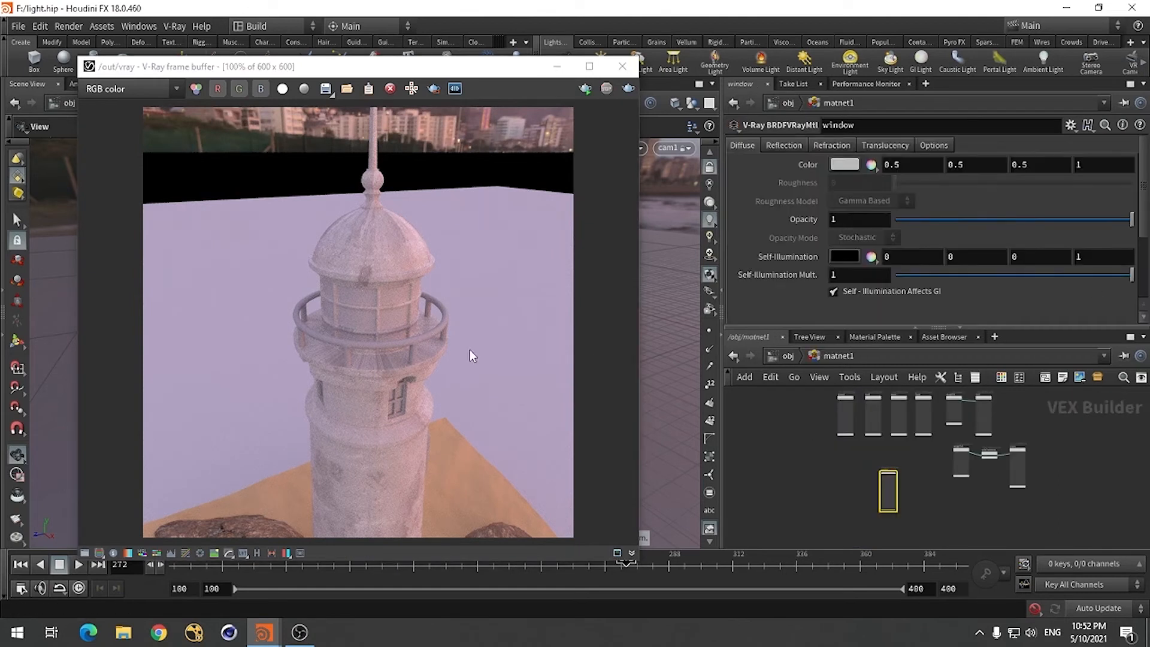
{"action": "left_click", "coordinate": [794, 147]}
{"action": "left_click", "coordinate": [846, 201]}
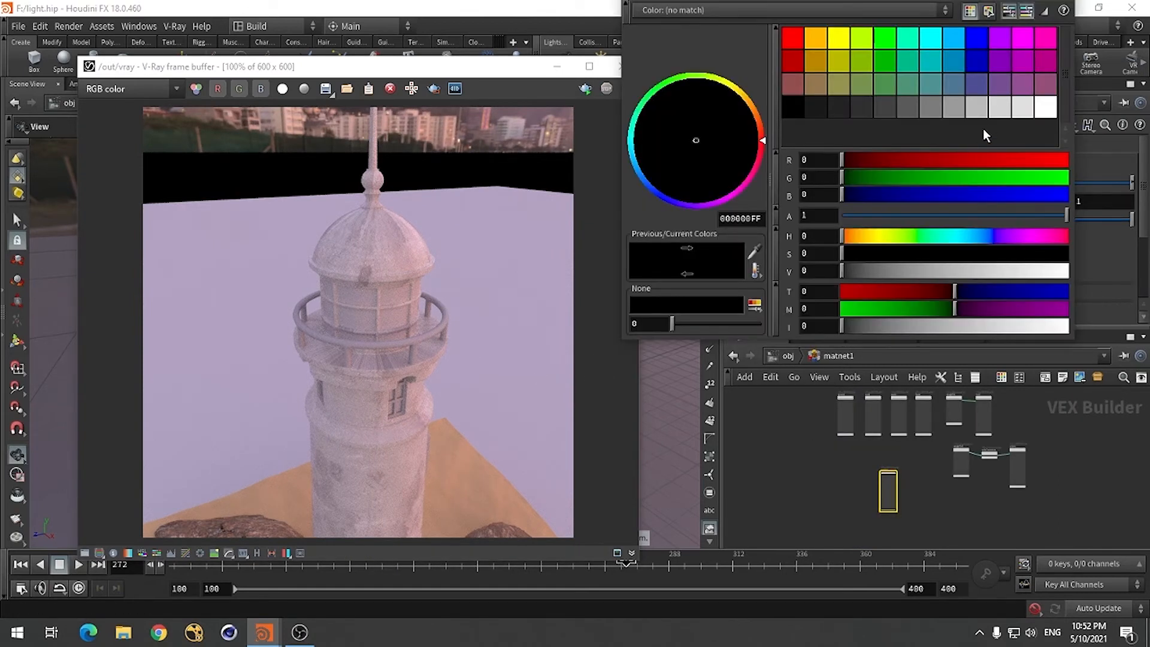
{"action": "left_click", "coordinate": [1016, 113]}
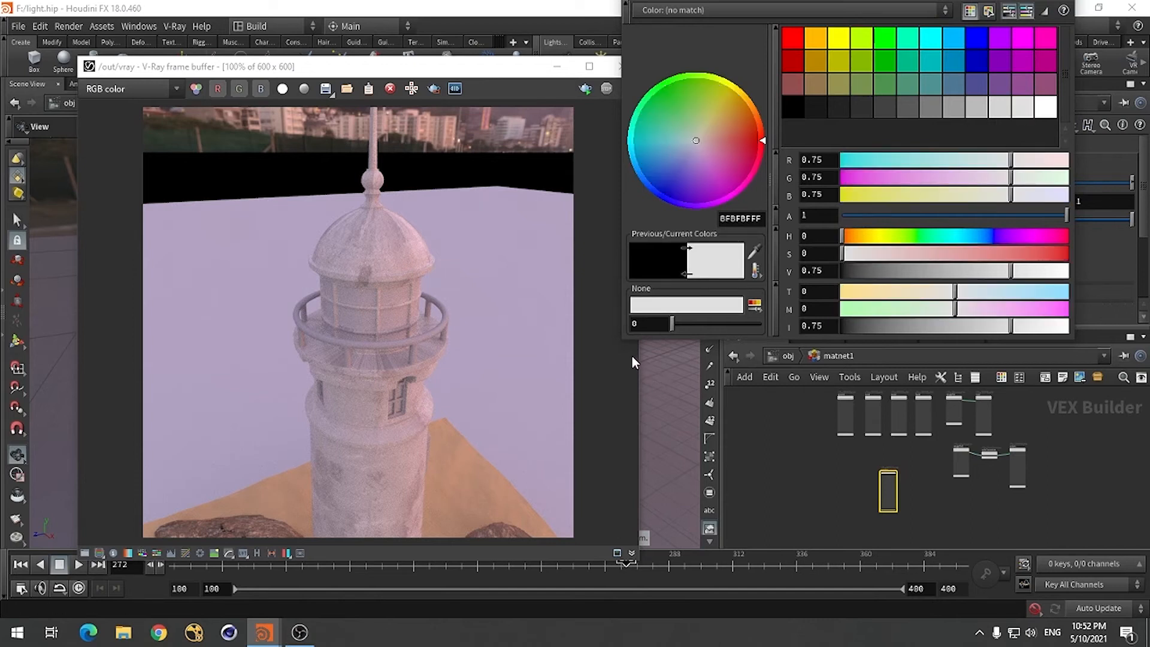
{"action": "left_click", "coordinate": [1060, 7]}
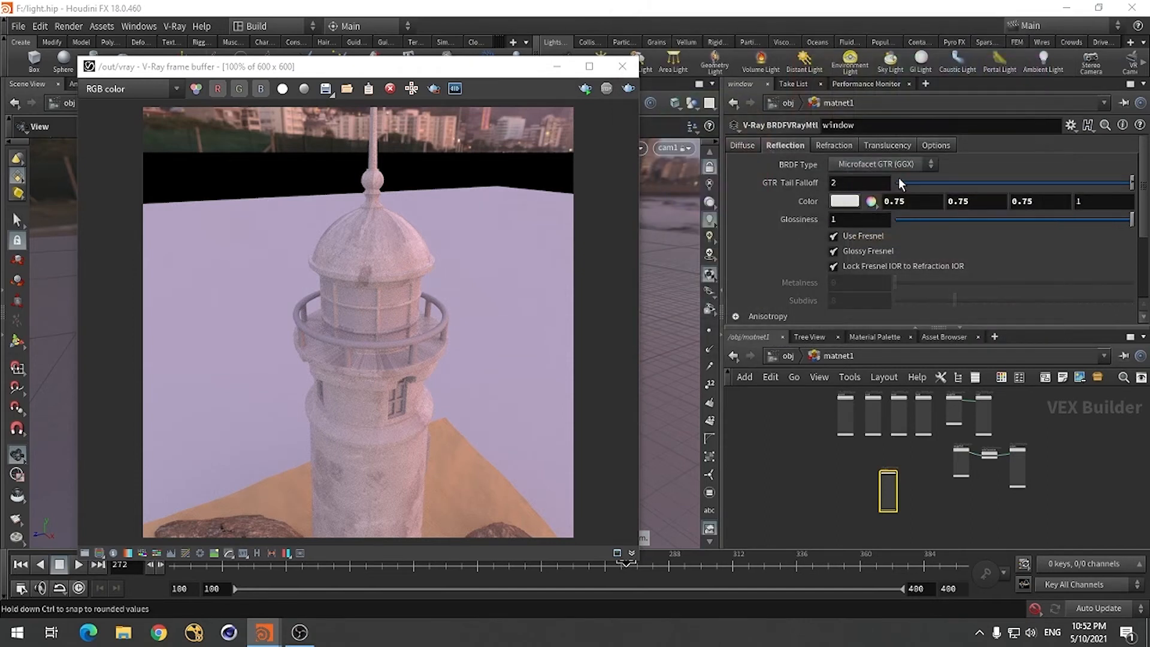
{"action": "left_click", "coordinate": [628, 89]}
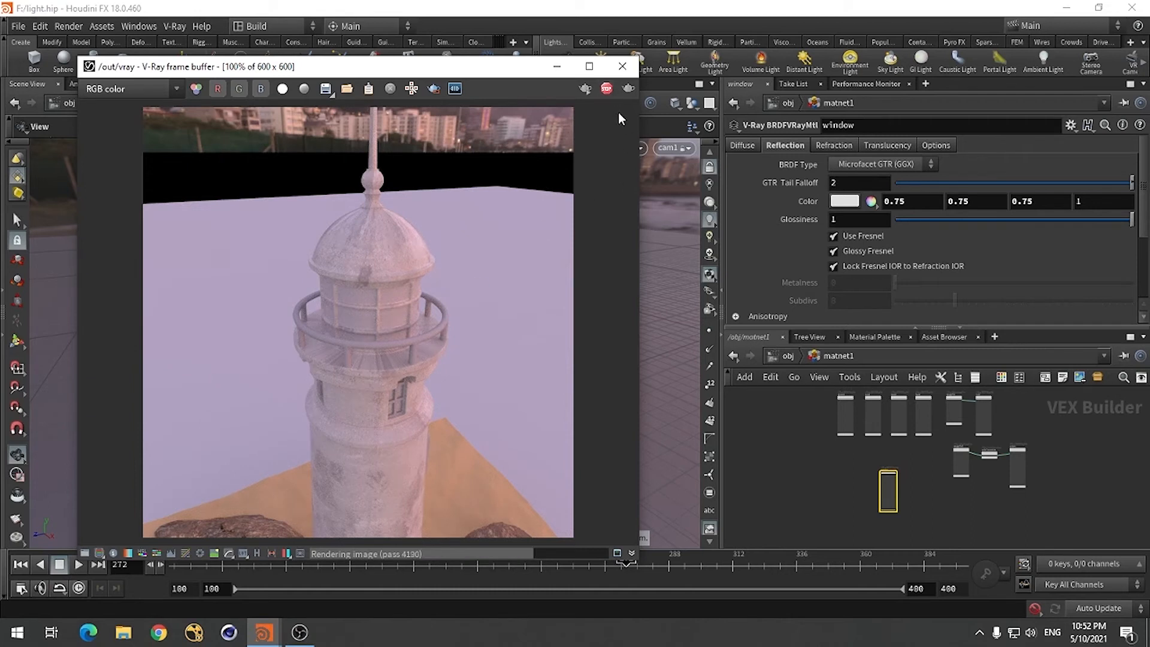
Set the window material's diffuse color to blue (0, 0.5, 1) and test-render the lighthouse
{"action": "left_click", "coordinate": [735, 150]}
{"action": "left_click", "coordinate": [834, 165]}
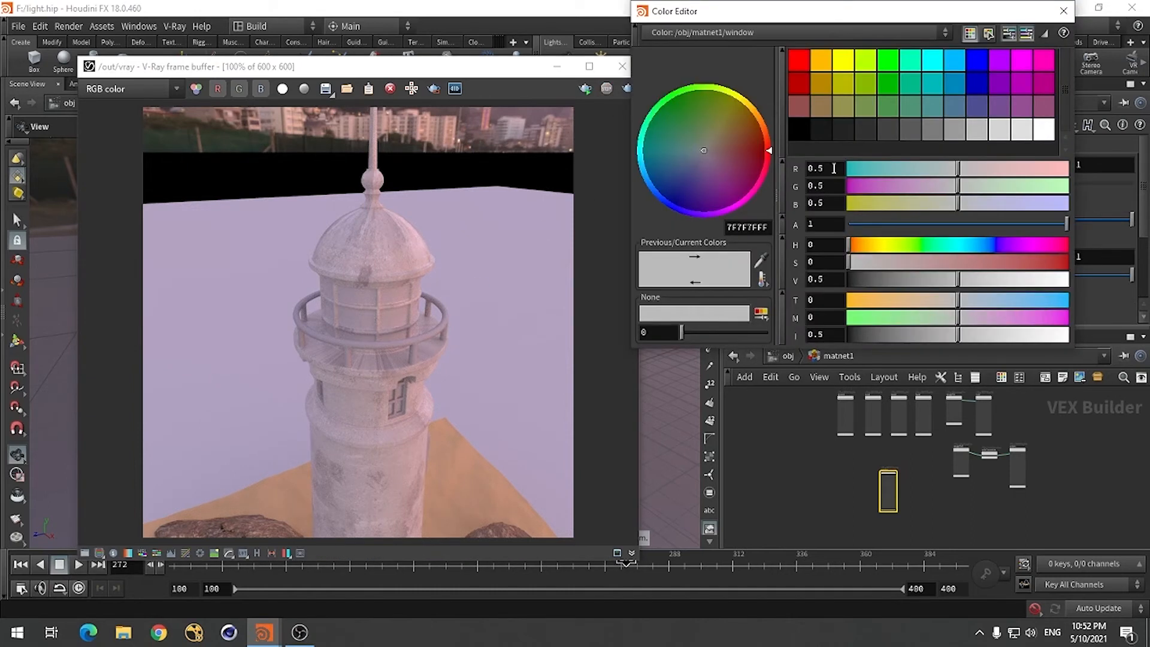
{"action": "left_click", "coordinate": [955, 59]}
{"action": "left_click", "coordinate": [1064, 11]}
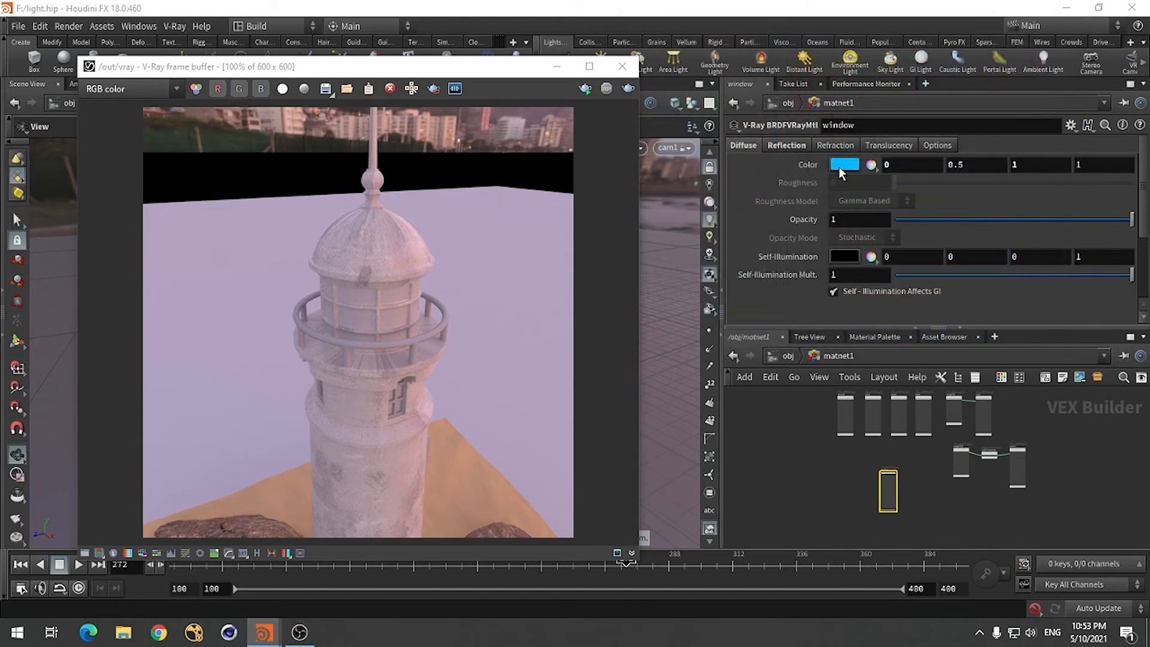
{"action": "left_click", "coordinate": [628, 88]}
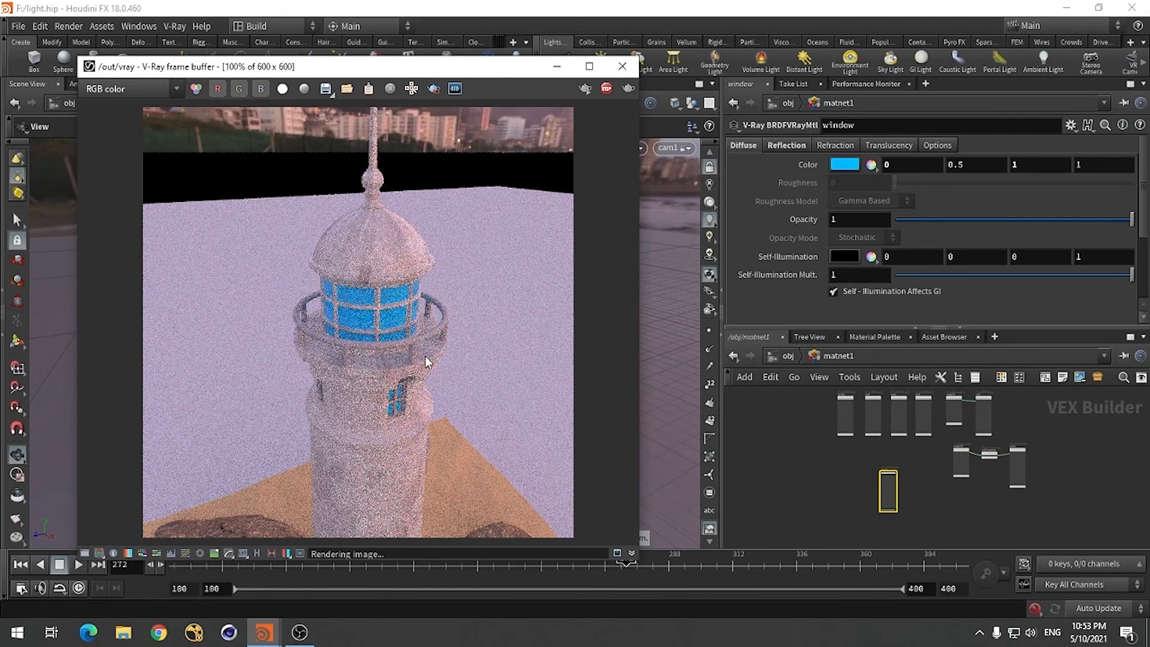
{"action": "left_click", "coordinate": [605, 90]}
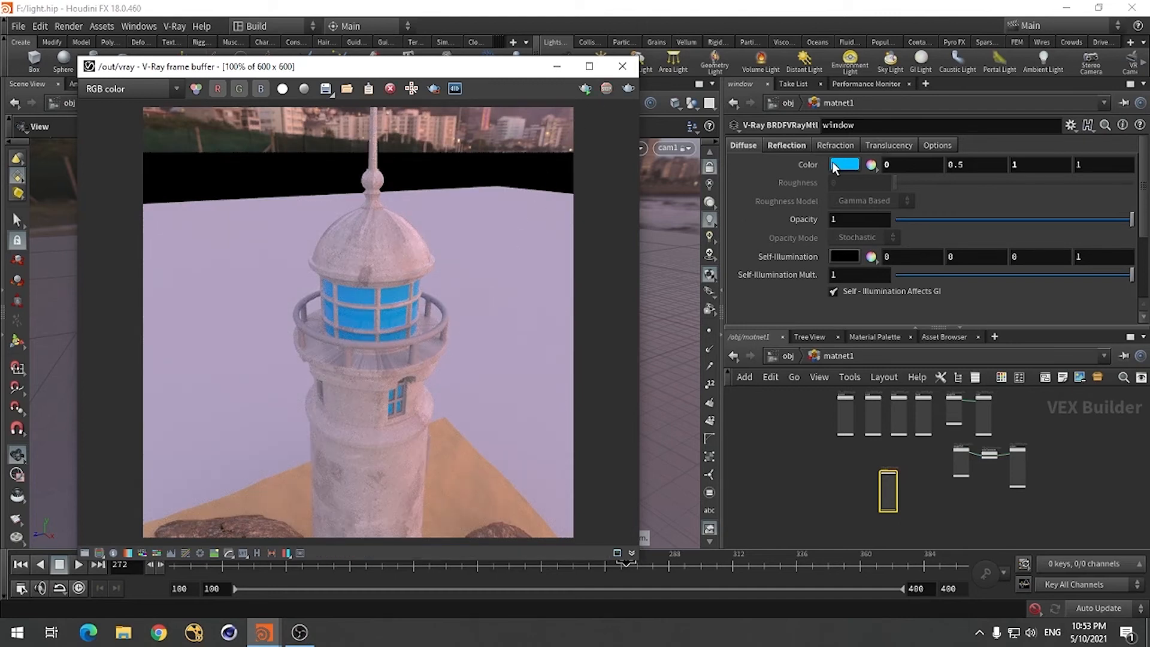
Set the window material's reflection color to pure white, turn off Use Fresnel and run a test render
{"action": "left_click", "coordinate": [790, 145]}
{"action": "left_click", "coordinate": [849, 205]}
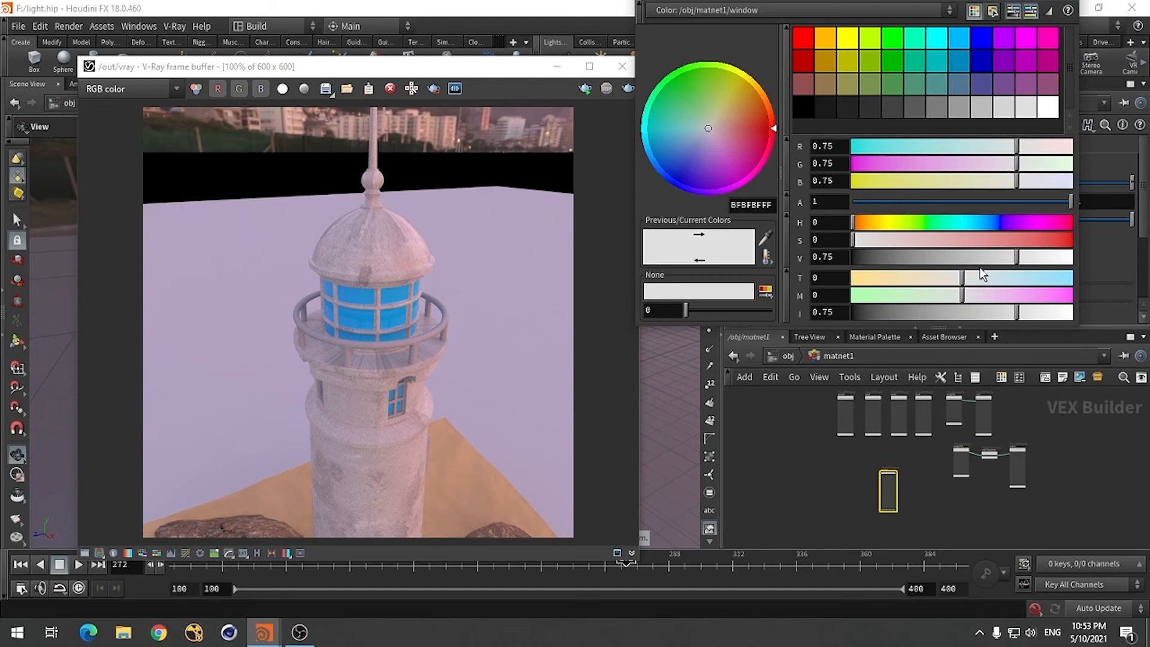
{"action": "left_click_drag", "start_coordinate": [1025, 259], "coordinate": [1075, 259]}
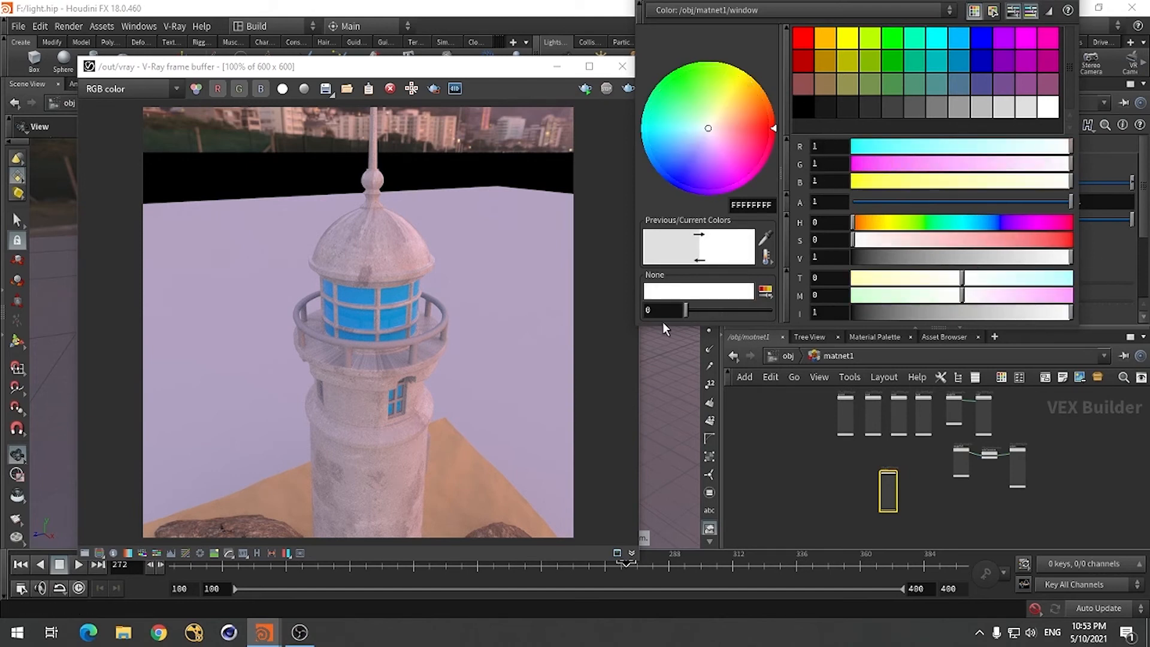
{"action": "left_click_drag", "start_coordinate": [640, 329], "coordinate": [623, 350]}
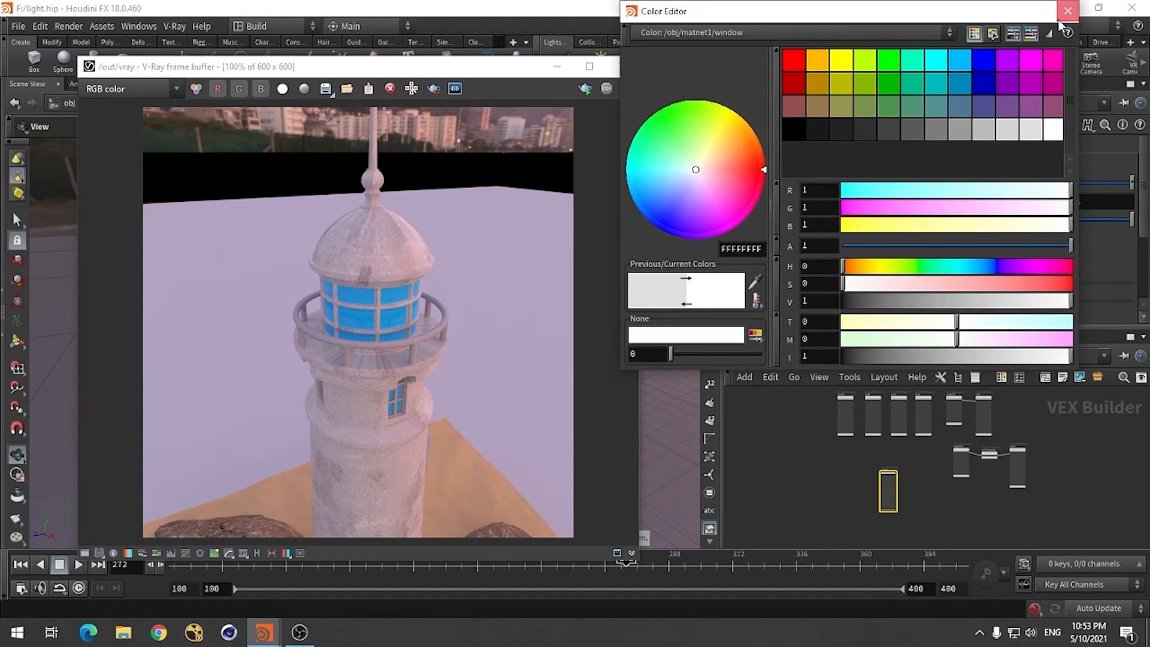
{"action": "left_click", "coordinate": [1065, 14]}
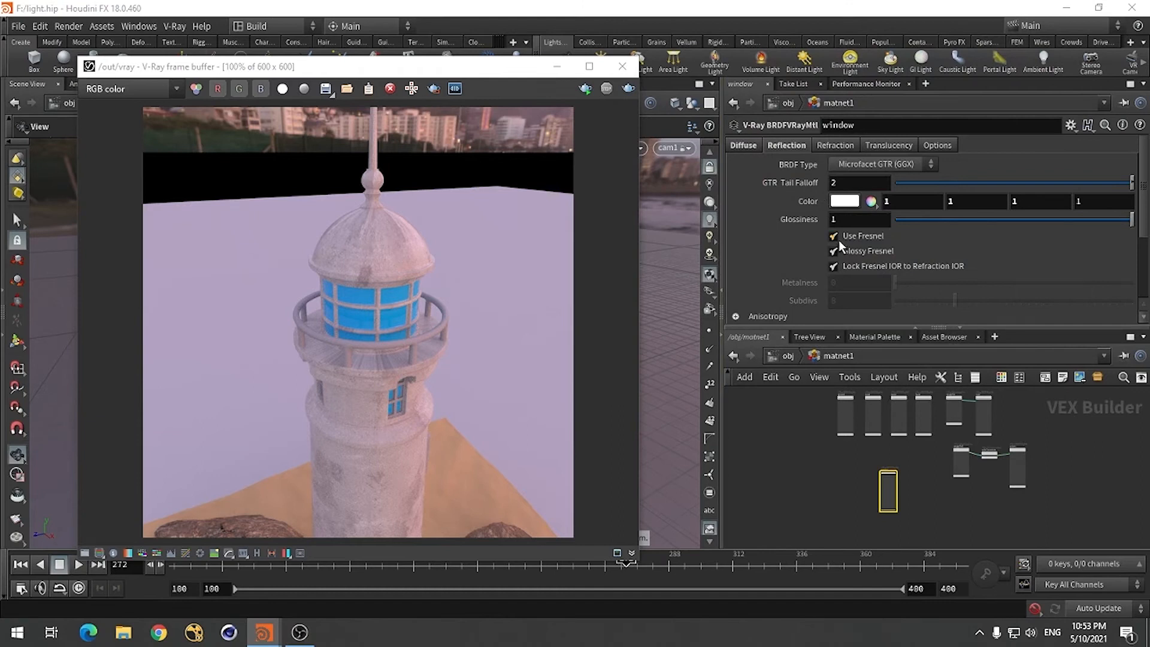
{"action": "left_click", "coordinate": [856, 236]}
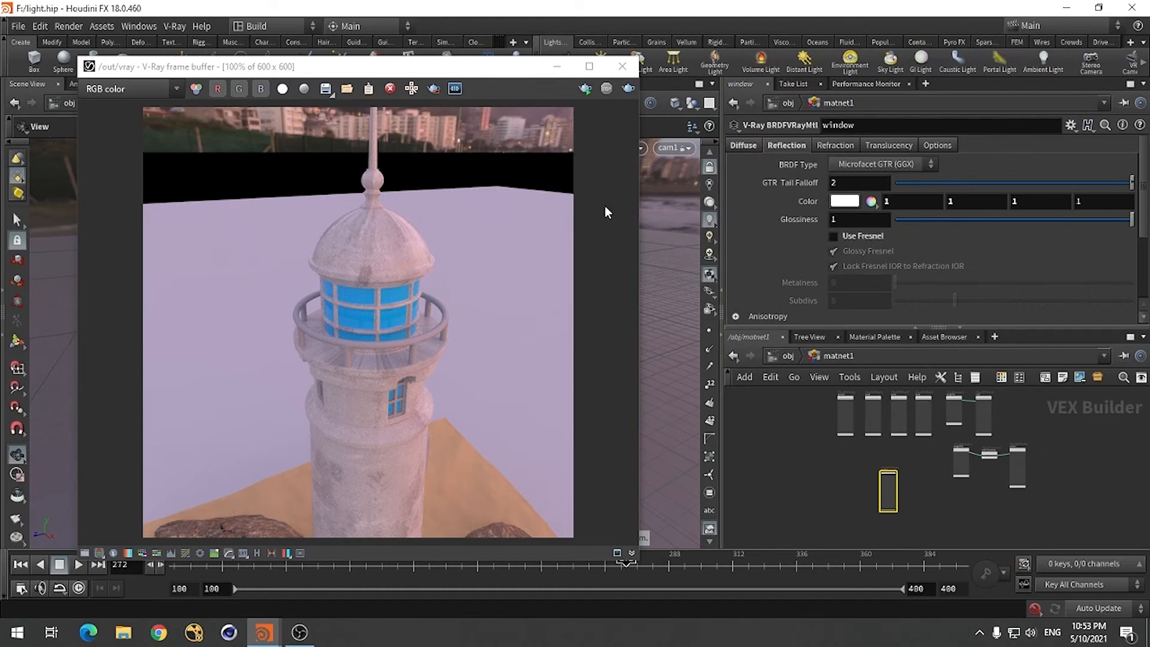
{"action": "left_click", "coordinate": [627, 91]}
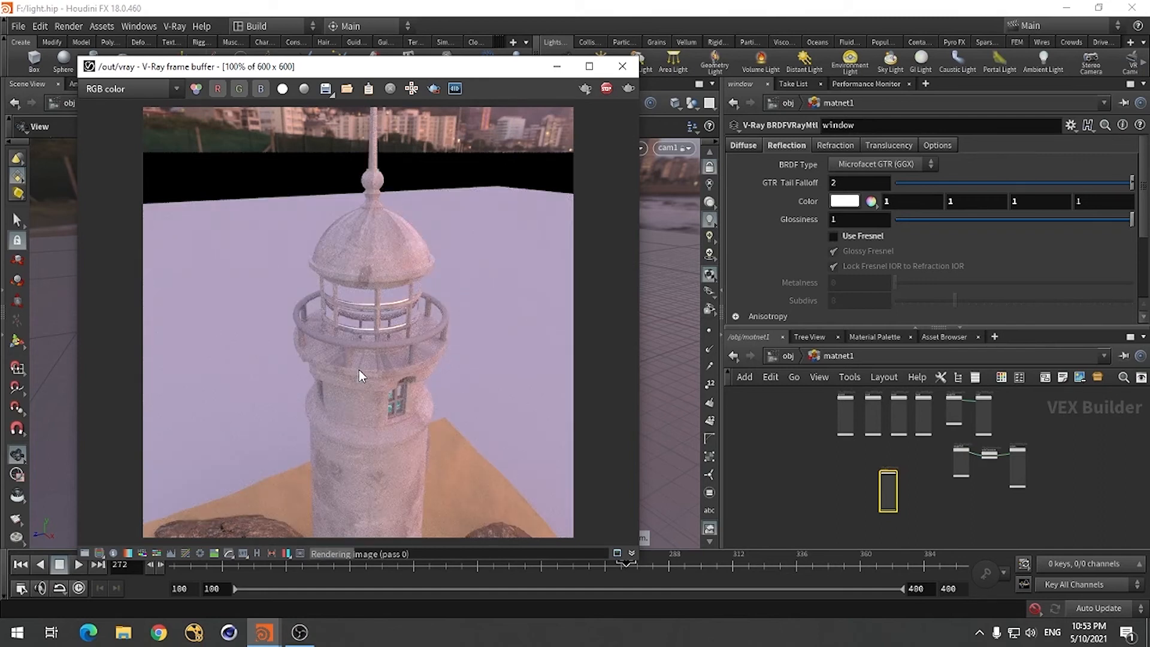
{"action": "left_click", "coordinate": [606, 88]}
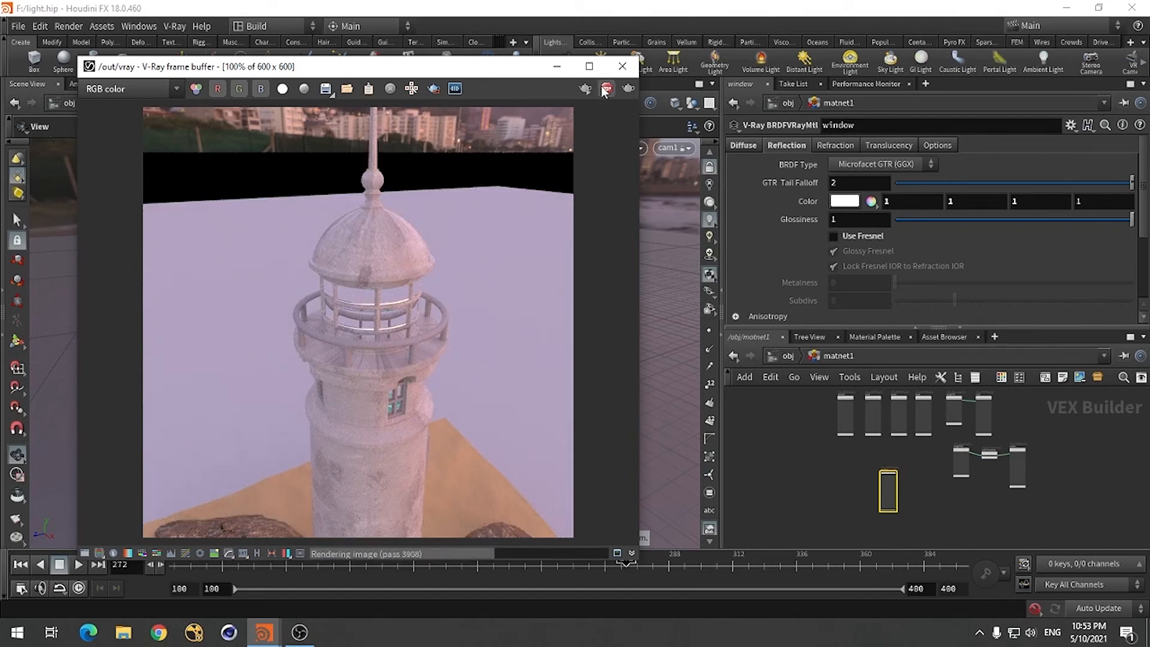
Darken the window material's reflection color to 0.588 grey
{"action": "left_click", "coordinate": [844, 203]}
{"action": "mouse_move", "coordinate": [980, 303]}
{"action": "left_mouse_down"}
{"action": "mouse_move", "coordinate": [965, 304]}
{"action": "mouse_move", "coordinate": [978, 306]}
{"action": "left_mouse_up"}
{"action": "left_click", "coordinate": [1067, 11]}
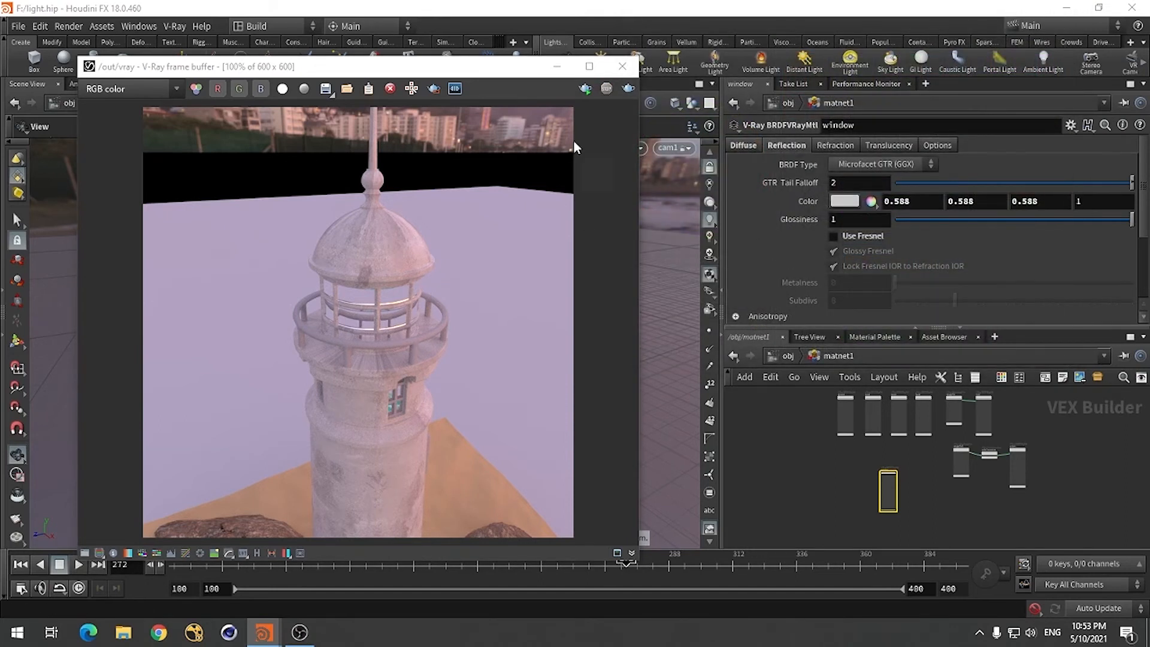
Lower the window's diffuse color saturation to 0.585, giving a pale blue (0.415, 0.7075, 1), and test-render the lighthouse
{"action": "left_click", "coordinate": [747, 145]}
{"action": "left_click", "coordinate": [843, 164]}
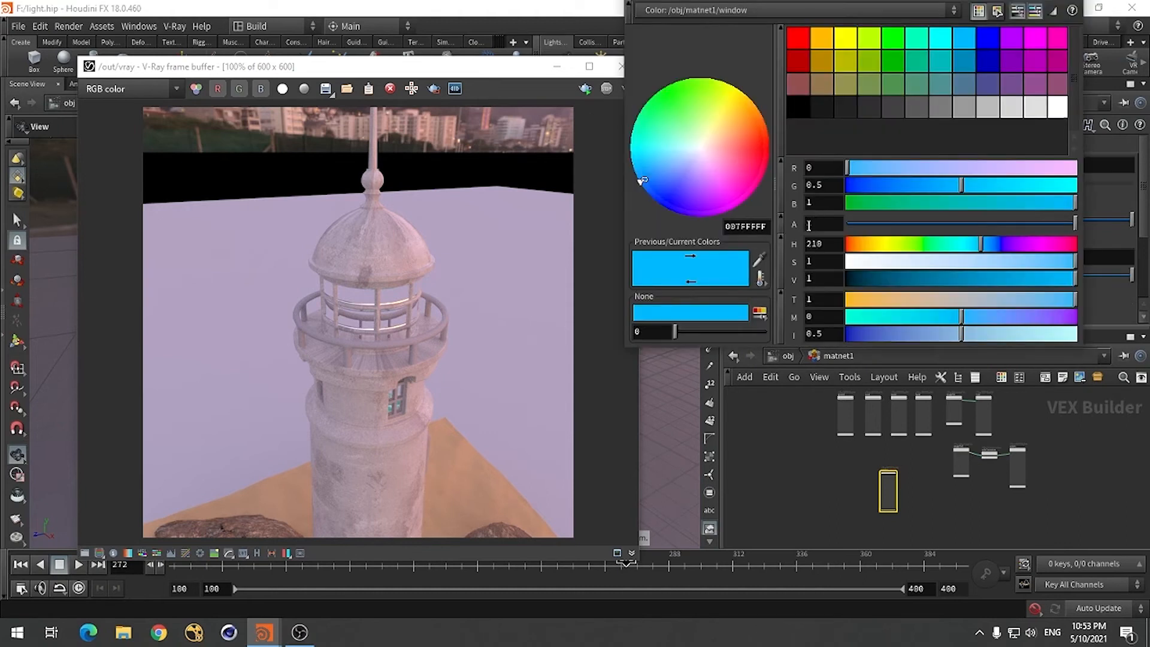
{"action": "left_click_drag", "start_coordinate": [1004, 262], "coordinate": [981, 261]}
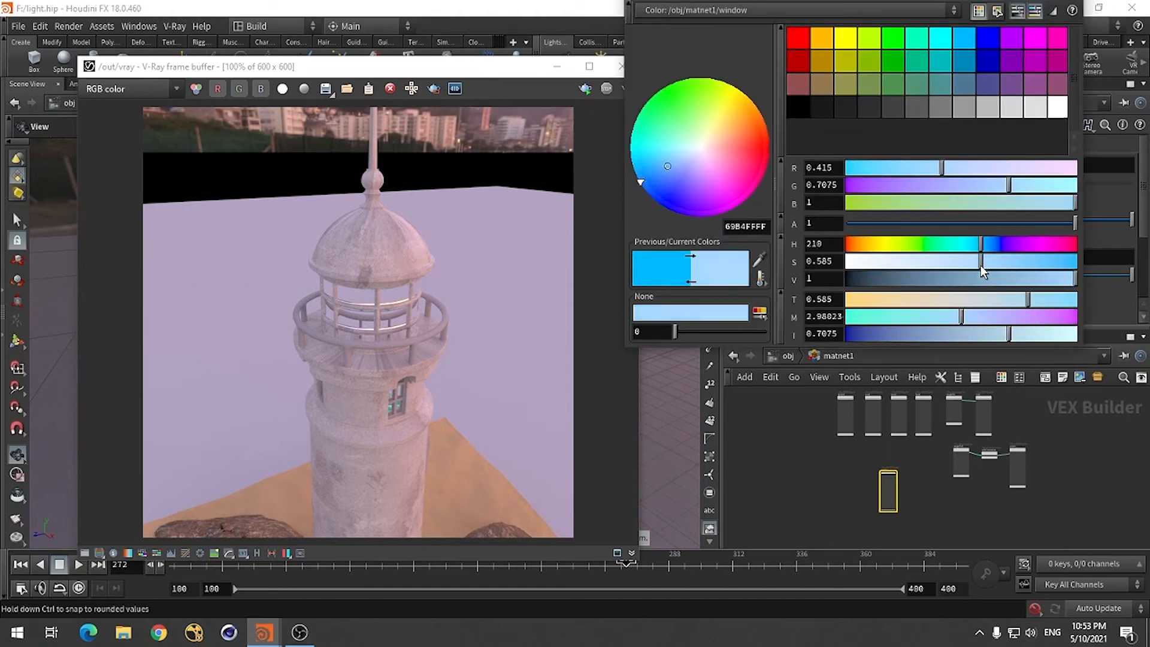
{"action": "left_click_drag", "start_coordinate": [627, 348], "coordinate": [613, 371]}
{"action": "left_click", "coordinate": [1072, 10]}
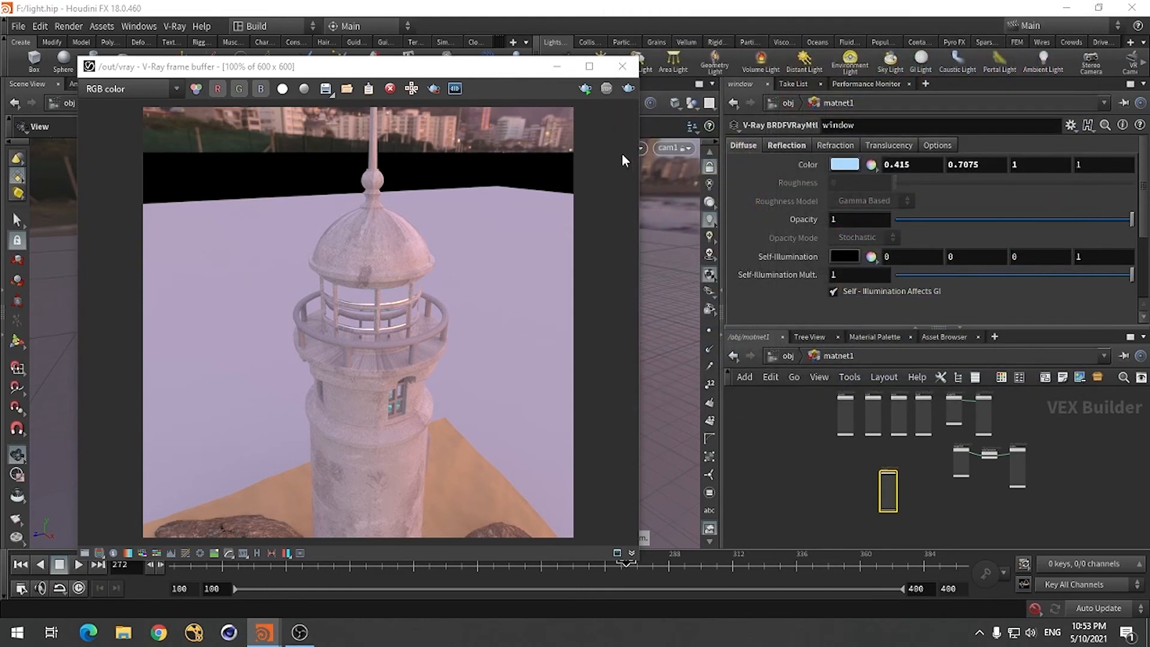
{"action": "left_click", "coordinate": [628, 90]}
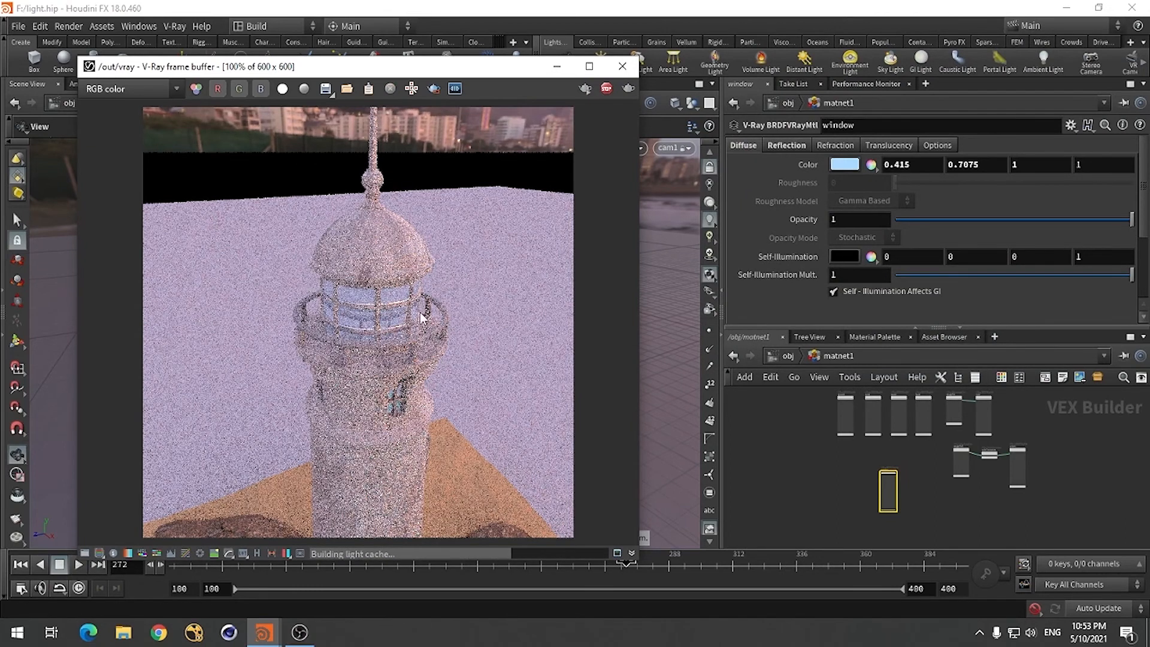
{"action": "left_click", "coordinate": [605, 89]}
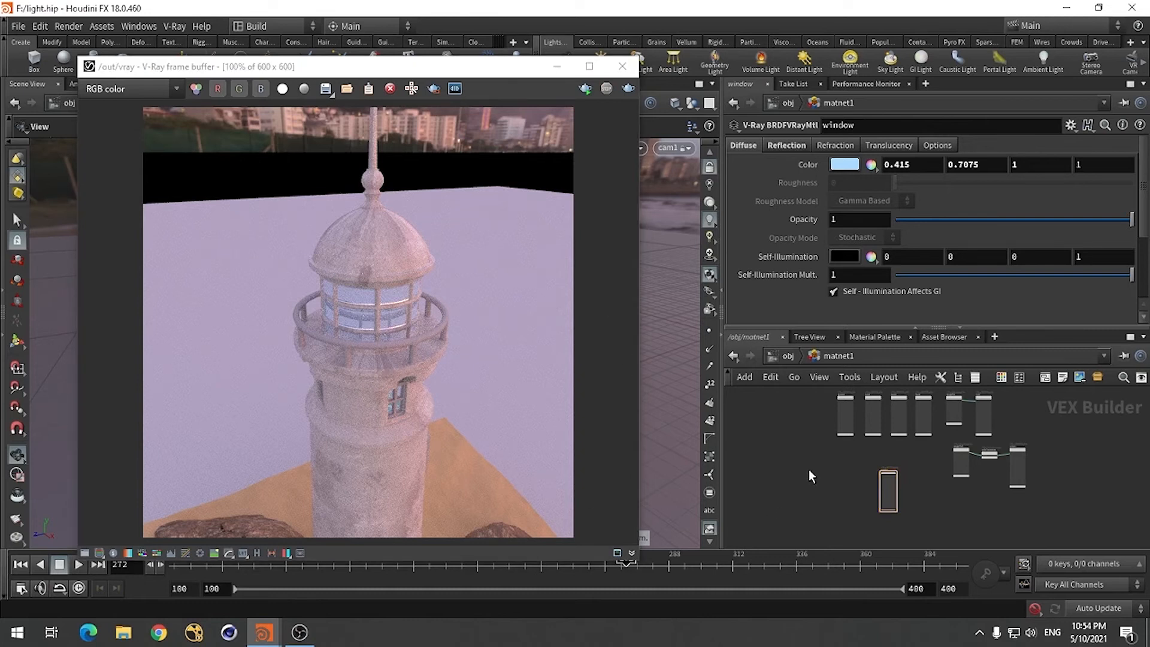
Add another V-Ray Material node to matnet1, in the empty area beside the window material
{"action": "key", "text": "Tab"}
{"action": "scroll", "coordinate": [809, 469], "scroll_direction": "down", "scroll_amount": 3}
{"action": "mouse_move", "coordinate": [810, 473]}
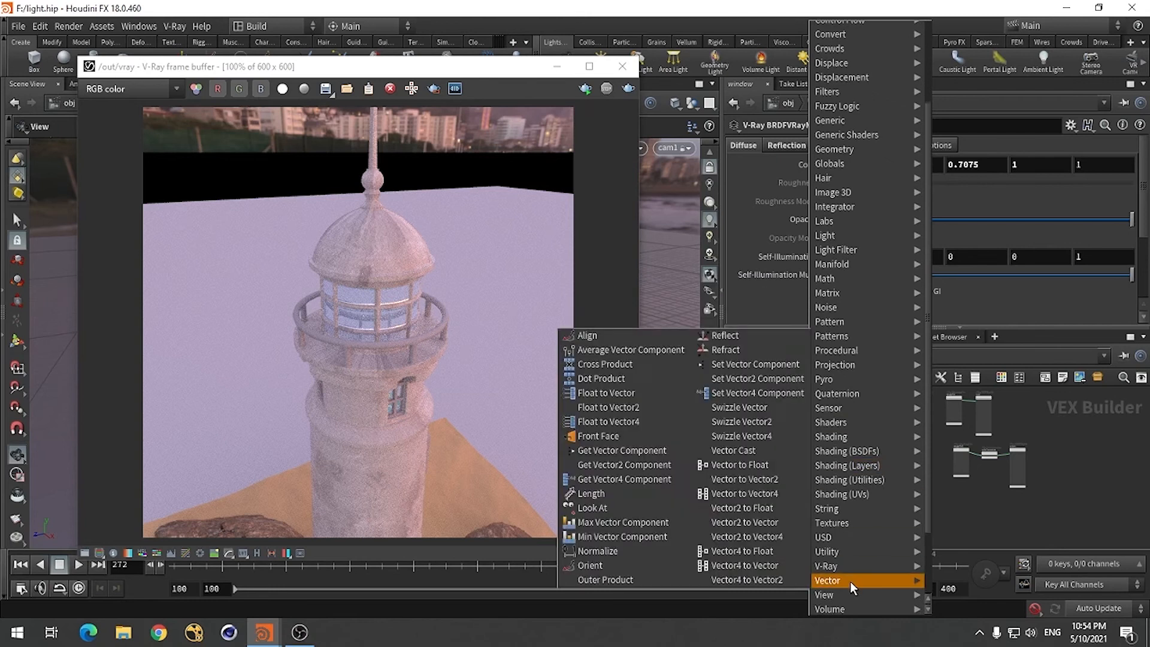
{"action": "scroll", "coordinate": [841, 569], "scroll_direction": "down", "scroll_amount": 3}
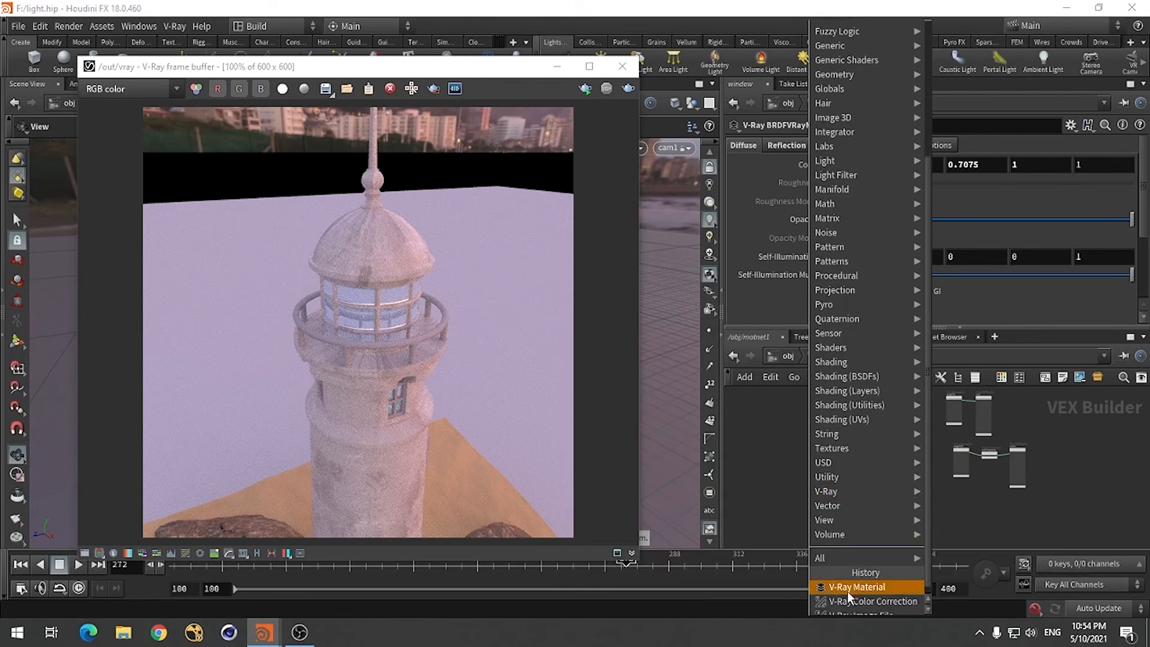
{"action": "left_click", "coordinate": [847, 591]}
{"action": "left_click", "coordinate": [818, 480]}
{"action": "scroll", "coordinate": [833, 522], "scroll_direction": "up", "scroll_amount": 3}
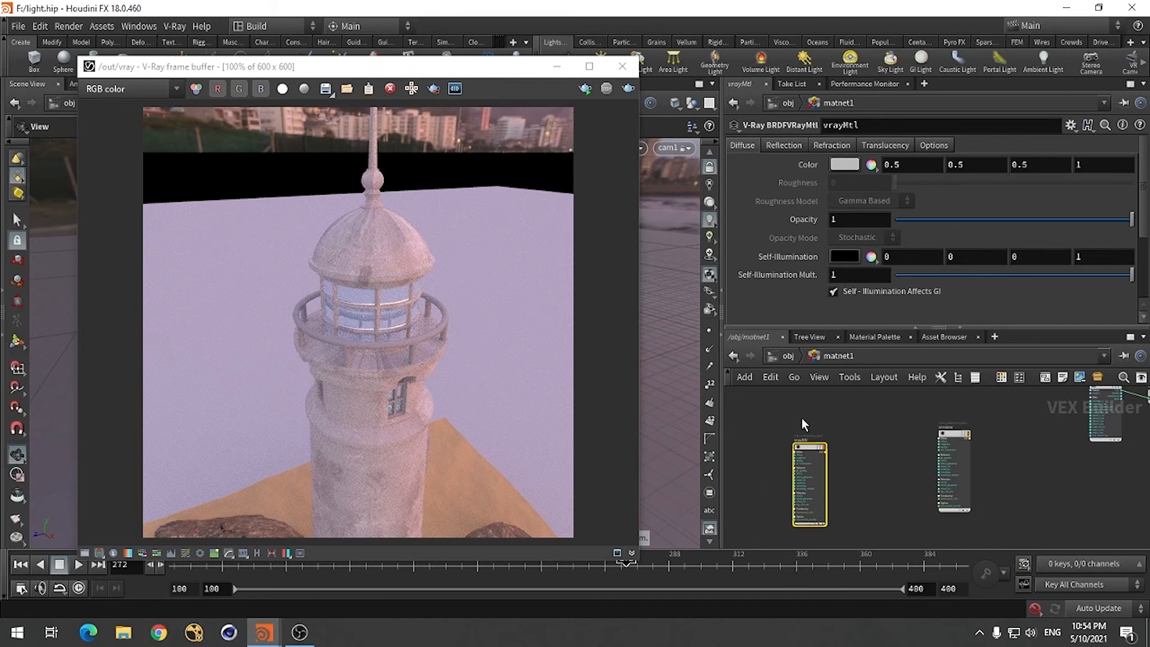
Set the new V-Ray material's diffuse color to a dark brown of 0.278, 0.183063, 0.088126
{"action": "left_click", "coordinate": [842, 166]}
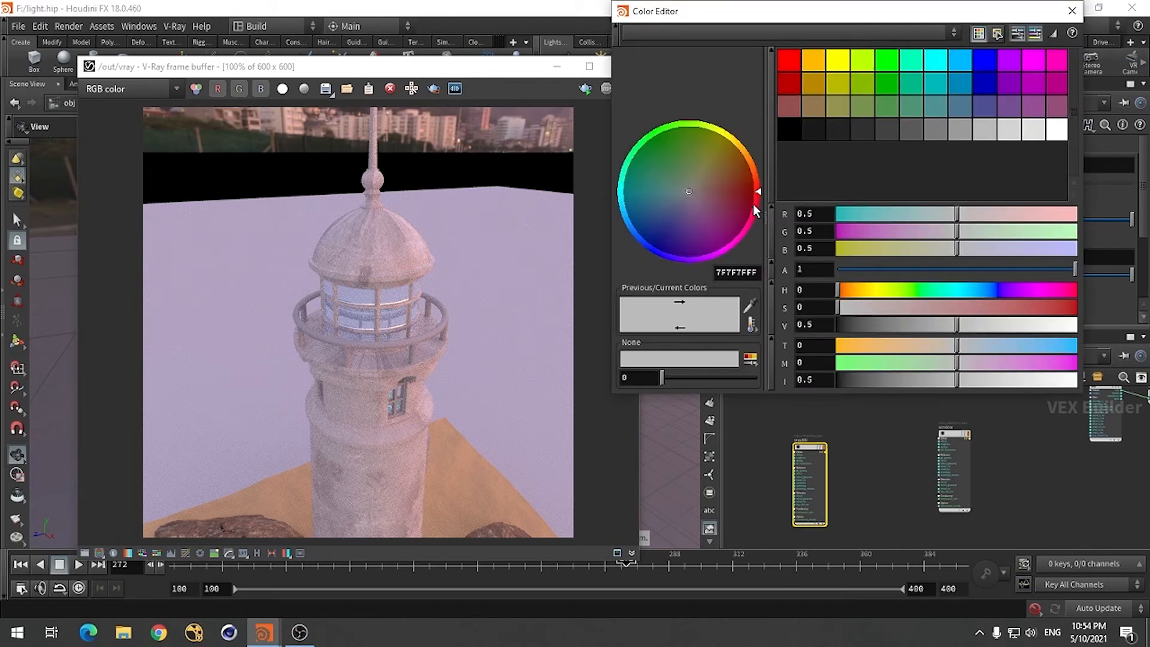
{"action": "left_click", "coordinate": [812, 113]}
{"action": "left_click_drag", "start_coordinate": [1006, 311], "coordinate": [1000, 308]}
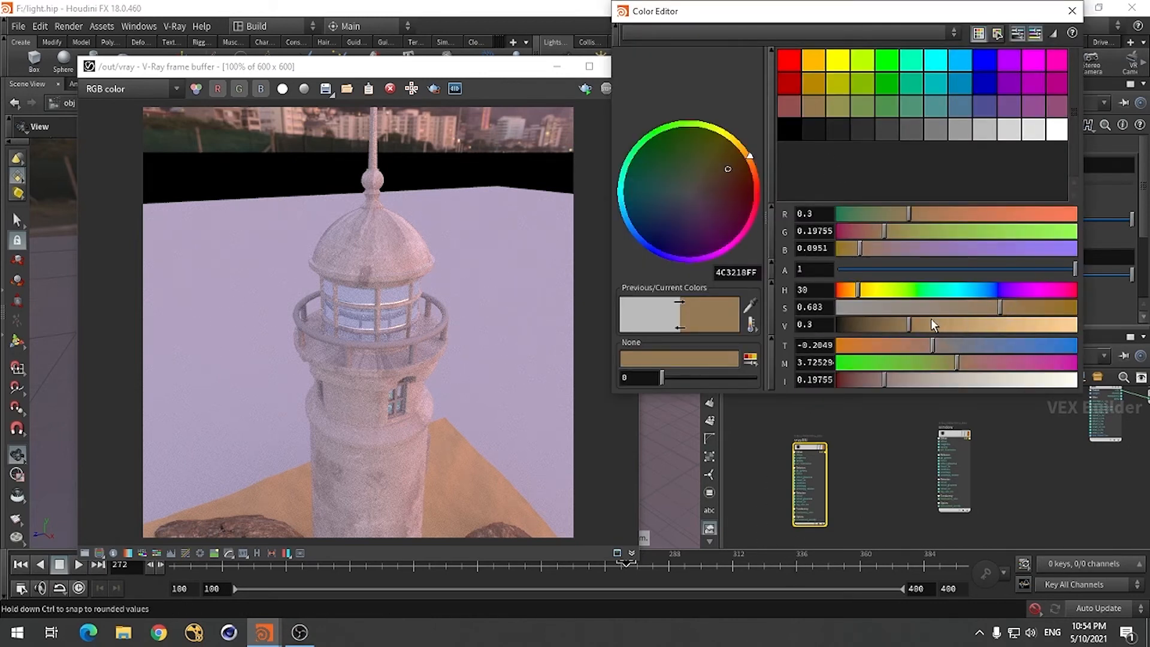
{"action": "left_click_drag", "start_coordinate": [909, 324], "coordinate": [905, 324]}
{"action": "left_click", "coordinate": [1072, 11]}
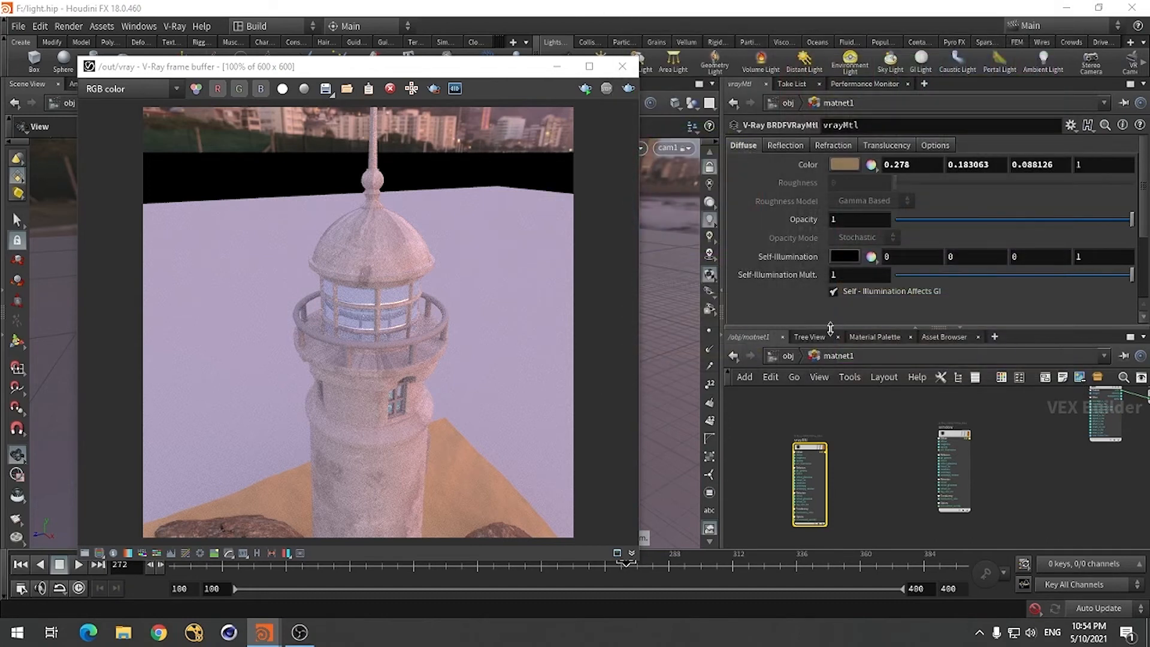
Assign the brown vrayMtl material to the "wood ^window" group in the Scene's material1 node and test-render the lighthouse
{"action": "left_click", "coordinate": [782, 354]}
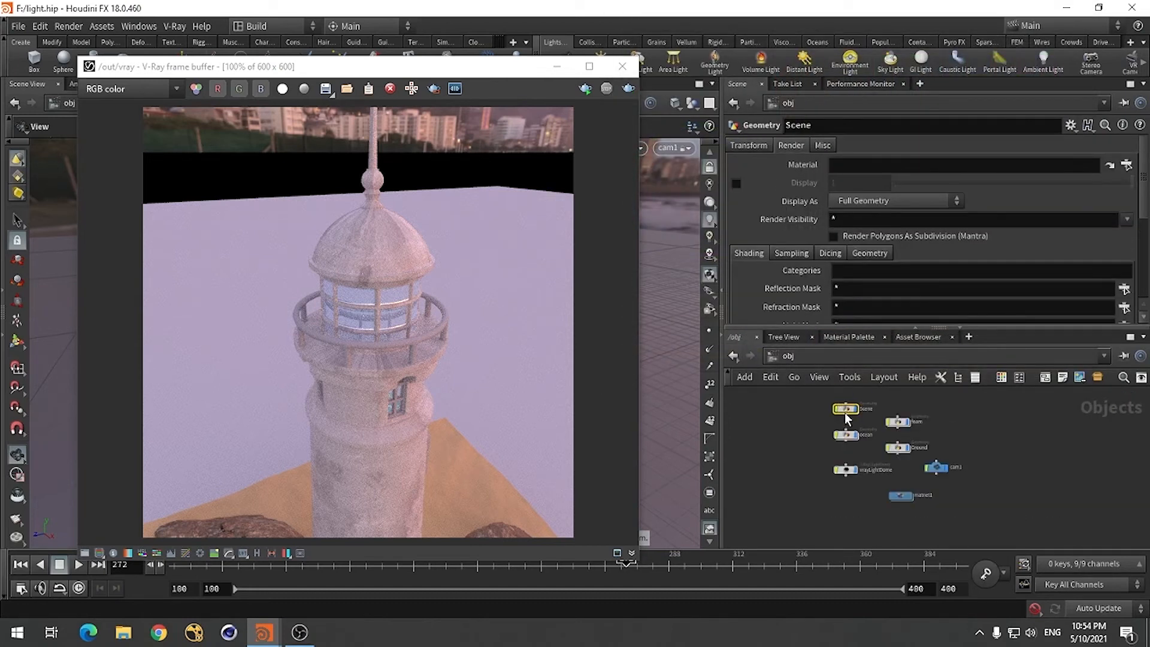
{"action": "double_click", "coordinate": [845, 409]}
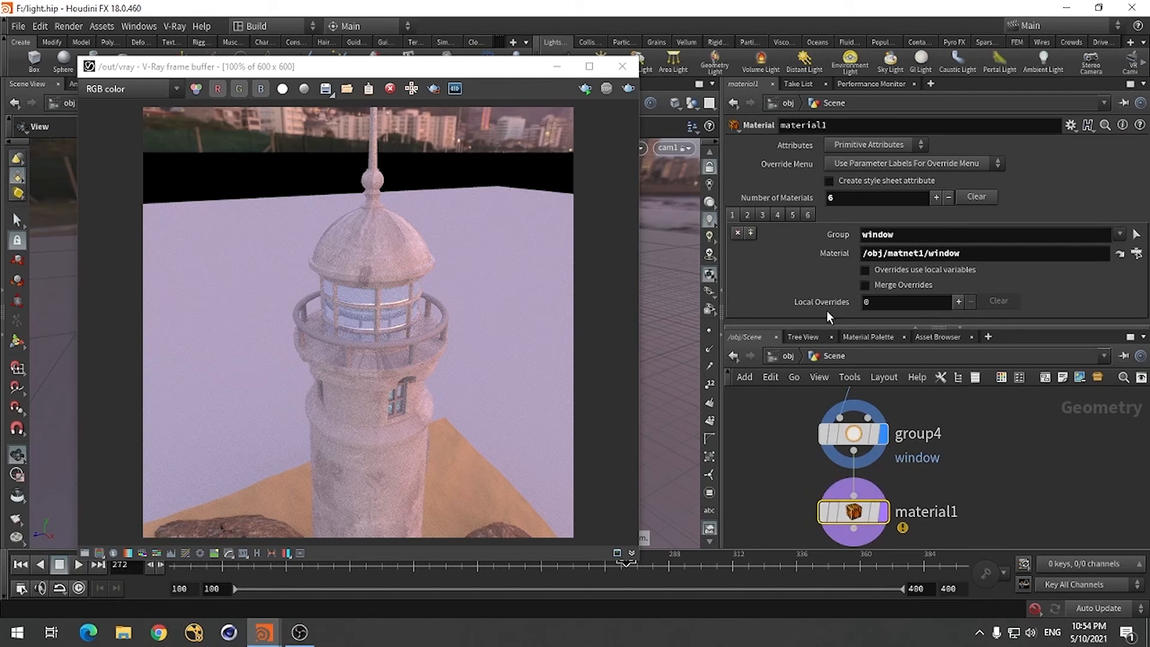
{"action": "left_click", "coordinate": [745, 215]}
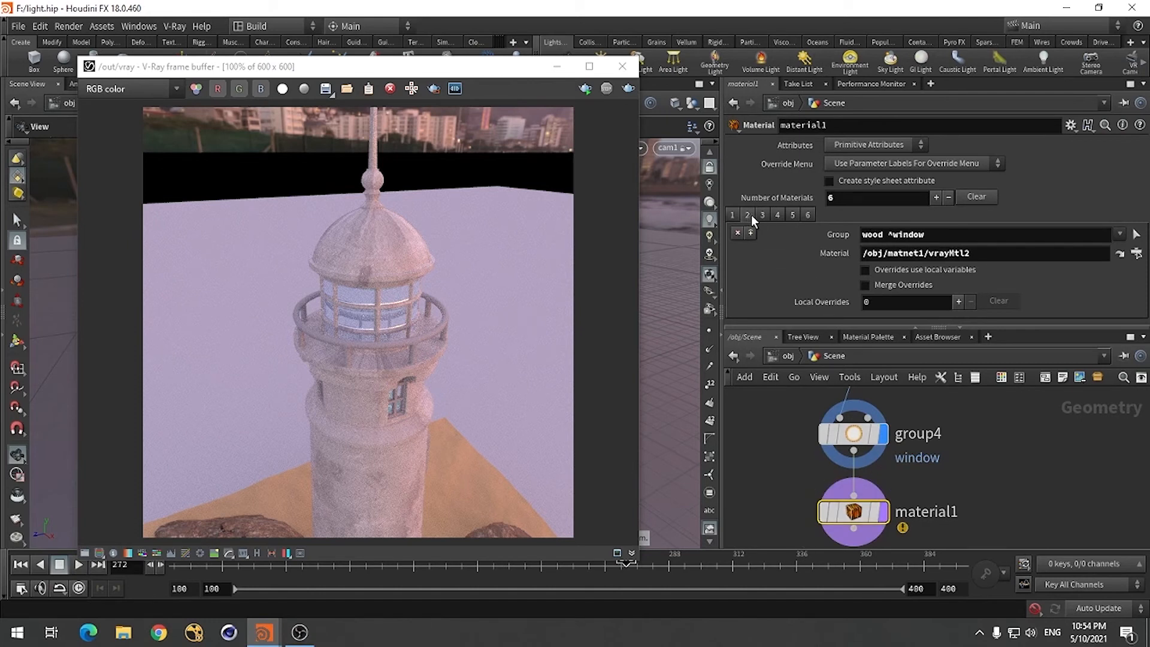
{"action": "left_click", "coordinate": [1136, 253]}
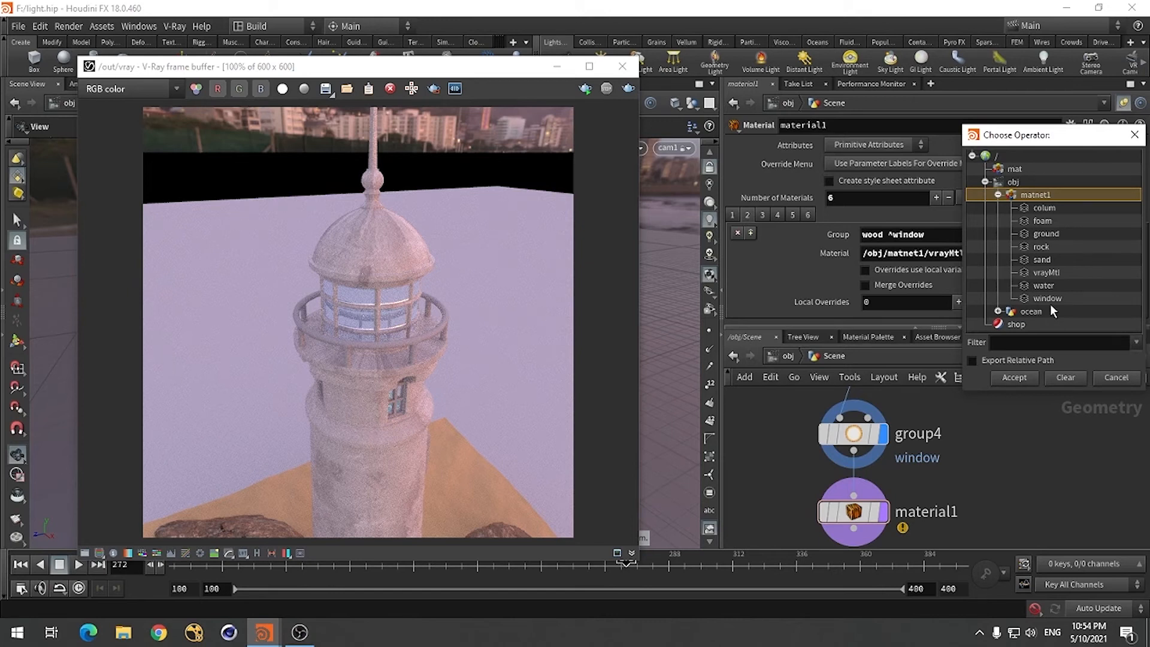
{"action": "double_click", "coordinate": [1058, 274]}
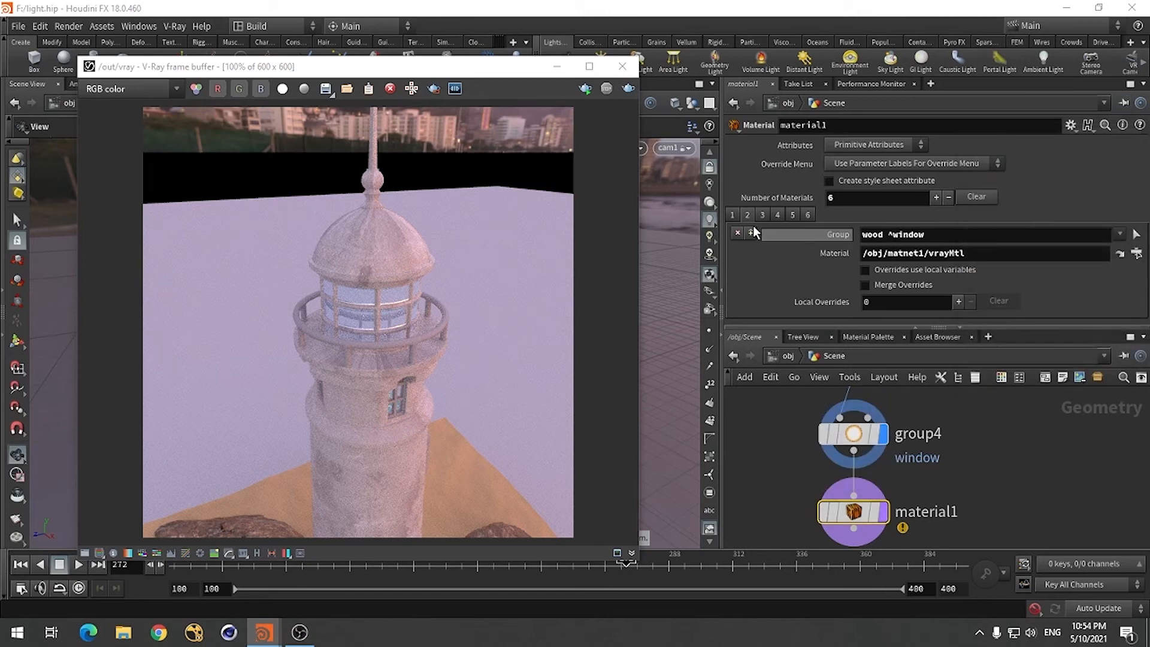
{"action": "left_click", "coordinate": [627, 91]}
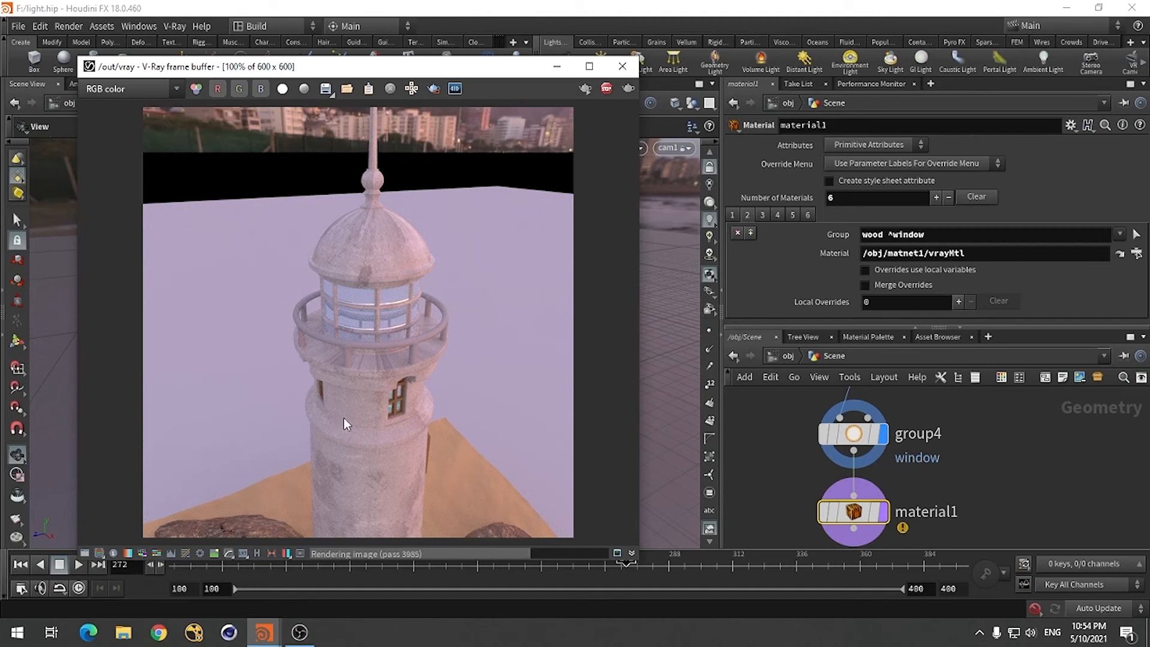
{"action": "left_click", "coordinate": [607, 89]}
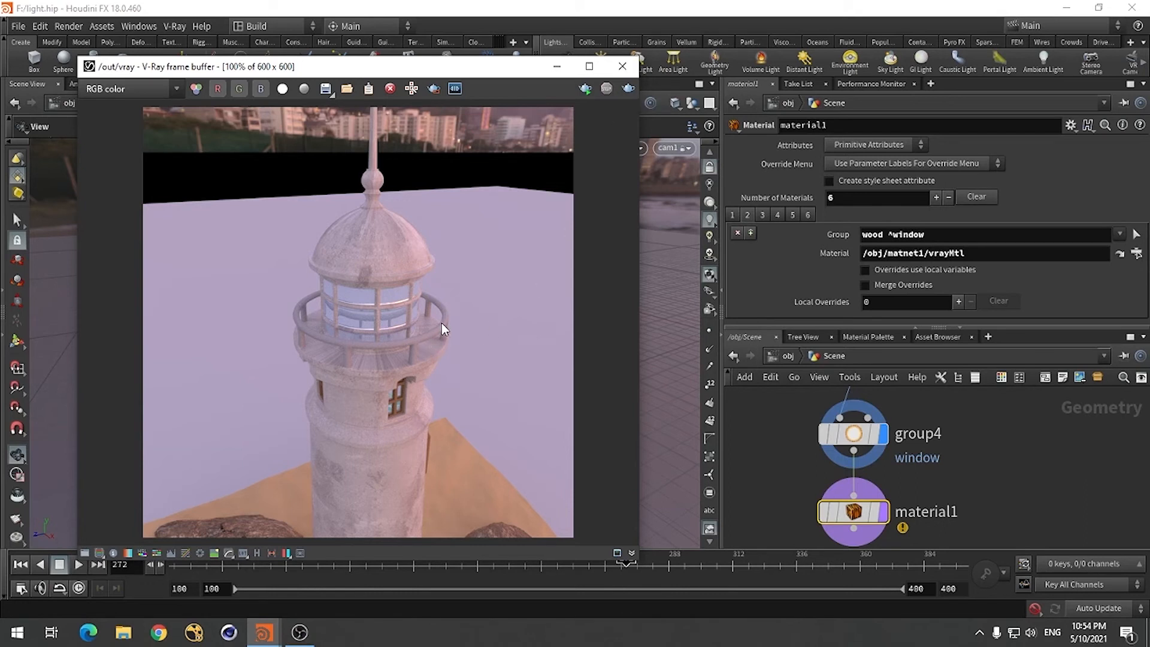
From the metal group's material entry, go to matnet1 and add another V-Ray Material node in an empty area
{"action": "left_click", "coordinate": [762, 214]}
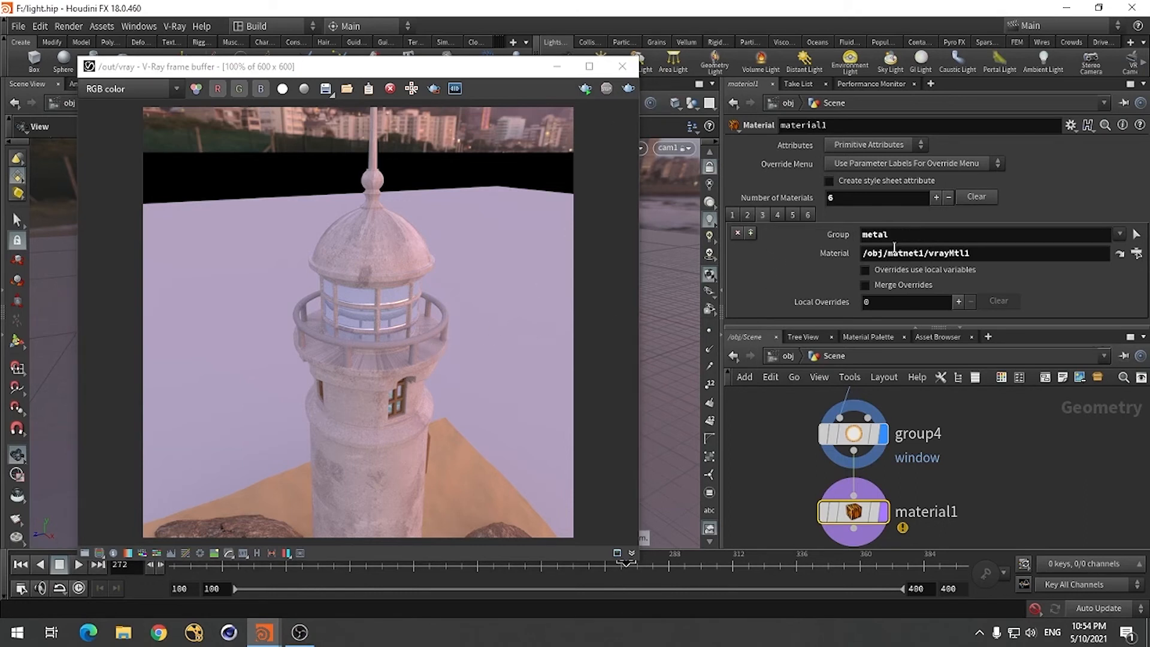
{"action": "left_click", "coordinate": [1118, 256]}
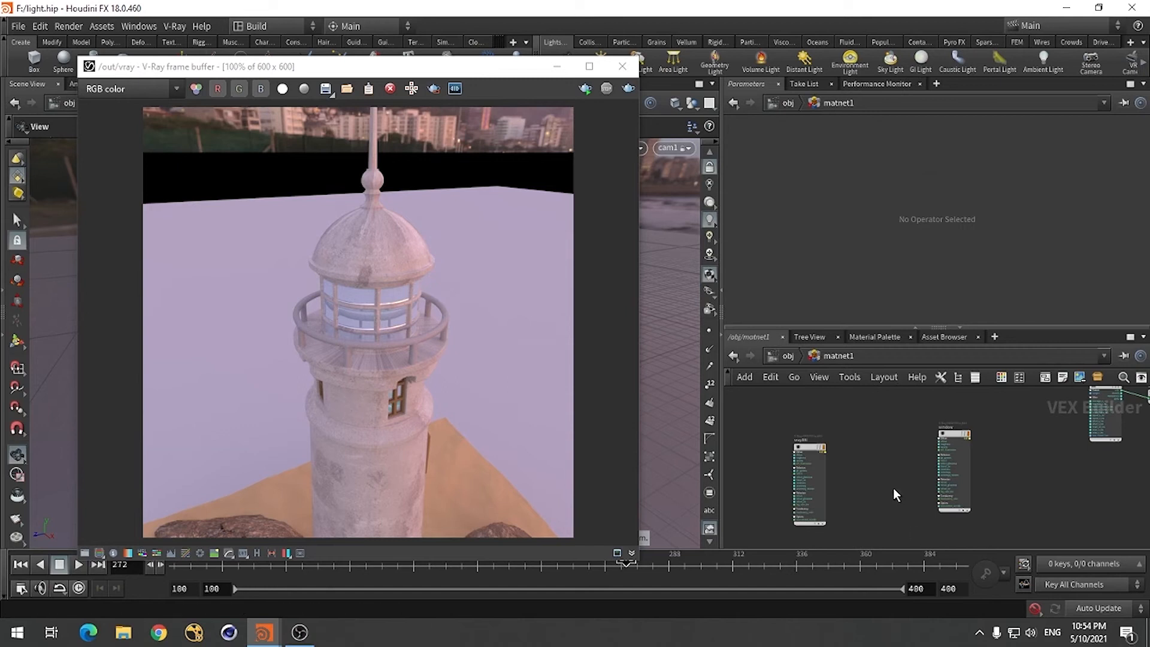
{"action": "middle_click_drag", "start_coordinate": [1120, 495], "coordinate": [932, 429]}
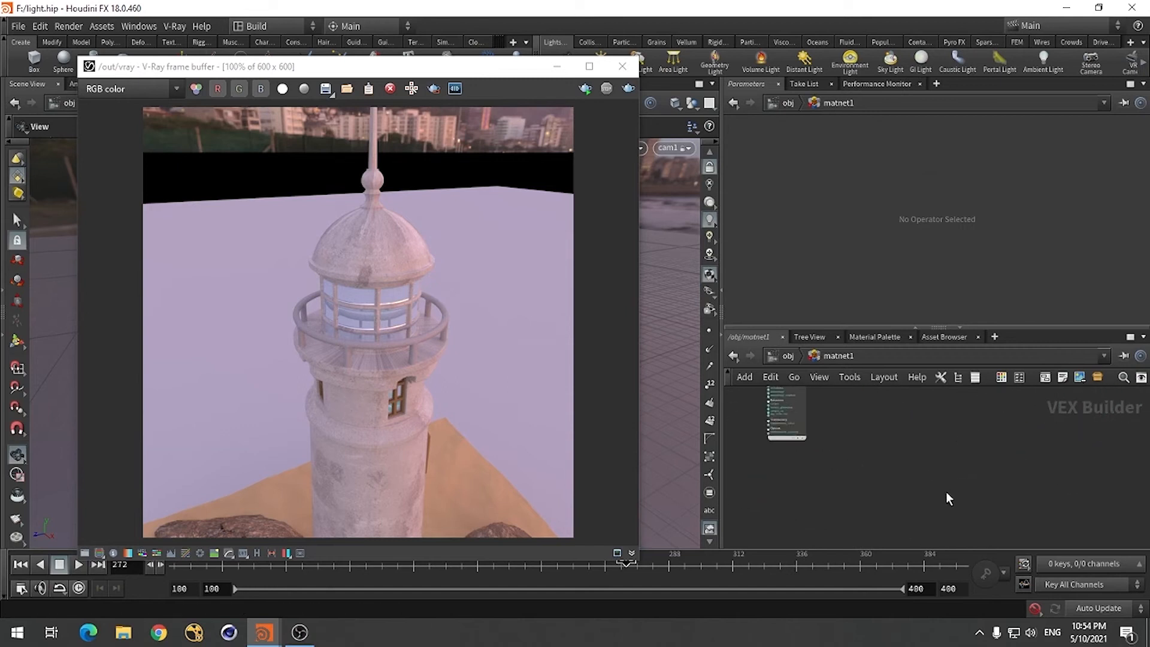
{"action": "right_click", "coordinate": [912, 456]}
{"action": "scroll", "coordinate": [945, 552], "scroll_direction": "down", "scroll_amount": 7}
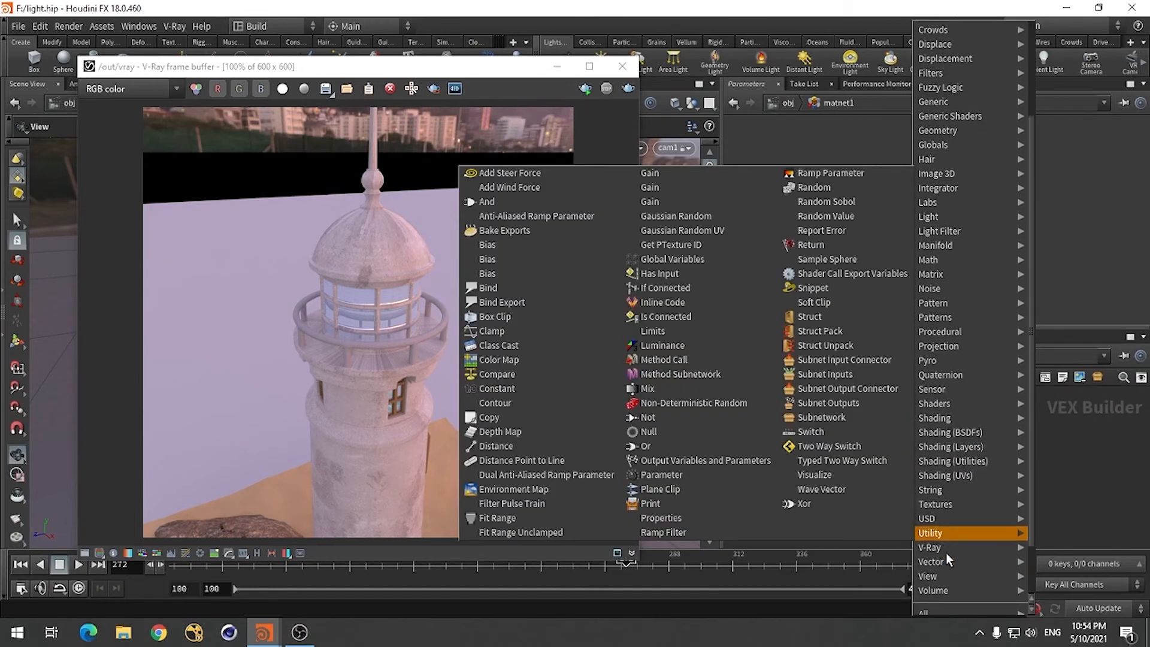
{"action": "scroll", "coordinate": [946, 563], "scroll_direction": "down", "scroll_amount": 3}
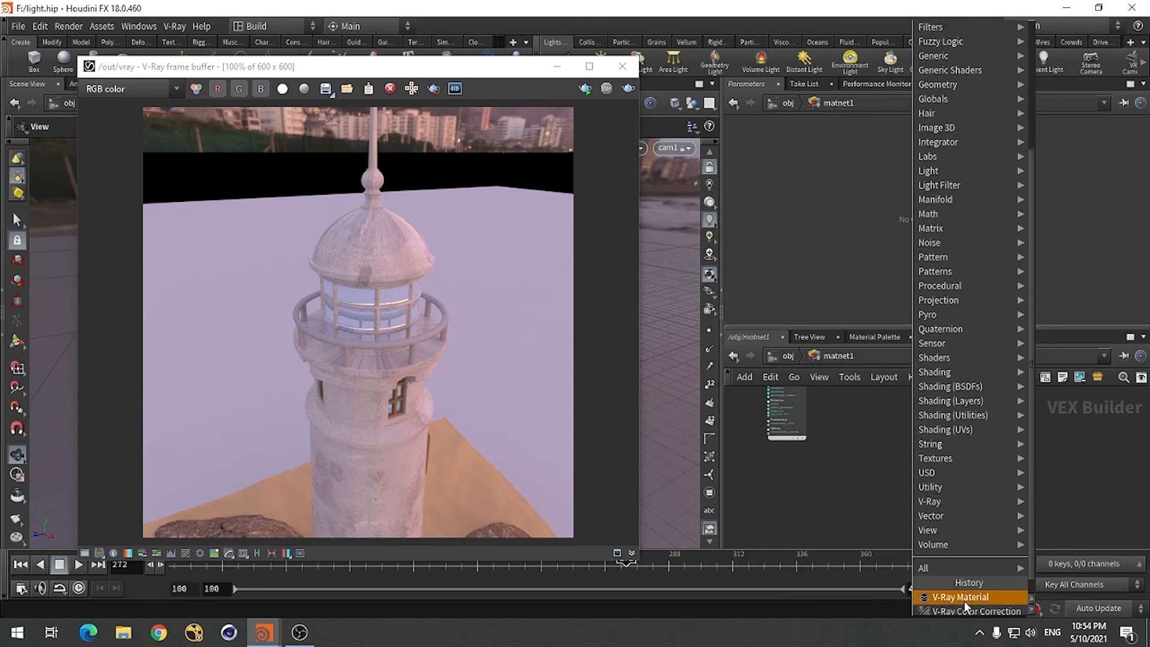
{"action": "left_click", "coordinate": [961, 598]}
{"action": "left_click", "coordinate": [913, 473]}
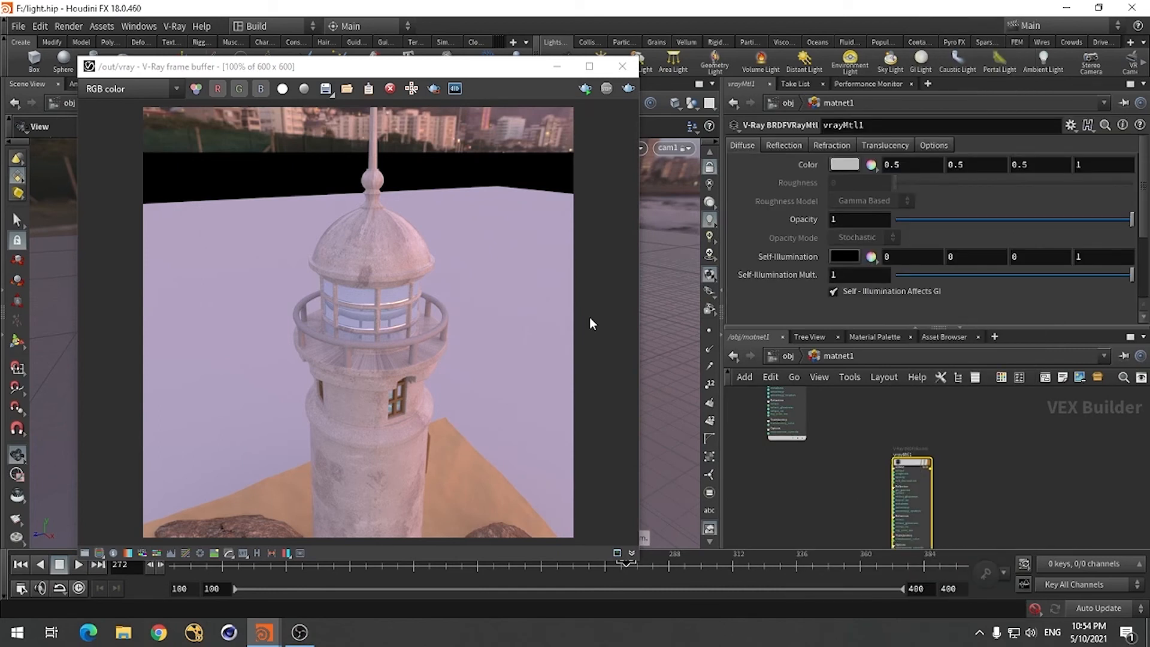
Rename the new V-Ray material as metal and apply the Silver_Blurry preset to it
{"action": "left_click", "coordinate": [890, 124]}
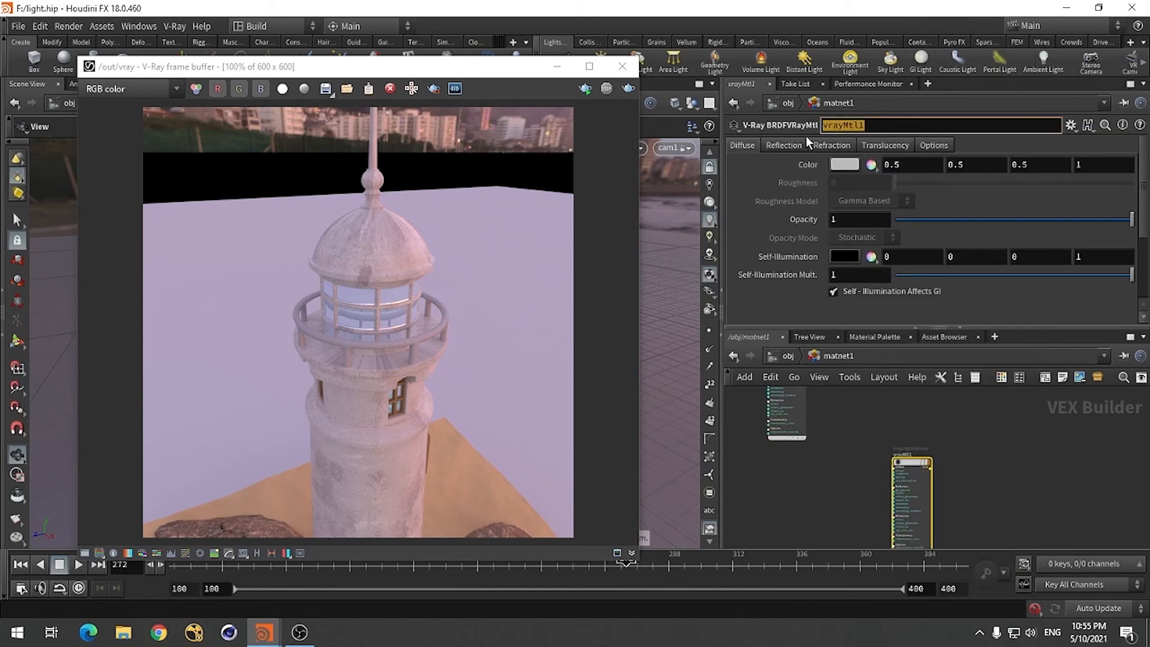
{"action": "type", "text": "metal"}
{"action": "key", "text": "Return"}
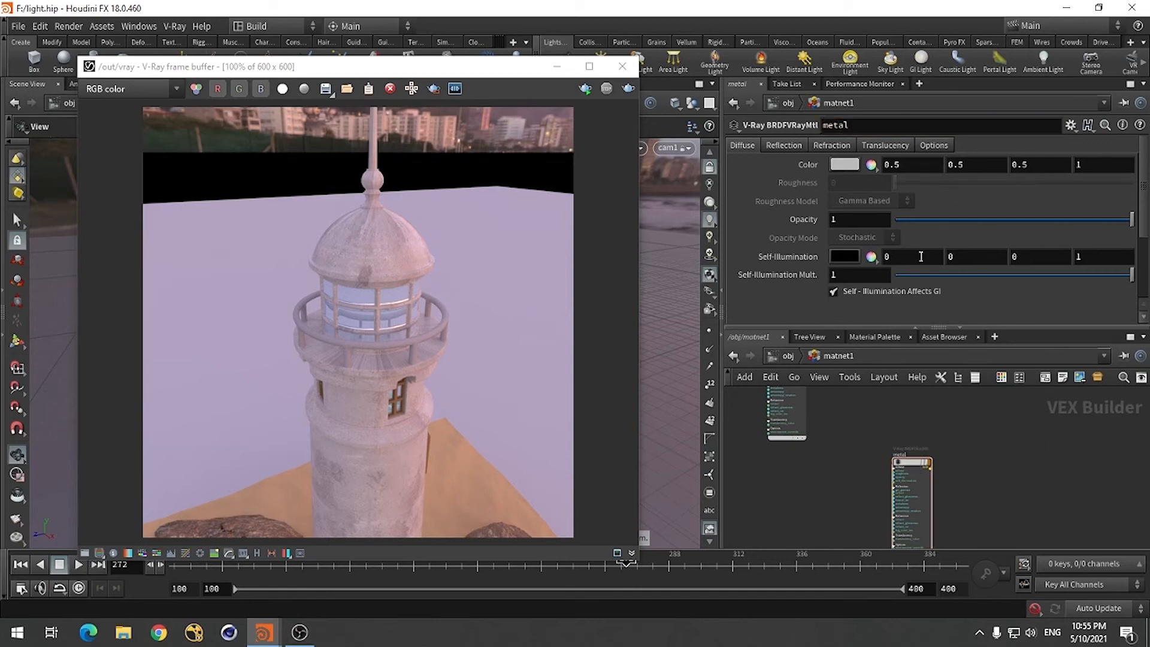
{"action": "left_click", "coordinate": [1070, 125]}
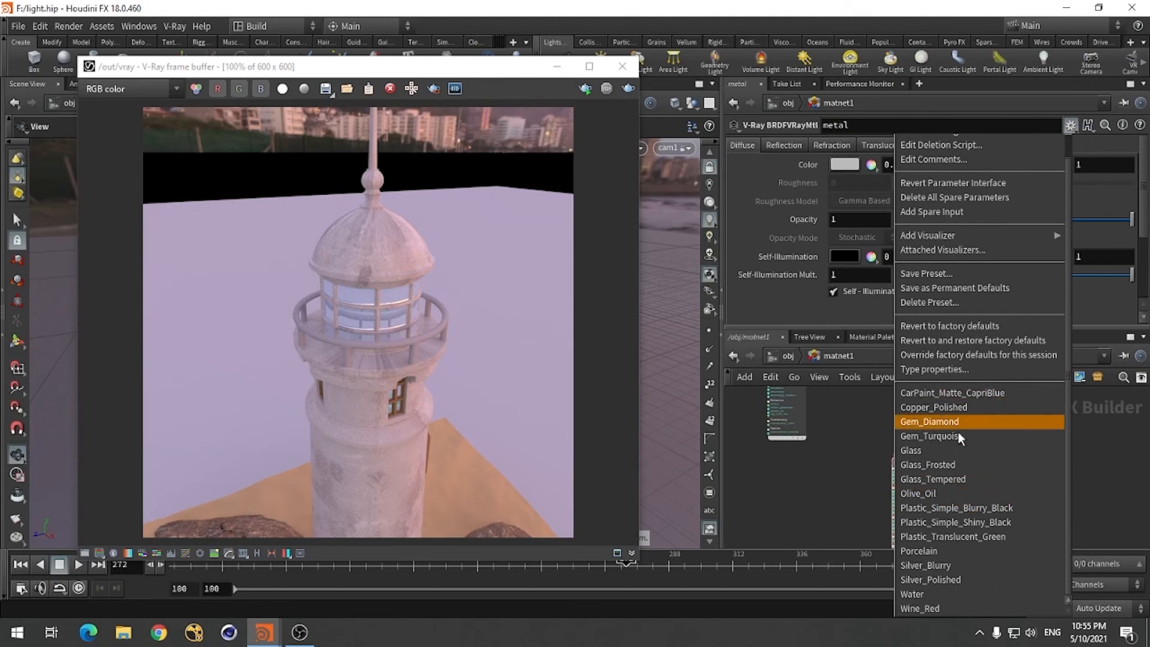
{"action": "left_click", "coordinate": [950, 566]}
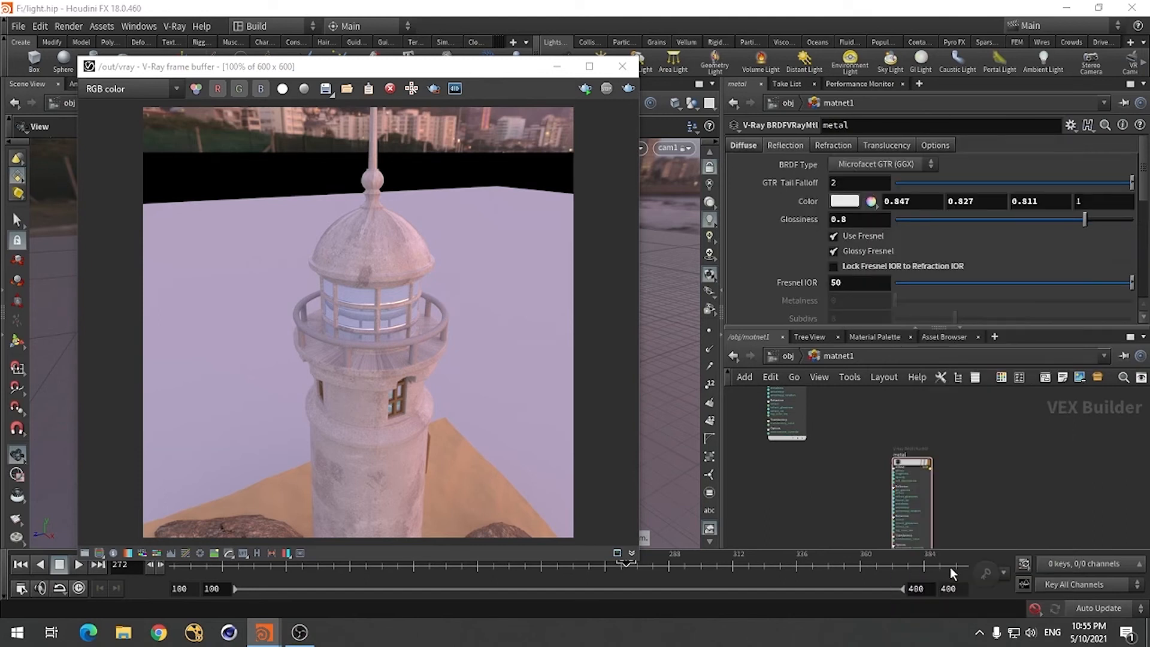
Assign the /obj/matnet1/metal material to the metal group in the Scene's material1 node and test-render the lighthouse
{"action": "left_click", "coordinate": [788, 358]}
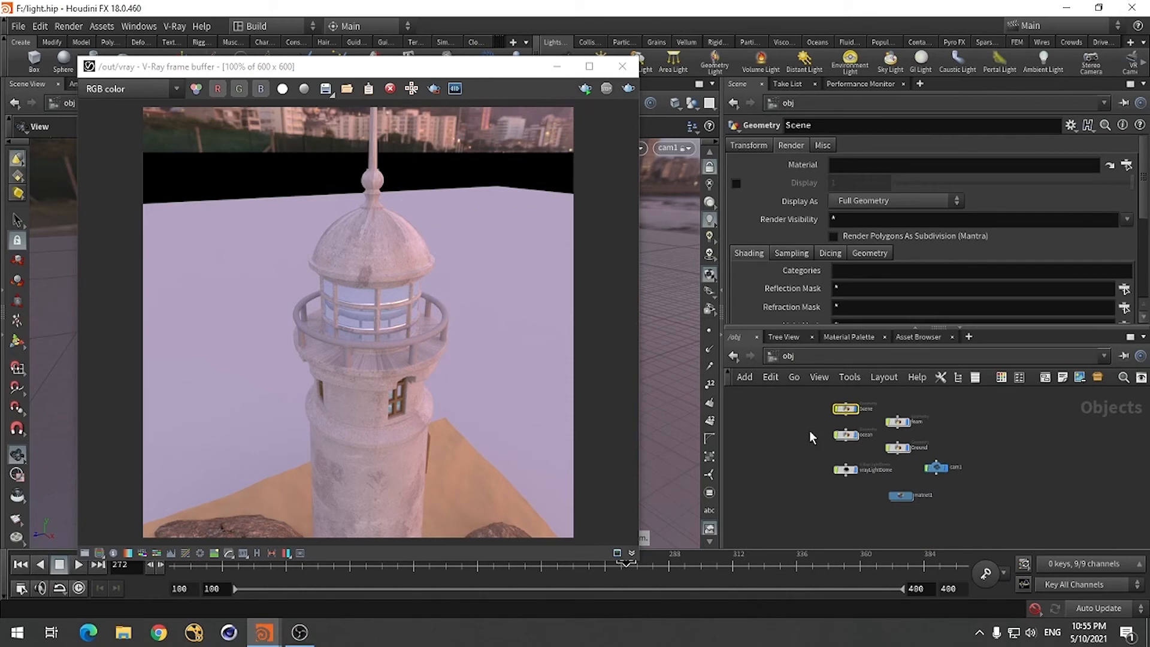
{"action": "double_click", "coordinate": [847, 410]}
{"action": "left_click", "coordinate": [853, 451]}
{"action": "left_click", "coordinate": [854, 499]}
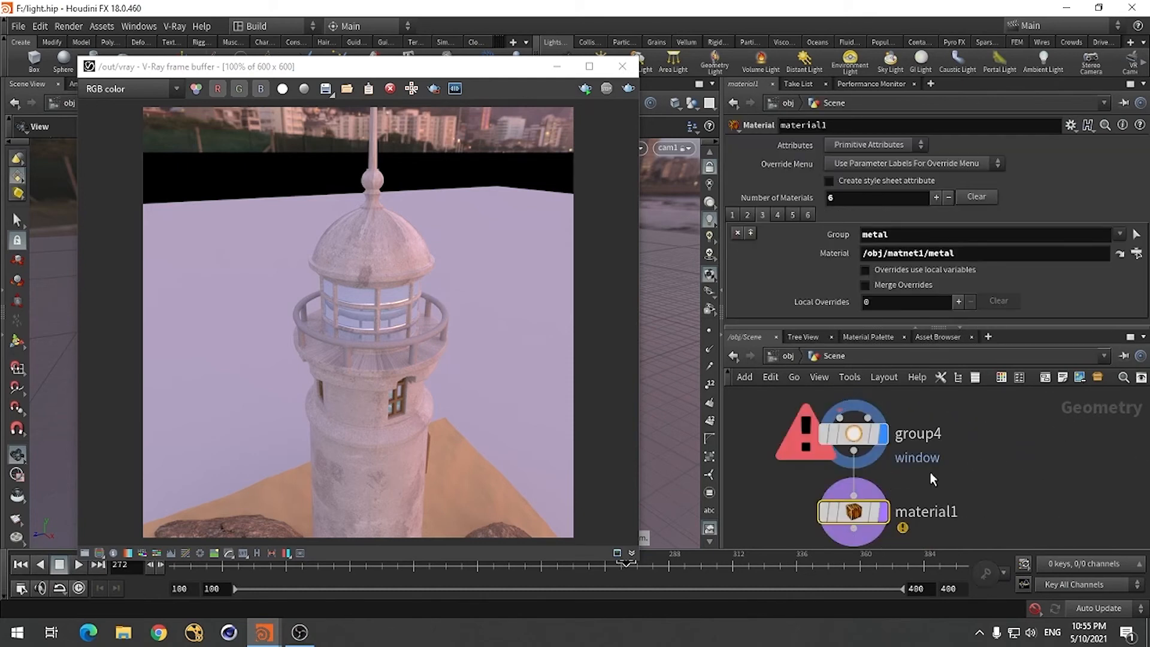
{"action": "scroll", "coordinate": [886, 531], "scroll_direction": "down", "scroll_amount": 2}
{"action": "scroll", "coordinate": [885, 530], "scroll_direction": "up", "scroll_amount": 2}
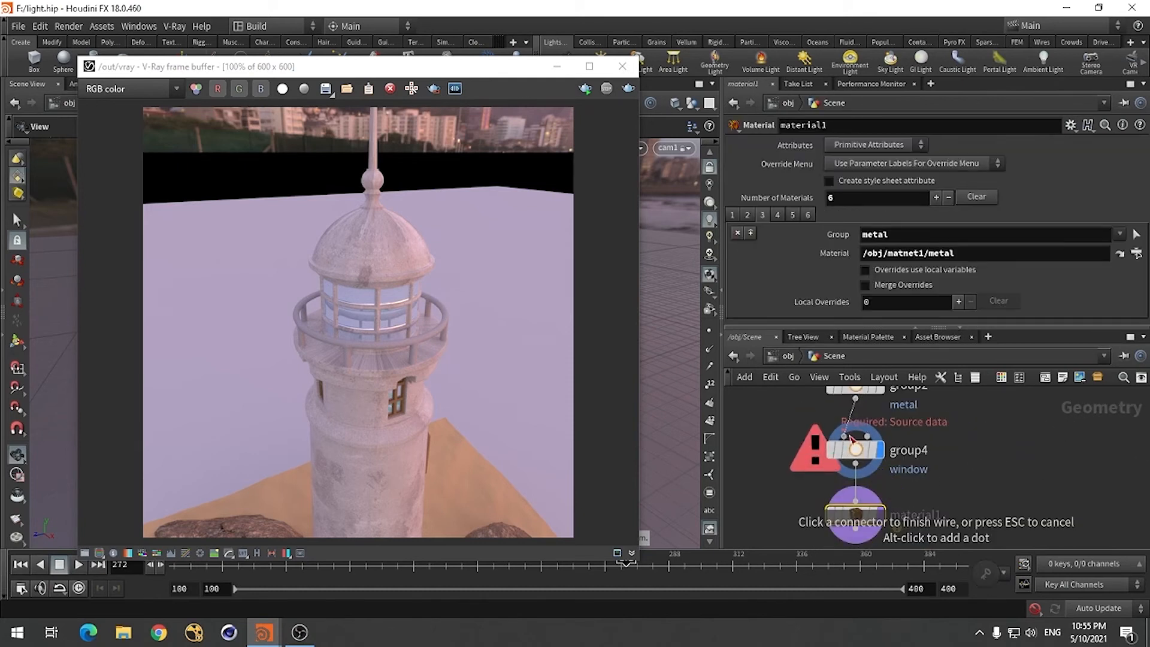
{"action": "mouse_move", "coordinate": [872, 519]}
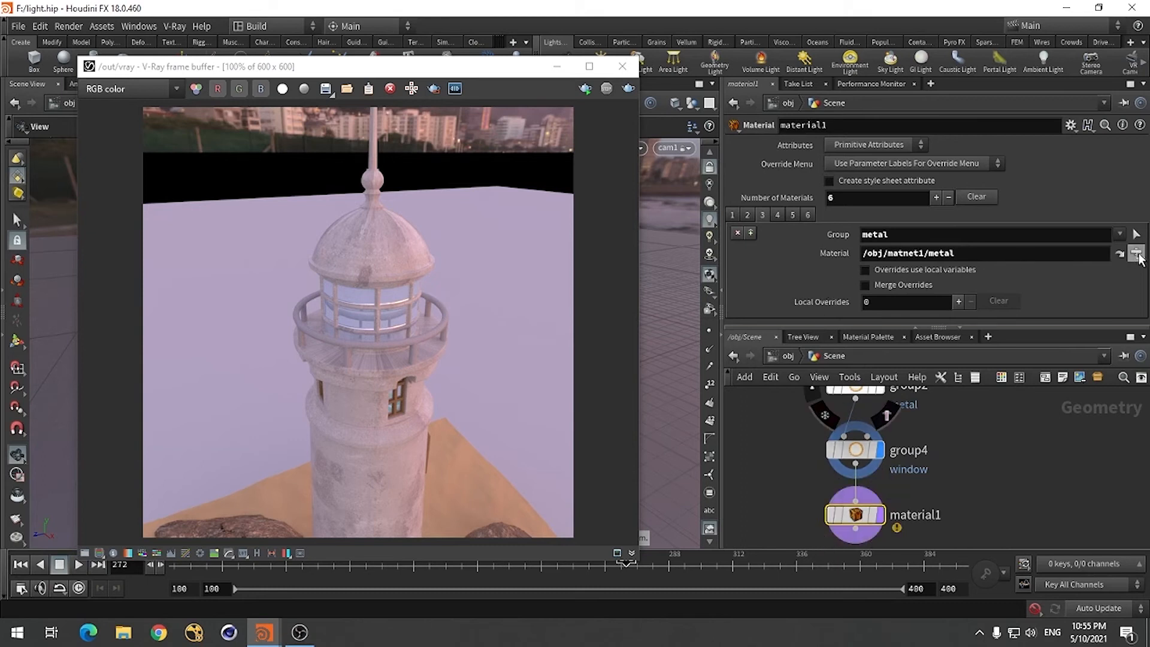
{"action": "left_click", "coordinate": [1136, 252]}
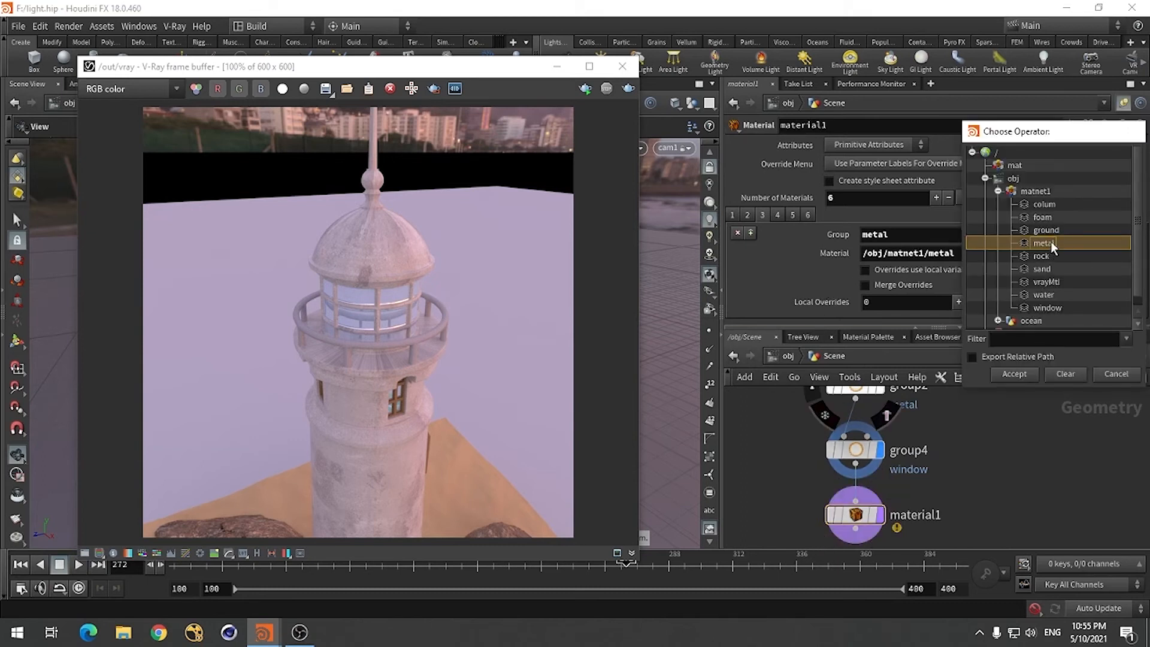
{"action": "double_click", "coordinate": [1045, 243]}
{"action": "left_click", "coordinate": [630, 88]}
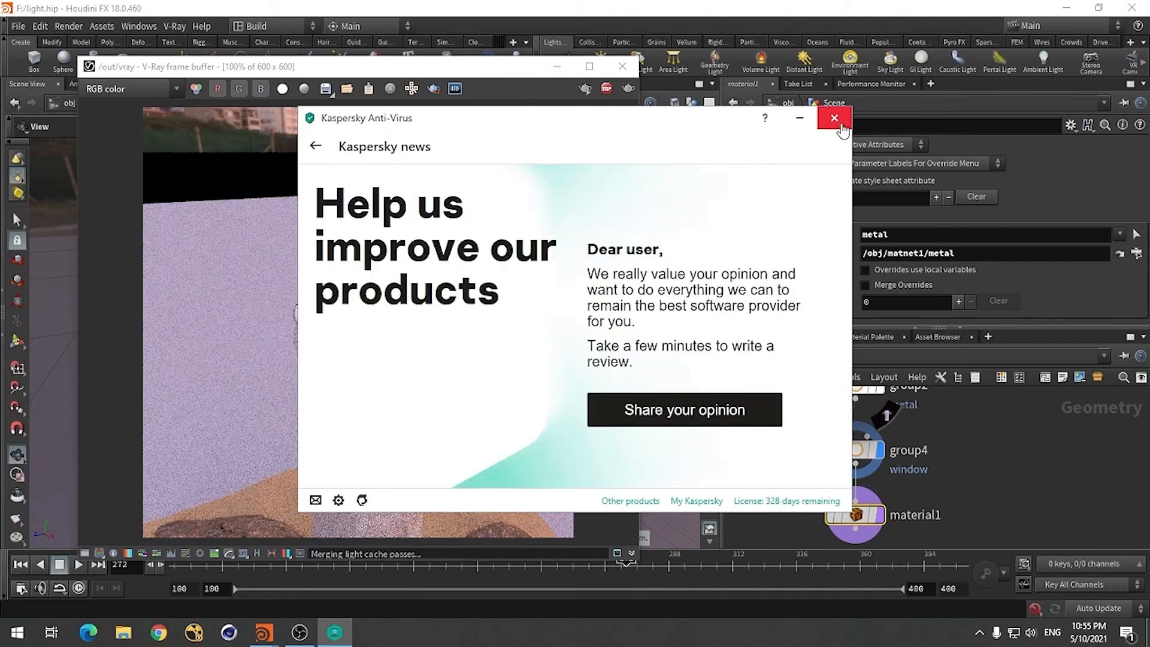
{"action": "left_click", "coordinate": [838, 124]}
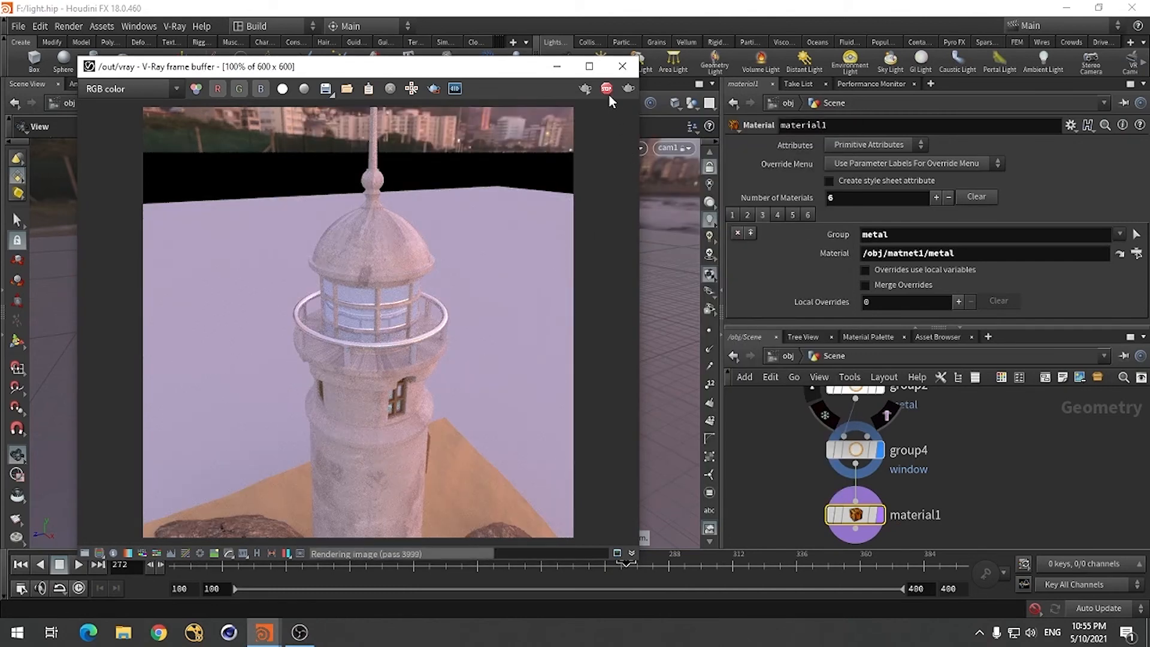
Reframe the cam1 view to show the whole lighthouse, rocks and ocean block, and render it
{"action": "left_click", "coordinate": [557, 68]}
{"action": "left_click_drag", "start_coordinate": [282, 380], "coordinate": [389, 395]}
{"action": "left_click_drag", "start_coordinate": [330, 309], "coordinate": [367, 456]}
{"action": "left_click_drag", "start_coordinate": [462, 444], "coordinate": [445, 444]}
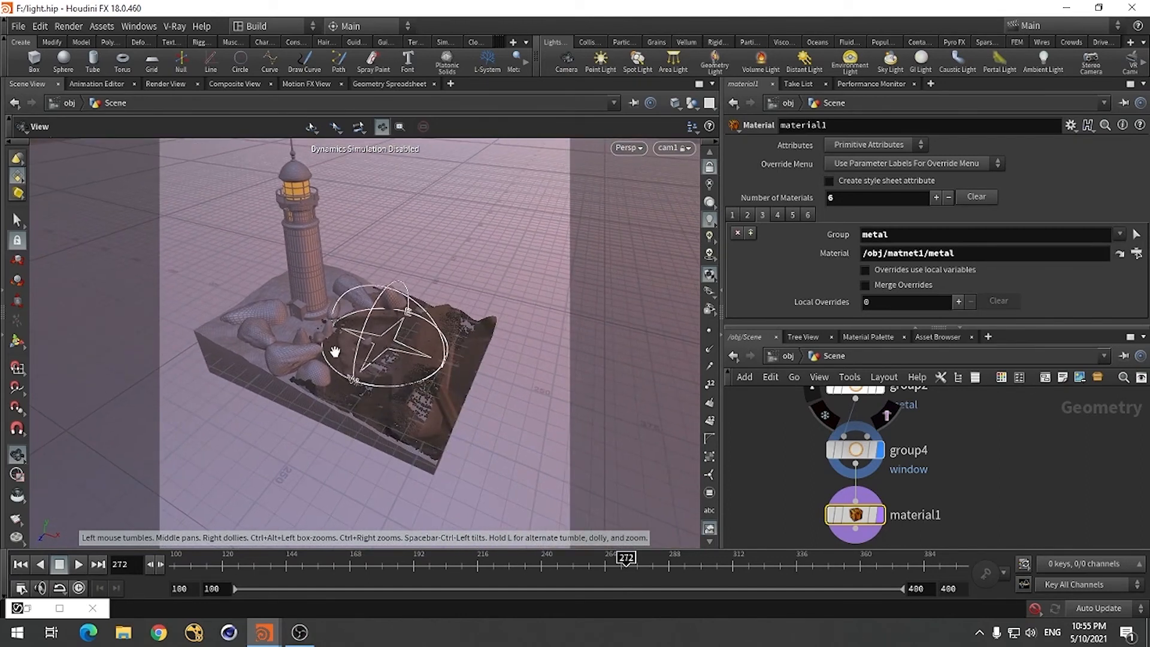
{"action": "middle_click_drag", "start_coordinate": [363, 401], "coordinate": [381, 418]}
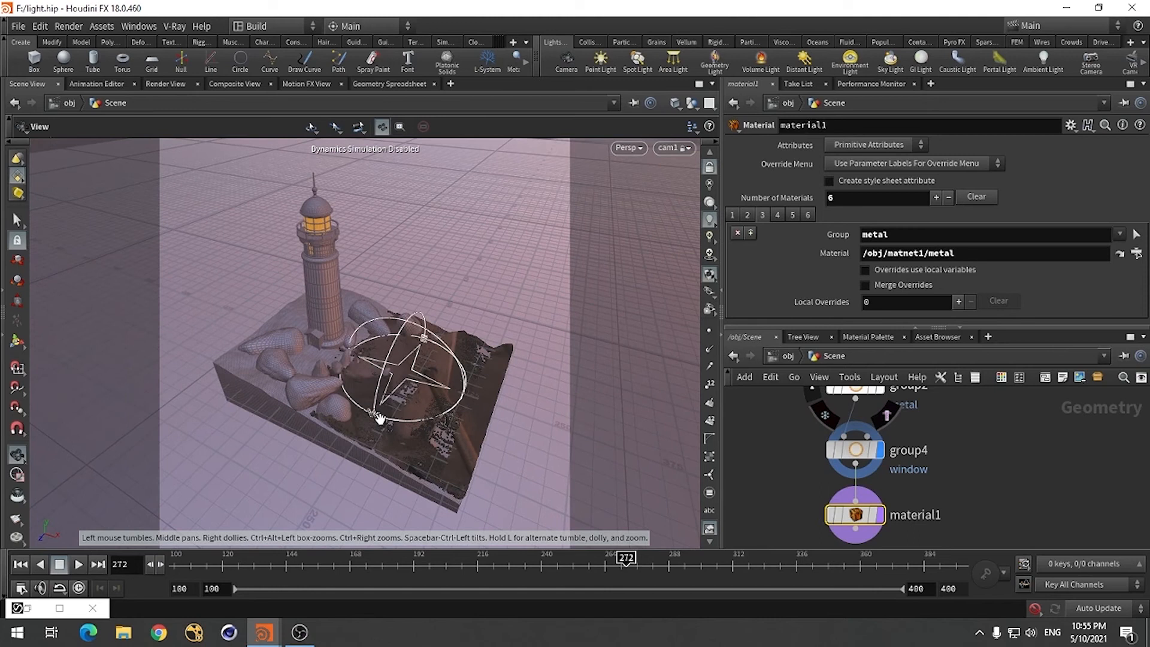
{"action": "double_click", "coordinate": [31, 610]}
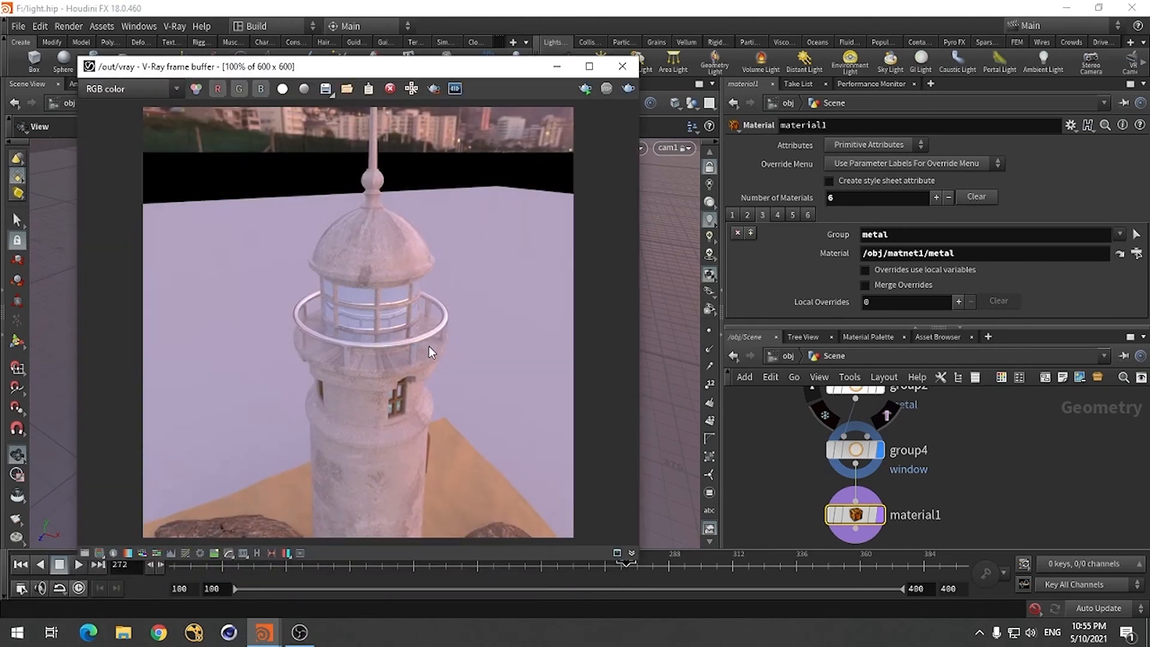
{"action": "left_click", "coordinate": [629, 89]}
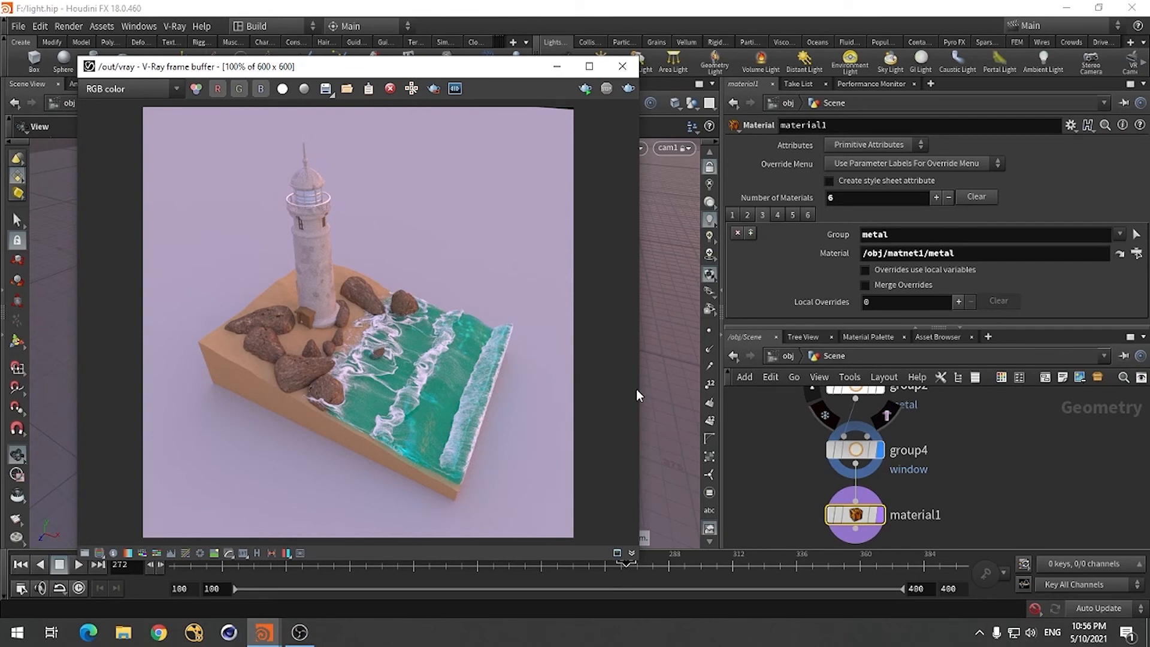
Examine the ocean object's point attributes, including its velocity columns, in the geometry spreadsheet and return to the object level
{"action": "left_click", "coordinate": [556, 68]}
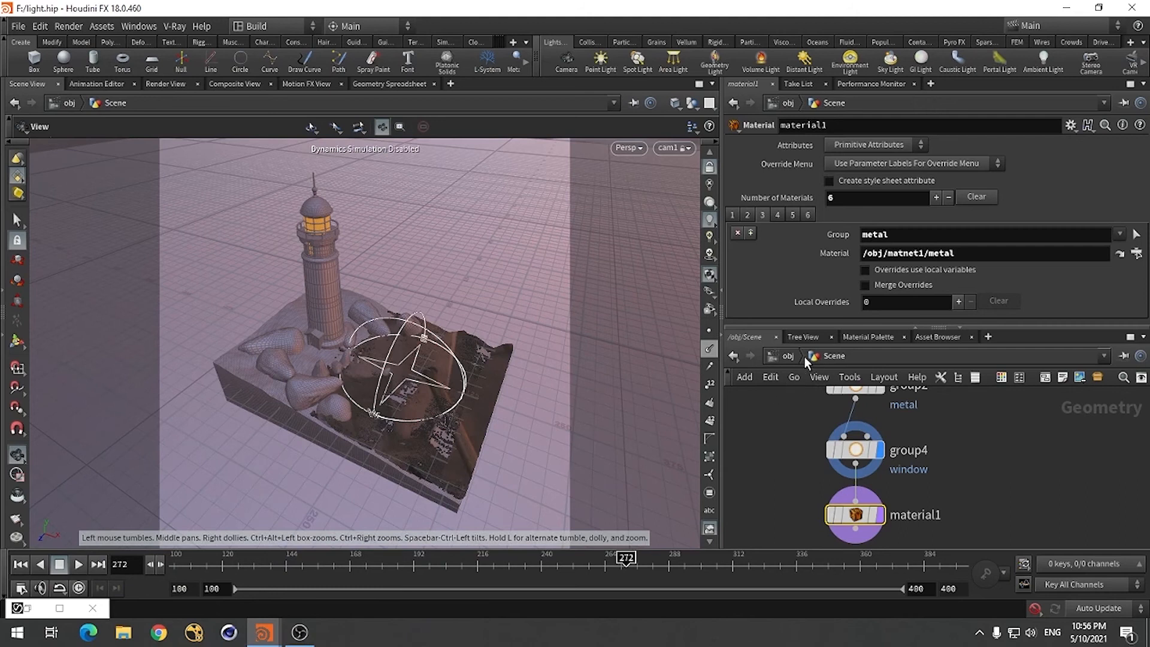
{"action": "left_click", "coordinate": [787, 357]}
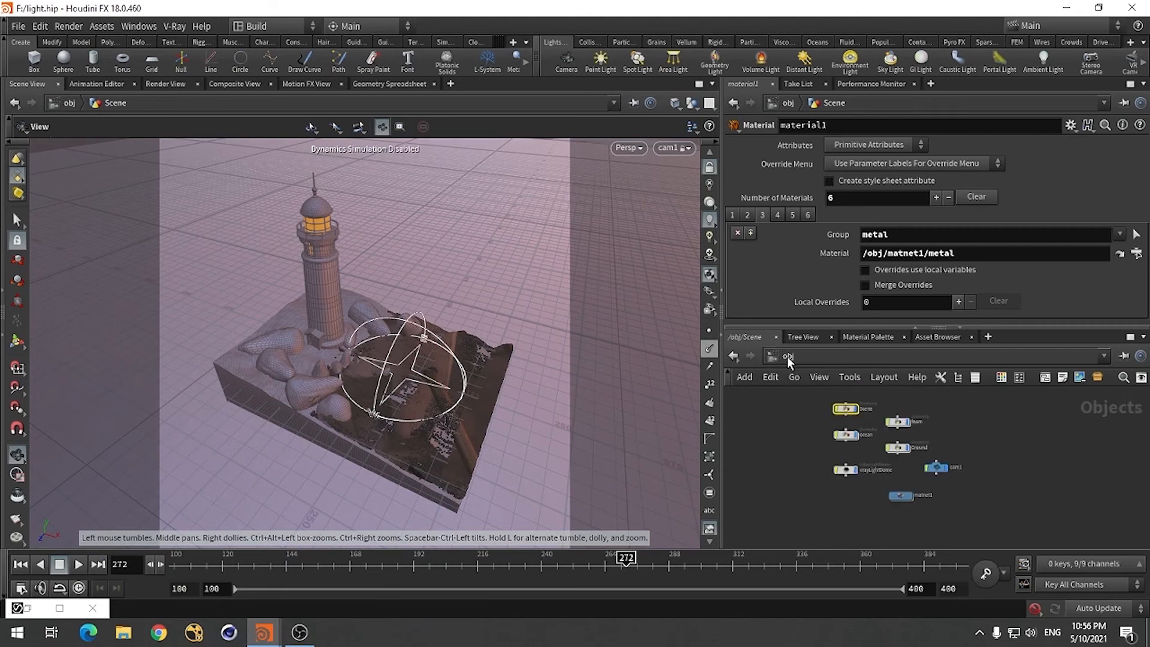
{"action": "left_click", "coordinate": [846, 435]}
{"action": "double_click", "coordinate": [847, 437]}
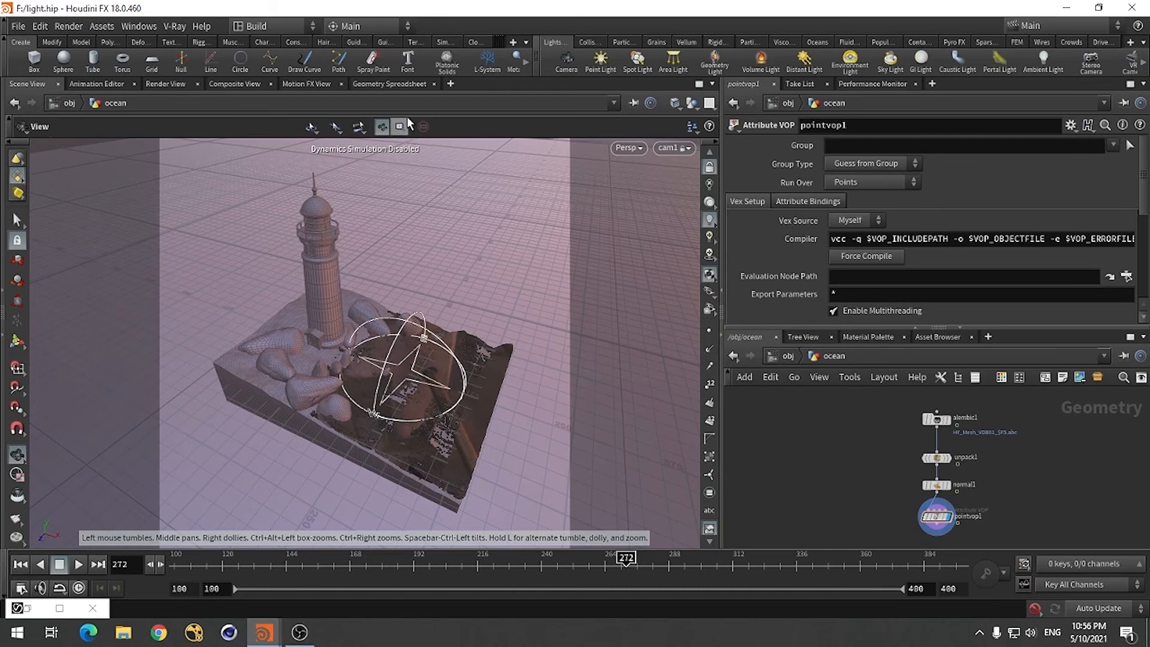
{"action": "left_click", "coordinate": [395, 84]}
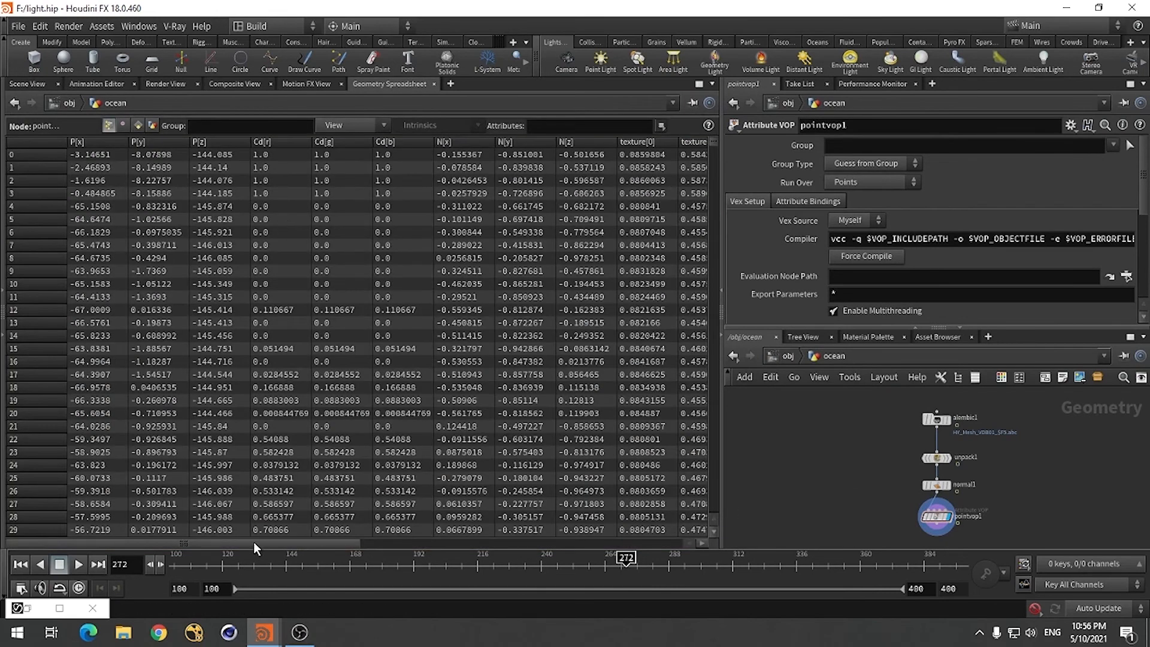
{"action": "left_click_drag", "start_coordinate": [256, 543], "coordinate": [620, 553]}
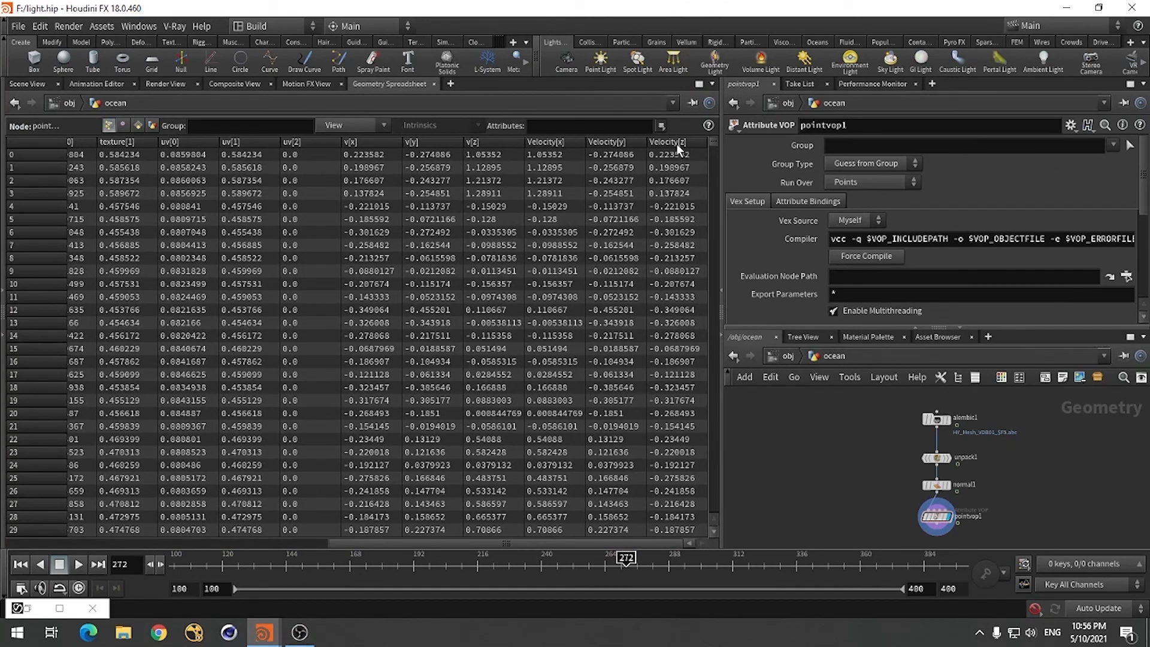
{"action": "left_click", "coordinate": [21, 86]}
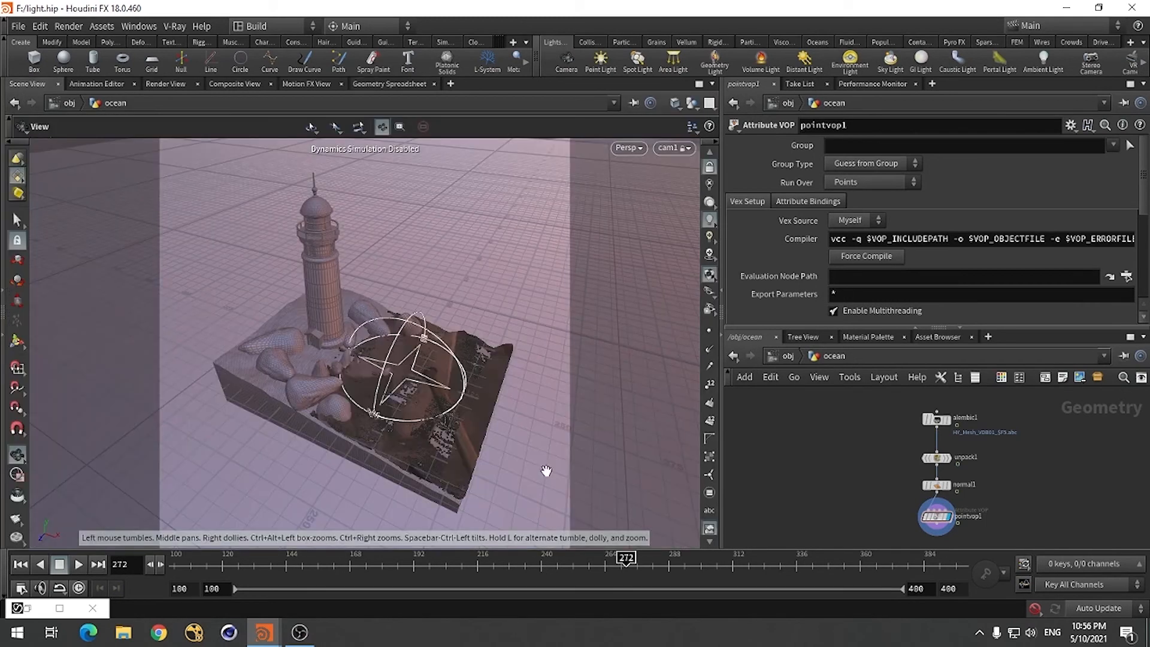
{"action": "left_click", "coordinate": [788, 356]}
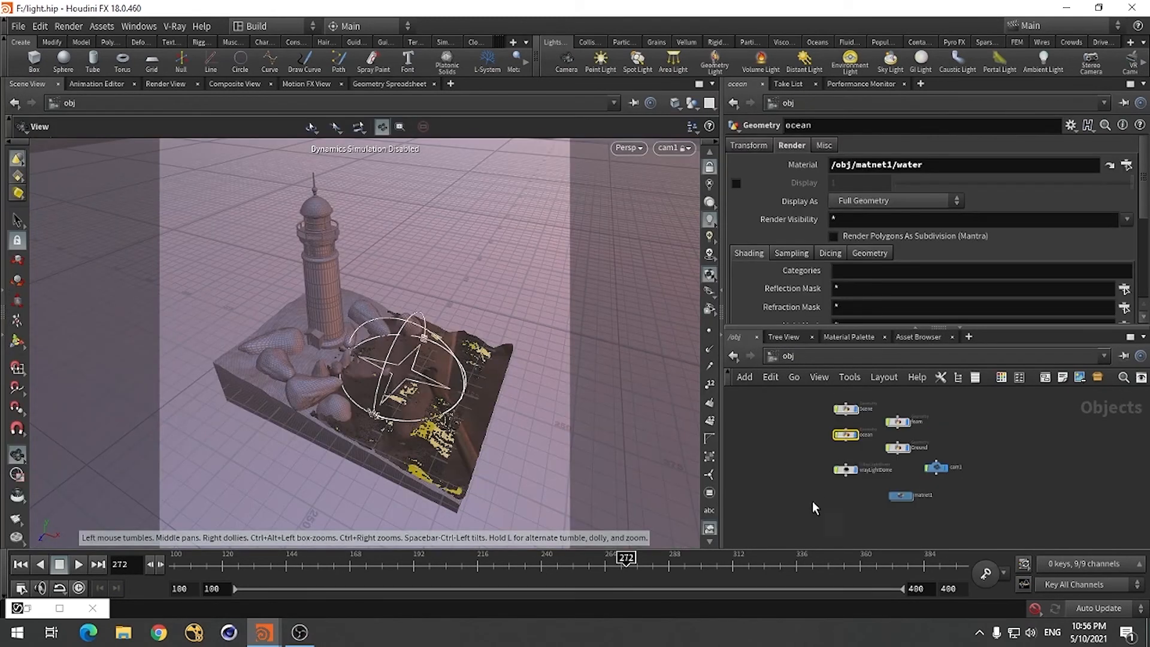
Hide the foam object, test-render the scene in the V-Ray frame buffer and stop the render
{"action": "left_click", "coordinate": [909, 423]}
{"action": "left_click", "coordinate": [27, 611]}
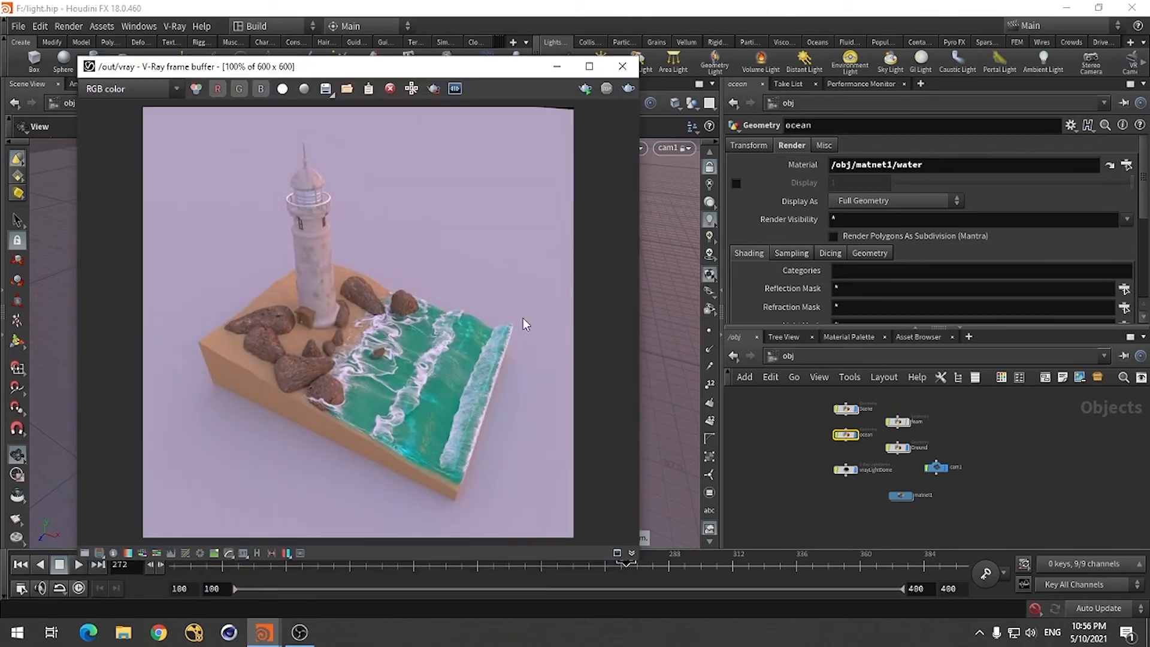
{"action": "left_click", "coordinate": [628, 89]}
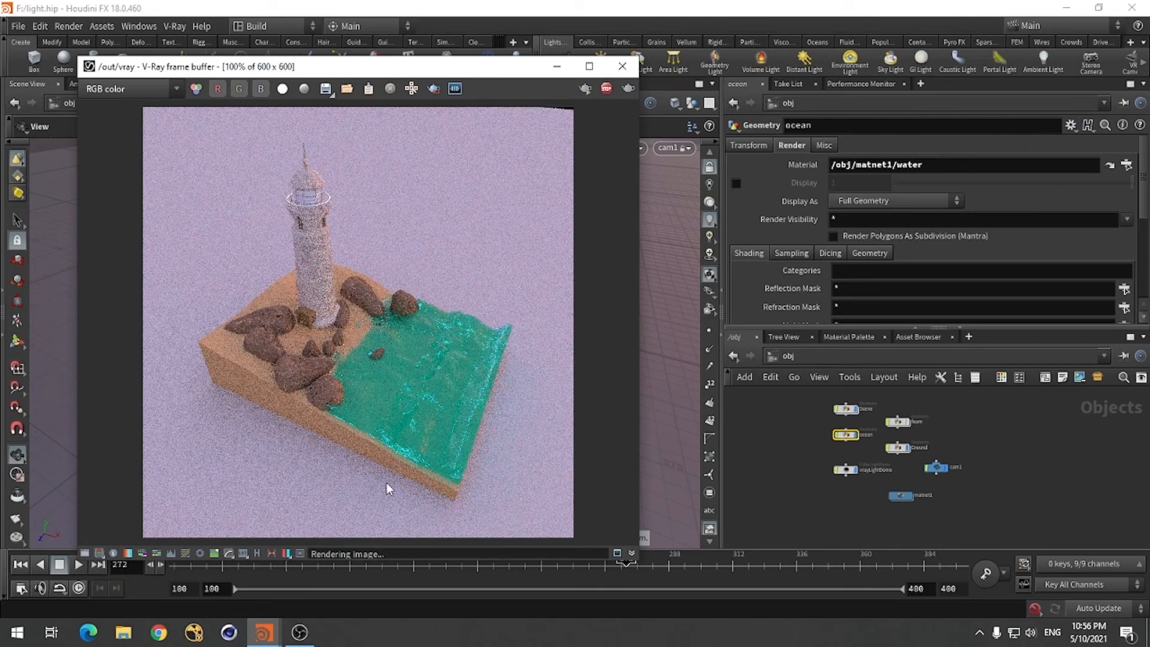
{"action": "left_click", "coordinate": [606, 90]}
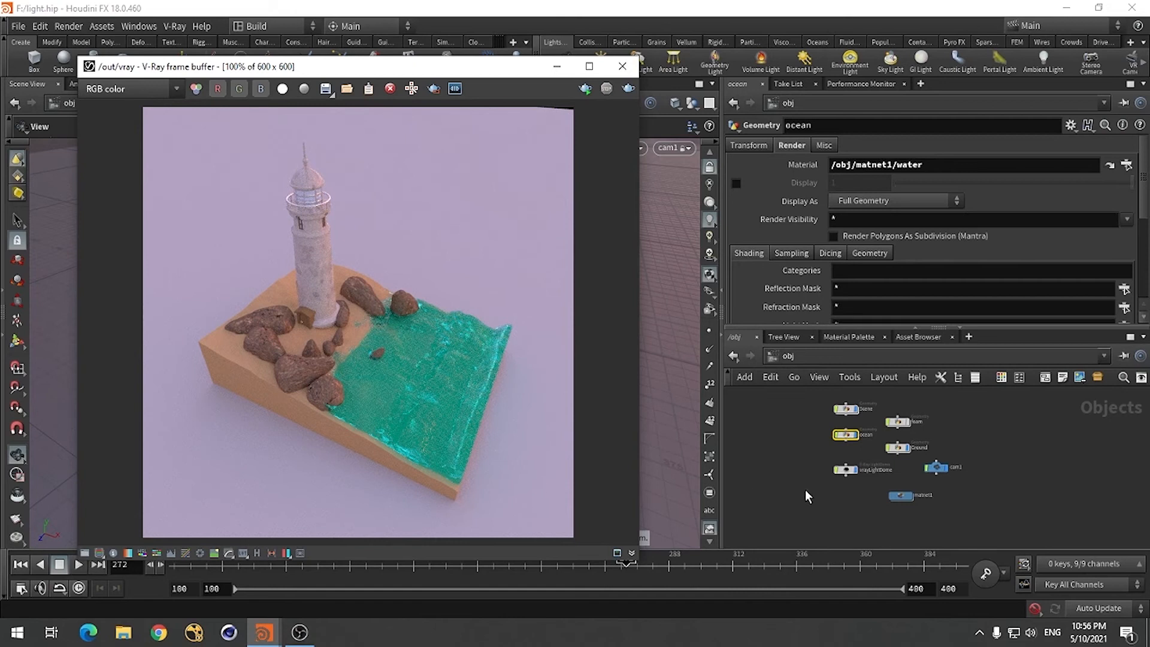
Open matnet1, enlarge the network view and move the water and foam materials above the others, stacked one over the other
{"action": "double_click", "coordinate": [902, 496]}
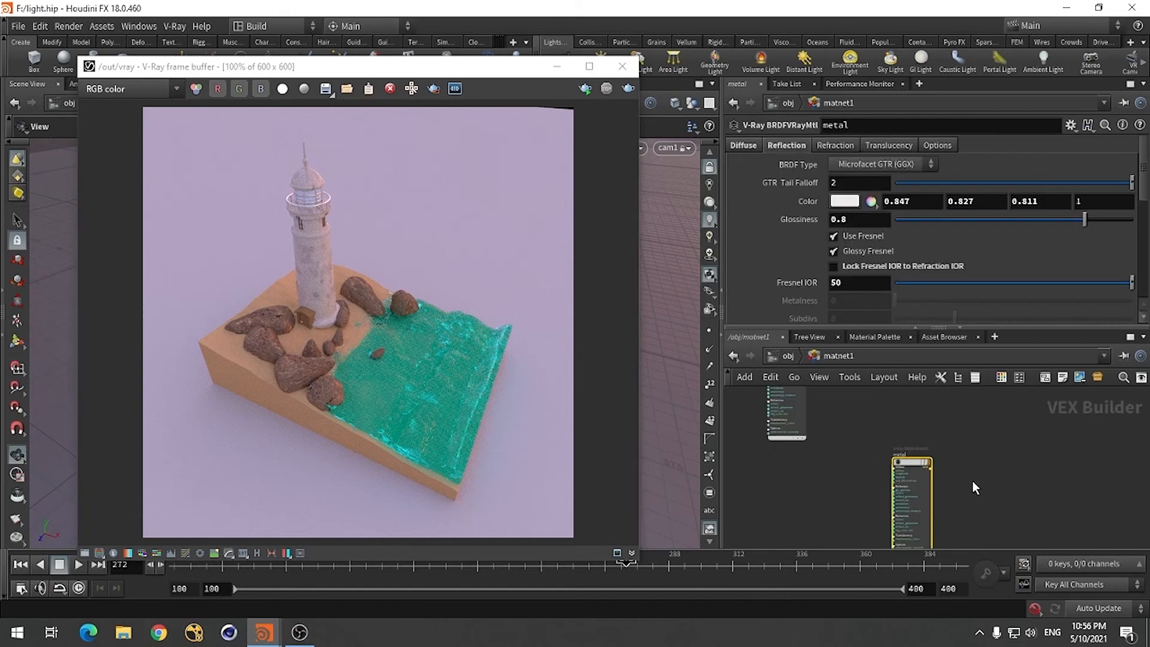
{"action": "scroll", "coordinate": [979, 489], "scroll_direction": "down", "scroll_amount": 1}
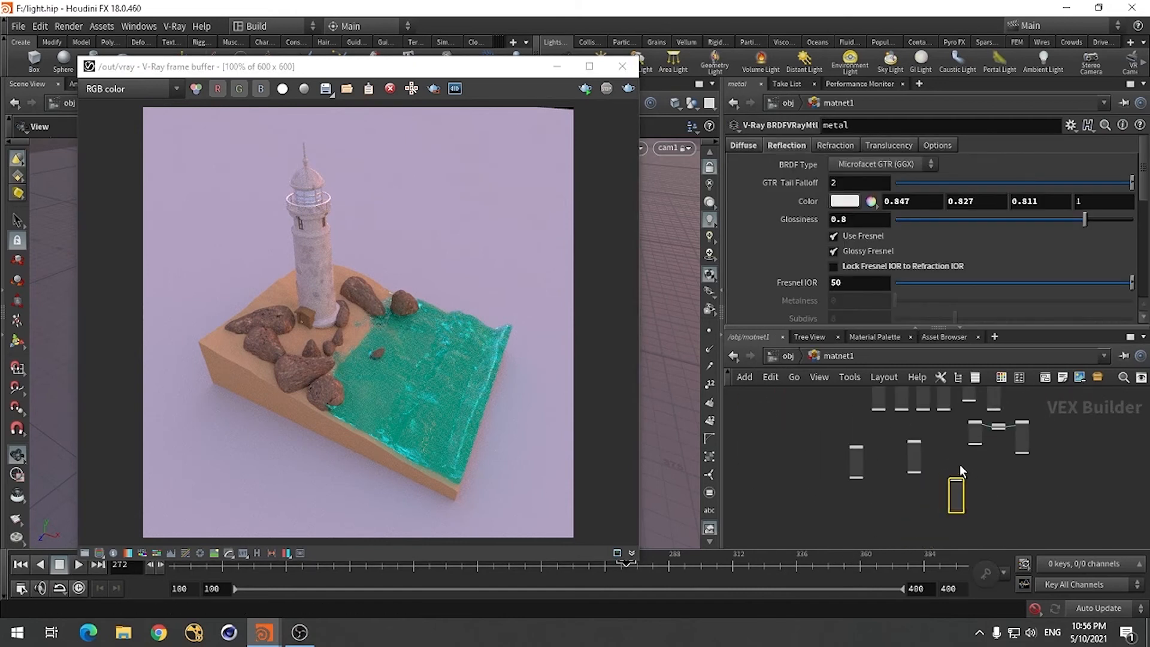
{"action": "left_click", "coordinate": [915, 325]}
{"action": "left_click_drag", "start_coordinate": [718, 216], "coordinate": [644, 216]}
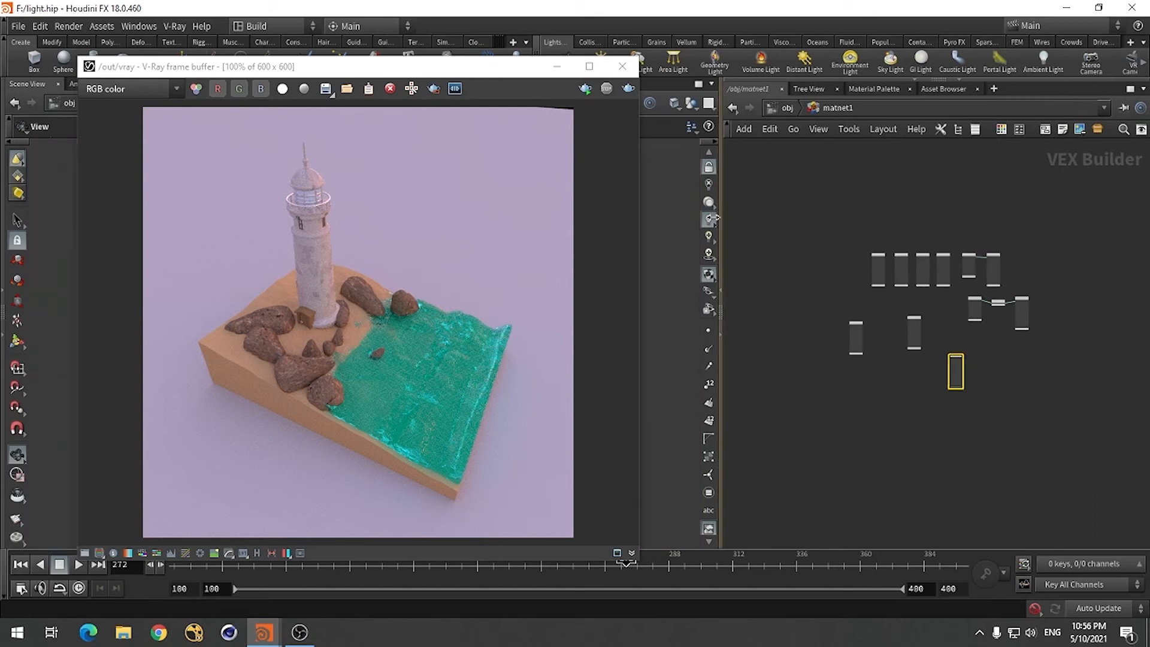
{"action": "scroll", "coordinate": [886, 293], "scroll_direction": "up", "scroll_amount": 5}
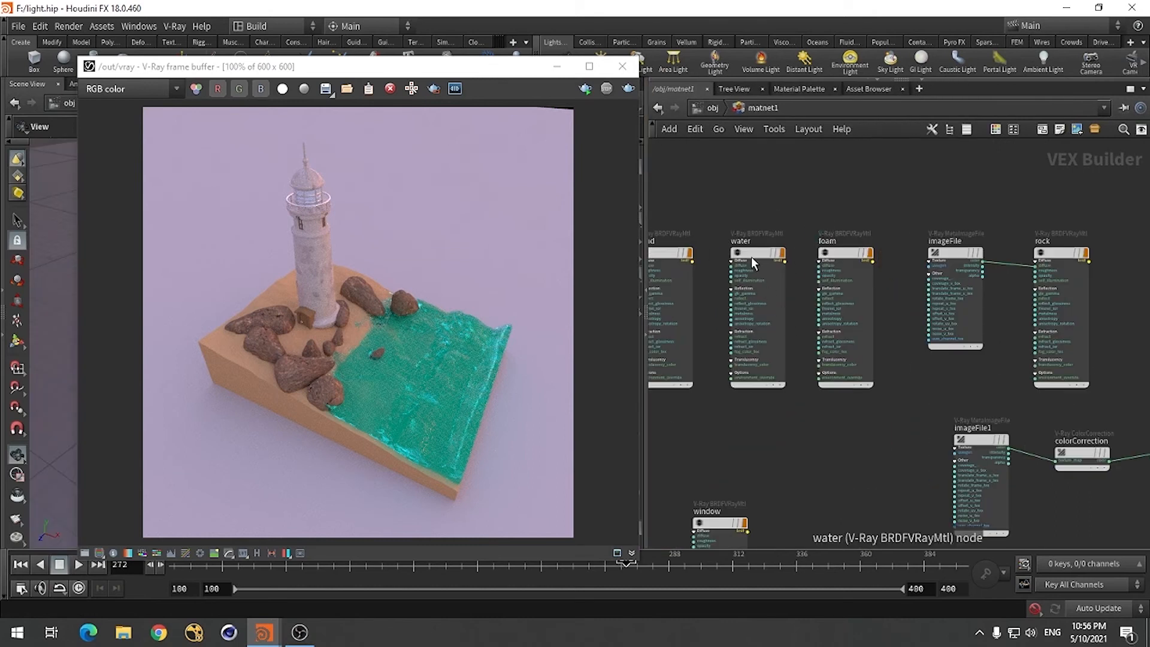
{"action": "left_click_drag", "start_coordinate": [750, 254], "coordinate": [743, 218]}
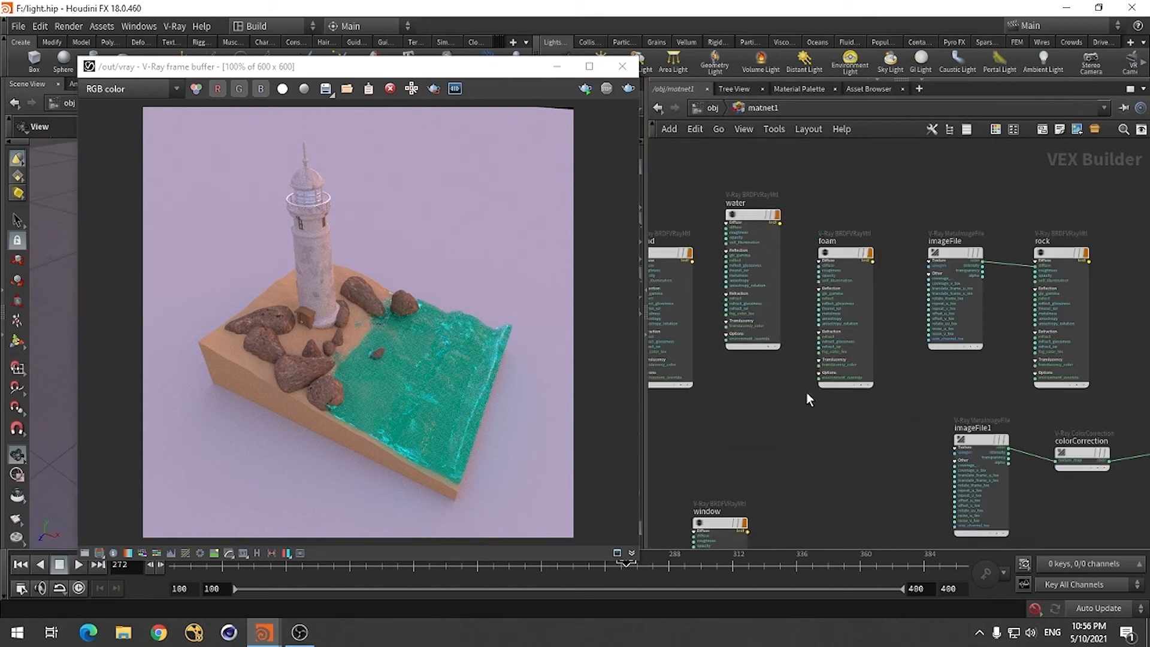
{"action": "scroll", "coordinate": [864, 483], "scroll_direction": "down", "scroll_amount": 5}
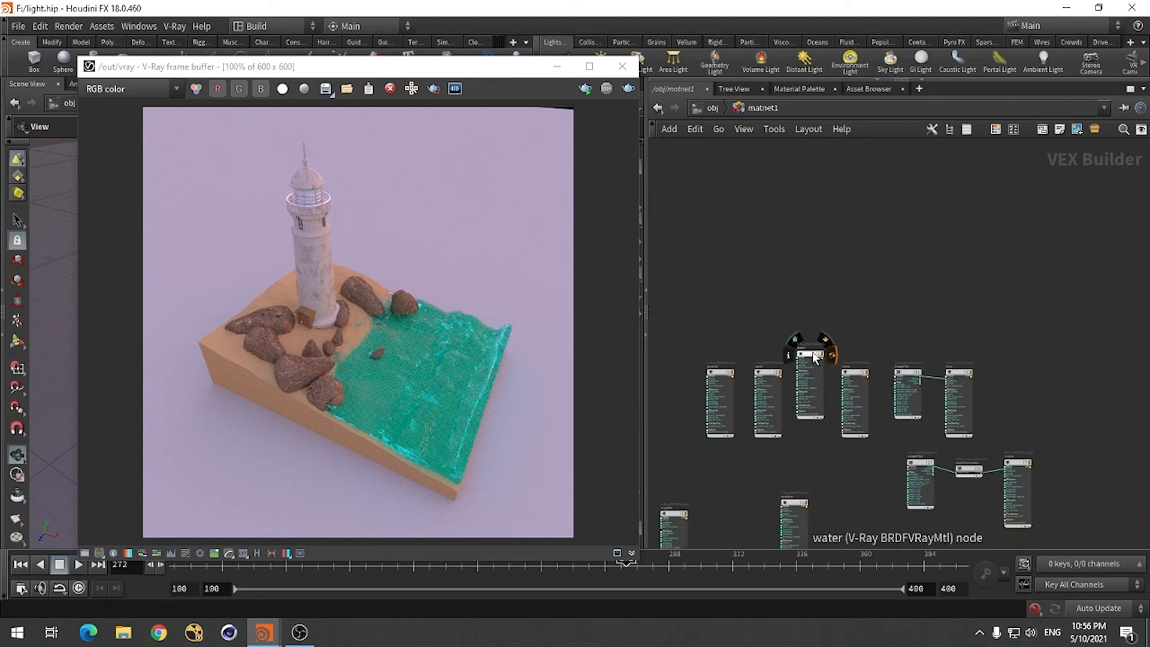
{"action": "left_click_drag", "start_coordinate": [805, 352], "coordinate": [804, 247]}
{"action": "left_click_drag", "start_coordinate": [804, 322], "coordinate": [782, 182]}
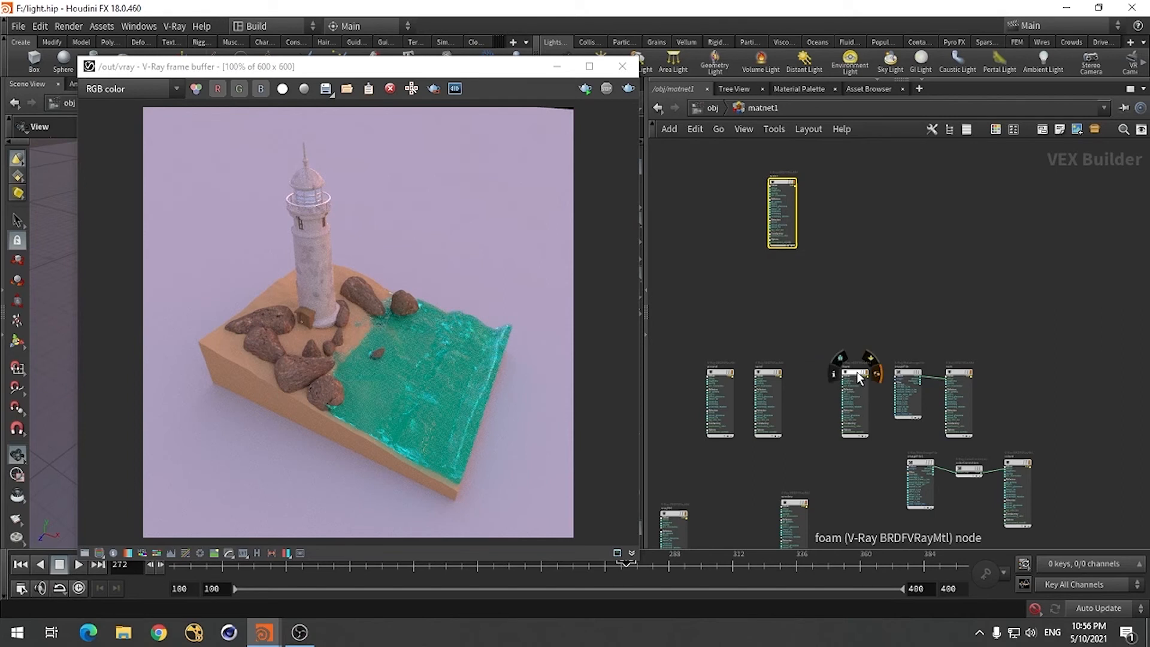
{"action": "left_click_drag", "start_coordinate": [855, 375], "coordinate": [782, 268]}
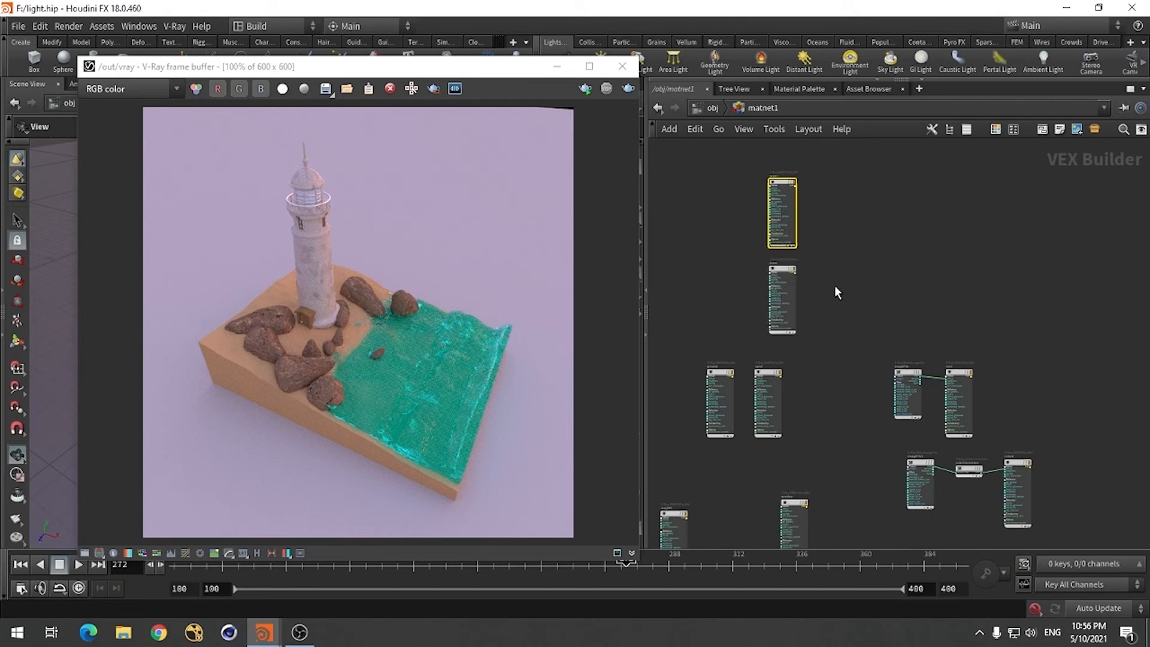
{"action": "scroll", "coordinate": [831, 189], "scroll_direction": "up", "scroll_amount": 5}
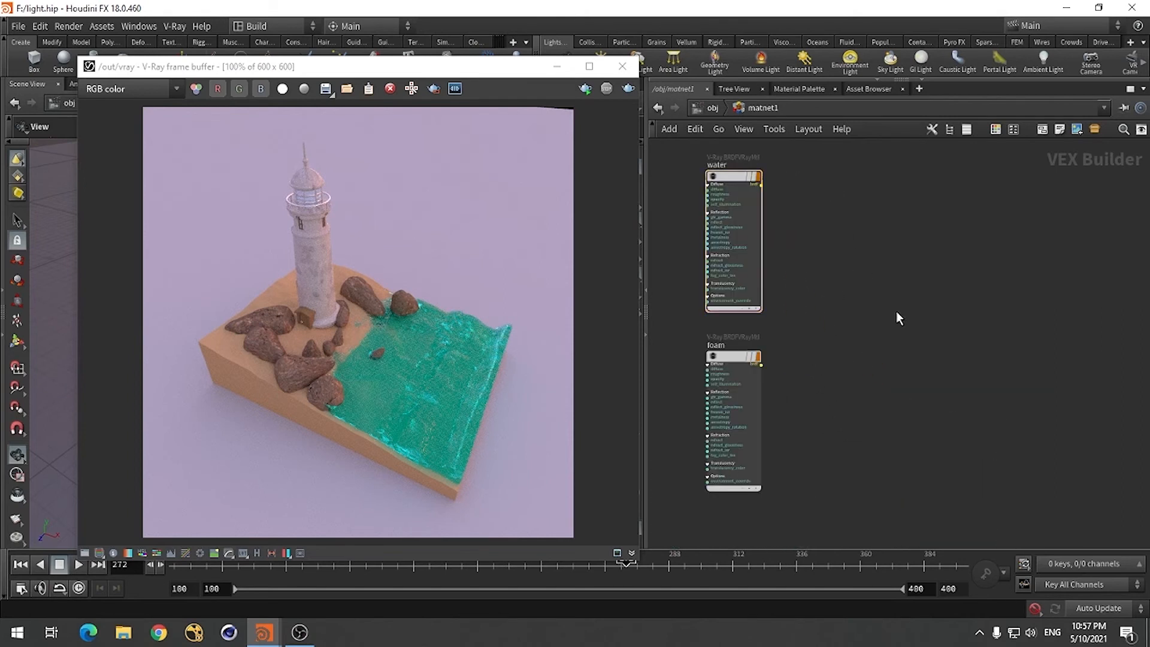
Add a V-Ray Blend material beside the water and foam materials
{"action": "key", "text": "Tab"}
{"action": "mouse_move", "coordinate": [918, 397]}
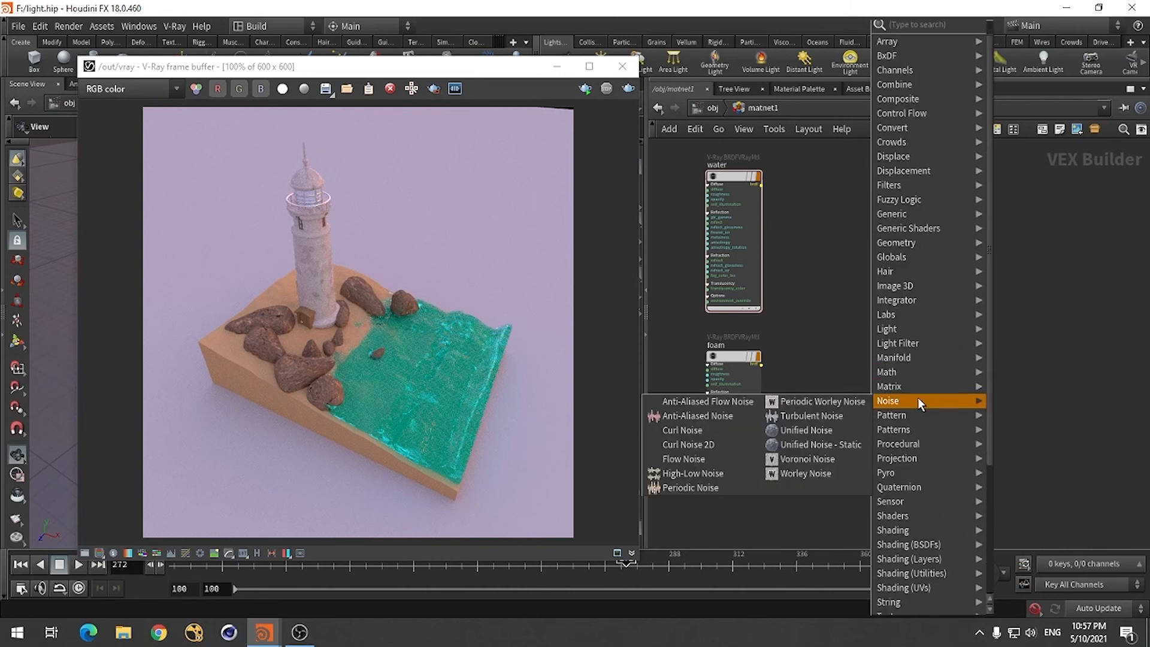
{"action": "scroll", "coordinate": [936, 493], "scroll_direction": "down", "scroll_amount": 5}
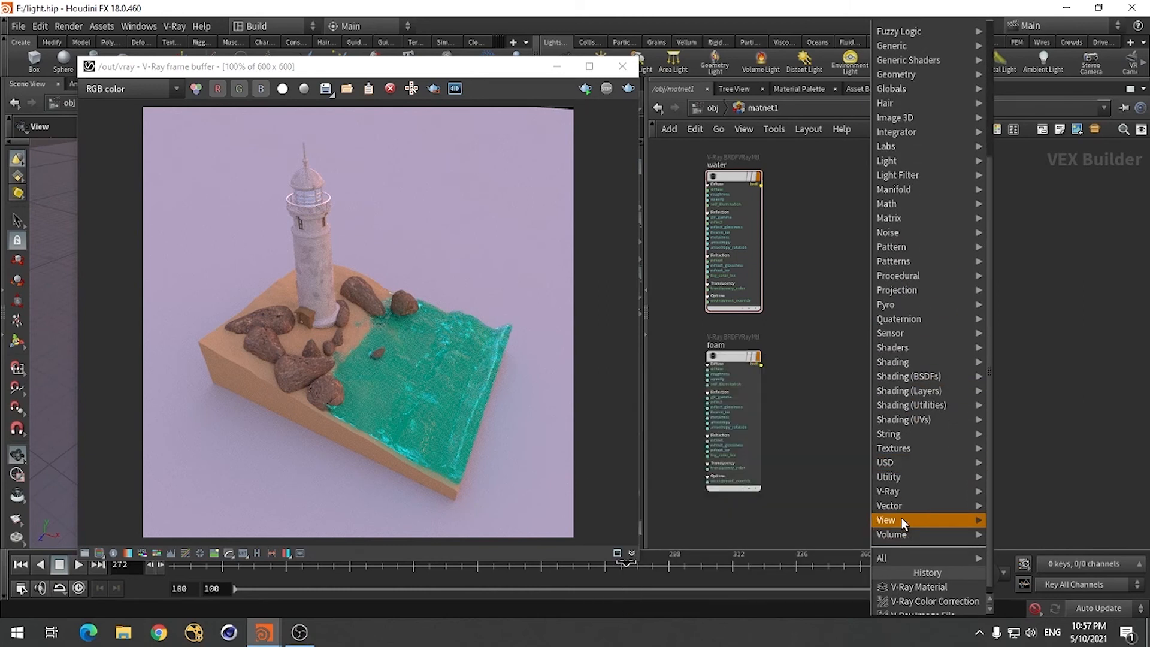
{"action": "mouse_move", "coordinate": [896, 493]}
{"action": "mouse_move", "coordinate": [738, 536]}
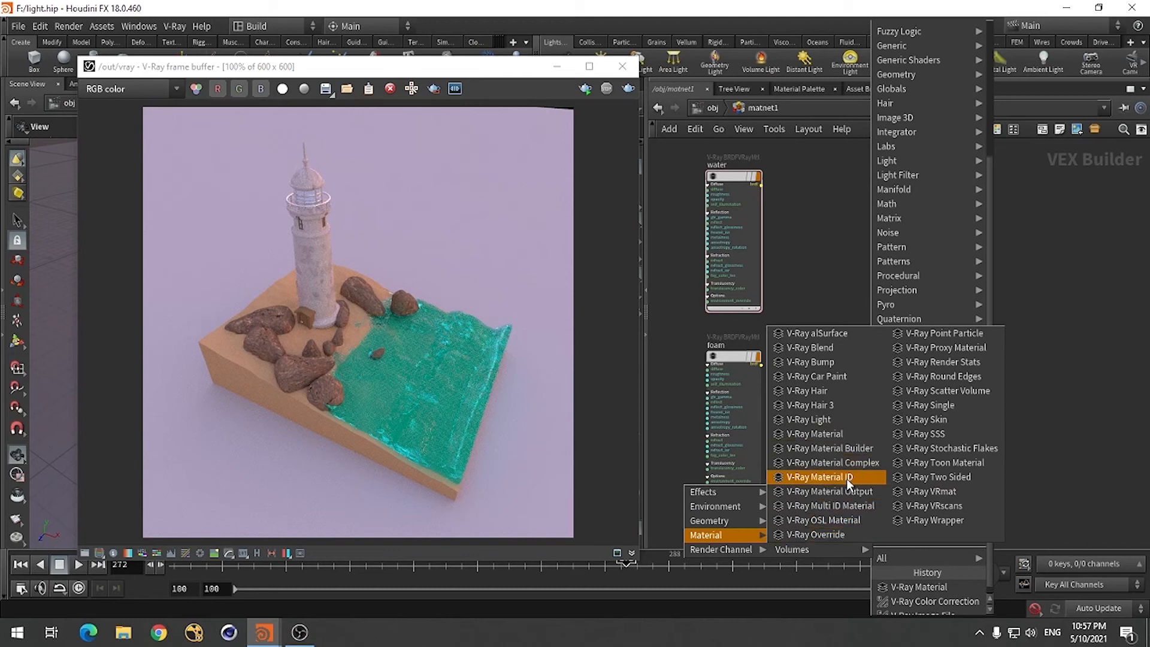
{"action": "left_click", "coordinate": [815, 347]}
{"action": "left_click", "coordinate": [900, 304]}
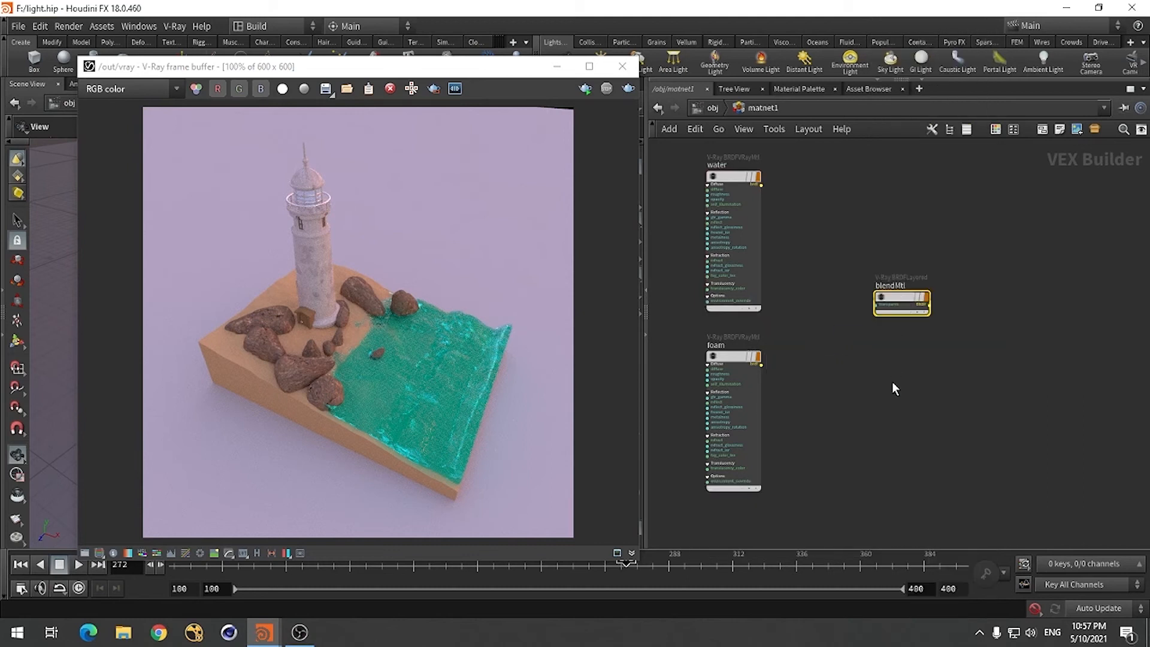
Set the blend material's BRDF Count to 2
{"action": "left_click", "coordinate": [928, 84]}
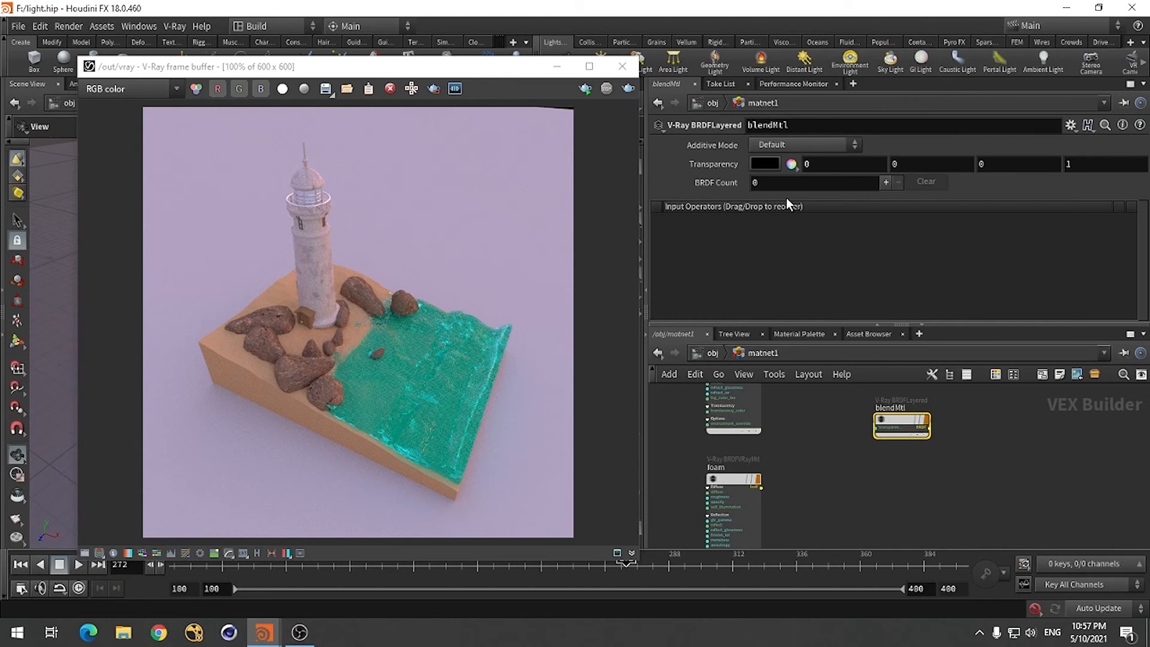
{"action": "left_click", "coordinate": [886, 181]}
{"action": "left_click", "coordinate": [885, 182]}
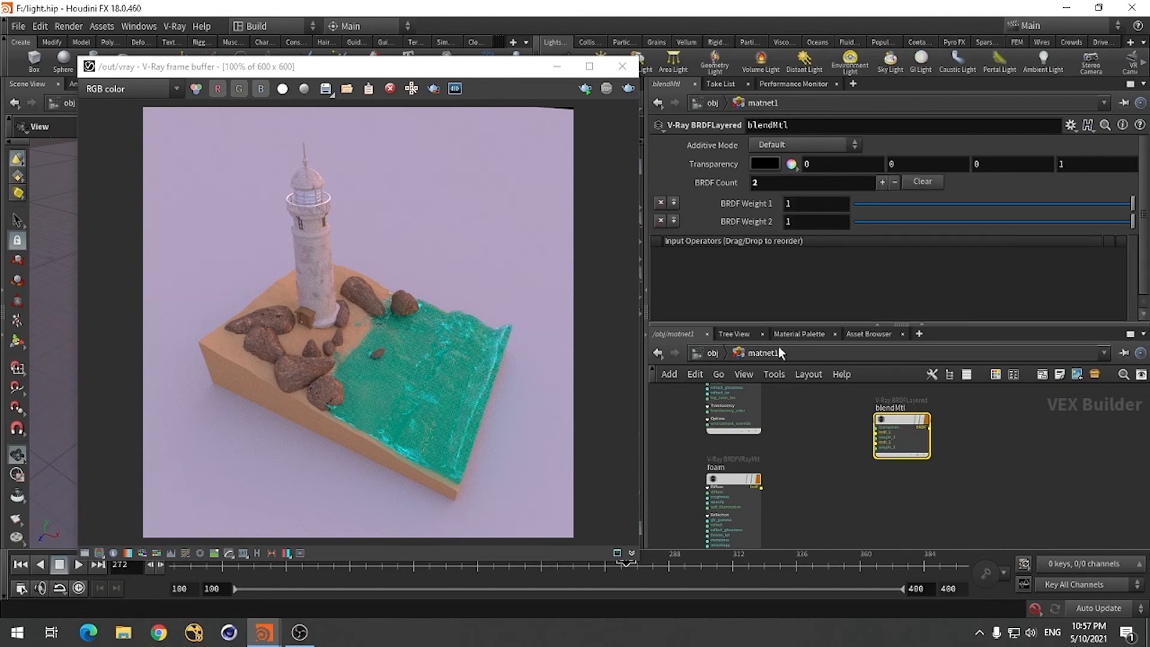
{"action": "left_click", "coordinate": [879, 328]}
Connect the water material to the blend material's brdf_1 input and the foam material to its brdf_2 input
{"action": "left_click", "coordinate": [877, 325]}
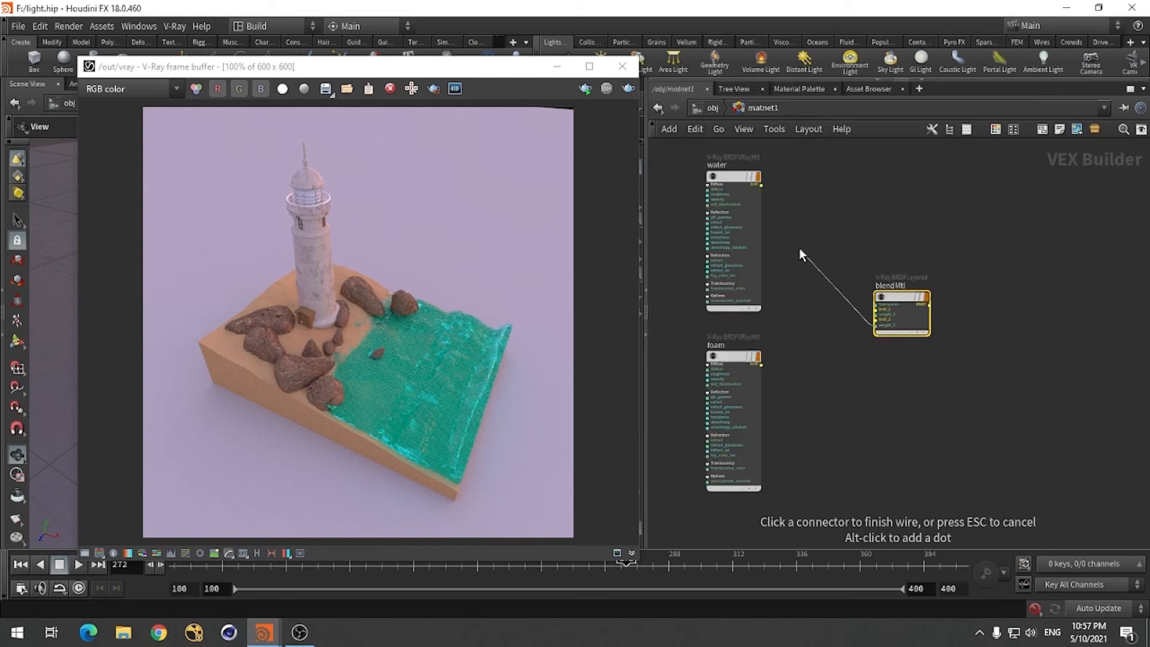
{"action": "left_click", "coordinate": [873, 342]}
{"action": "left_click", "coordinate": [761, 185]}
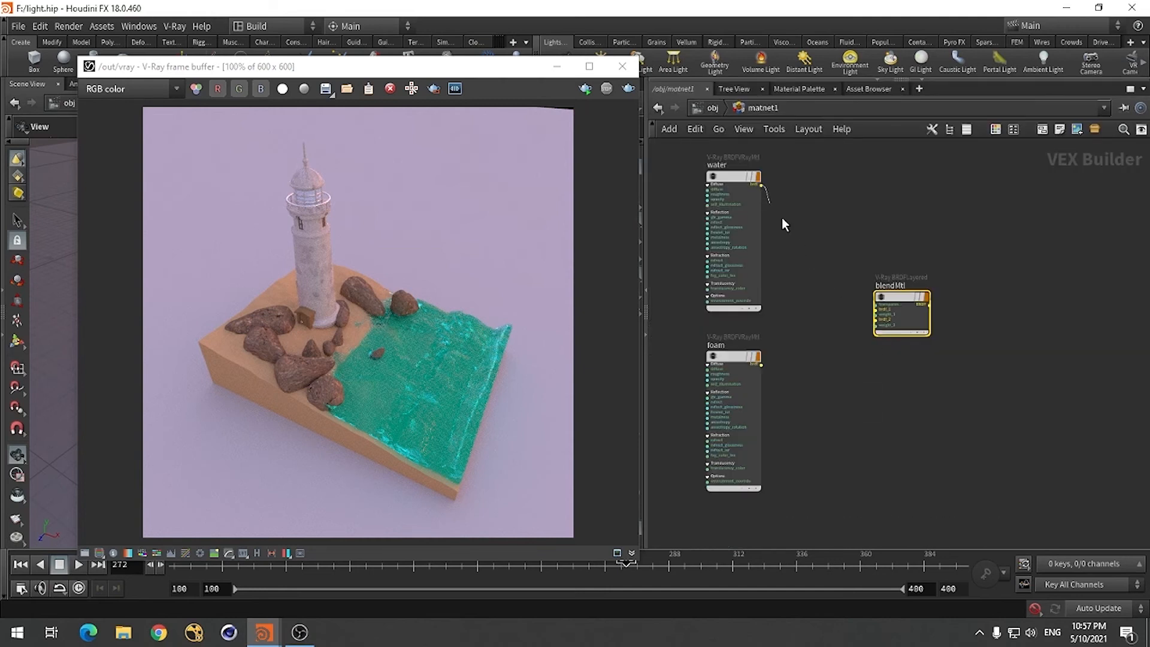
{"action": "left_click", "coordinate": [860, 308]}
{"action": "scroll", "coordinate": [862, 318], "scroll_direction": "up", "scroll_amount": 3}
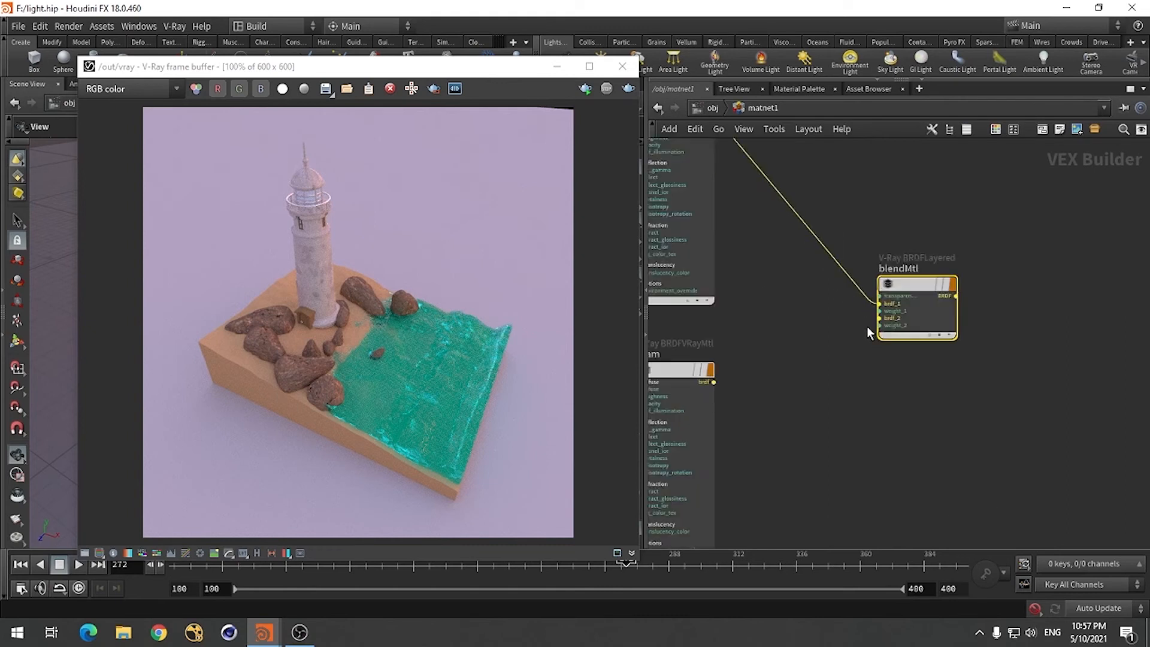
{"action": "scroll", "coordinate": [918, 357], "scroll_direction": "down", "scroll_amount": 3}
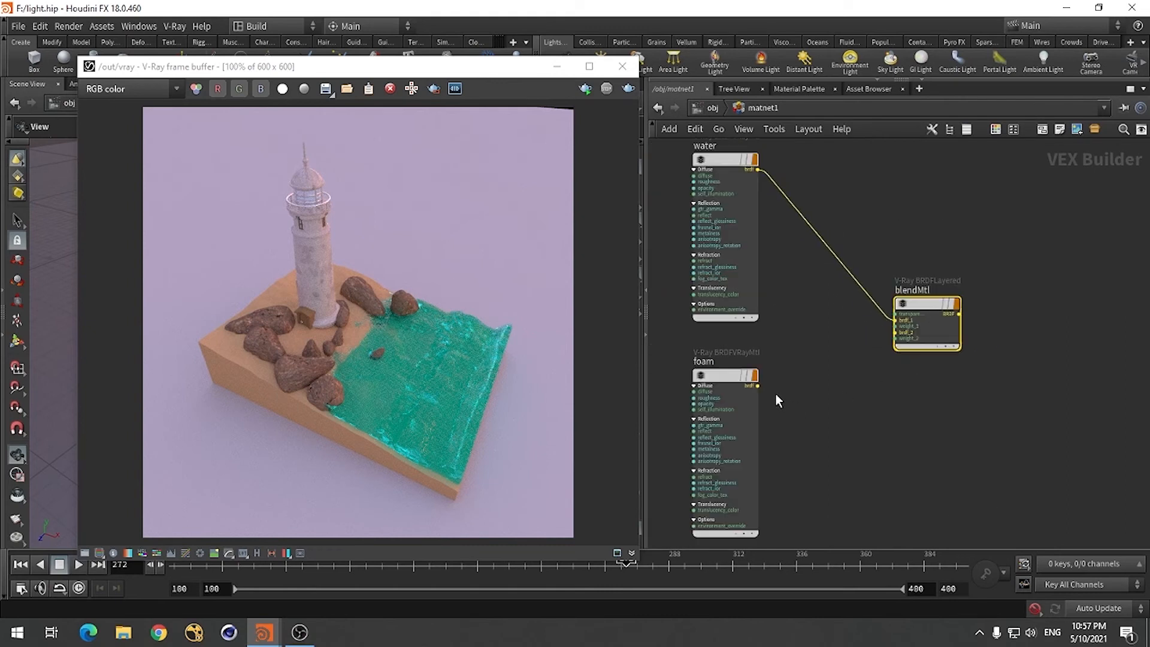
{"action": "left_click", "coordinate": [758, 387]}
{"action": "scroll", "coordinate": [849, 369], "scroll_direction": "up", "scroll_amount": 3}
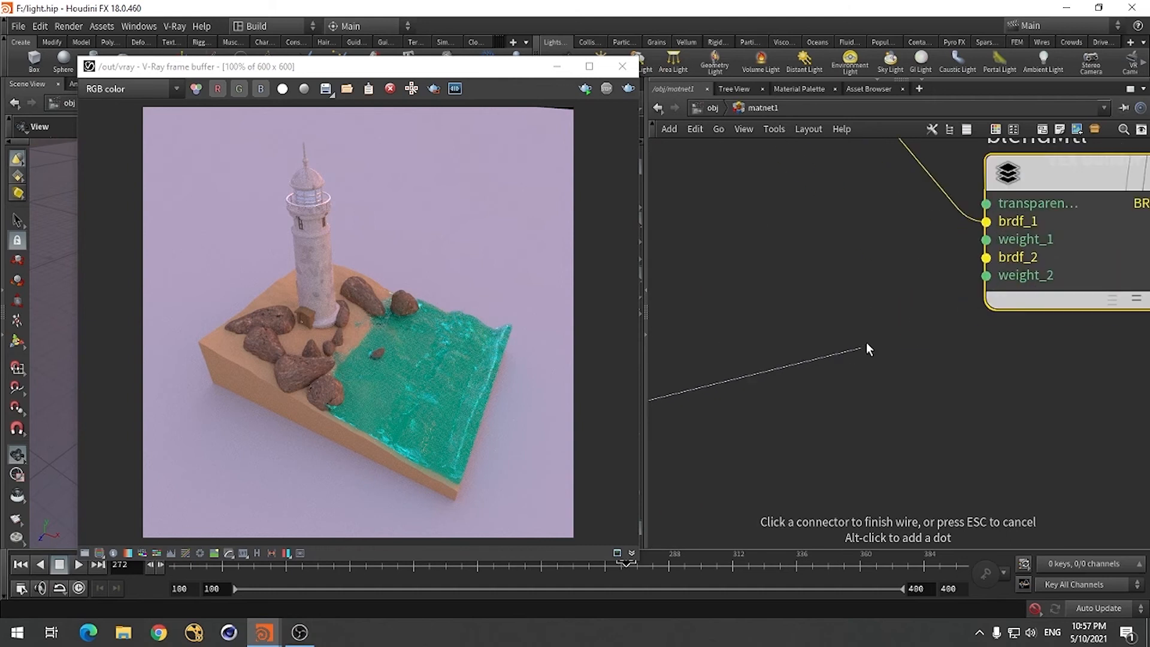
{"action": "left_click", "coordinate": [985, 257]}
{"action": "scroll", "coordinate": [957, 359], "scroll_direction": "down", "scroll_amount": 5}
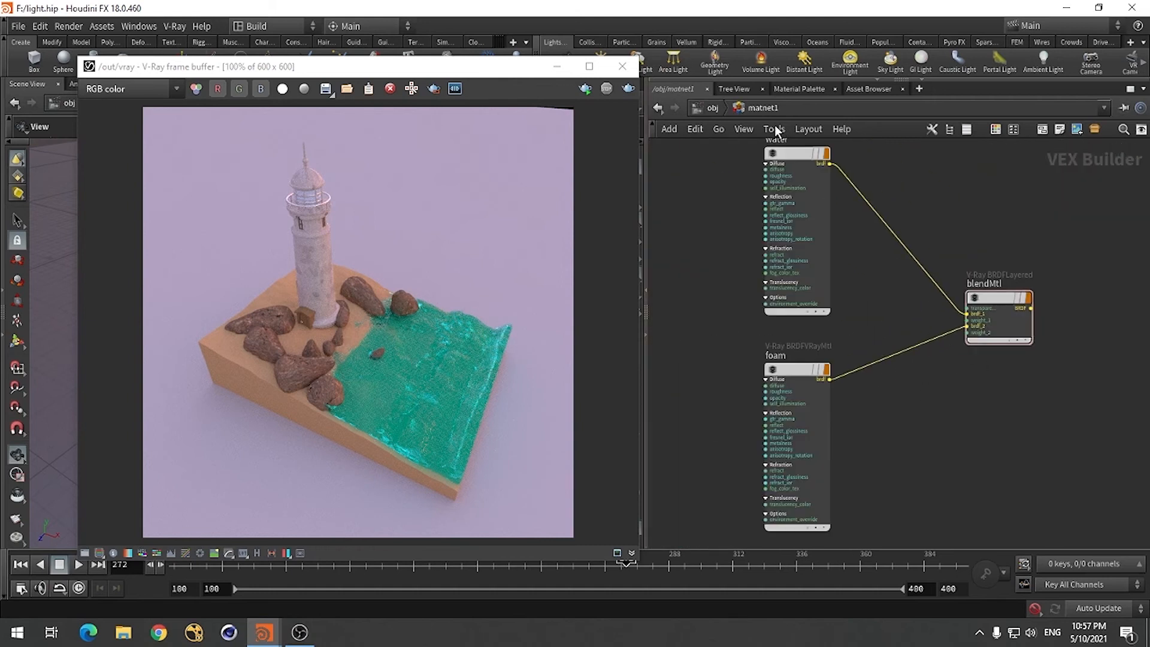
Add a V-Ray User Color texture node beside the water and foam materials
{"action": "key", "text": "Tab"}
{"action": "scroll", "coordinate": [745, 400], "scroll_direction": "down", "scroll_amount": 5}
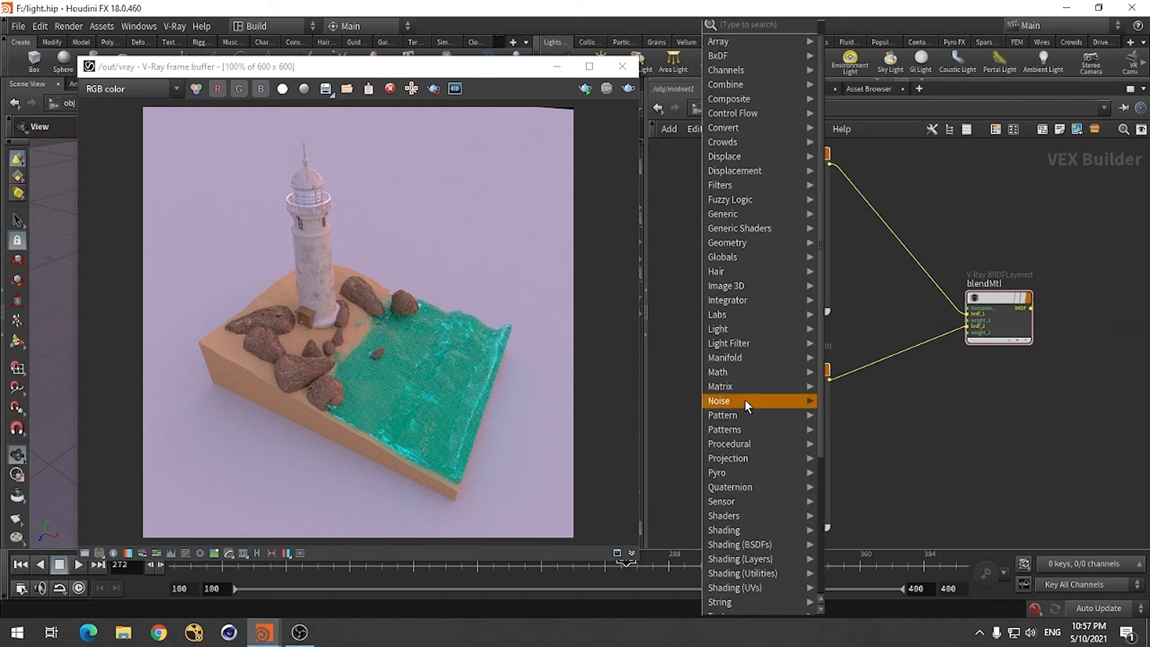
{"action": "mouse_move", "coordinate": [753, 548]}
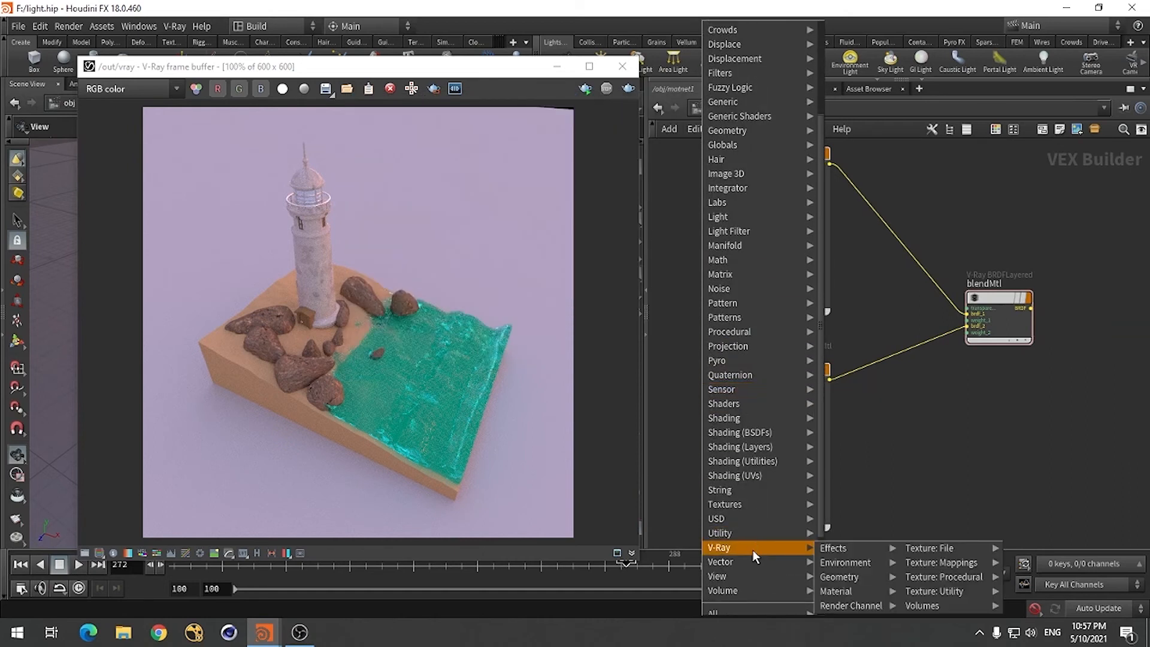
{"action": "mouse_move", "coordinate": [938, 587]}
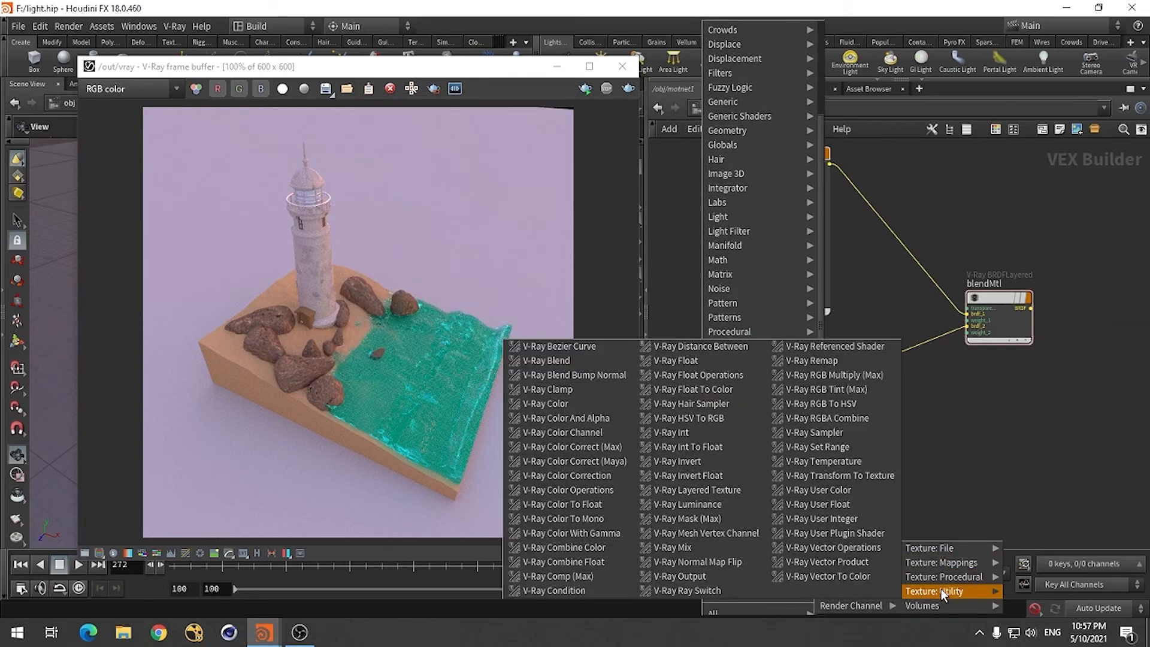
{"action": "left_click", "coordinate": [829, 490]}
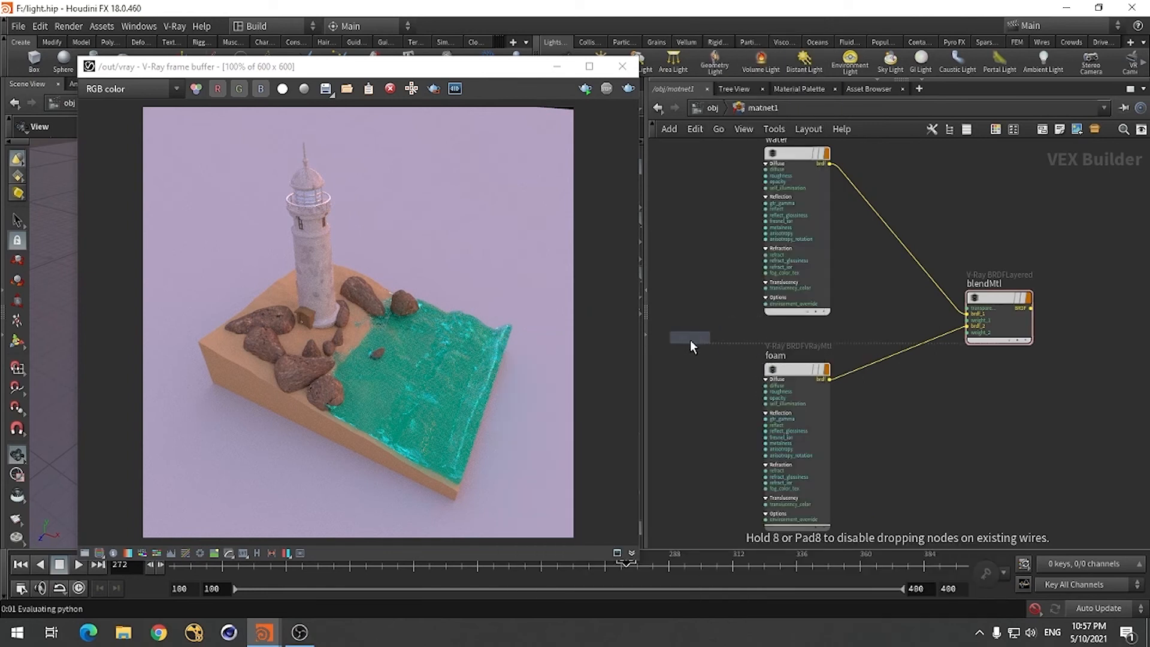
{"action": "left_click", "coordinate": [691, 339]}
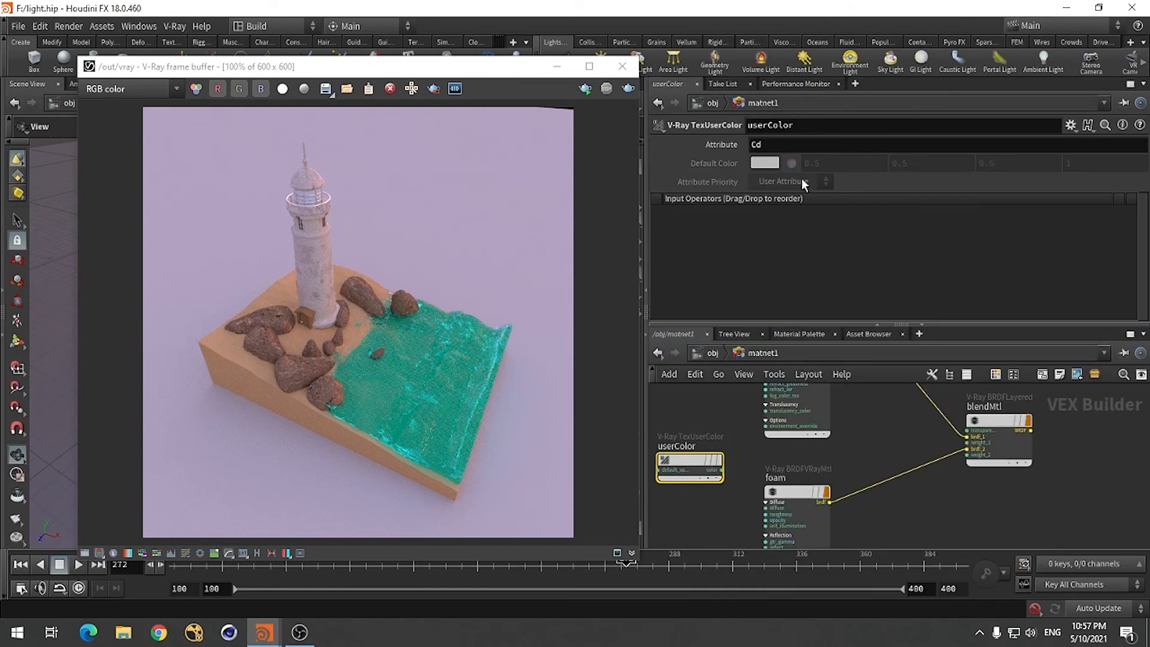
Connect the User Color node's color output to the blend material's weight_2 input
{"action": "scroll", "coordinate": [857, 440], "scroll_direction": "up", "scroll_amount": 3}
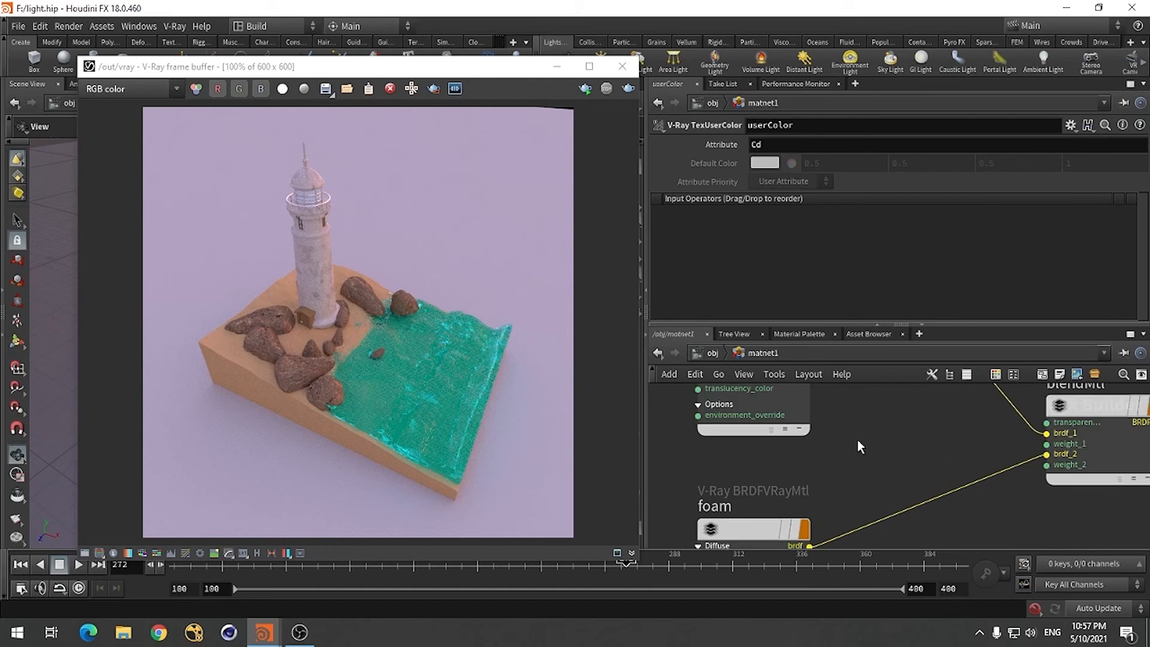
{"action": "scroll", "coordinate": [857, 440], "scroll_direction": "down", "scroll_amount": 2}
{"action": "left_click", "coordinate": [695, 475]}
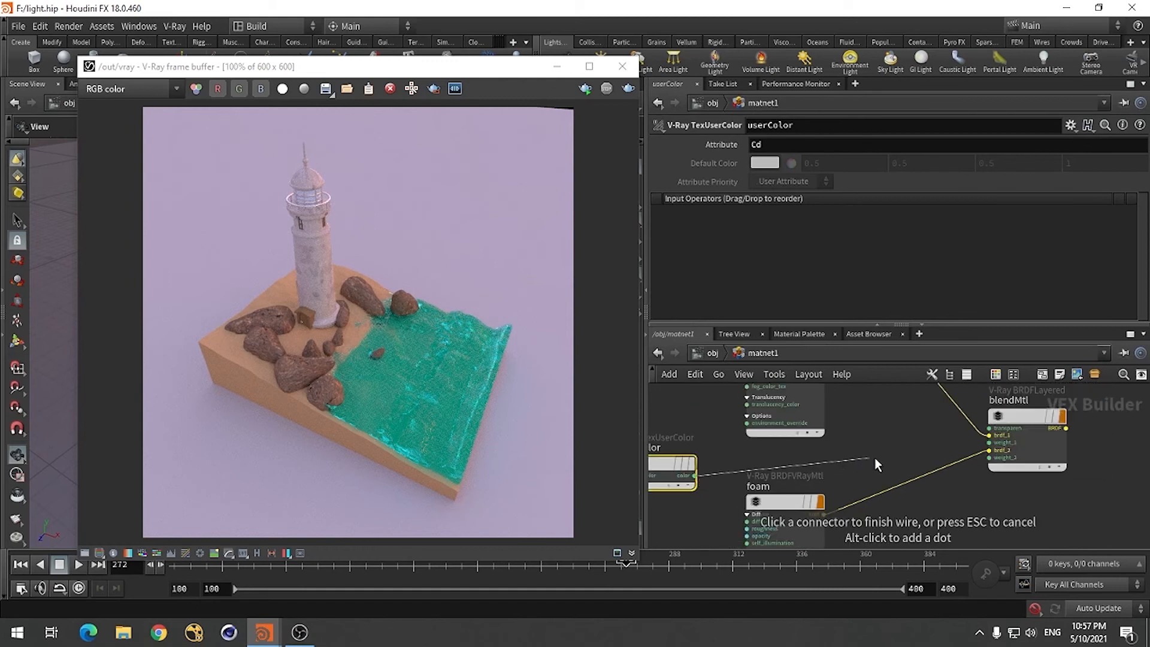
{"action": "scroll", "coordinate": [999, 462], "scroll_direction": "up", "scroll_amount": 4}
{"action": "left_click", "coordinate": [986, 459]}
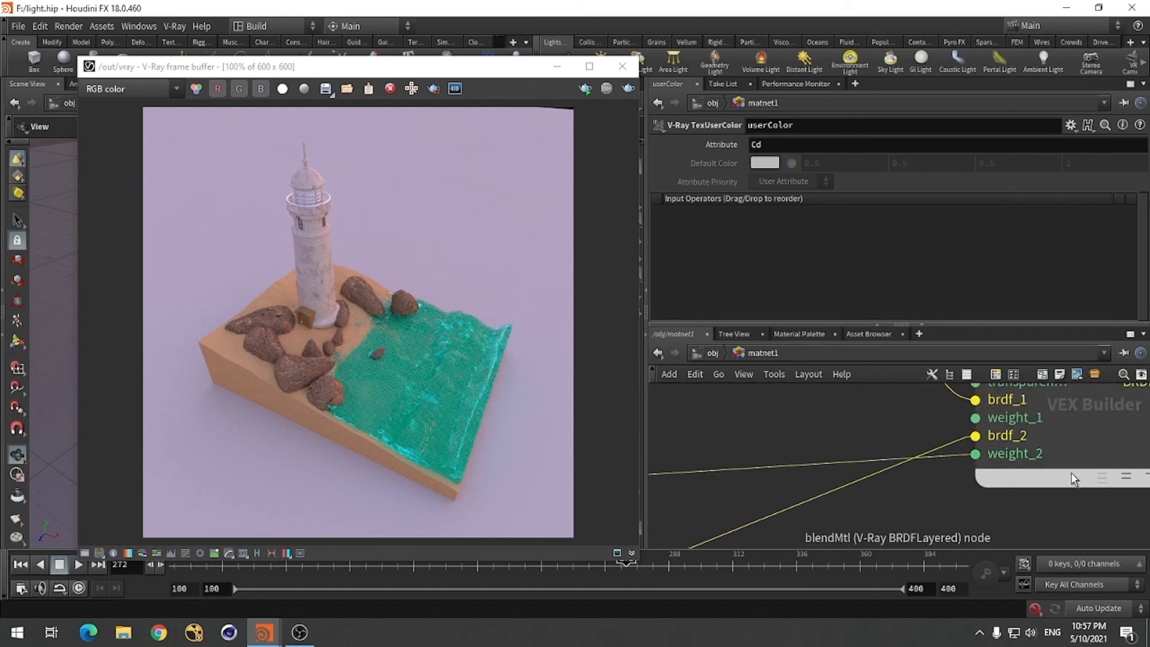
{"action": "scroll", "coordinate": [1043, 478], "scroll_direction": "down", "scroll_amount": 4}
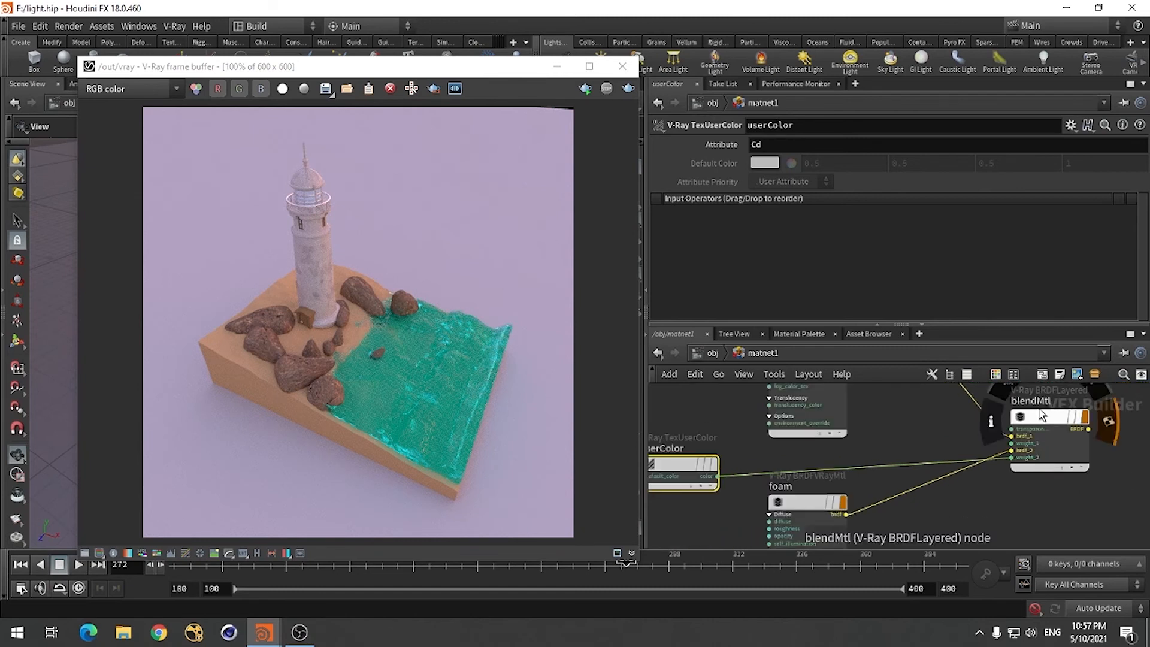
Assign the blendMtl material to the ocean object in place of water and run a short test render
{"action": "left_click", "coordinate": [715, 353]}
{"action": "left_click", "coordinate": [806, 432]}
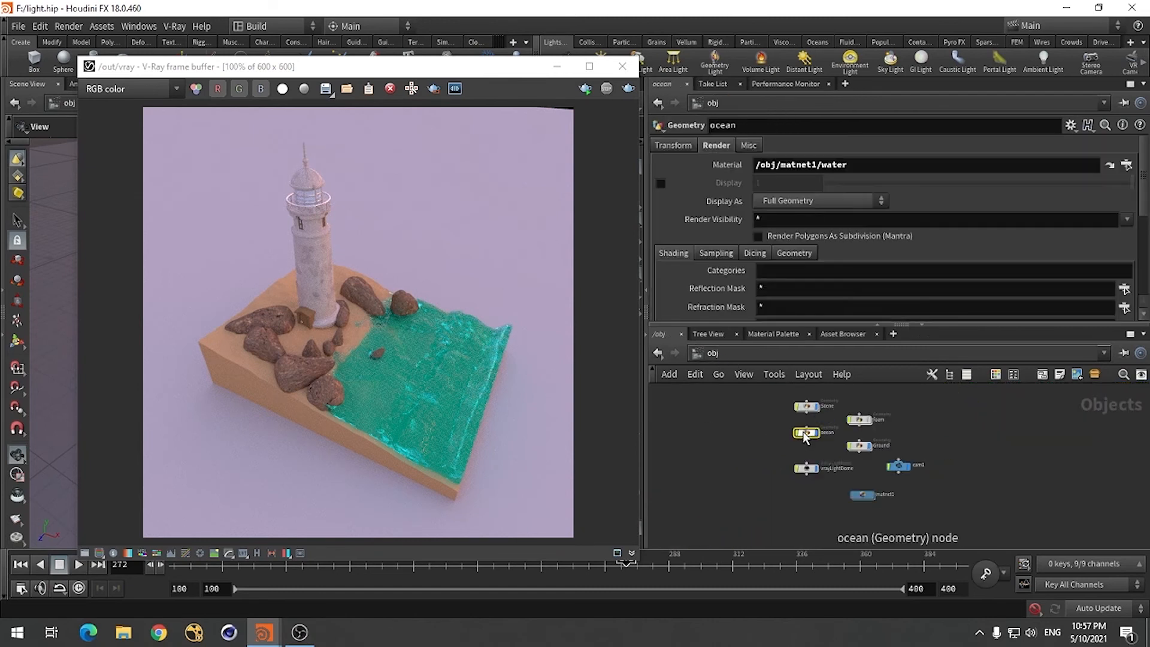
{"action": "left_click", "coordinate": [1126, 165]}
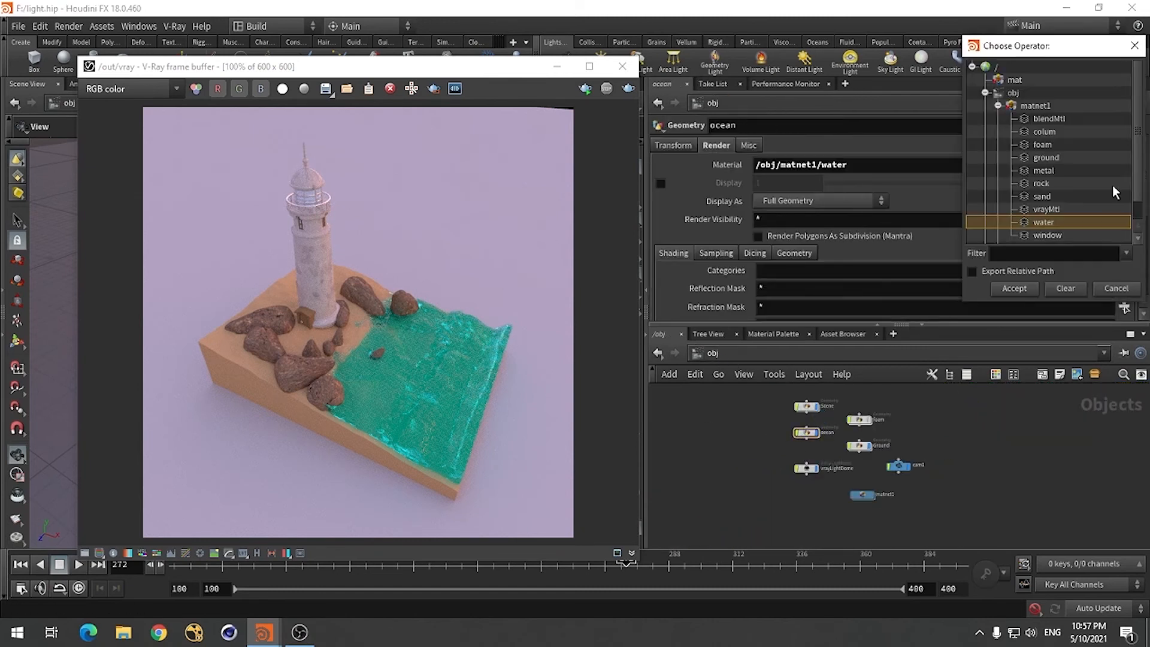
{"action": "left_click", "coordinate": [1064, 122]}
{"action": "left_click", "coordinate": [1014, 288]}
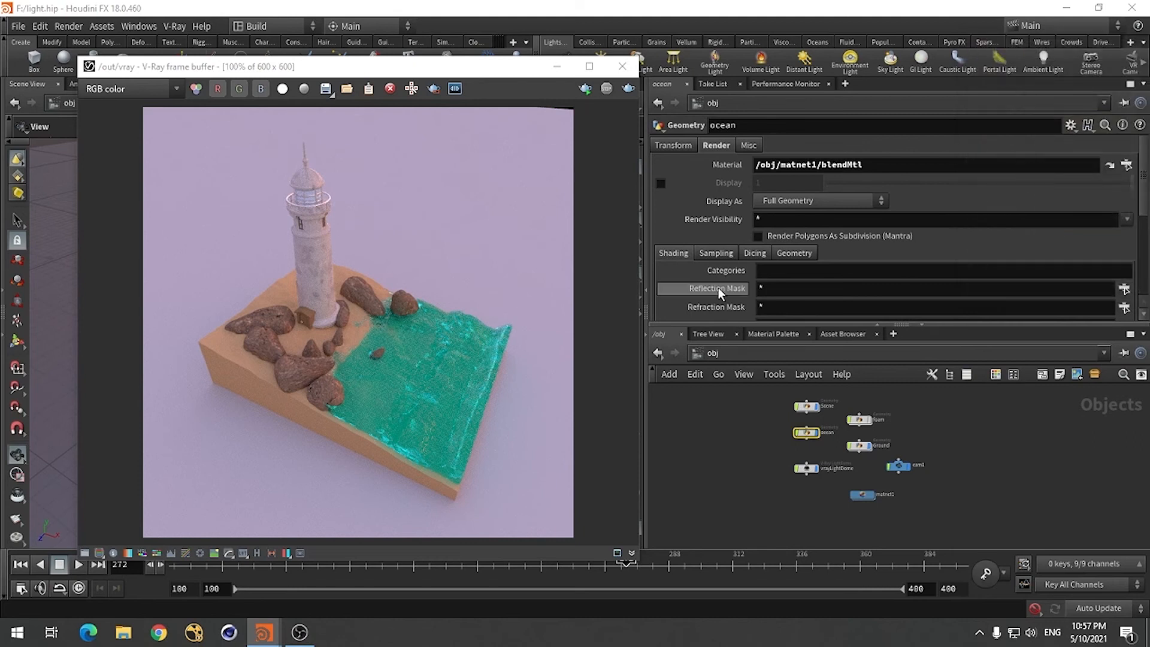
{"action": "left_click", "coordinate": [628, 90]}
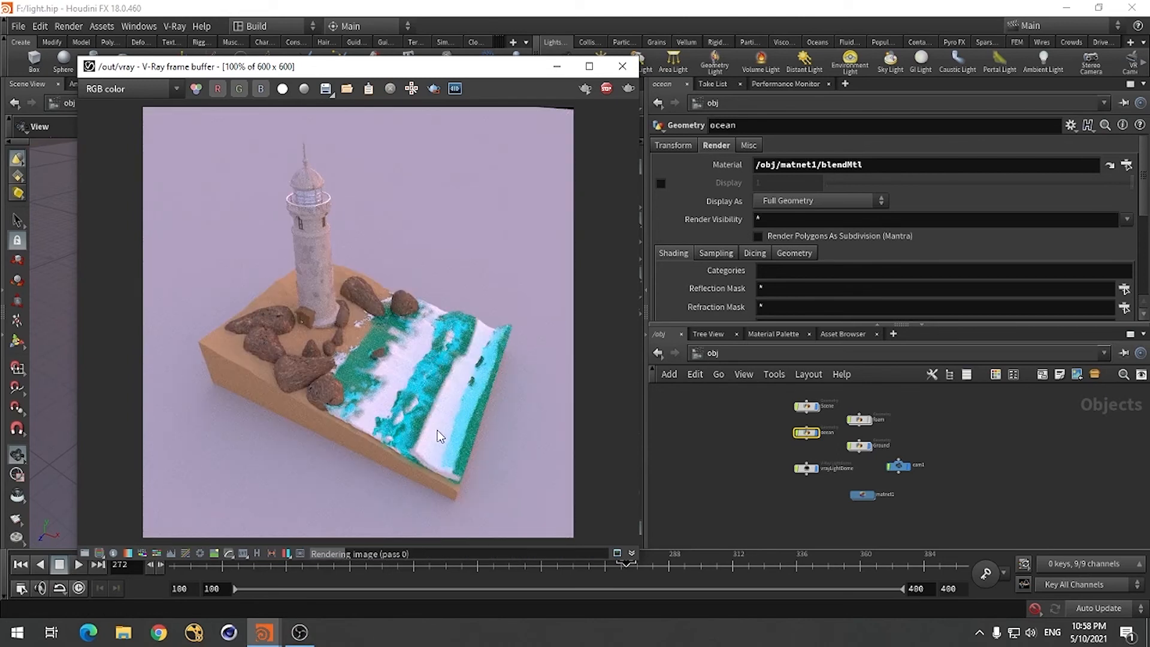
{"action": "left_click", "coordinate": [606, 88]}
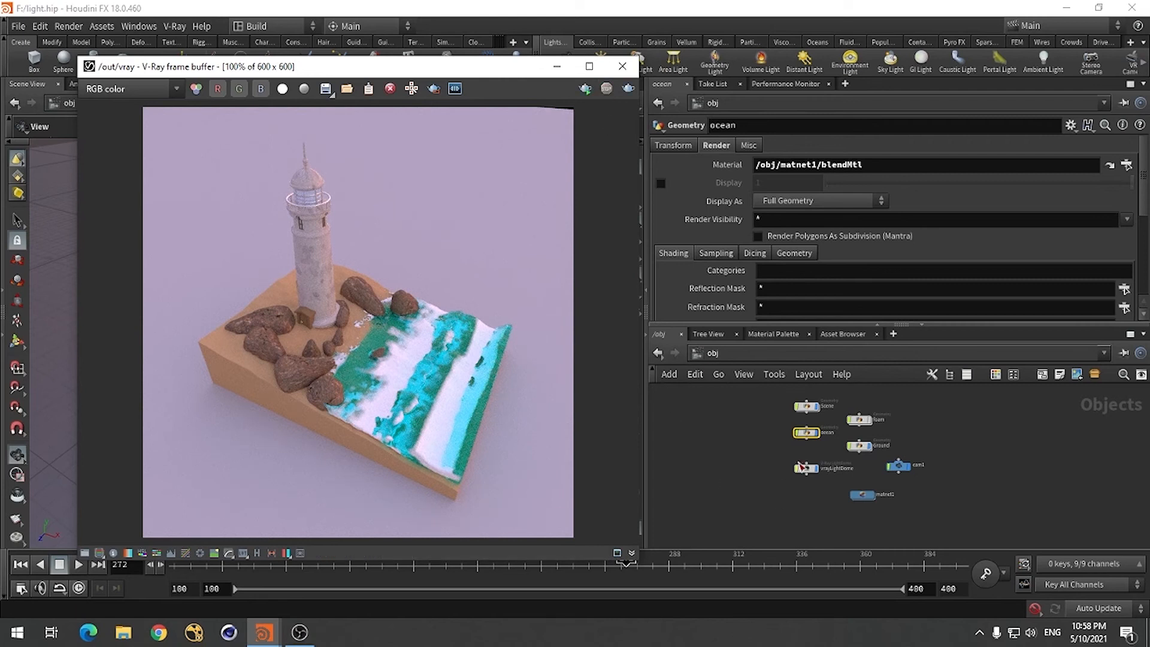
Lower the blend material's BRDF Weight 2 to 0.186, start a test render, and raise the weight to 0.299
{"action": "double_click", "coordinate": [863, 495]}
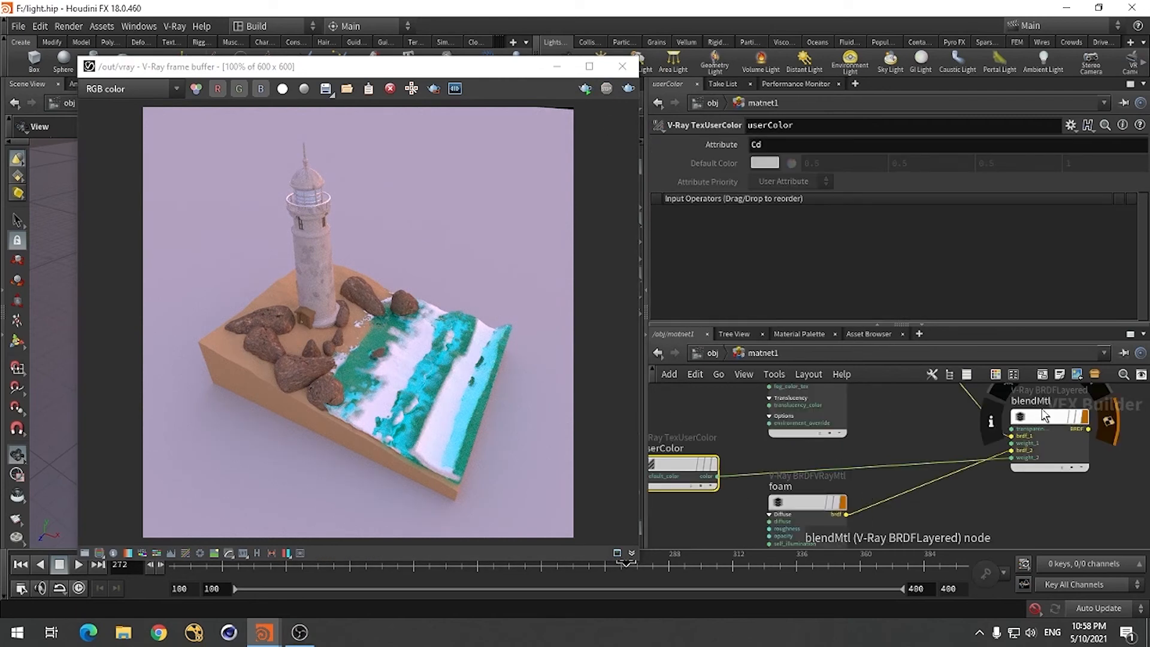
{"action": "left_click", "coordinate": [1042, 443]}
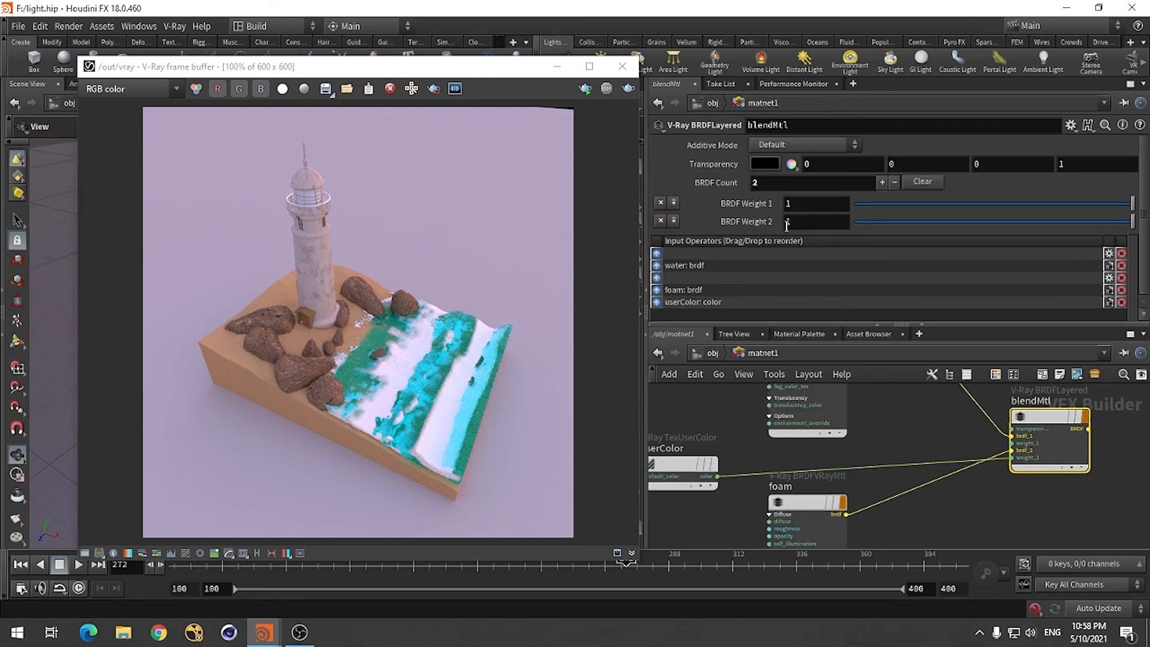
{"action": "left_click_drag", "start_coordinate": [992, 221], "coordinate": [906, 225]}
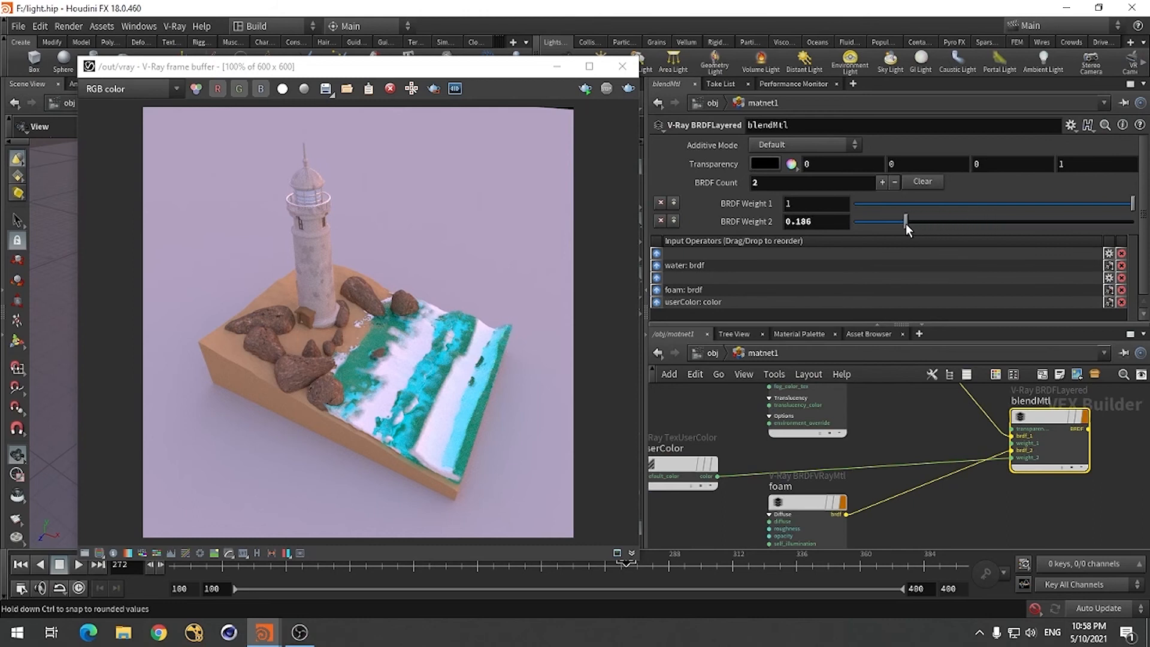
{"action": "left_click", "coordinate": [628, 88]}
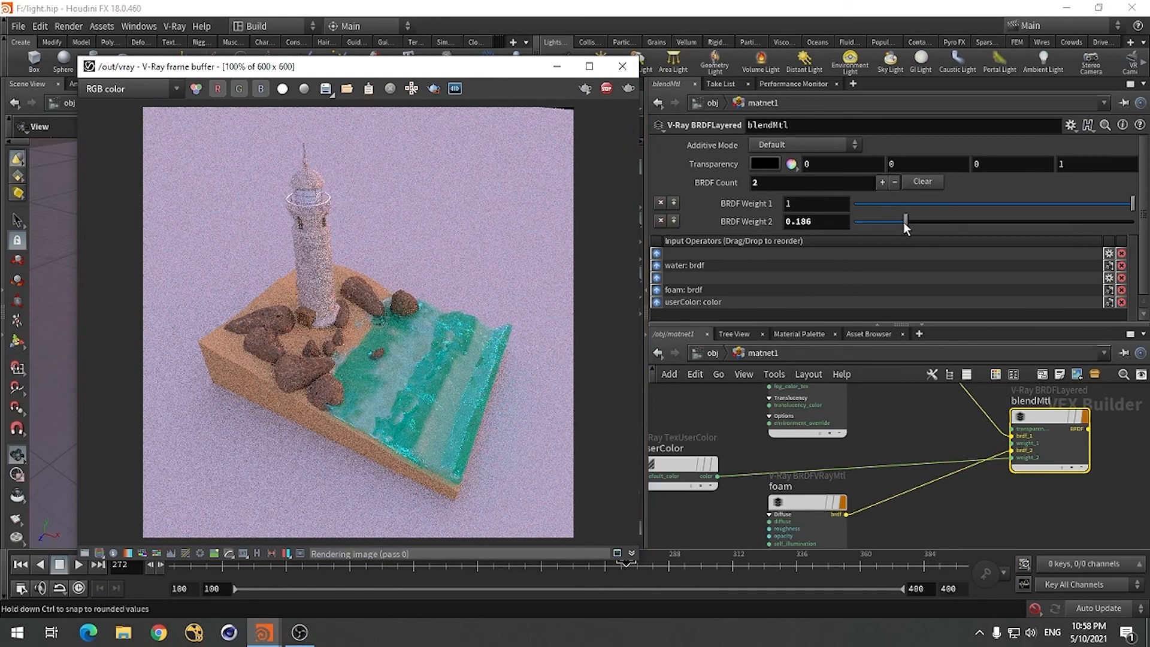
{"action": "left_click_drag", "start_coordinate": [903, 222], "coordinate": [938, 223]}
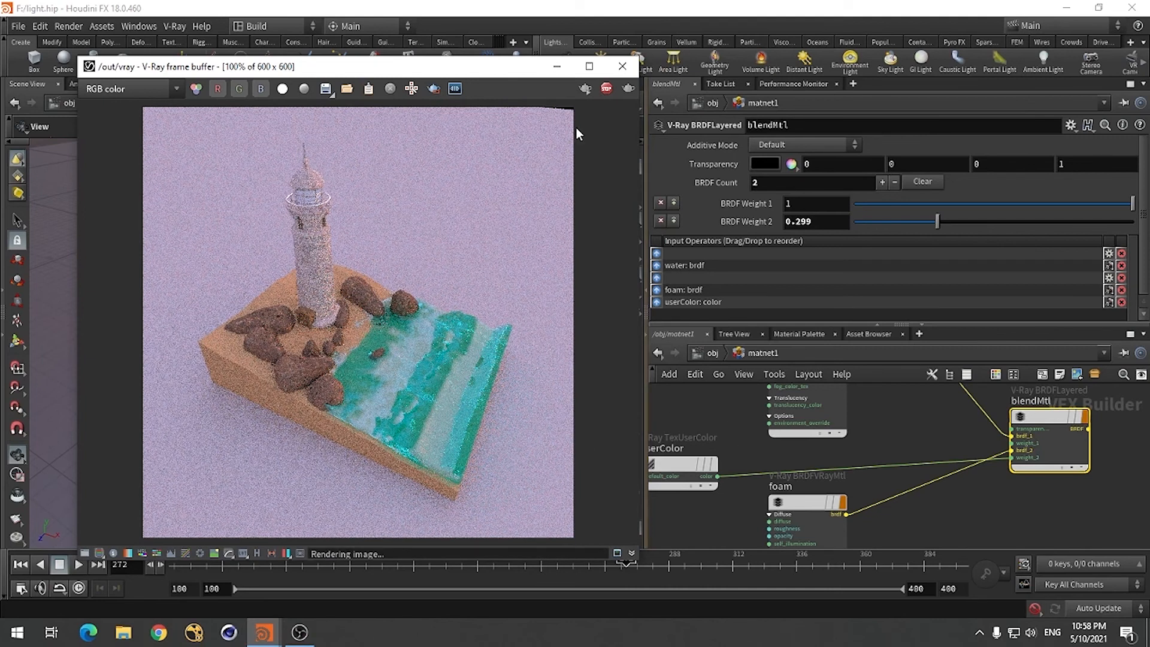
Stop the running render, turn on the foam object's display at object level, and render the scene again
{"action": "left_click", "coordinate": [608, 88]}
{"action": "left_click", "coordinate": [708, 354]}
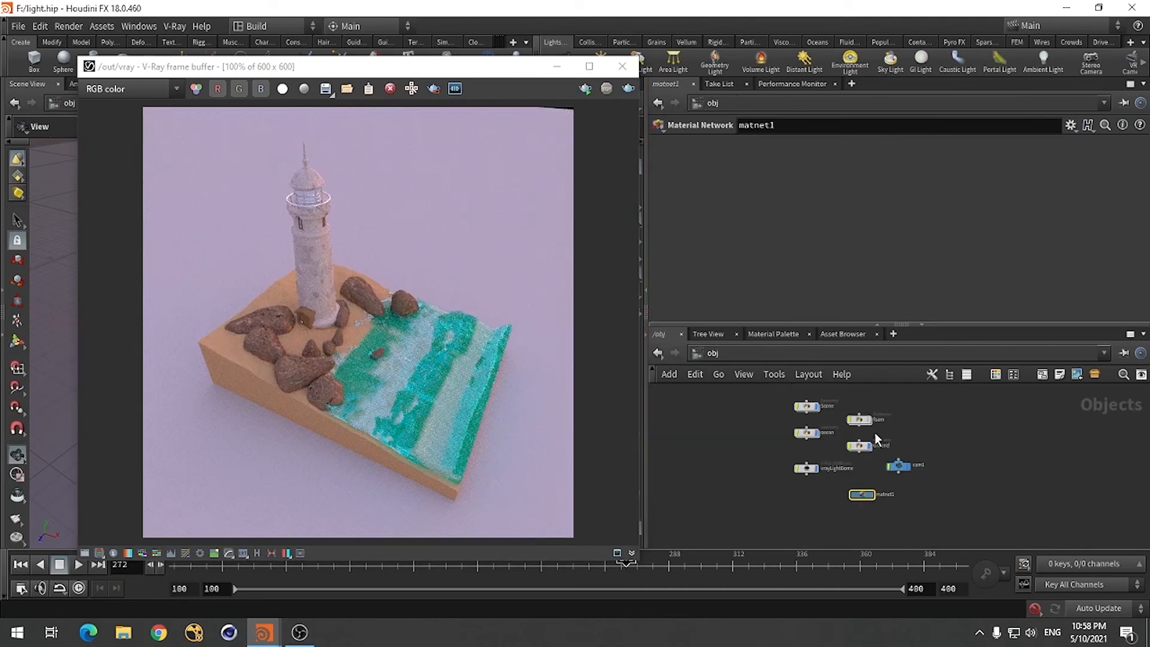
{"action": "left_click", "coordinate": [627, 89]}
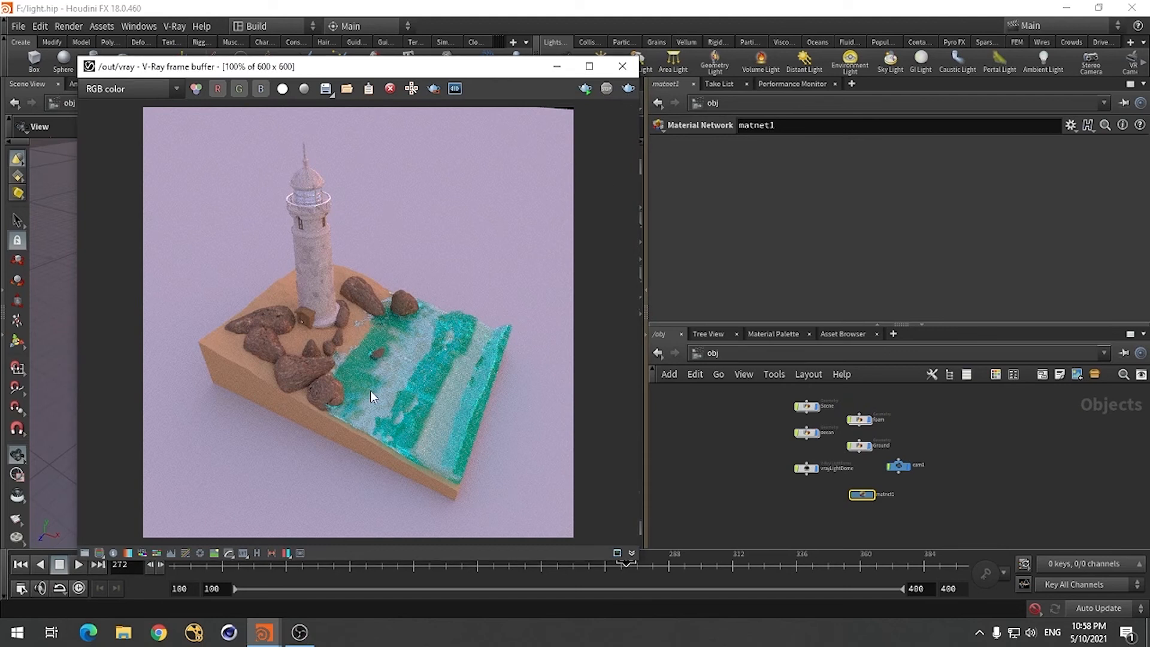
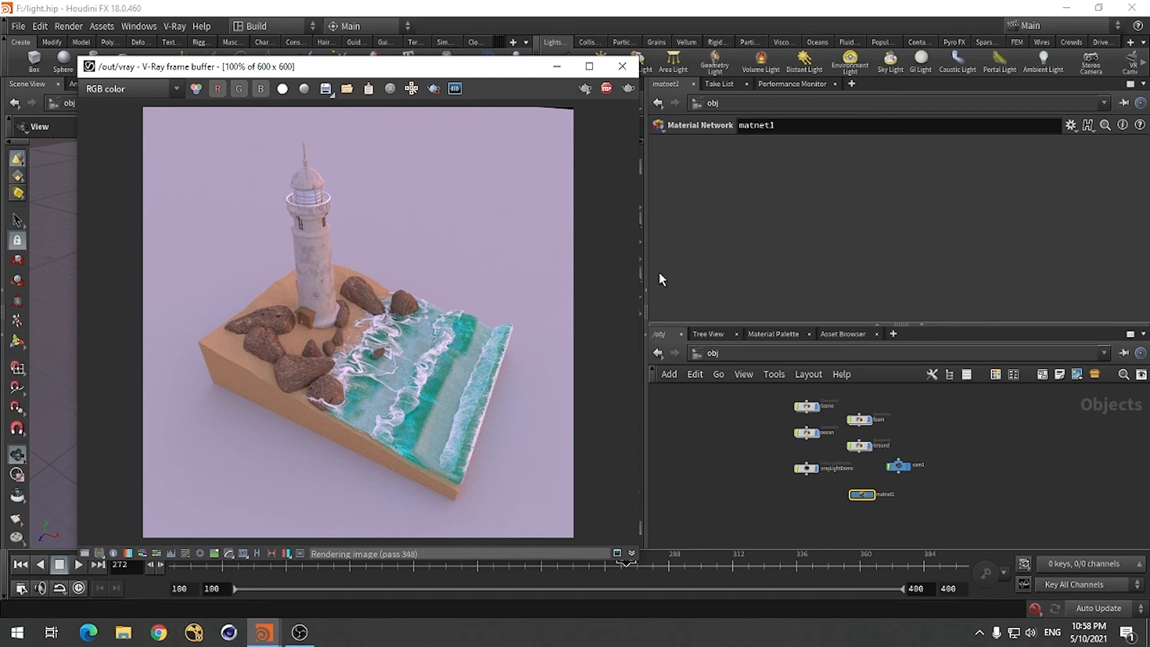
Set the blend material's BRDF Weight 2 to 0.255 in the material network
{"action": "double_click", "coordinate": [864, 495]}
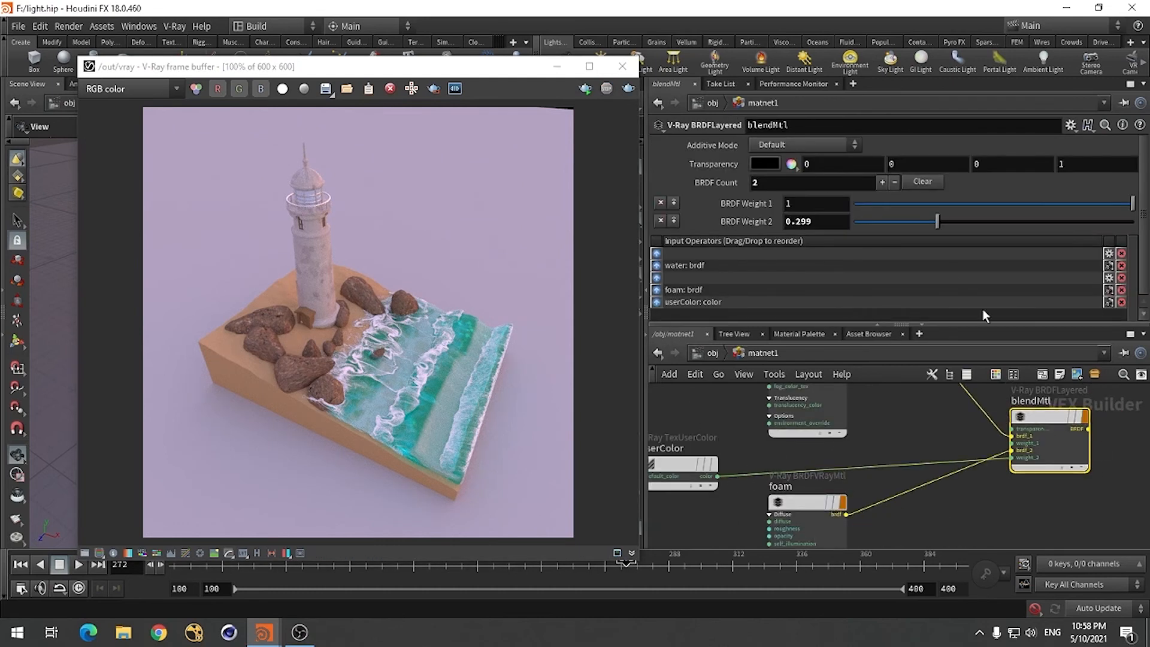
{"action": "left_click_drag", "start_coordinate": [932, 224], "coordinate": [925, 224]}
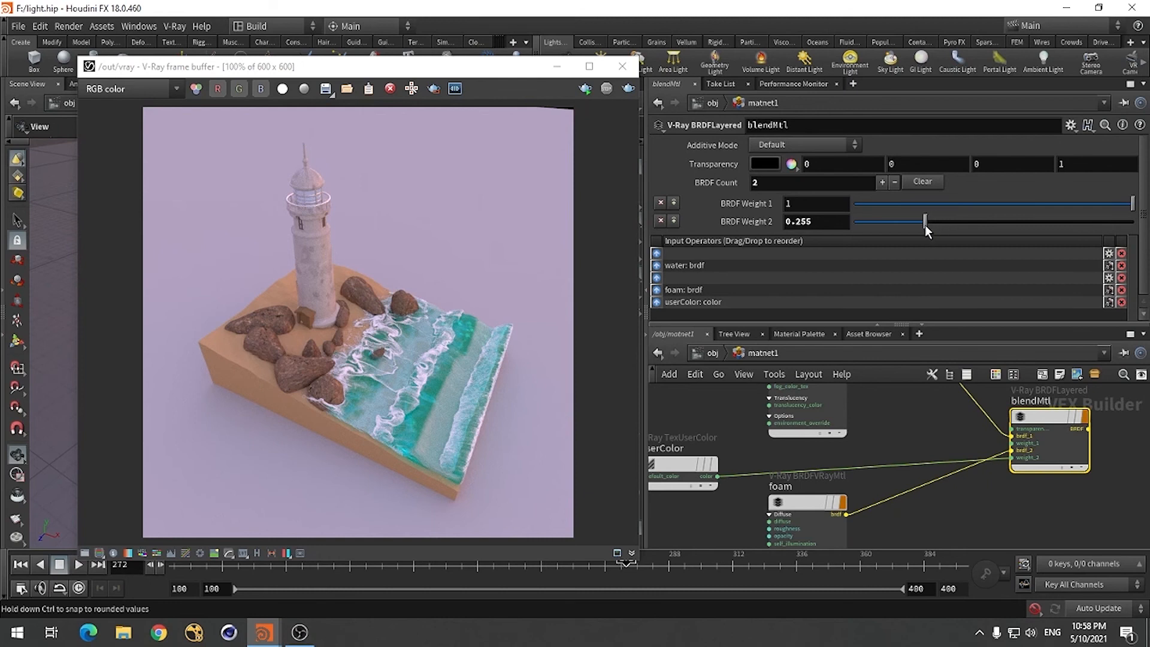
Review the User Color node's attribute and trace the Velocity bind to the Cd output inside the ocean's pointvop1 network
{"action": "left_click", "coordinate": [701, 466]}
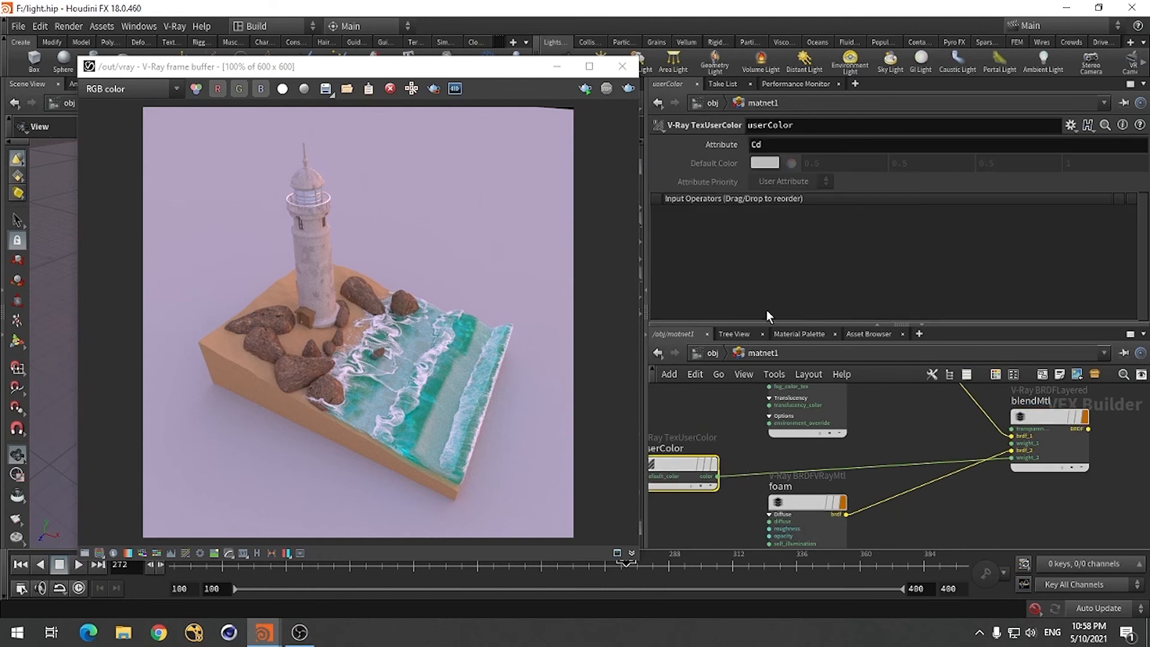
{"action": "left_click", "coordinate": [713, 354]}
{"action": "double_click", "coordinate": [807, 433]}
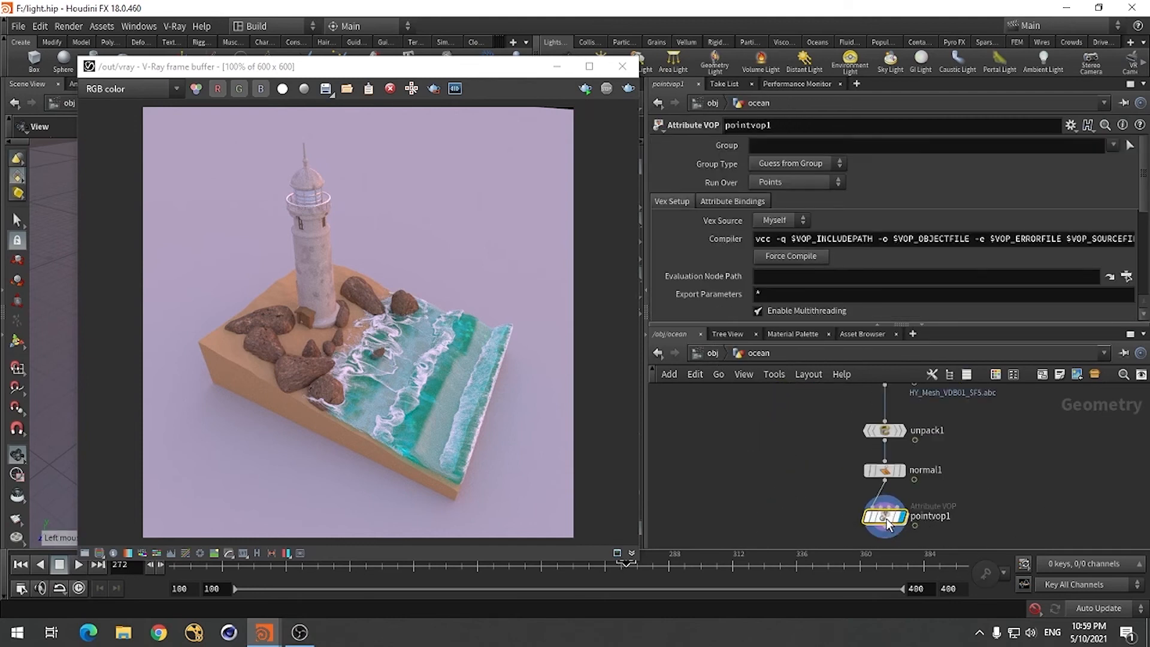
{"action": "double_click", "coordinate": [899, 515]}
{"action": "scroll", "coordinate": [914, 538], "scroll_direction": "up", "scroll_amount": 5}
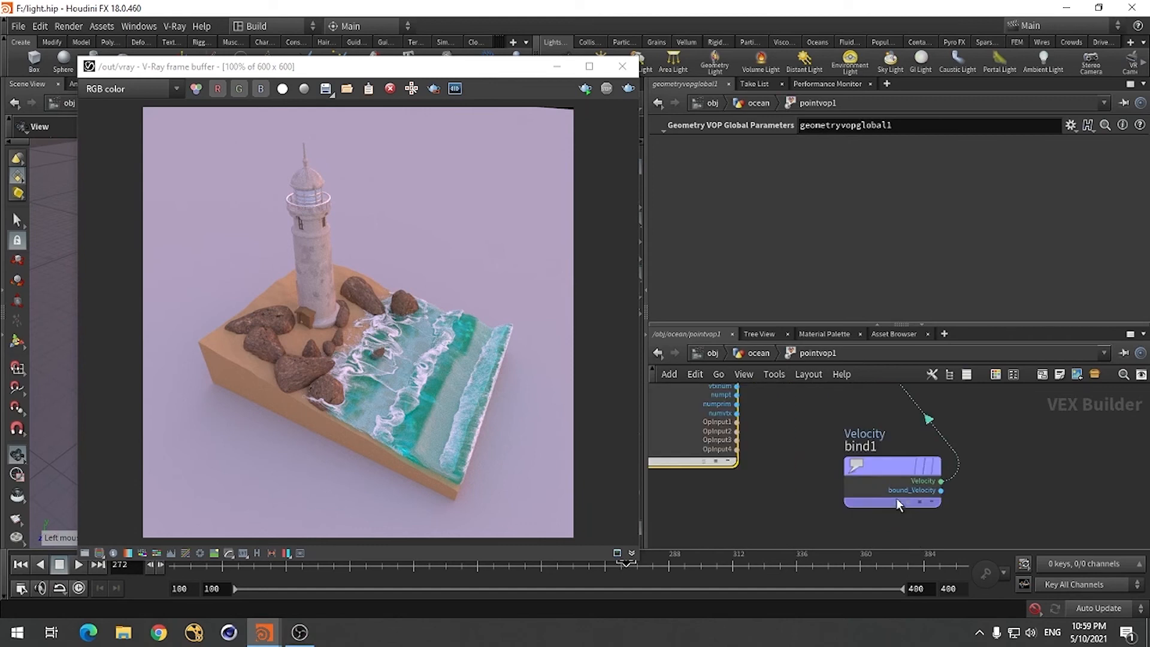
{"action": "left_click", "coordinate": [889, 472]}
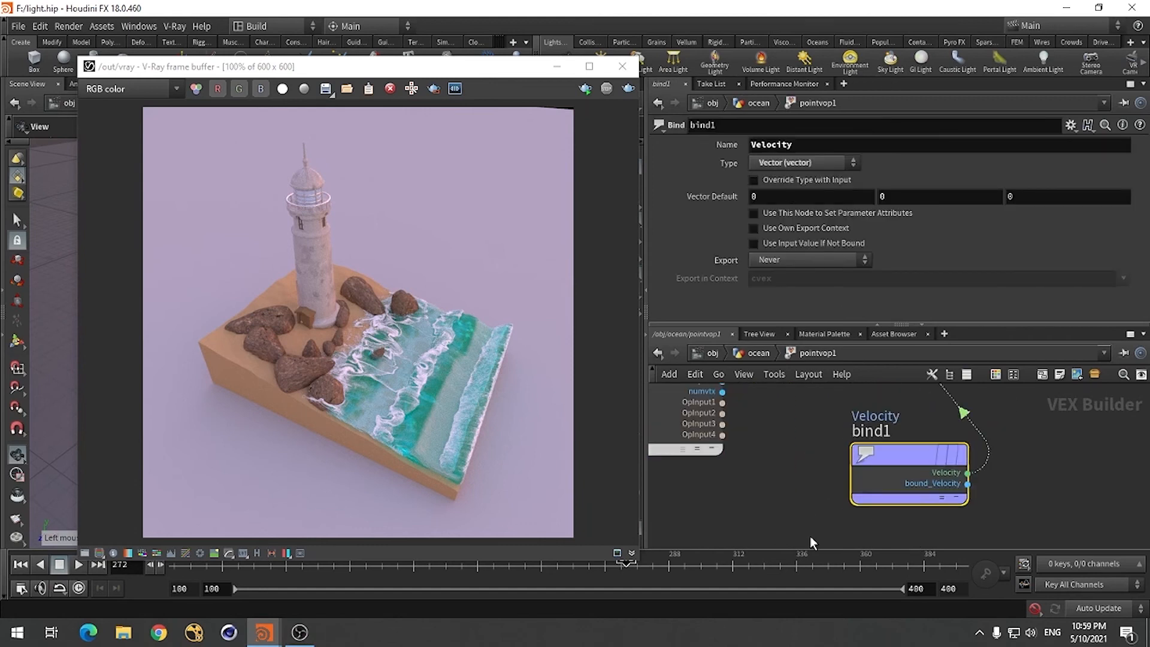
{"action": "scroll", "coordinate": [816, 509], "scroll_direction": "down", "scroll_amount": 5}
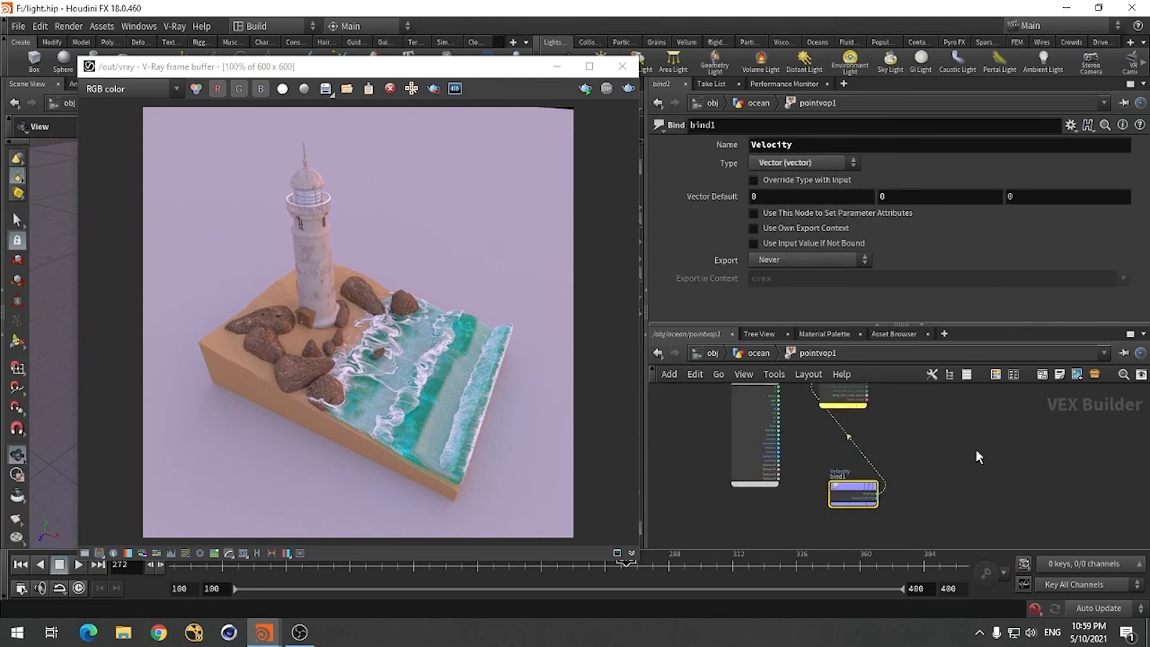
{"action": "middle_click_drag", "start_coordinate": [947, 412], "coordinate": [929, 505]}
{"action": "scroll", "coordinate": [923, 512], "scroll_direction": "up", "scroll_amount": 8}
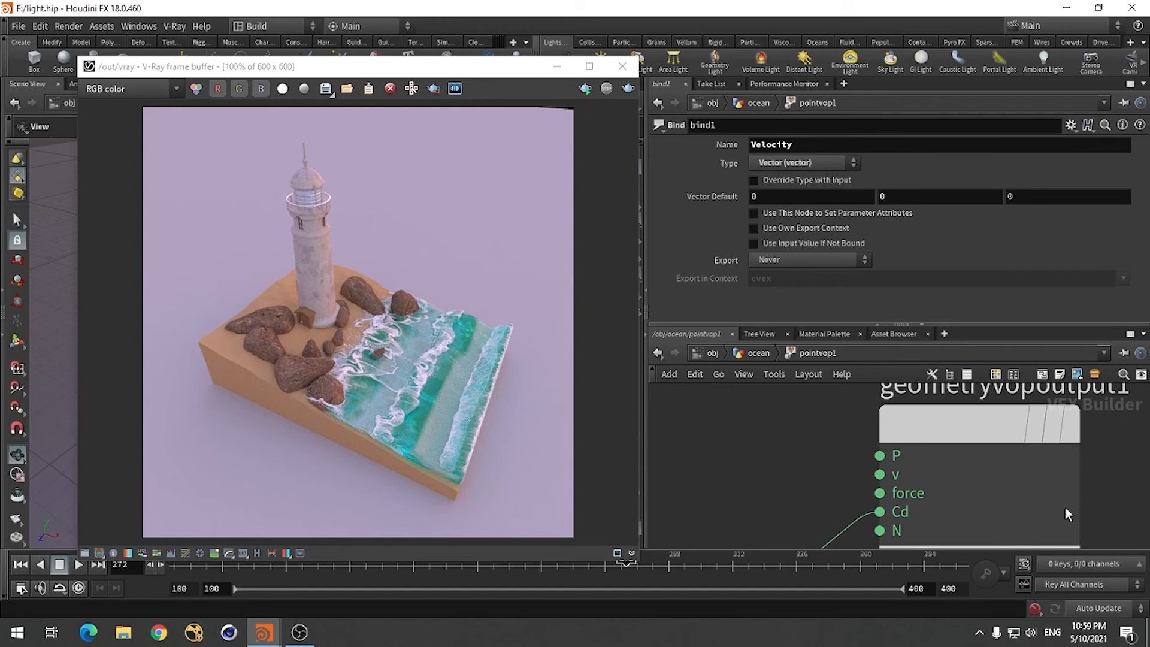
{"action": "left_click", "coordinate": [758, 353]}
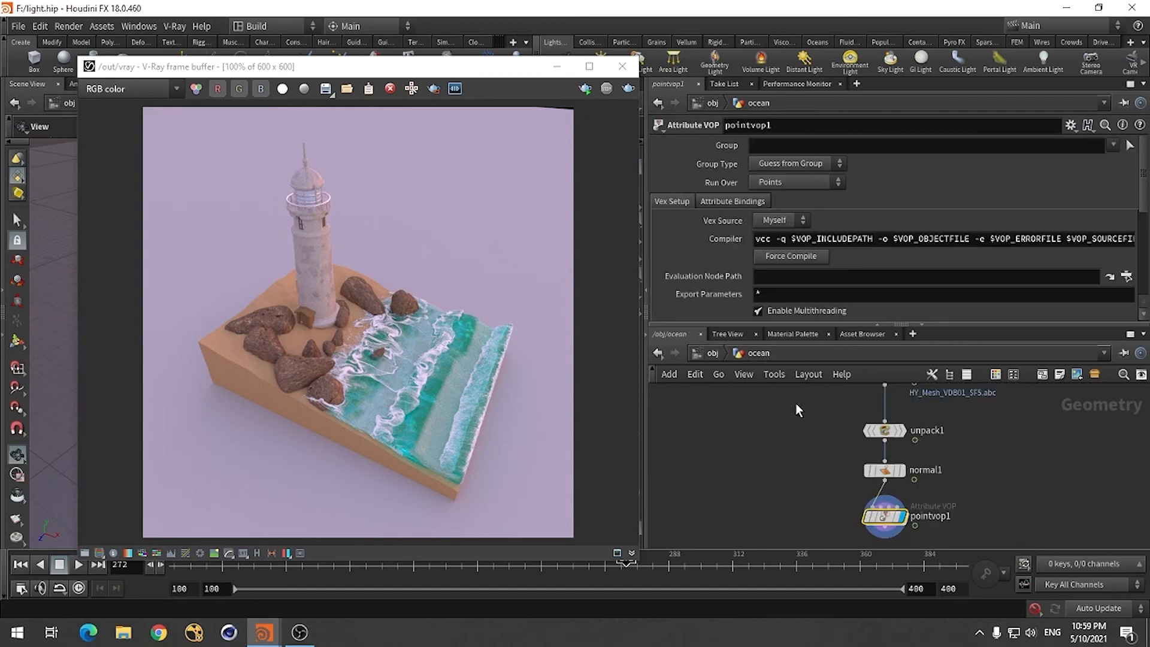
{"action": "left_click", "coordinate": [712, 353]}
Test-render the lighthouse scene with the reduced foam weight, and stop the render once the ocean can be judged
{"action": "scroll", "coordinate": [821, 466], "scroll_direction": "down", "scroll_amount": 2}
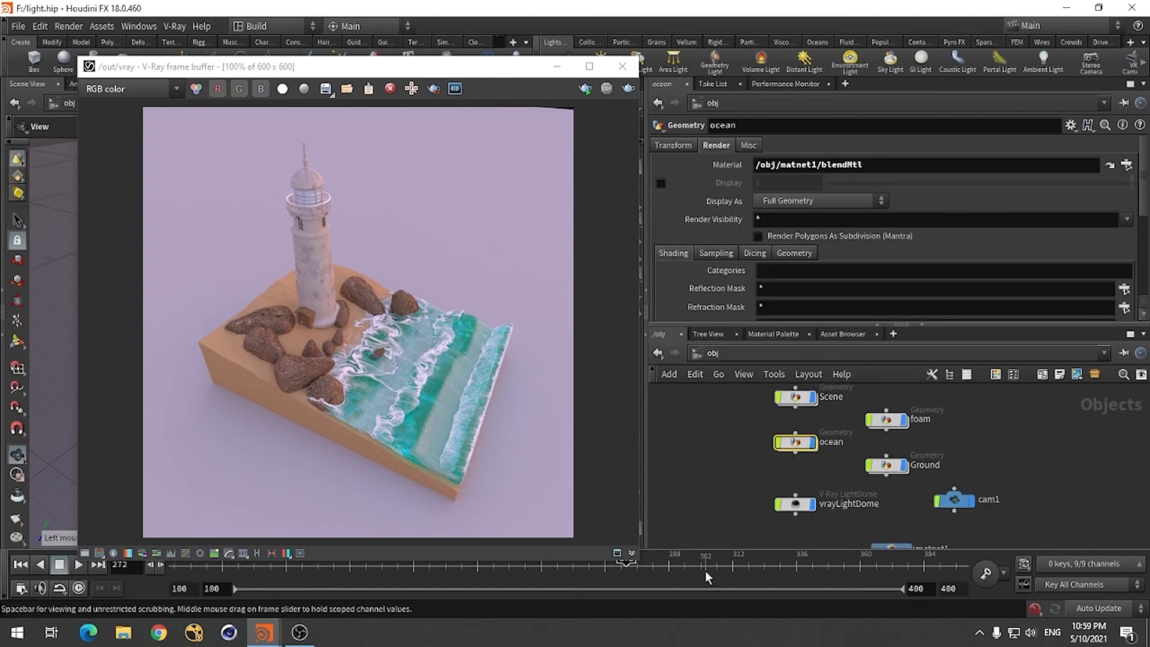
{"action": "left_click", "coordinate": [628, 89]}
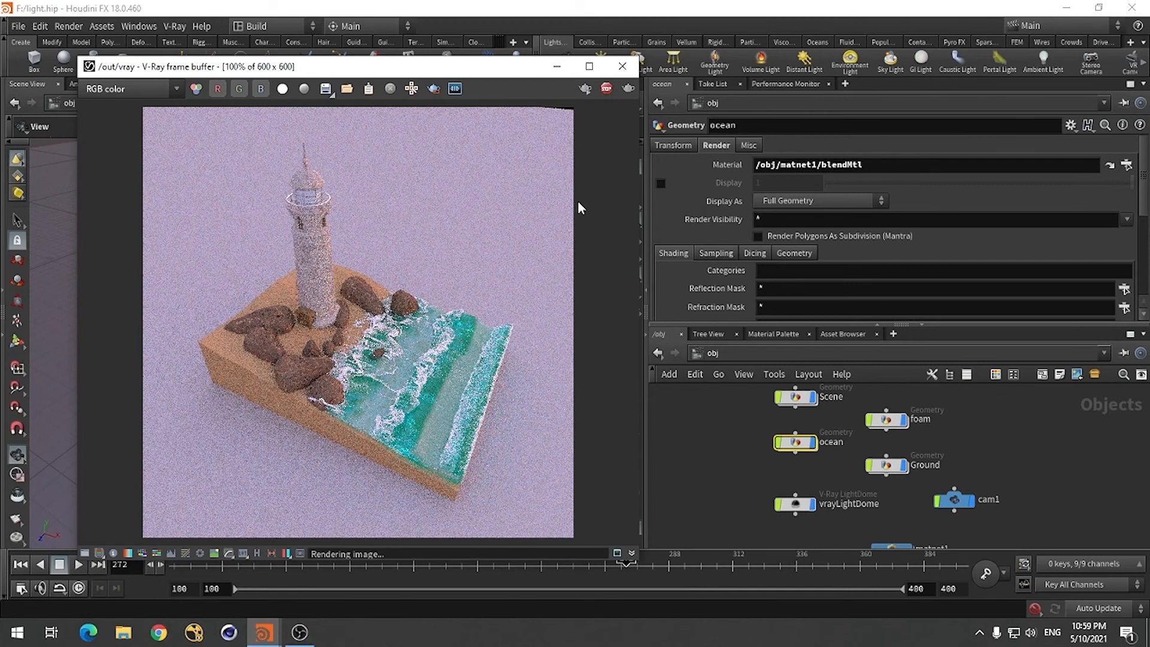
{"action": "left_click", "coordinate": [607, 88]}
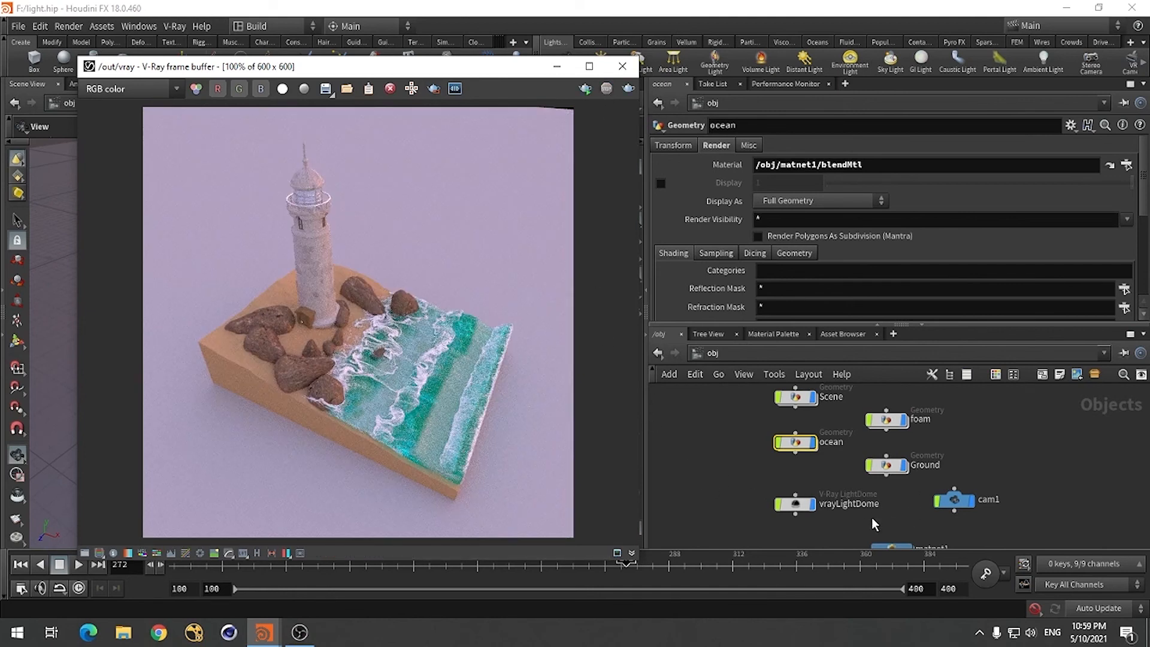
Disable Use Texture on the V-Ray dome light and set its intensity to 0.1
{"action": "scroll", "coordinate": [889, 432], "scroll_direction": "down", "scroll_amount": 3}
{"action": "scroll", "coordinate": [899, 496], "scroll_direction": "up", "scroll_amount": 5}
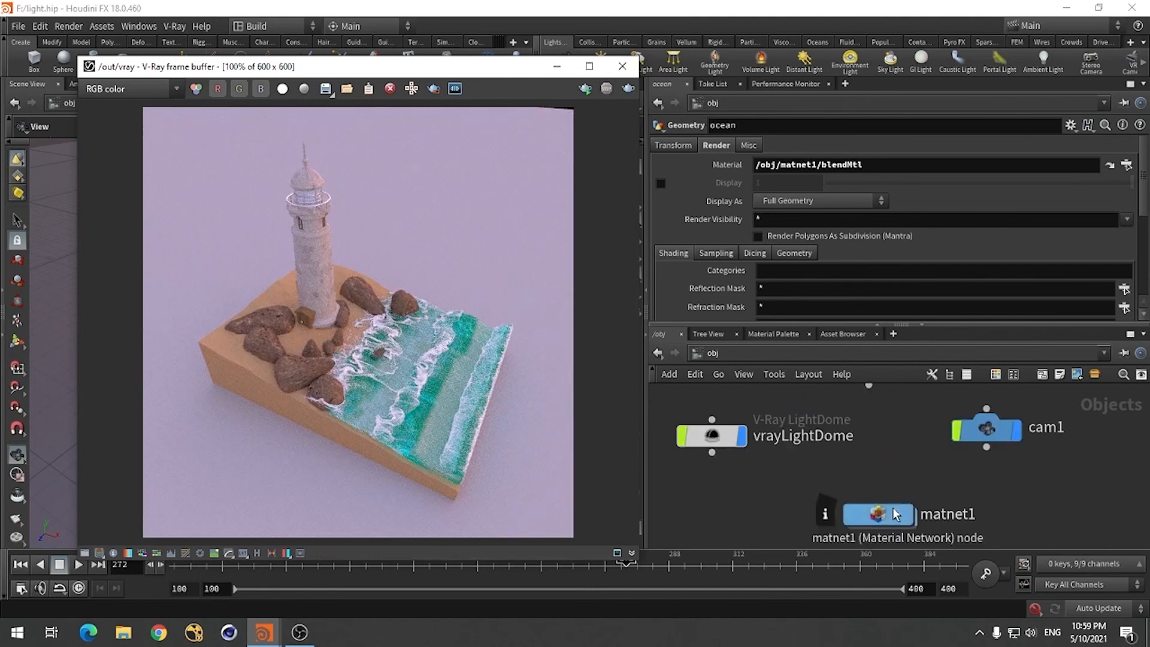
{"action": "left_click", "coordinate": [711, 436]}
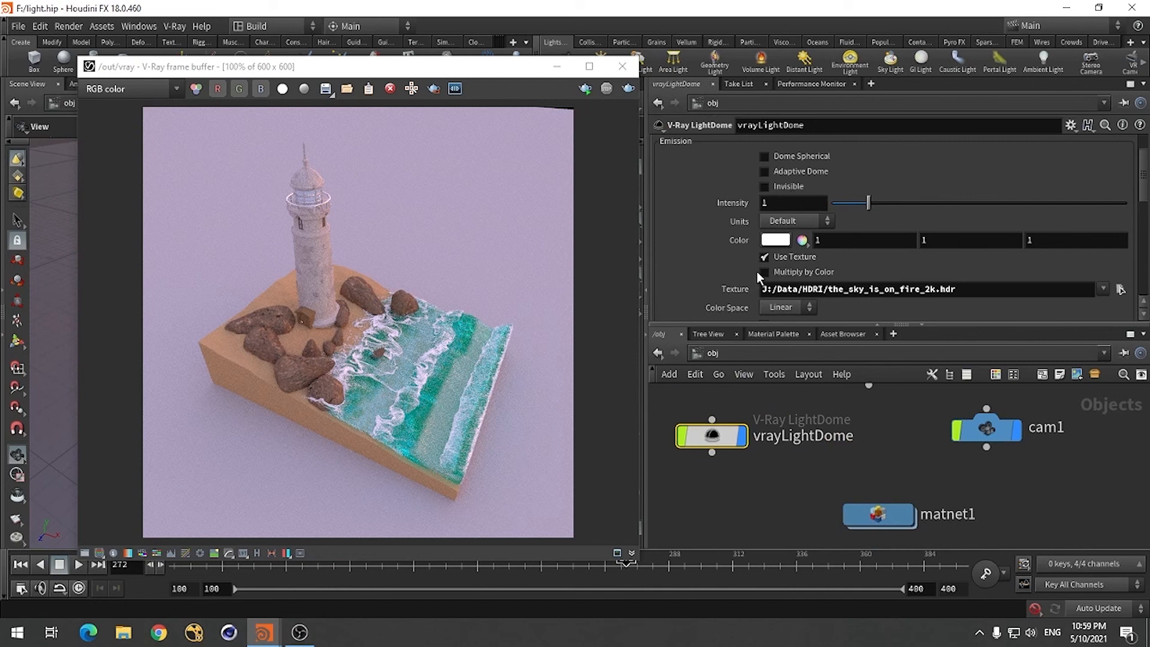
{"action": "left_click", "coordinate": [782, 256]}
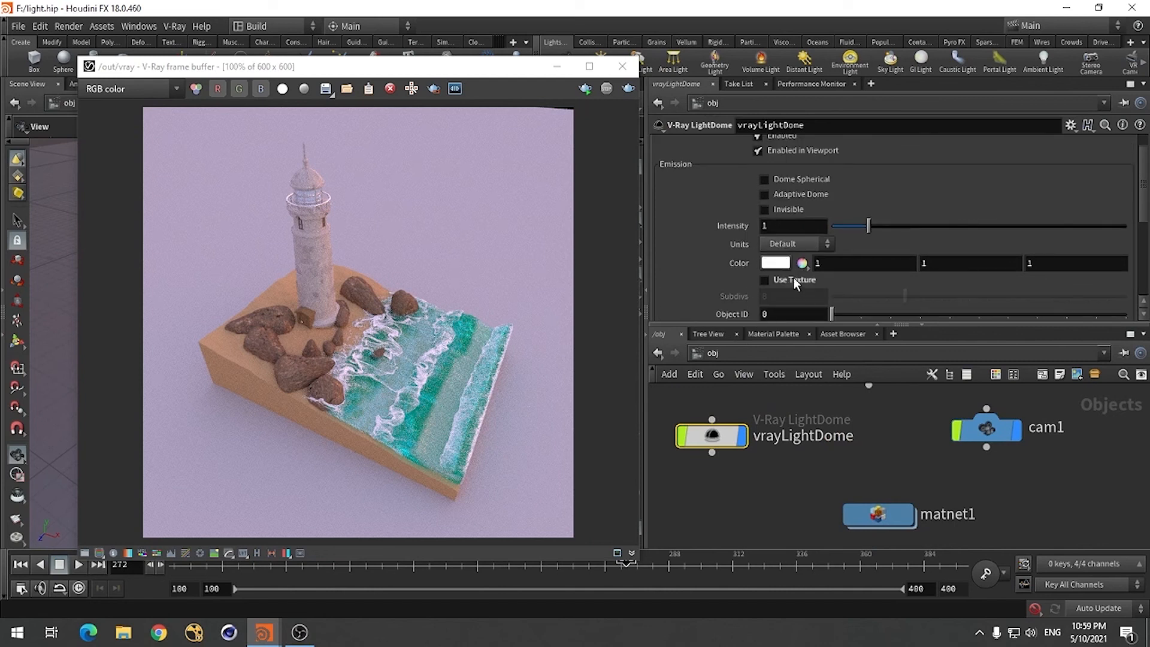
{"action": "left_click", "coordinate": [774, 228]}
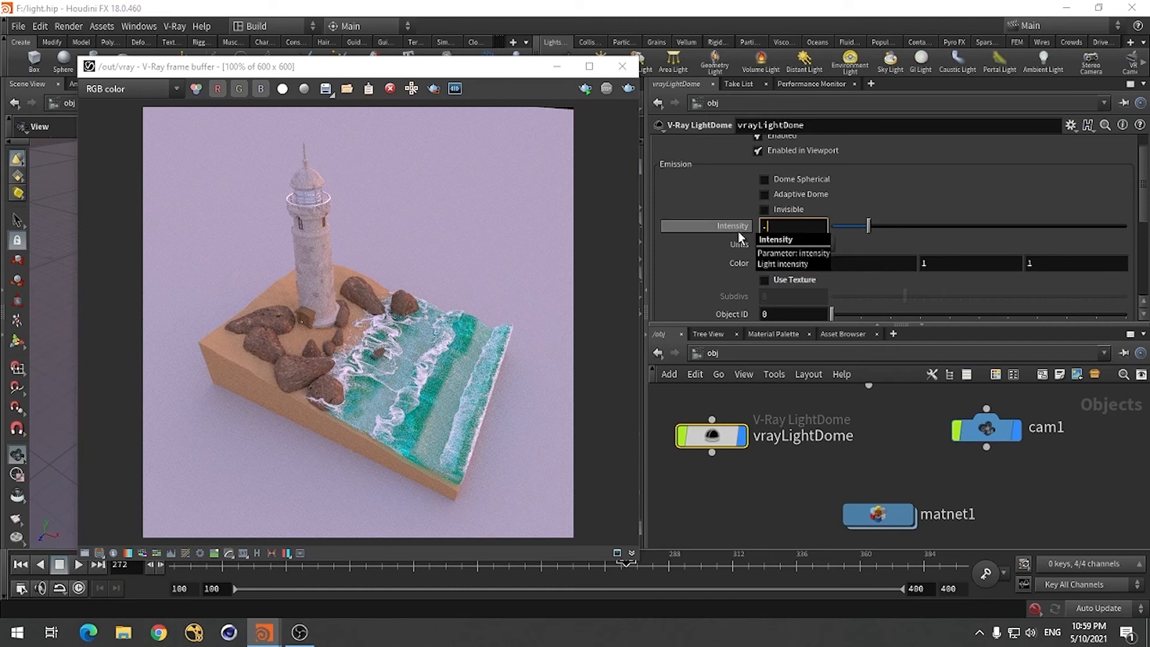
{"action": "type", "text": ".1"}
{"action": "key", "text": "Return"}
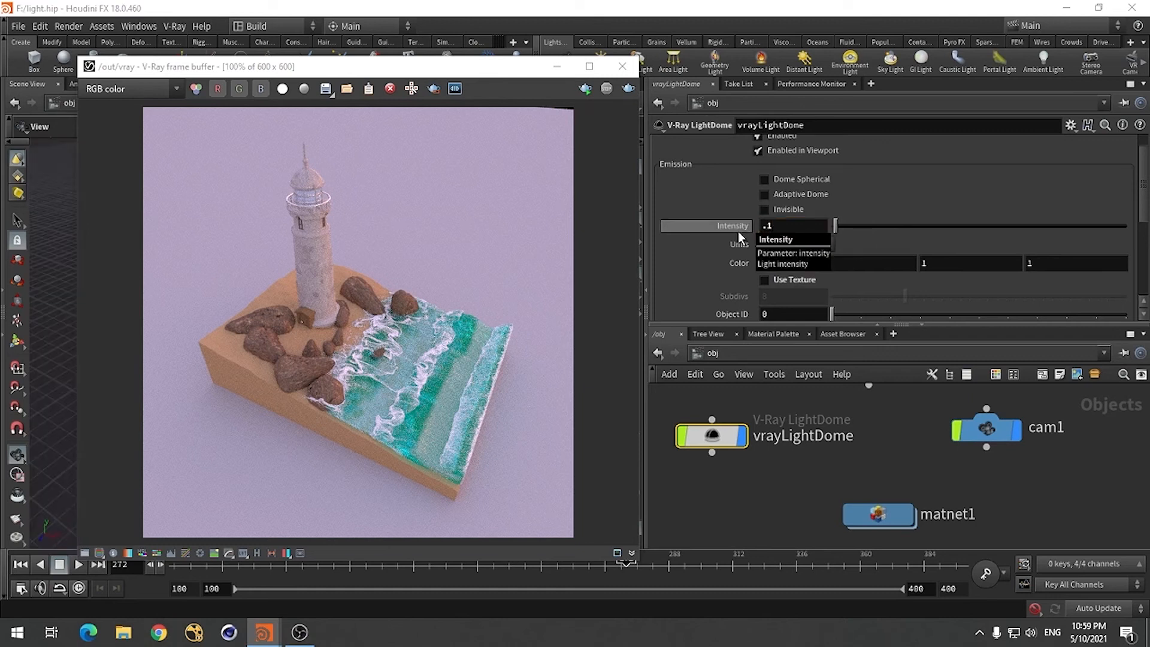
Set the dome light's color to a dark blue with hue 210, saturation 1 and value 0.196, closing the stray help window
{"action": "left_click_drag", "start_coordinate": [1143, 207], "coordinate": [1142, 133]}
{"action": "left_click", "coordinate": [1141, 129]}
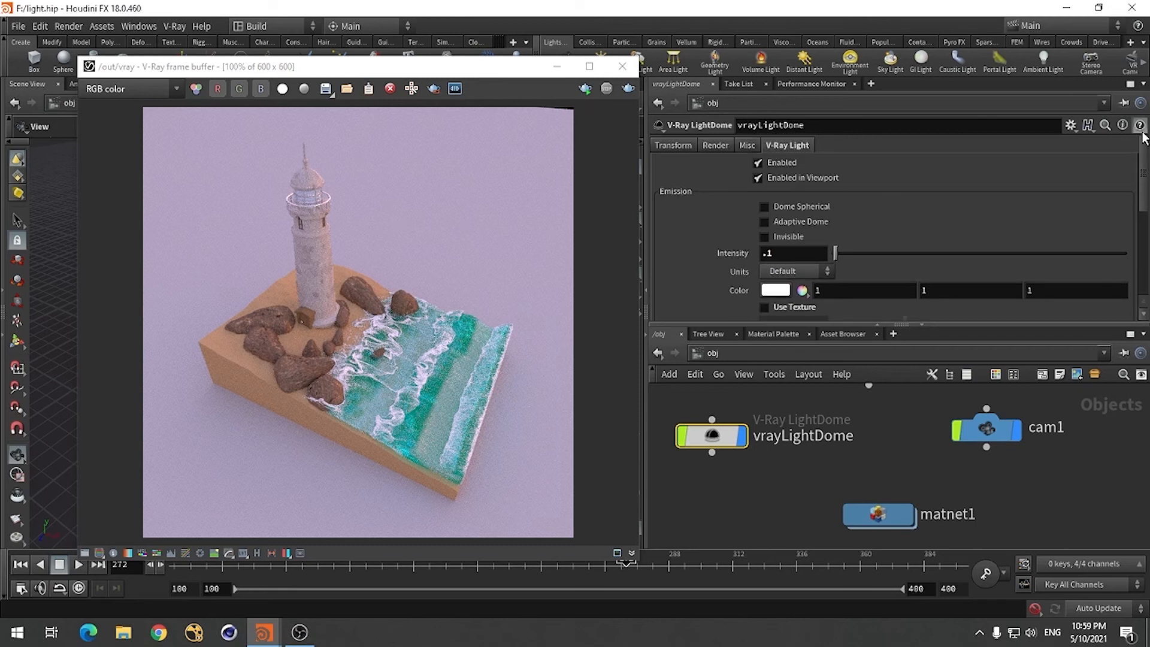
{"action": "left_click", "coordinate": [775, 290]}
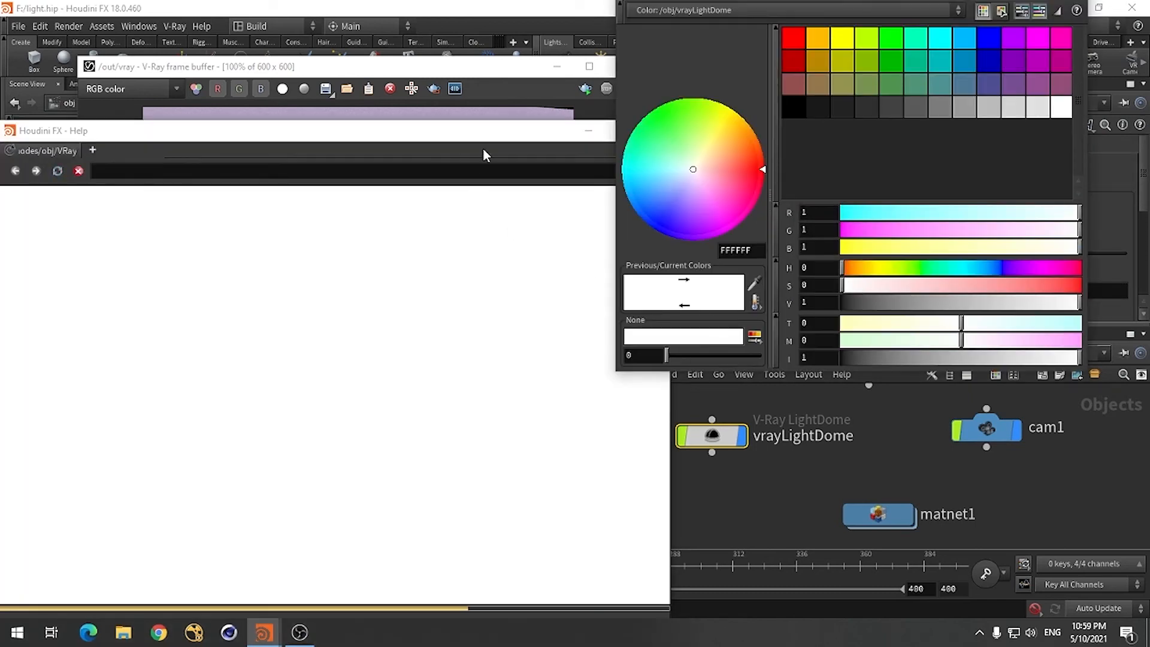
{"action": "left_click_drag", "start_coordinate": [478, 132], "coordinate": [436, 135]}
{"action": "left_click", "coordinate": [612, 133]}
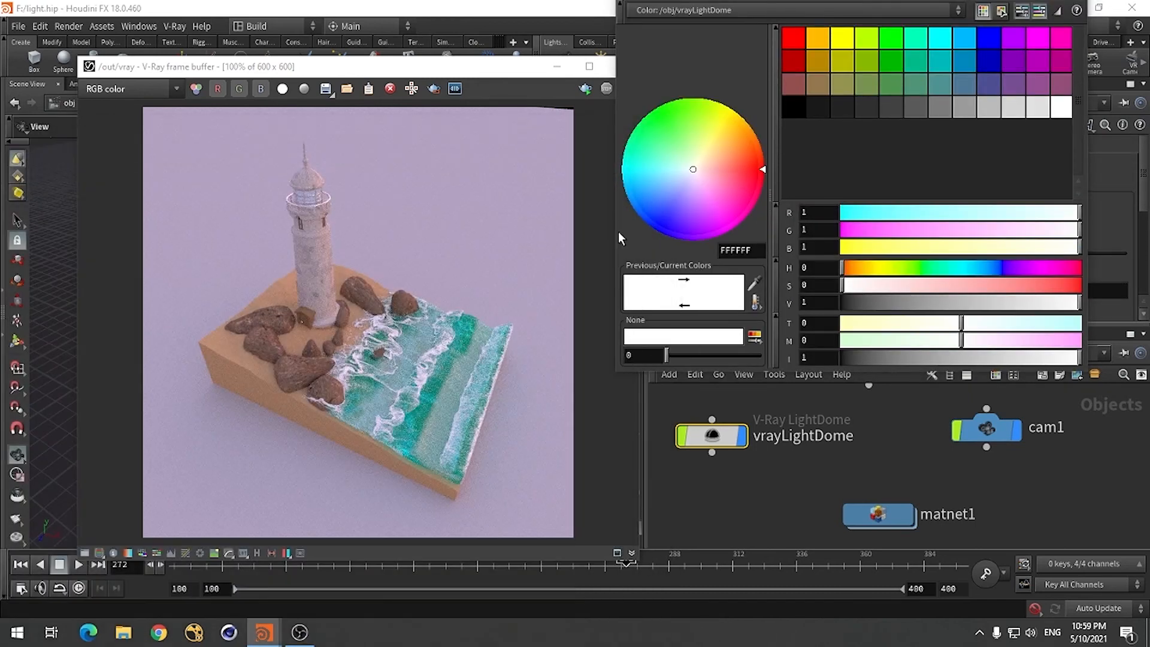
{"action": "left_click", "coordinate": [965, 39]}
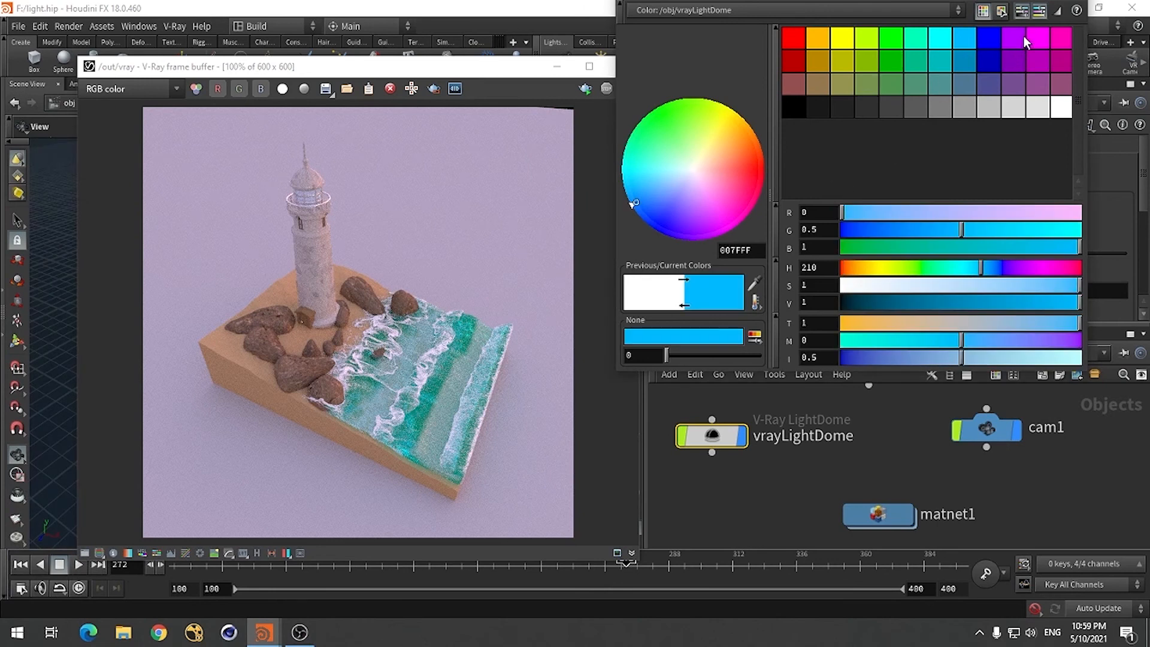
{"action": "mouse_move", "coordinate": [897, 303]}
{"action": "left_mouse_down"}
{"action": "mouse_move", "coordinate": [875, 303]}
{"action": "mouse_move", "coordinate": [889, 303]}
{"action": "left_mouse_up"}
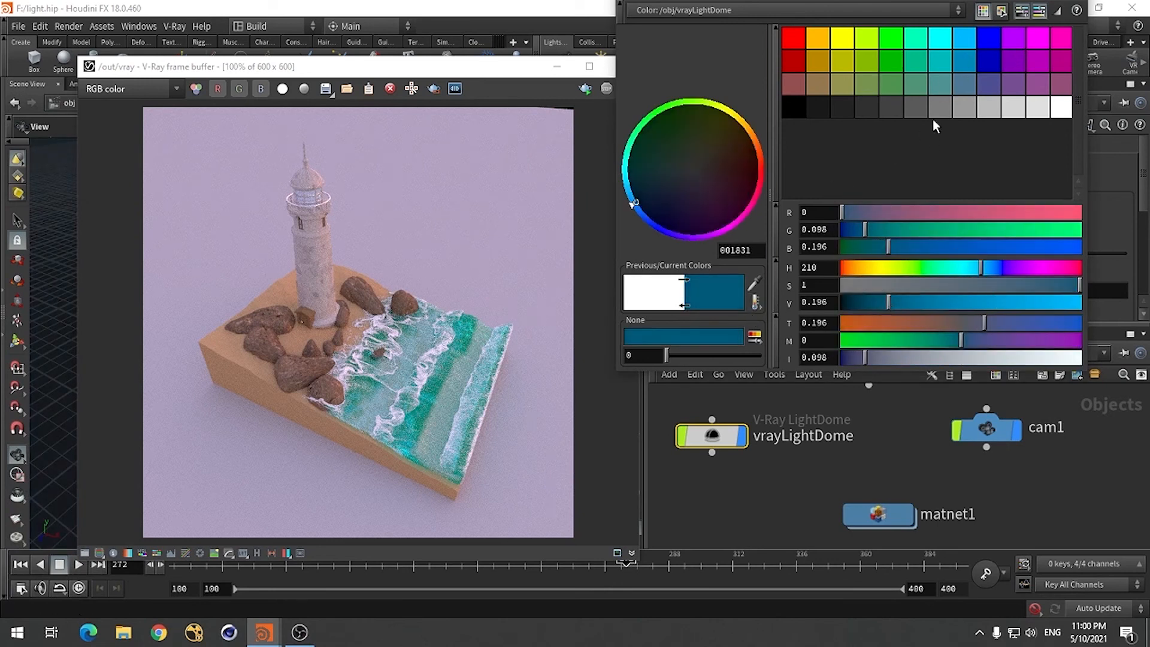
Change the dome light's color to a dark teal of 0, 0.115, 0.115 and test-render the scene
{"action": "left_click", "coordinate": [941, 39]}
{"action": "left_click", "coordinate": [889, 303]}
{"action": "left_click_drag", "start_coordinate": [888, 302], "coordinate": [869, 303]}
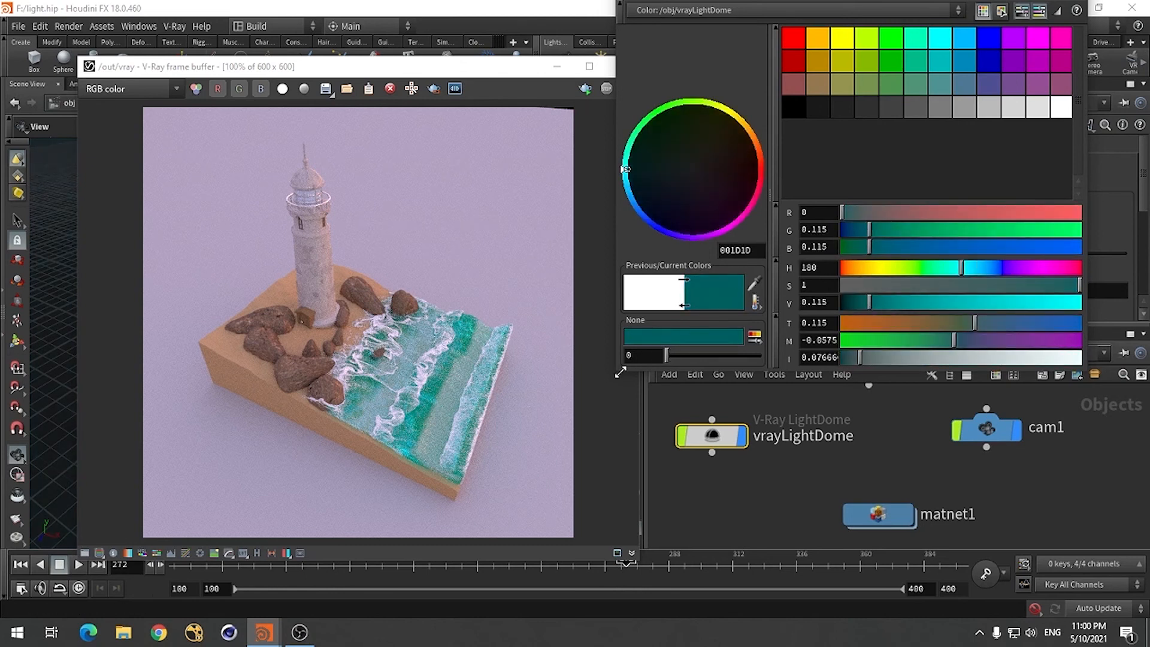
{"action": "left_click_drag", "start_coordinate": [621, 372], "coordinate": [612, 391]}
{"action": "left_click", "coordinate": [1076, 9]}
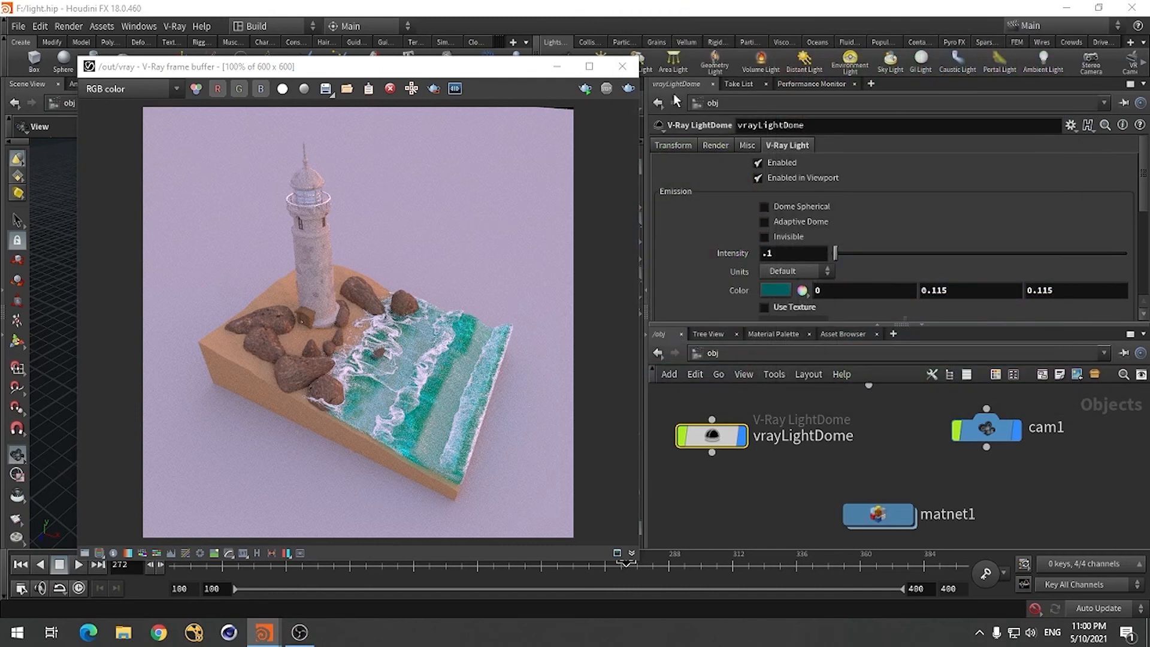
{"action": "left_click", "coordinate": [628, 89]}
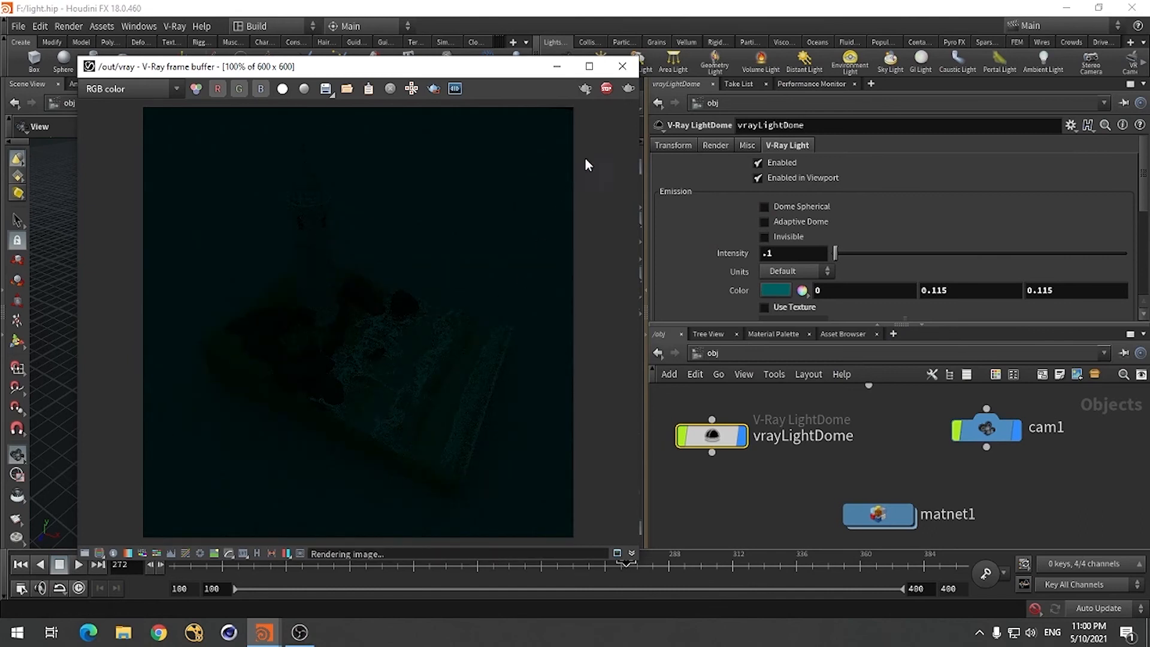
{"action": "left_click", "coordinate": [606, 88]}
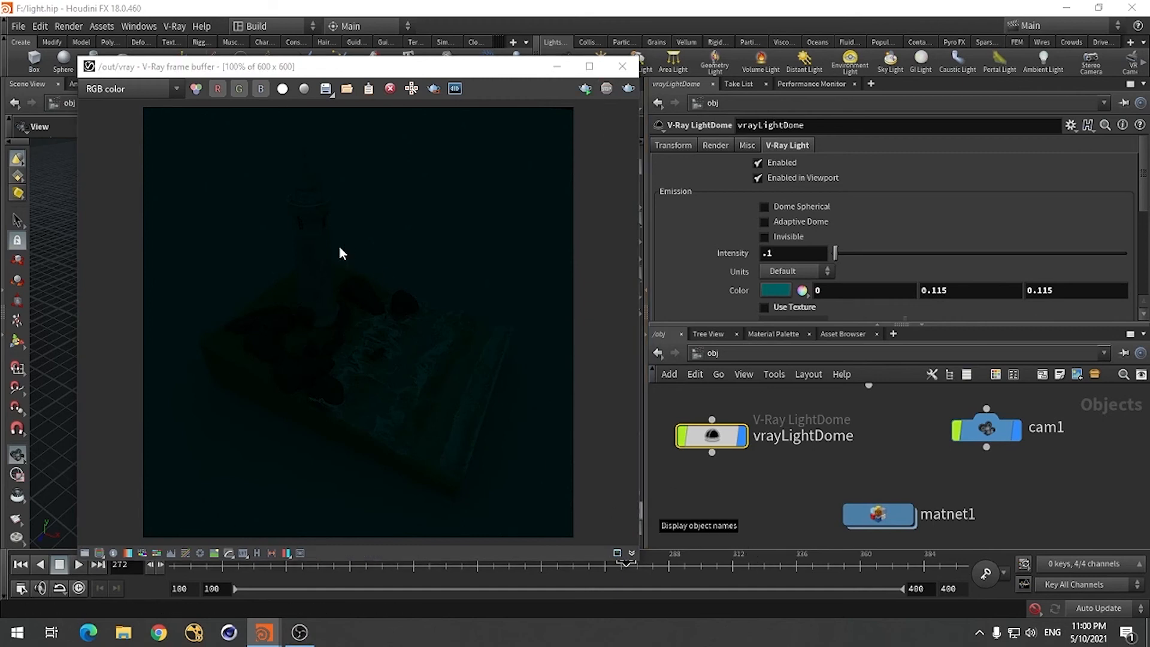
Open matnet1 and set the window material's diffuse color to black
{"action": "scroll", "coordinate": [843, 472], "scroll_direction": "down", "scroll_amount": 6}
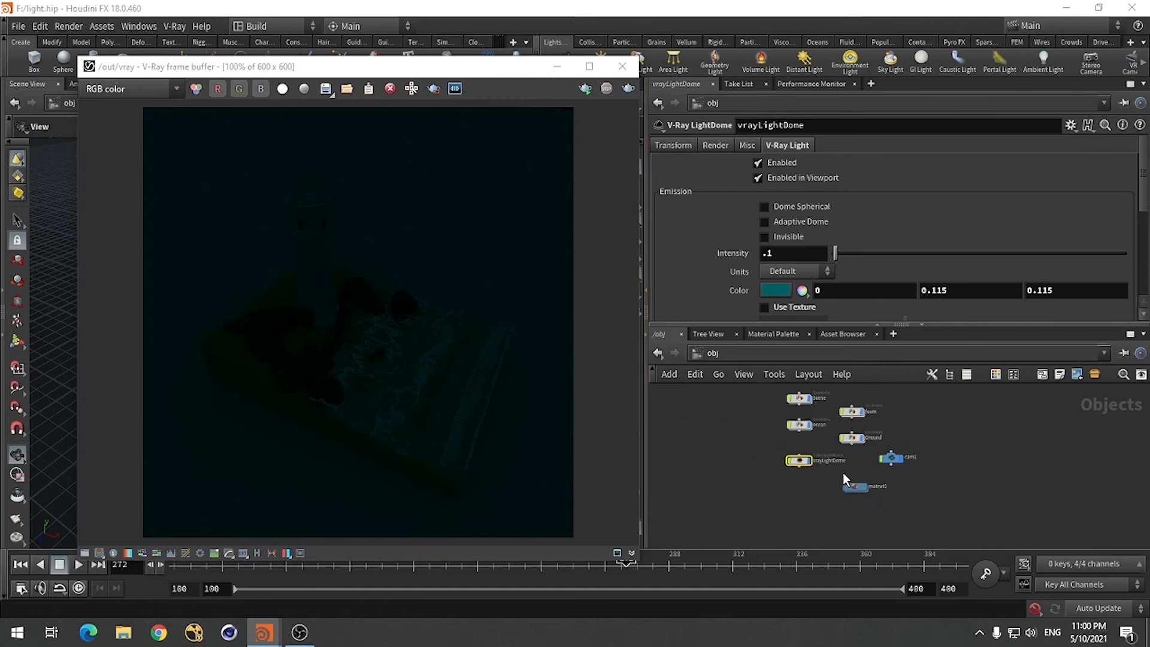
{"action": "scroll", "coordinate": [846, 449], "scroll_direction": "up", "scroll_amount": 2}
{"action": "scroll", "coordinate": [770, 482], "scroll_direction": "up", "scroll_amount": 3}
{"action": "double_click", "coordinate": [933, 520]}
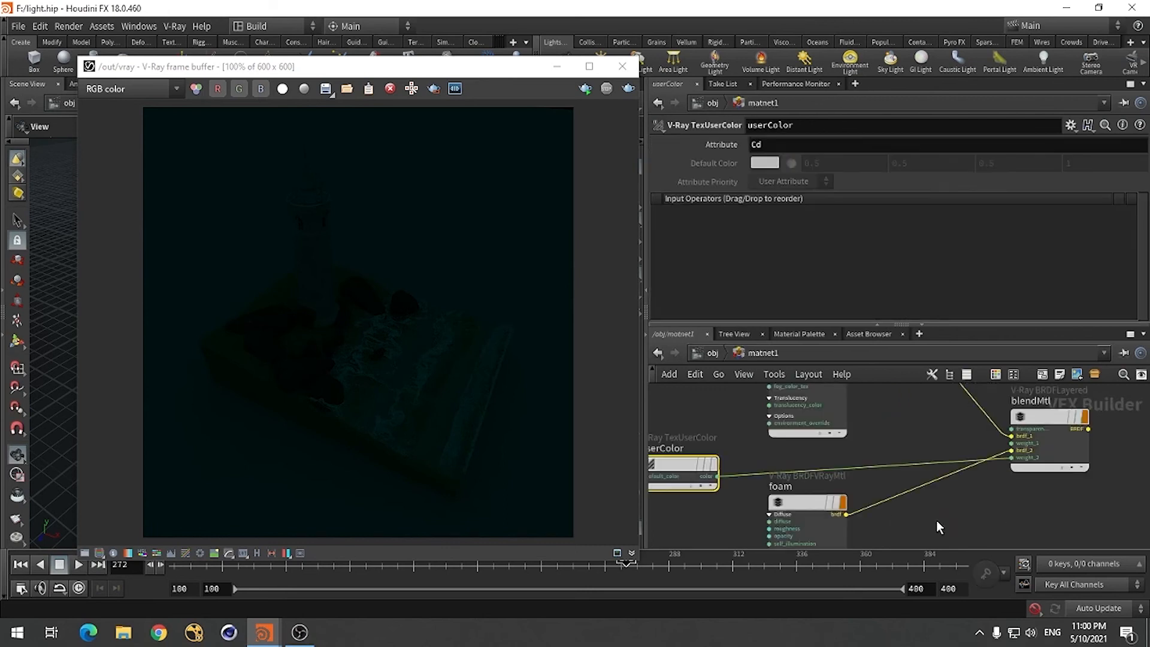
{"action": "scroll", "coordinate": [957, 456], "scroll_direction": "down", "scroll_amount": 2}
{"action": "scroll", "coordinate": [951, 421], "scroll_direction": "down", "scroll_amount": 2}
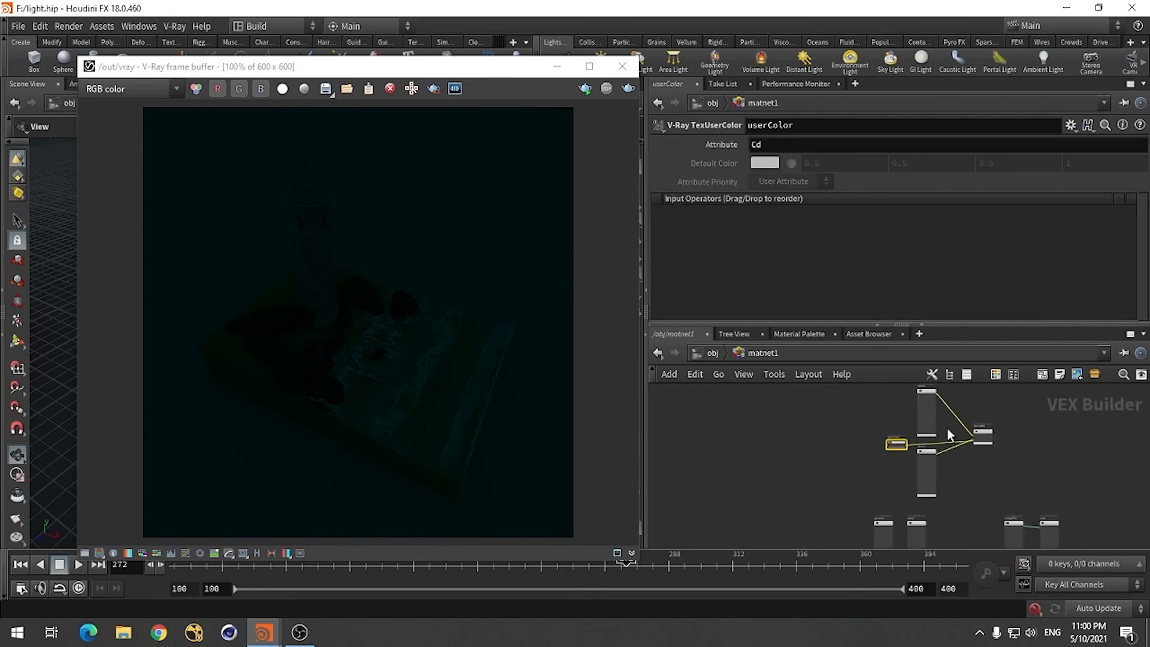
{"action": "middle_click_drag", "start_coordinate": [951, 529], "coordinate": [905, 459]}
{"action": "scroll", "coordinate": [856, 498], "scroll_direction": "up", "scroll_amount": 5}
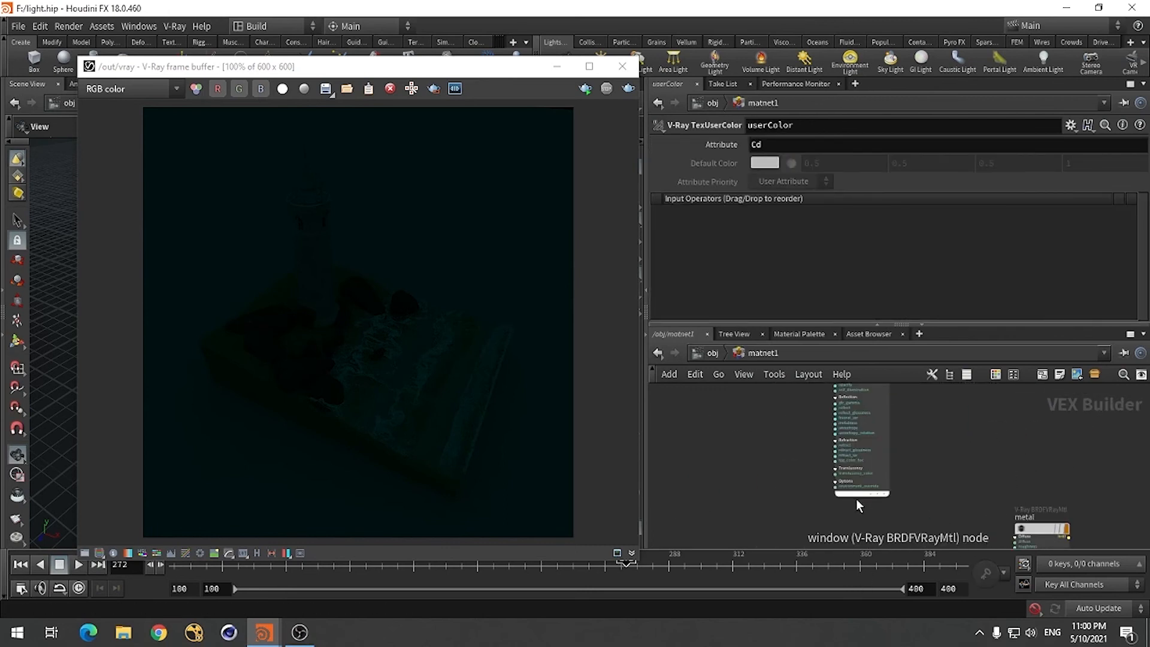
{"action": "scroll", "coordinate": [976, 541], "scroll_direction": "down", "scroll_amount": 5}
{"action": "scroll", "coordinate": [929, 465], "scroll_direction": "up", "scroll_amount": 6}
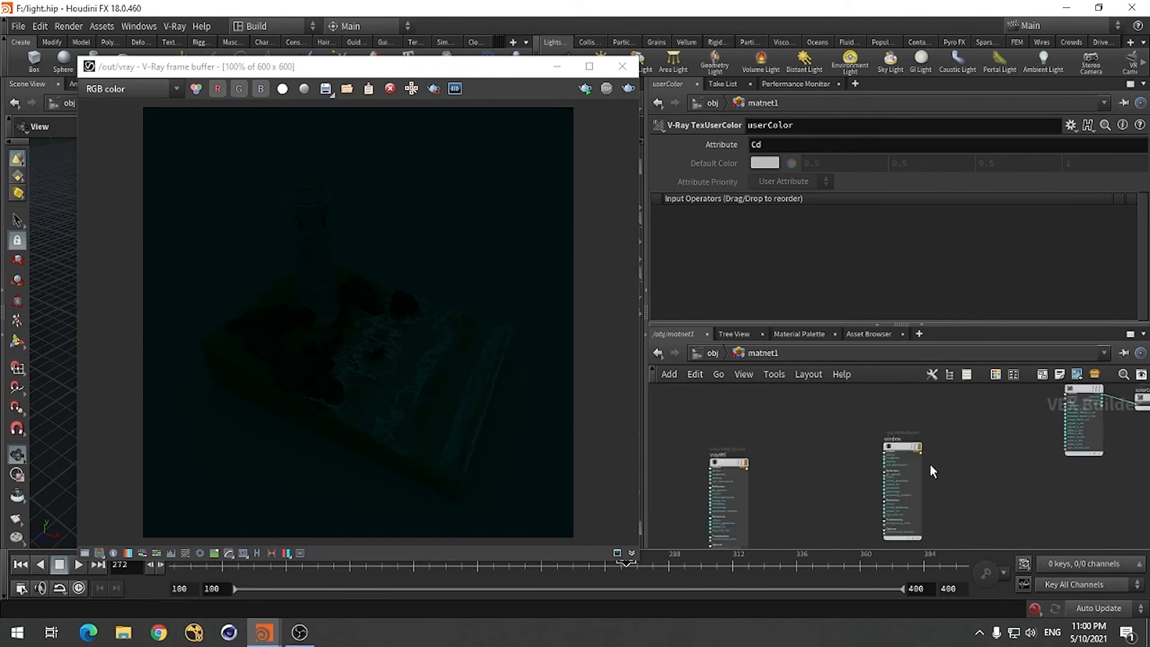
{"action": "left_click", "coordinate": [879, 437]}
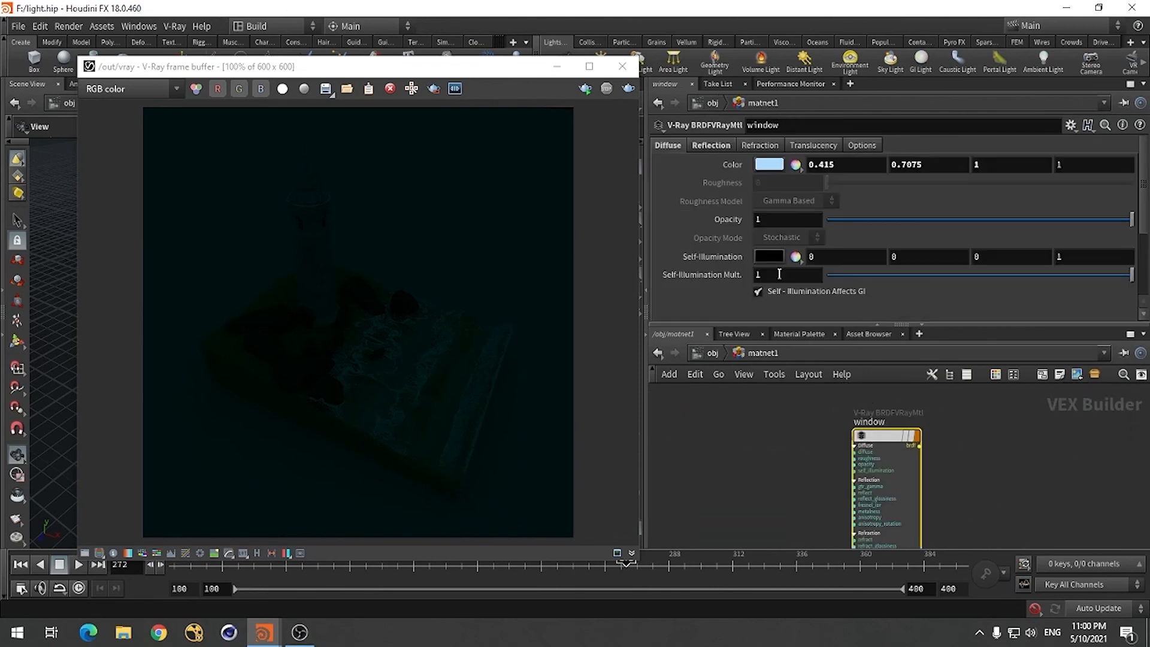
{"action": "left_click", "coordinate": [778, 163]}
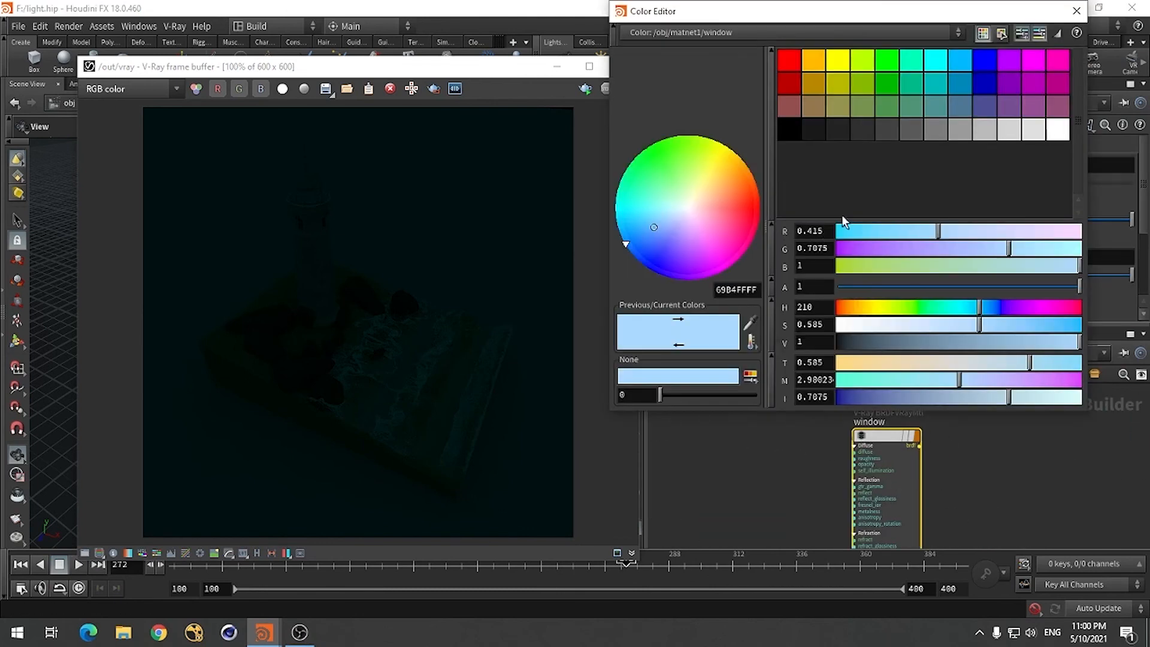
{"action": "left_click", "coordinate": [788, 130]}
{"action": "left_click", "coordinate": [1077, 10]}
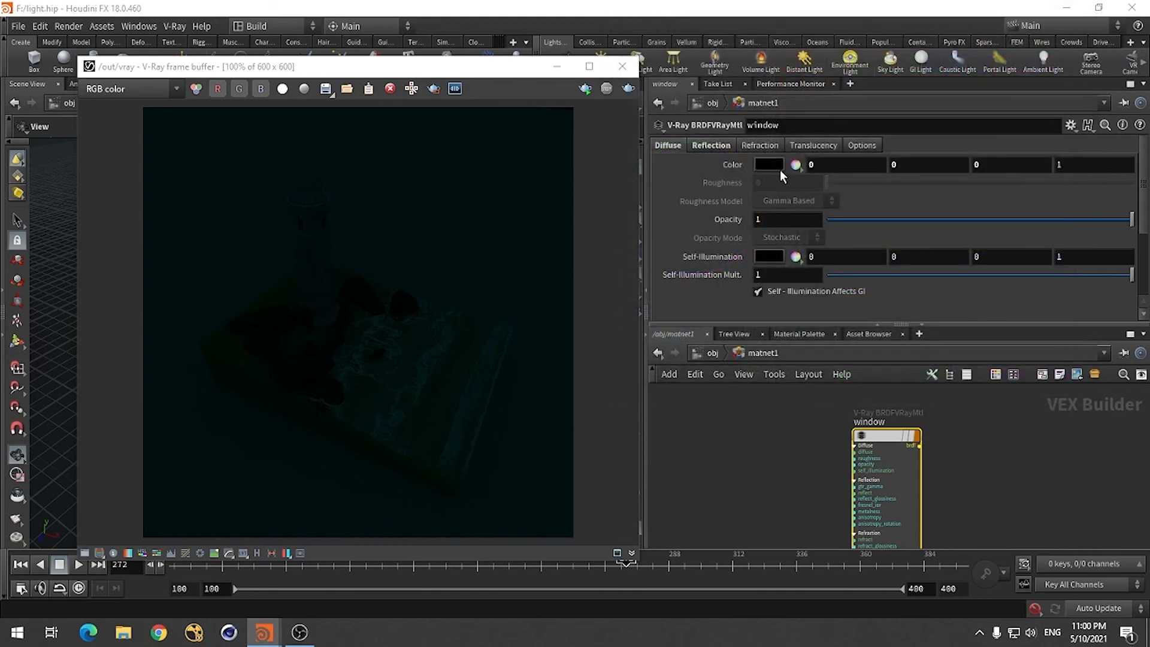
Set the window material's reflection color to black
{"action": "left_click", "coordinate": [714, 146]}
{"action": "left_click", "coordinate": [765, 204]}
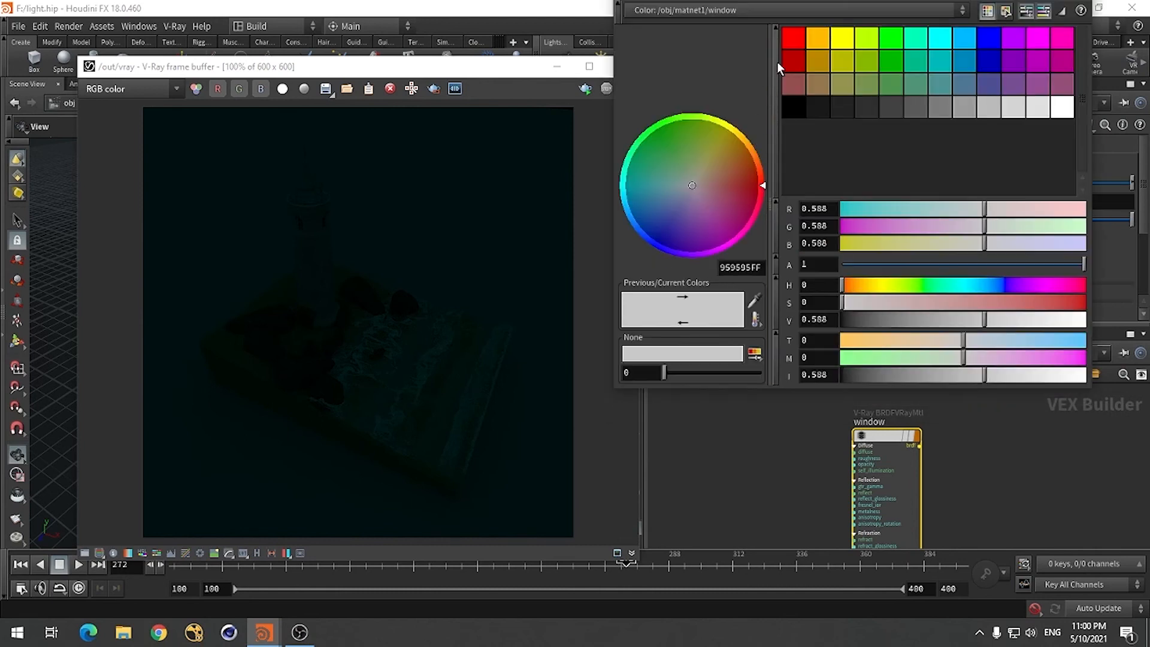
{"action": "left_click", "coordinate": [790, 113]}
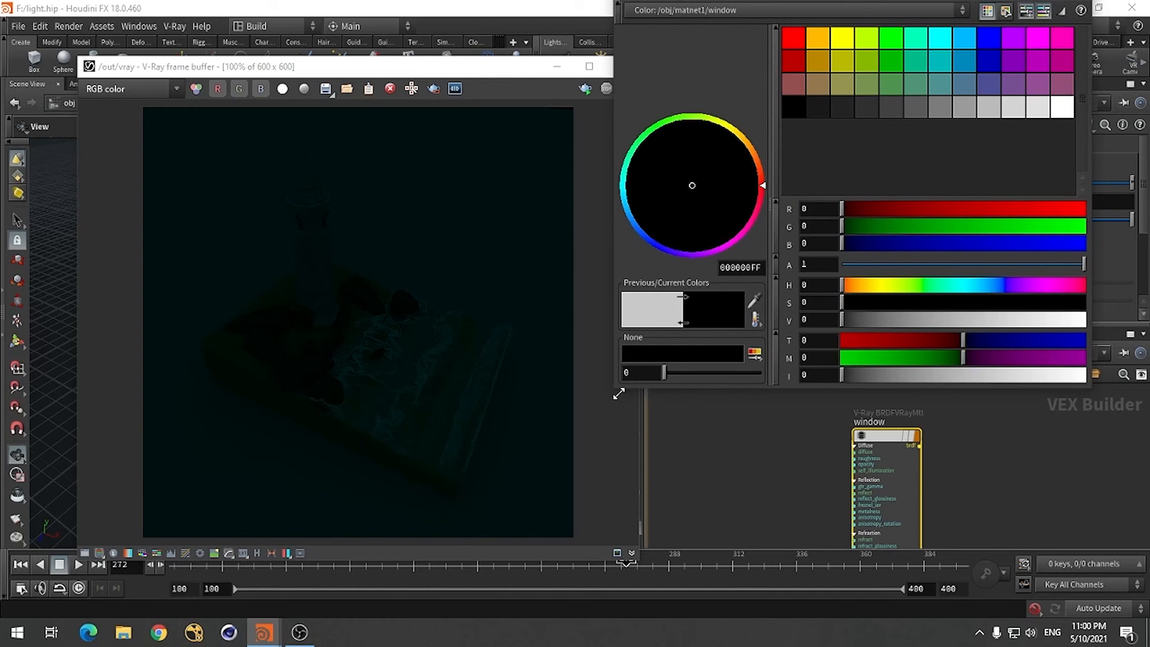
{"action": "left_click_drag", "start_coordinate": [611, 389], "coordinate": [596, 412]}
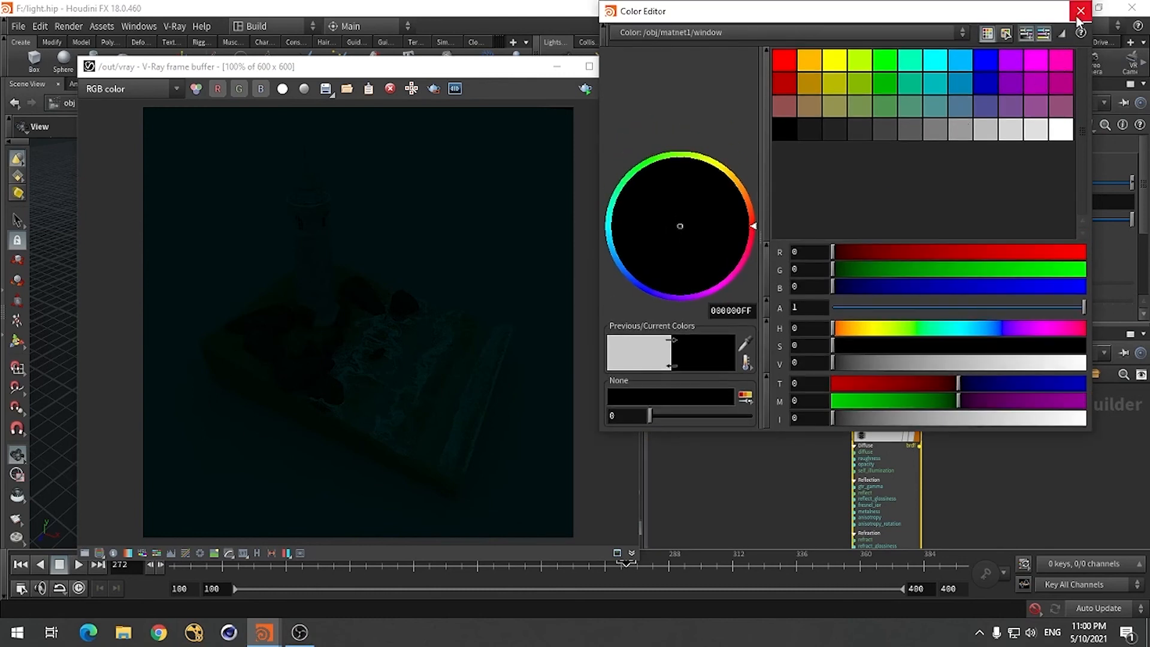
{"action": "left_click", "coordinate": [1080, 11]}
Set the window material's self-illumination color to orange with values 1, 0.469, 0 and test-render the scene briefly
{"action": "left_click", "coordinate": [670, 145]}
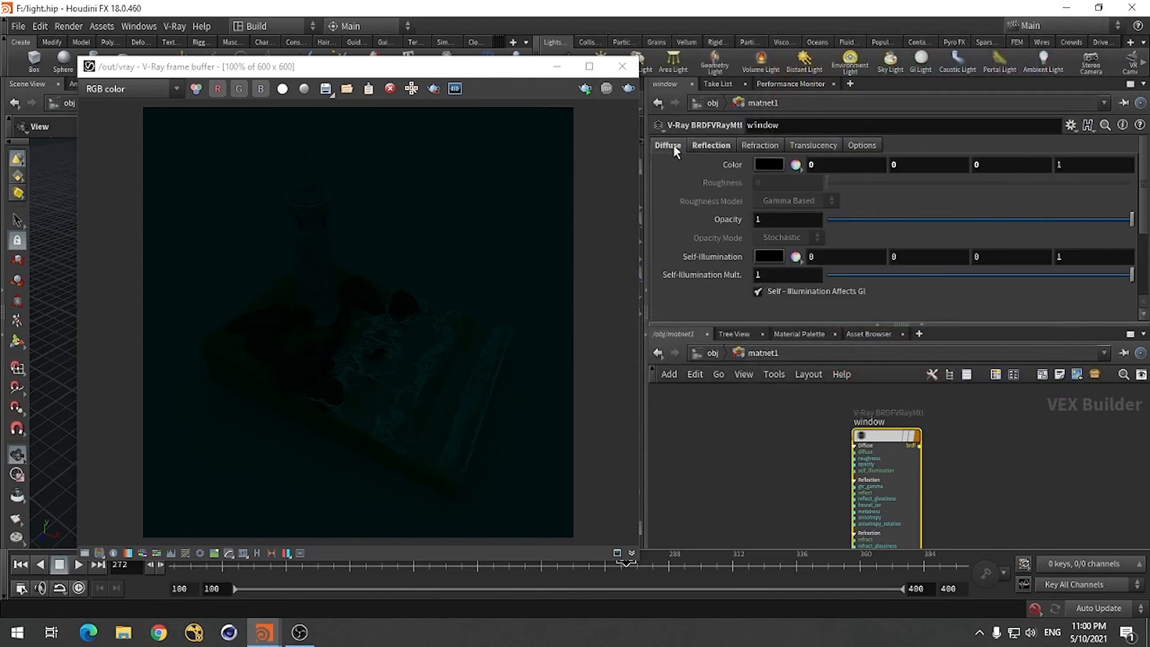
{"action": "left_click", "coordinate": [760, 257]}
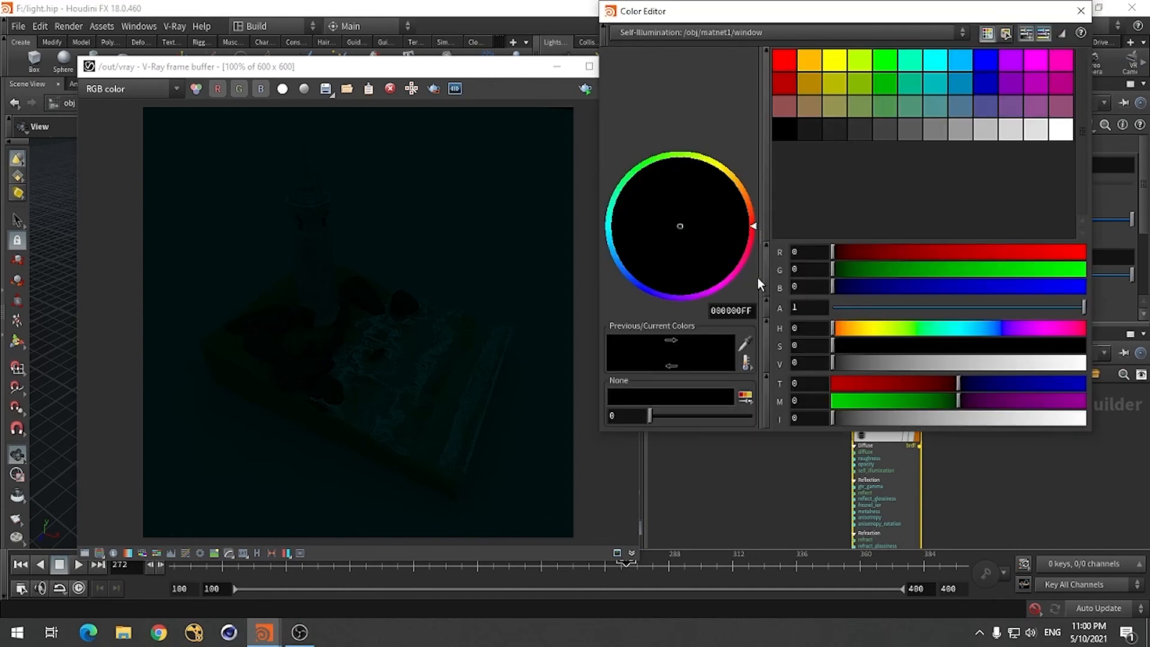
{"action": "left_click", "coordinate": [809, 60]}
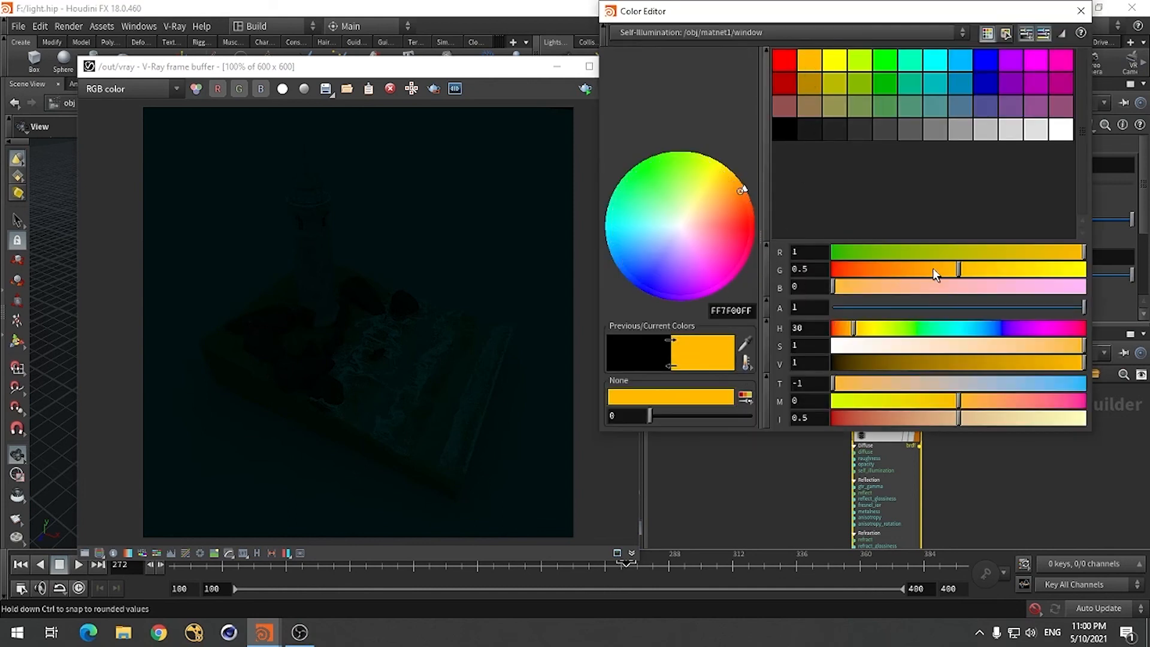
{"action": "left_click_drag", "start_coordinate": [959, 271], "coordinate": [950, 271]}
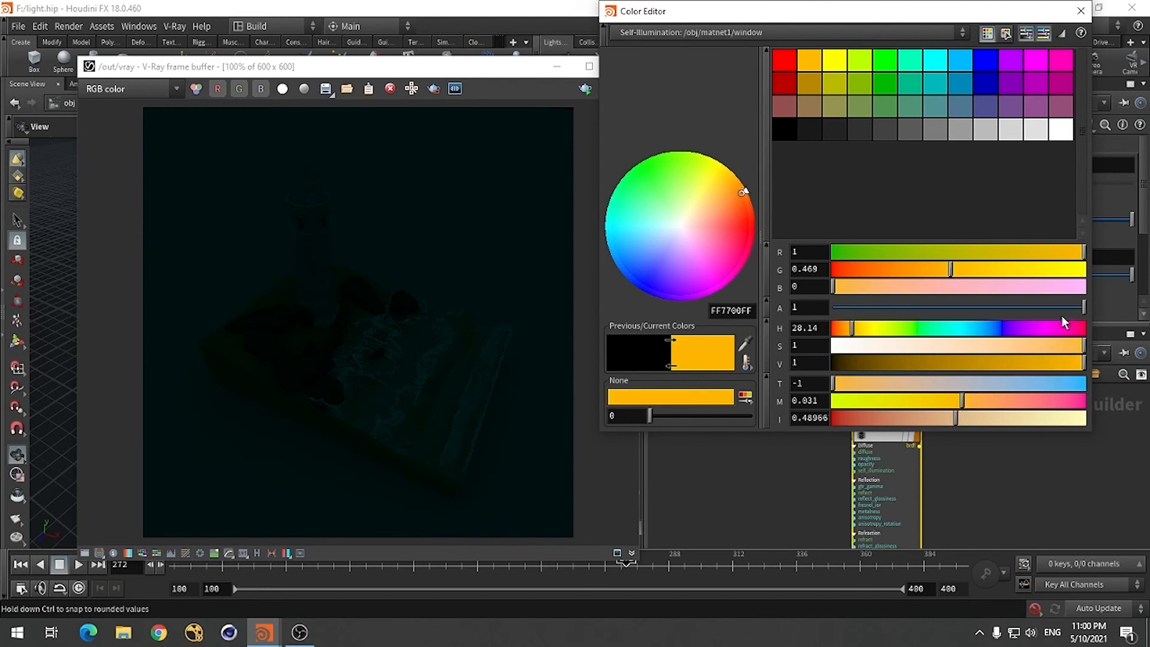
{"action": "left_click", "coordinate": [1081, 11]}
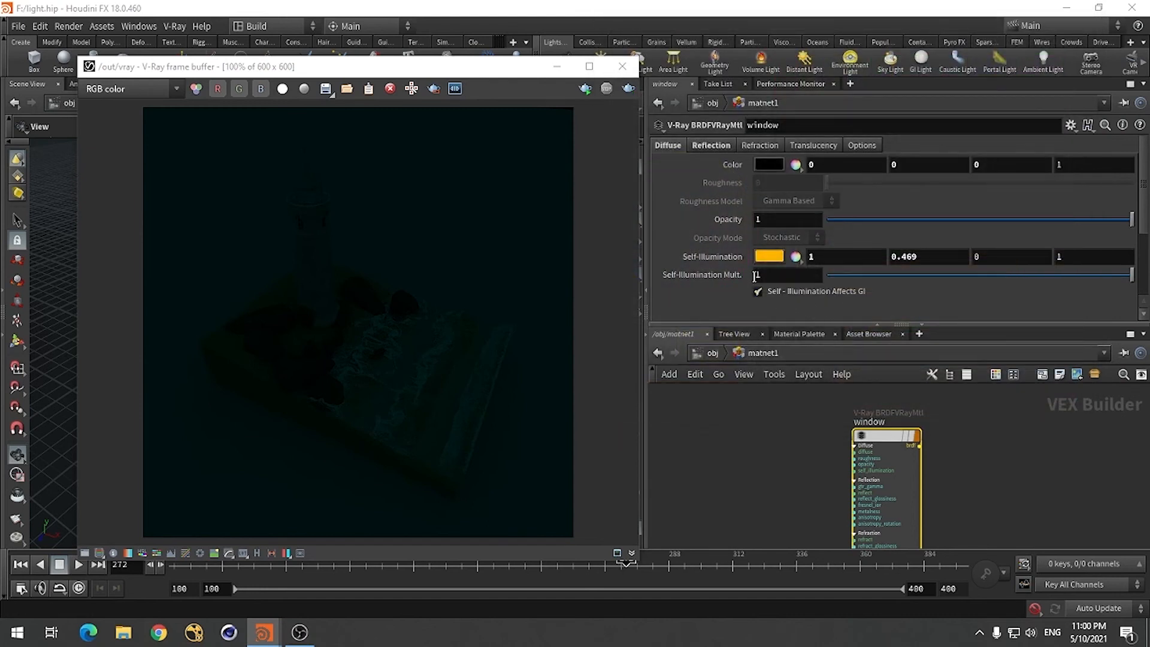
{"action": "left_click", "coordinate": [628, 90]}
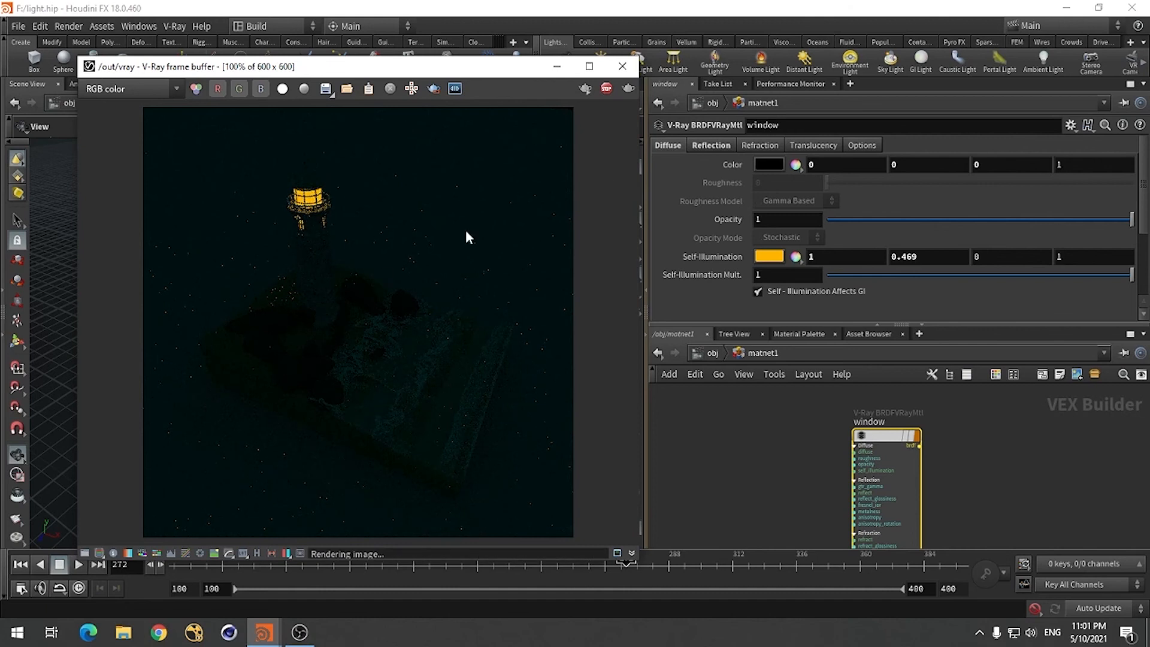
{"action": "left_click", "coordinate": [606, 89]}
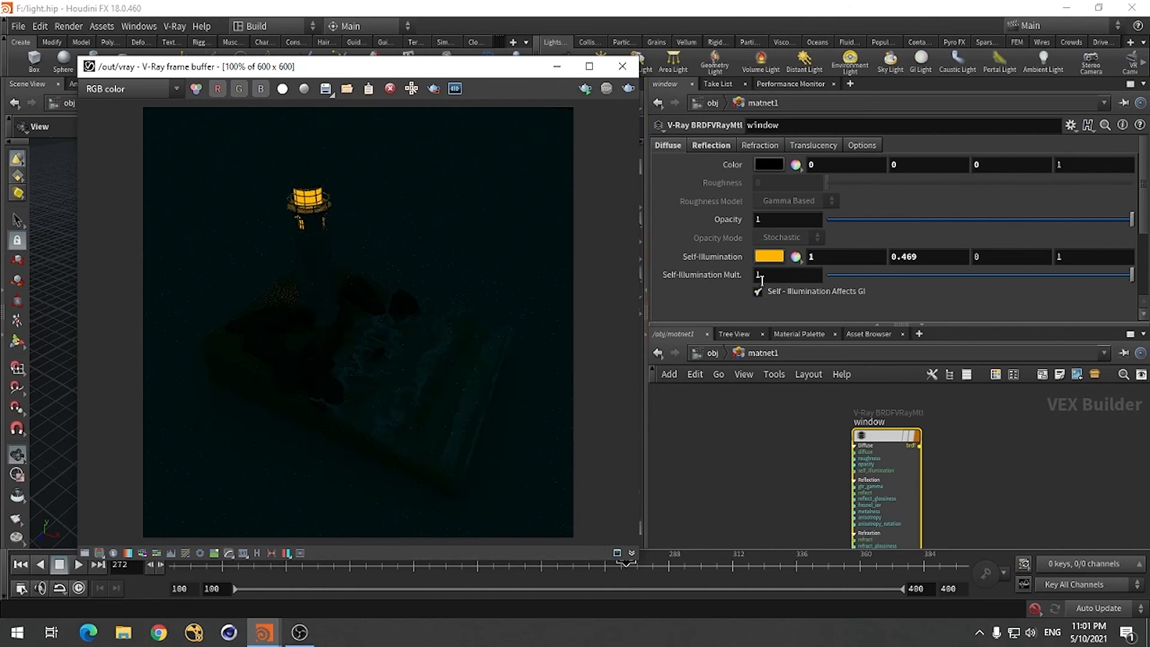
Set the window material's self-illumination multiplier to 5 and test-render the brighter lighthouse windows
{"action": "left_click_drag", "start_coordinate": [763, 275], "coordinate": [745, 279]}
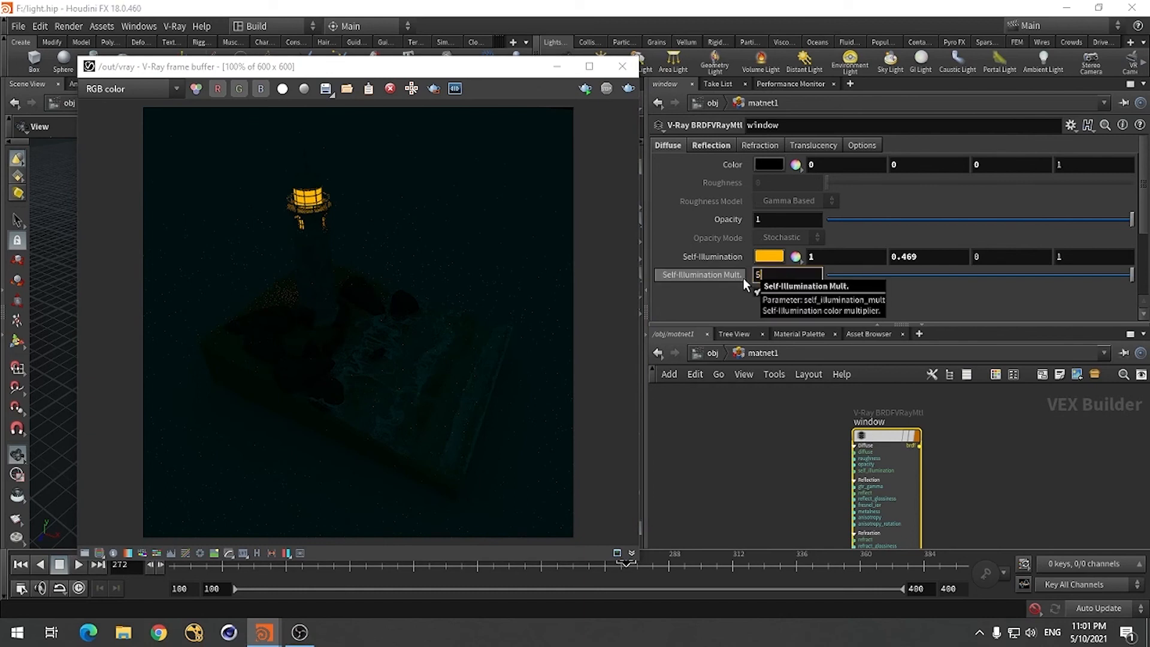
{"action": "type", "text": "5"}
{"action": "key", "text": "Return"}
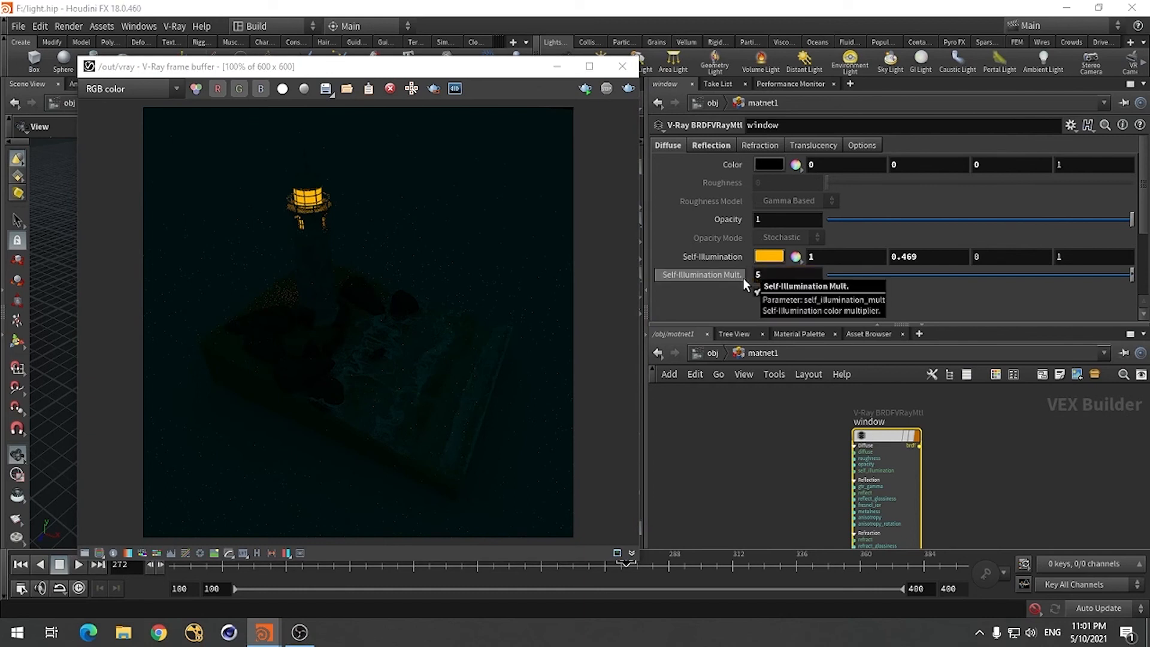
{"action": "left_click", "coordinate": [627, 88]}
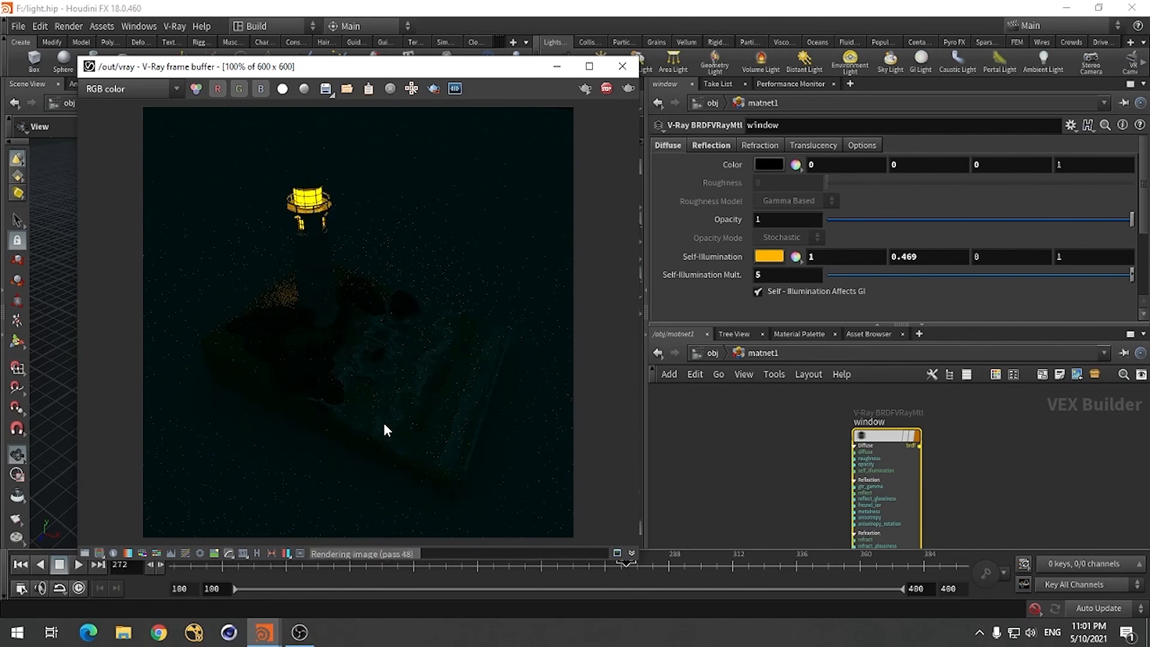
{"action": "left_click", "coordinate": [606, 89]}
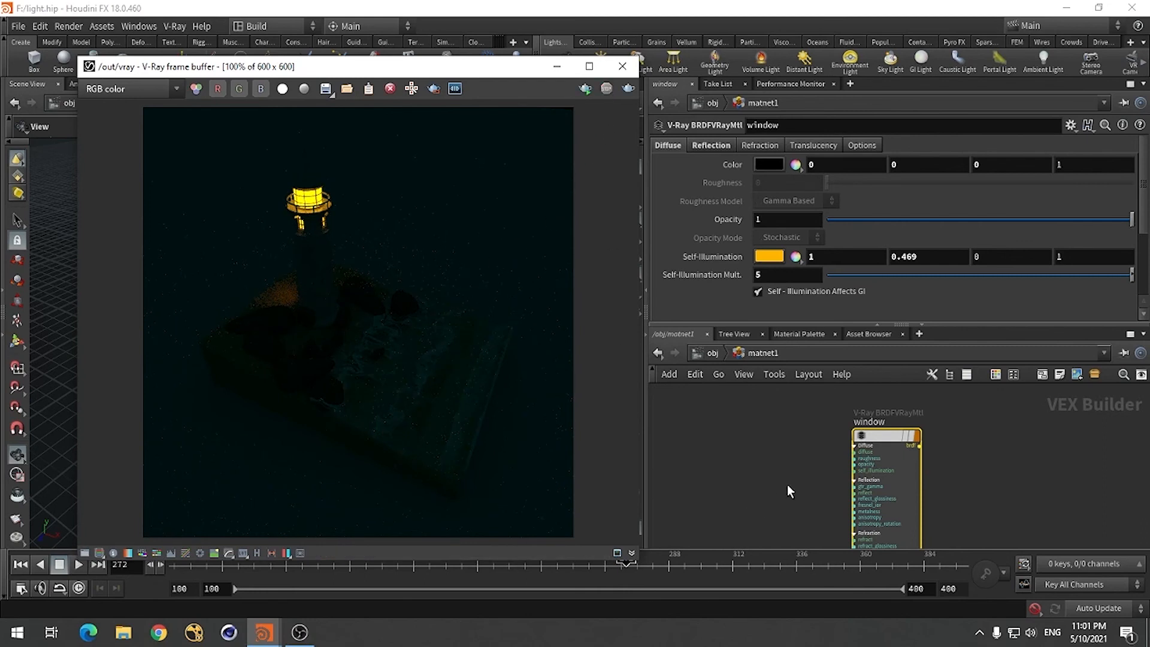
Select the foam material in the network and set its diffuse color to black
{"action": "scroll", "coordinate": [839, 526], "scroll_direction": "down", "scroll_amount": 10}
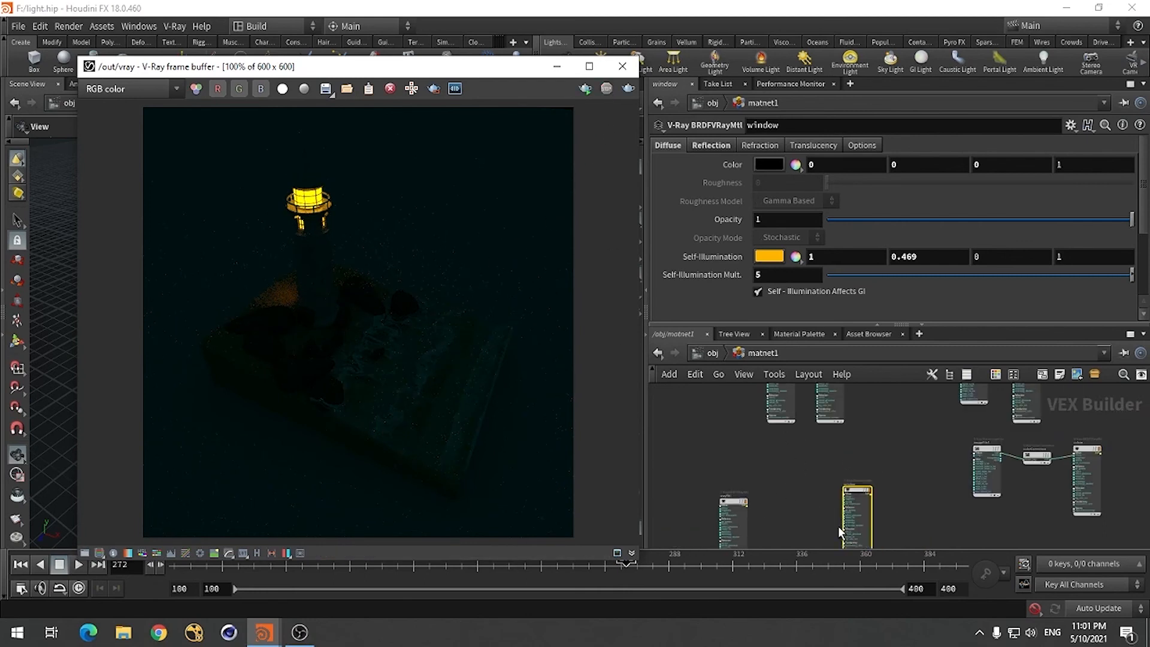
{"action": "scroll", "coordinate": [802, 414], "scroll_direction": "up", "scroll_amount": 8}
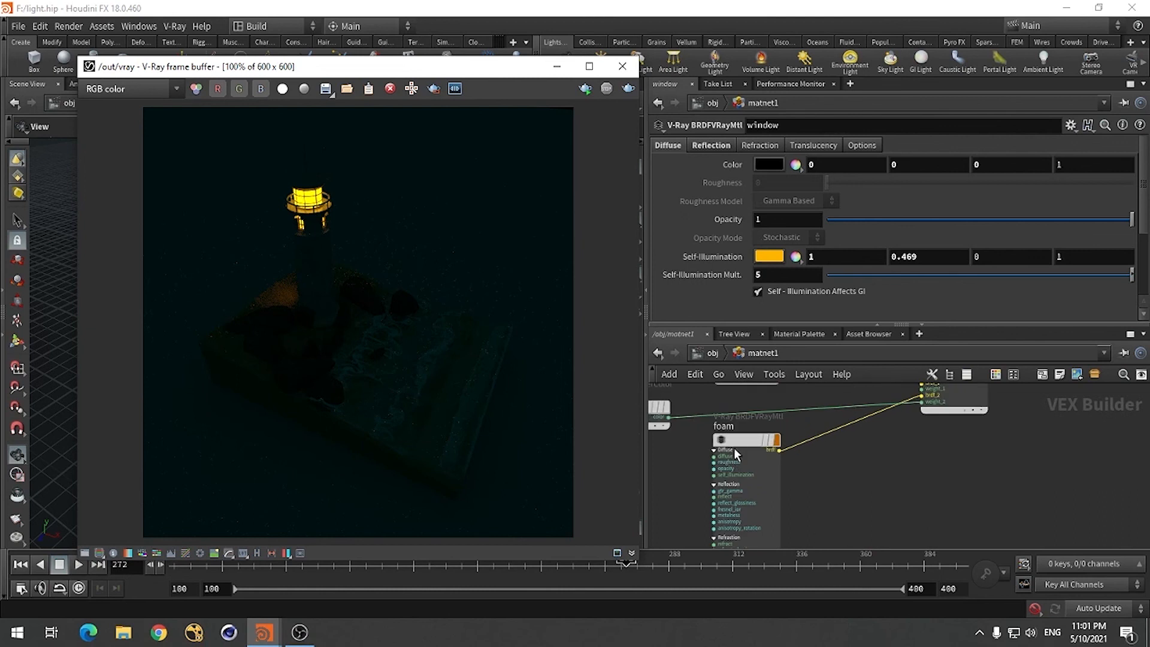
{"action": "left_click", "coordinate": [714, 462]}
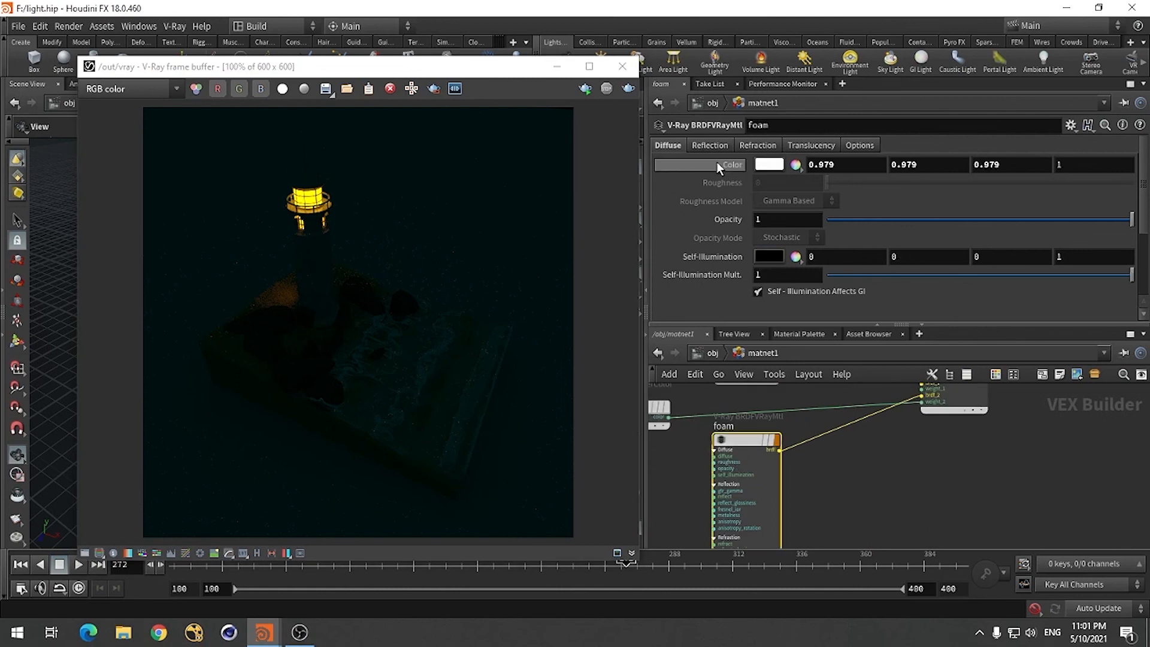
{"action": "left_click", "coordinate": [769, 165]}
{"action": "left_click", "coordinate": [788, 109]}
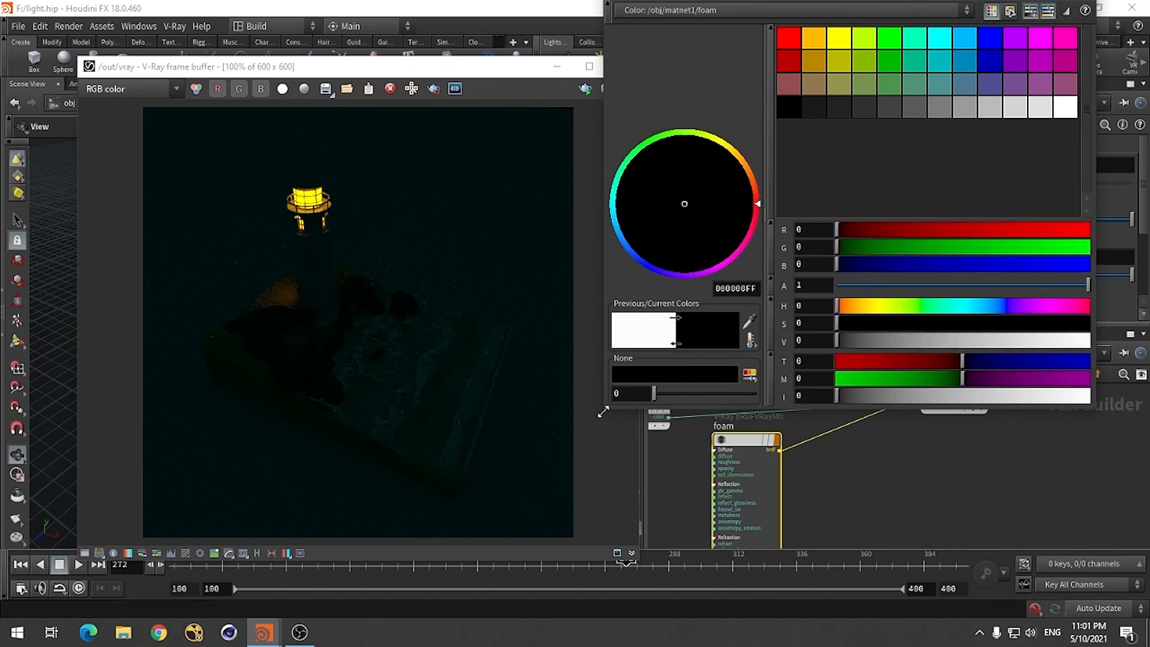
{"action": "left_click_drag", "start_coordinate": [604, 410], "coordinate": [603, 410]}
{"action": "left_click", "coordinate": [1085, 11]}
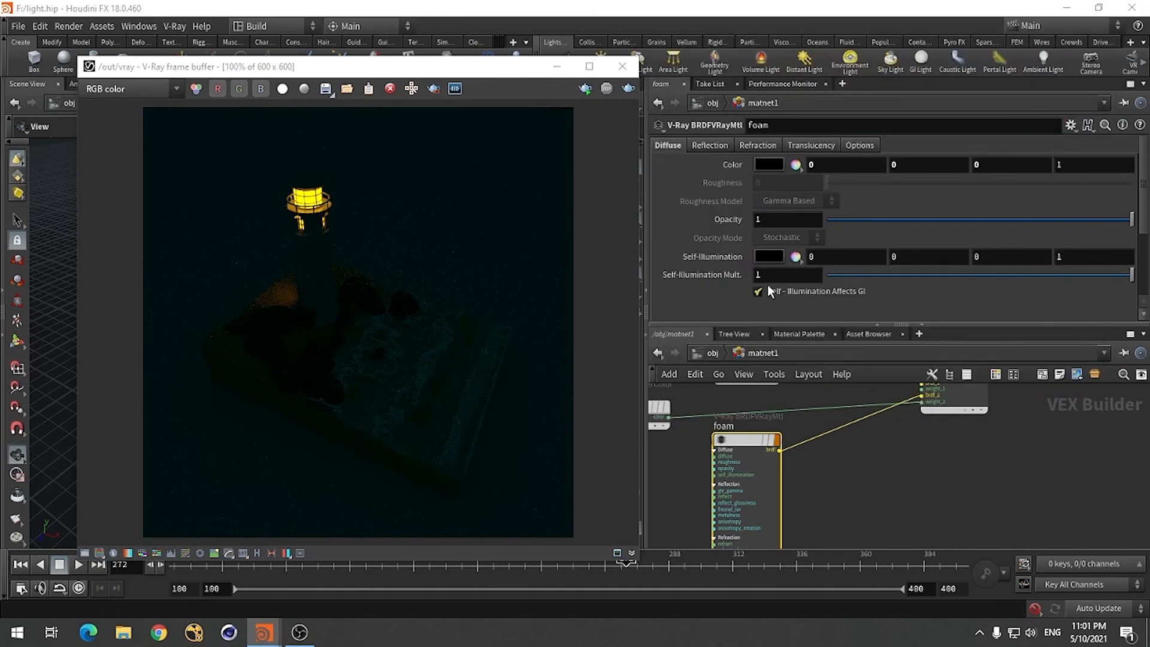
Give the foam material a blue self-illumination of 0, 0.5, 1 with a multiplier of 3, and test-render the scene
{"action": "left_click", "coordinate": [764, 260]}
{"action": "left_click", "coordinate": [961, 63]}
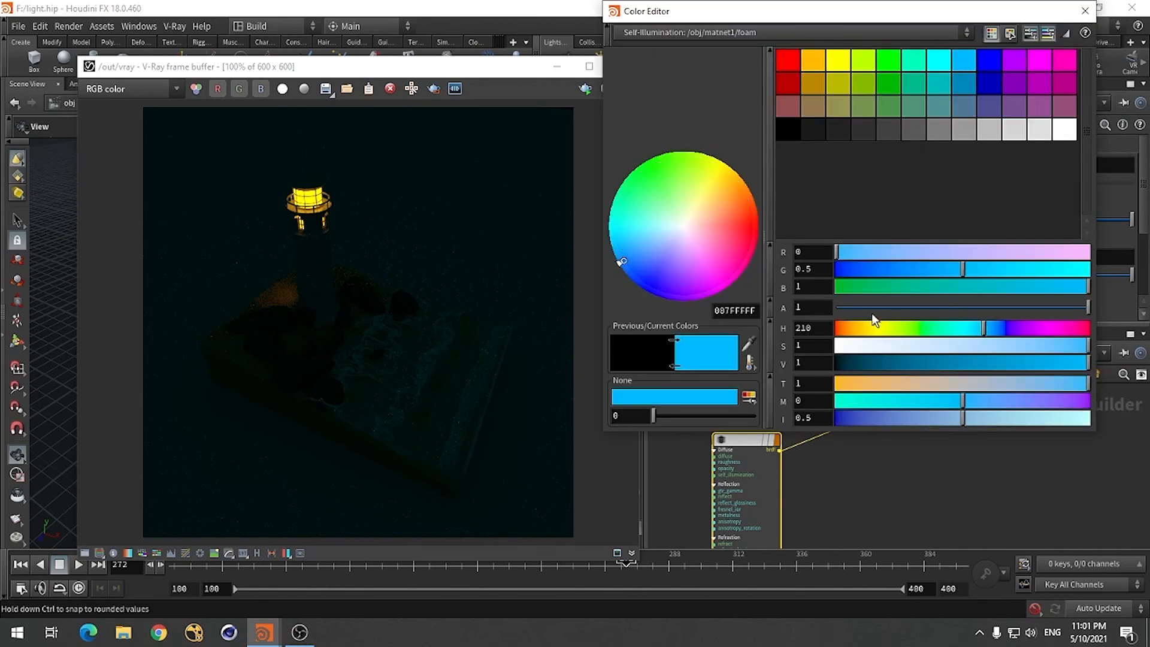
{"action": "left_click", "coordinate": [1085, 11]}
{"action": "left_click_drag", "start_coordinate": [762, 274], "coordinate": [713, 284]}
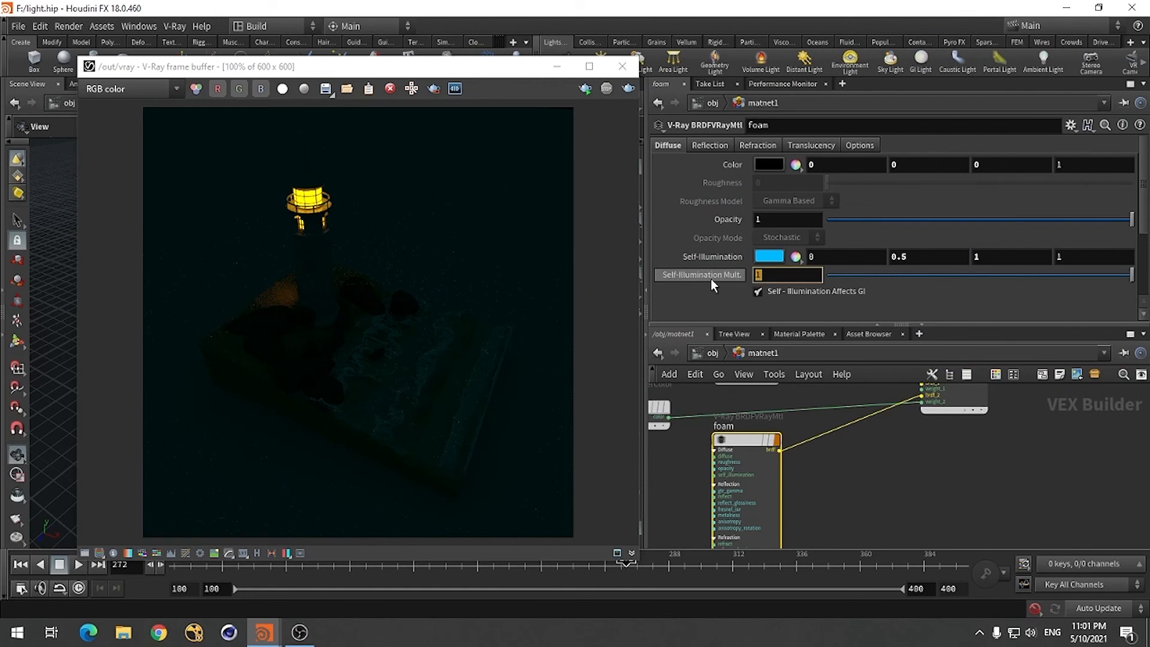
{"action": "type", "text": "3"}
{"action": "key", "text": "Return"}
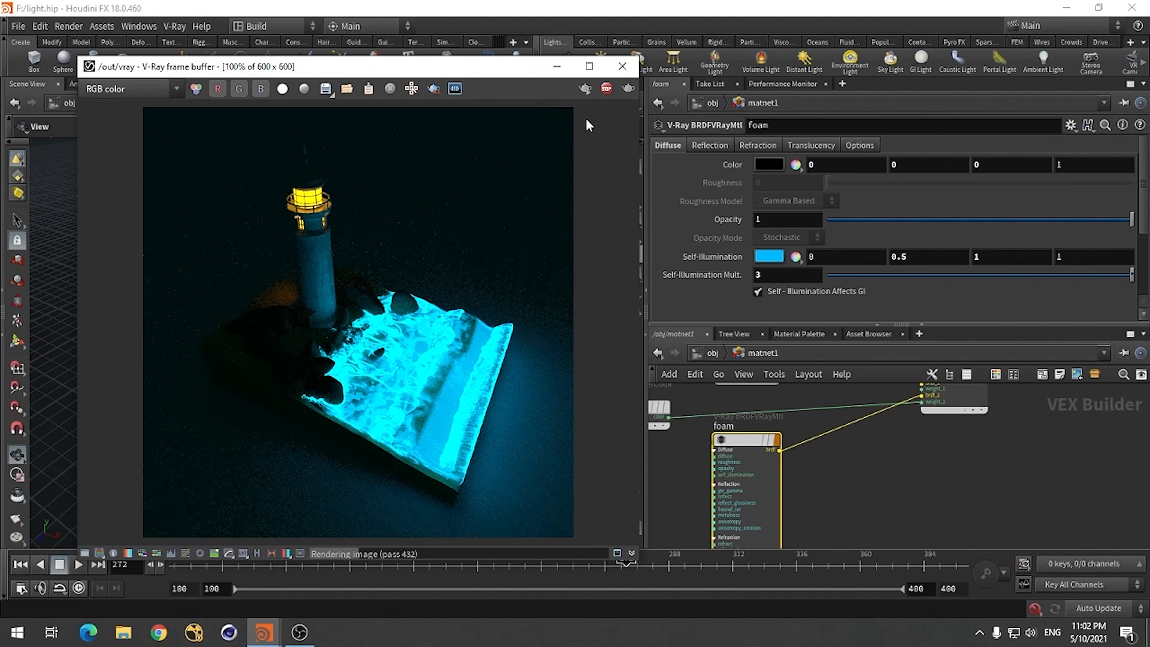
{"action": "left_click", "coordinate": [606, 89]}
Set the foam material's self-illumination multiplier to 2 and test-render the dimmer foam glow
{"action": "left_click", "coordinate": [756, 275]}
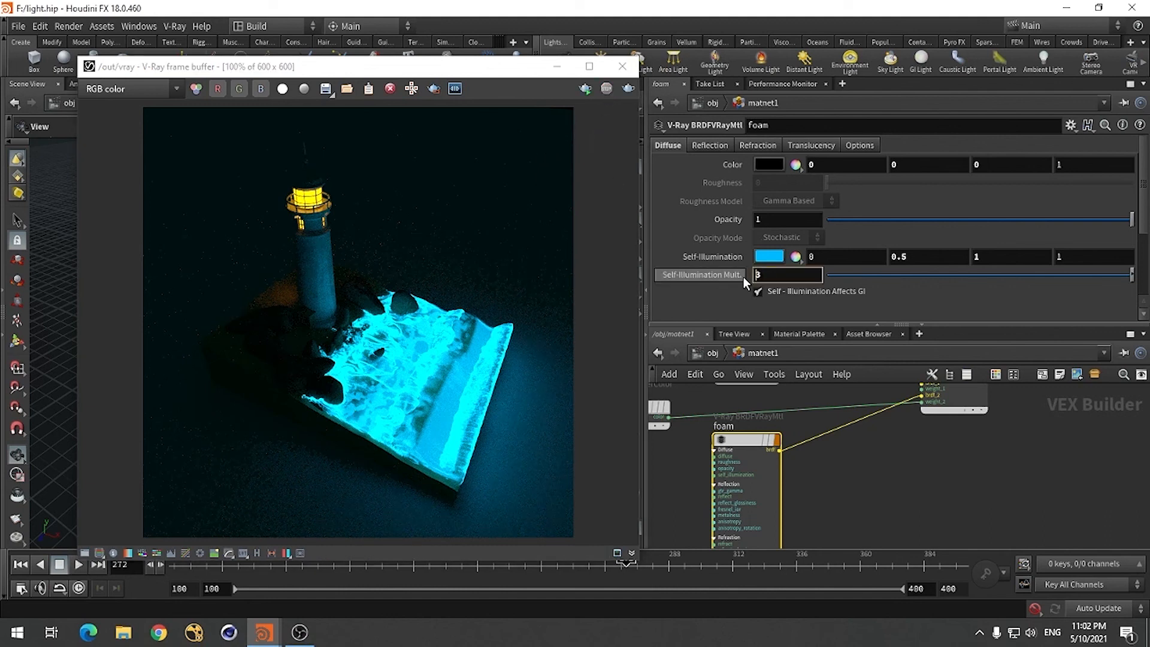
{"action": "double_click", "coordinate": [781, 280]}
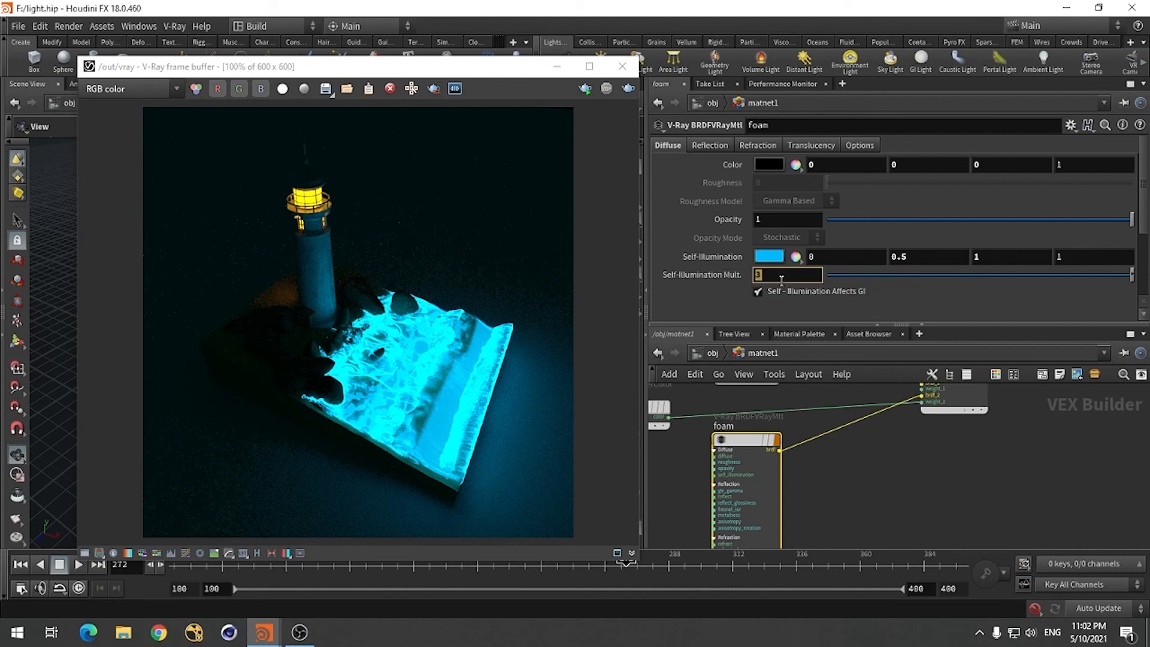
{"action": "key", "text": "Return"}
{"action": "left_click", "coordinate": [631, 90]}
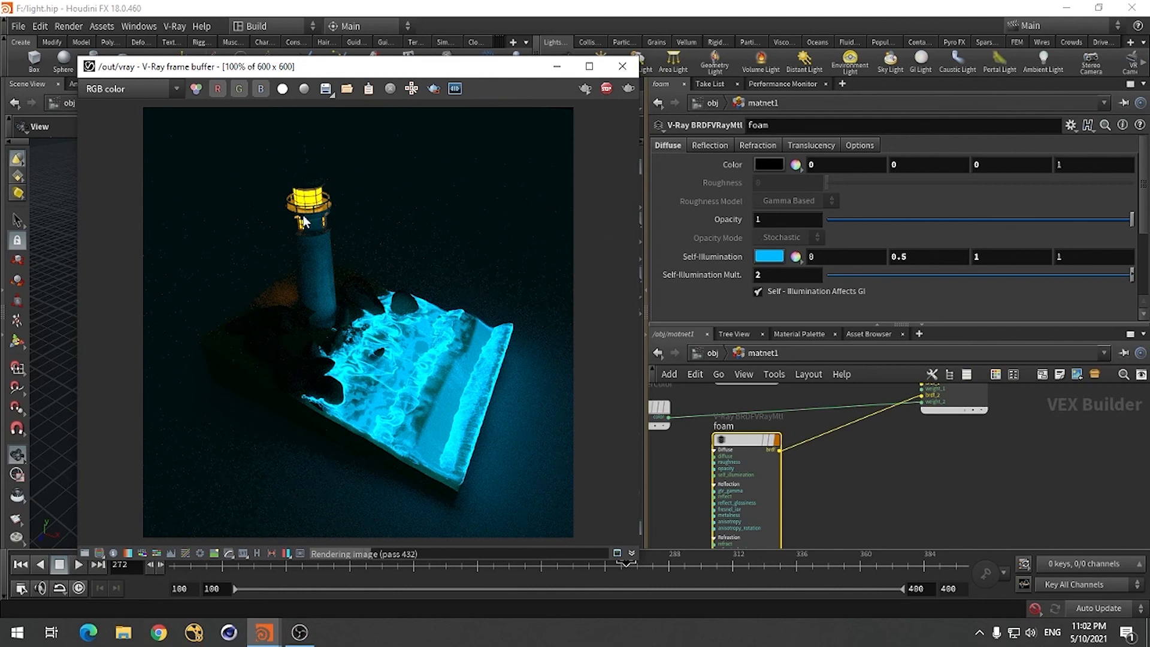
{"action": "left_click", "coordinate": [606, 92]}
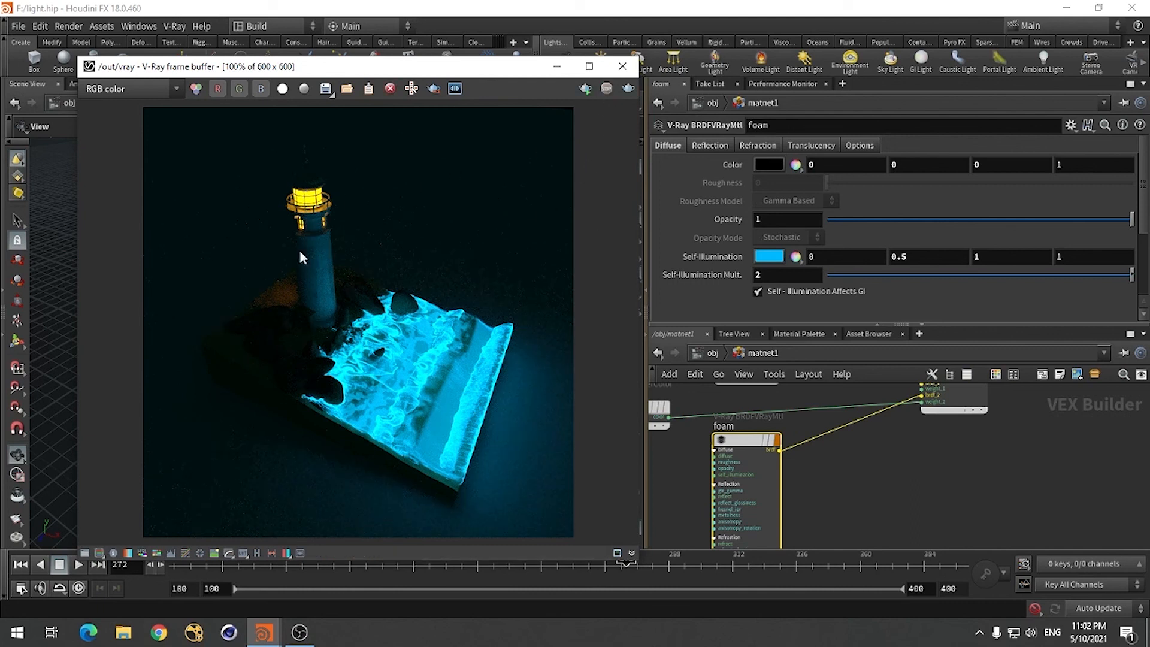
Enable the bloom/glare lens effect in the V-Ray frame buffer and set its threshold to 0.5
{"action": "left_click", "coordinate": [300, 553]}
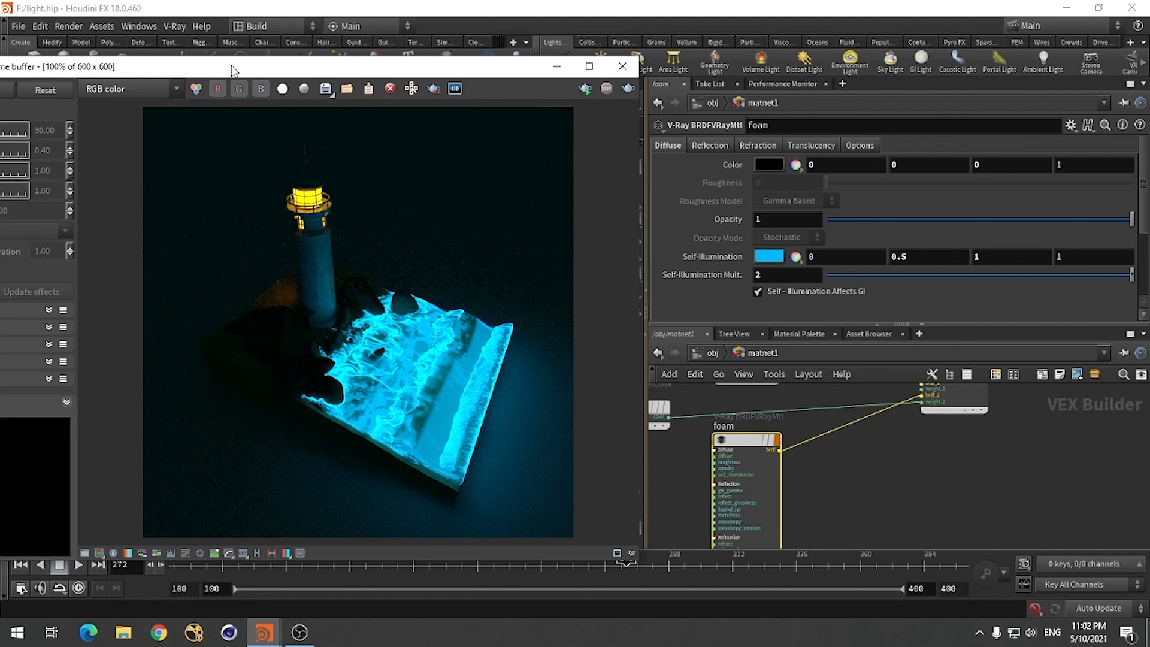
{"action": "left_click_drag", "start_coordinate": [233, 71], "coordinate": [507, 59]}
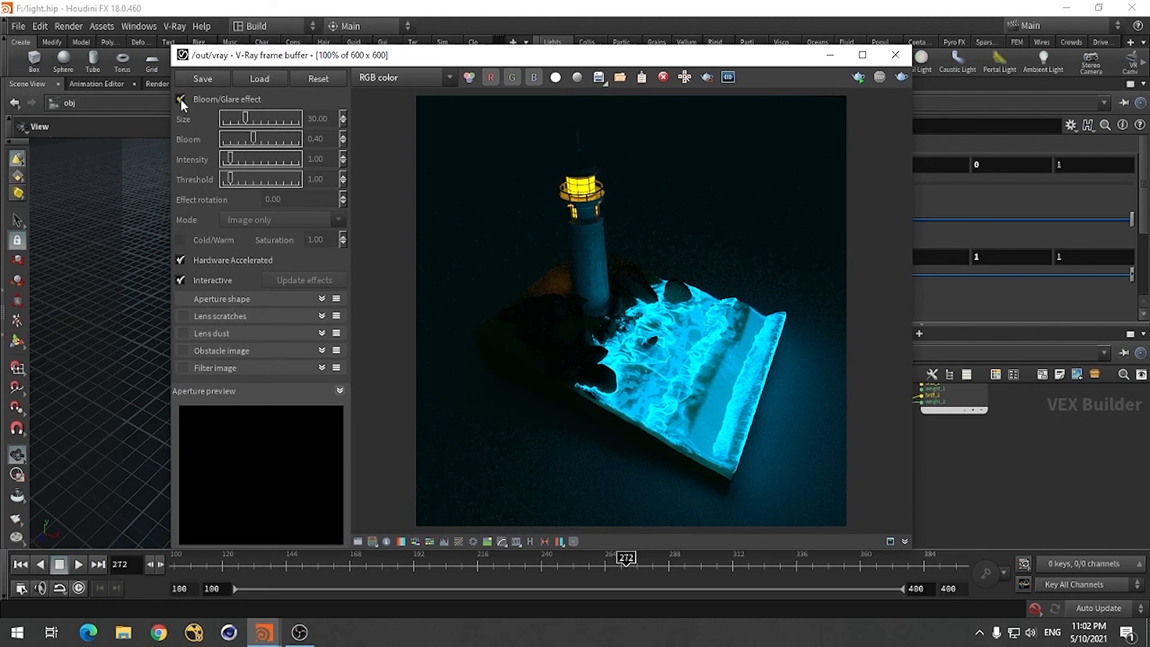
{"action": "left_click", "coordinate": [181, 99]}
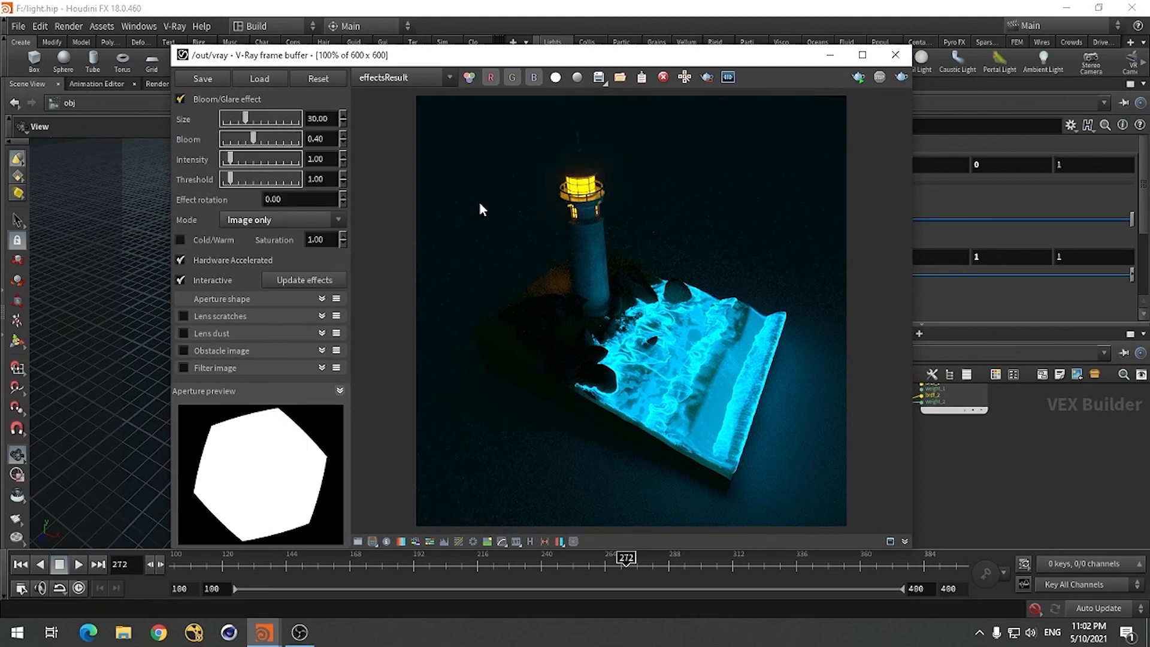
{"action": "double_click", "coordinate": [318, 179]}
{"action": "type", "text": ".5"}
{"action": "key", "text": "Return"}
Set the bloom/glare effect's size to 60 and close the lens effects settings
{"action": "double_click", "coordinate": [322, 118]}
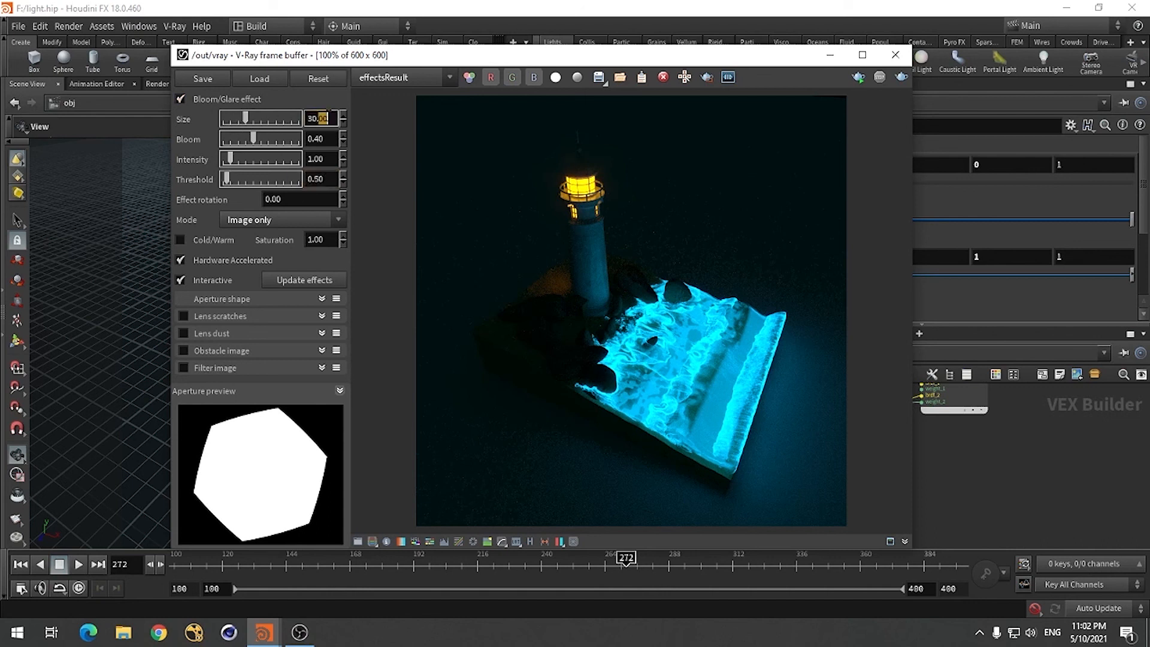
{"action": "key", "text": "BackSpace"}
{"action": "key", "text": "BackSpace"}
{"action": "key", "text": "BackSpace"}
{"action": "key", "text": "BackSpace"}
{"action": "type", "text": "60"}
{"action": "key", "text": "Return"}
{"action": "left_click", "coordinate": [575, 543]}
Reframe the lighthouse from a different angle in the viewport and render the new view with the glare effect
{"action": "left_click_drag", "start_coordinate": [771, 55], "coordinate": [905, 61]}
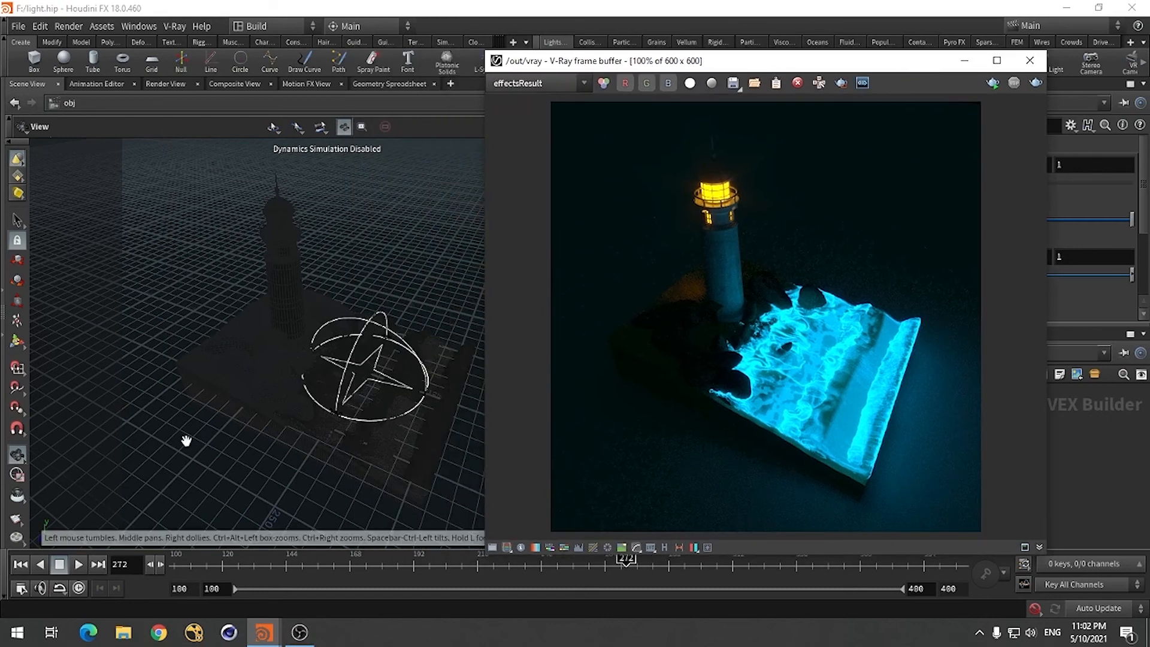
{"action": "left_click_drag", "start_coordinate": [264, 410], "coordinate": [375, 408]}
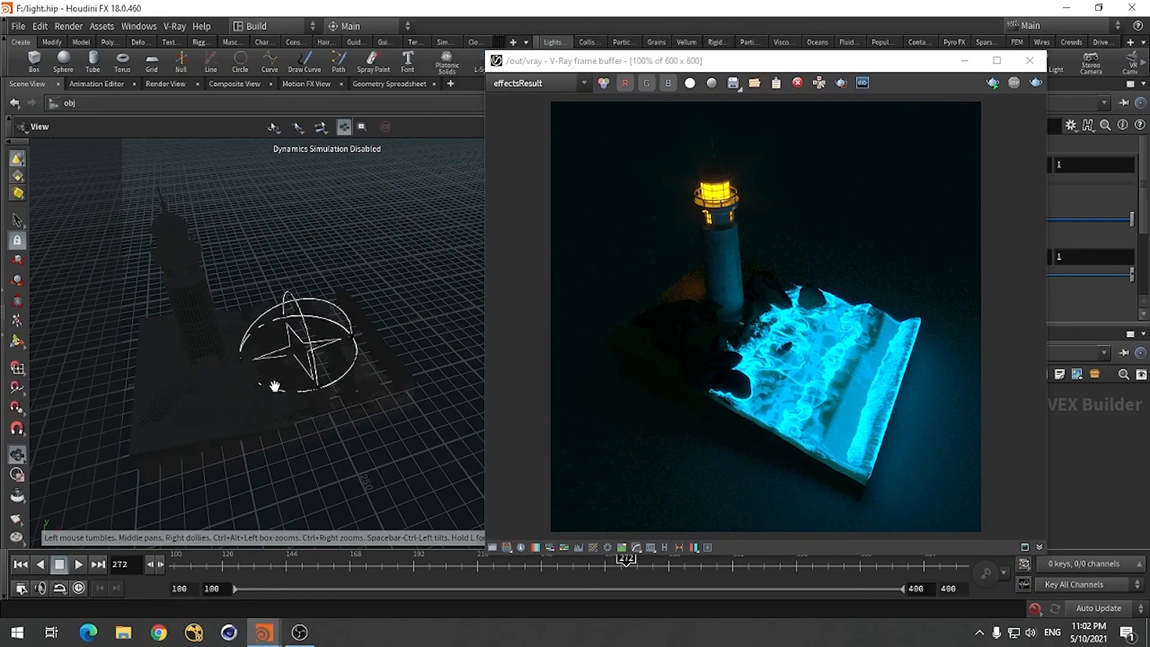
{"action": "middle_click_drag", "start_coordinate": [256, 358], "coordinate": [348, 361]}
{"action": "right_click_drag", "start_coordinate": [348, 361], "coordinate": [329, 390]}
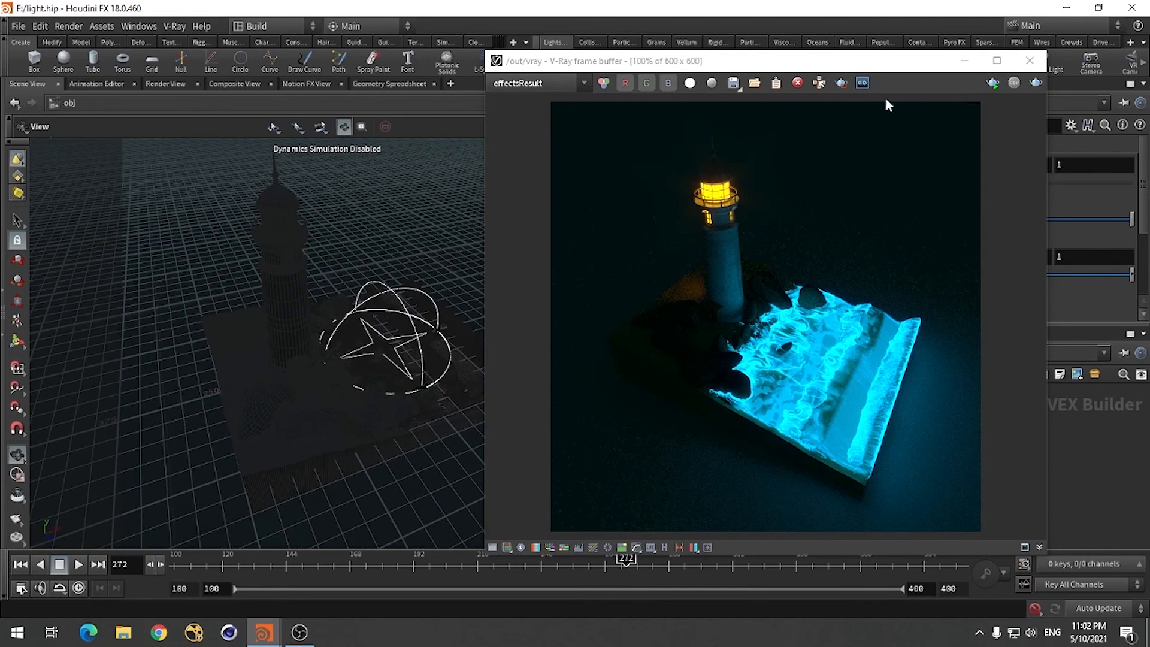
{"action": "left_click_drag", "start_coordinate": [900, 63], "coordinate": [466, 39]}
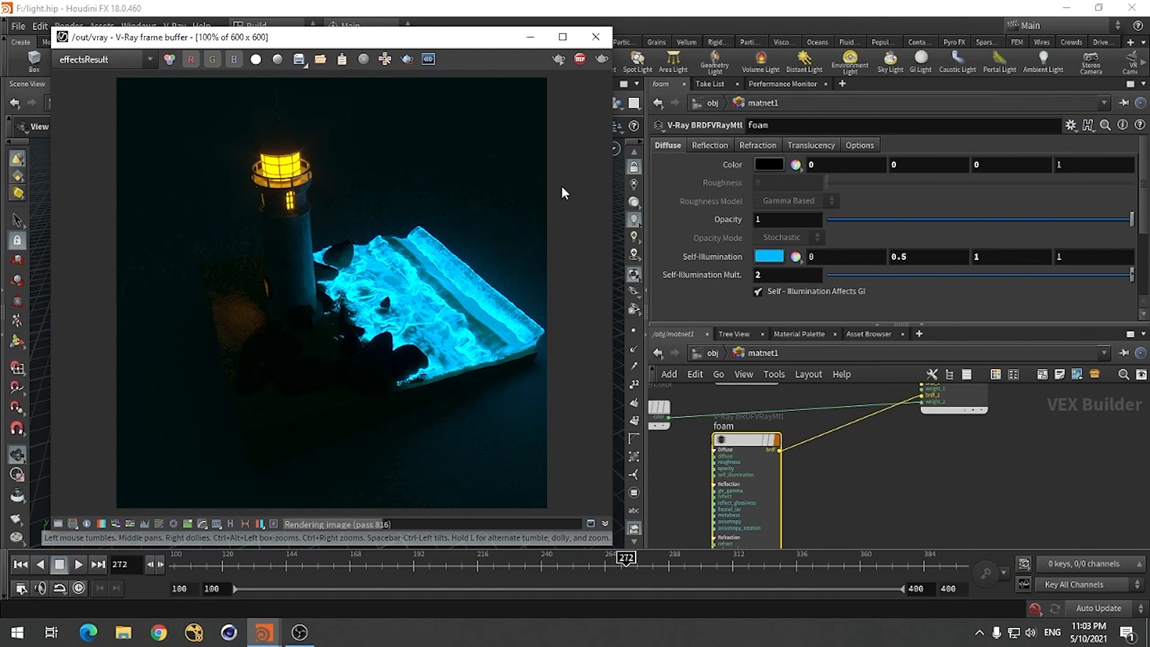
Review the foam material's reflection, refraction and diffuse settings, and return to the object-level network to look over the scene's nodes
{"action": "scroll", "coordinate": [871, 503], "scroll_direction": "down", "scroll_amount": 2}
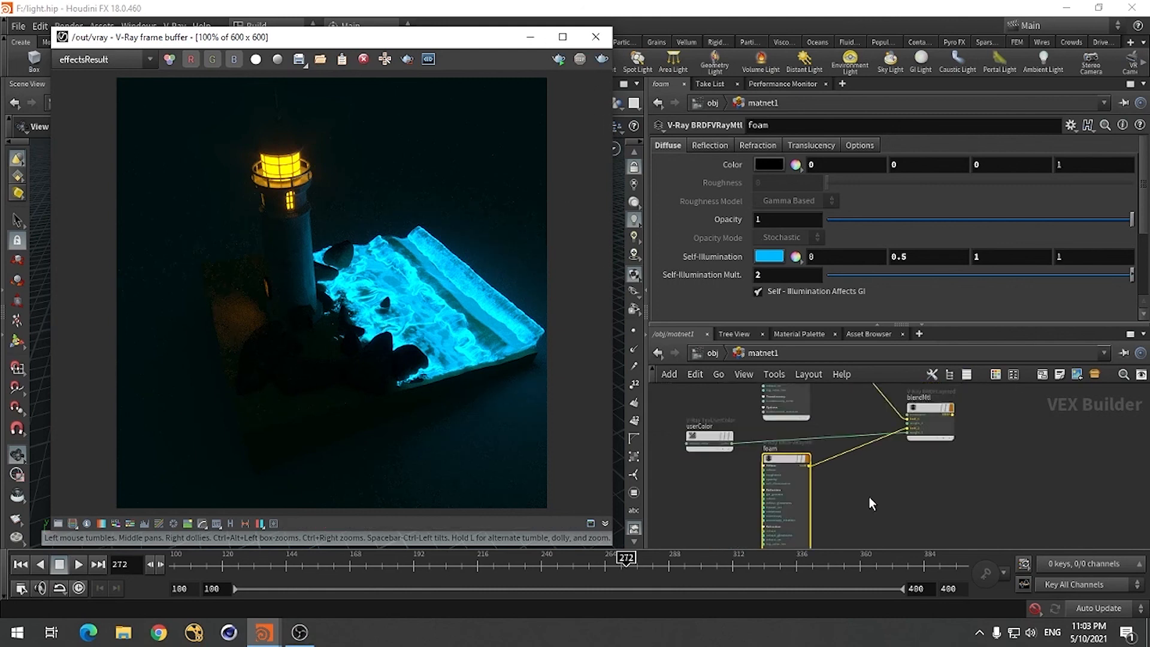
{"action": "scroll", "coordinate": [872, 503], "scroll_direction": "down", "scroll_amount": 1}
{"action": "left_click", "coordinate": [802, 467]}
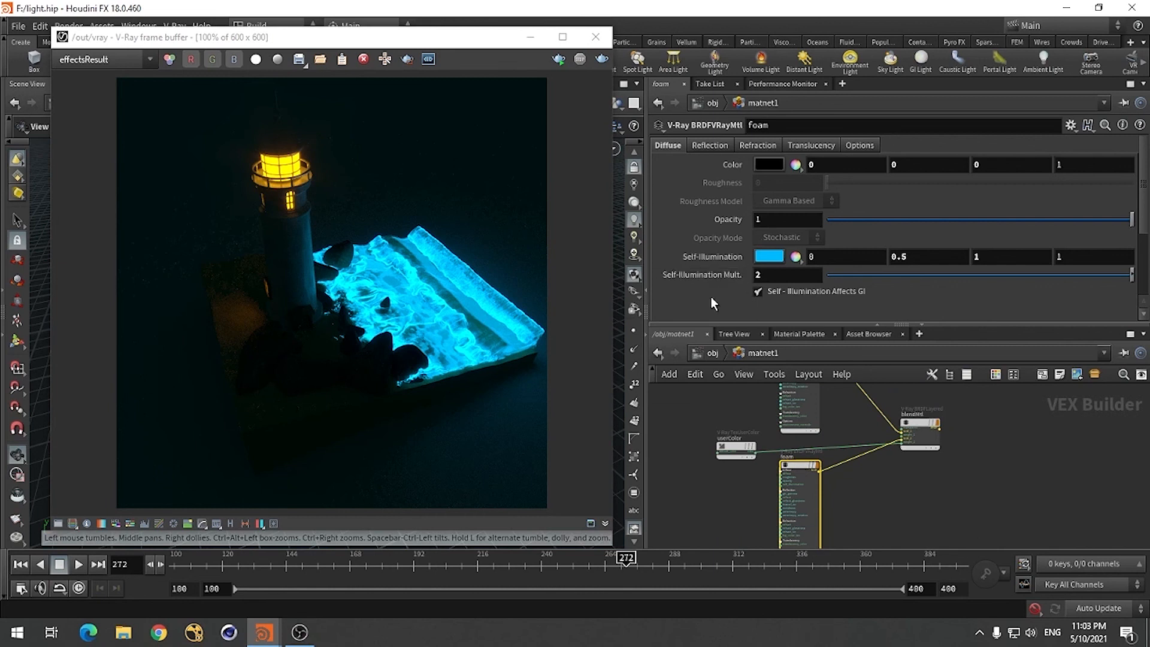
{"action": "left_click", "coordinate": [713, 145]}
{"action": "left_click", "coordinate": [755, 144]}
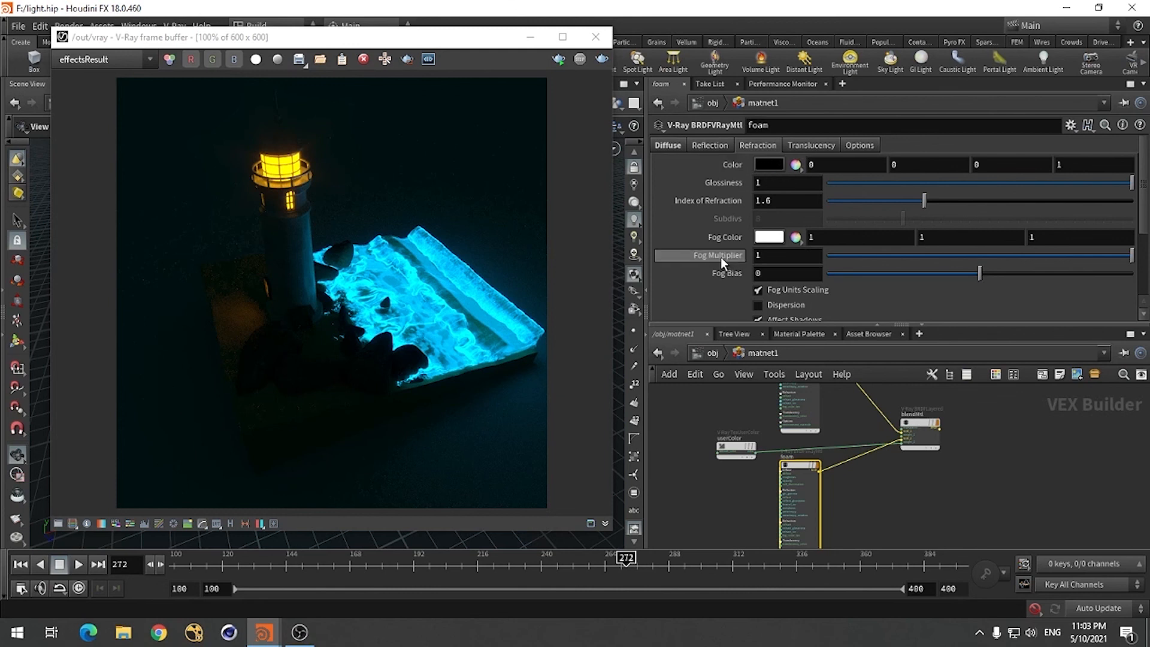
{"action": "left_click", "coordinate": [669, 145]}
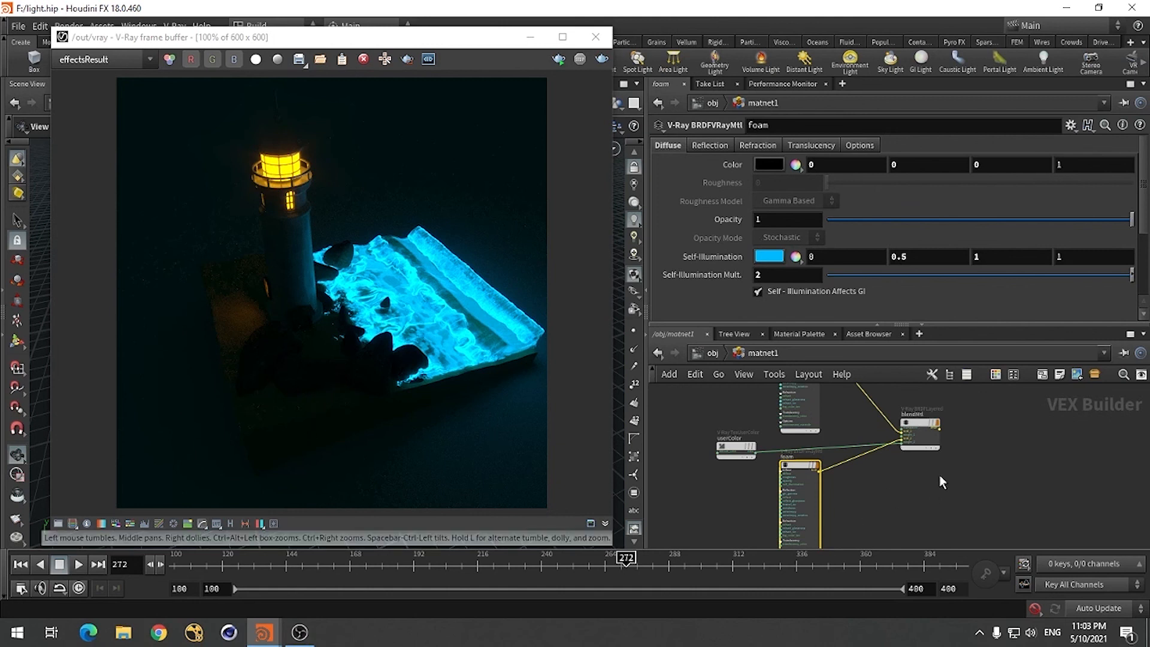
{"action": "scroll", "coordinate": [942, 480], "scroll_direction": "down", "scroll_amount": 1}
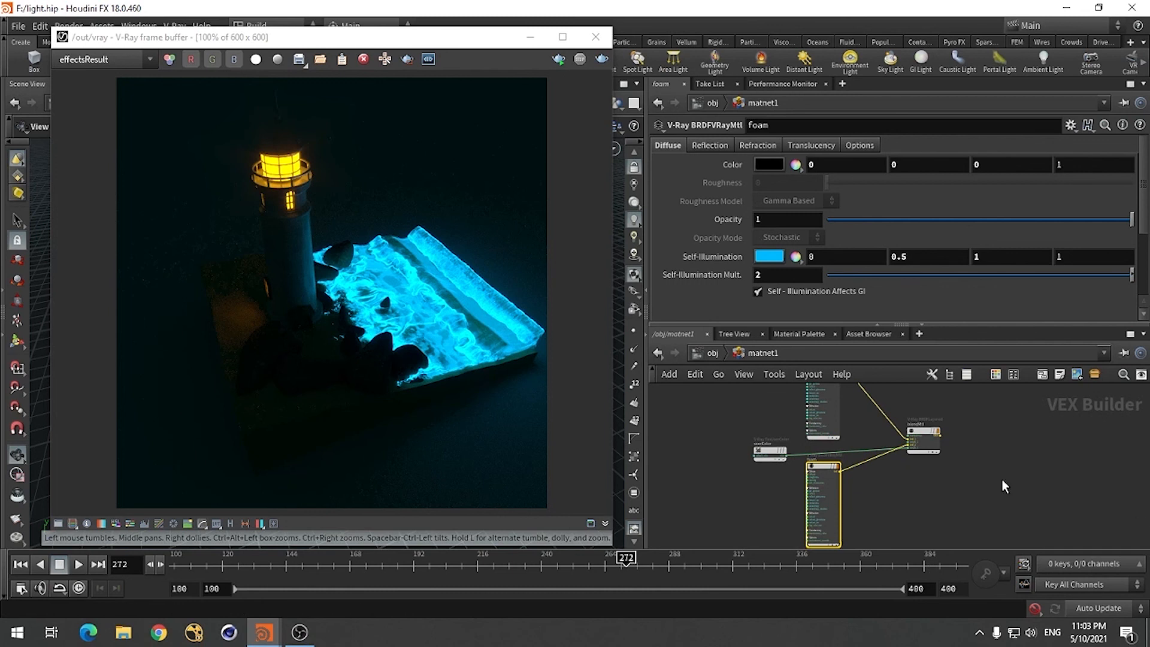
{"action": "scroll", "coordinate": [922, 505], "scroll_direction": "down", "scroll_amount": 3}
{"action": "left_click", "coordinate": [713, 353]}
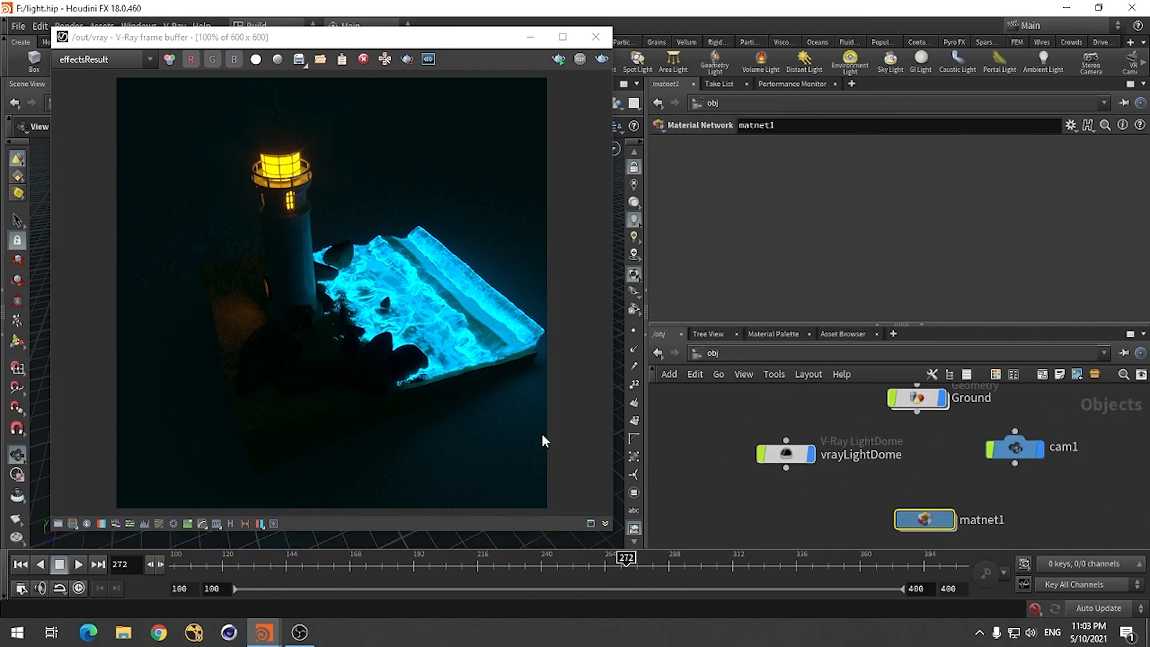
{"action": "scroll", "coordinate": [854, 454], "scroll_direction": "down", "scroll_amount": 4}
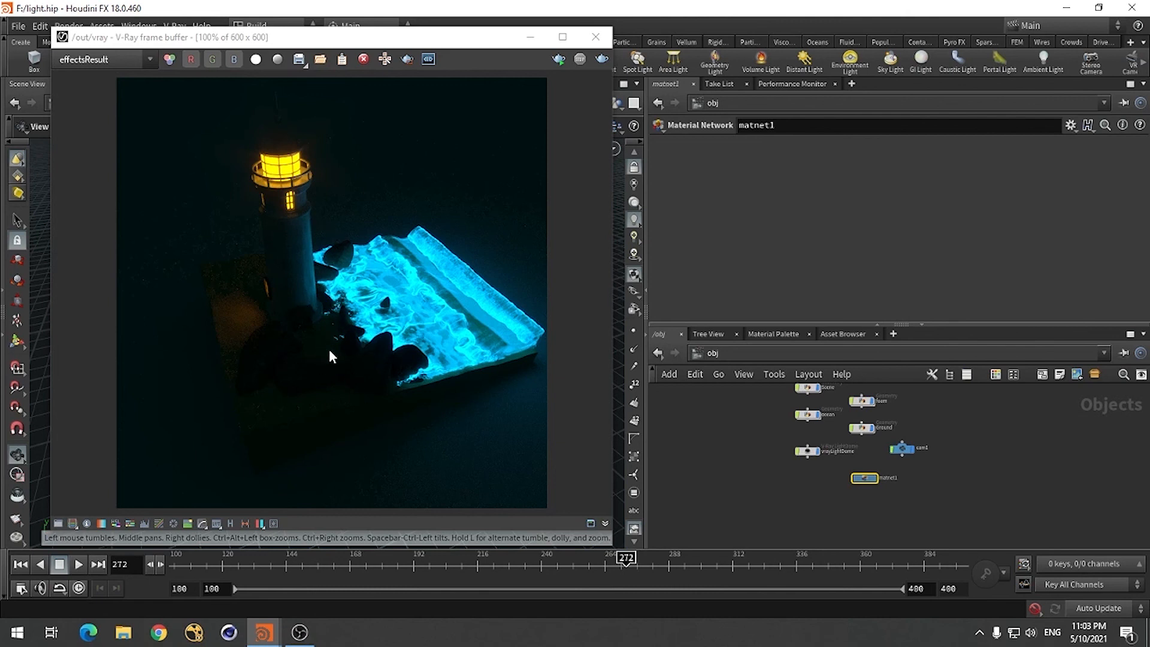
{"action": "scroll", "coordinate": [861, 479], "scroll_direction": "up", "scroll_amount": 3}
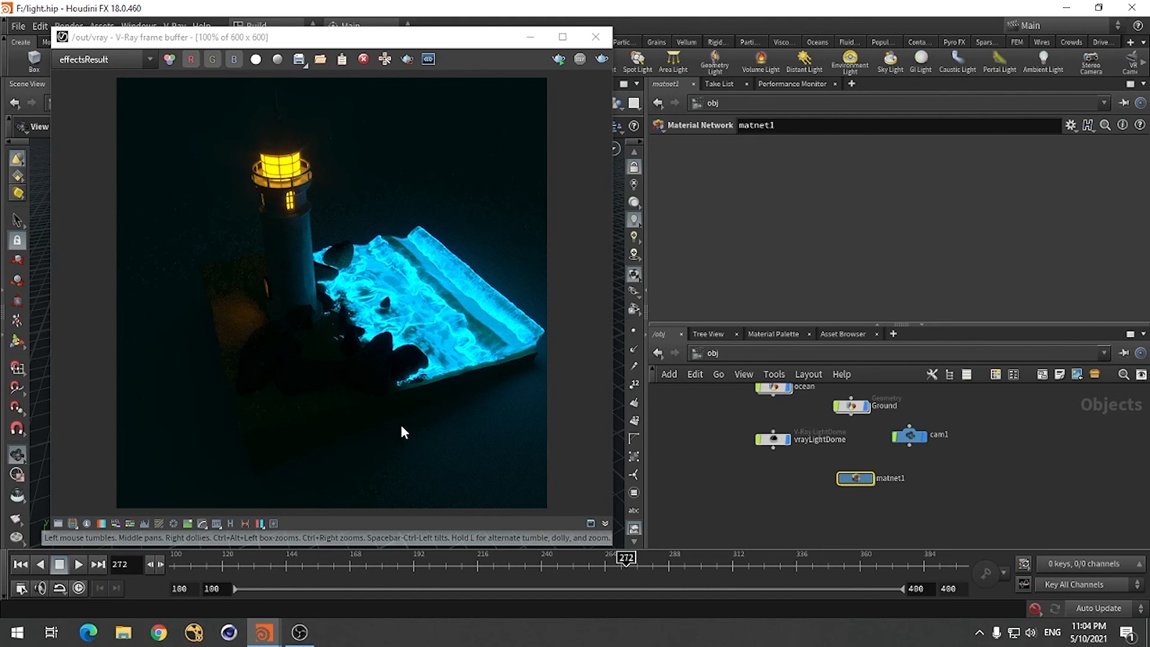
Open the V-Ray renderer settings and set the valid frame range to Render Frame Range
{"action": "left_click_drag", "start_coordinate": [392, 38], "coordinate": [797, 57]}
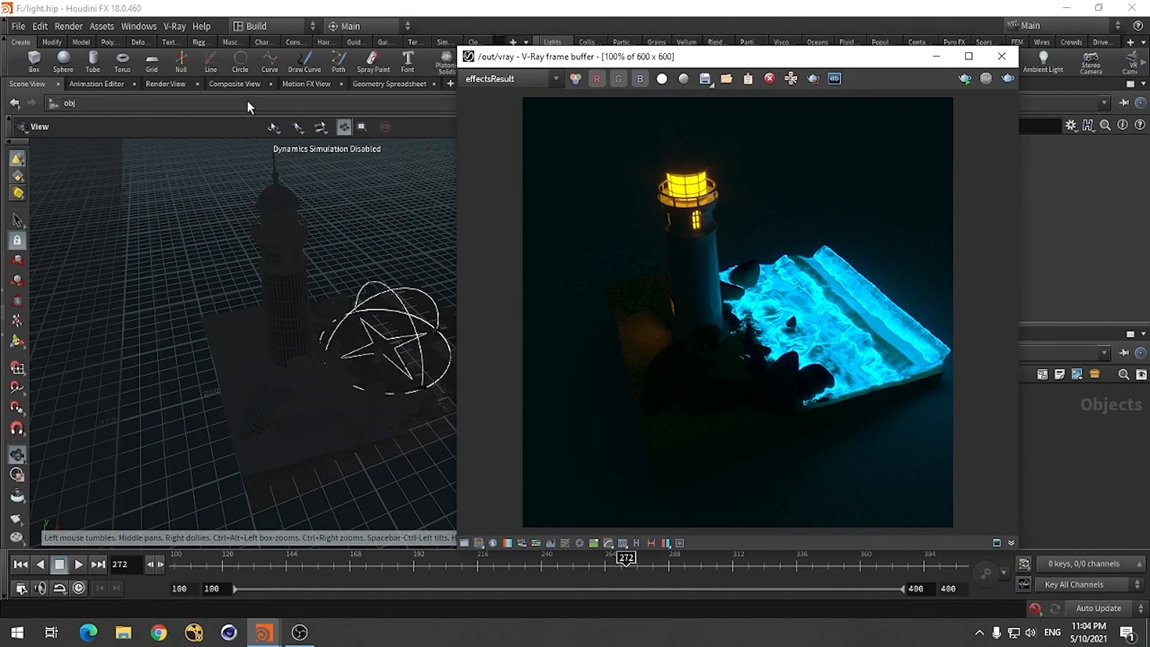
{"action": "left_click", "coordinate": [172, 27]}
{"action": "left_click", "coordinate": [192, 71]}
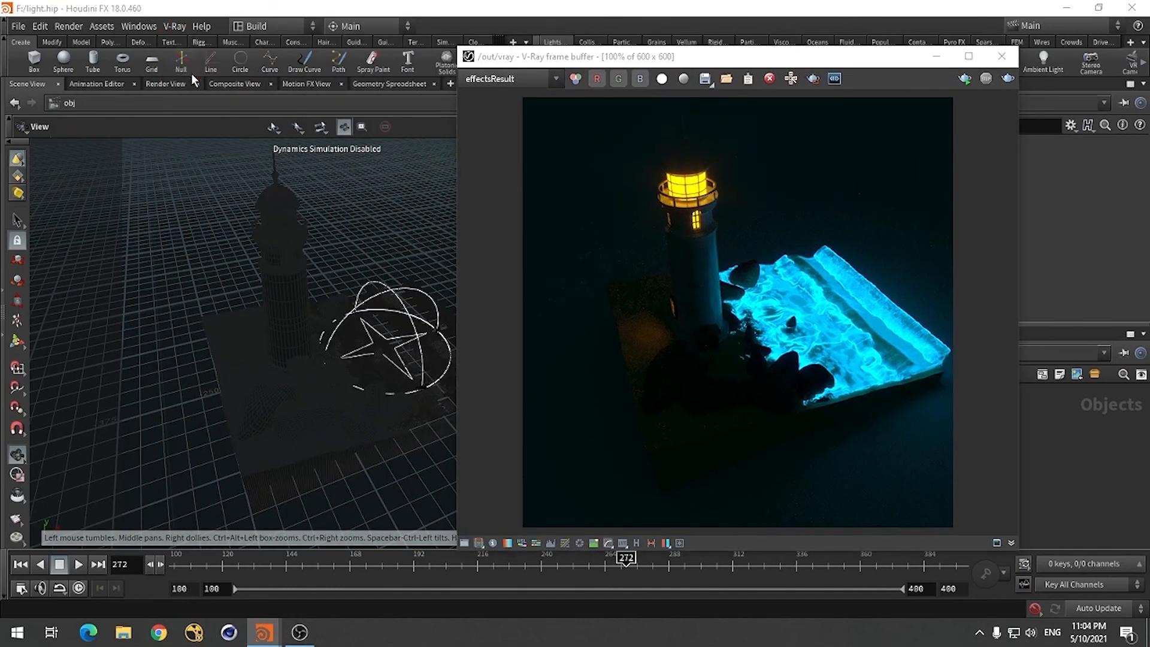
{"action": "left_click_drag", "start_coordinate": [168, 12], "coordinate": [307, 46]}
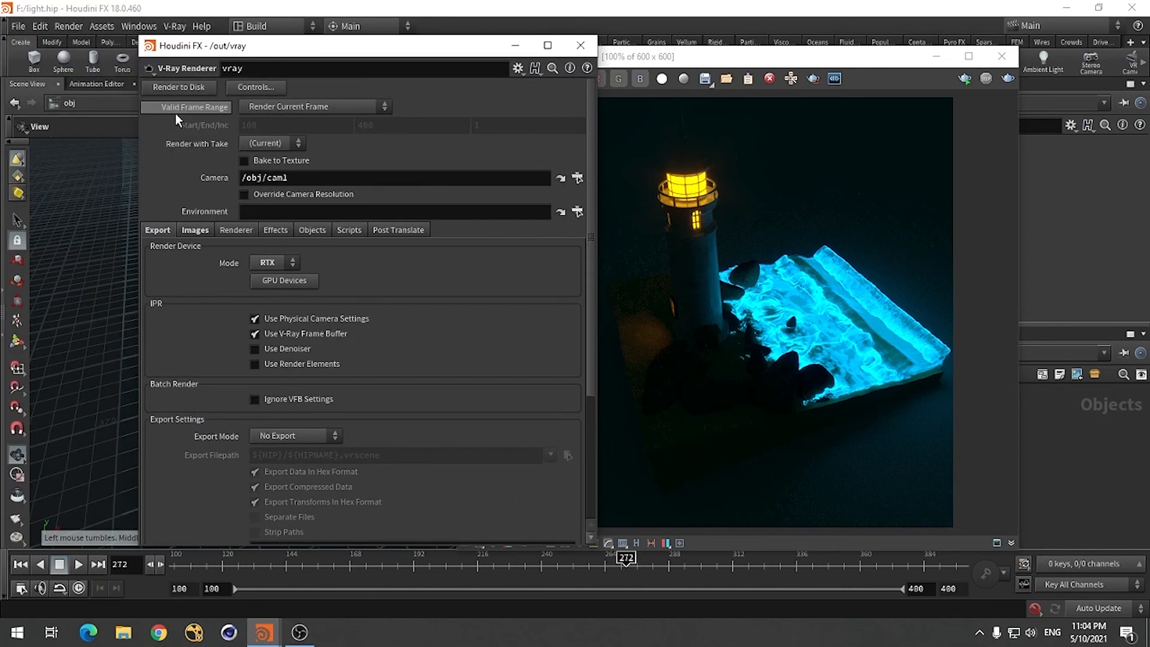
{"action": "left_click", "coordinate": [301, 106]}
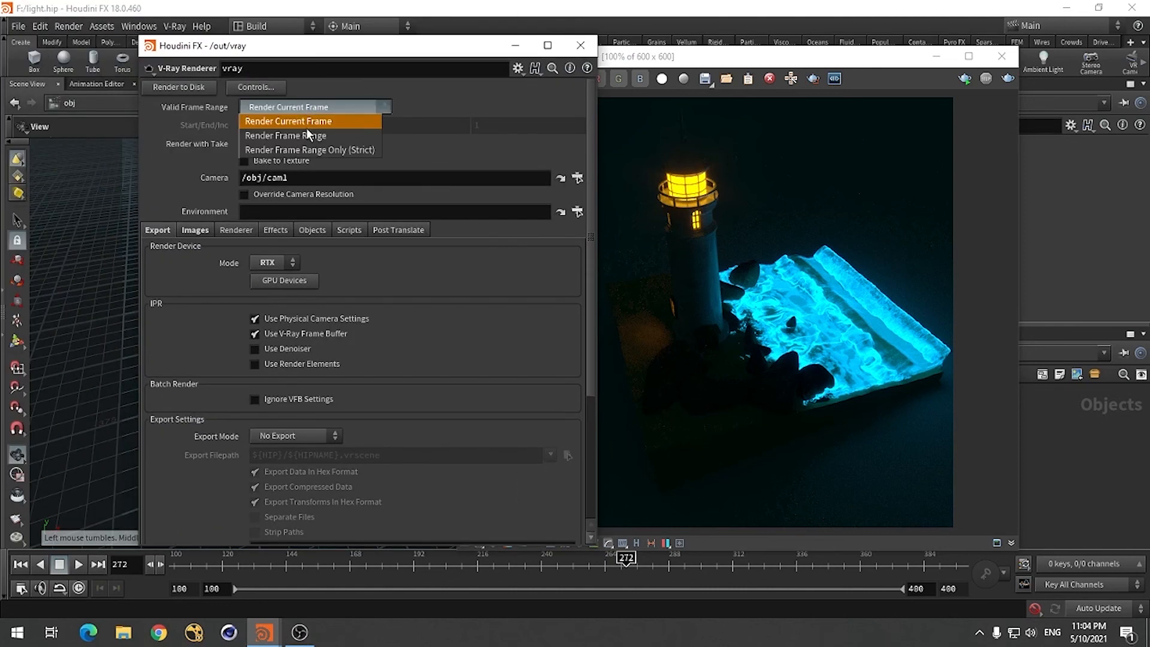
{"action": "left_click", "coordinate": [275, 136]}
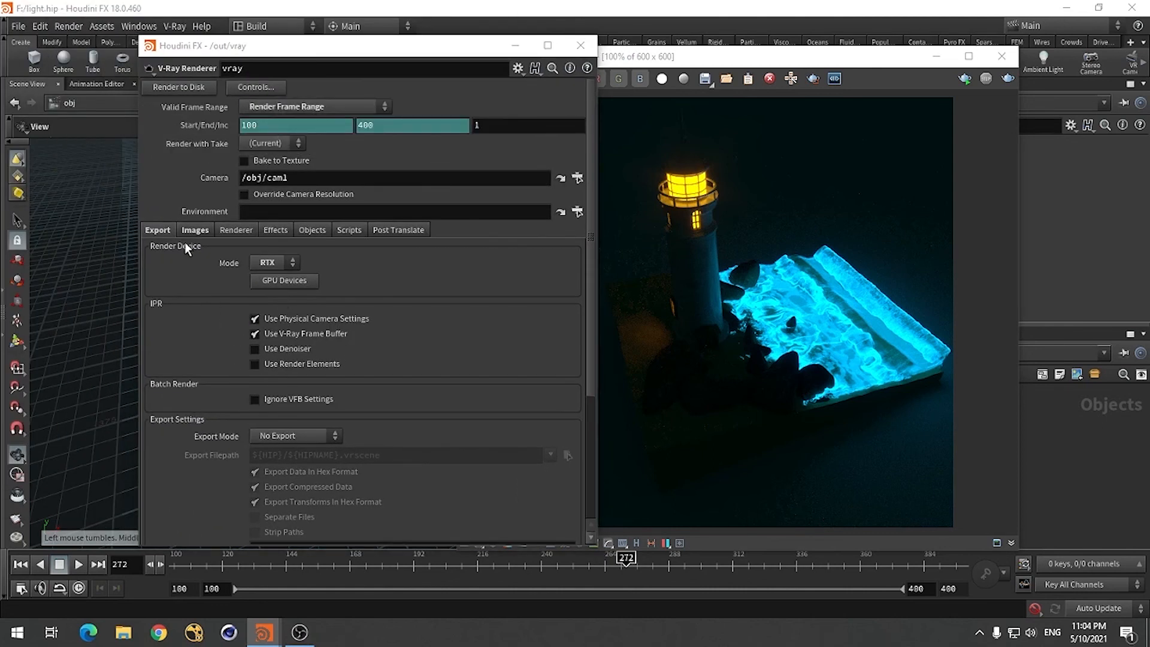
Enable saving of the rendered images in the V-Ray renderer's image settings and check the output file path
{"action": "left_click", "coordinate": [191, 233]}
{"action": "left_click", "coordinate": [258, 337]}
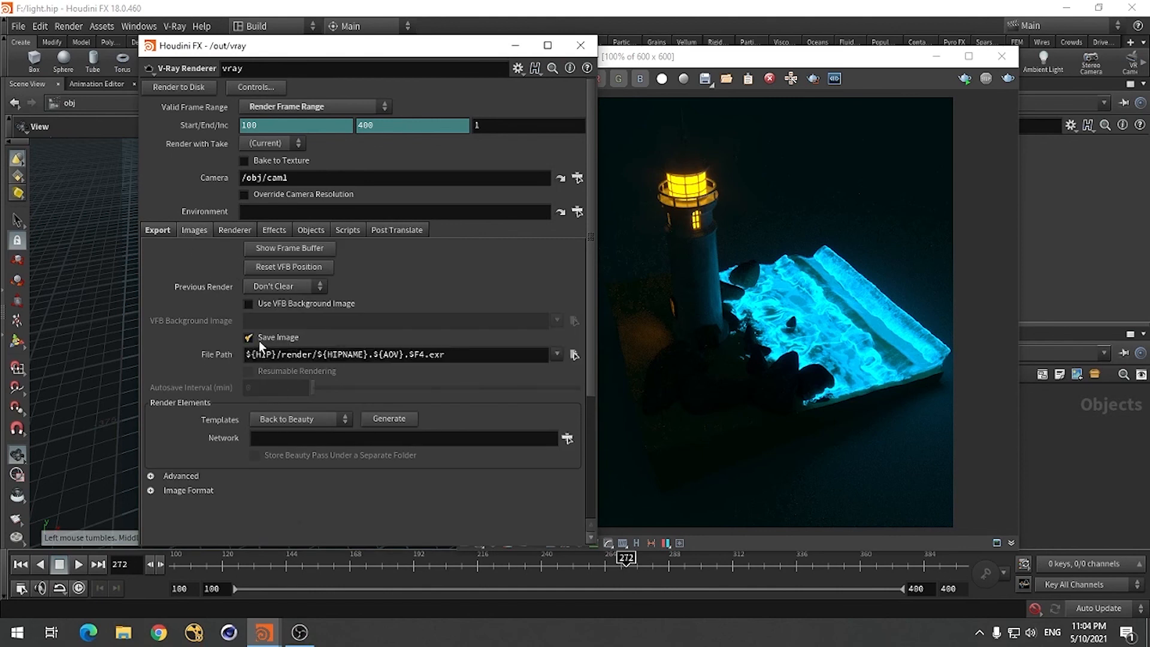
{"action": "double_click", "coordinate": [455, 357]}
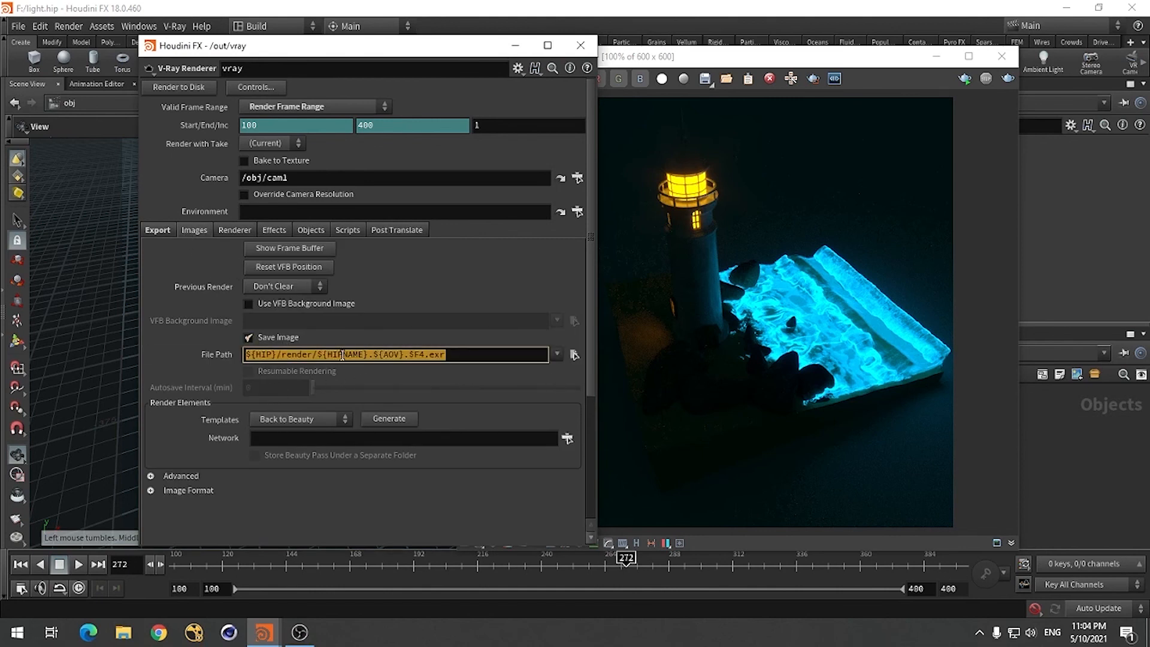
{"action": "left_click", "coordinate": [456, 369]}
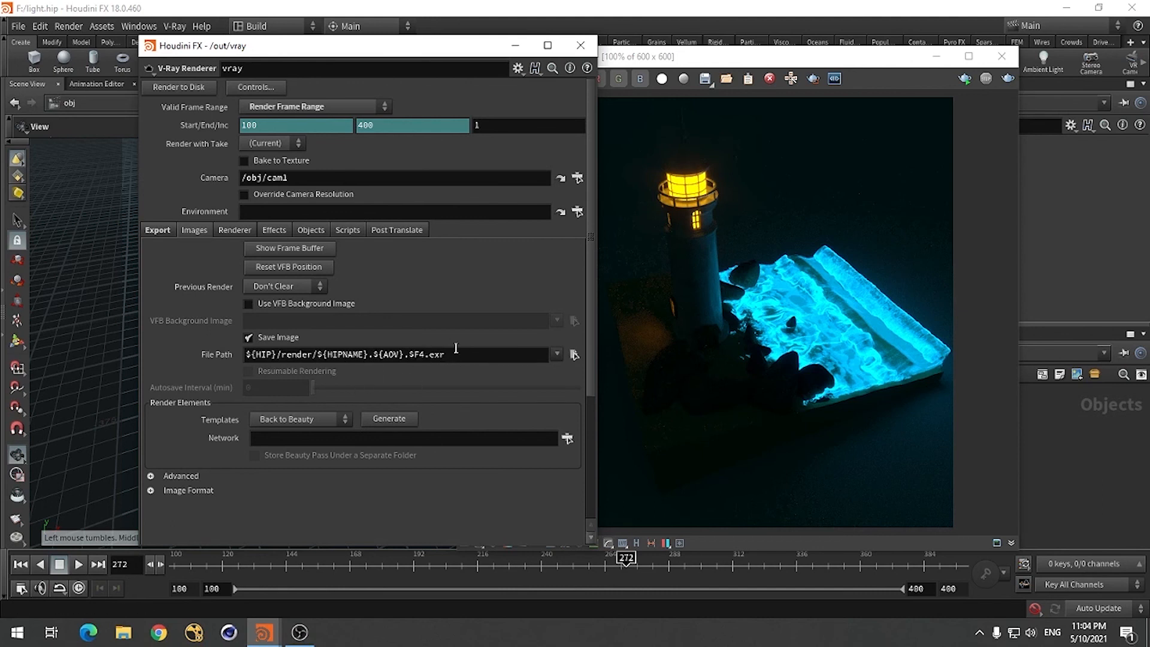
Examine the V-Ray renderer's sampler, global illumination, color mapping, camera and geometry option settings
{"action": "left_click", "coordinate": [234, 230]}
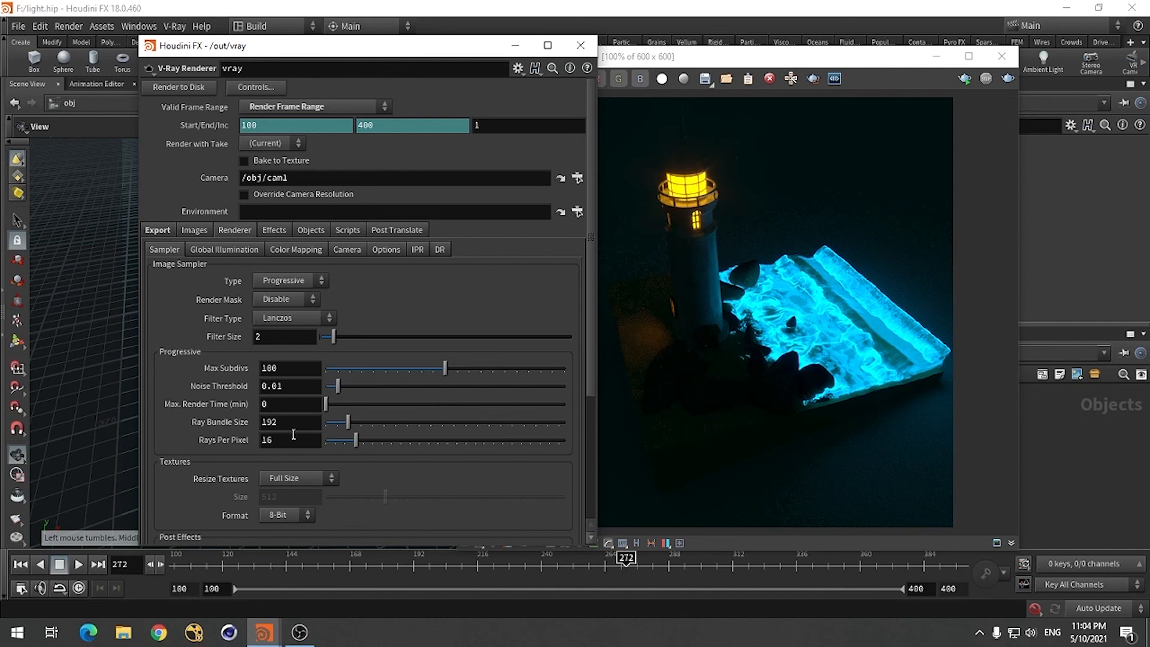
{"action": "left_click_drag", "start_coordinate": [792, 57], "coordinate": [812, 54]}
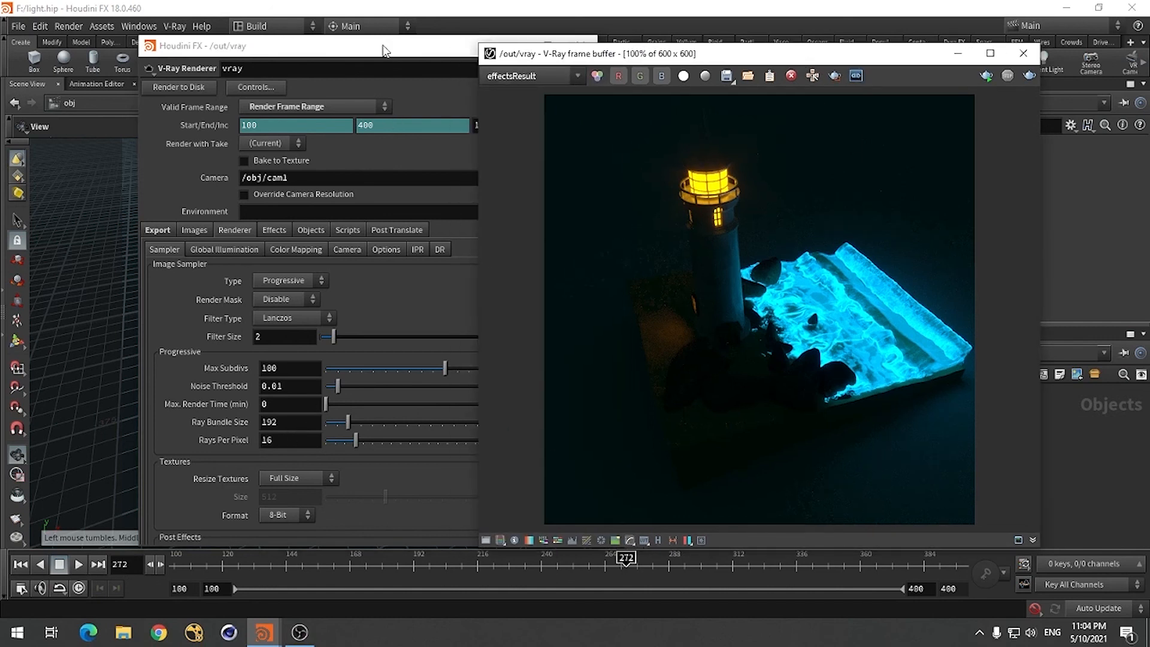
{"action": "left_click_drag", "start_coordinate": [384, 48], "coordinate": [350, 50]}
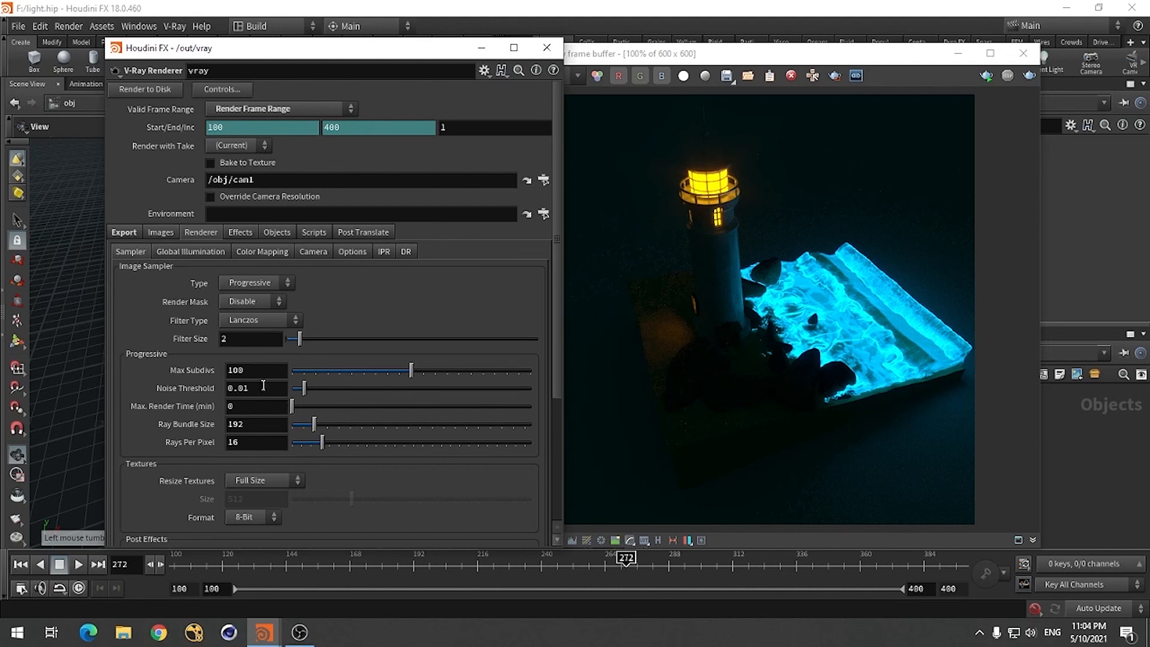
{"action": "left_click", "coordinate": [206, 252]}
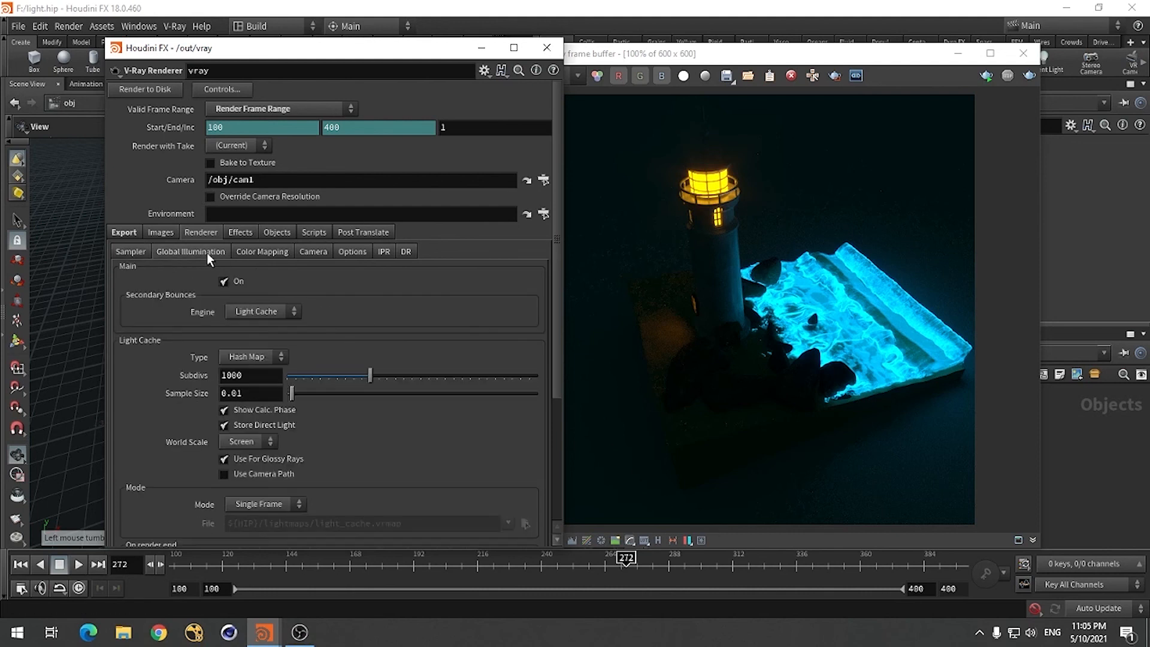
{"action": "left_click", "coordinate": [255, 252]}
{"action": "left_click", "coordinate": [313, 252]}
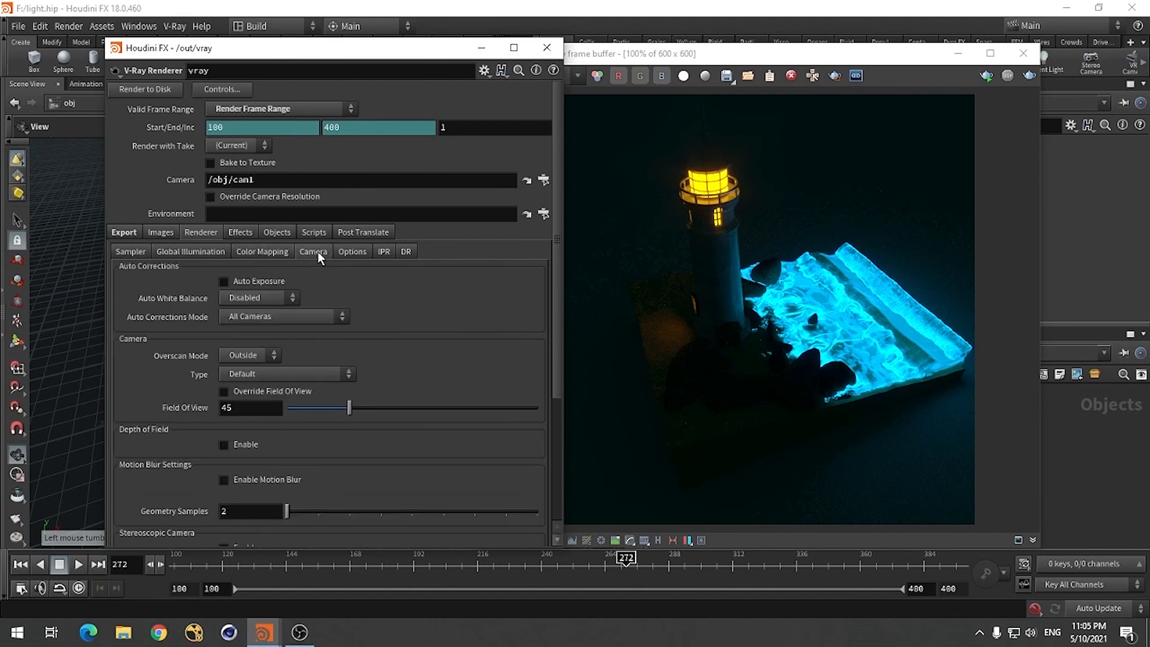
{"action": "left_click", "coordinate": [351, 252]}
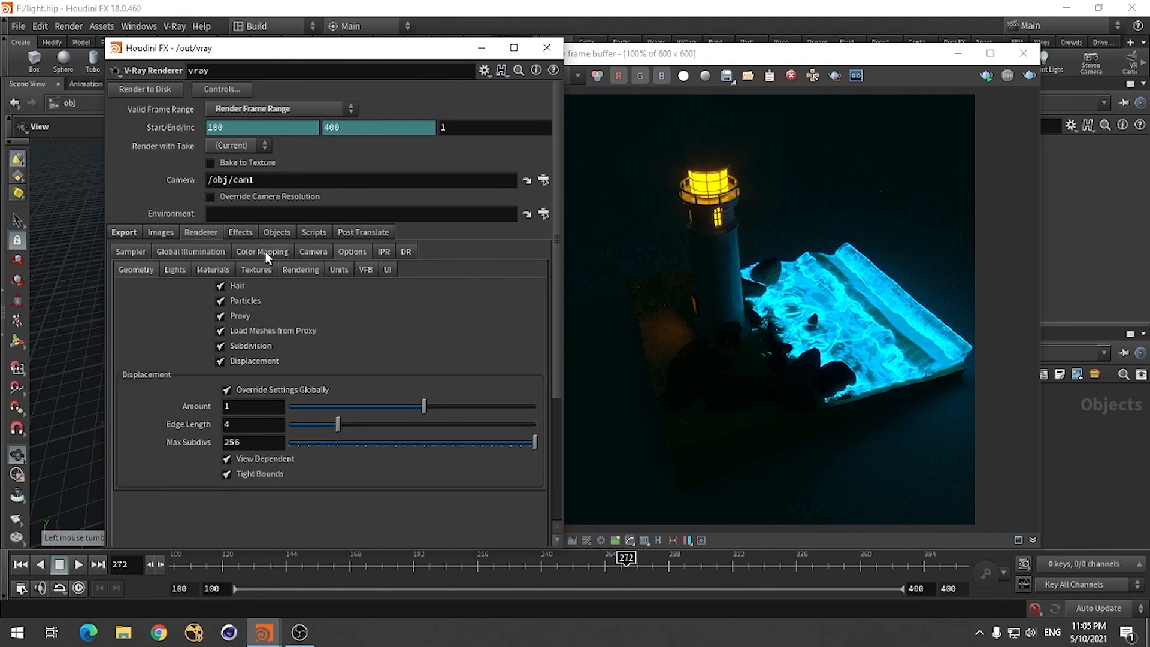
{"action": "left_click", "coordinate": [301, 251]}
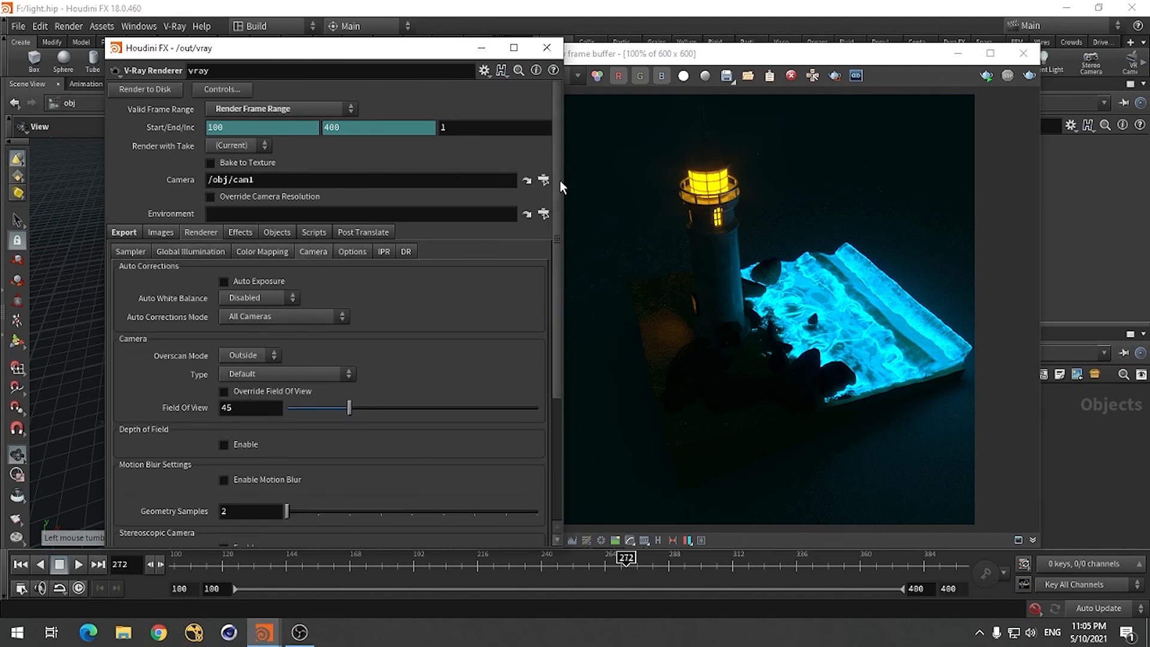
Check the renderer's remaining camera options, then close its settings window and move the V-Ray frame buffer clear of the object network
{"action": "left_click_drag", "start_coordinate": [559, 181], "coordinate": [468, 356]}
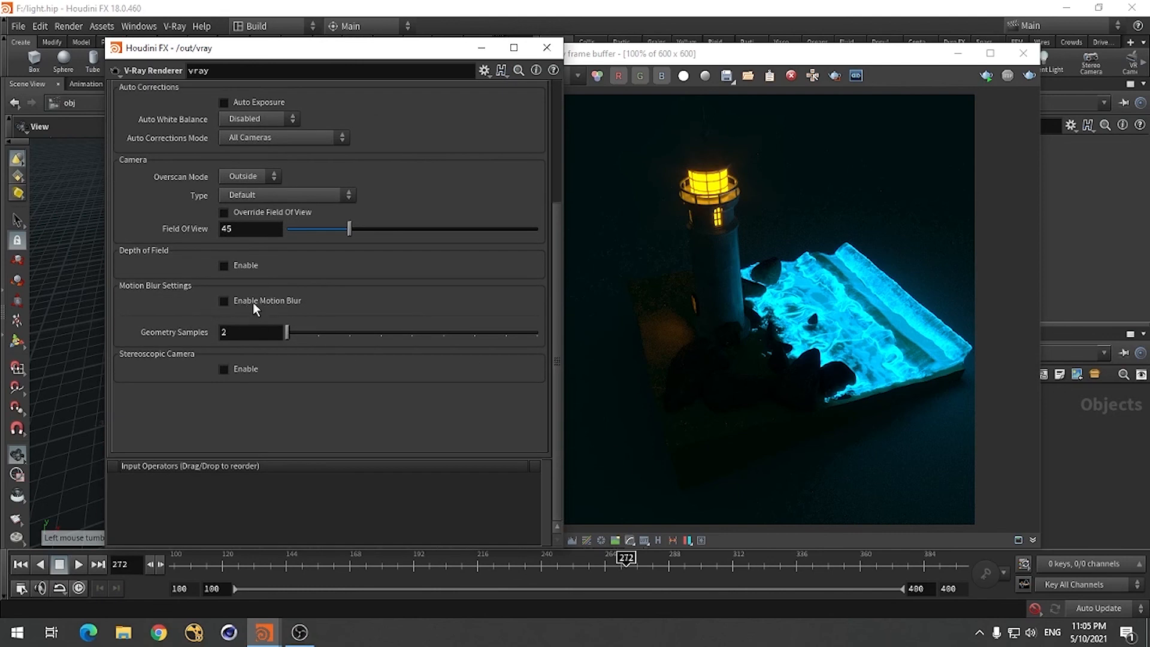
{"action": "left_click_drag", "start_coordinate": [557, 242], "coordinate": [558, 151]}
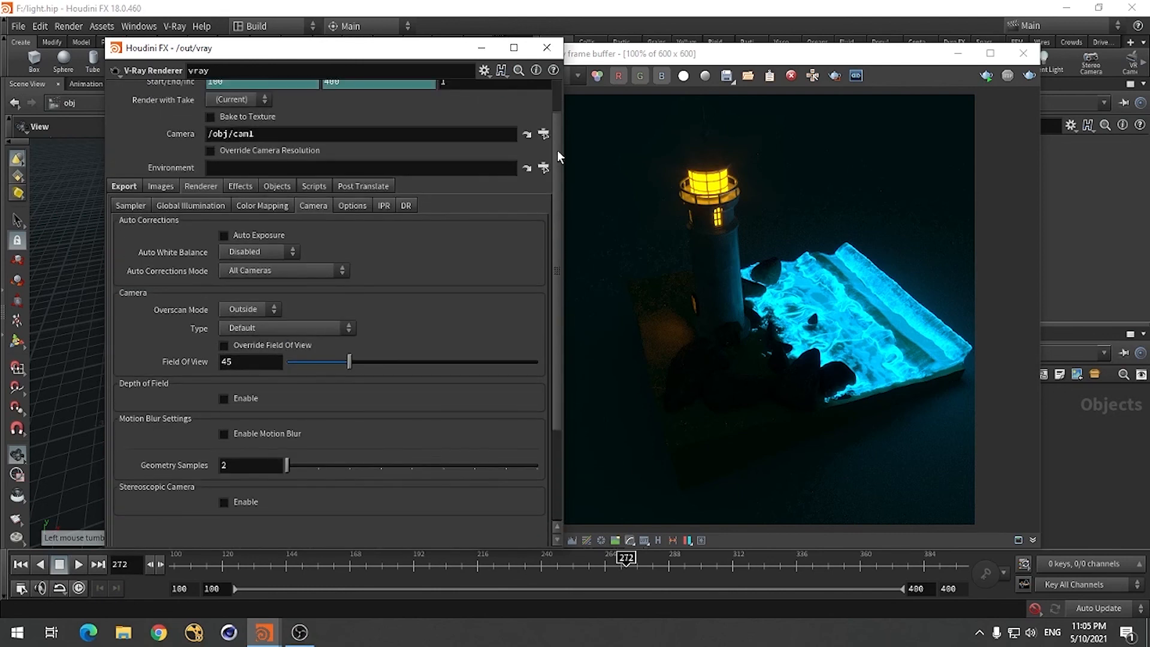
{"action": "left_click", "coordinate": [538, 52]}
{"action": "left_click_drag", "start_coordinate": [758, 55], "coordinate": [510, 65]}
{"action": "left_click_drag", "start_coordinate": [582, 64], "coordinate": [495, 53]}
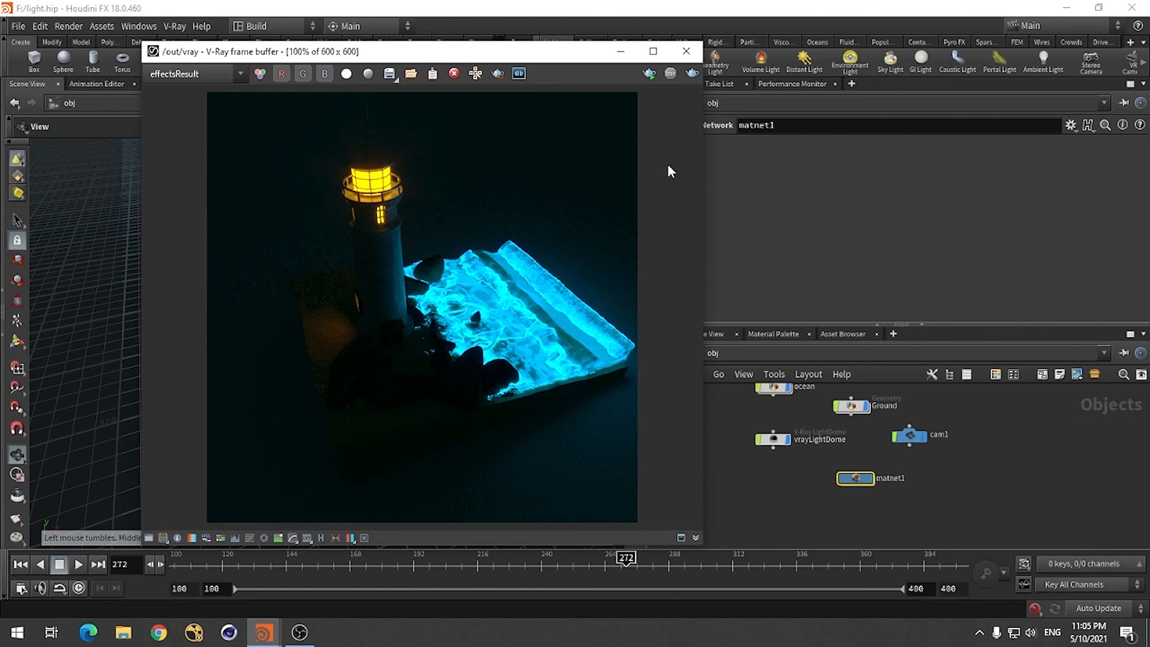
{"action": "key", "text": "Tab"}
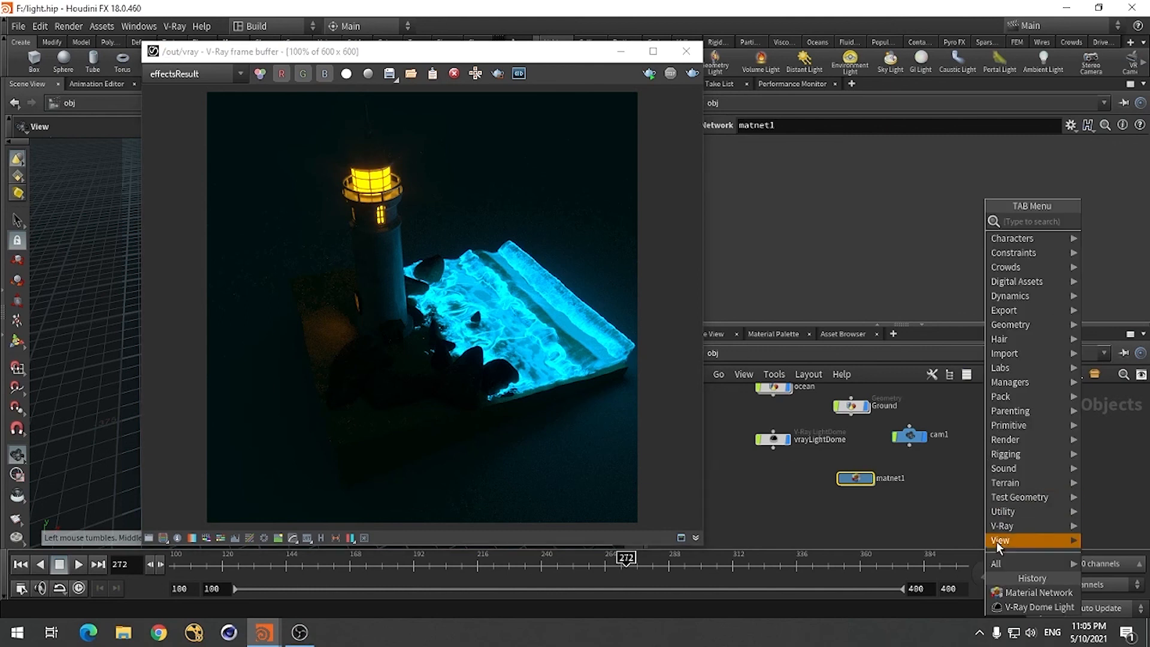
{"action": "mouse_move", "coordinate": [1007, 525]}
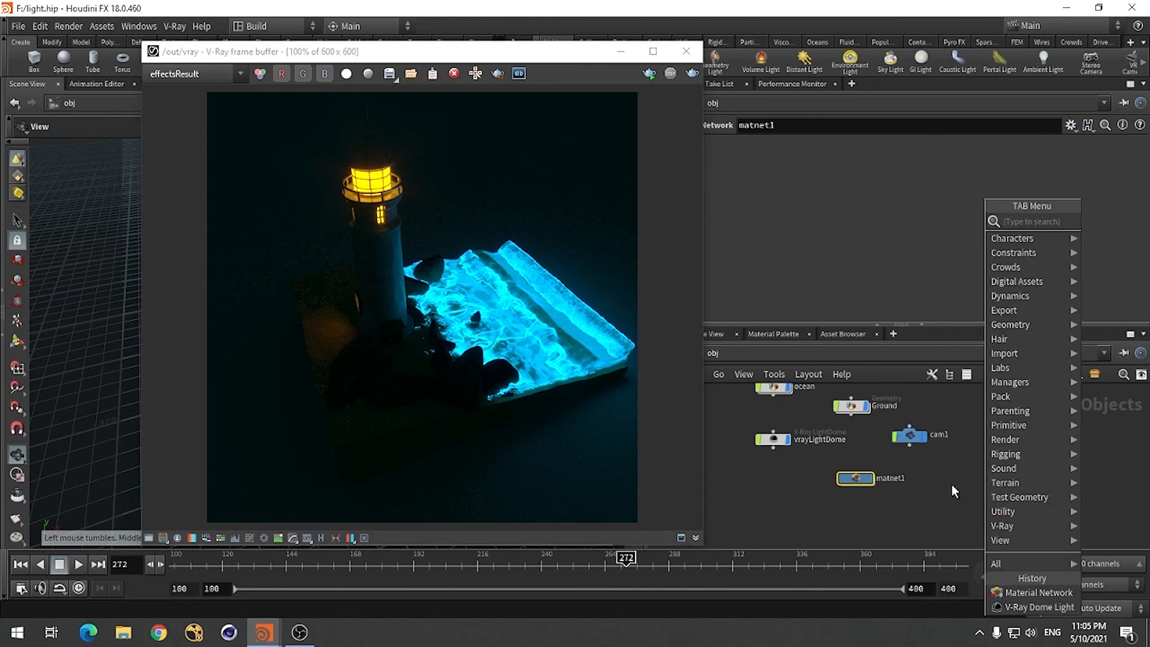
{"action": "left_click", "coordinate": [911, 510]}
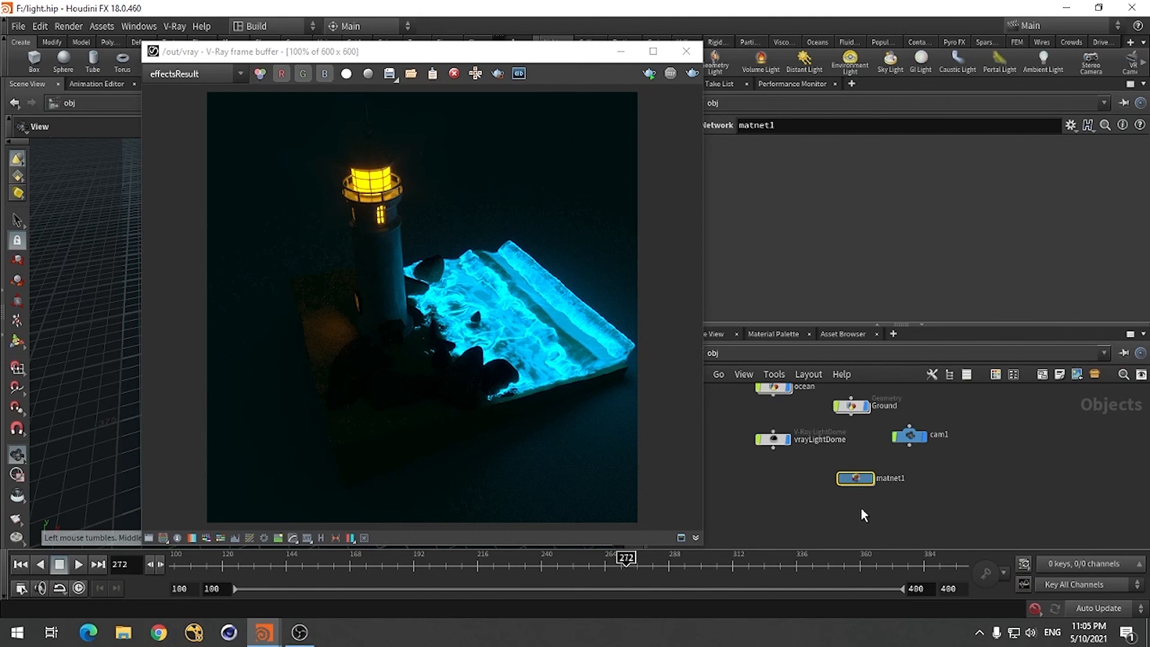